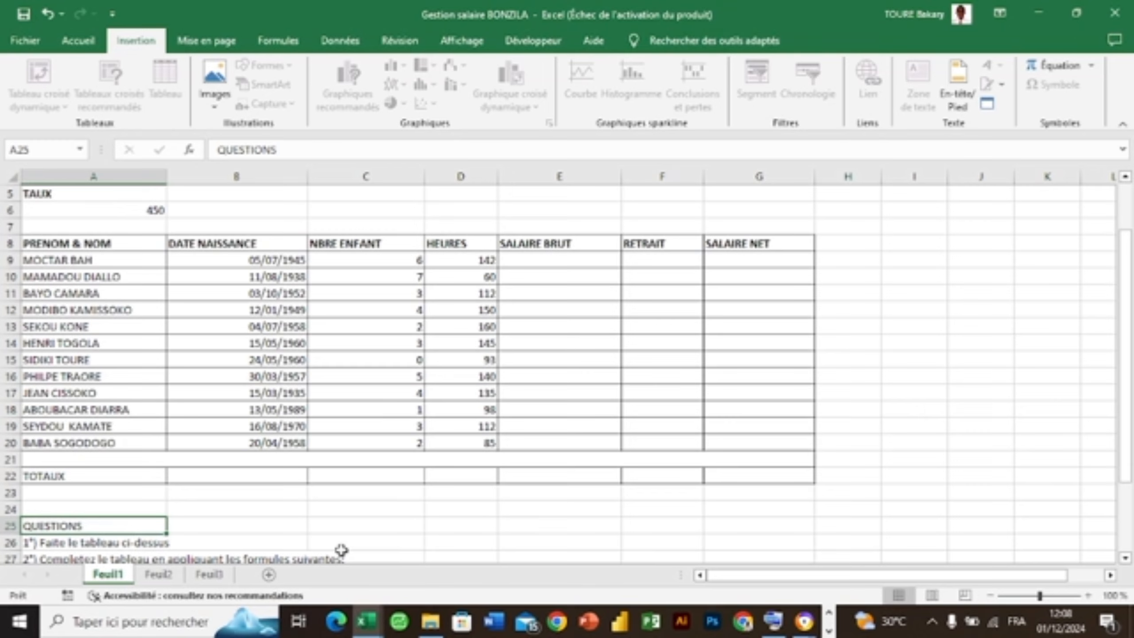
Step: Create a new blank workbook from the start page, leaving the salary workbook open
click(27, 42)
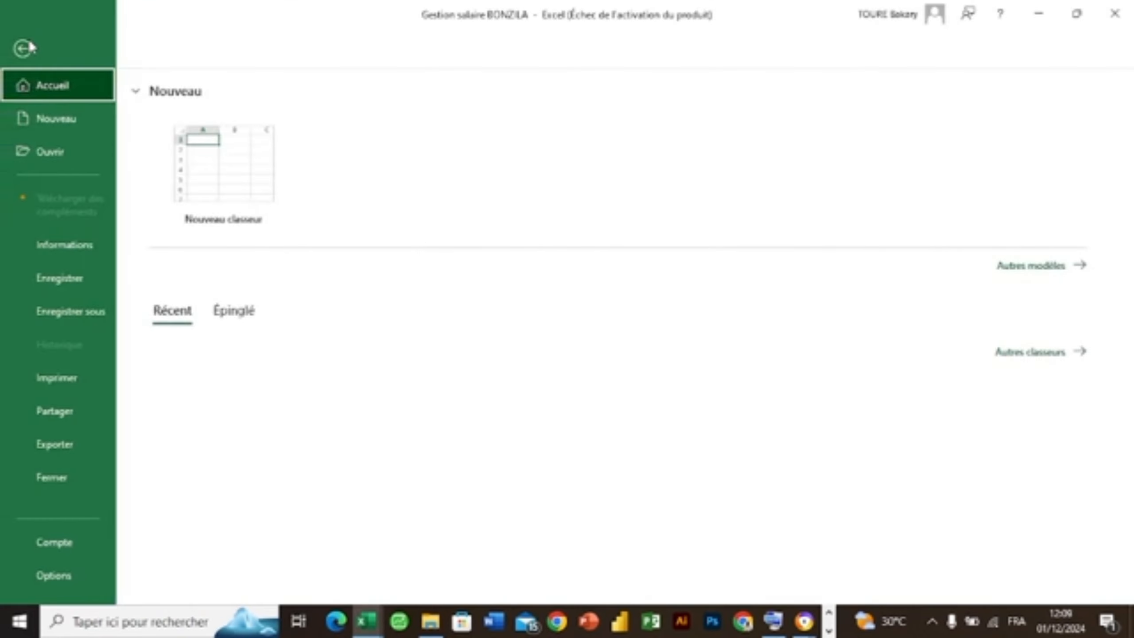
click(24, 48)
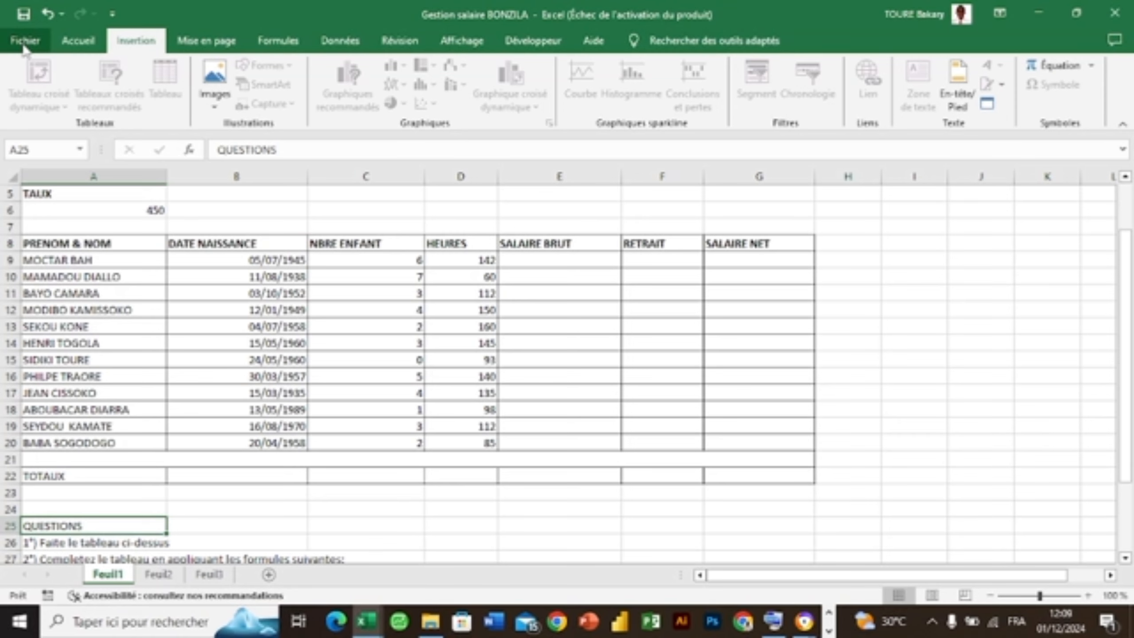
click(24, 42)
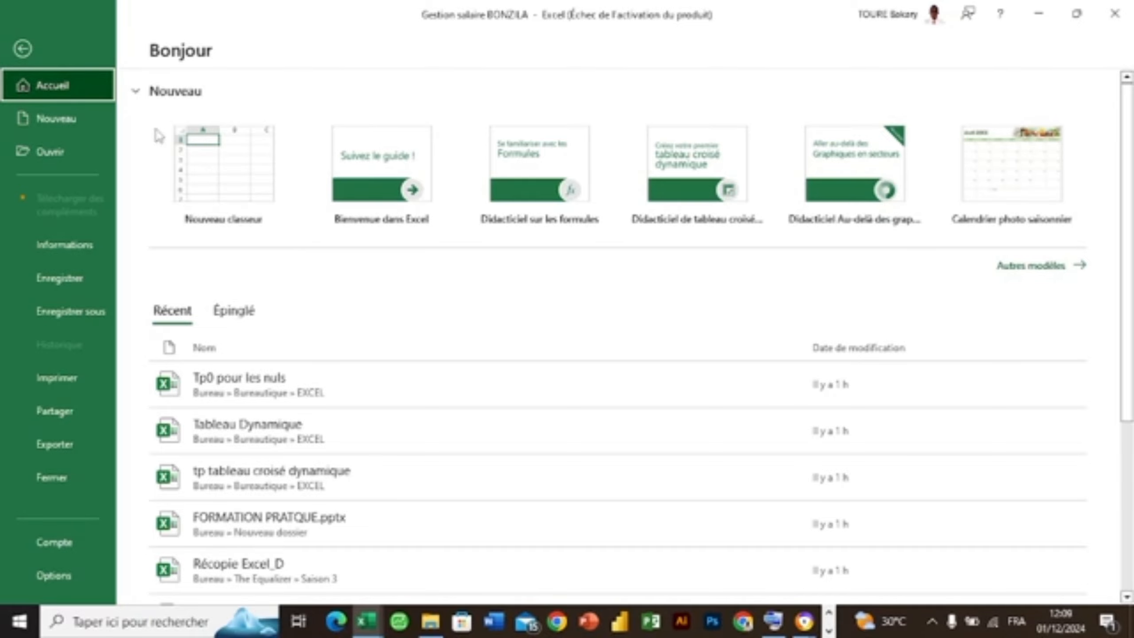
click(195, 152)
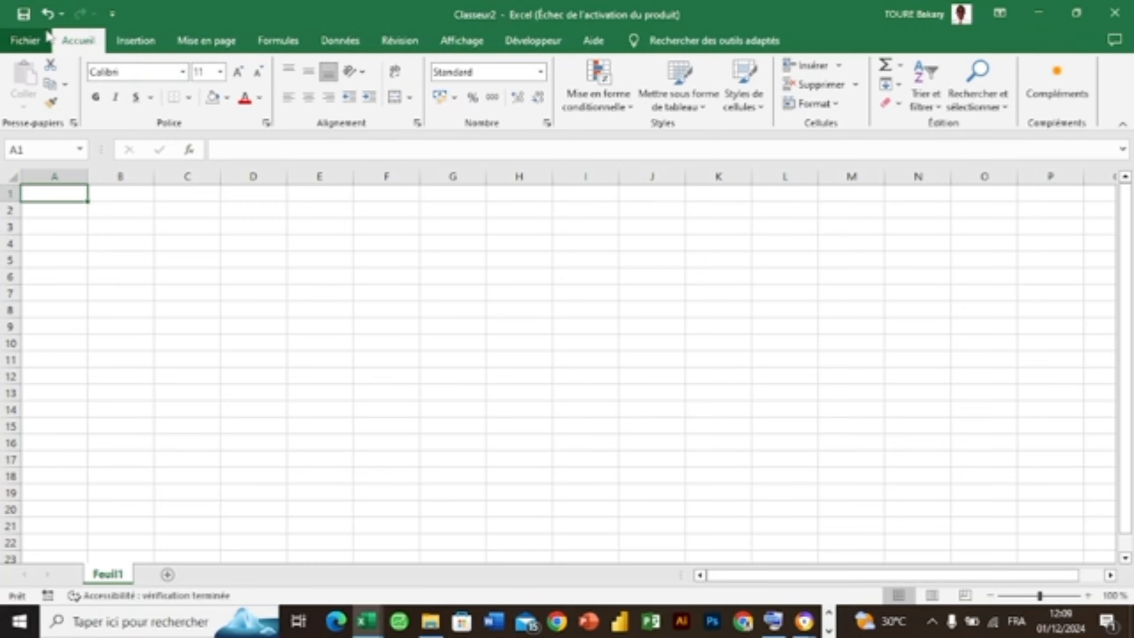
Step: Browse the available templates for new workbooks and create another blank workbook
click(26, 41)
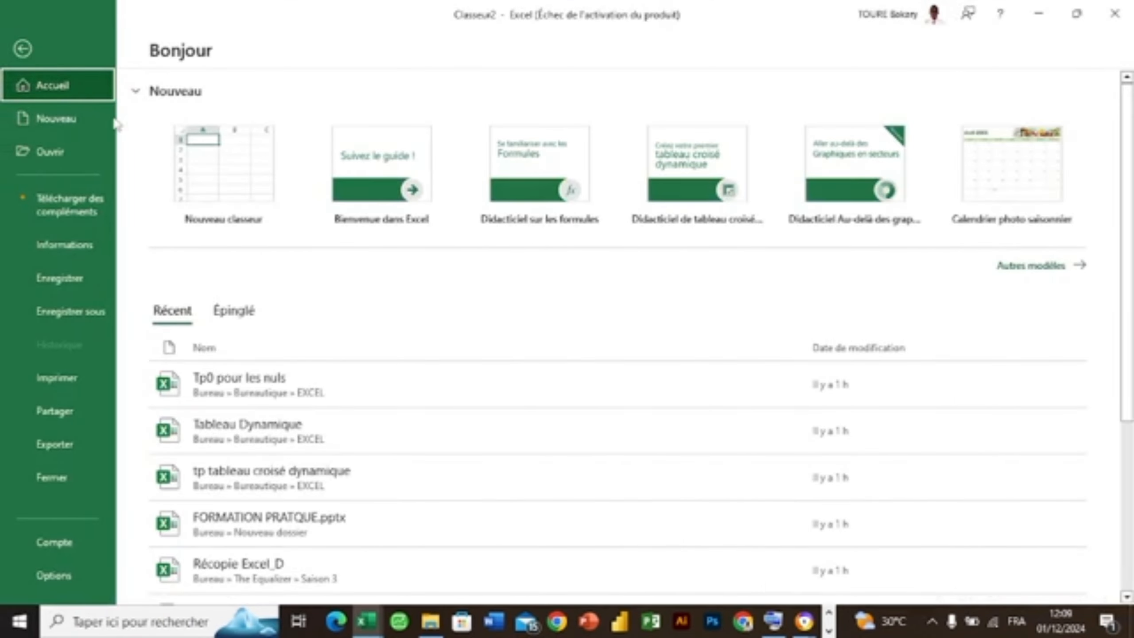
click(86, 118)
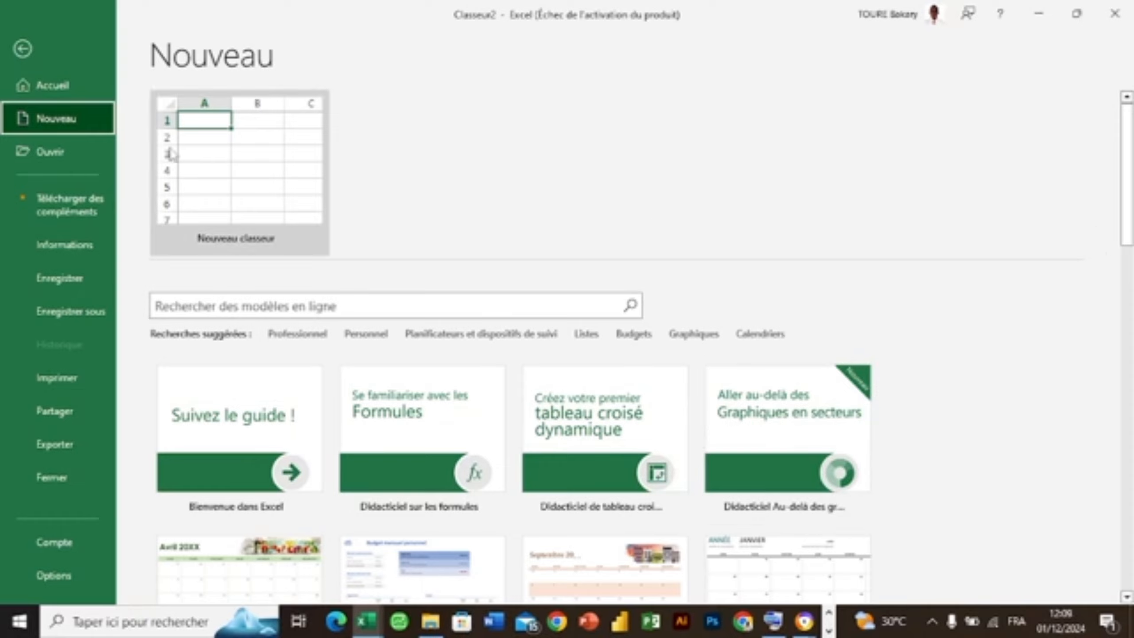
click(248, 245)
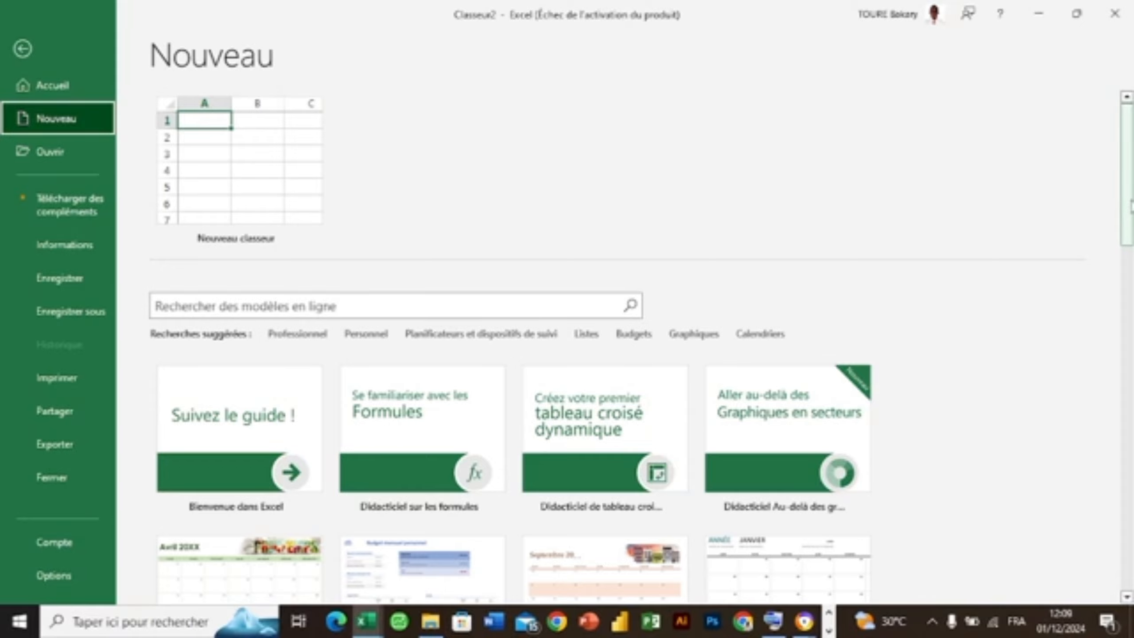
drag(1131, 205, 1131, 274)
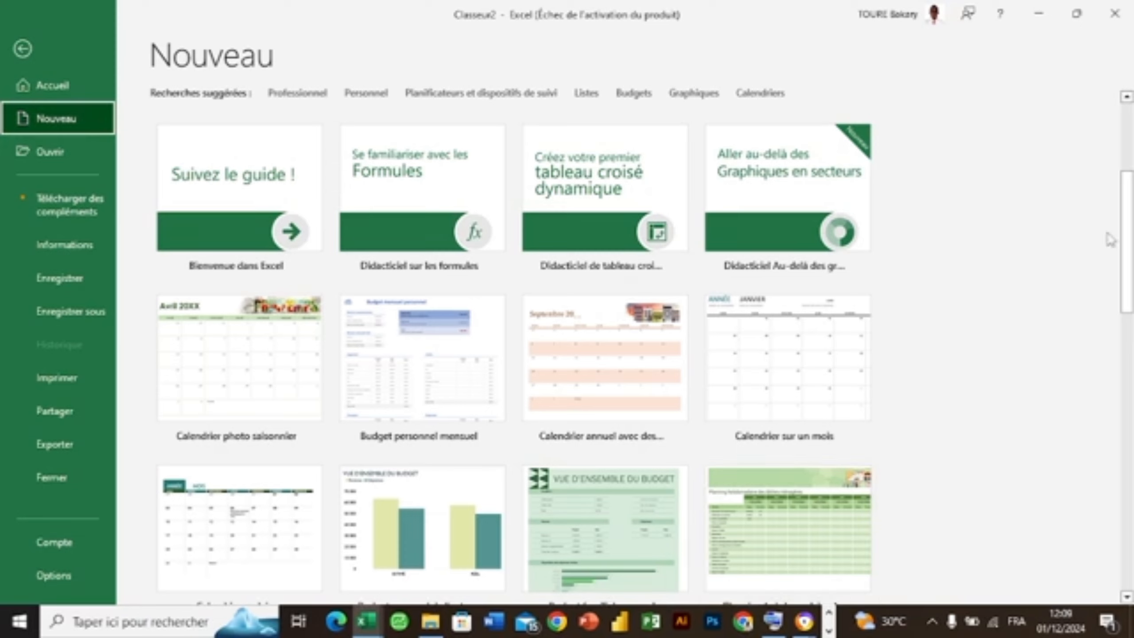
drag(1127, 201, 1117, 131)
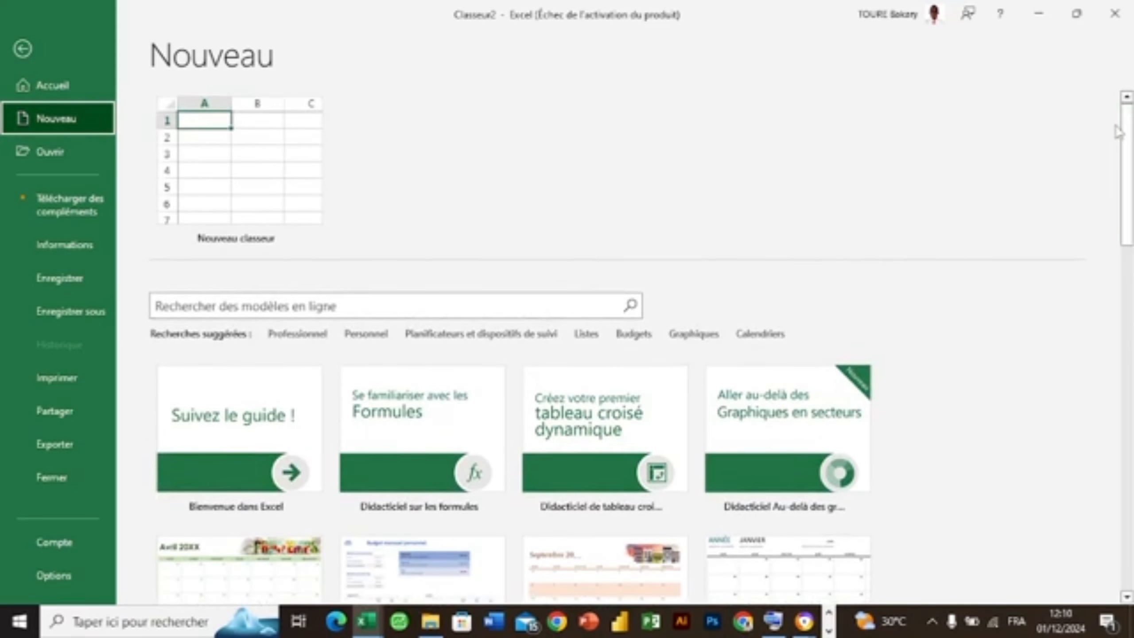
click(201, 207)
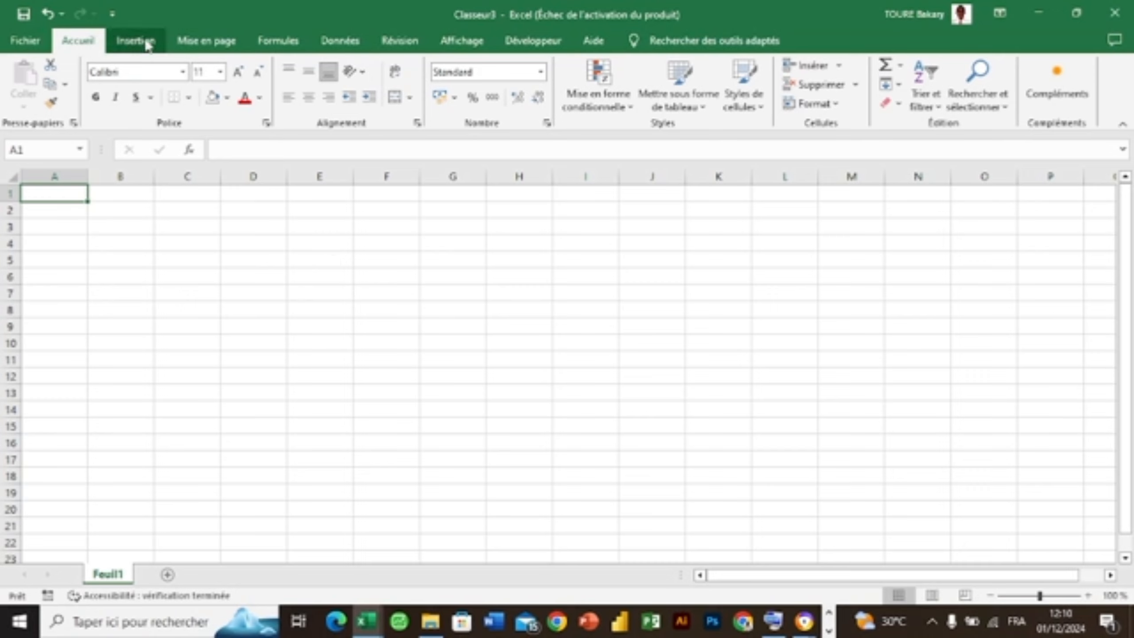
Step: Examine the start page, the font name and size choices, and the shape, image and recommended chart insertion options
click(44, 43)
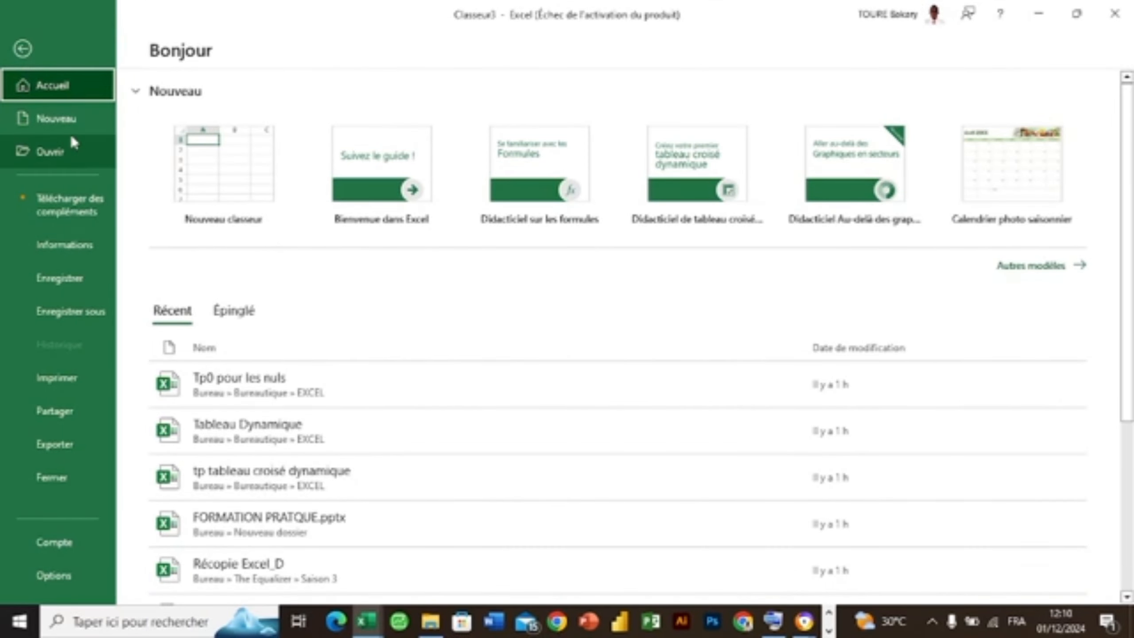
click(30, 55)
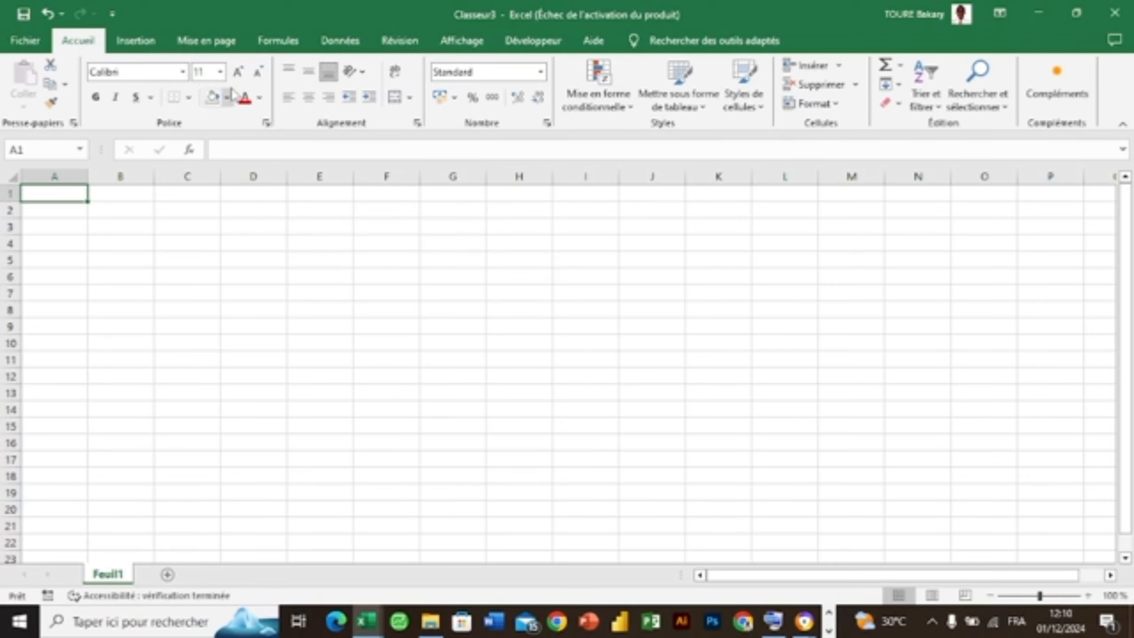
click(221, 72)
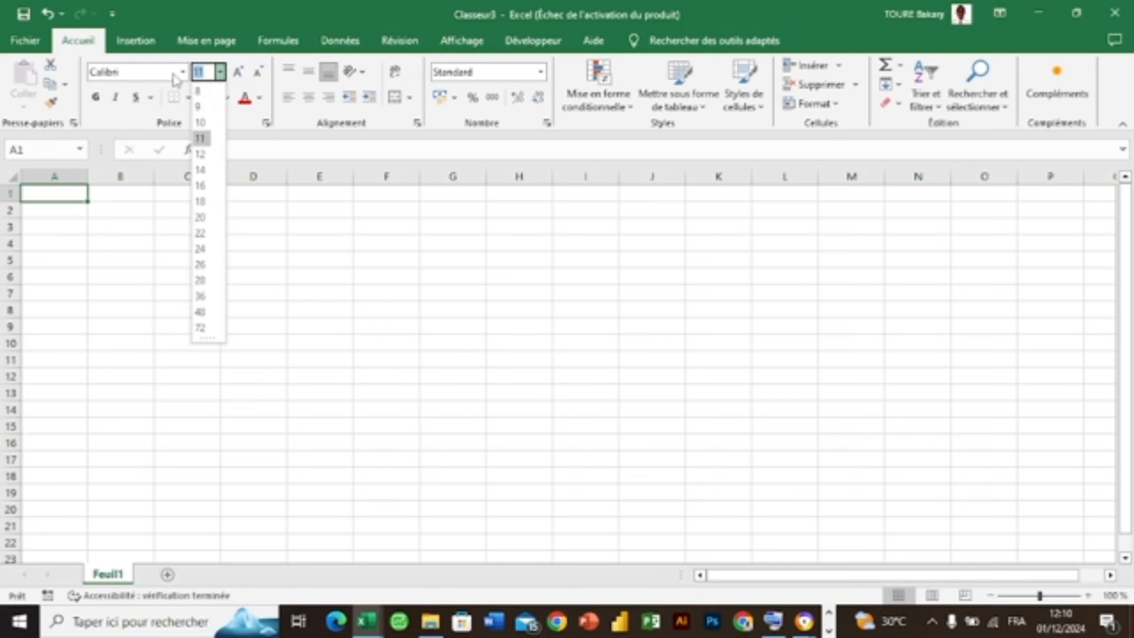
click(174, 72)
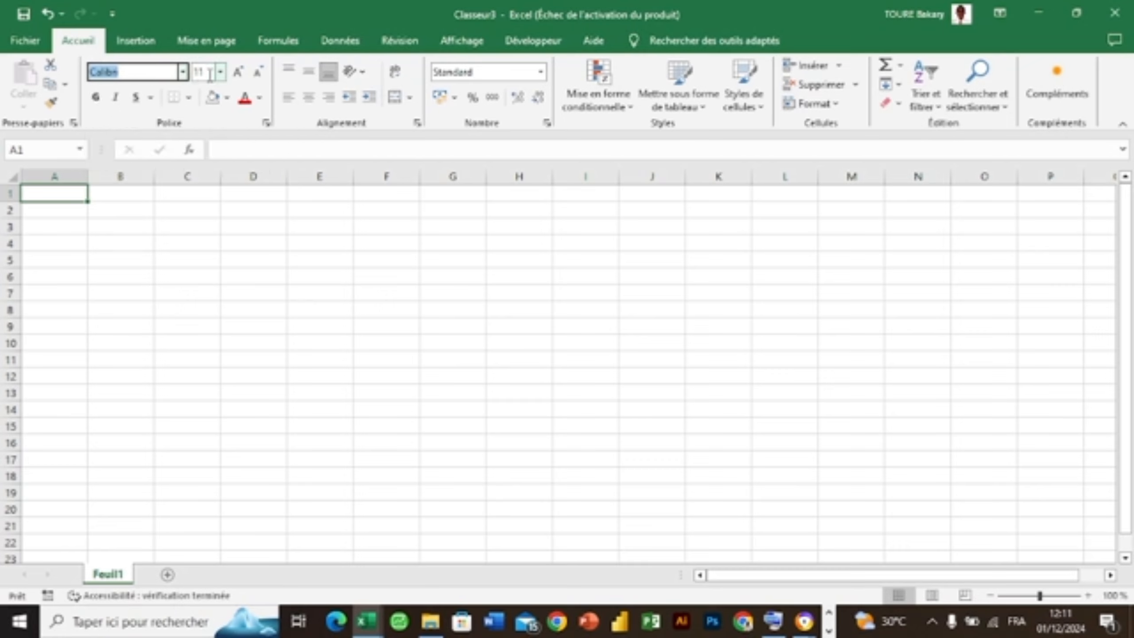
key(BackSpace)
click(135, 45)
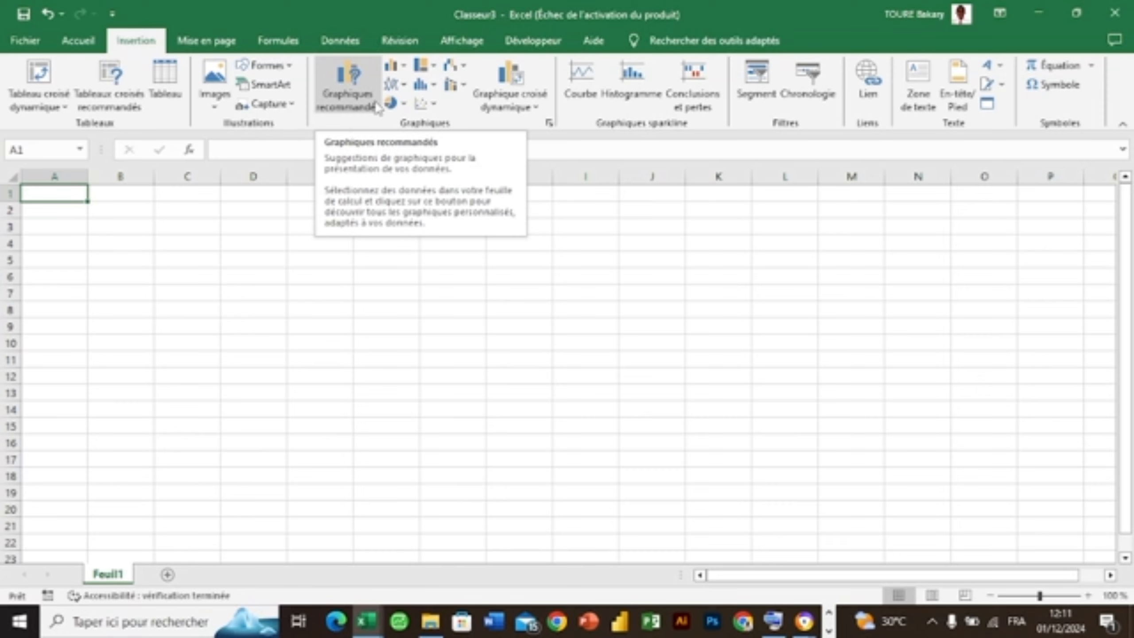
click(285, 67)
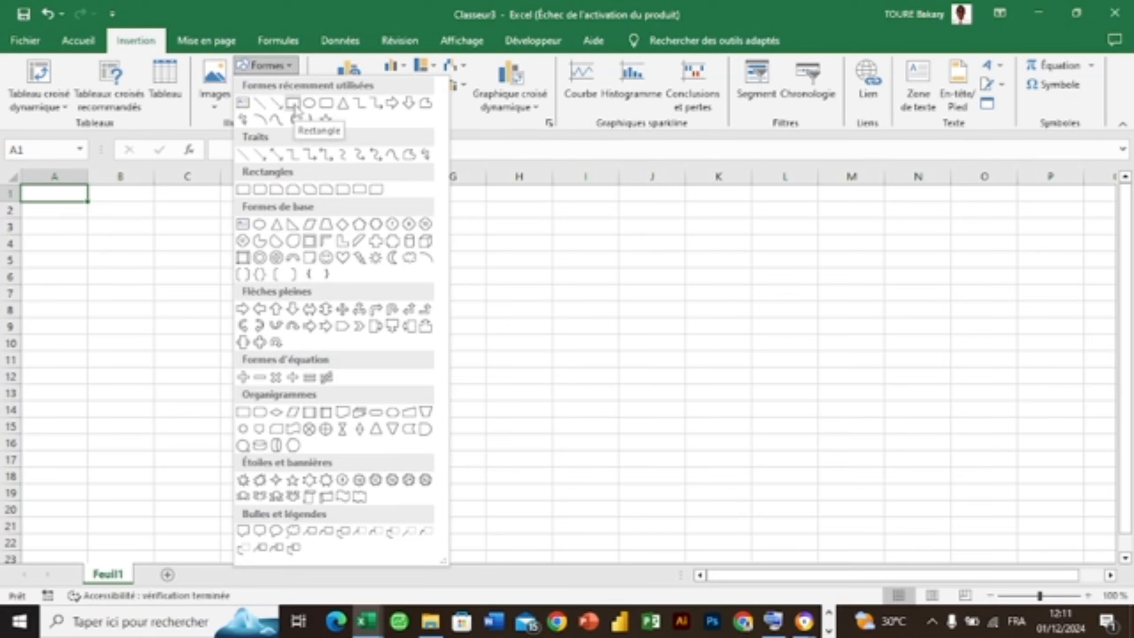
click(216, 100)
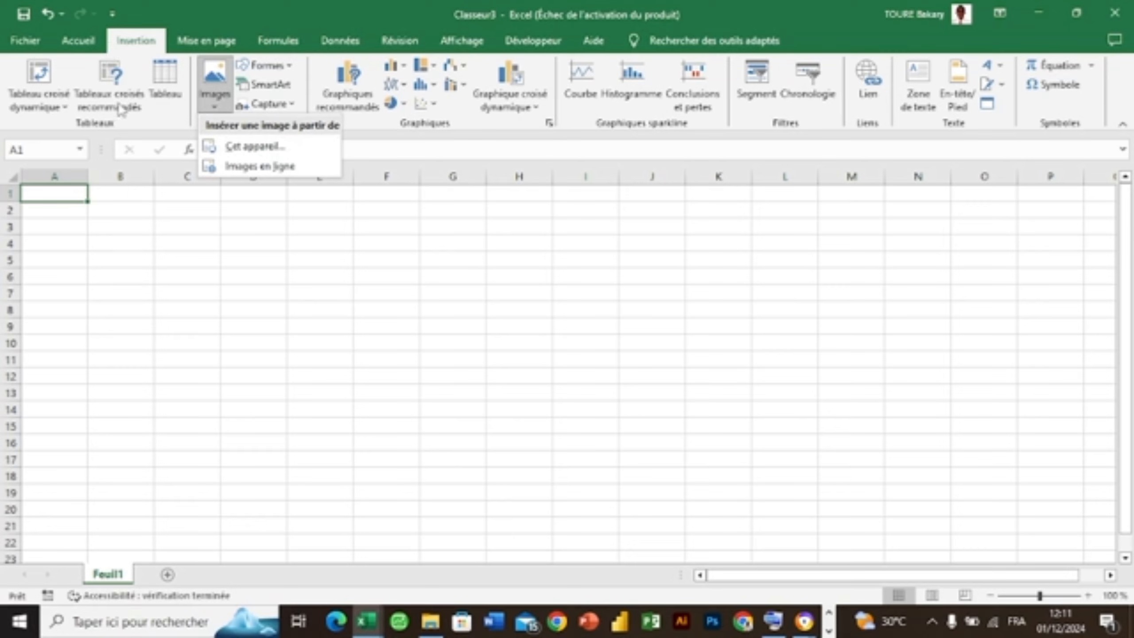
click(346, 99)
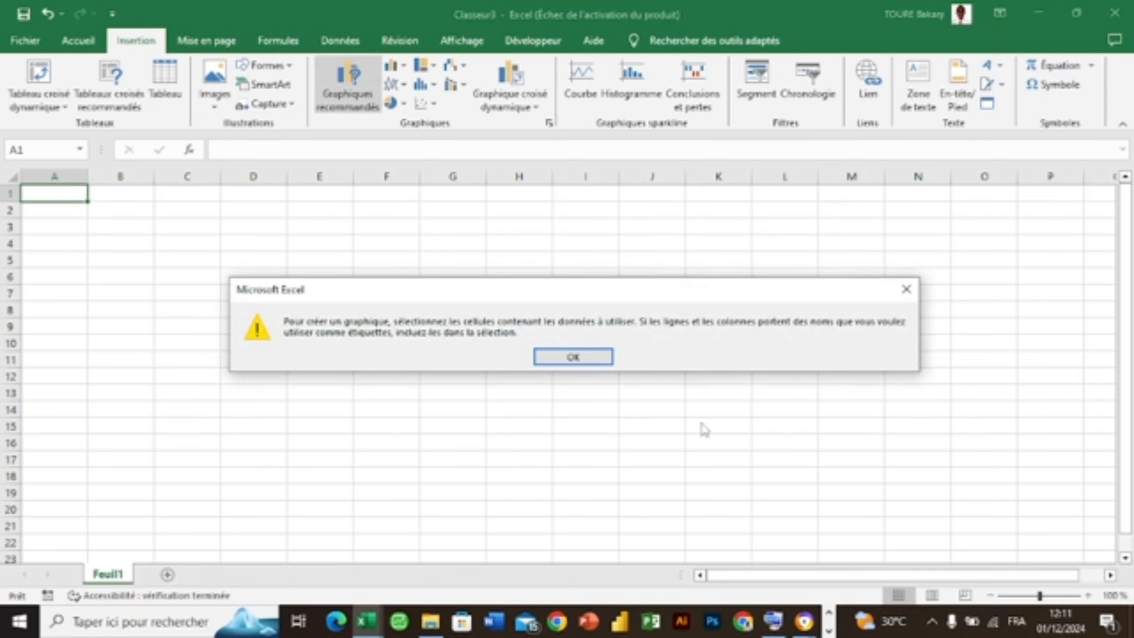
click(905, 289)
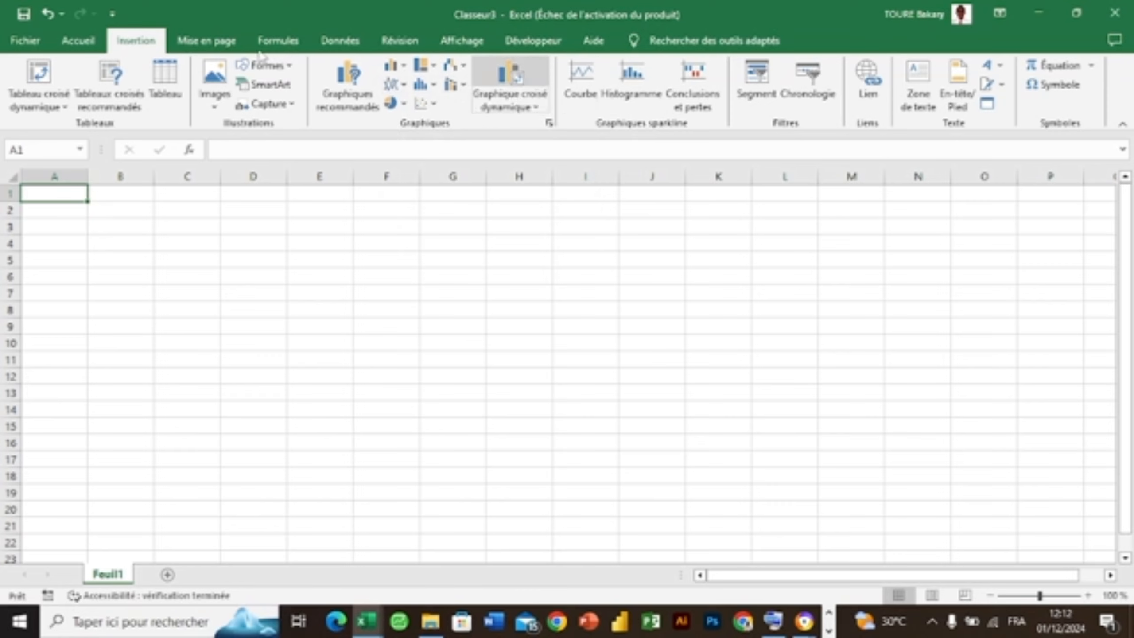
Step: Hide the worksheet's gridlines and show them again
click(207, 41)
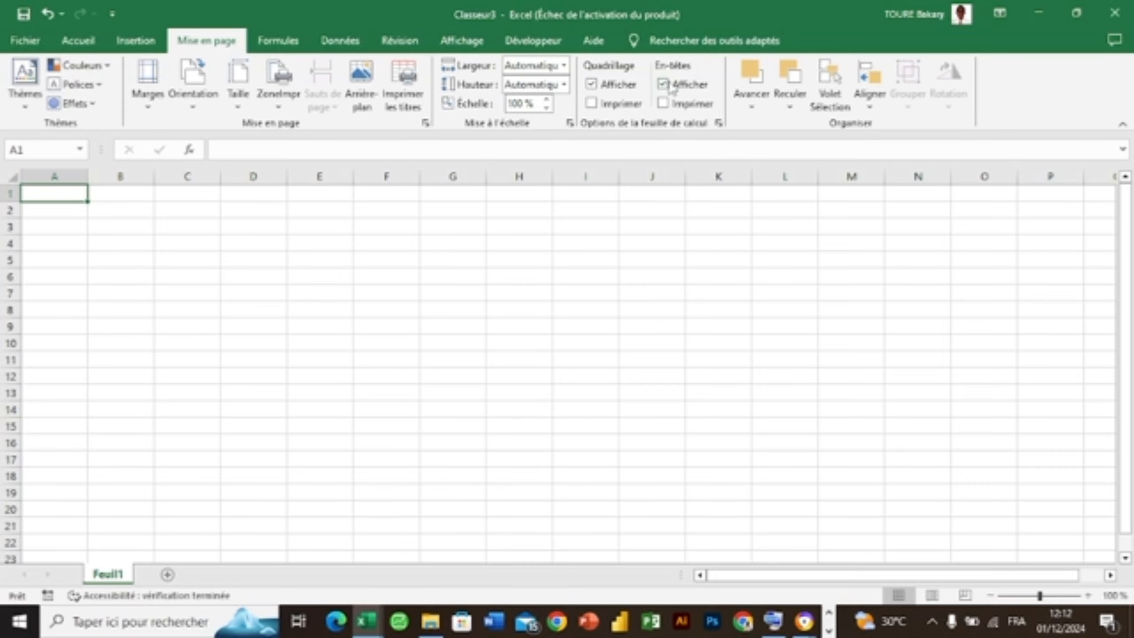
click(591, 86)
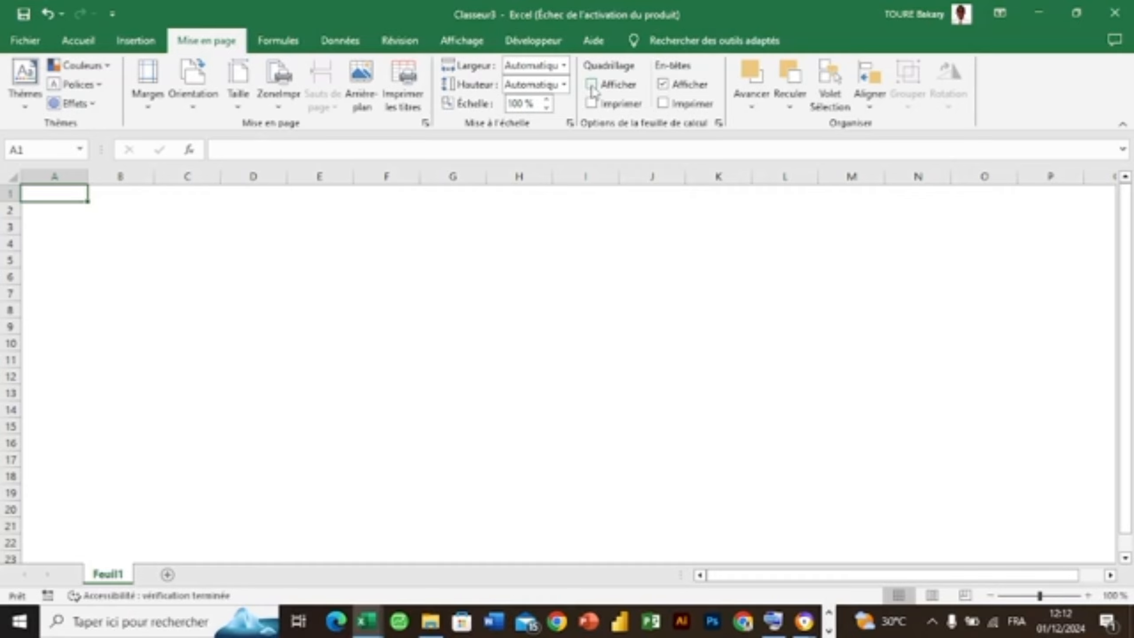
click(592, 86)
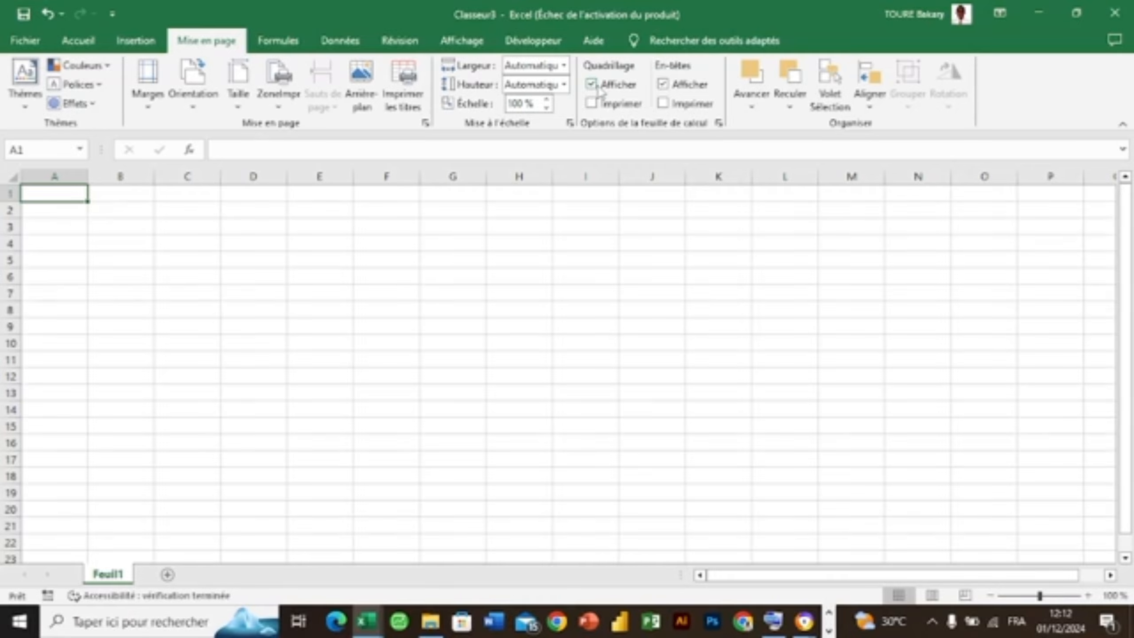
Step: Hide the worksheet's row and column headings and show them again, twice
click(664, 86)
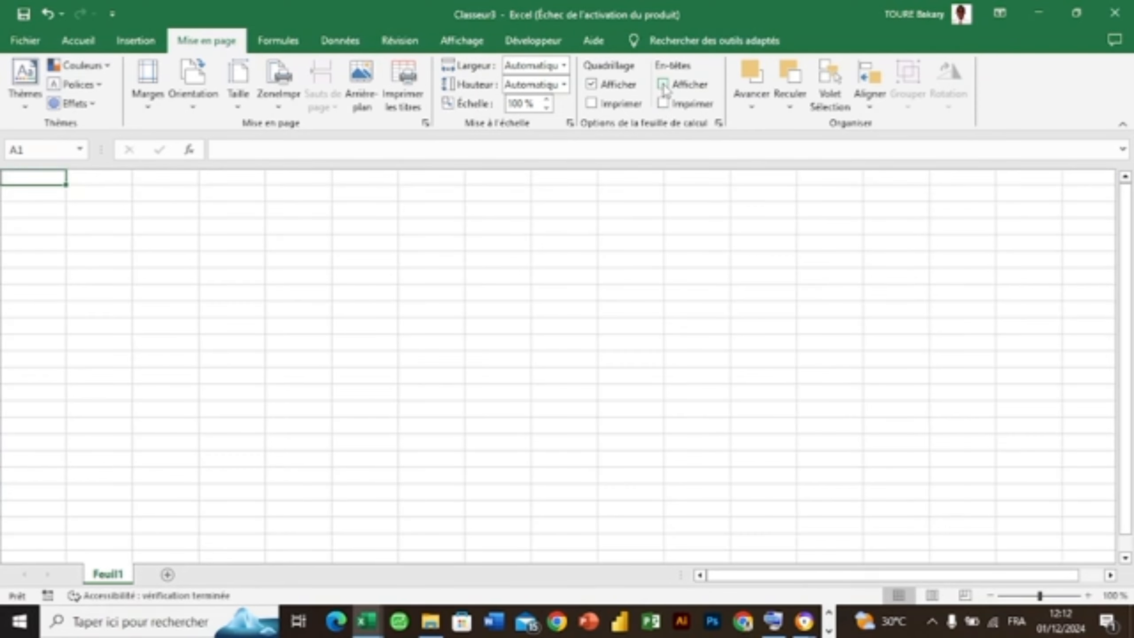
click(663, 85)
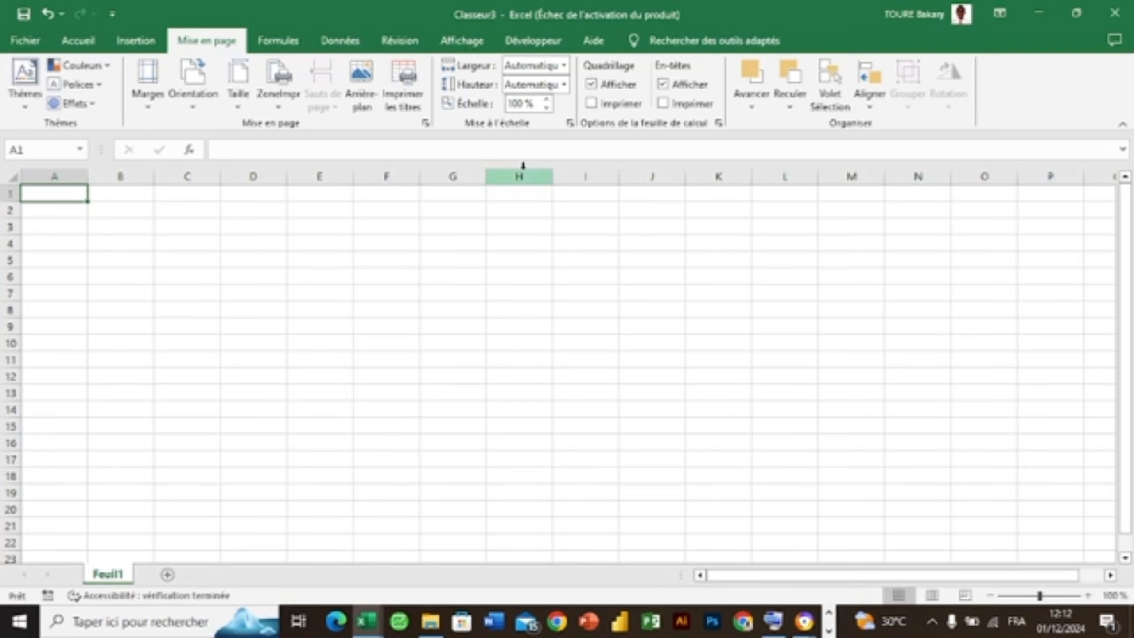
click(663, 85)
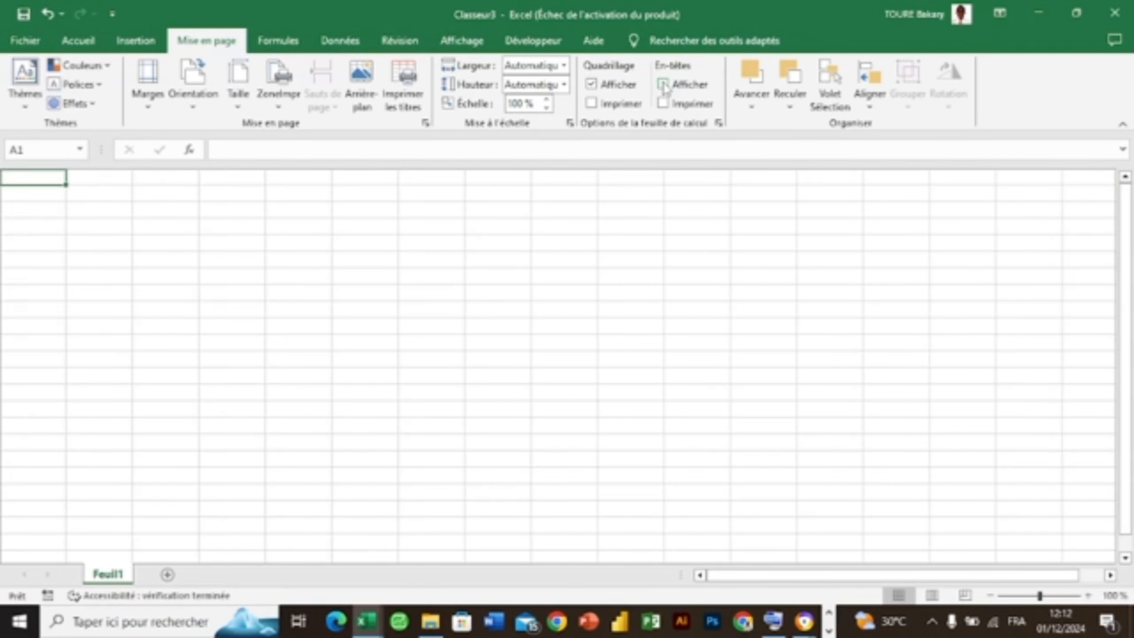
click(664, 85)
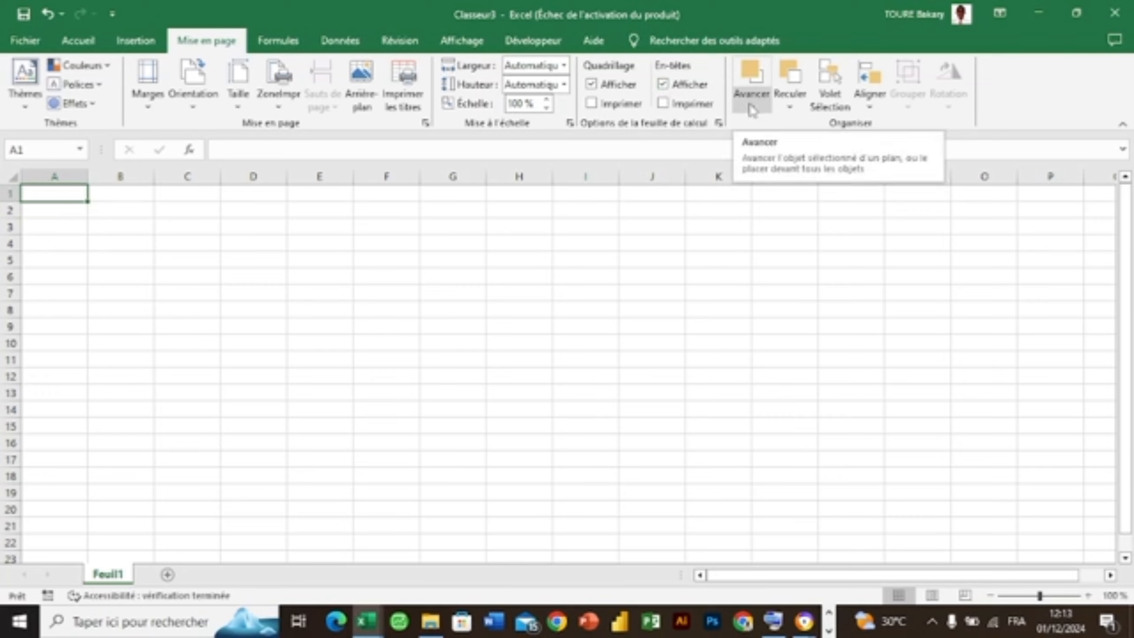
Step: Draw a rectangle about 4.58 cm high and 5.29 cm wide over columns D to G, rows 5 to 13
click(377, 244)
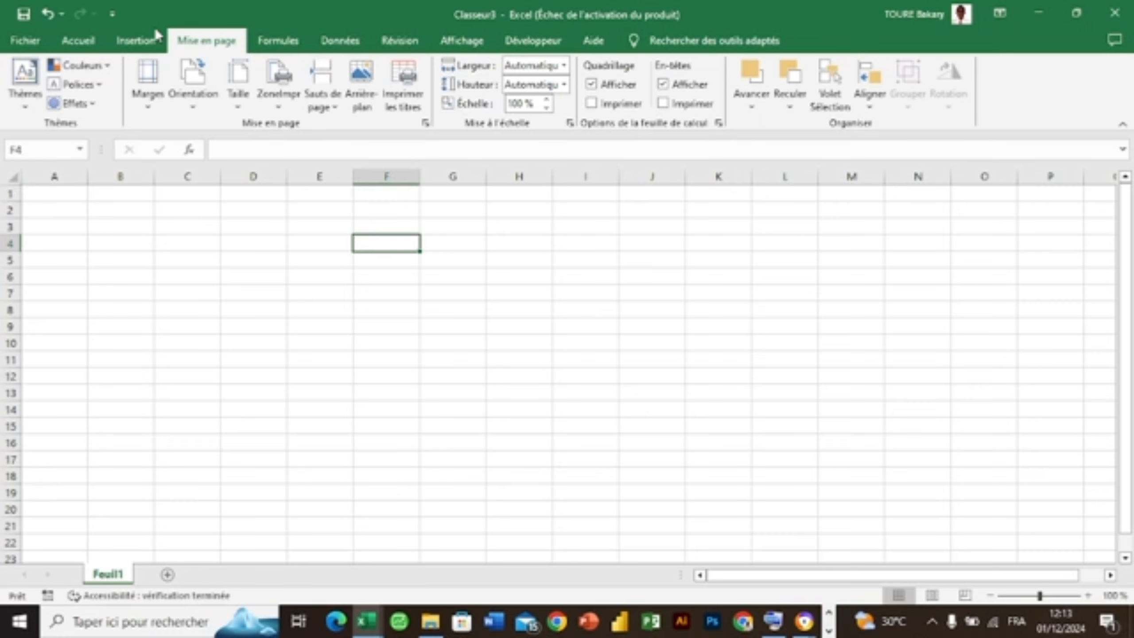
click(142, 44)
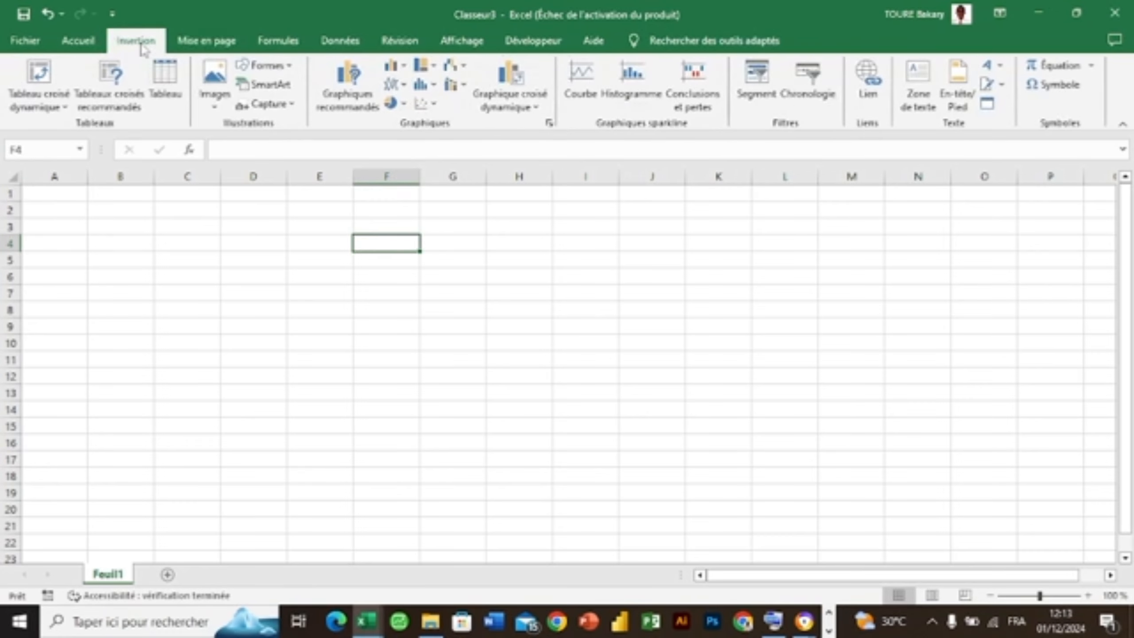
click(275, 66)
click(294, 109)
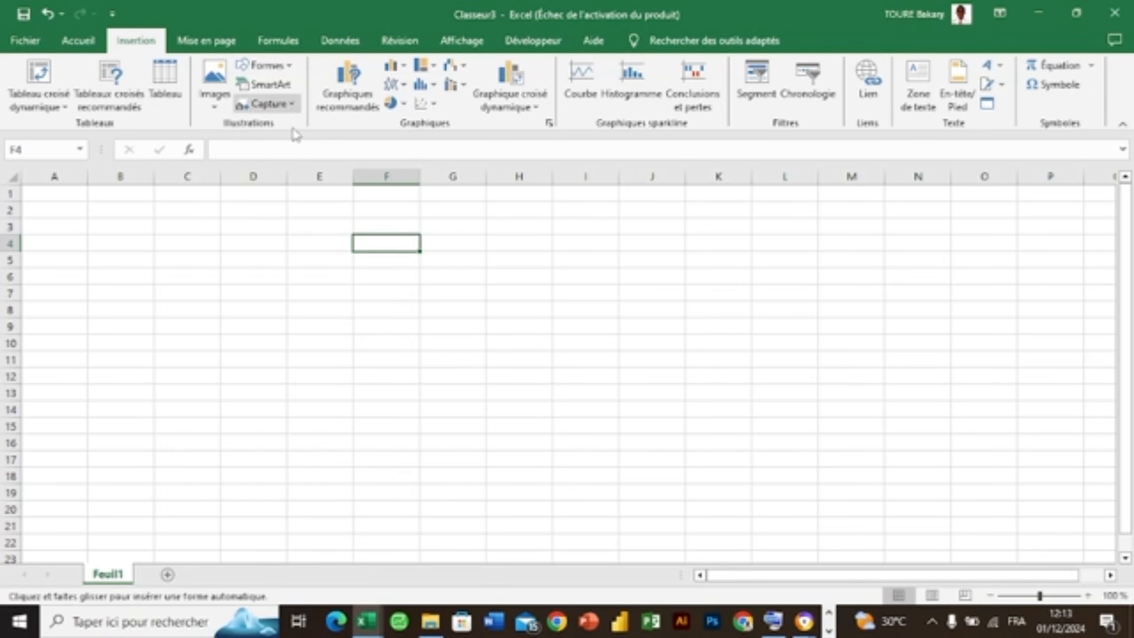
drag(280, 251, 446, 394)
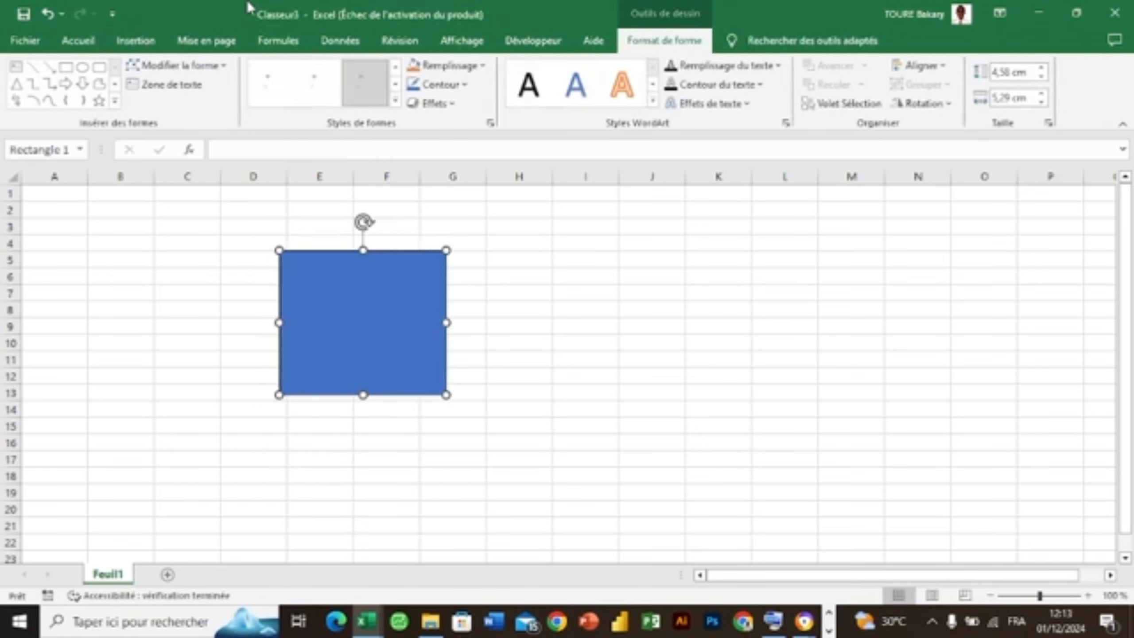
Step: Enter the text Bonjour in cell H7, beside the blue rectangle
click(479, 297)
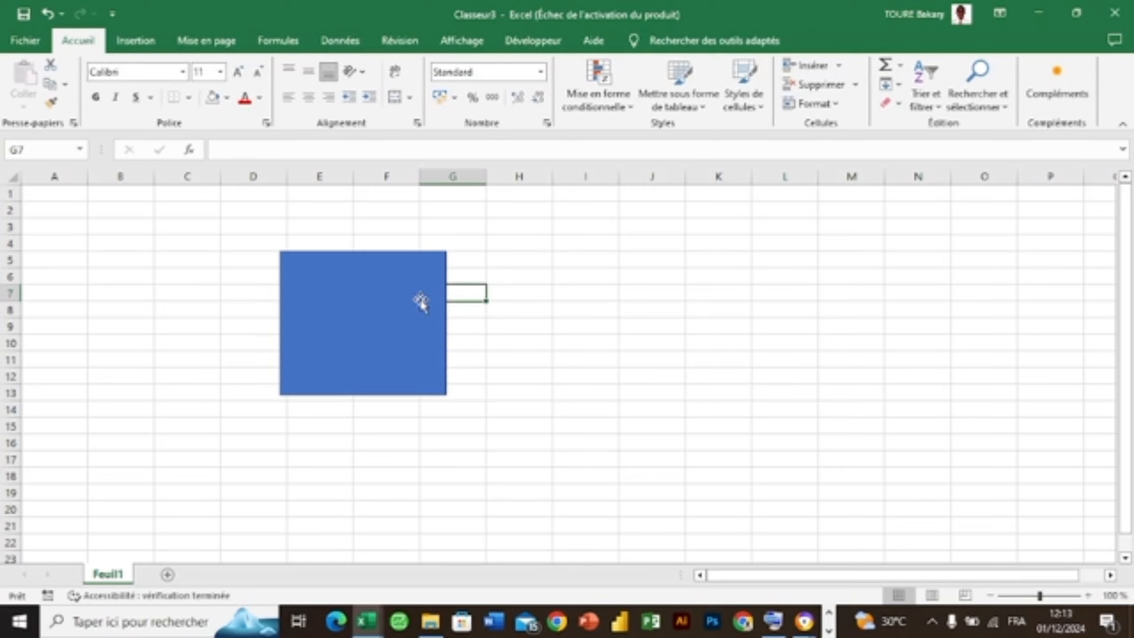
click(503, 298)
text(tulg5)
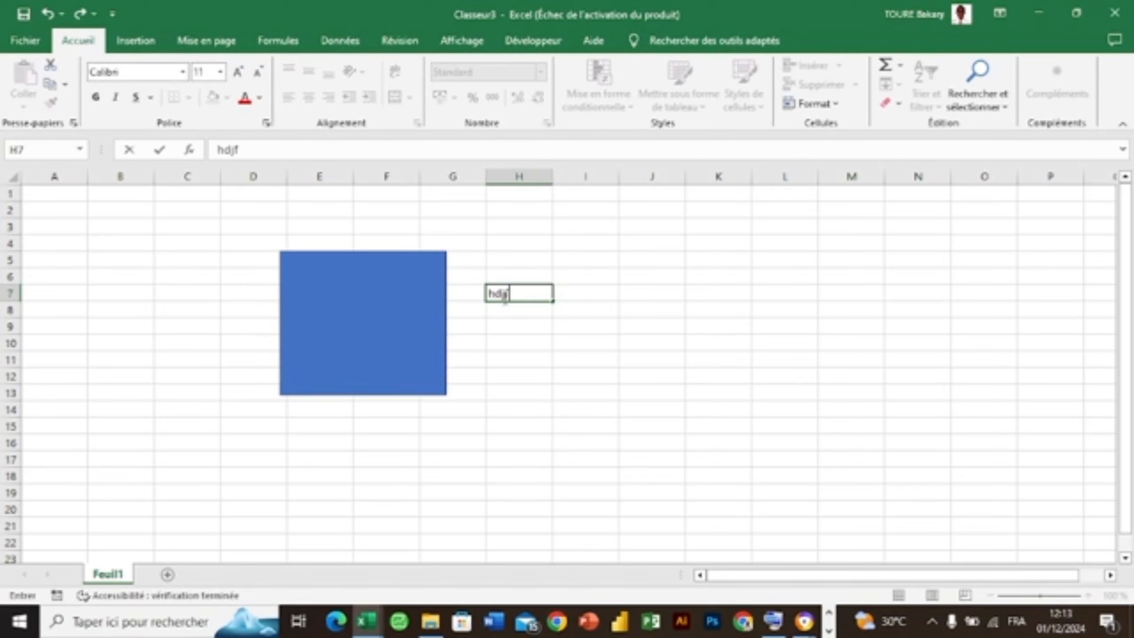
key(BackSpace)
key(BackSpace)
key(BackSpace)
key(BackSpace)
key(BackSpace)
text(Bonjour)
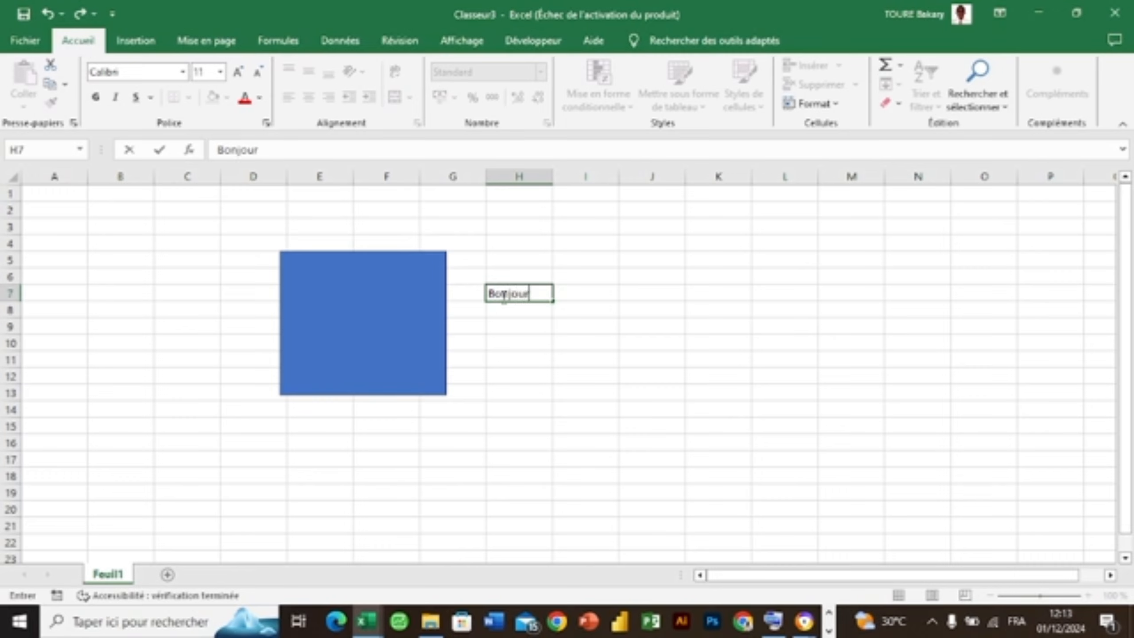
click(726, 425)
Step: Move the blue rectangle over the text in cell H7 and bring up the object arrangement commands
click(333, 350)
drag(332, 350, 456, 337)
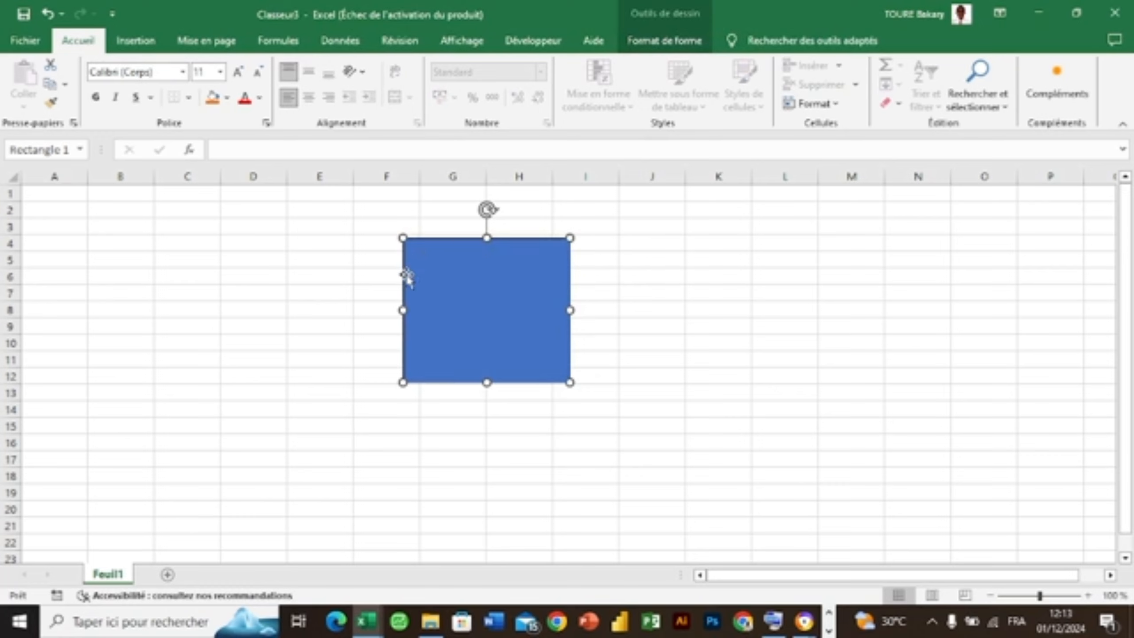
click(377, 274)
click(485, 274)
click(209, 44)
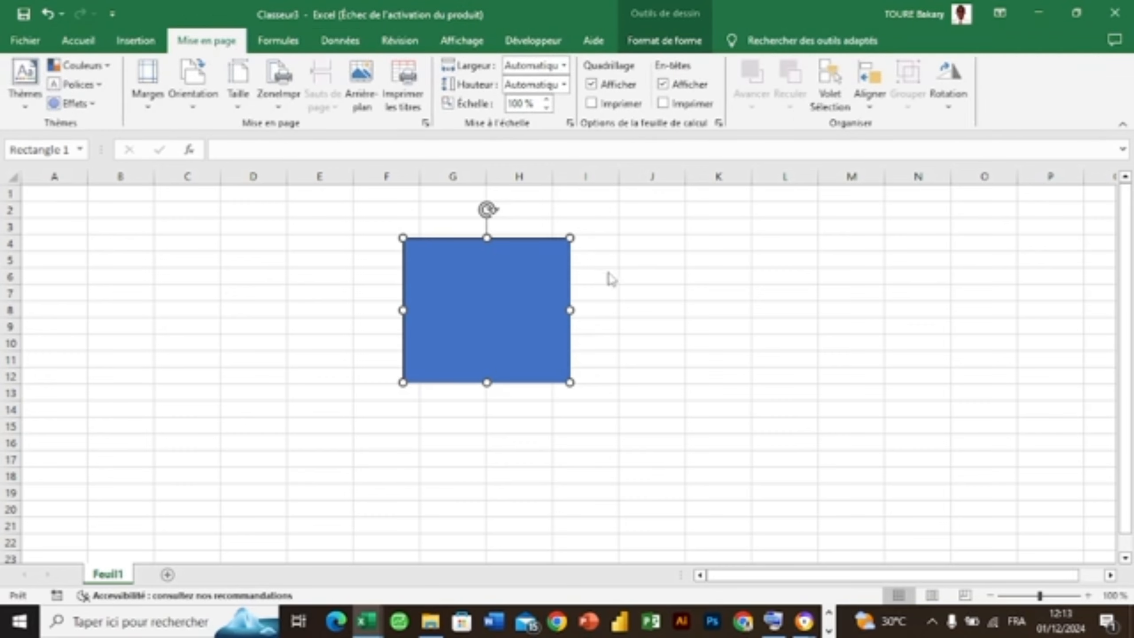
Step: Move the blue rectangle over columns E to G, covering the Bonjour text in cell F7, and try bringing it forward
drag(514, 311, 417, 313)
drag(519, 294, 407, 299)
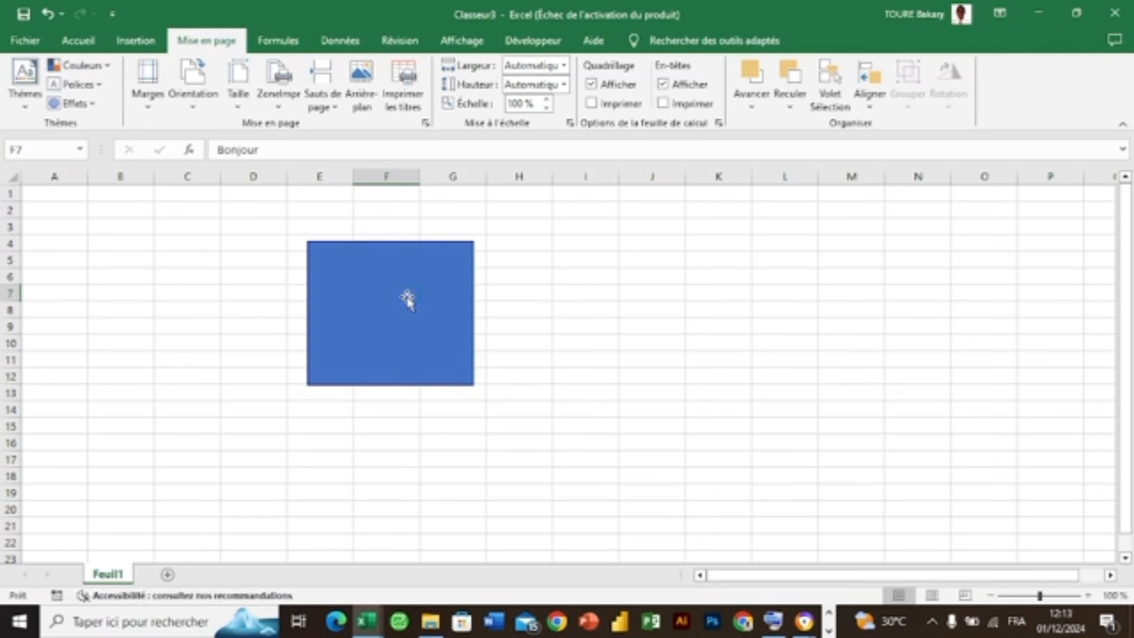
click(744, 88)
click(766, 129)
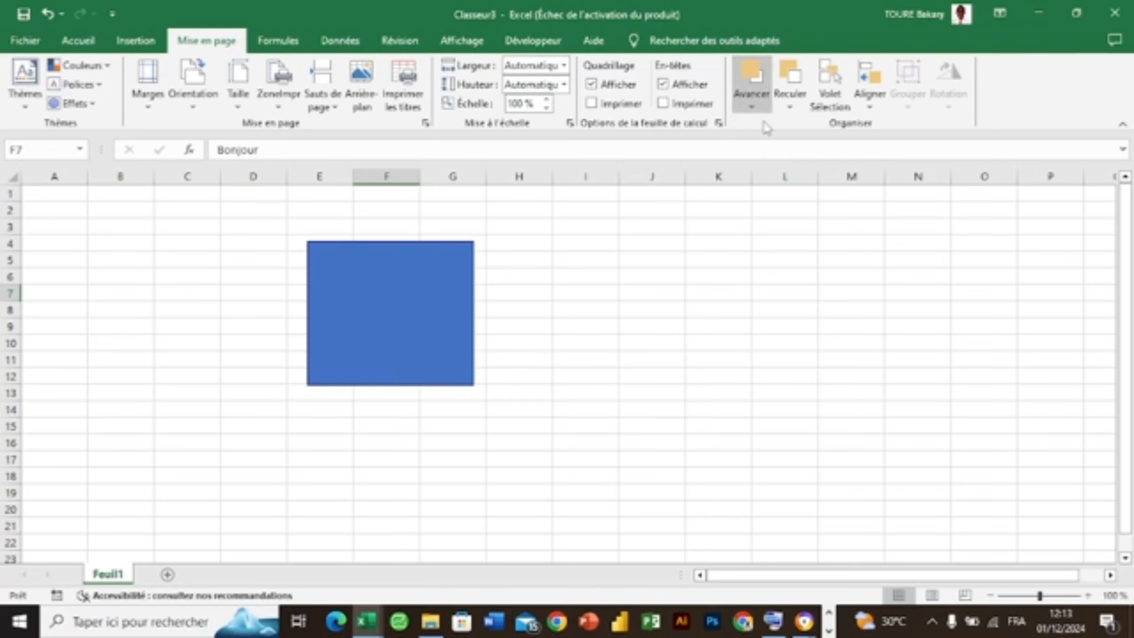
click(758, 92)
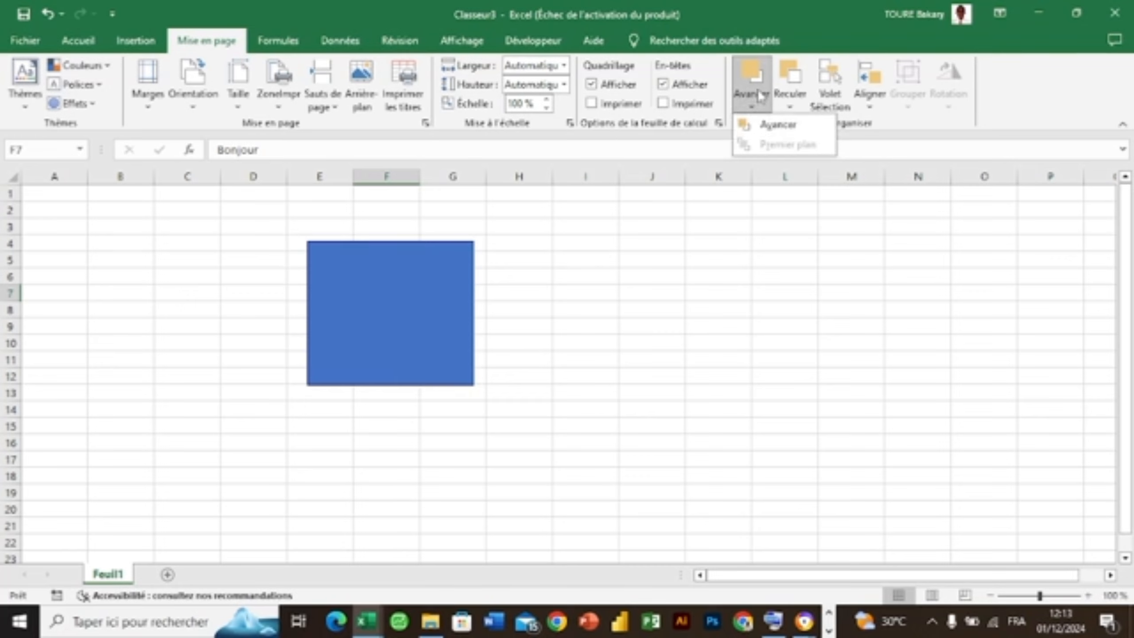
Step: Try sending the blue rectangle backward behind the Bonjour text
click(792, 92)
click(789, 99)
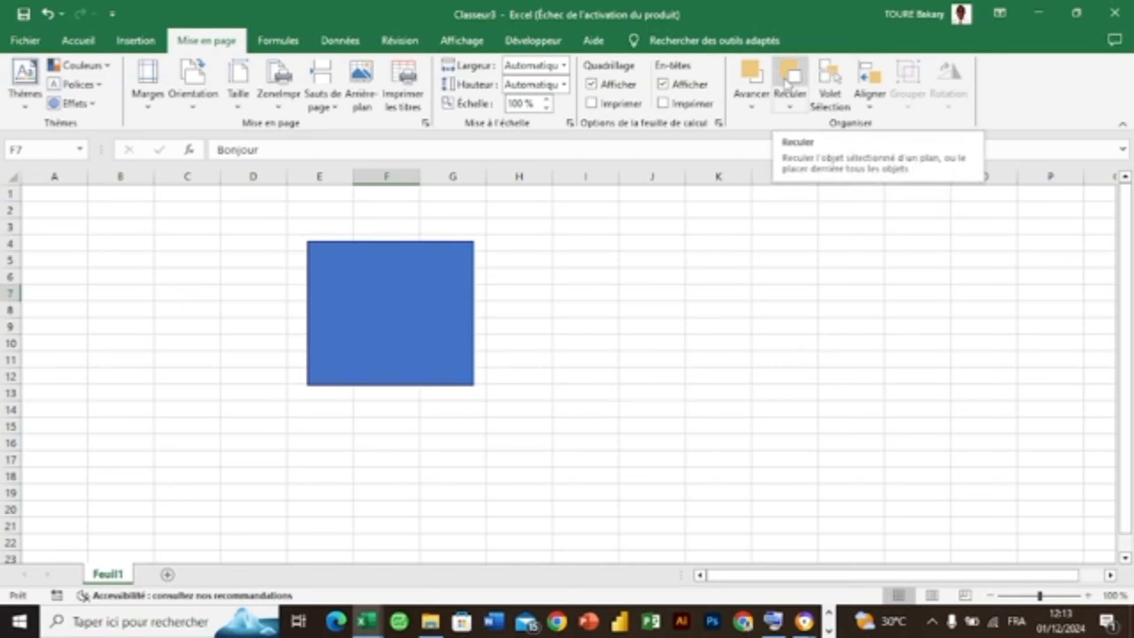
click(789, 109)
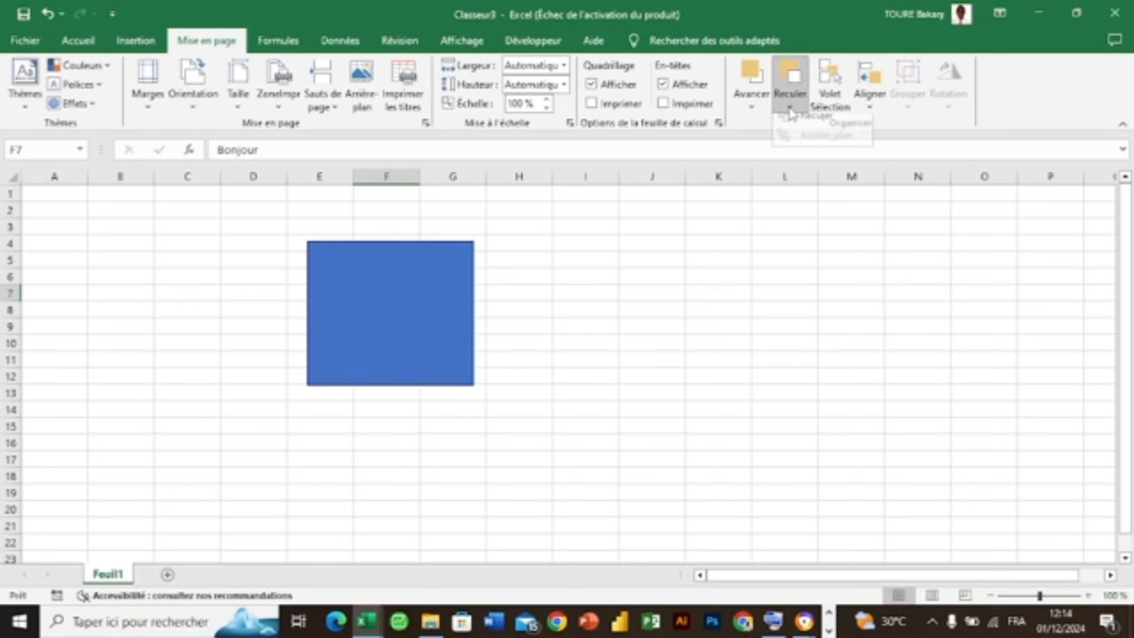
click(790, 117)
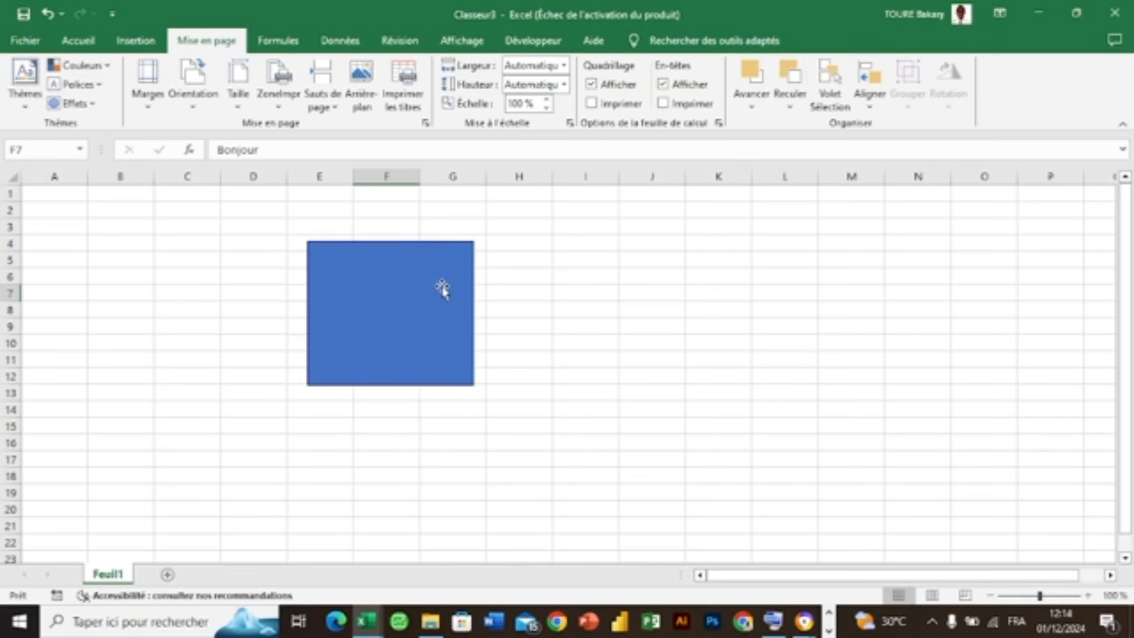
Step: Move the blue rectangle off the text, delete it, and clear Bonjour from cell F7
drag(442, 289, 580, 293)
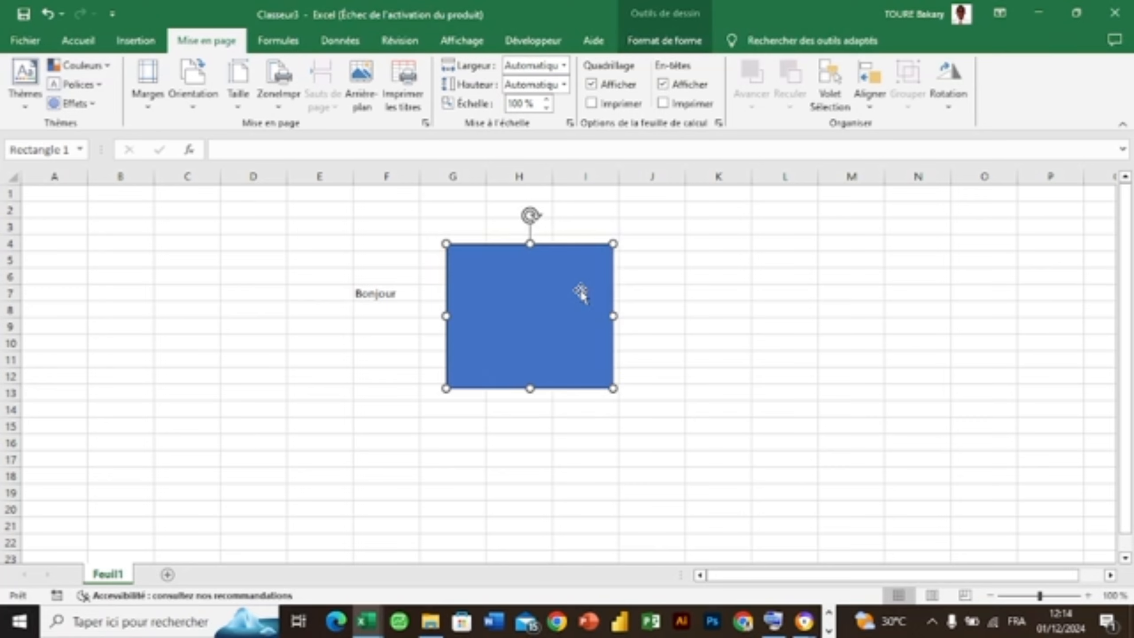
key(Delete)
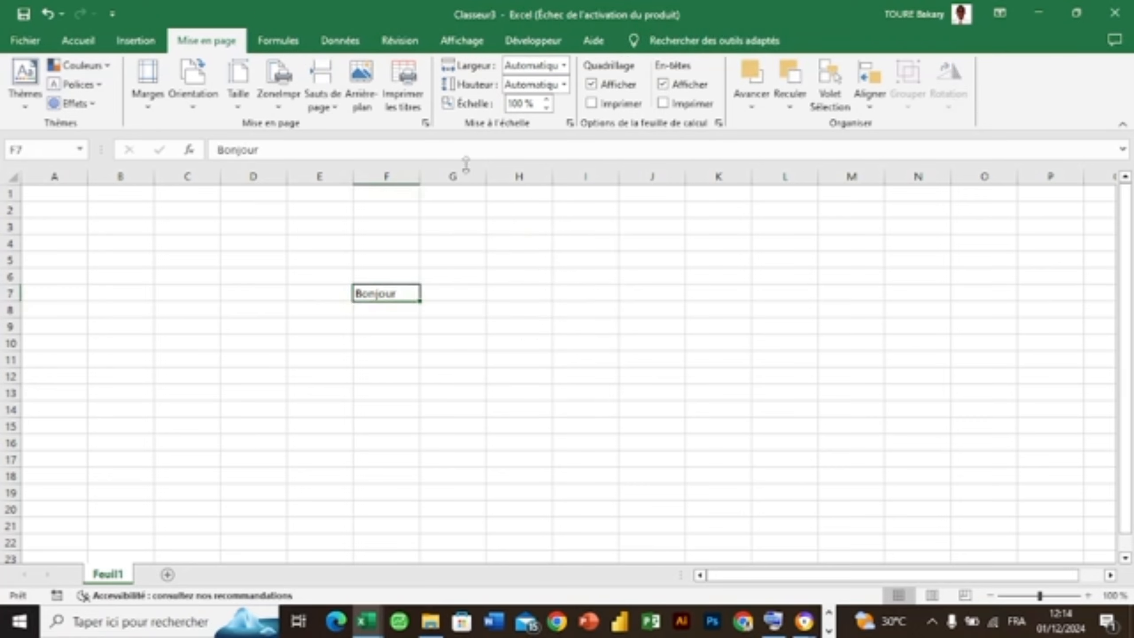
key(BackSpace)
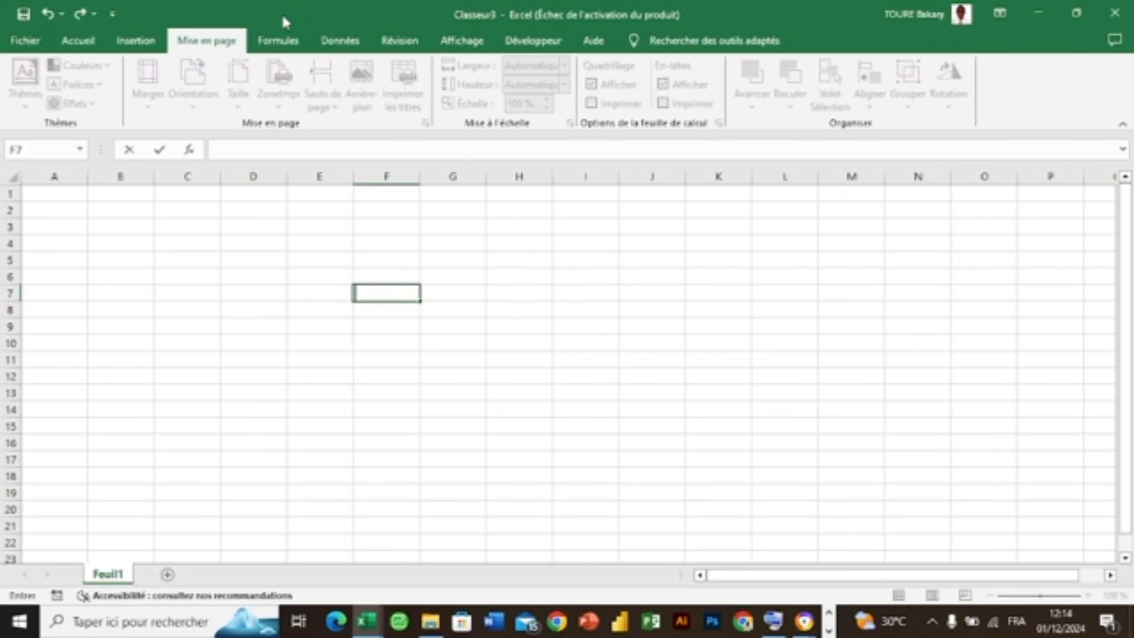
Step: Look over the formula, data and developer command sets, keeping the workbook open
click(283, 39)
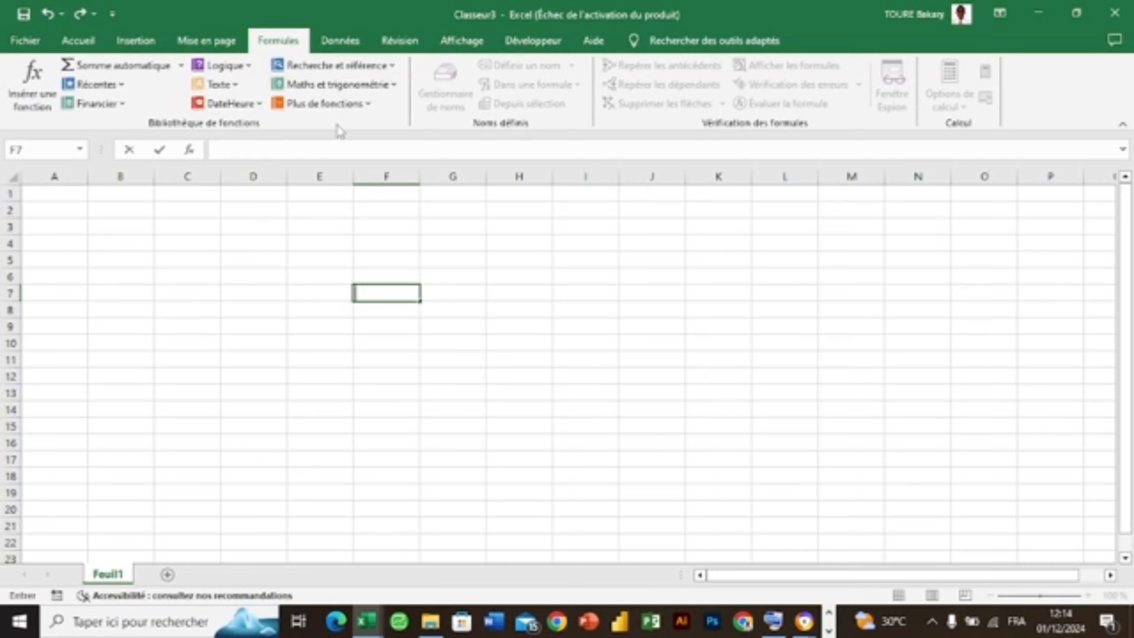
click(372, 277)
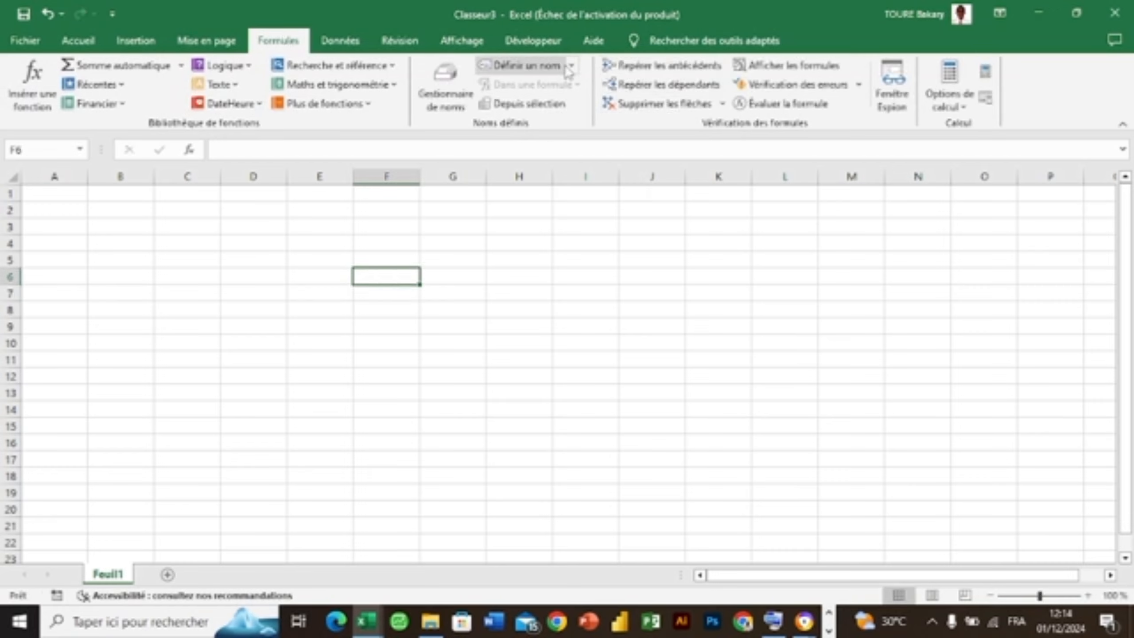
click(349, 45)
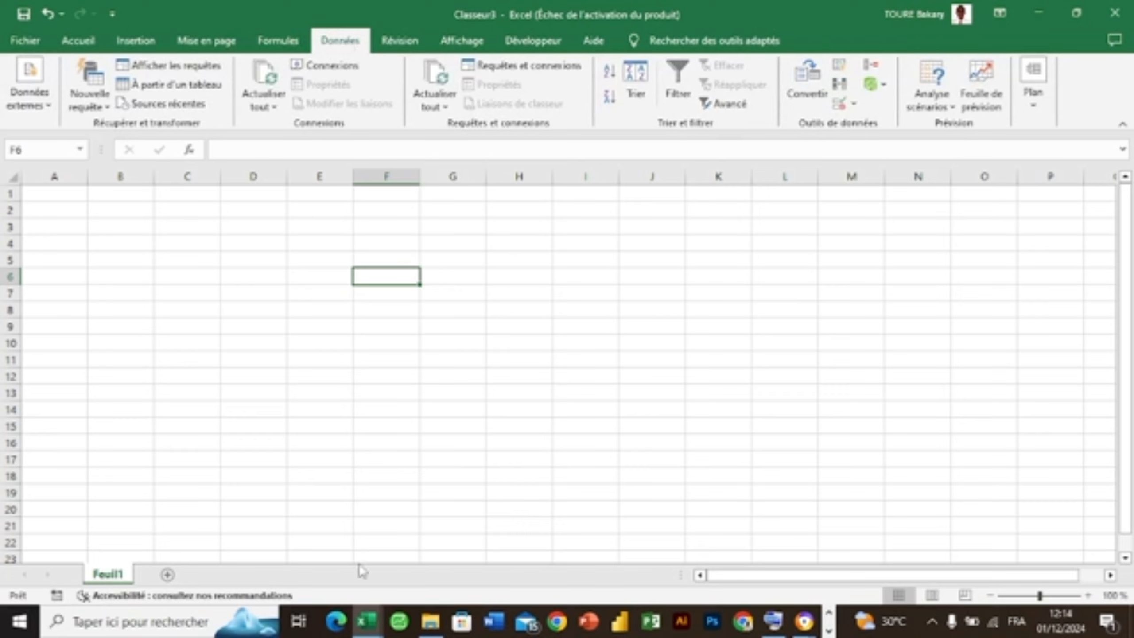
click(1125, 25)
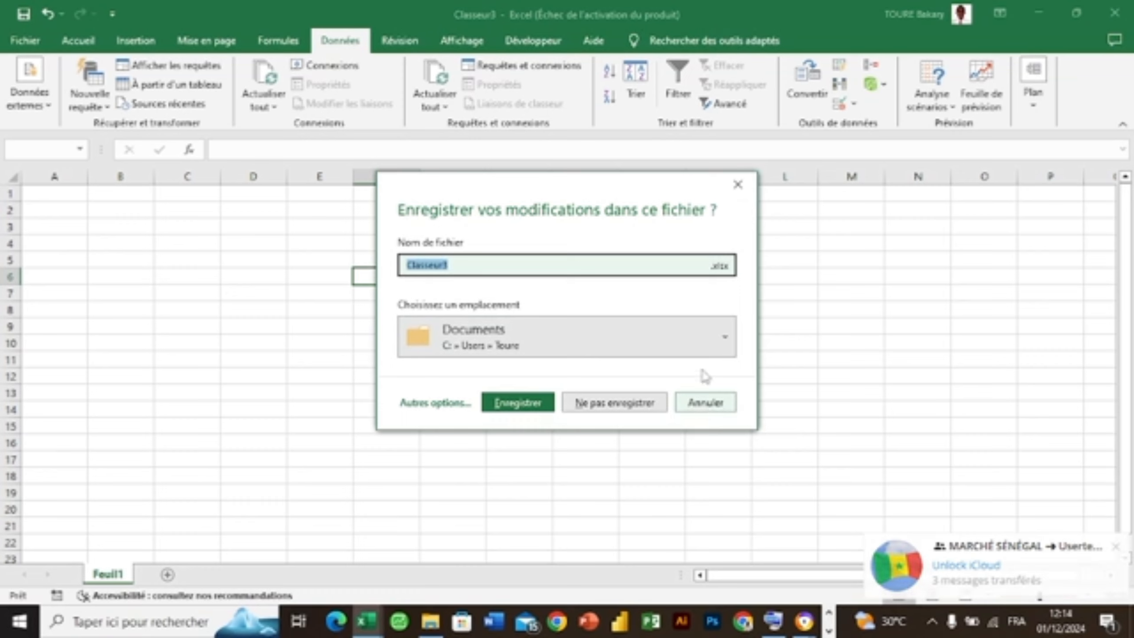
click(737, 184)
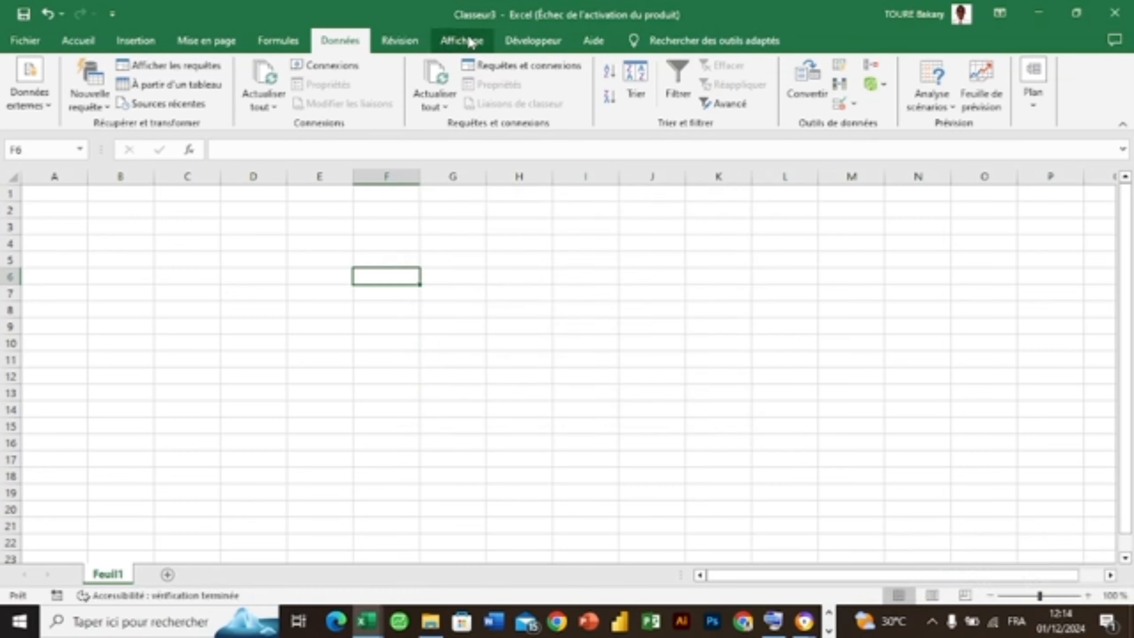
click(527, 46)
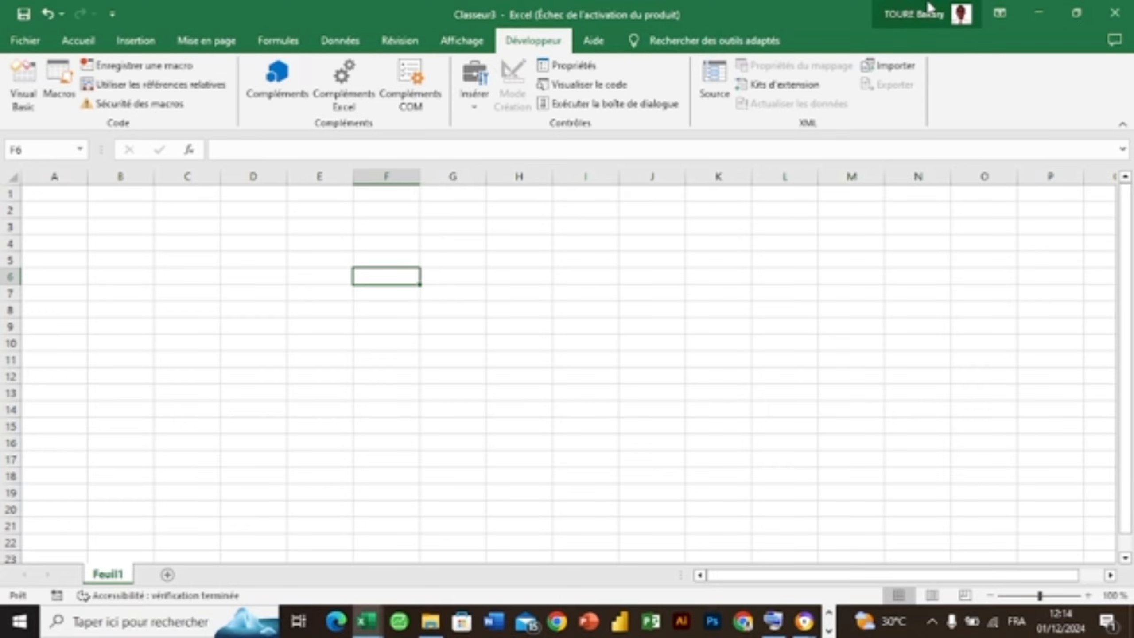
Step: Close the Classeur3 workbook without saving it, and close the empty Classeur2 workbook
click(1115, 15)
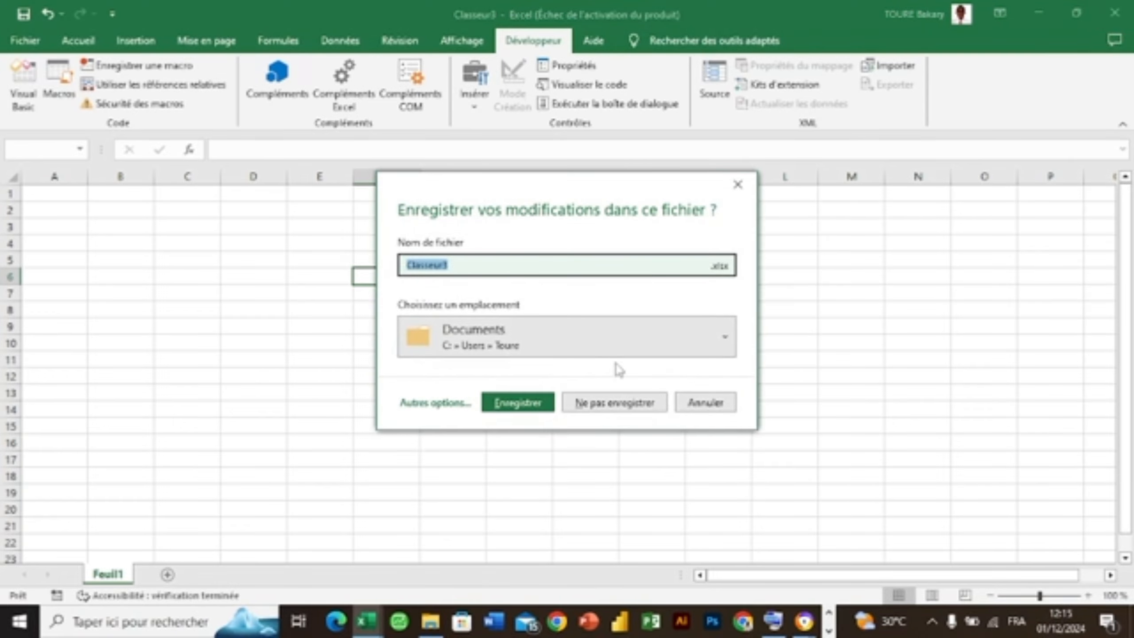
click(609, 402)
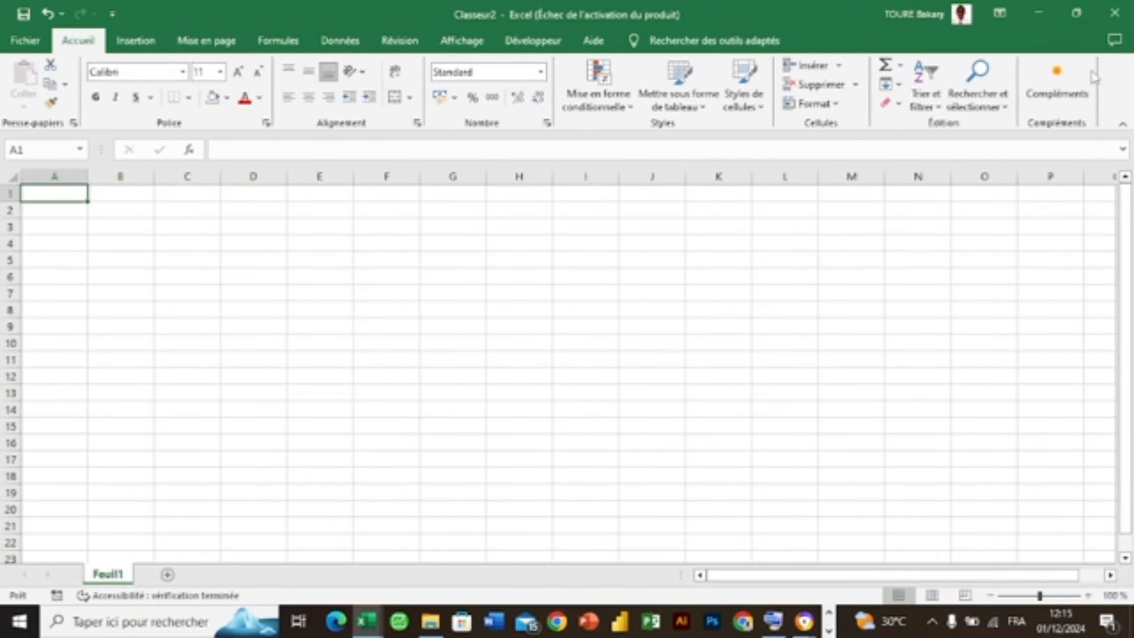
click(1115, 13)
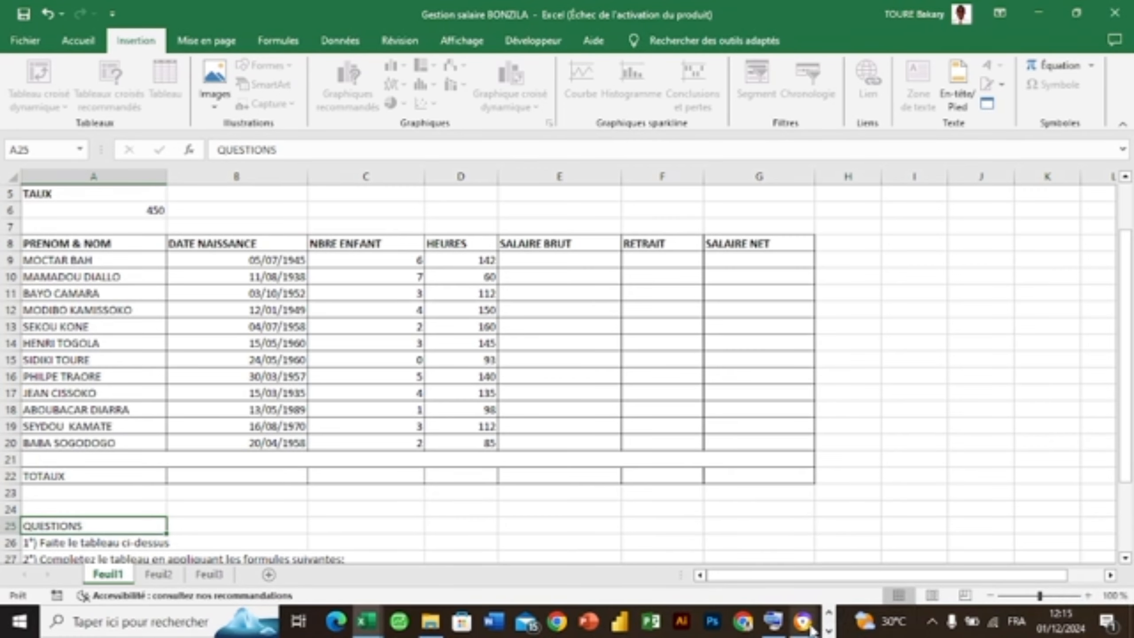
Step: Switch to the Google Meet call, unmute the microphone, and return to the Gestion salaire BONZILA workbook in Excel
mouse_move(803, 621)
click(738, 538)
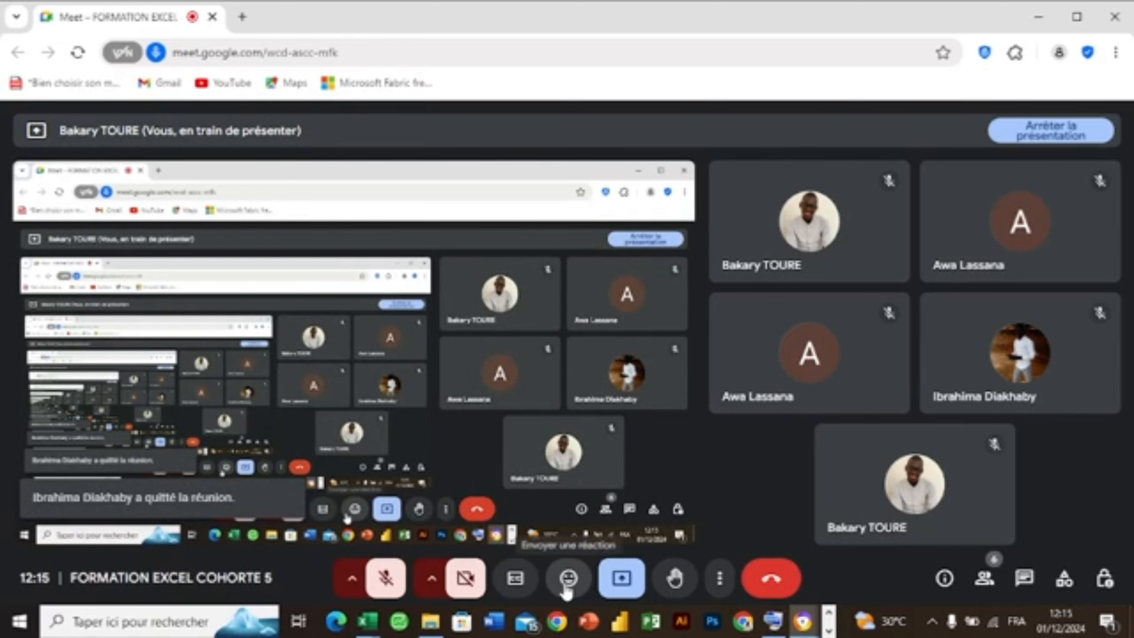
click(393, 577)
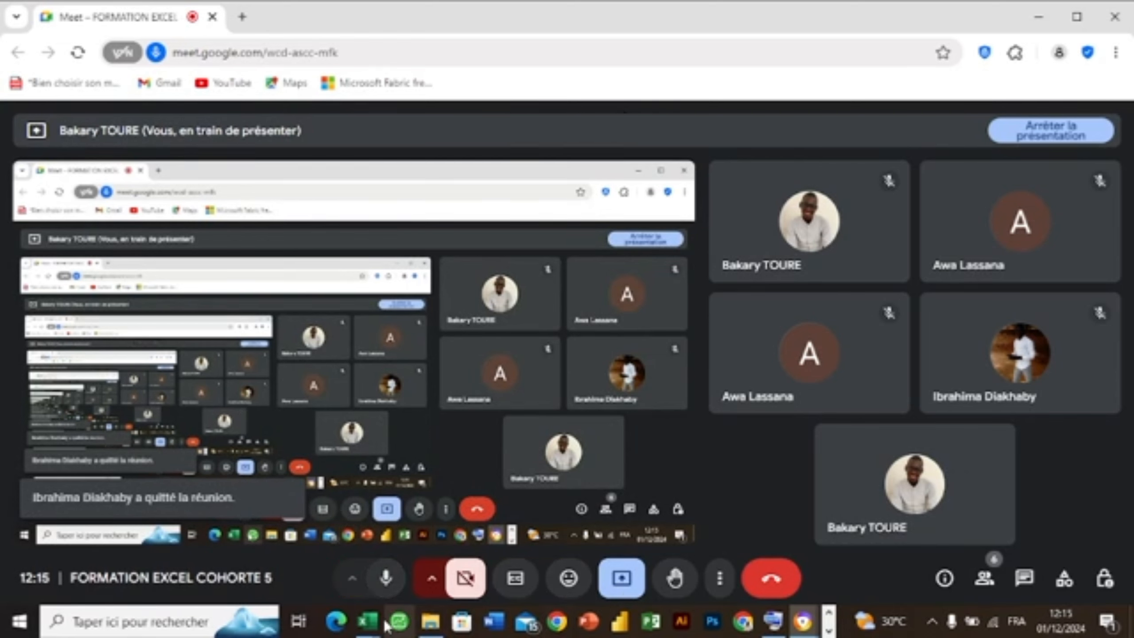
mouse_move(367, 621)
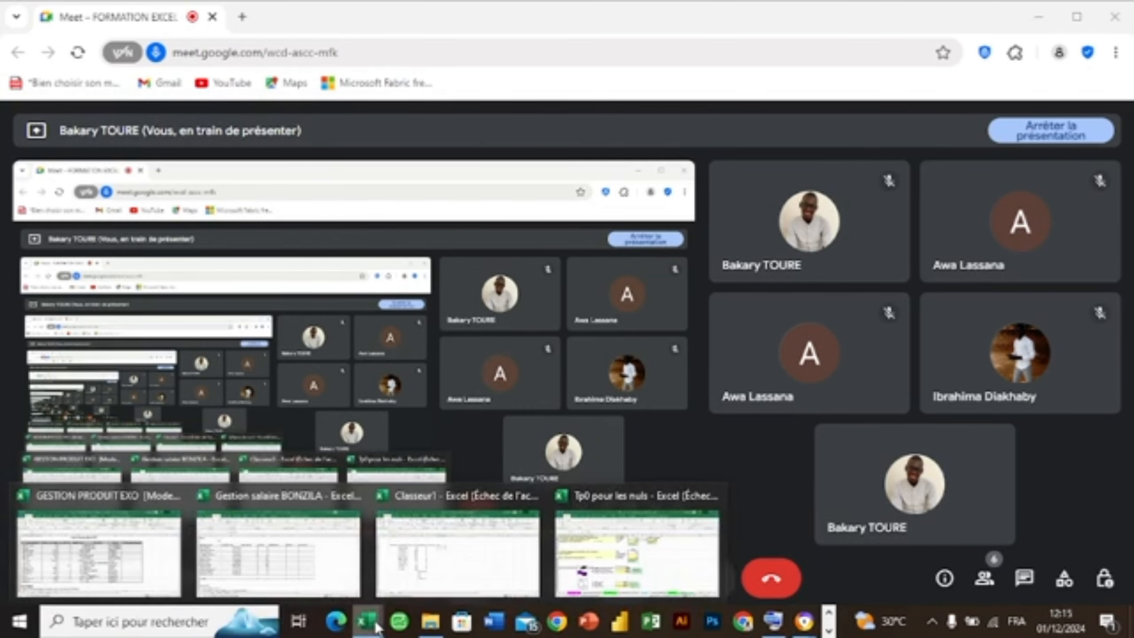
click(278, 553)
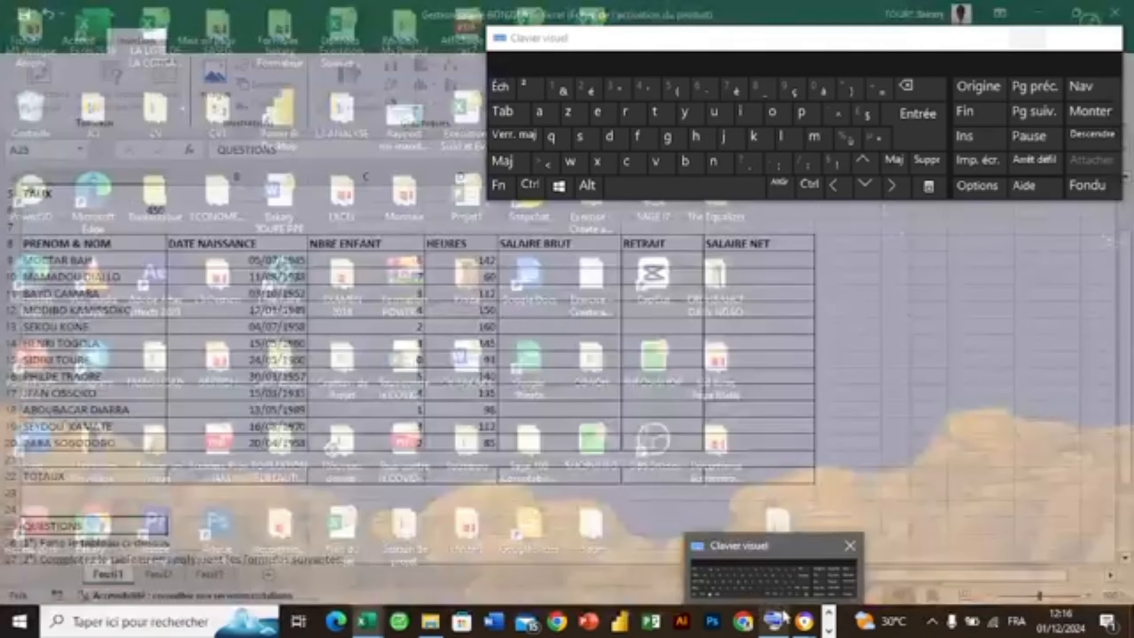
Step: Go back to the Google Meet call, mute the microphone, and reopen the Gestion salaire BONZILA workbook window
mouse_move(816, 631)
click(716, 557)
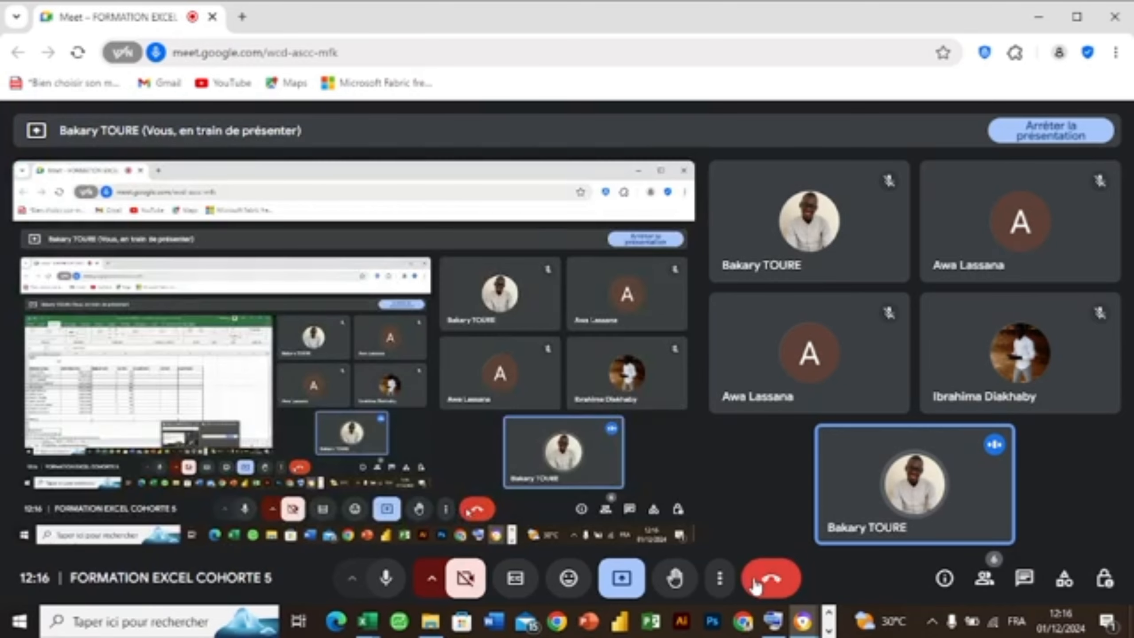
click(387, 578)
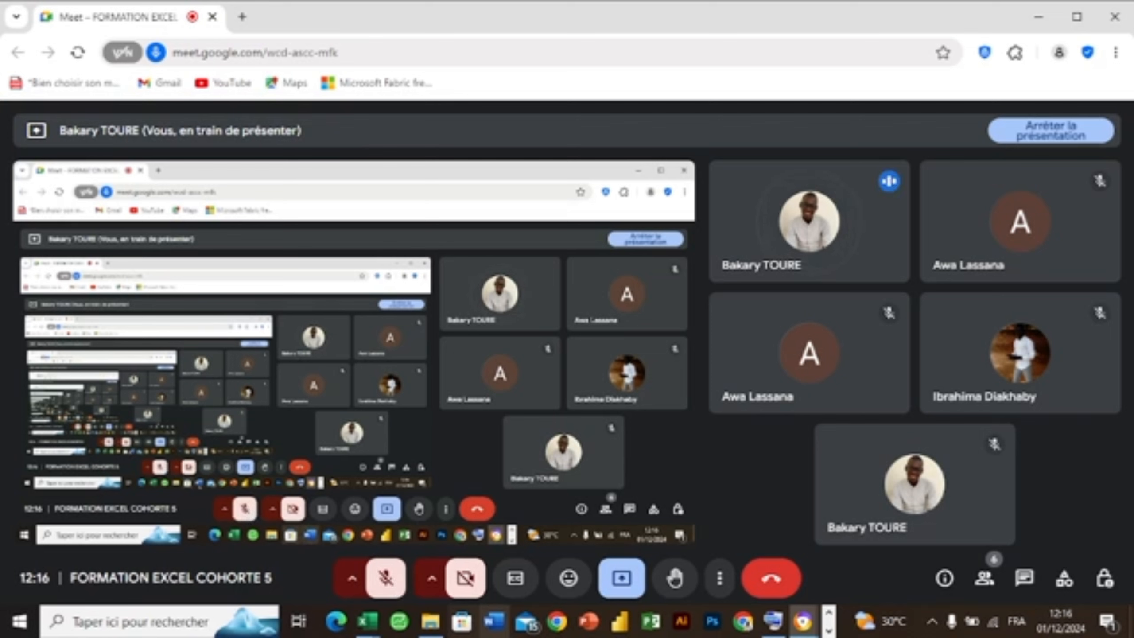
mouse_move(366, 625)
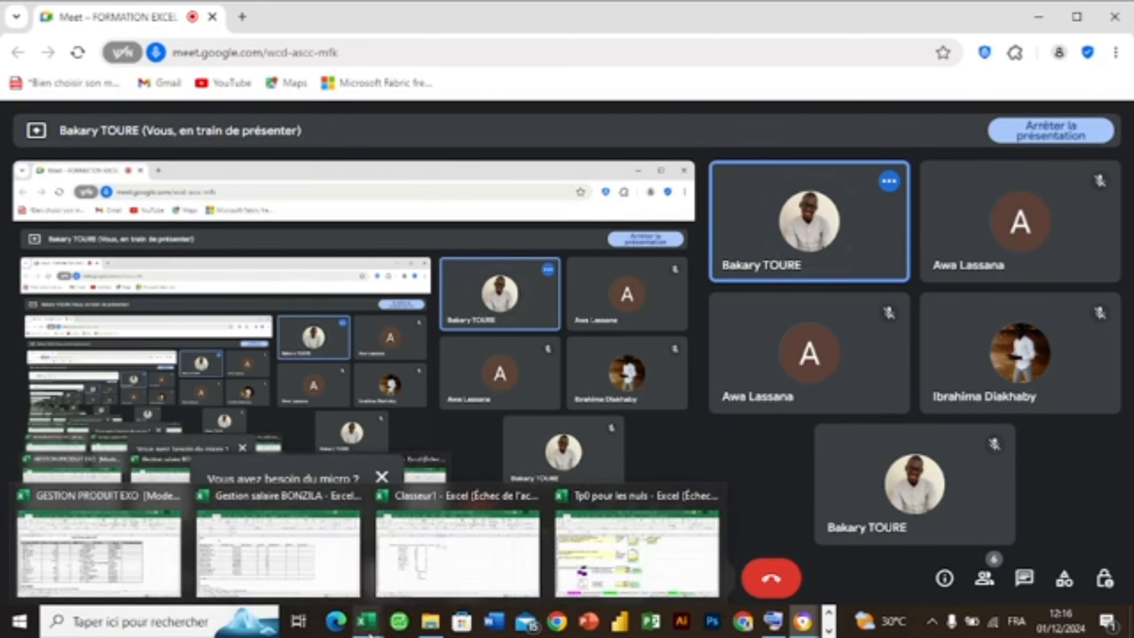
click(288, 548)
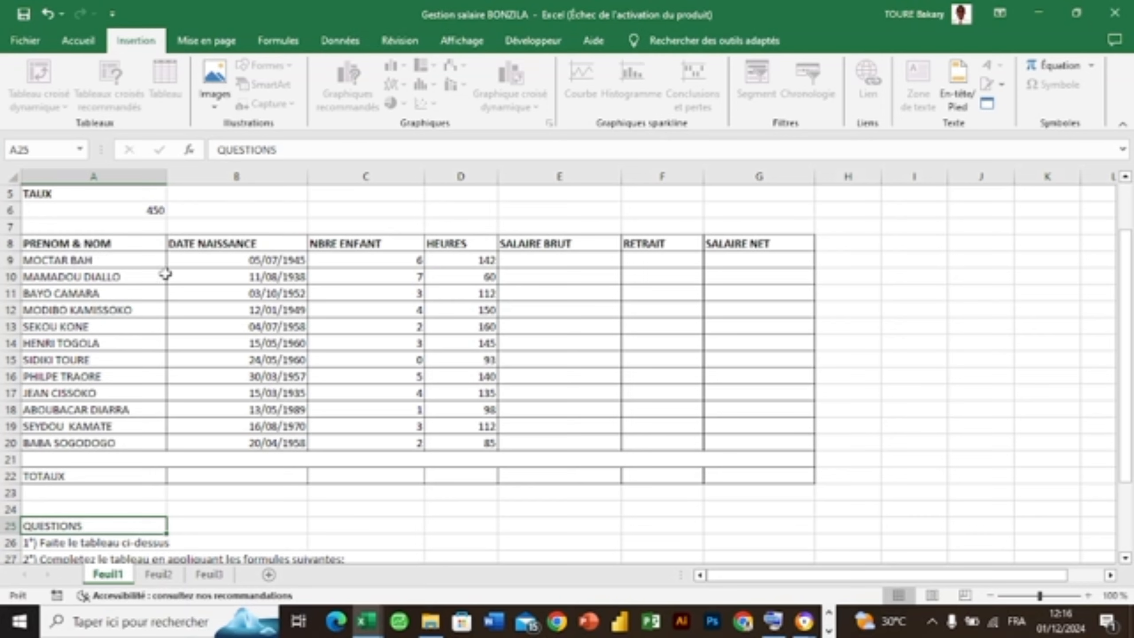
click(400, 521)
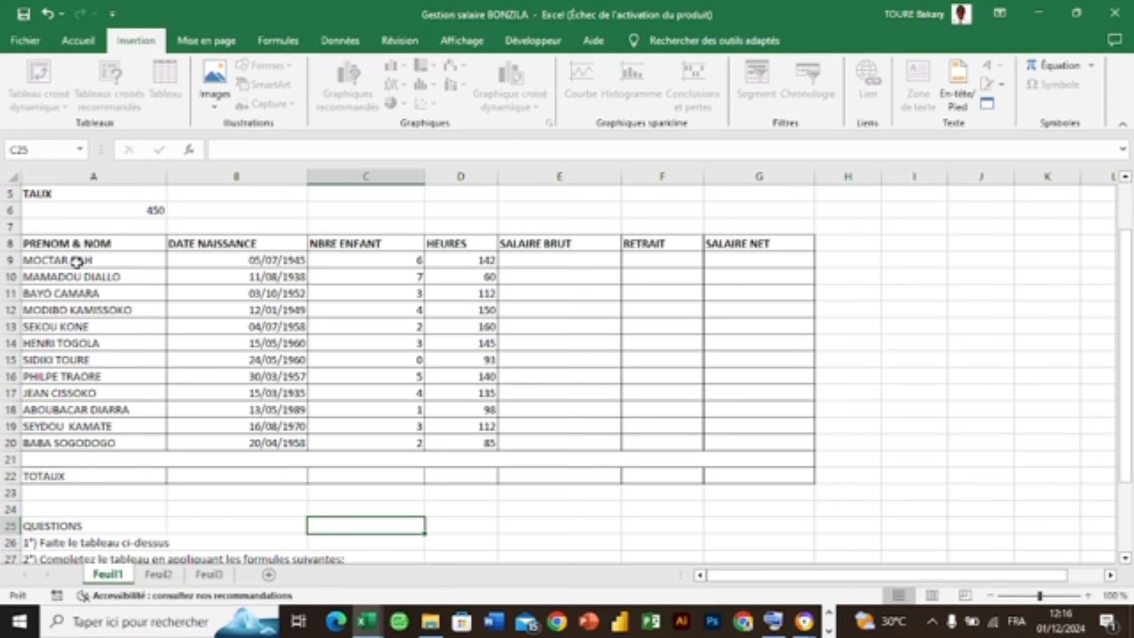
drag(272, 509, 470, 542)
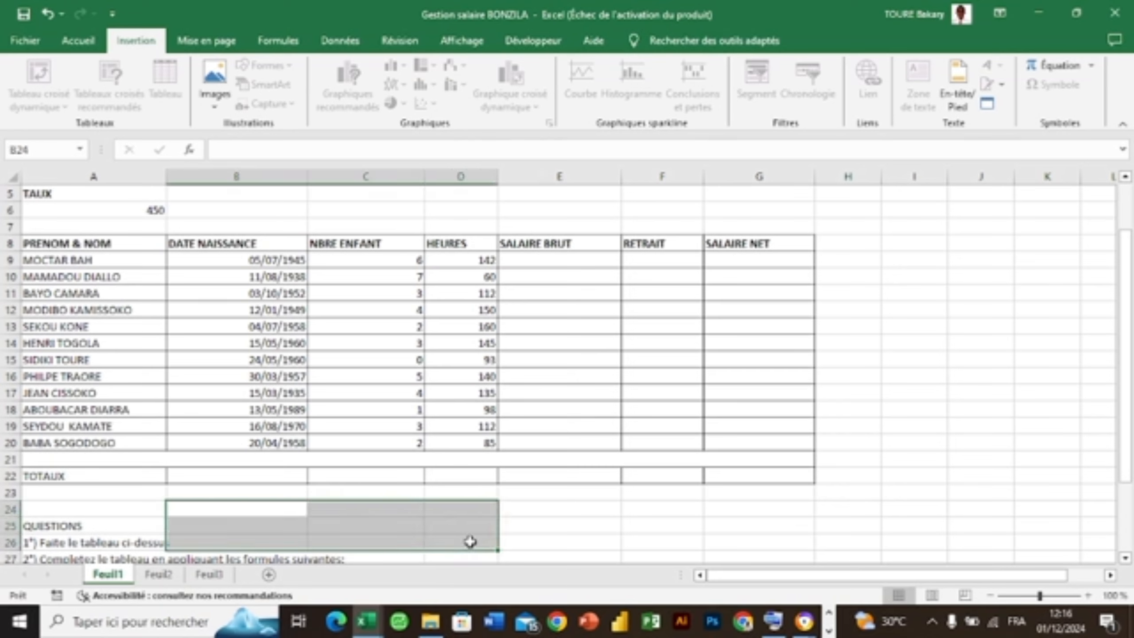
click(82, 42)
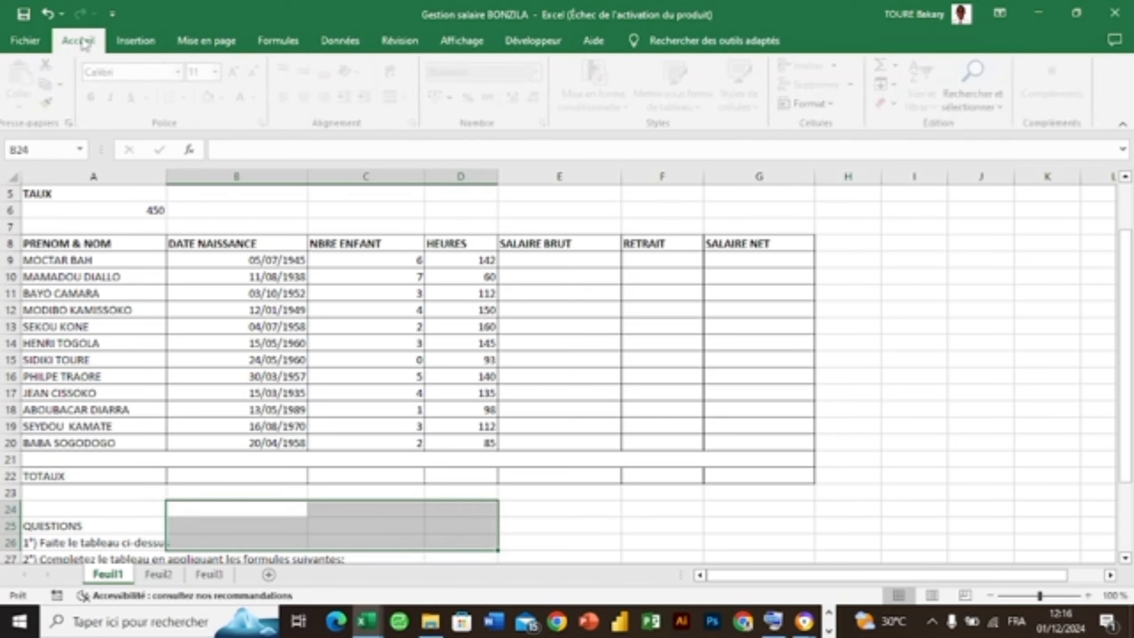
click(320, 532)
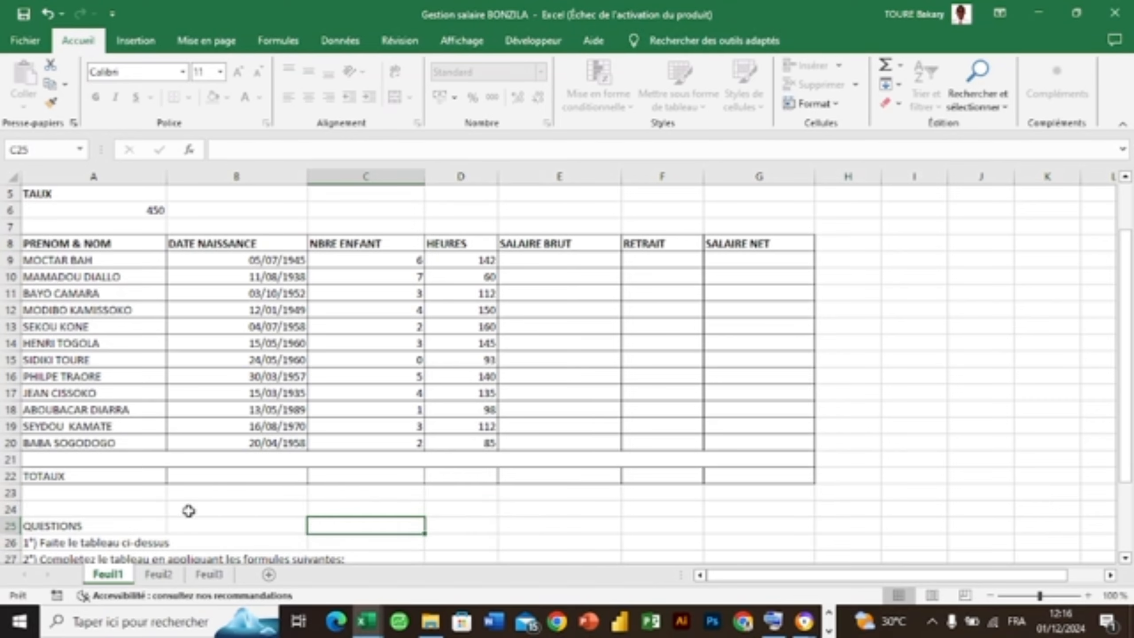
Step: Create a new blank workbook and apply all borders to the range A4:I15
click(23, 45)
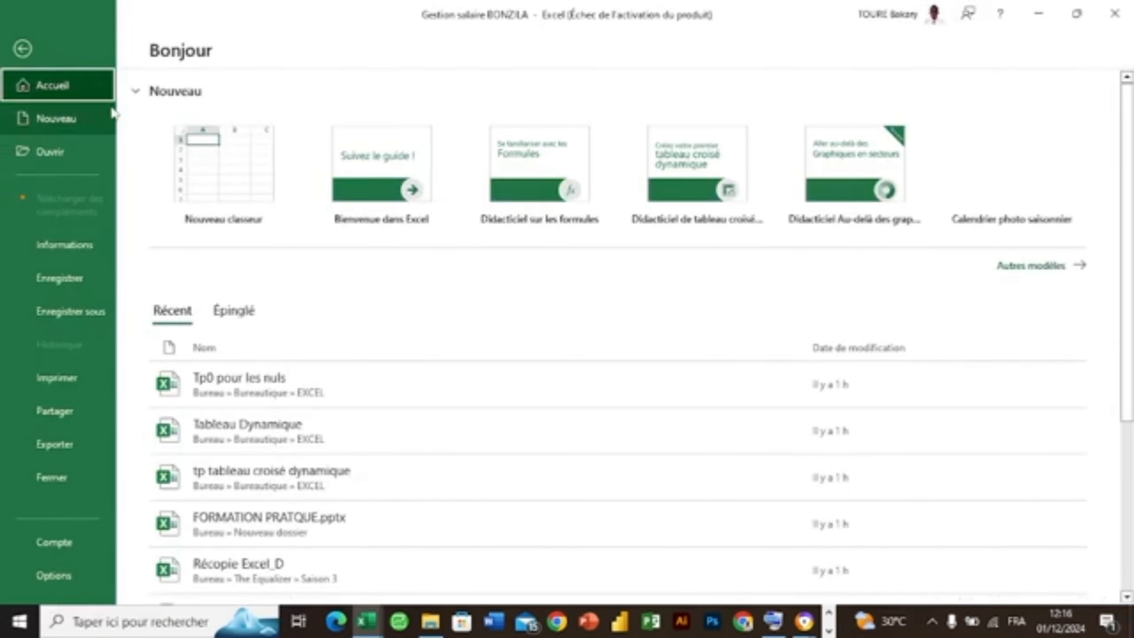
click(219, 175)
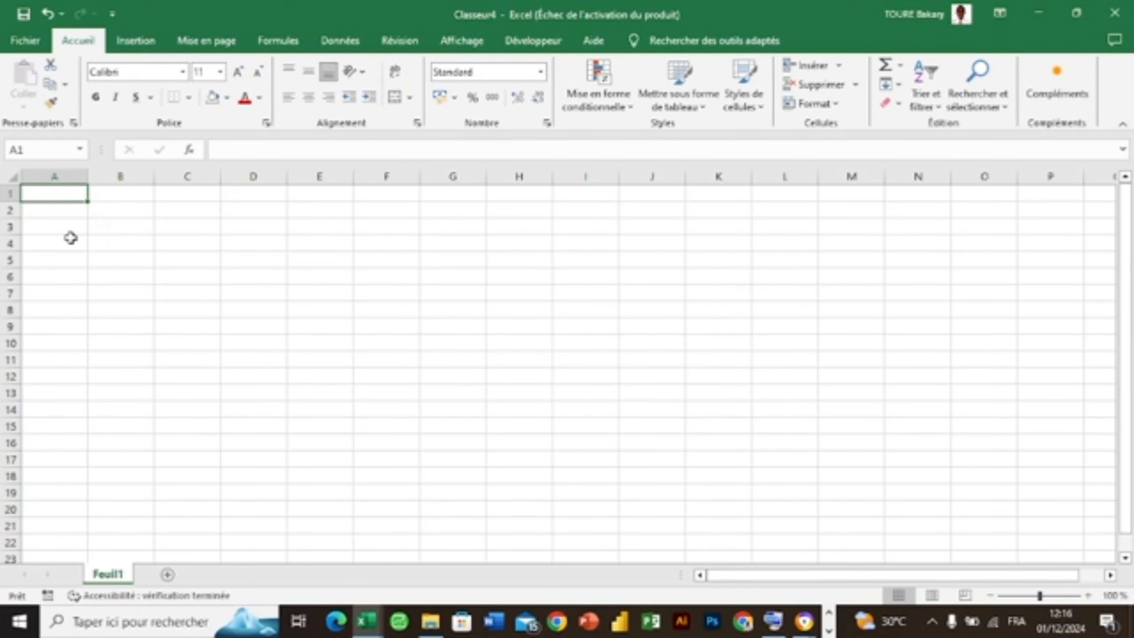
drag(71, 238, 565, 420)
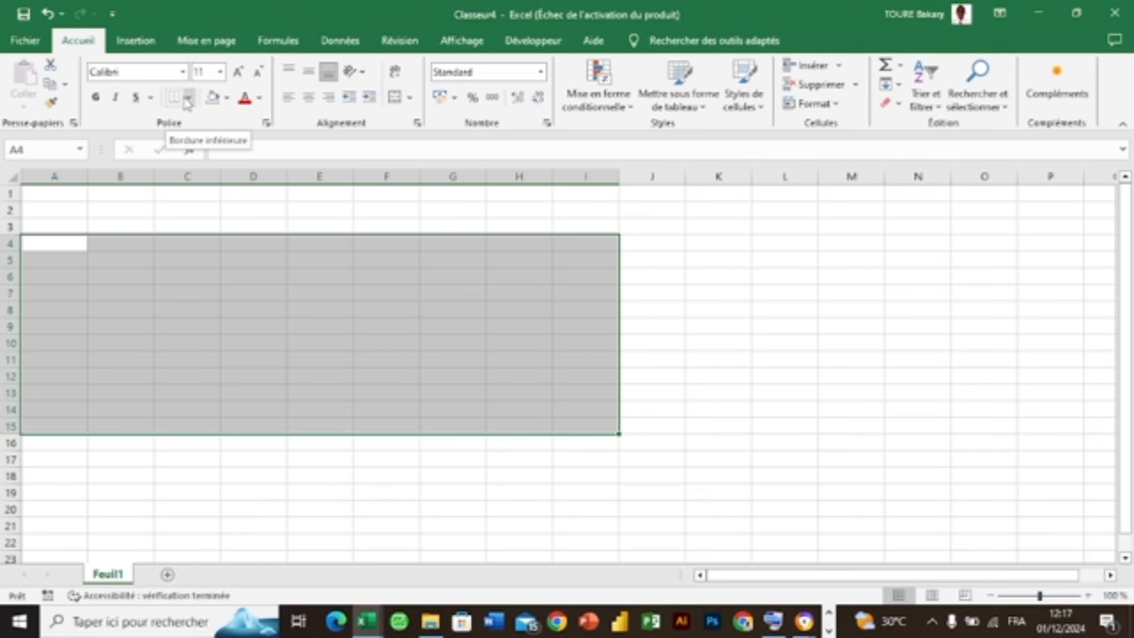
click(188, 98)
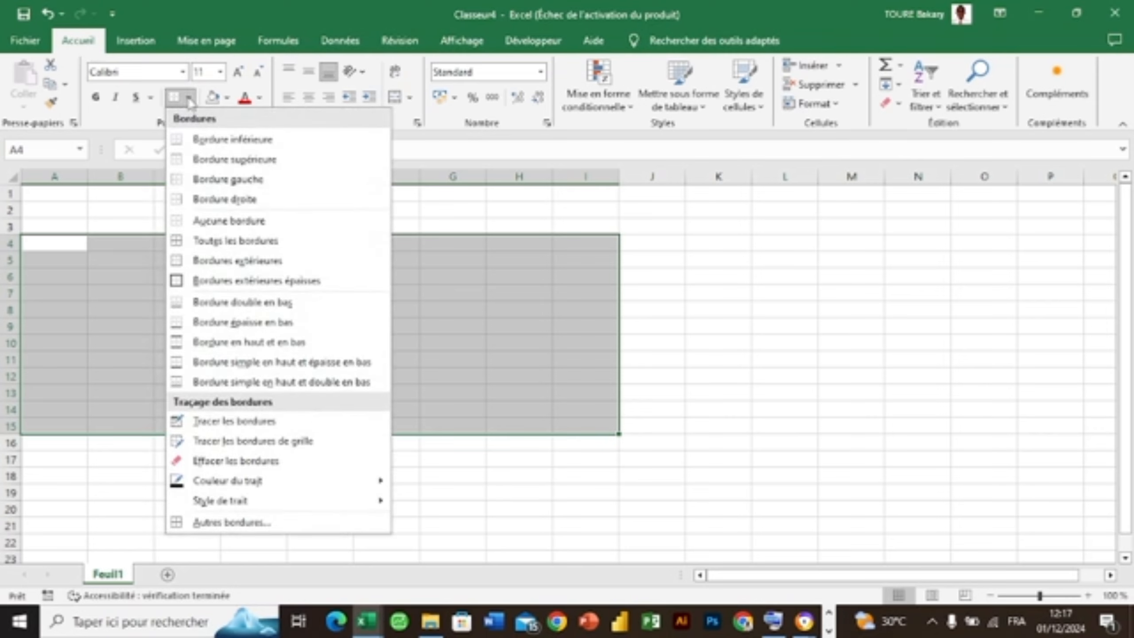
click(231, 241)
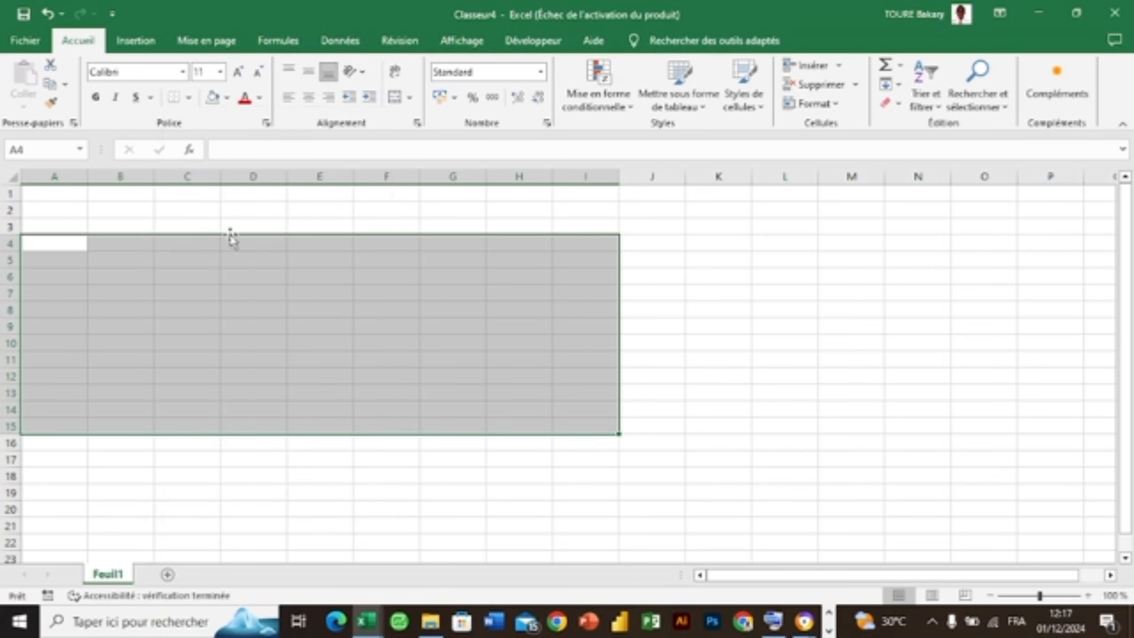
Step: Remove all borders from the range A4:I15 in the Classeur4 workbook
click(312, 476)
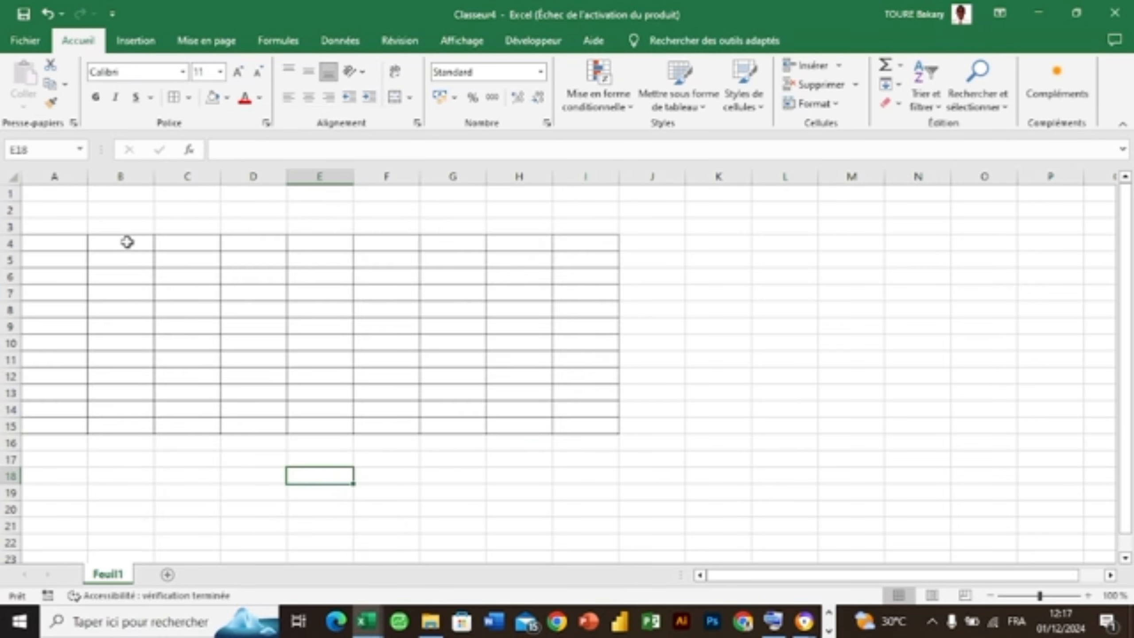
mouse_move(63, 241)
mouse_down()
mouse_move(585, 392)
mouse_move(590, 418)
mouse_up()
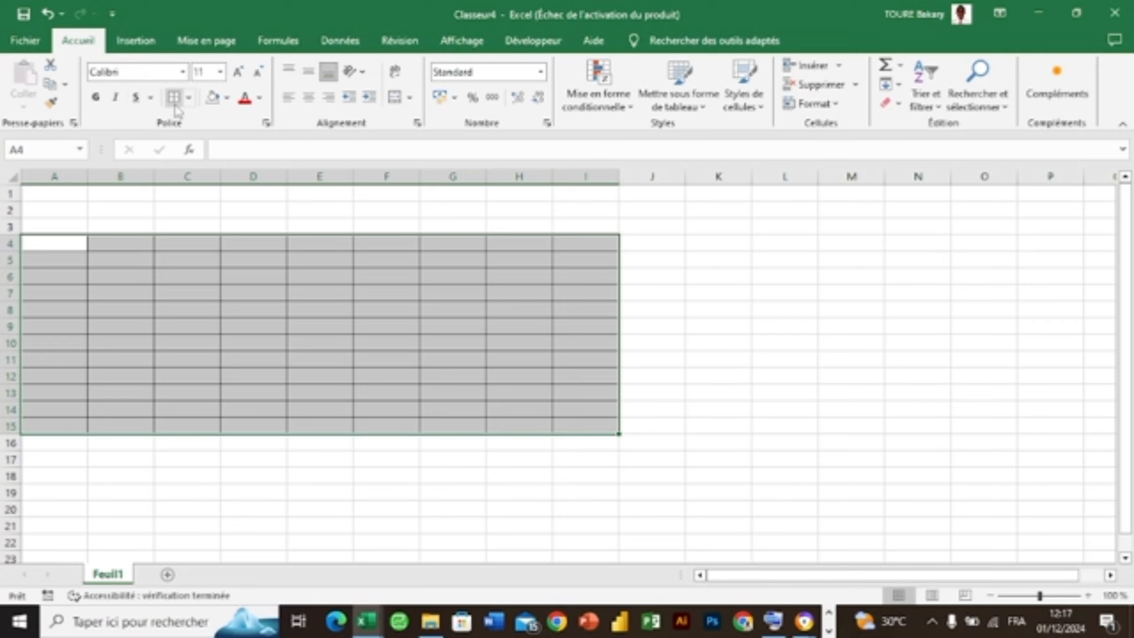
click(189, 98)
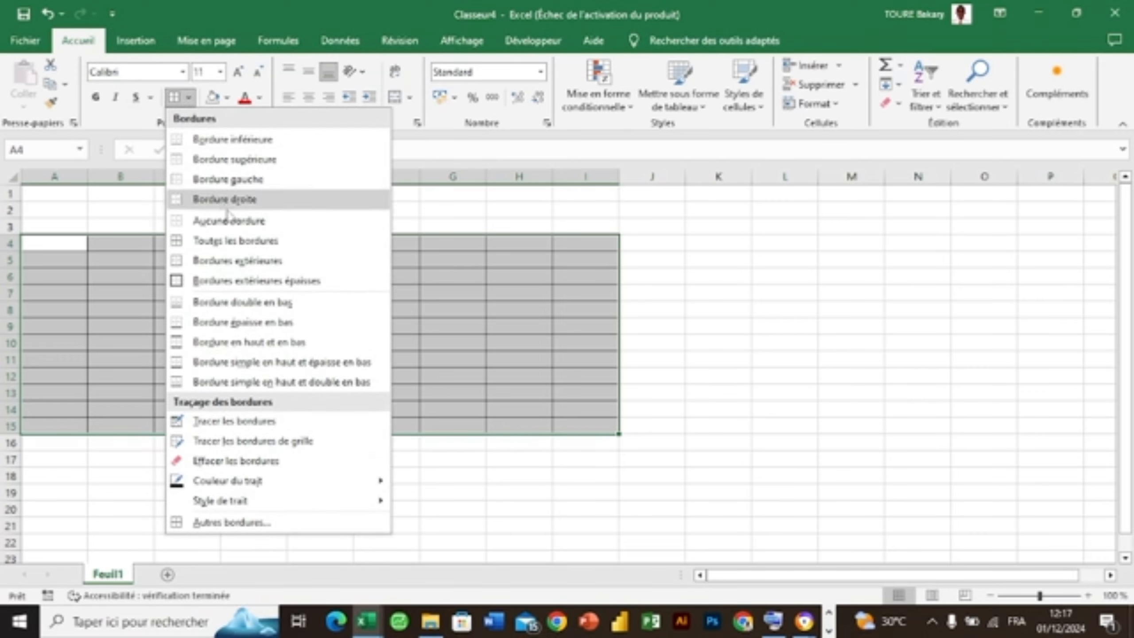
click(231, 222)
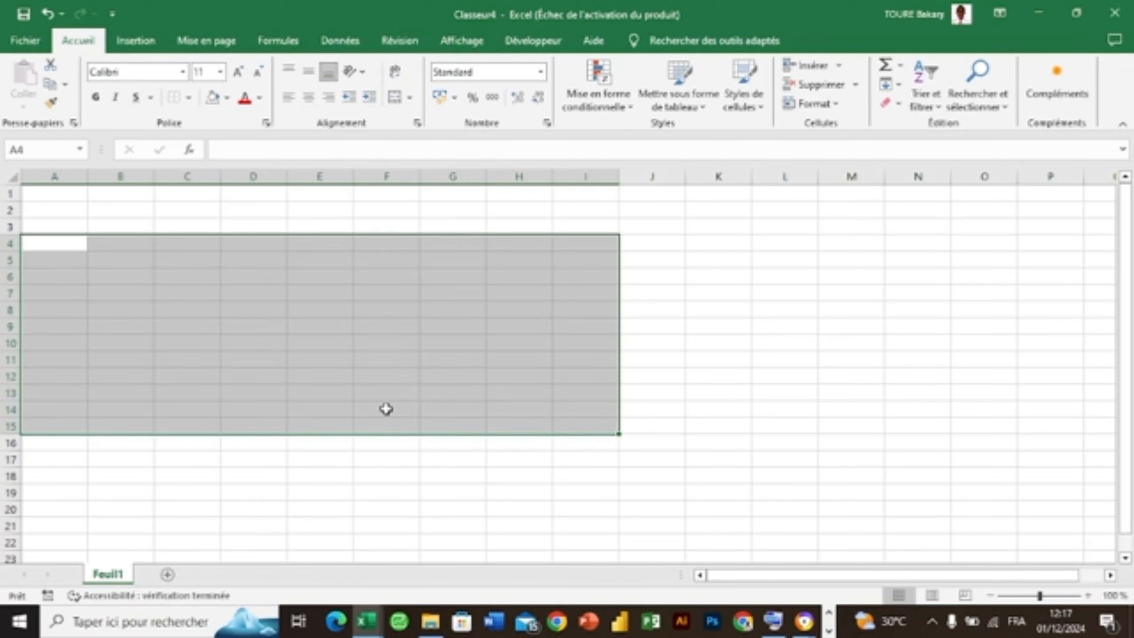
Step: Switch to the Gestion salaire BONZILA workbook and review the January 2022 pay table and the questions below it
mouse_move(370, 623)
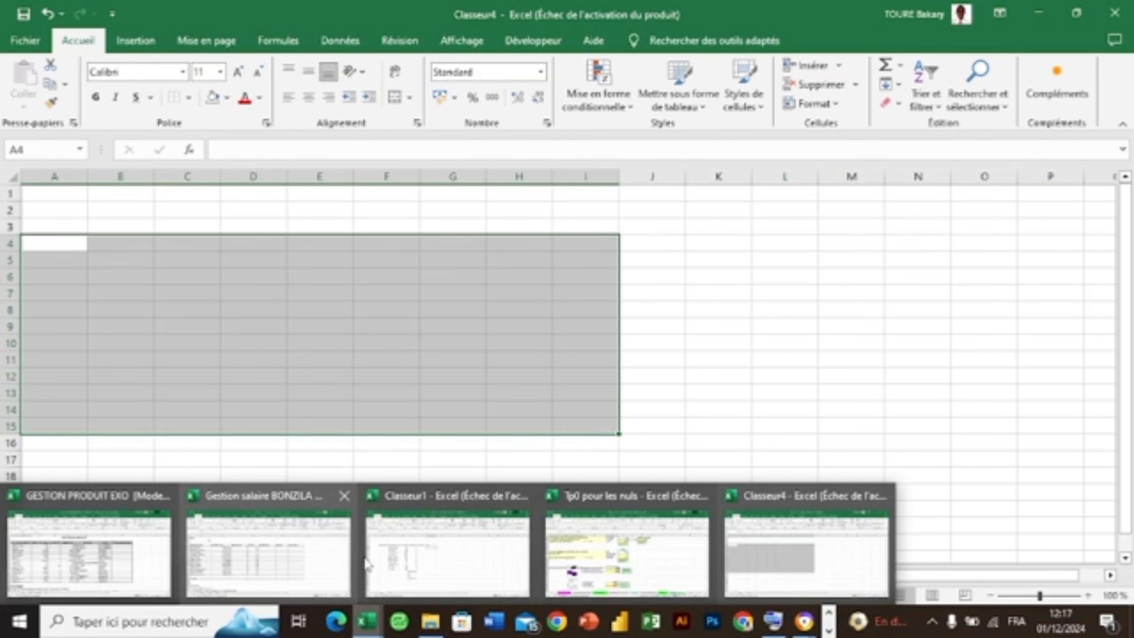
click(315, 563)
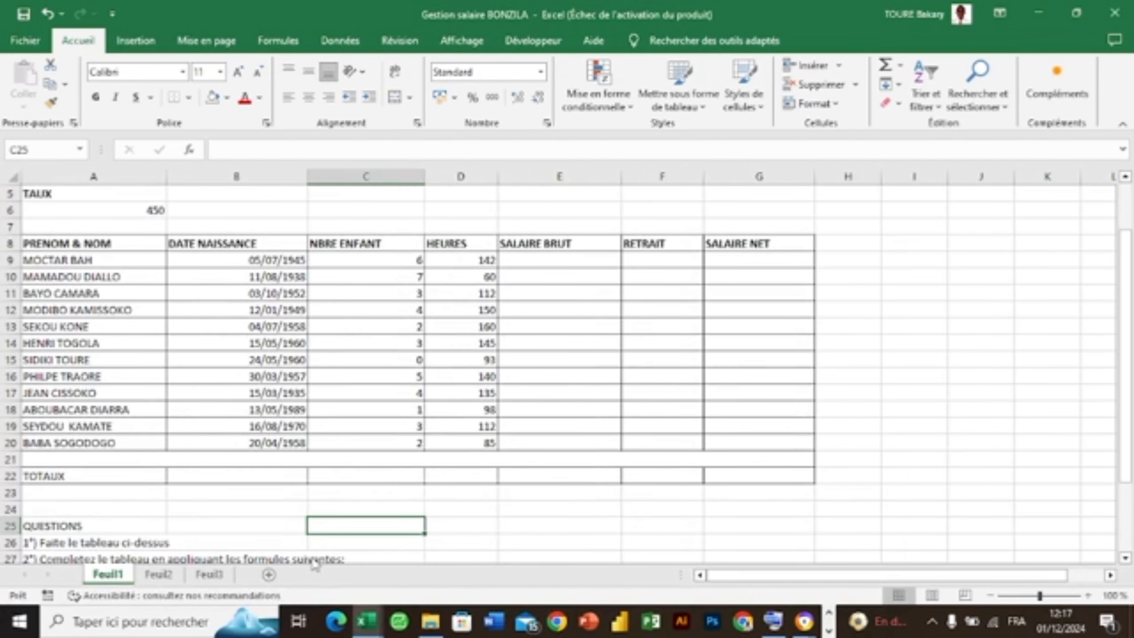
click(184, 277)
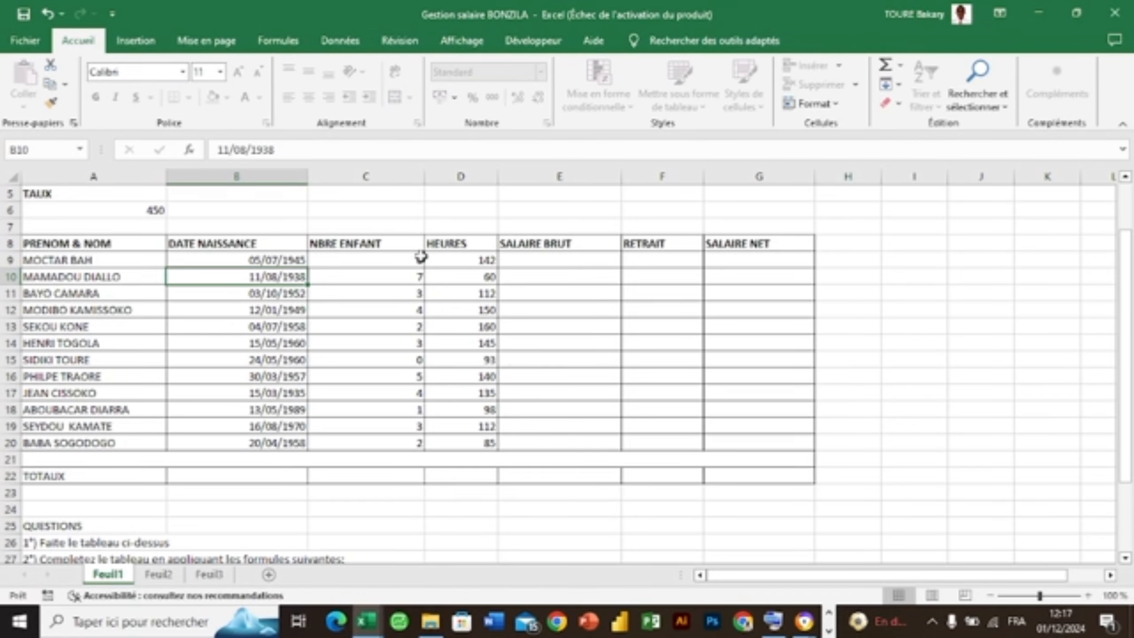
drag(1122, 409, 1125, 459)
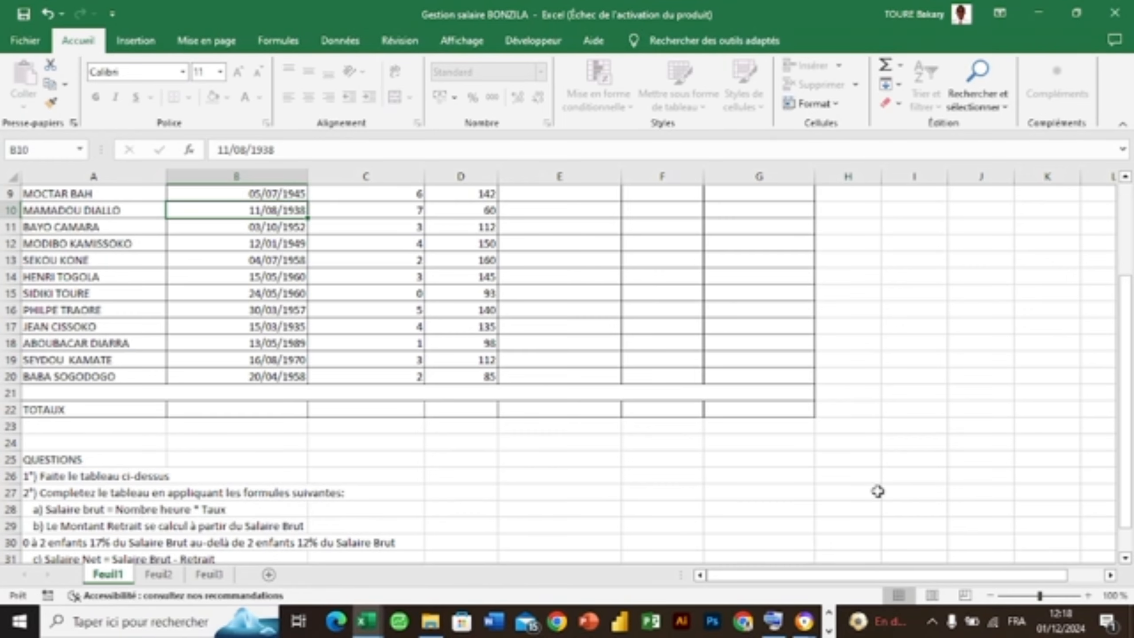
drag(1129, 481, 1110, 387)
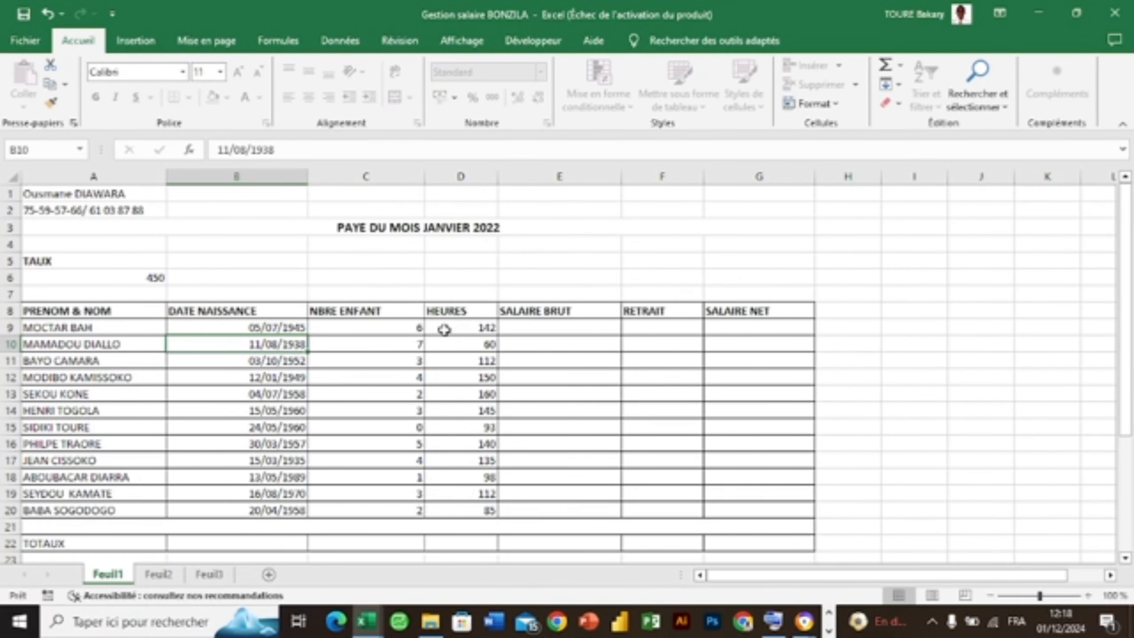
Step: Enter the formula =C9*D9 in cell E9, the first row of the SALAIRE BRUT column
click(517, 329)
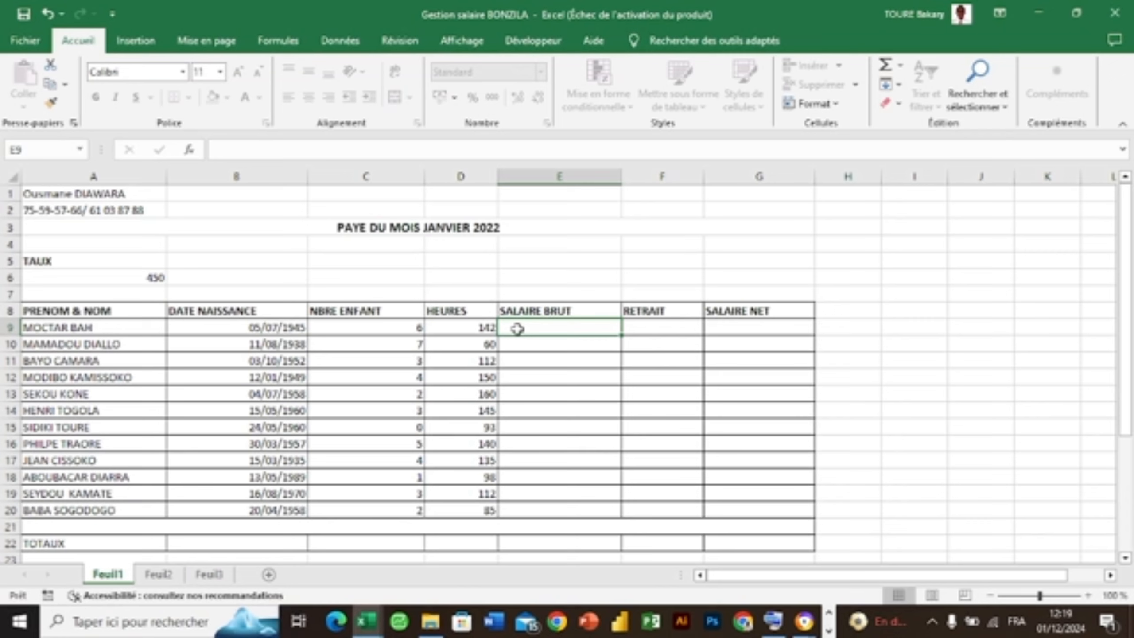
text(=)
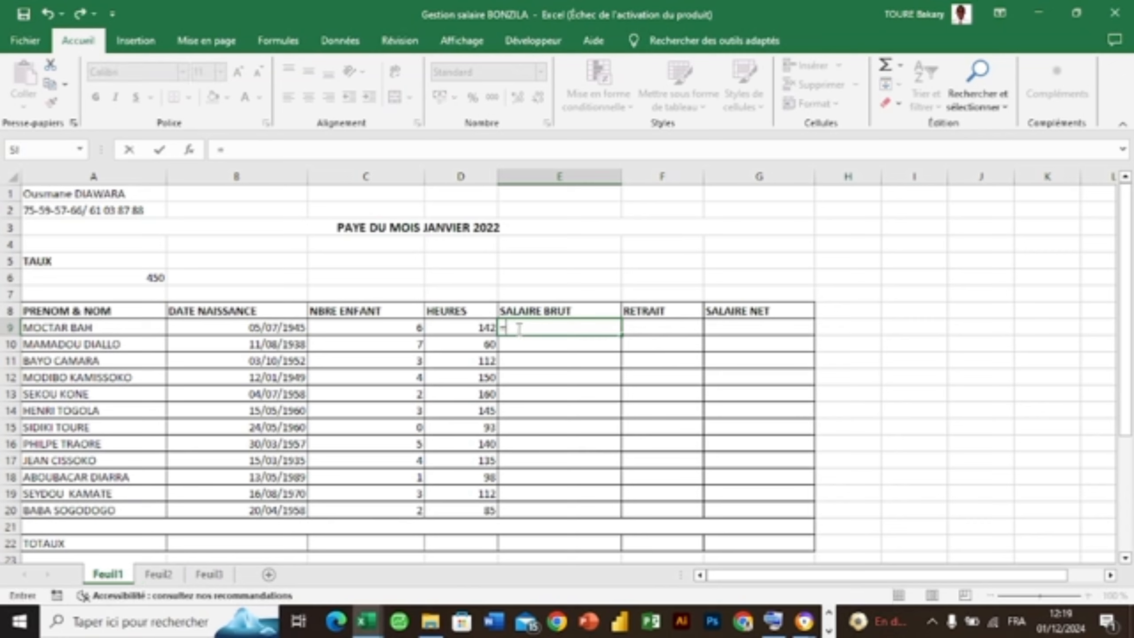
click(419, 328)
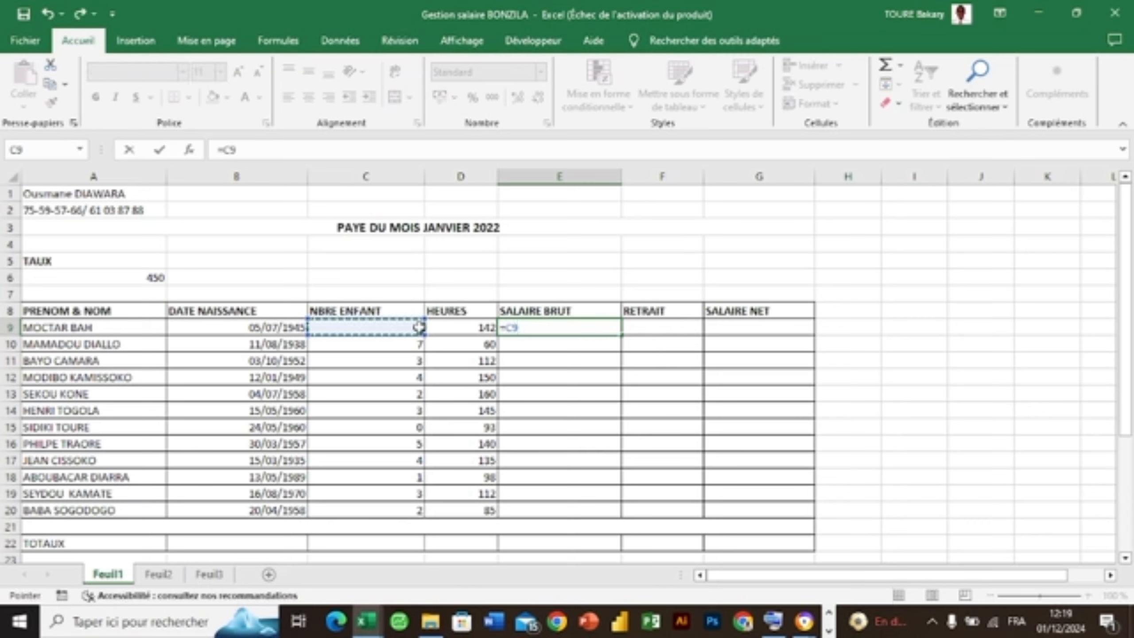
text(*)
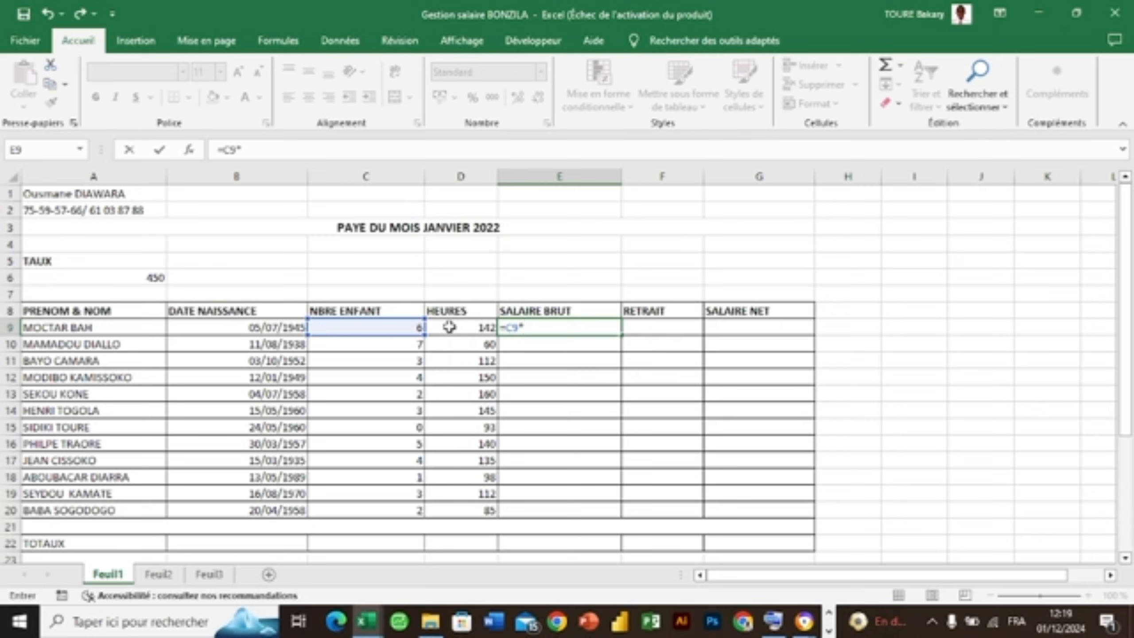
click(449, 327)
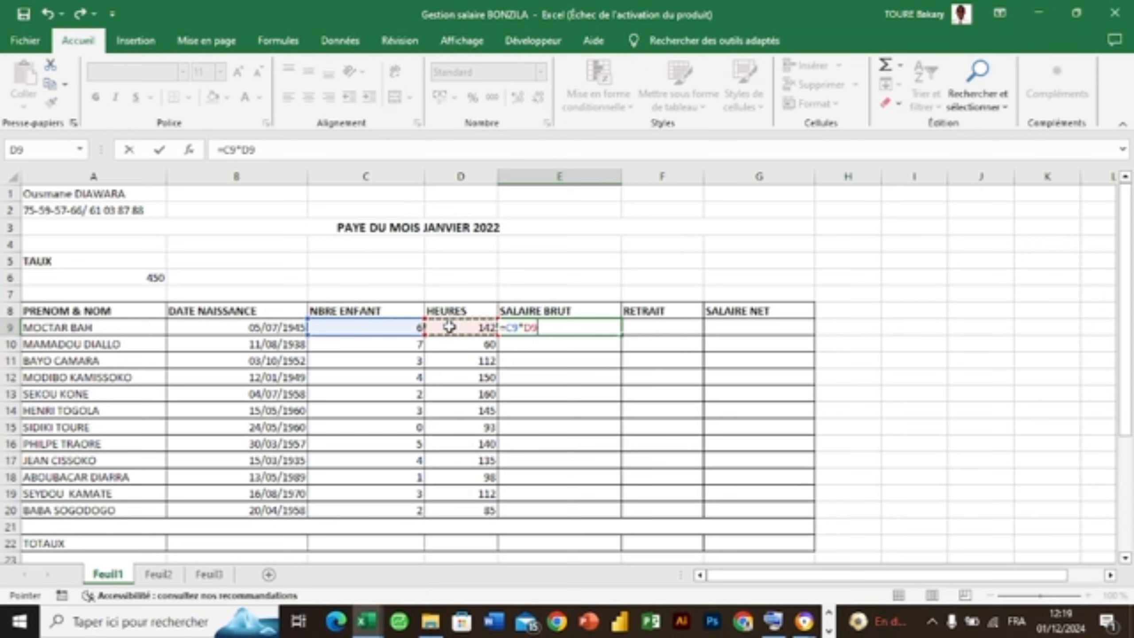
key(Return)
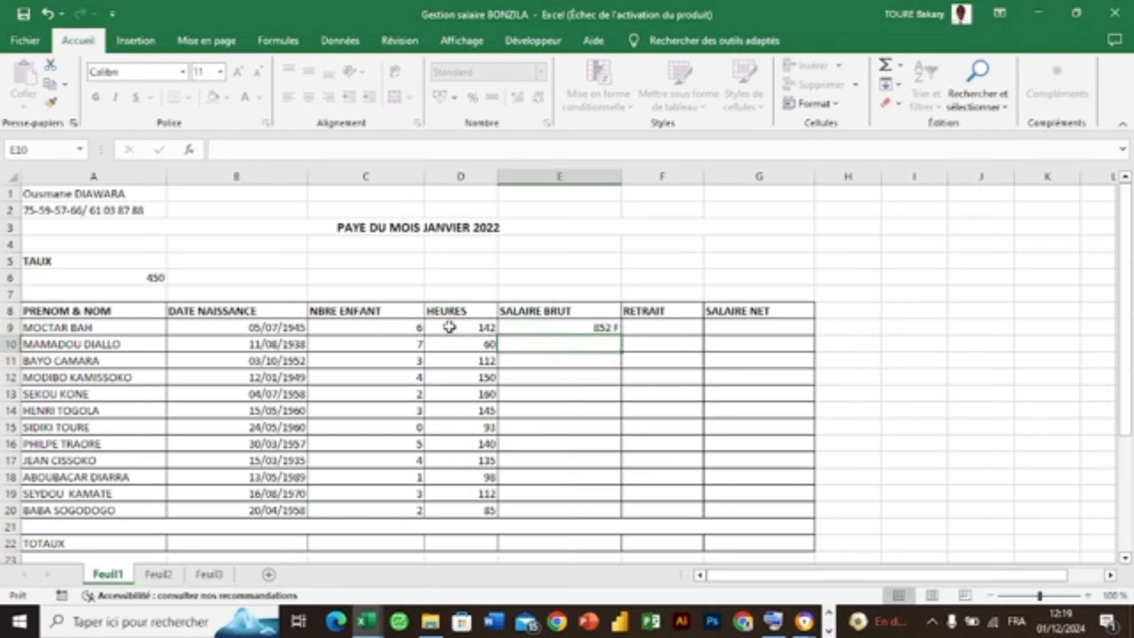
Step: Auto-fill the E9 formula down the SALAIRE BRUT column to E20, and undo the fill
click(549, 325)
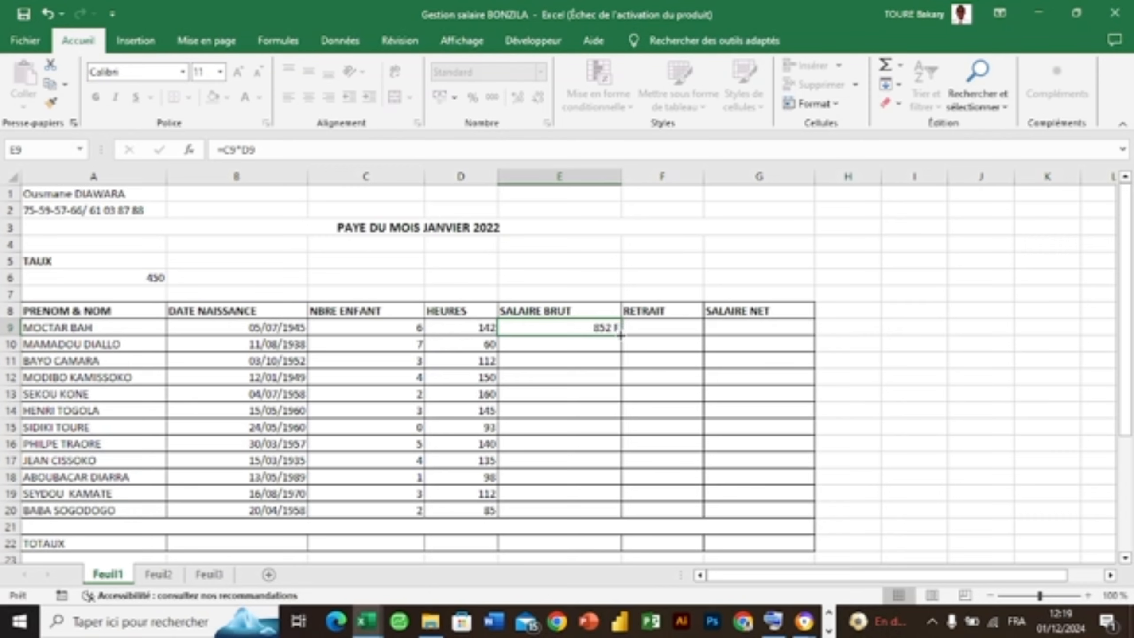
double_click(620, 335)
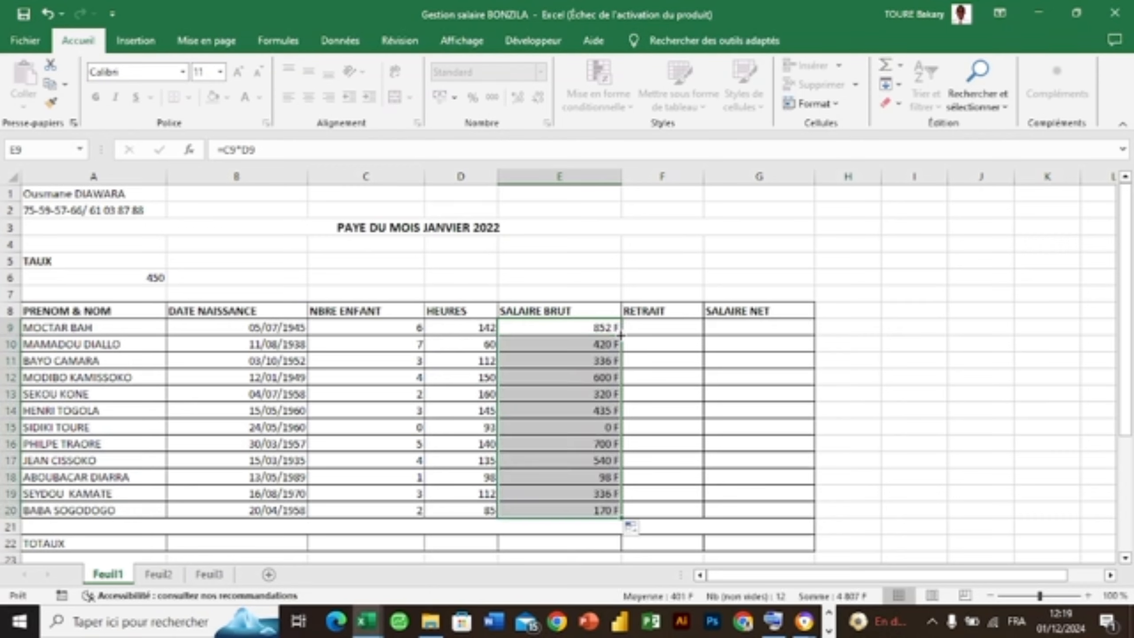
key(ctrl+z)
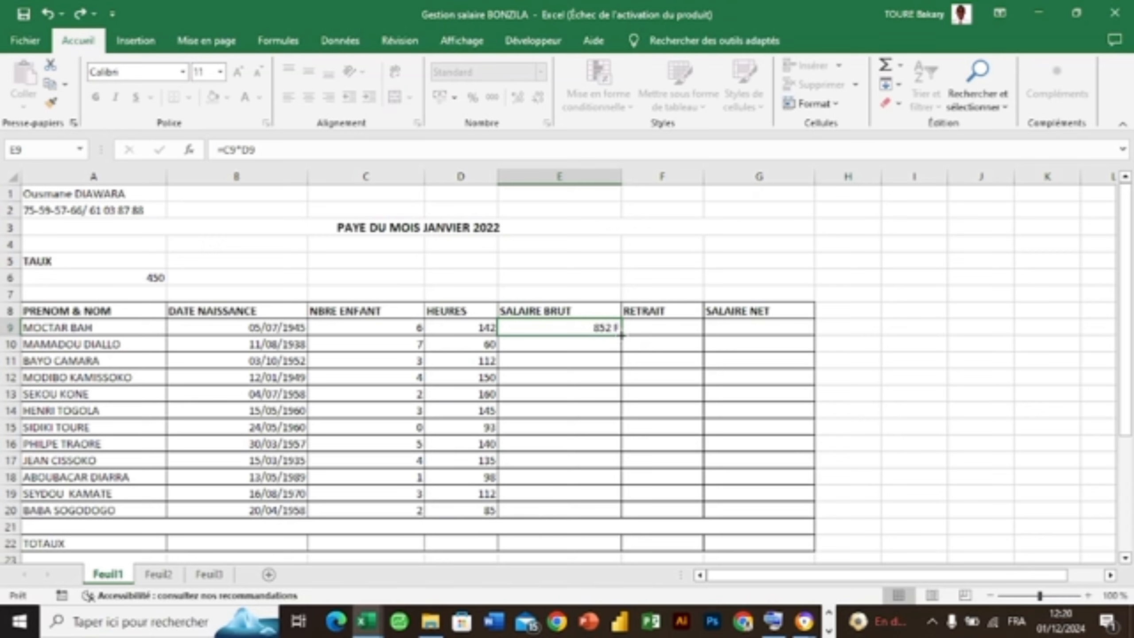
Step: Extend the E9 formula manually over the range E9:E20, and undo the copy
drag(621, 335, 620, 335)
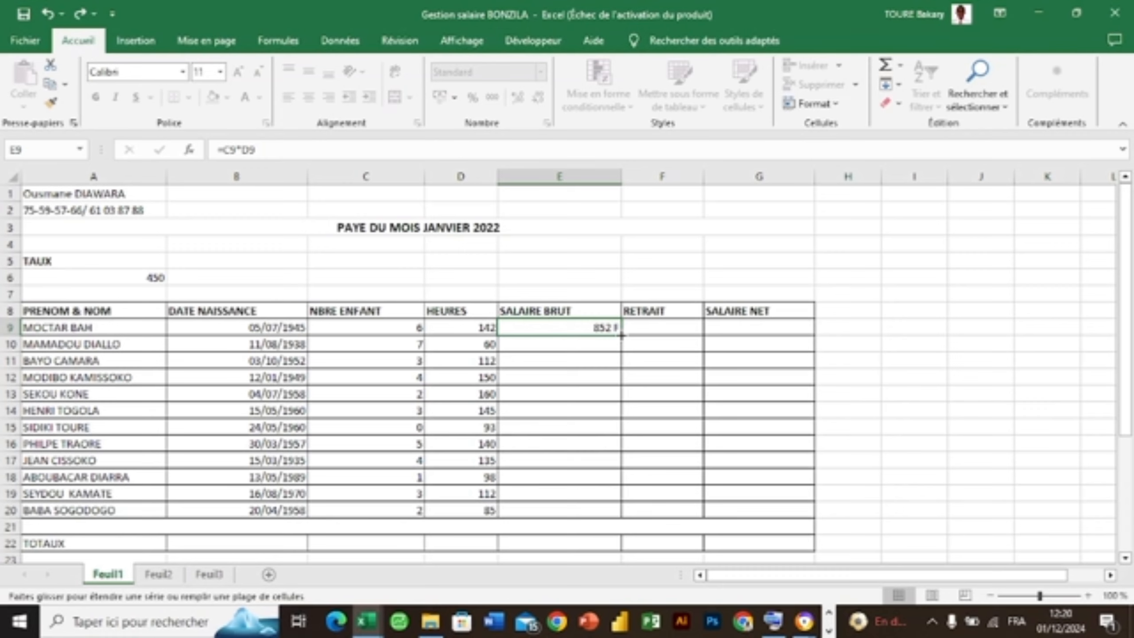
drag(621, 335, 621, 514)
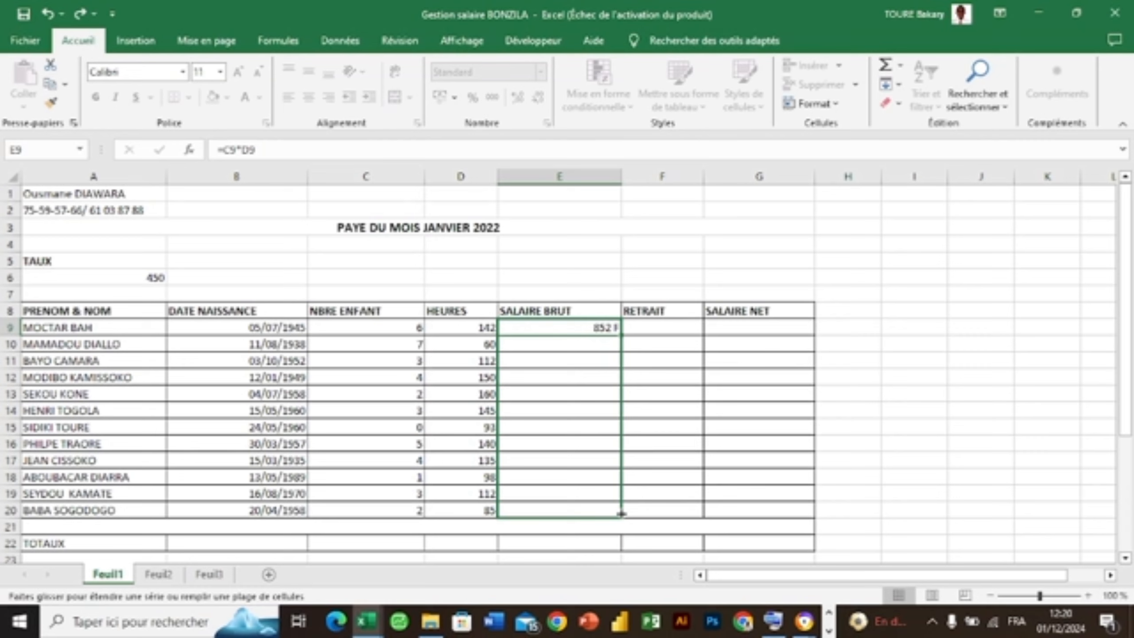
drag(621, 514, 621, 514)
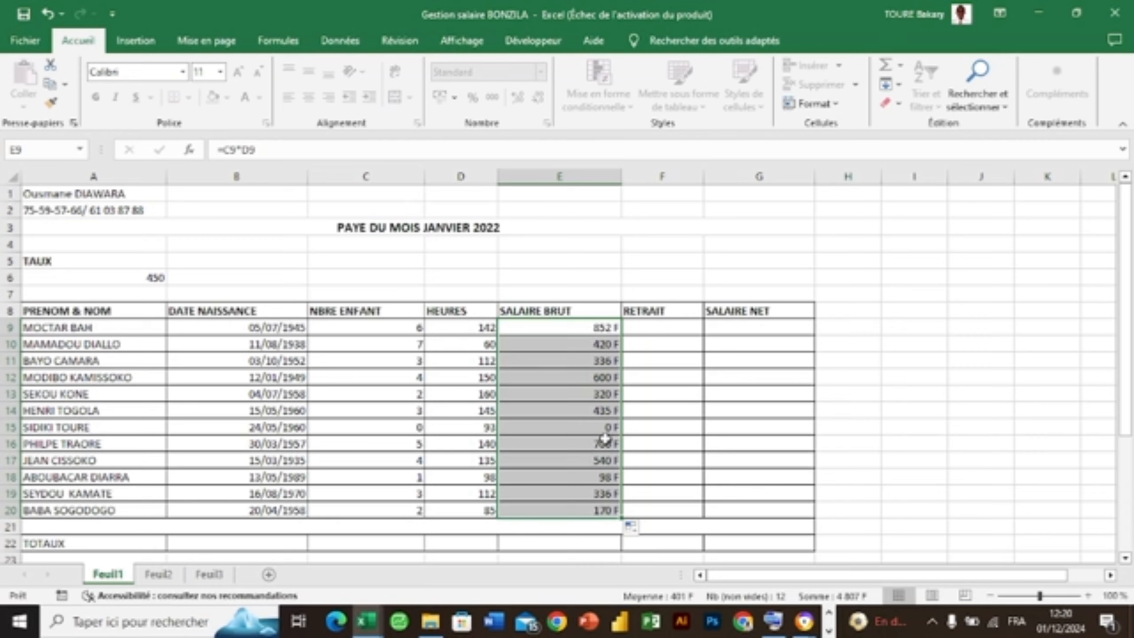
key(ctrl+z)
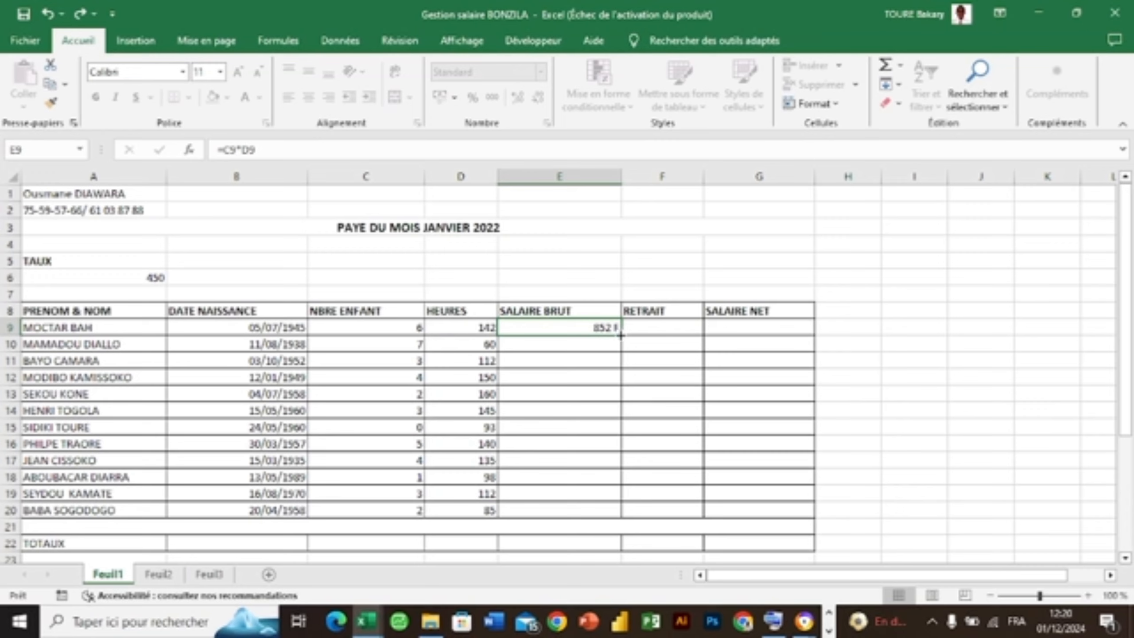
Step: Repeat the automatic fill of the SALAIRE BRUT formula from E9 through E20, and undo it again
double_click(620, 335)
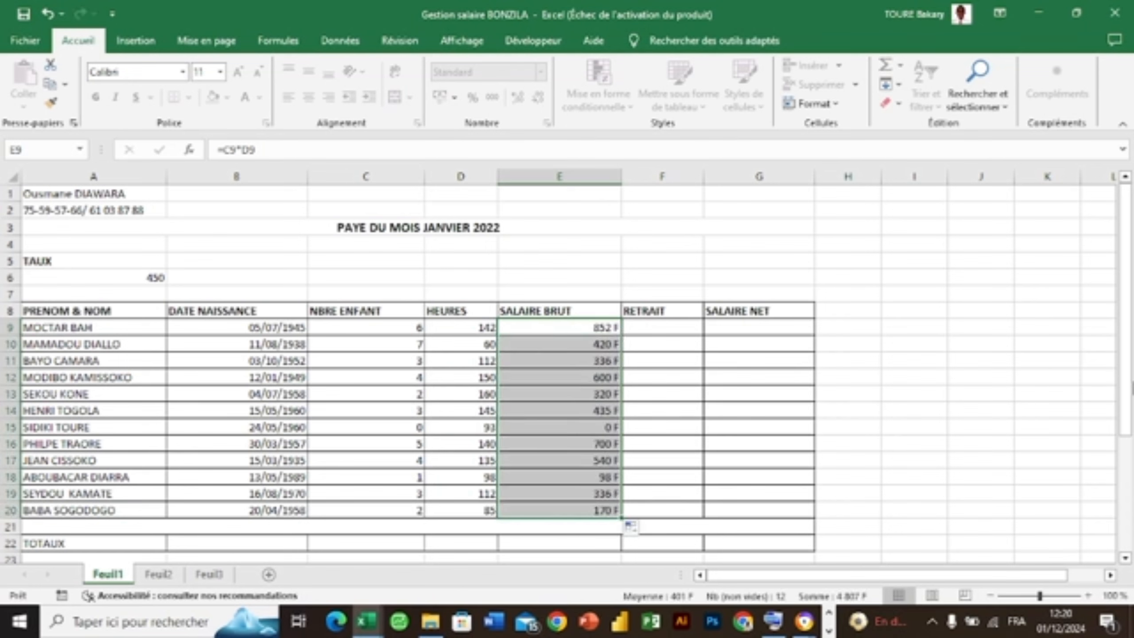
drag(1127, 386, 1127, 500)
drag(1126, 379, 1125, 263)
key(ctrl+z)
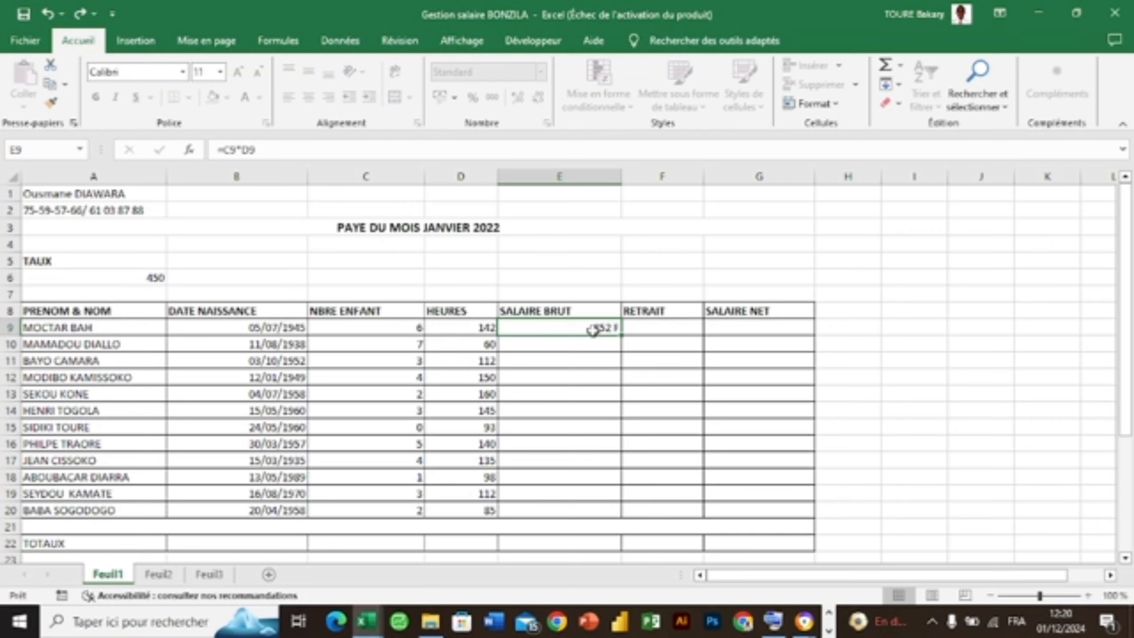
Step: Clear the formula in E9 and replace it with =C9*A6, multiplying by the TAUX value
double_click(592, 330)
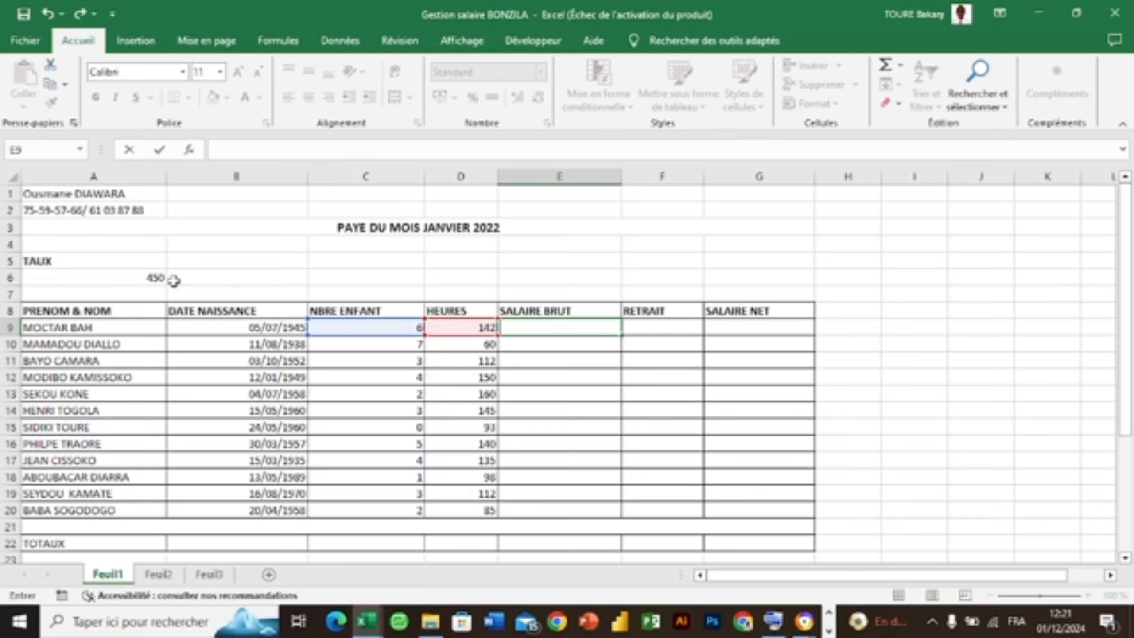
click(152, 278)
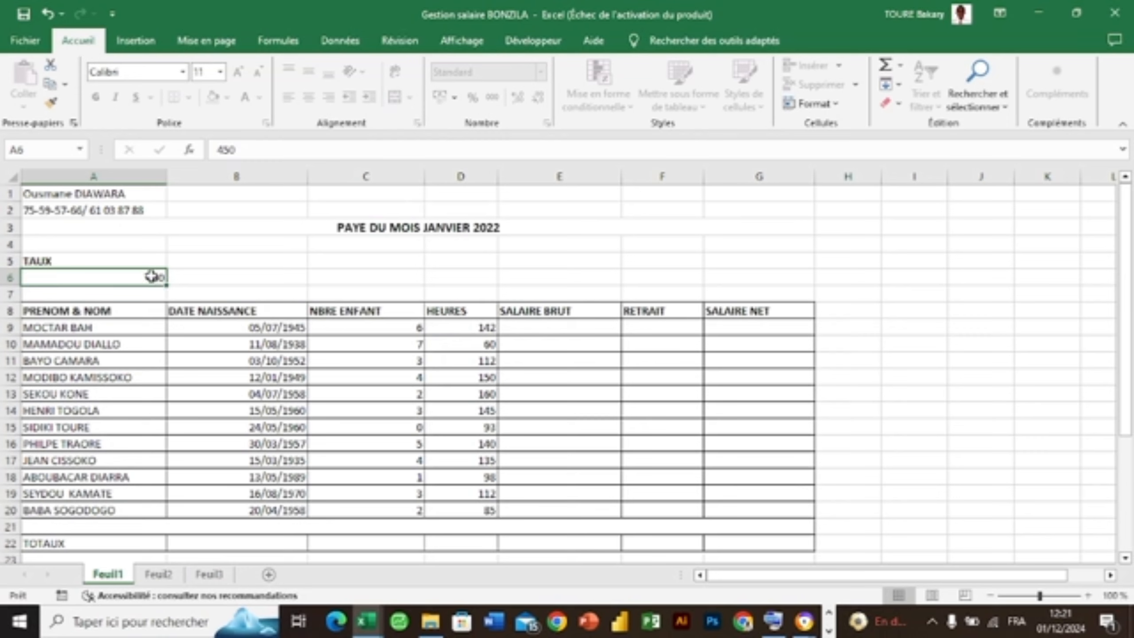
click(505, 327)
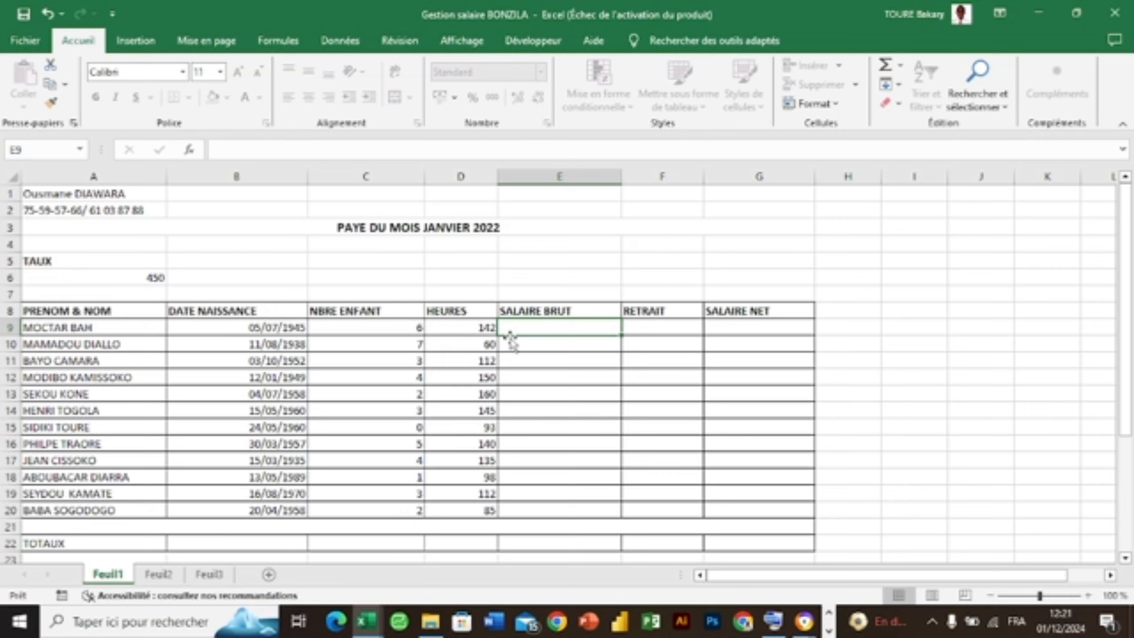
text(=)
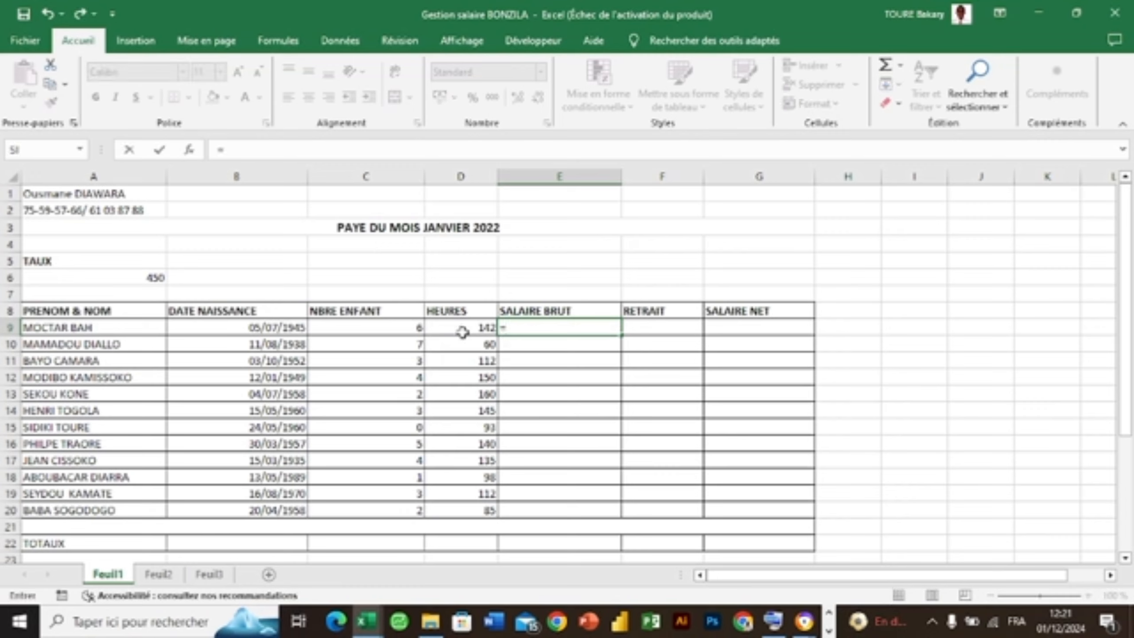
click(410, 329)
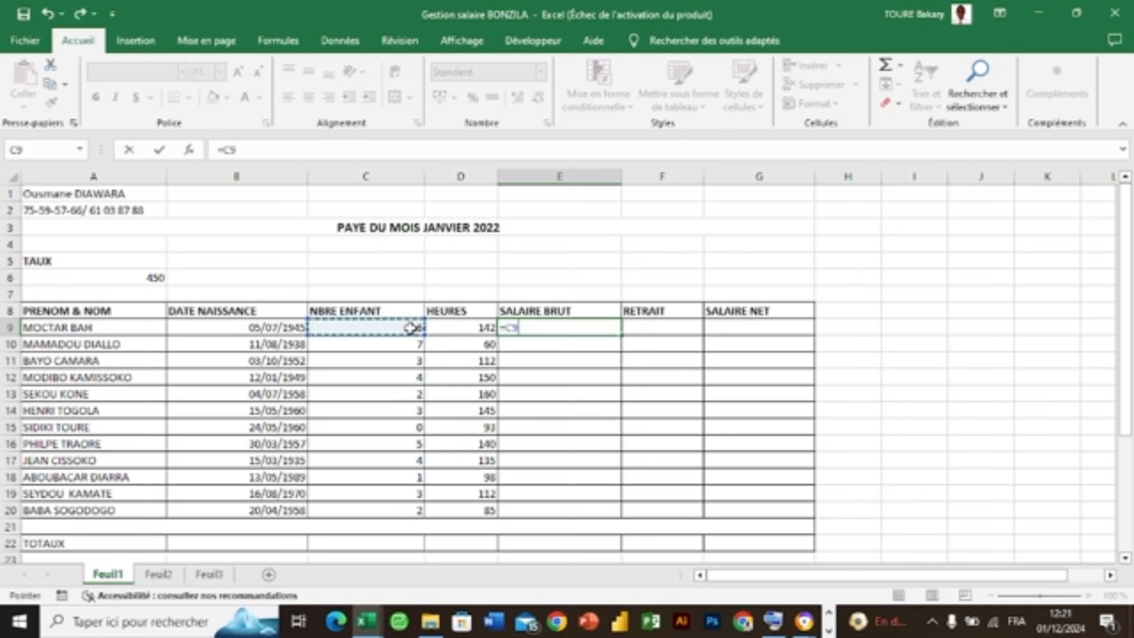
text(*)
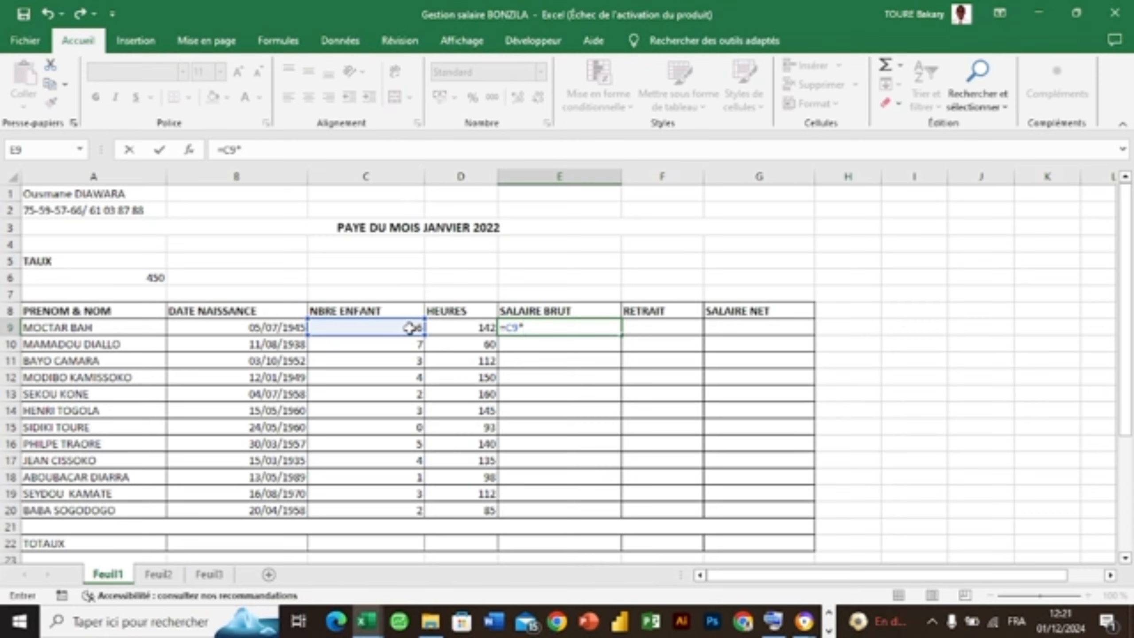
click(152, 278)
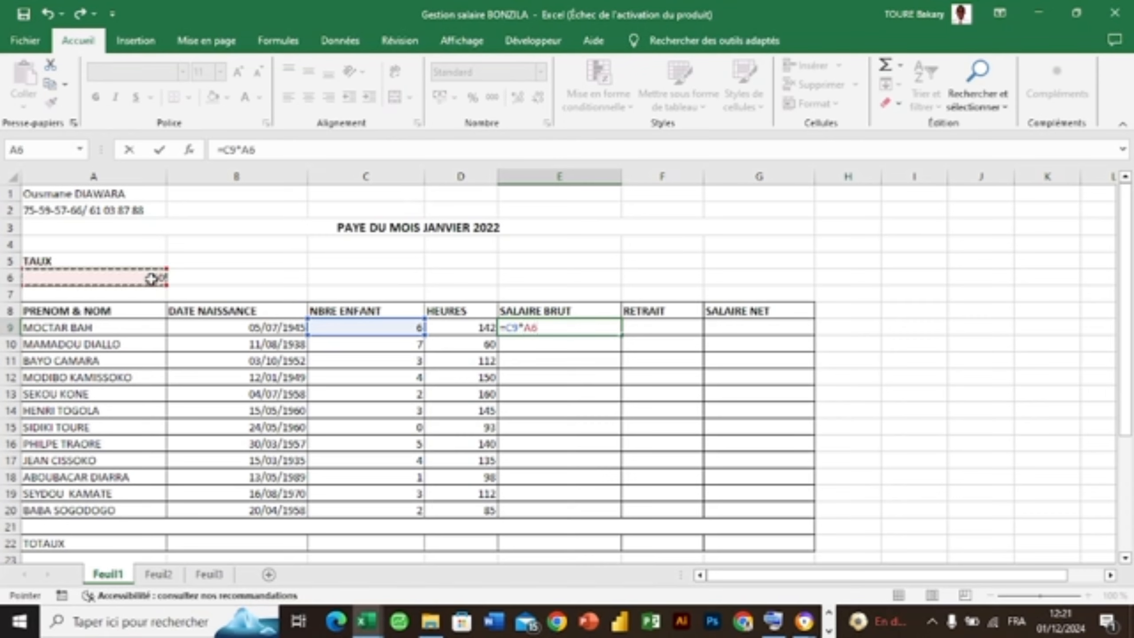
key(Return)
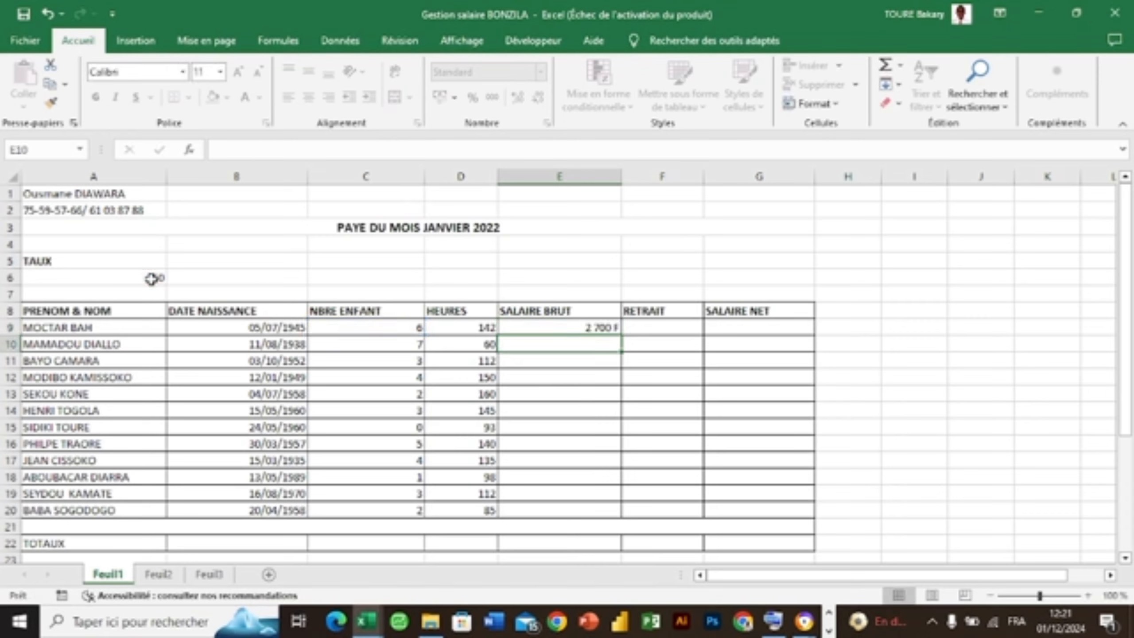
Step: Fill the =C9*A6 formula from E9 down the SALAIRE BRUT column to E20
click(578, 329)
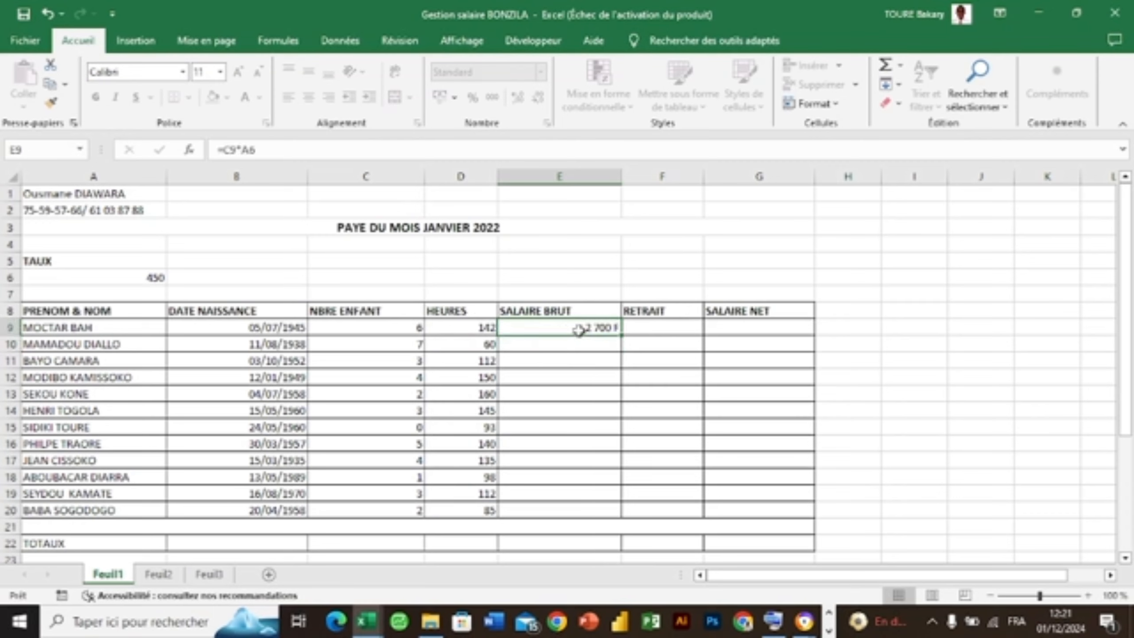
double_click(620, 334)
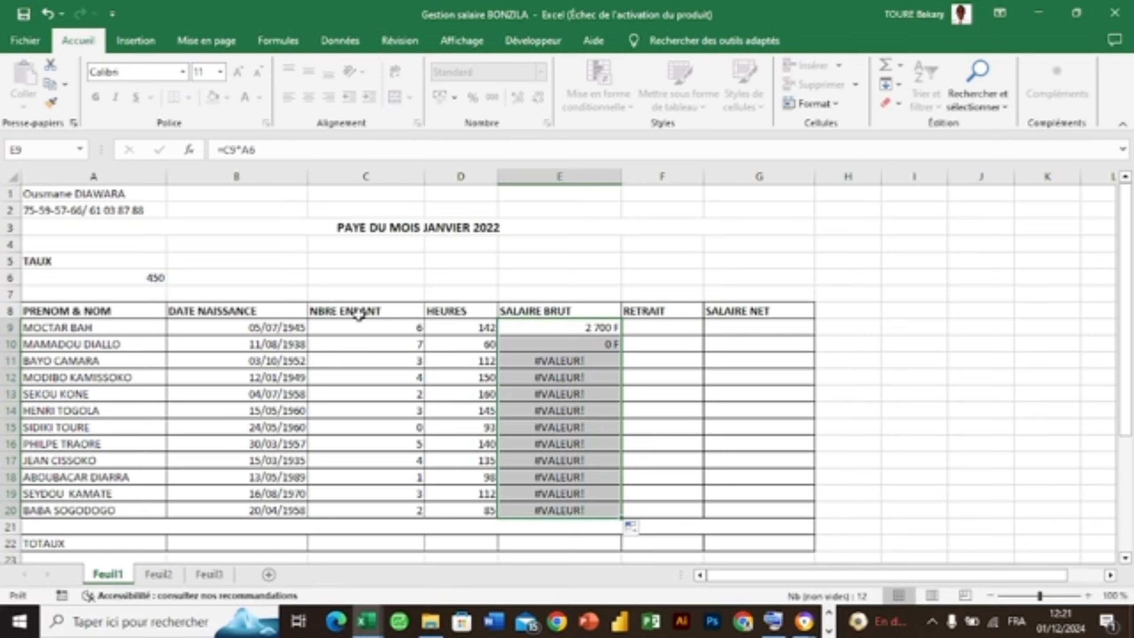
Step: Examine the cell references used by the E9 formula, the TAUX cell, and the cells in rows 7 and 8 beneath it
double_click(591, 329)
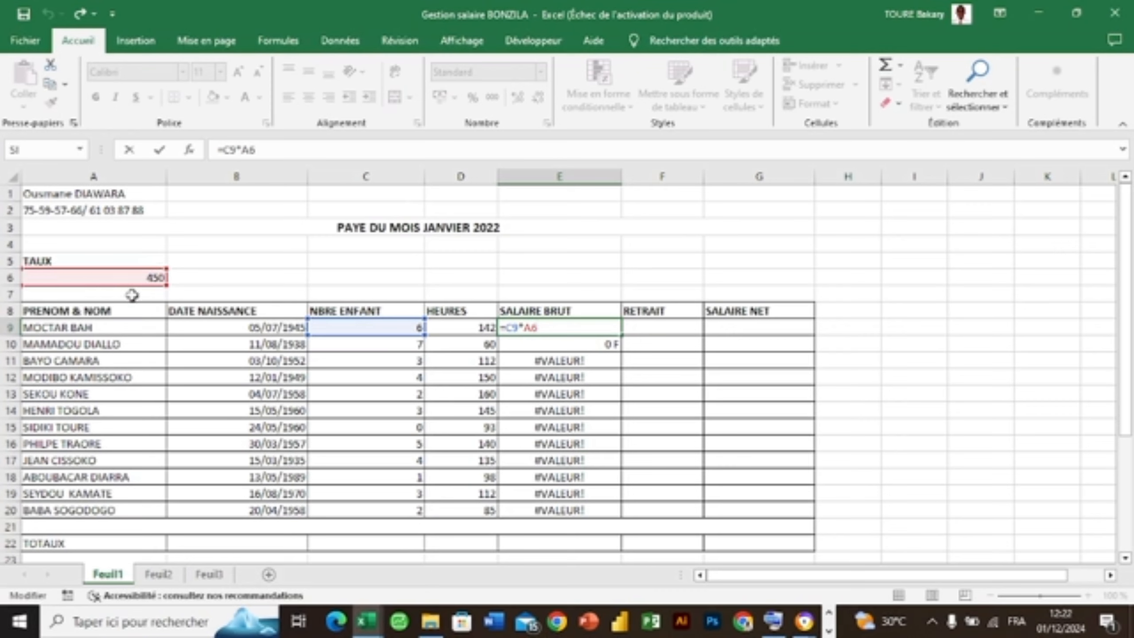
key(Return)
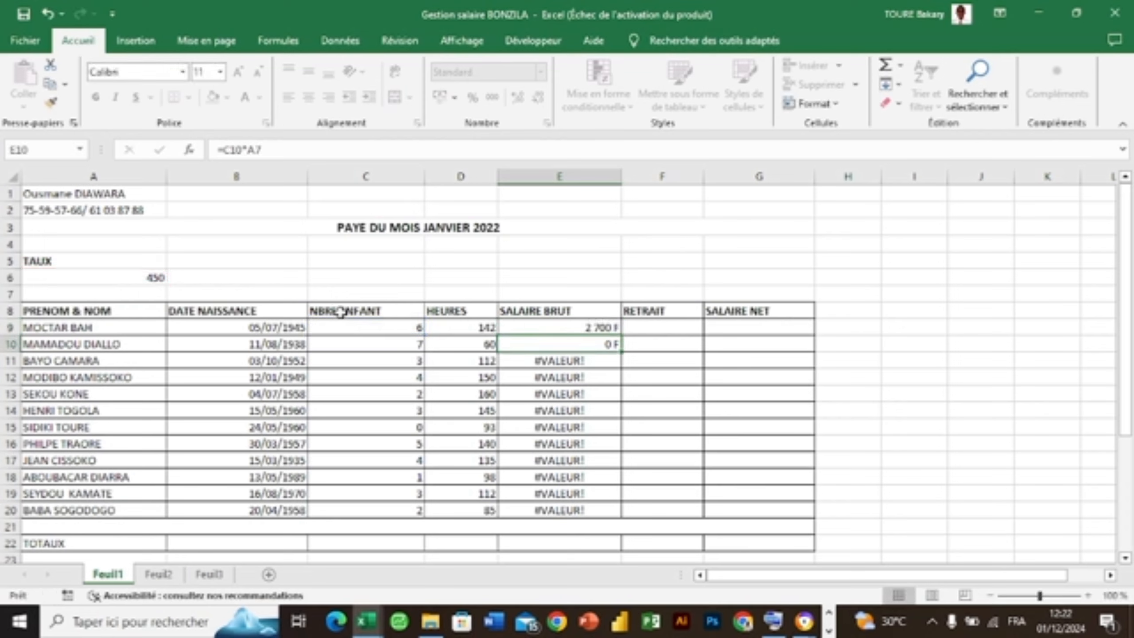
click(544, 330)
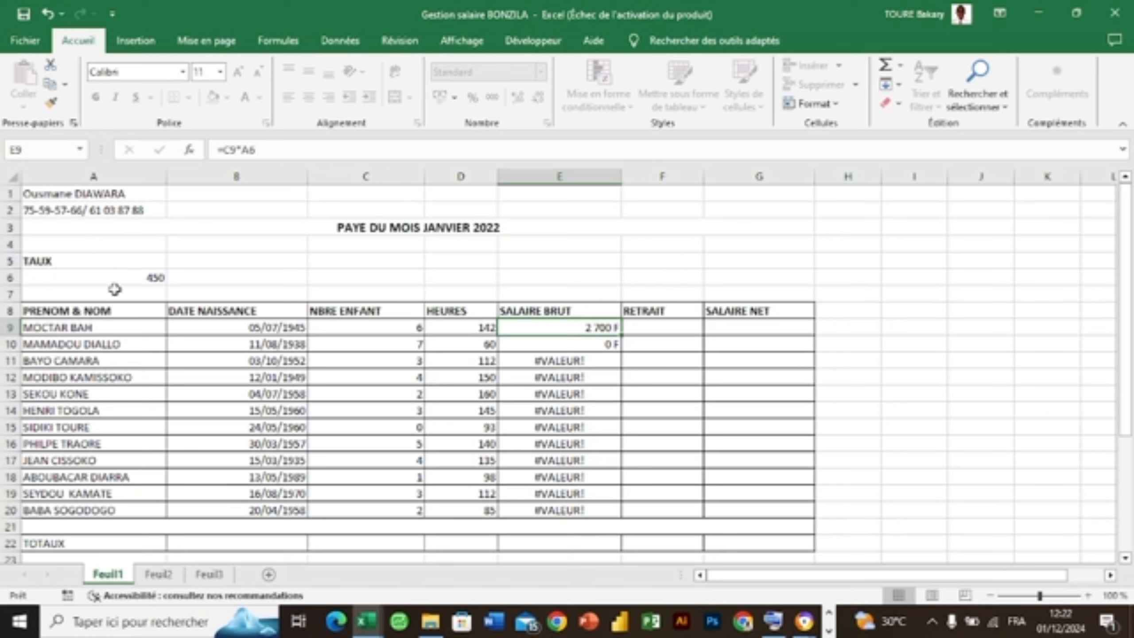
click(132, 297)
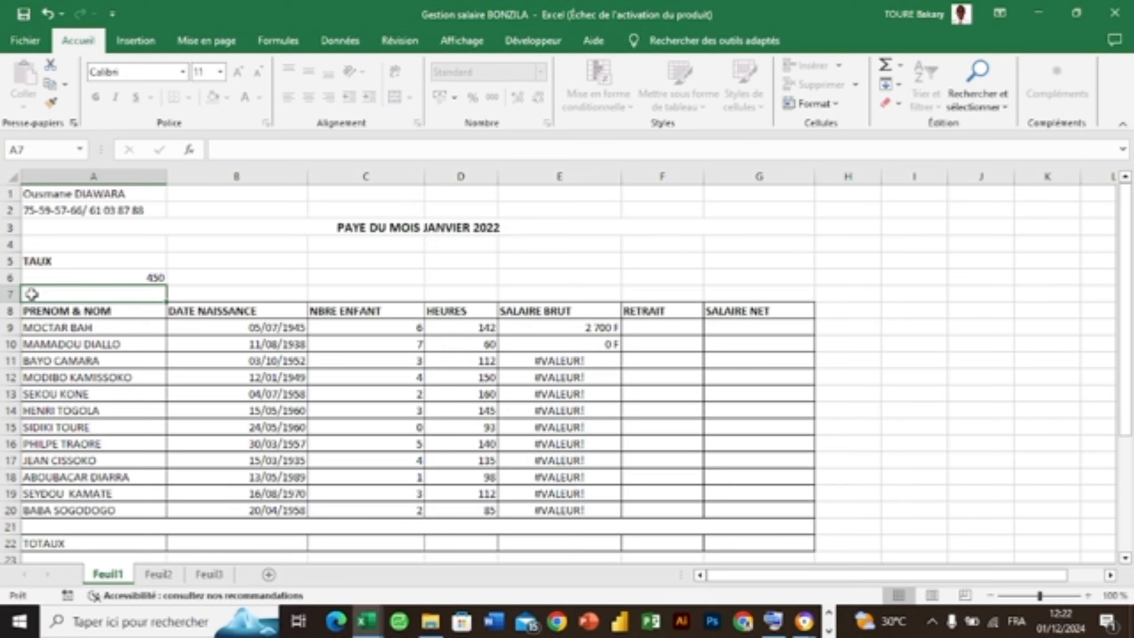
mouse_move(45, 295)
mouse_down()
mouse_move(269, 280)
mouse_move(397, 307)
mouse_move(534, 295)
mouse_up()
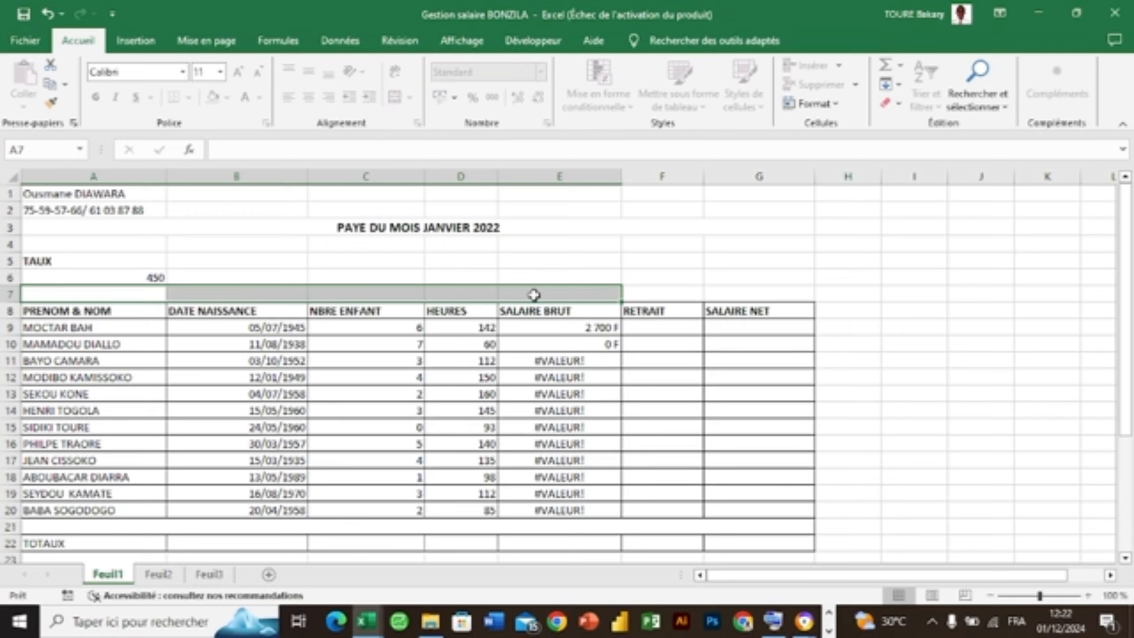
click(533, 295)
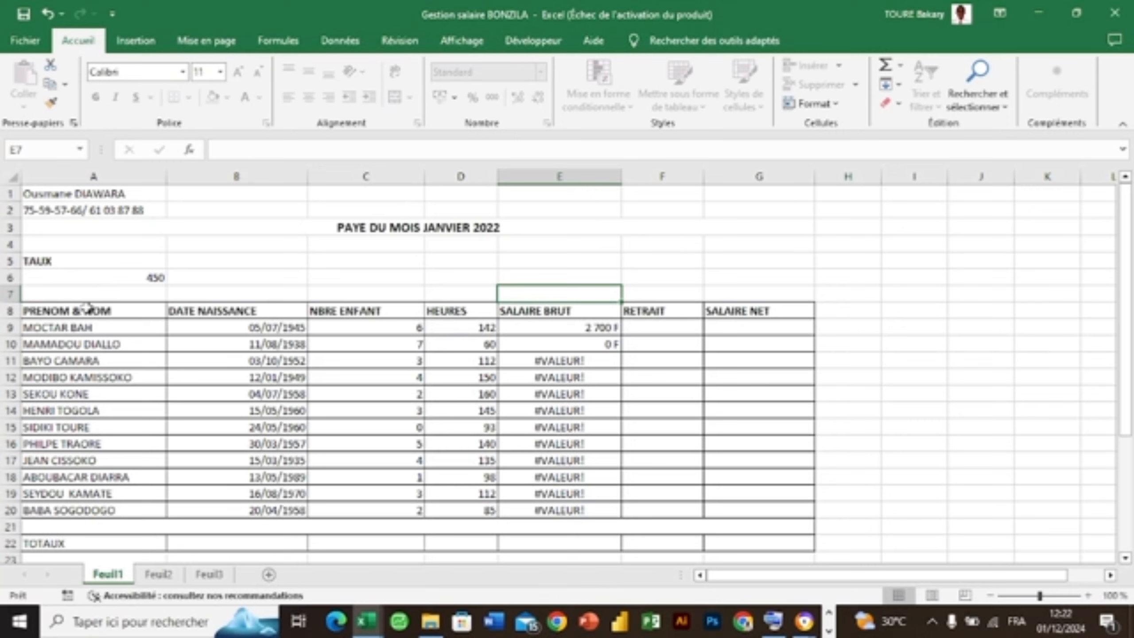
drag(88, 307, 544, 314)
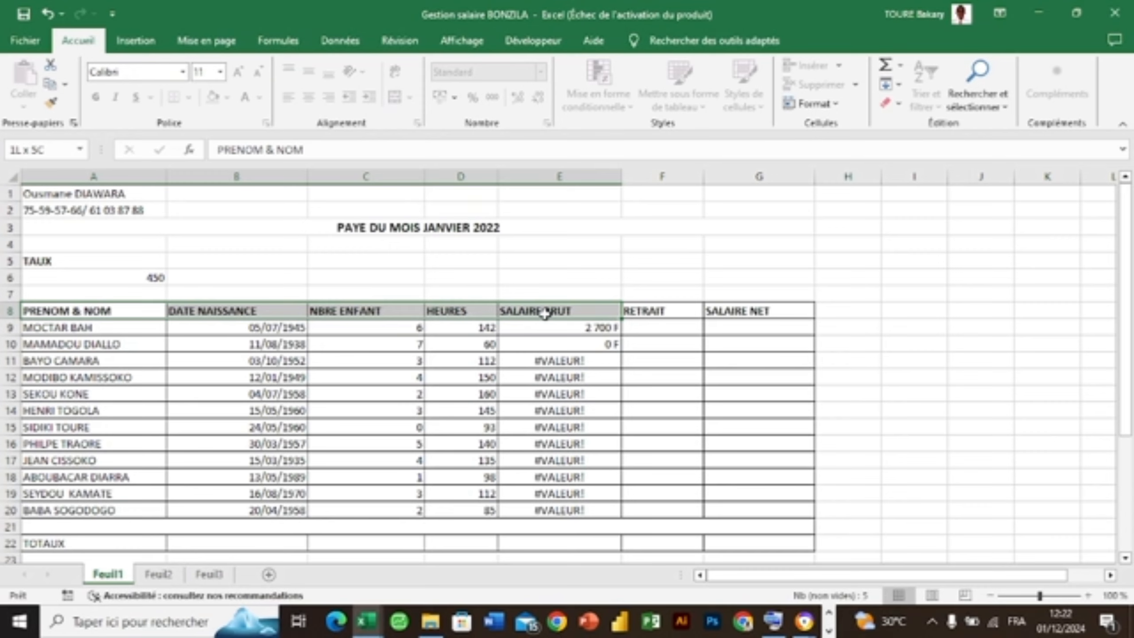
drag(545, 312, 544, 313)
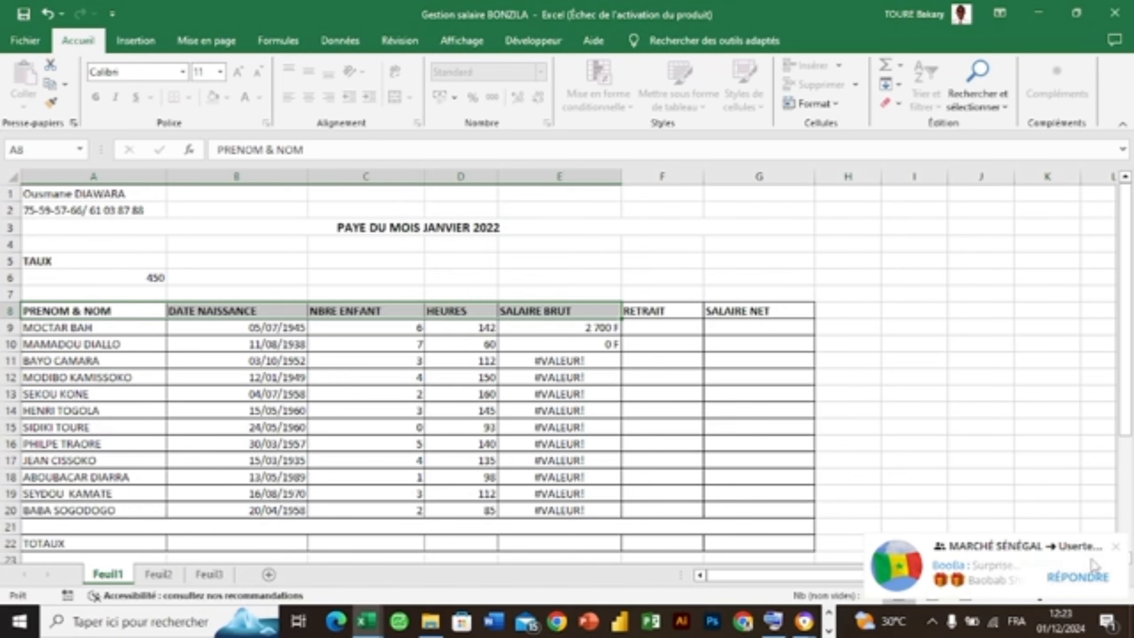
click(1115, 547)
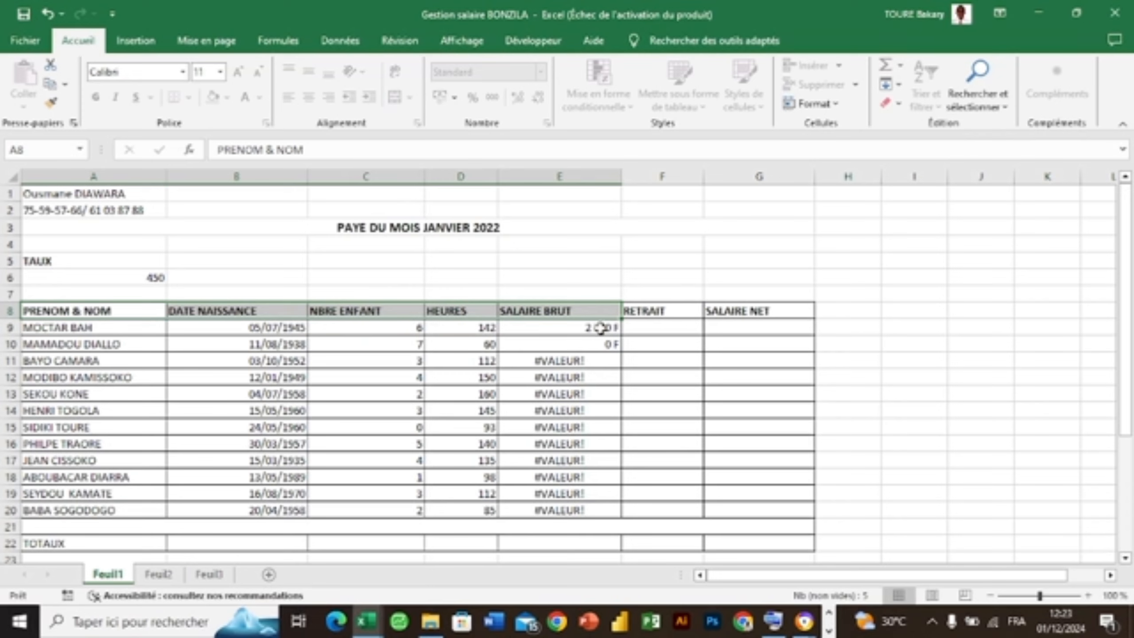
Step: Fix the row of the TAUX reference in E9 so the formula reads =C9*A$6
double_click(599, 328)
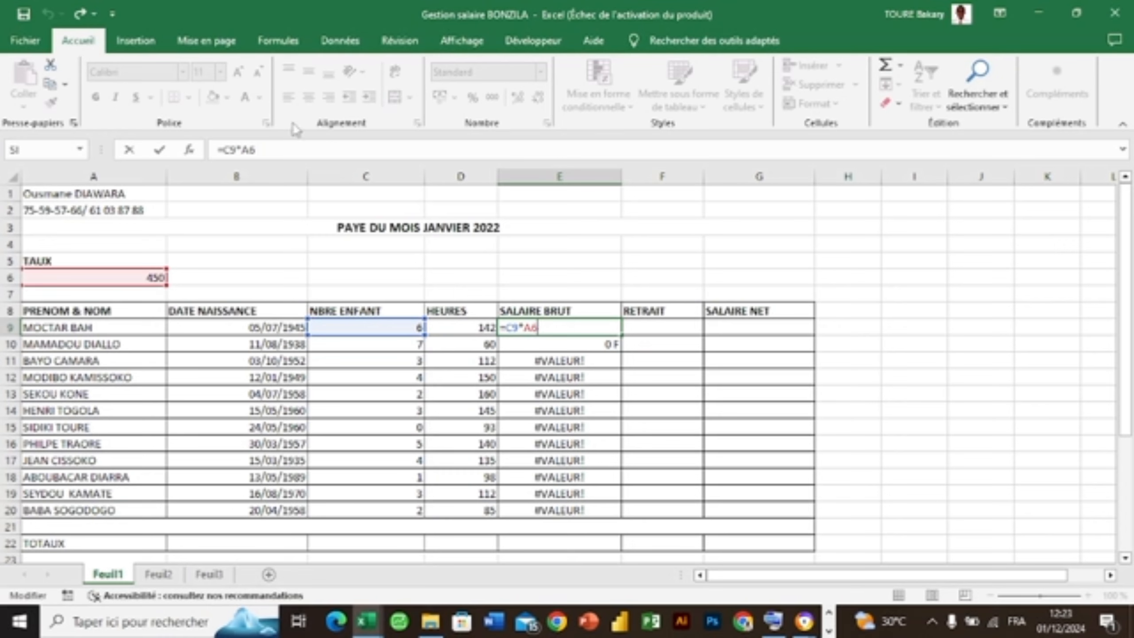
click(250, 150)
text($)
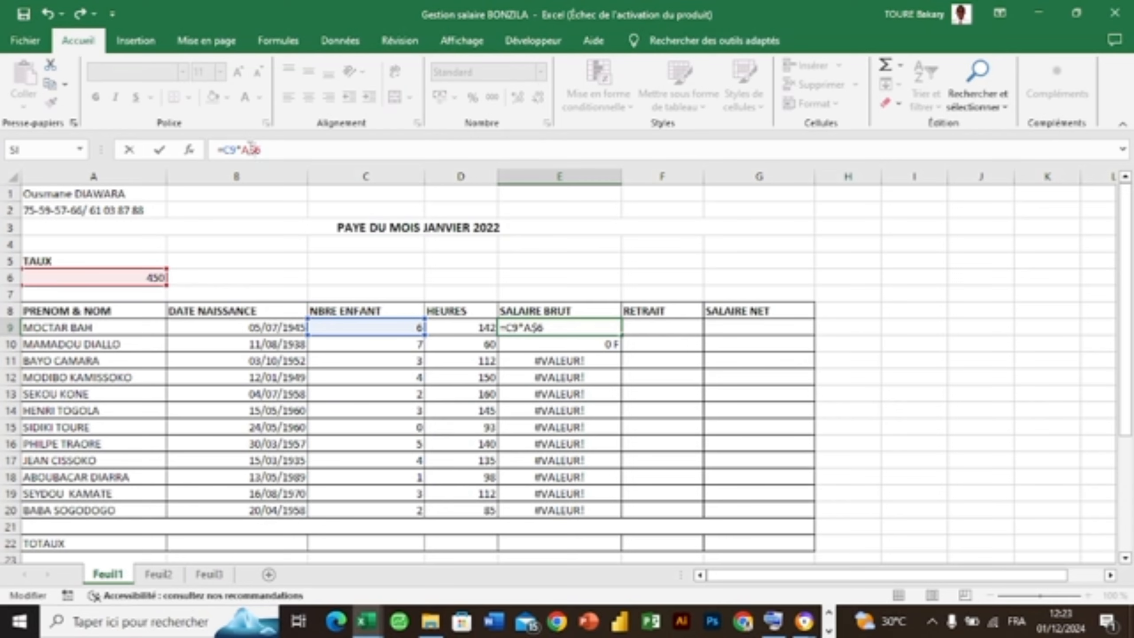
key(BackSpace)
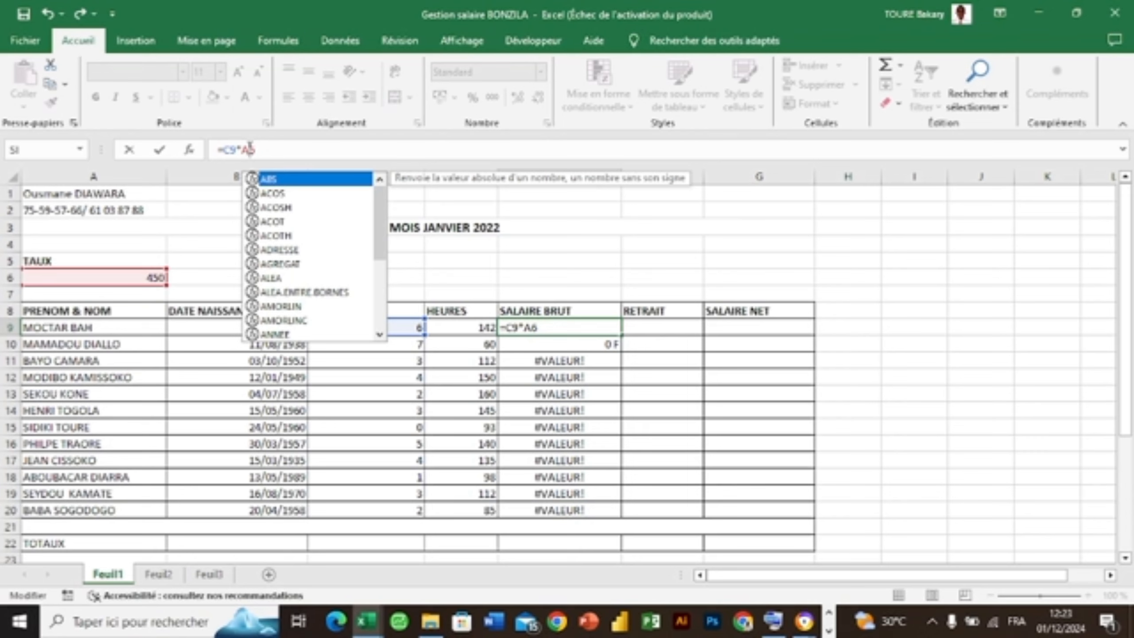
text($)
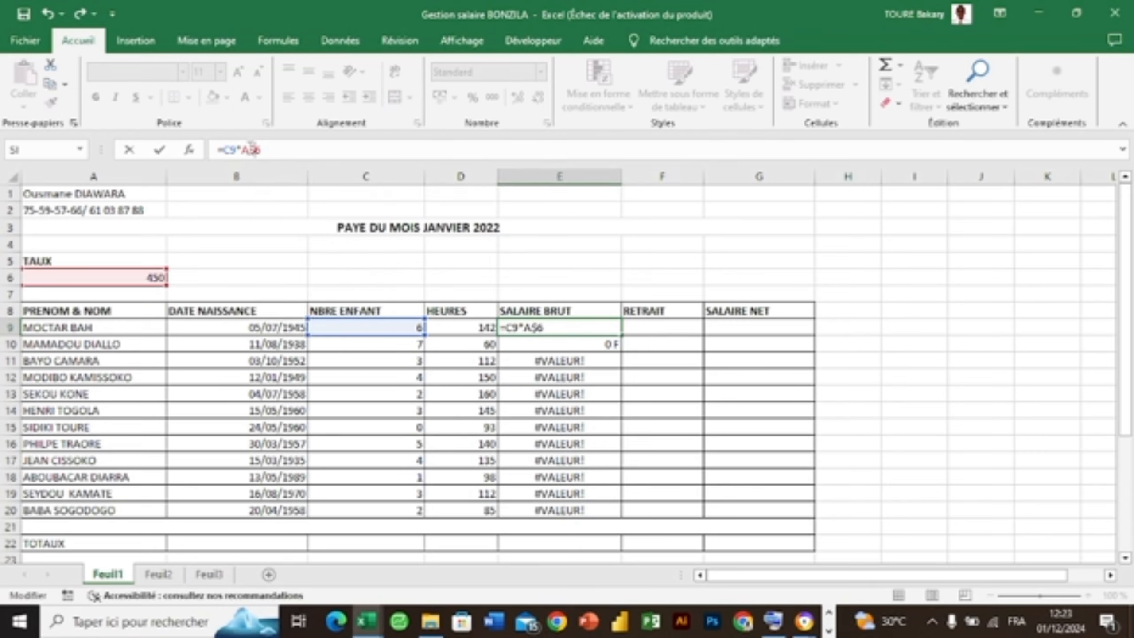
click(148, 620)
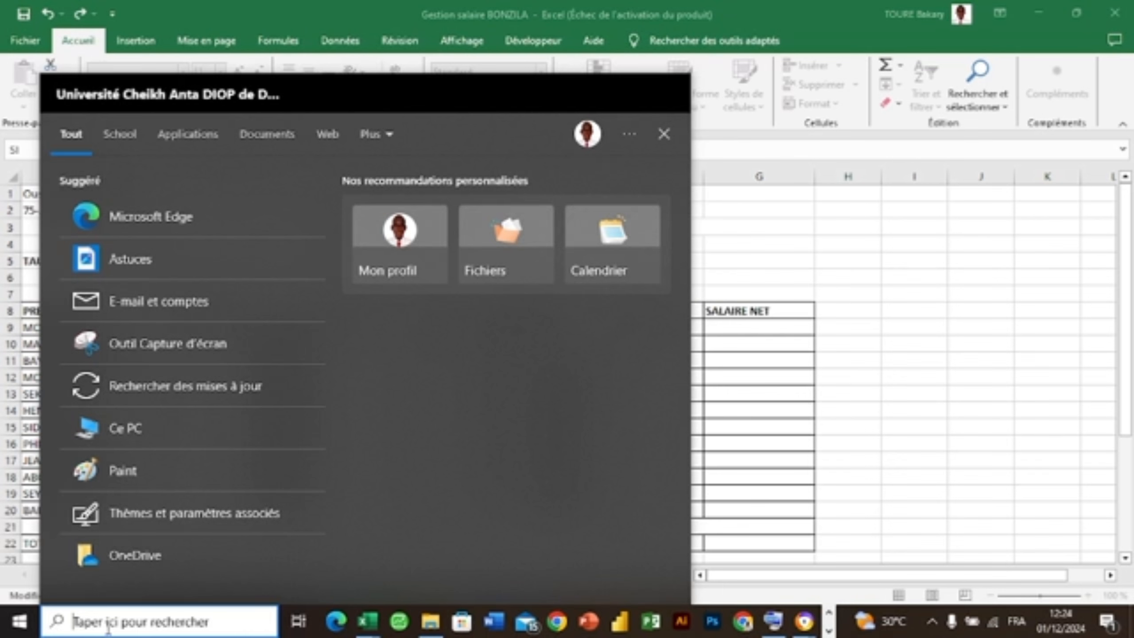
click(868, 410)
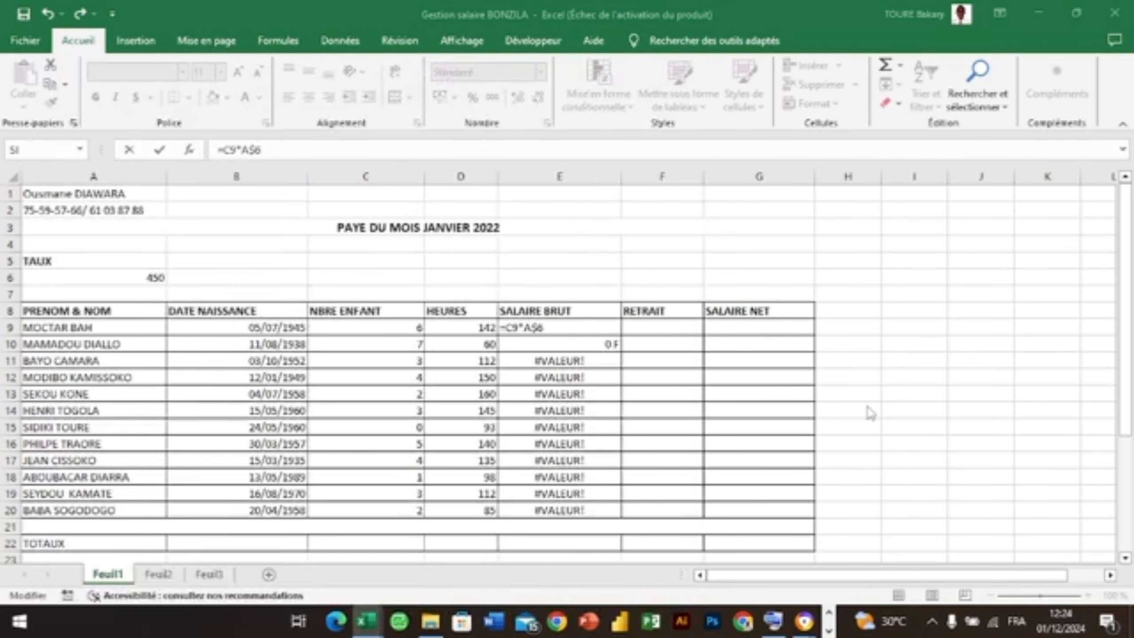
click(868, 410)
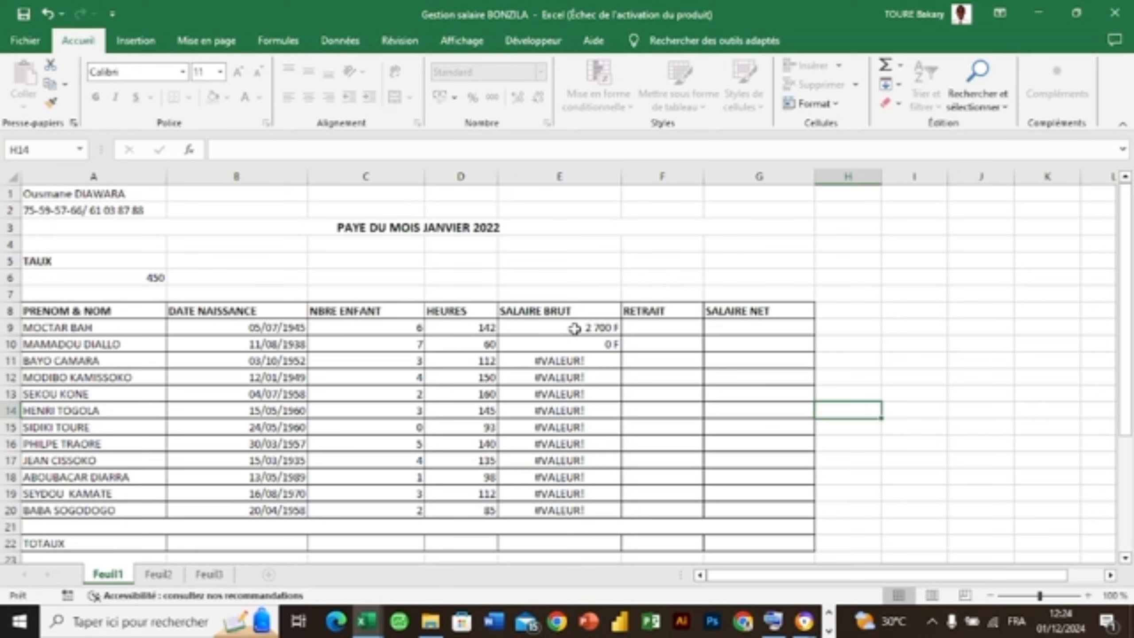
Step: Reopen the SALAIRE BRUT formula in E9 and remove the $ sign from the A$6 reference
double_click(574, 328)
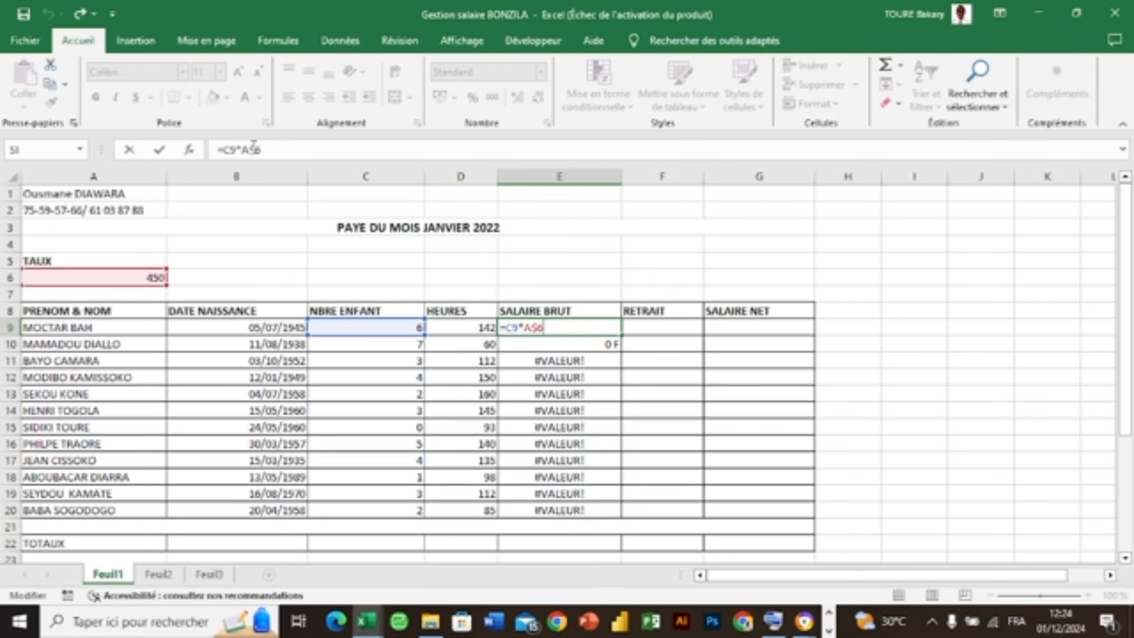
click(254, 149)
click(173, 555)
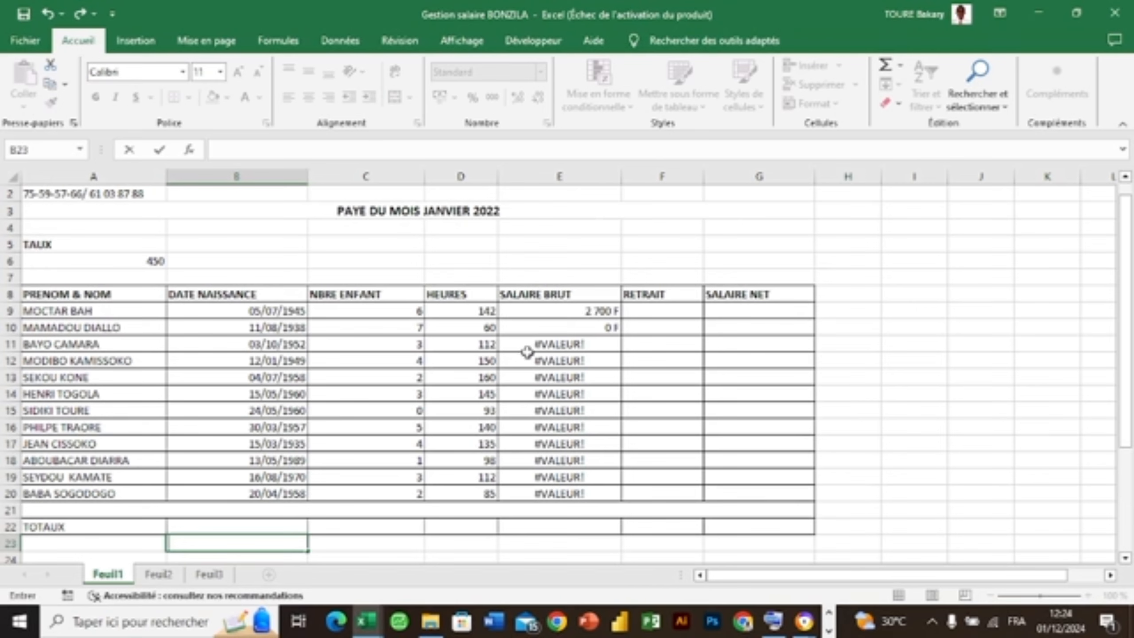
click(545, 299)
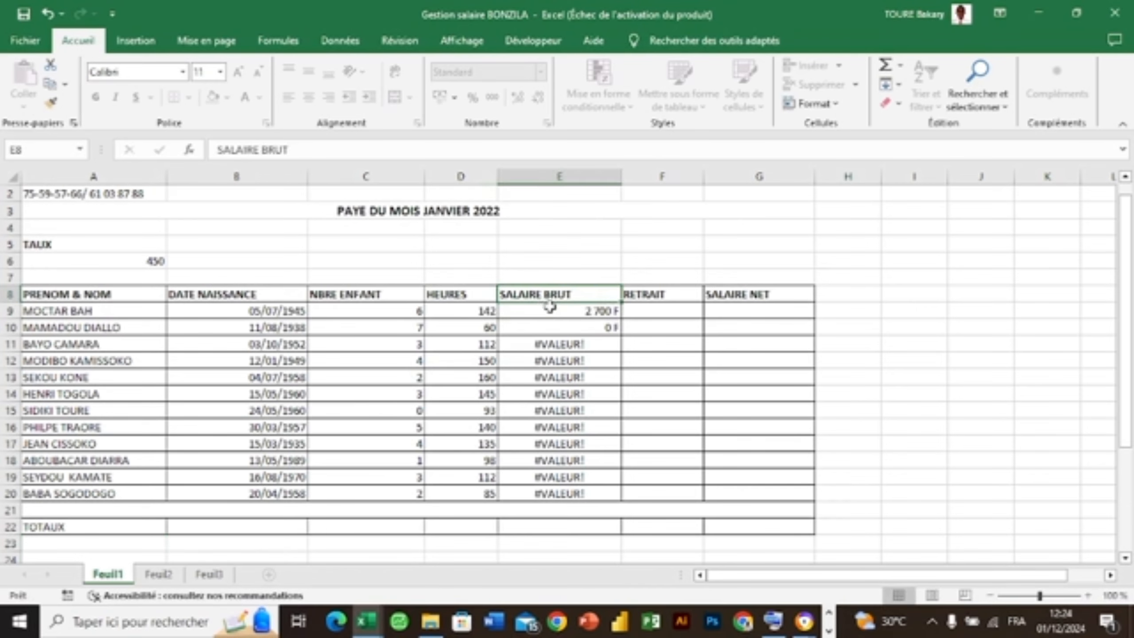
double_click(548, 311)
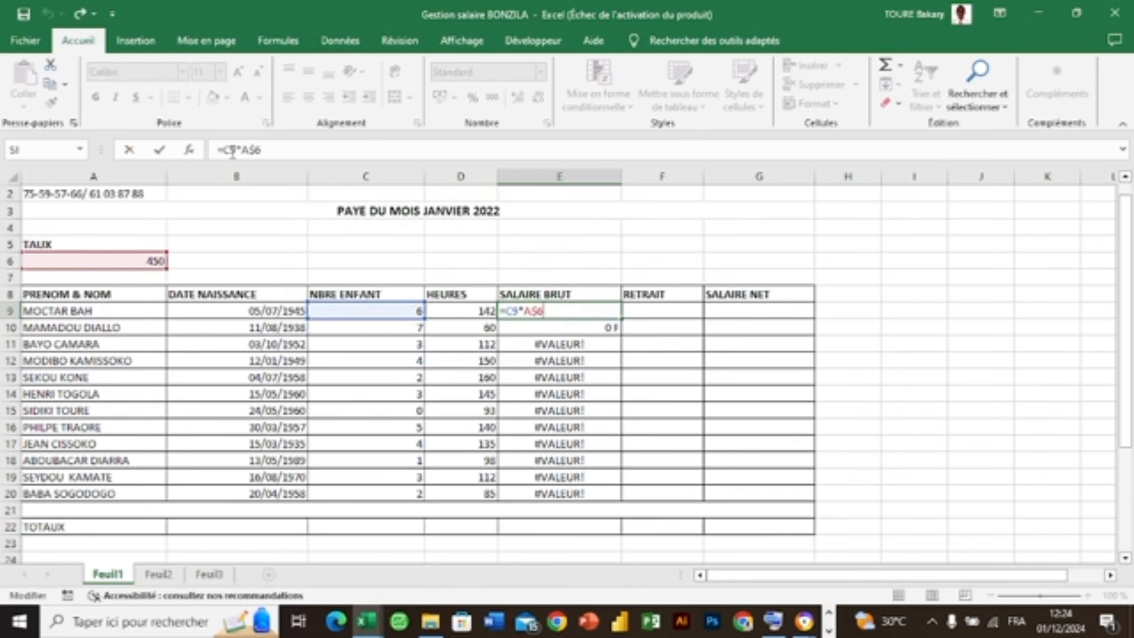
click(254, 149)
key(BackSpace)
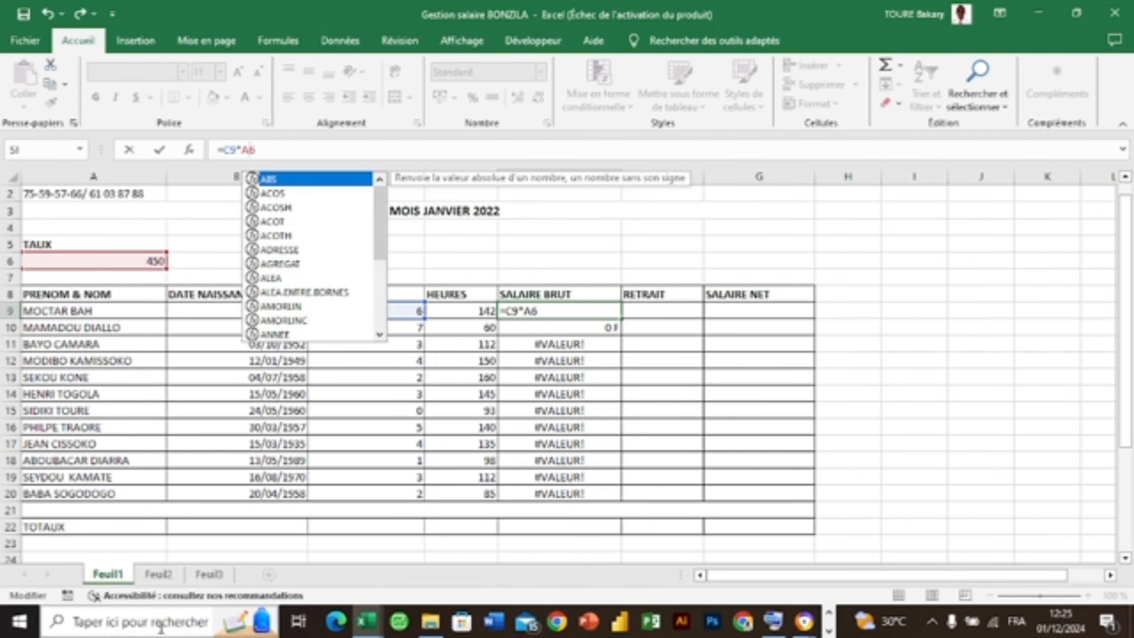
Step: Search Windows for the on-screen keyboard, Clavier visuel, and open it over the workbook
click(164, 627)
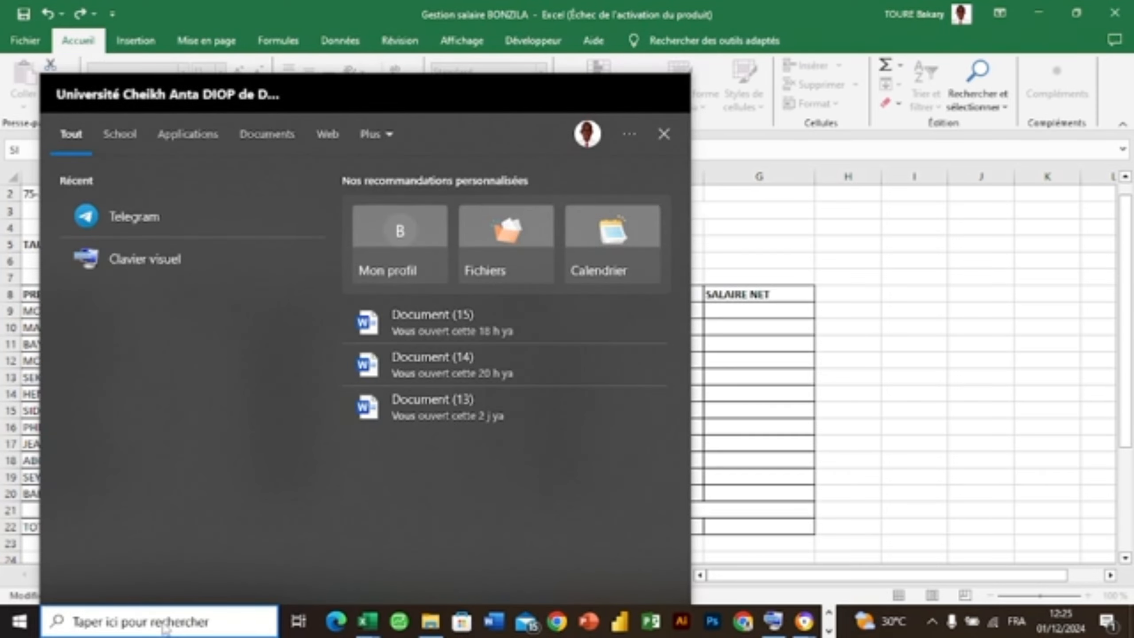
text(visu)
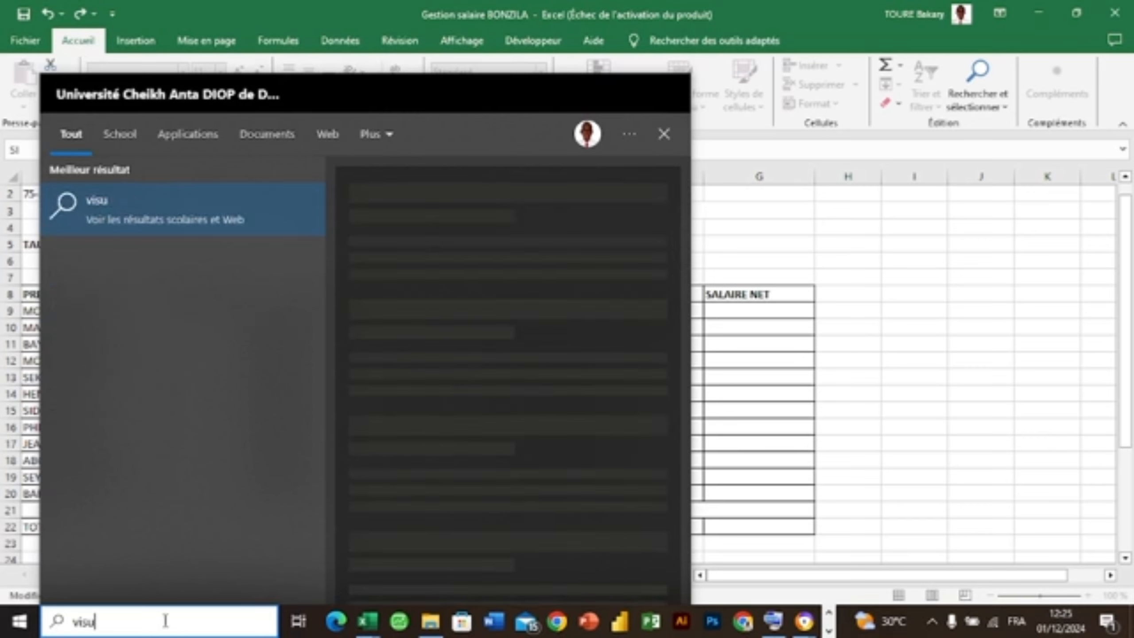
key(BackSpace)
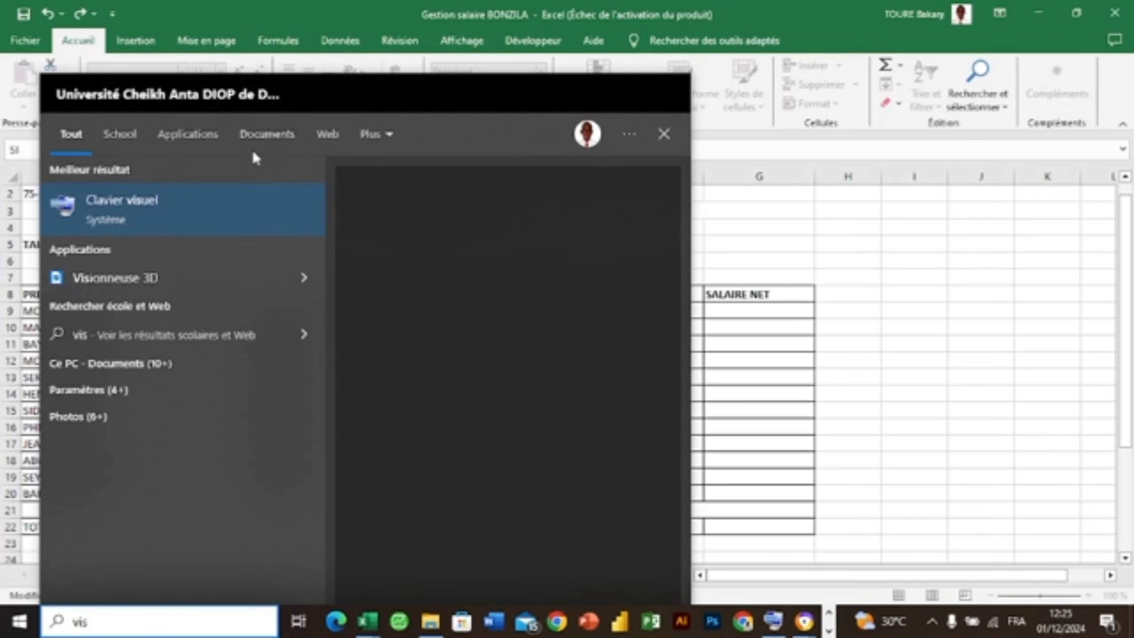
click(220, 218)
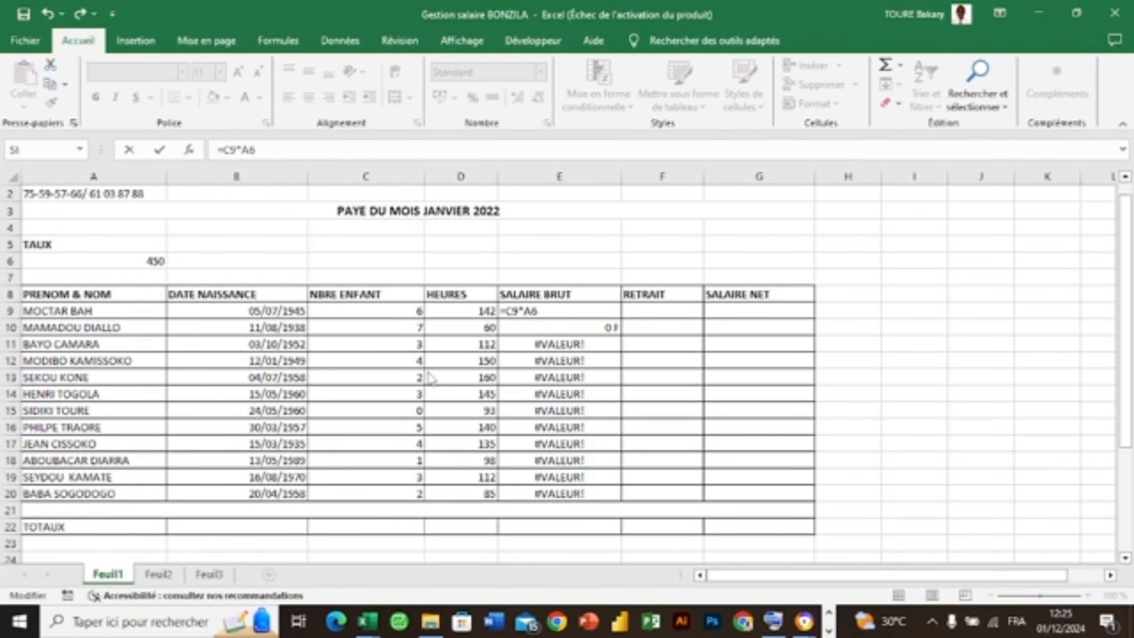
click(864, 185)
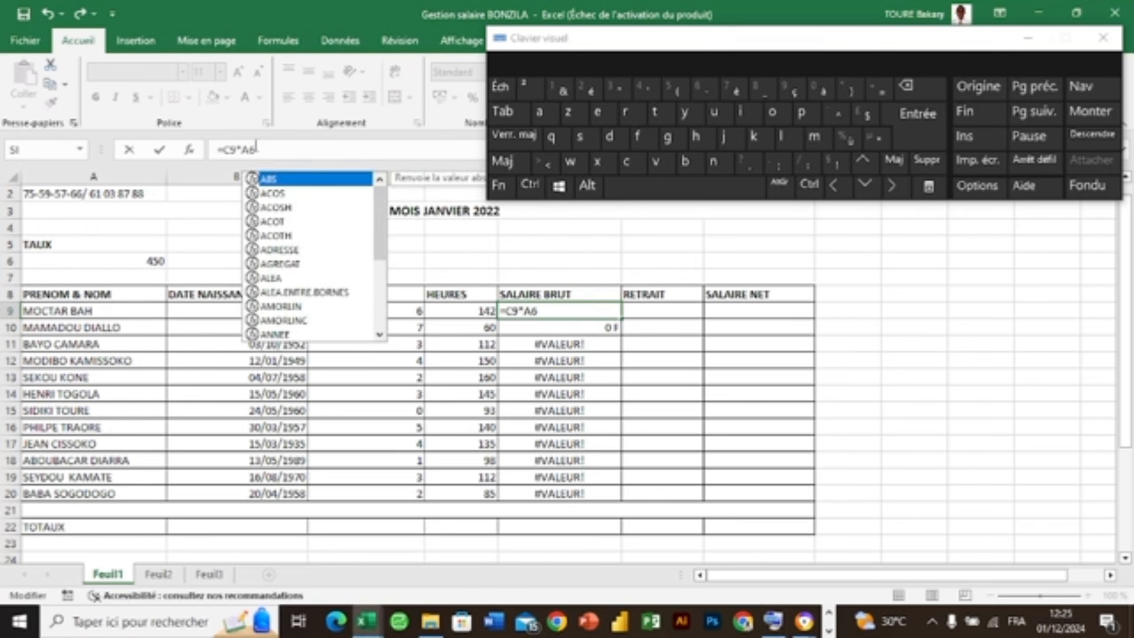
Step: Insert a $ before the 6 with the on-screen keyboard, minimise the keyboard, and confirm E9 as =C9*A$6
click(251, 149)
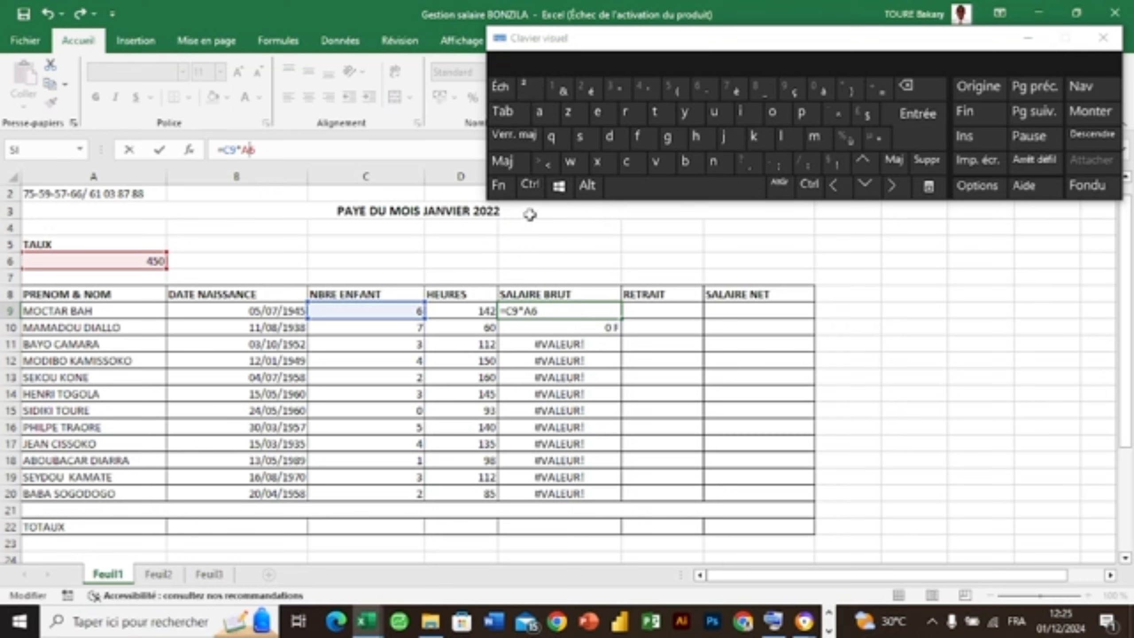
click(875, 117)
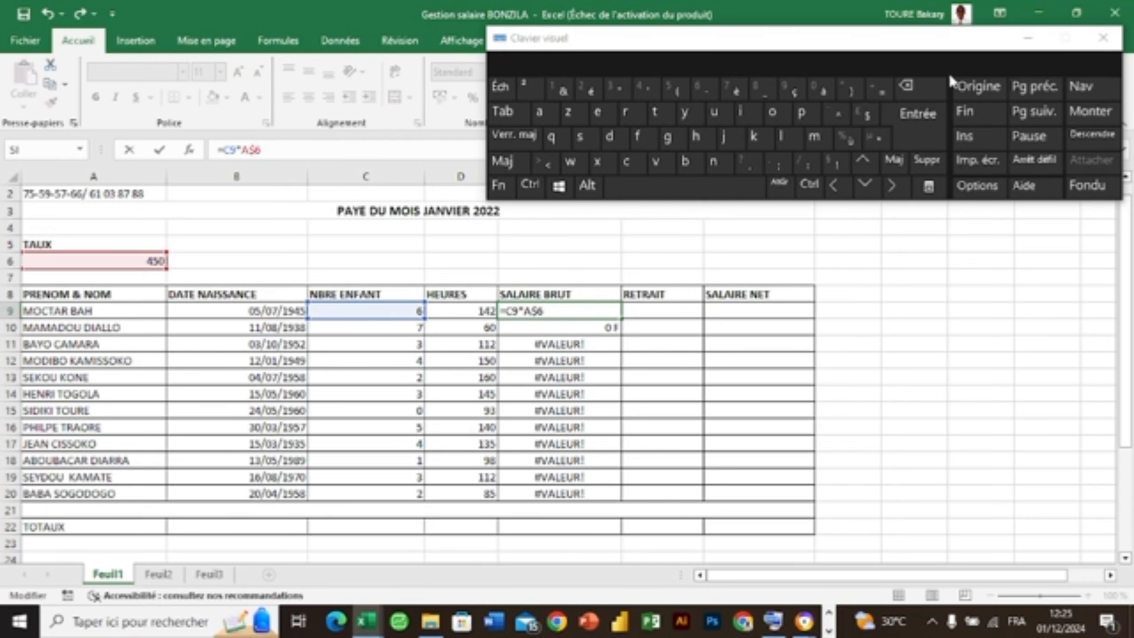
click(1027, 38)
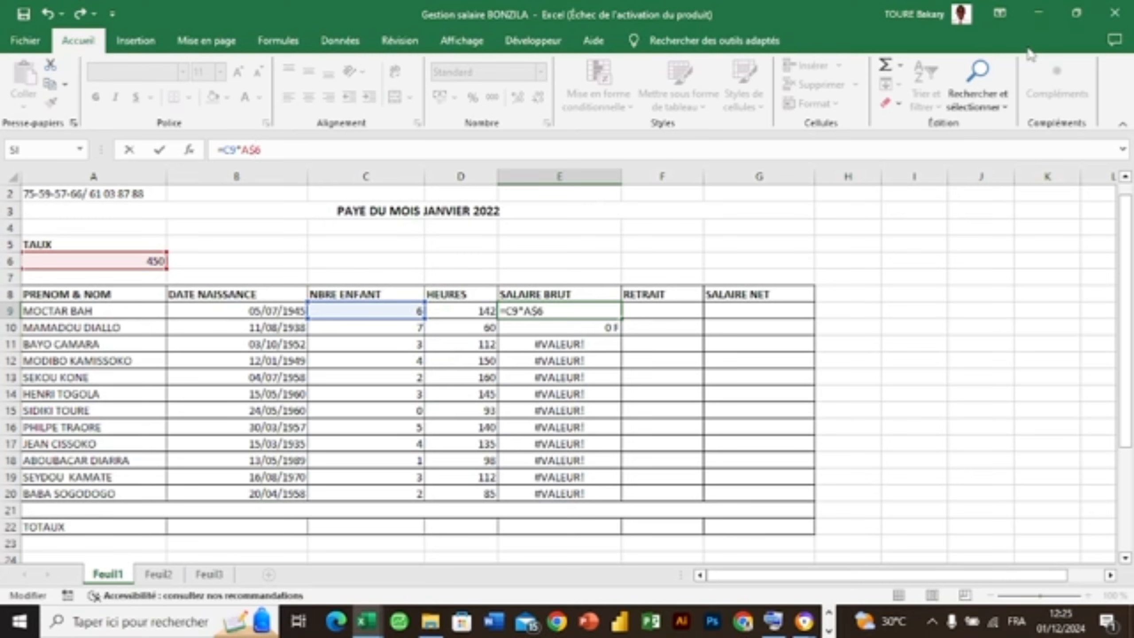
key(Return)
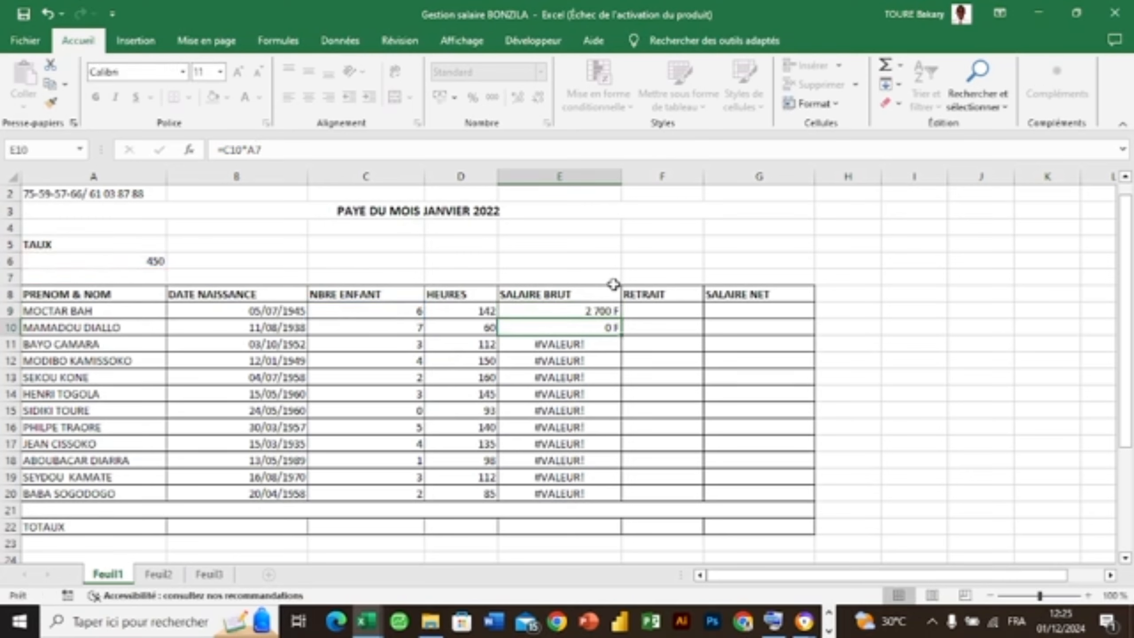
Step: Fill the =C9*A$6 formula from E9 down the SALAIRE BRUT column to E20
click(614, 310)
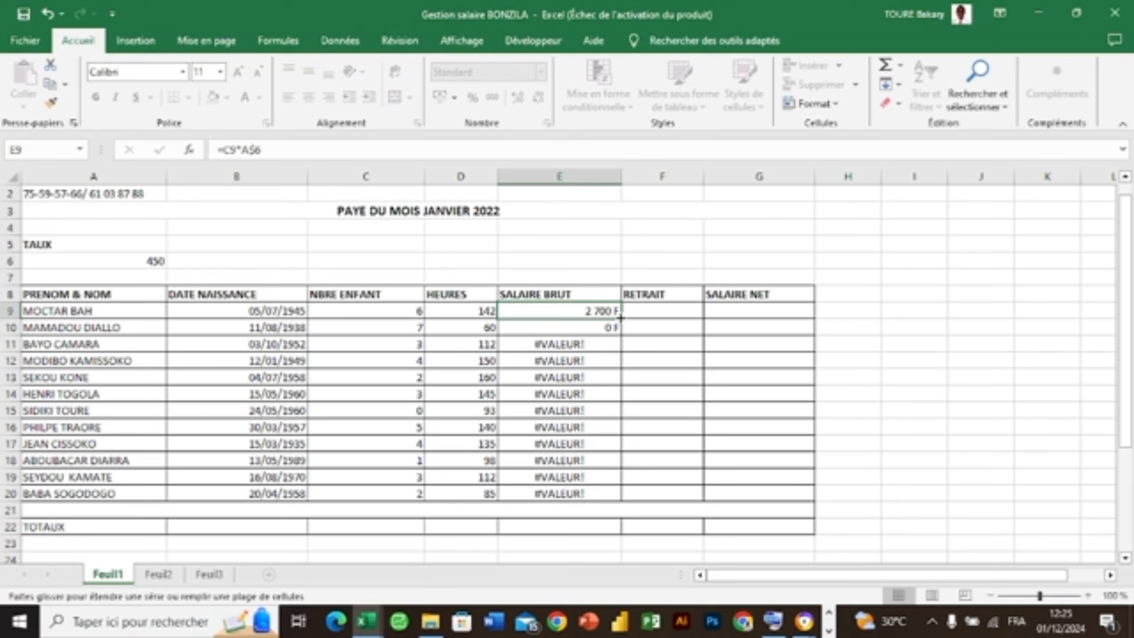
double_click(620, 317)
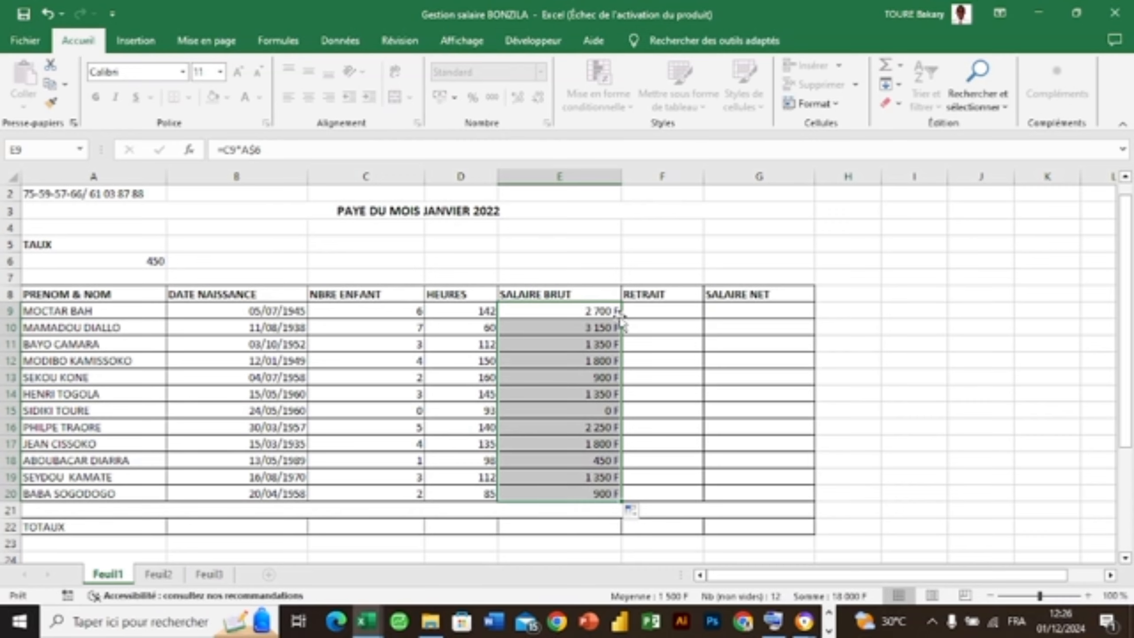
click(1126, 291)
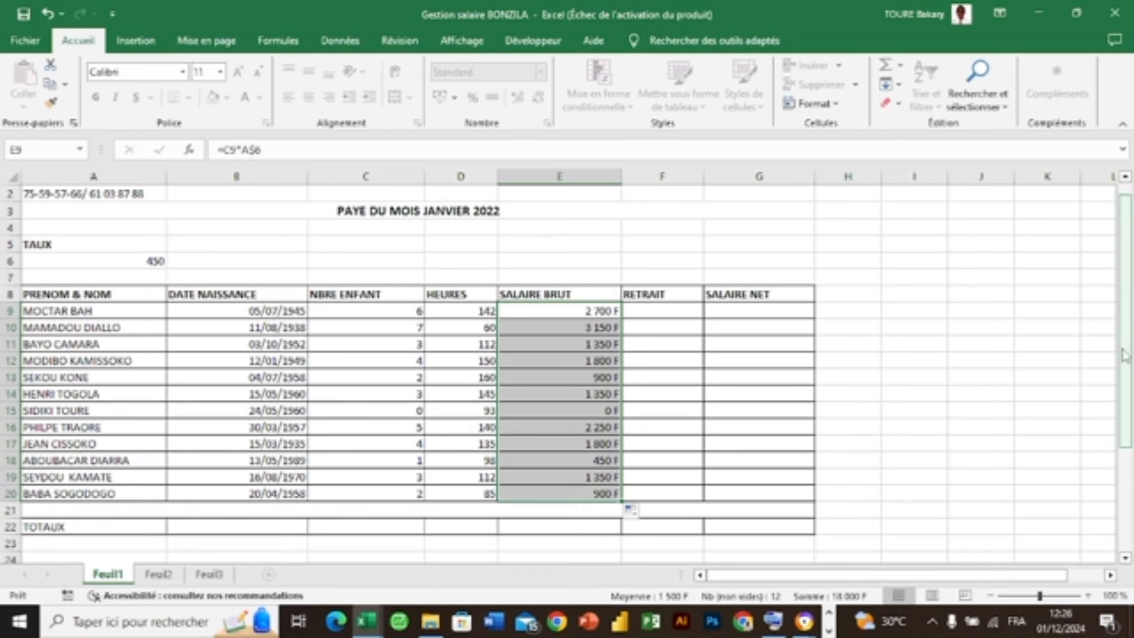
Step: Check the RETRAIT rule in the questions below the table and begin an =SI( formula in F9 that tests C9
drag(1126, 363, 1128, 448)
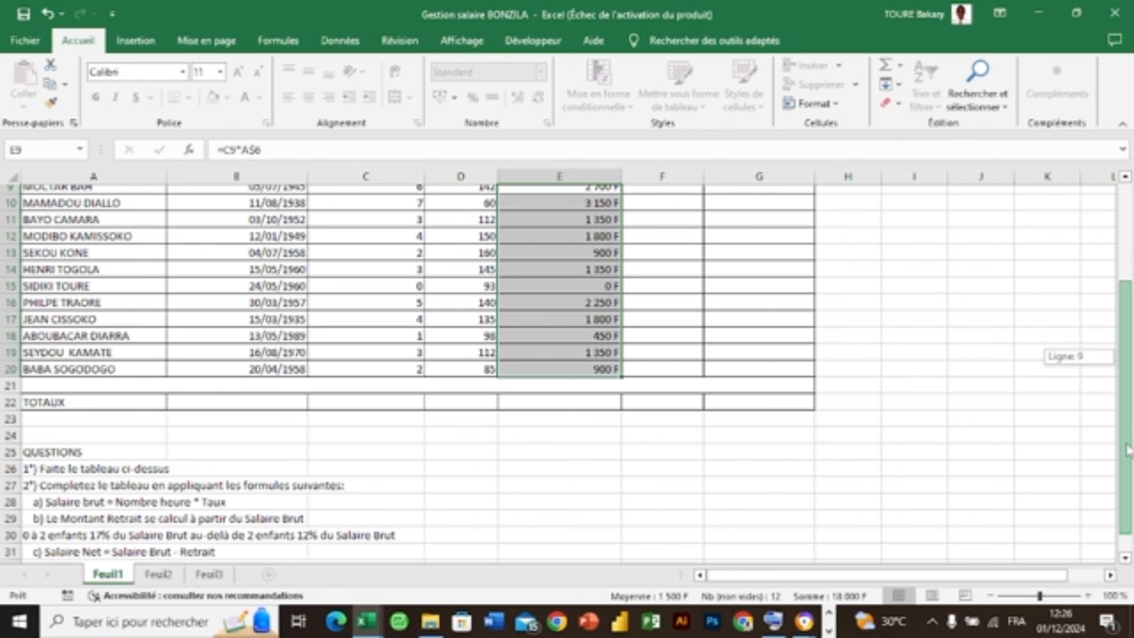
drag(1127, 449, 1128, 448)
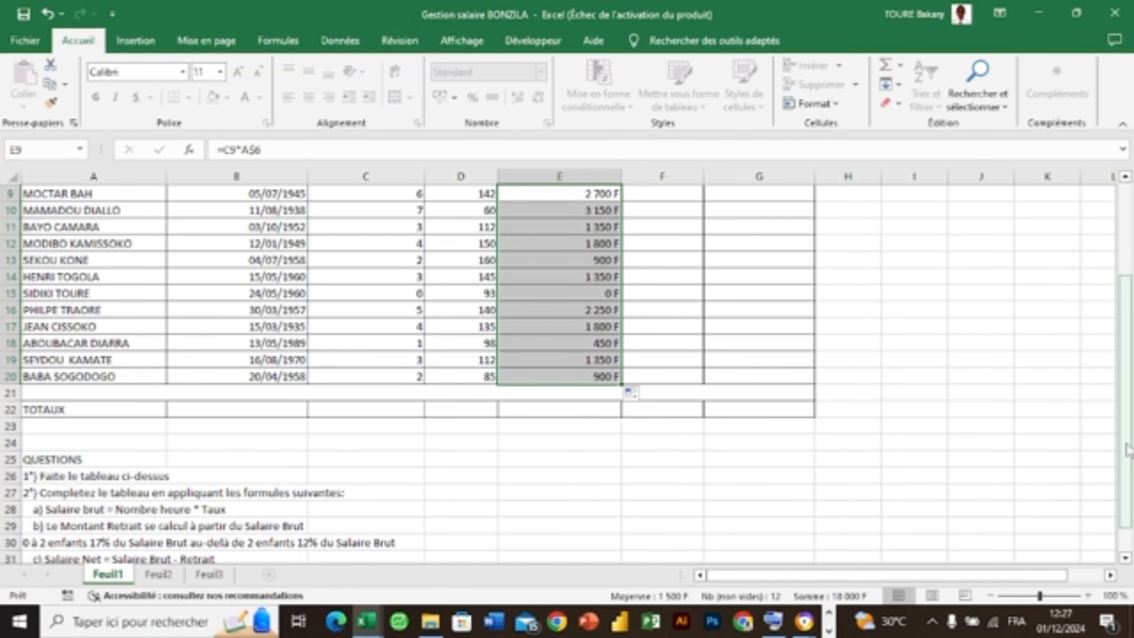
drag(1125, 448, 1125, 355)
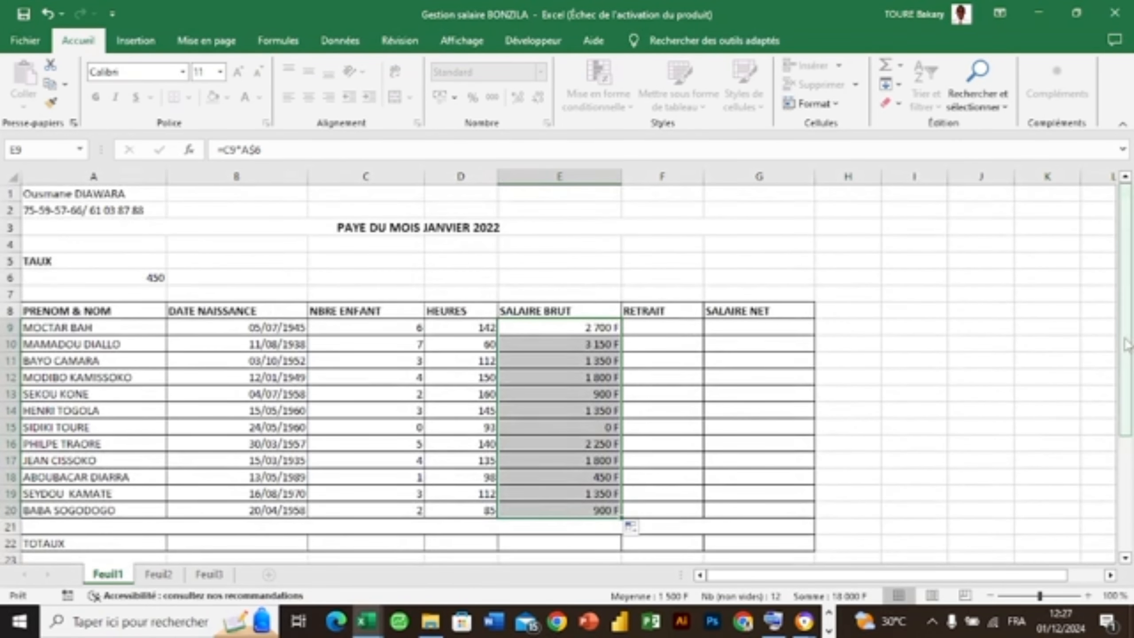
click(674, 331)
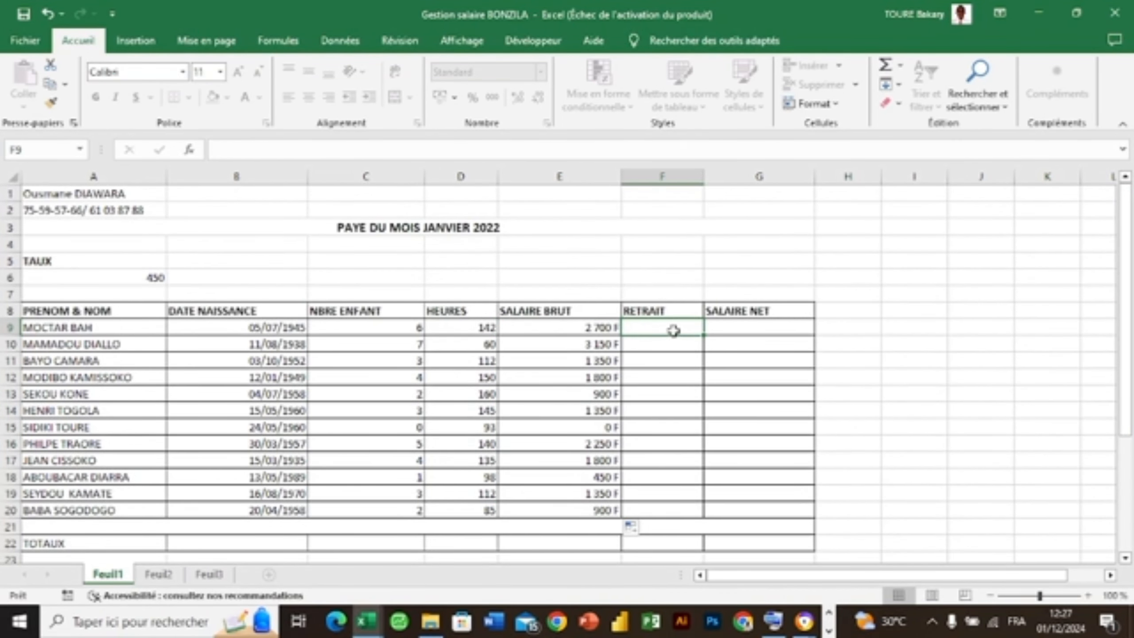
text(=si)
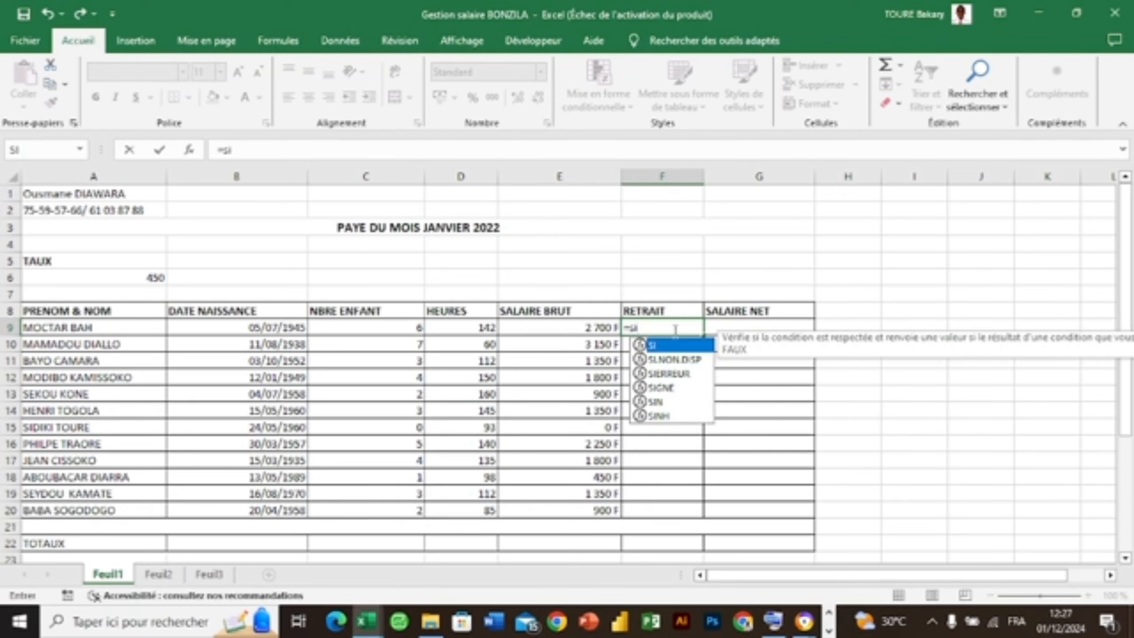
key(Tab)
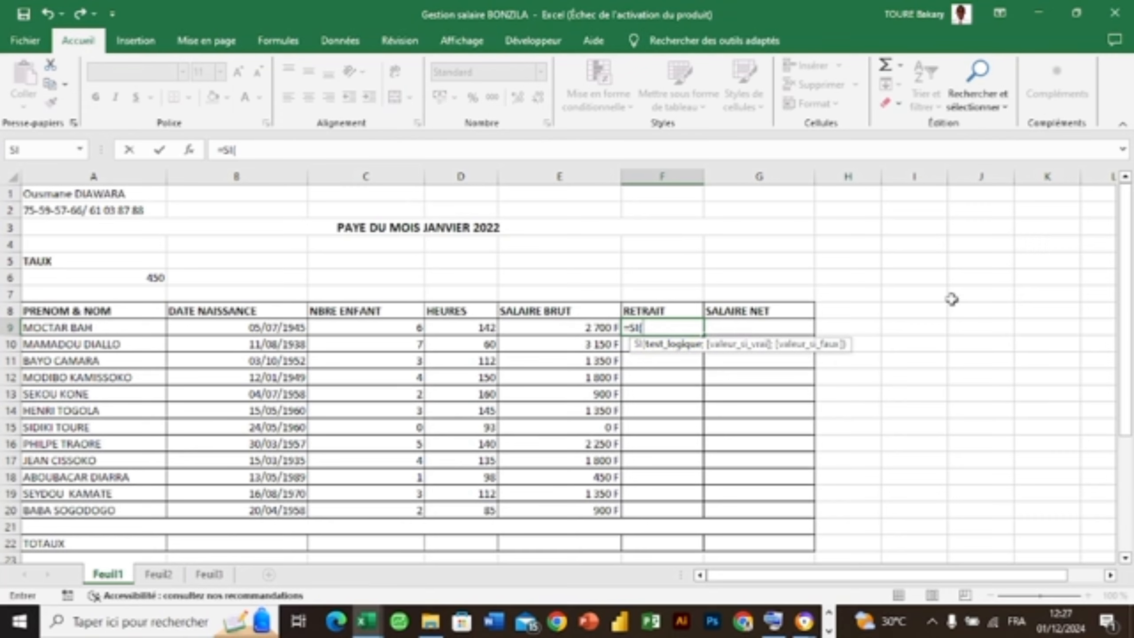
click(407, 328)
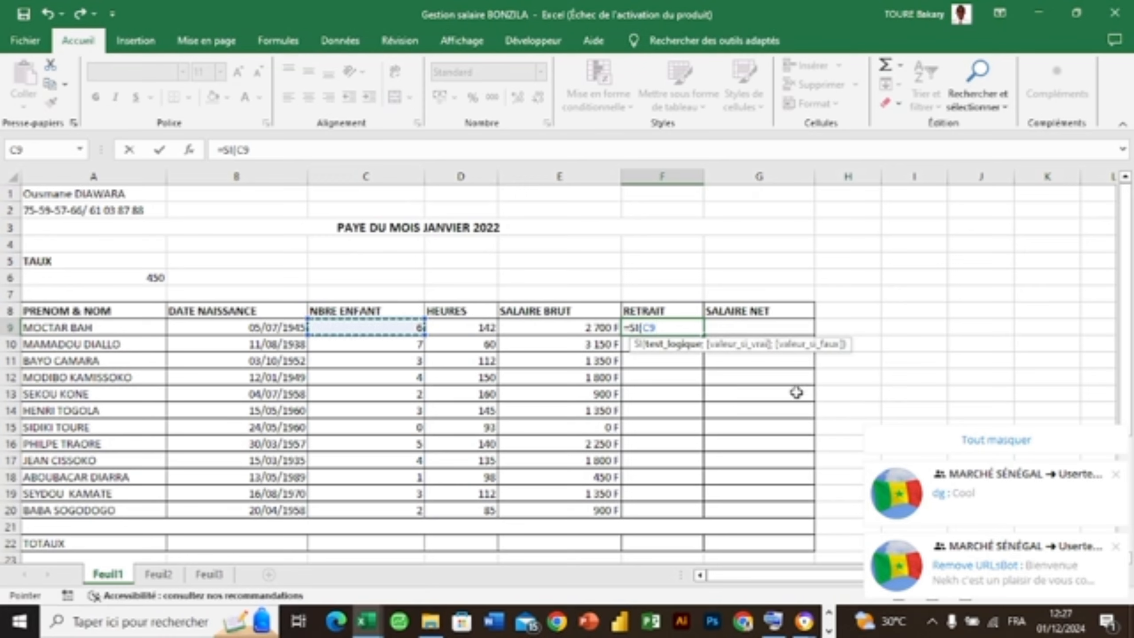
Step: Dismiss the notifications, restore the on-screen keyboard and complete the logical test in F9 as C9<=2, ending the argument with a semicolon
click(936, 431)
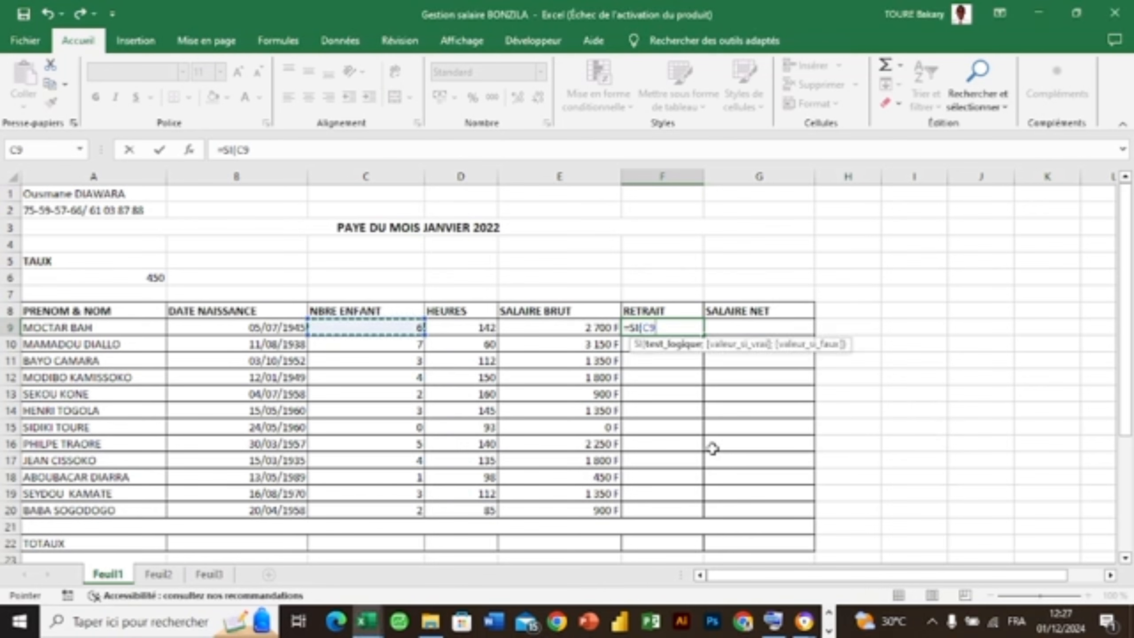
click(773, 621)
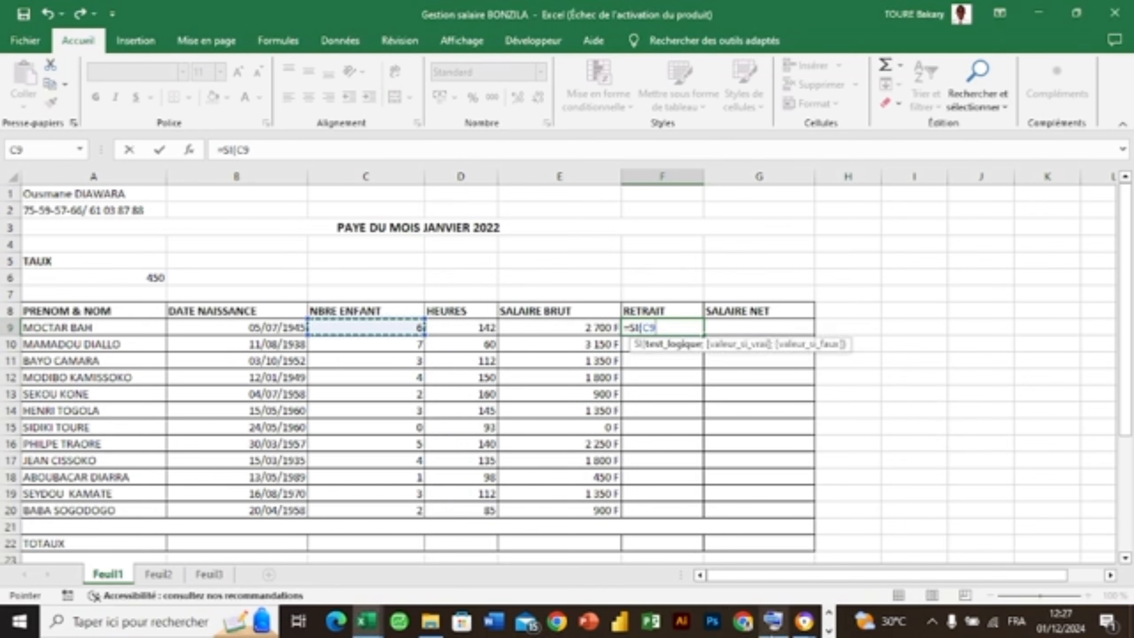
click(667, 327)
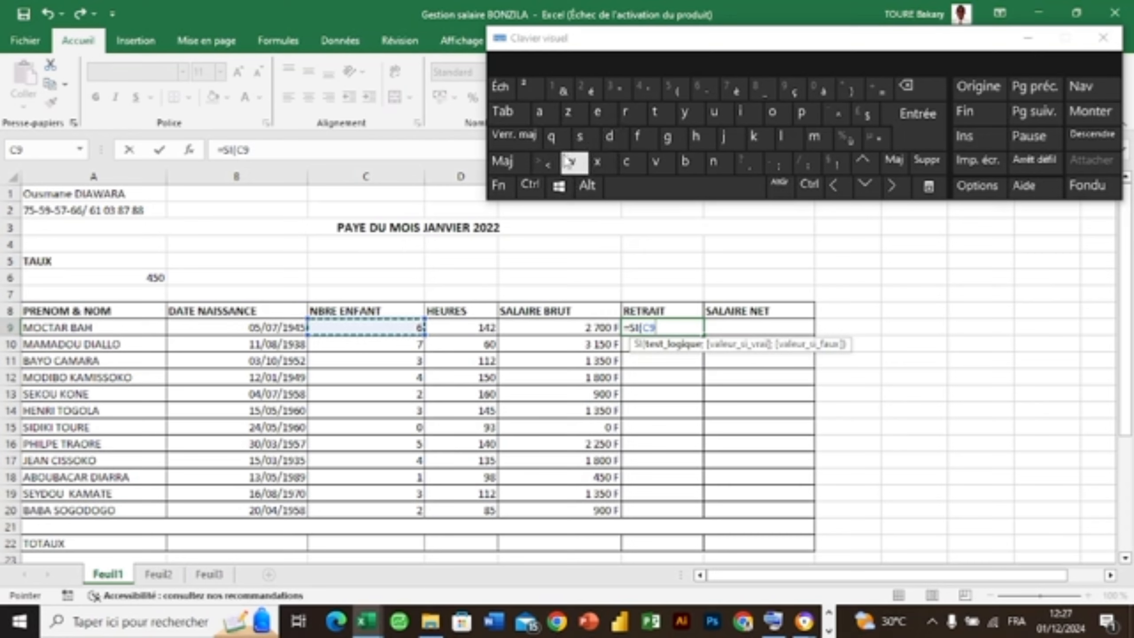
click(556, 169)
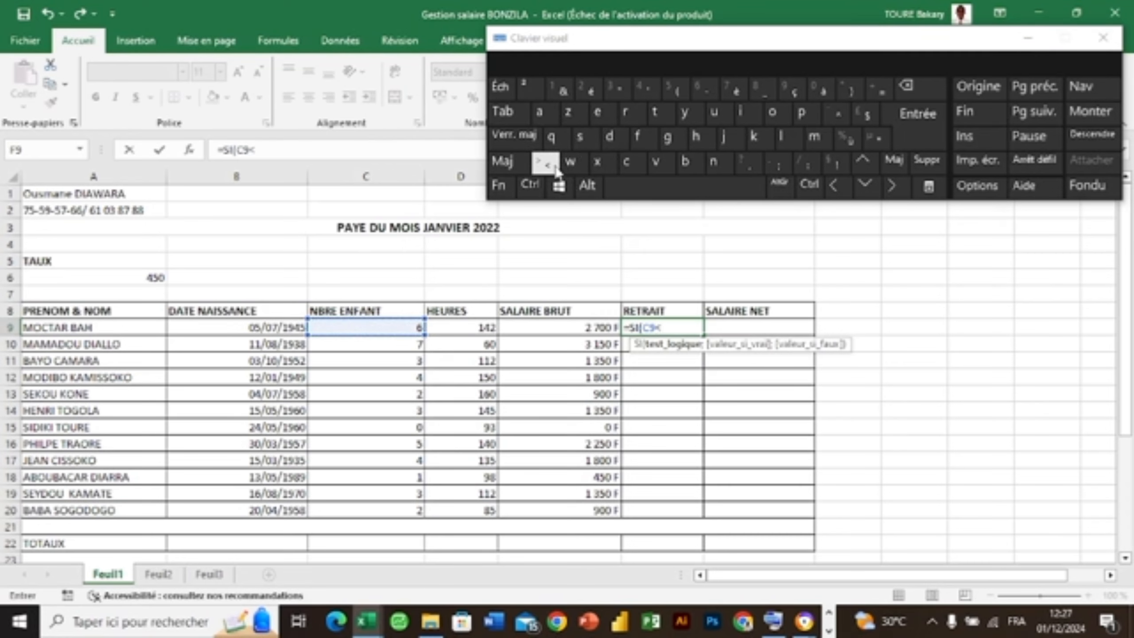
text(=)
key(Caps_Lock)
text(2)
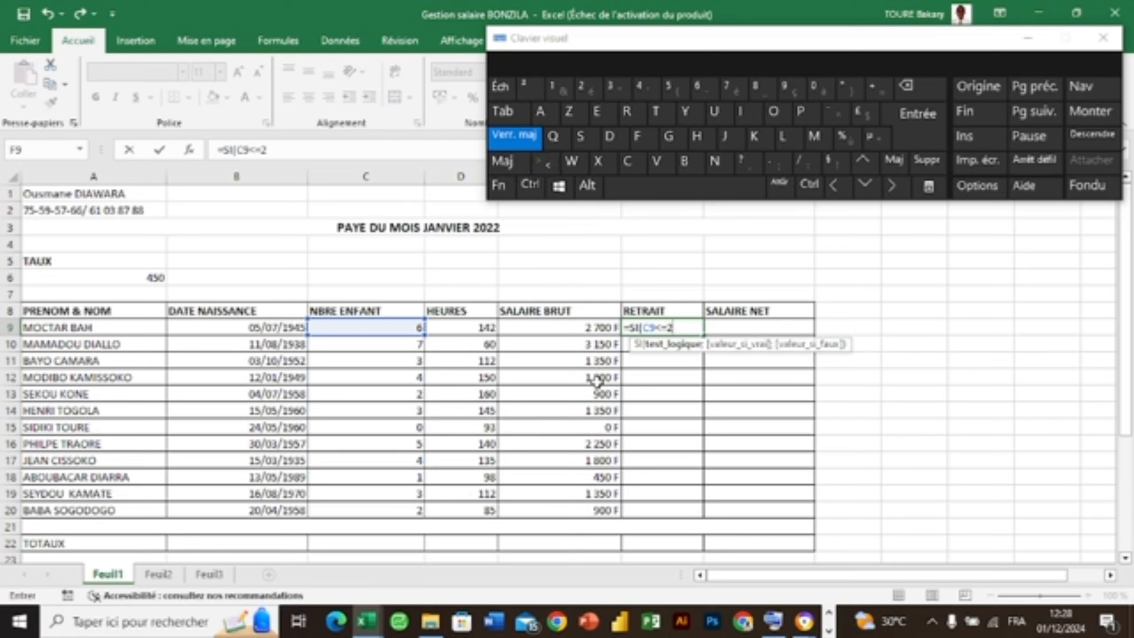
key(Caps_Lock)
text(;)
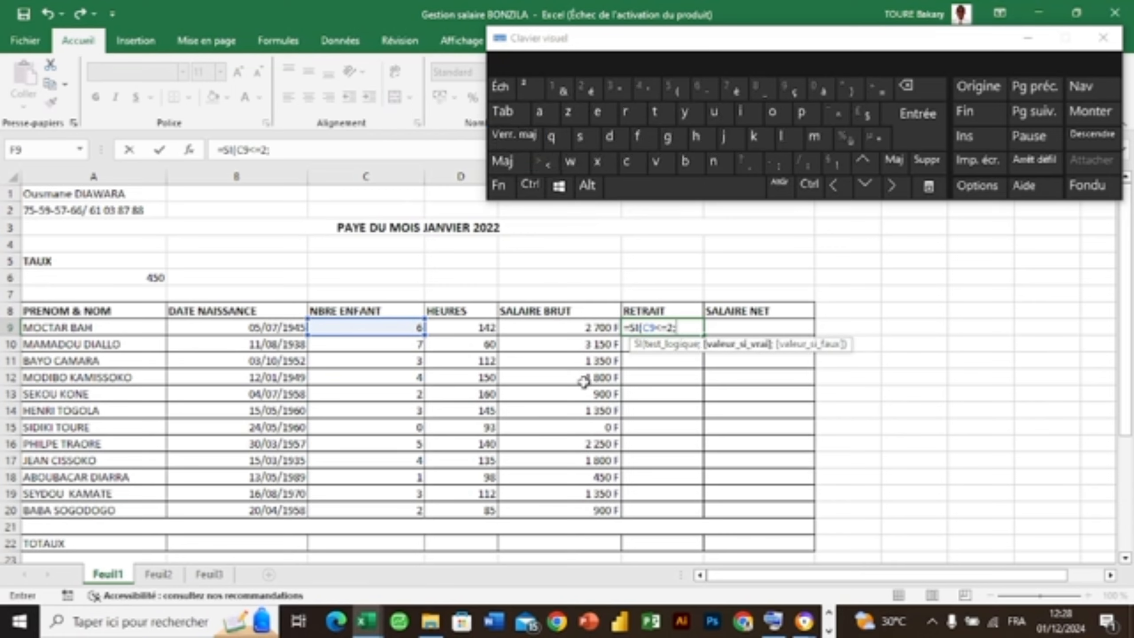
Step: Enter 0,17 as the value-if-true argument of the SI formula in F9, ending it with a semicolon
text(à)
key(Caps_Lock)
text(17)
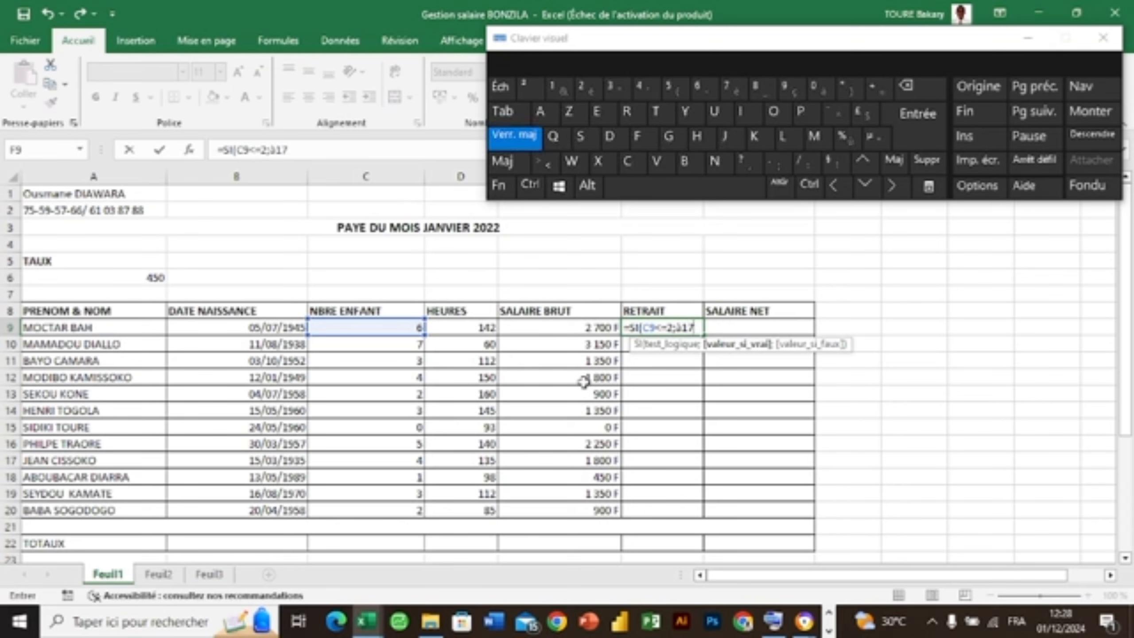
key(BackSpace)
key(BackSpace)
key(BackSpace)
text(0)
key(Caps_Lock)
text(,)
key(Caps_Lock)
text(17)
key(Caps_Lock)
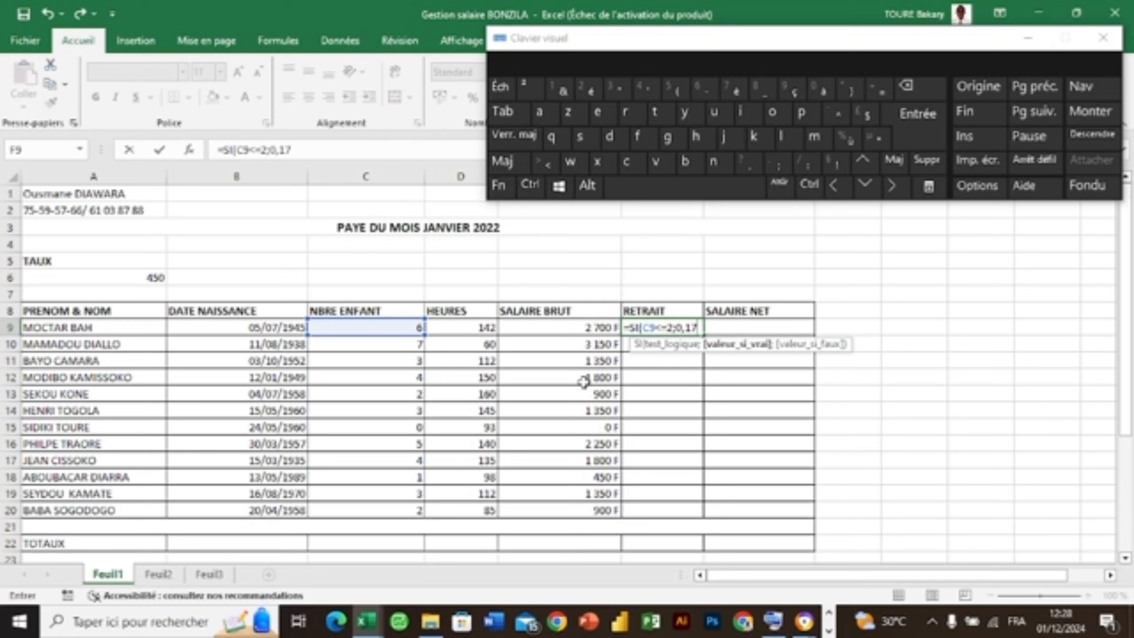
text(;)
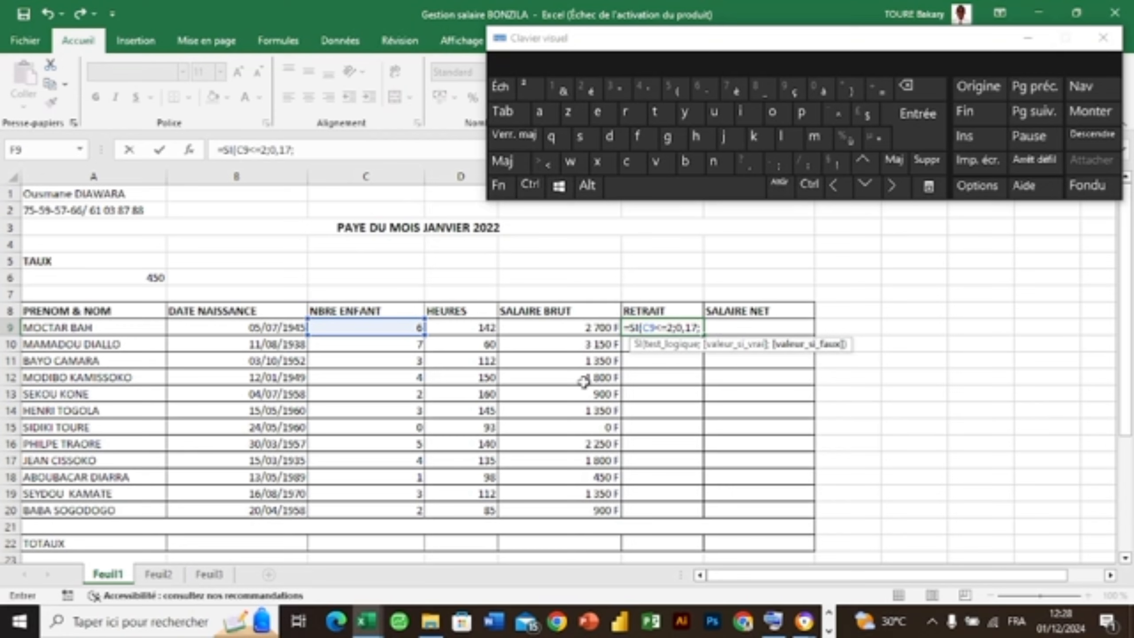
Step: Enter 0,12 as the value-if-false argument, close the bracket and confirm F9 as =SI(C9<=2;0,17;0,12)
key(Caps_Lock)
text(0)
key(Caps_Lock)
text(,&é)
key(BackSpace)
key(BackSpace)
key(Caps_Lock)
text(1)
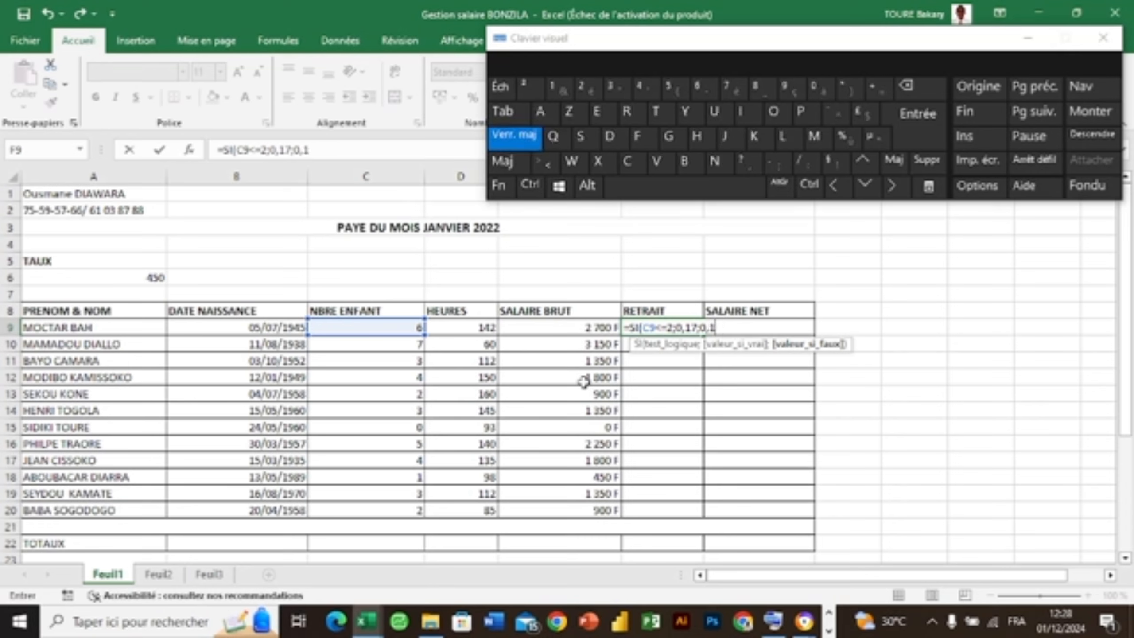
text(2)
key(Caps_Lock)
text())
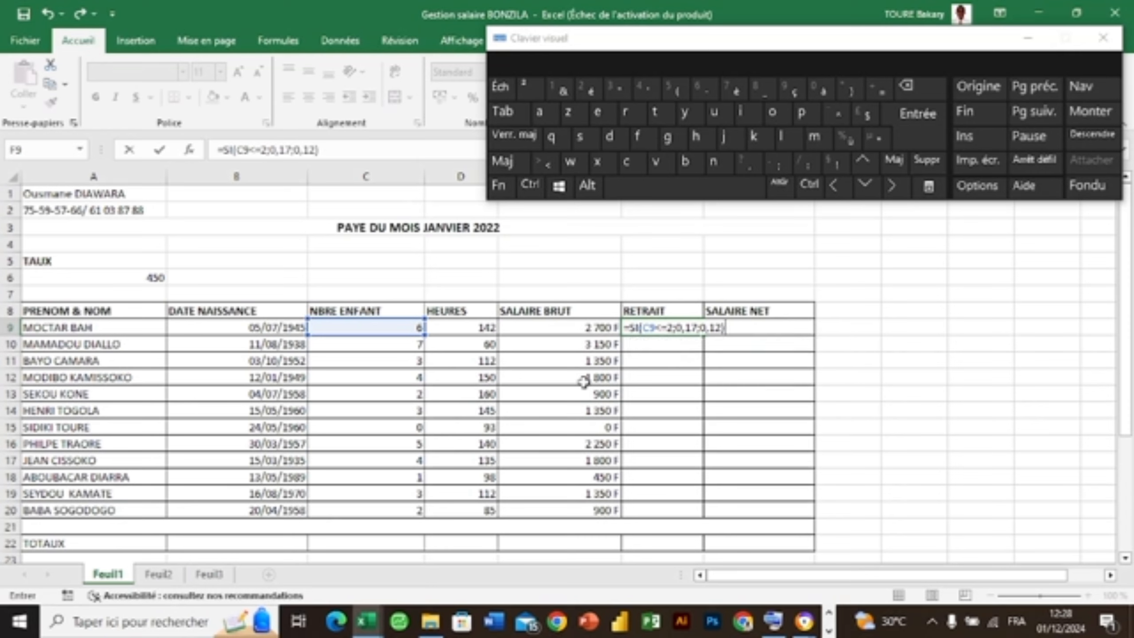
key(Return)
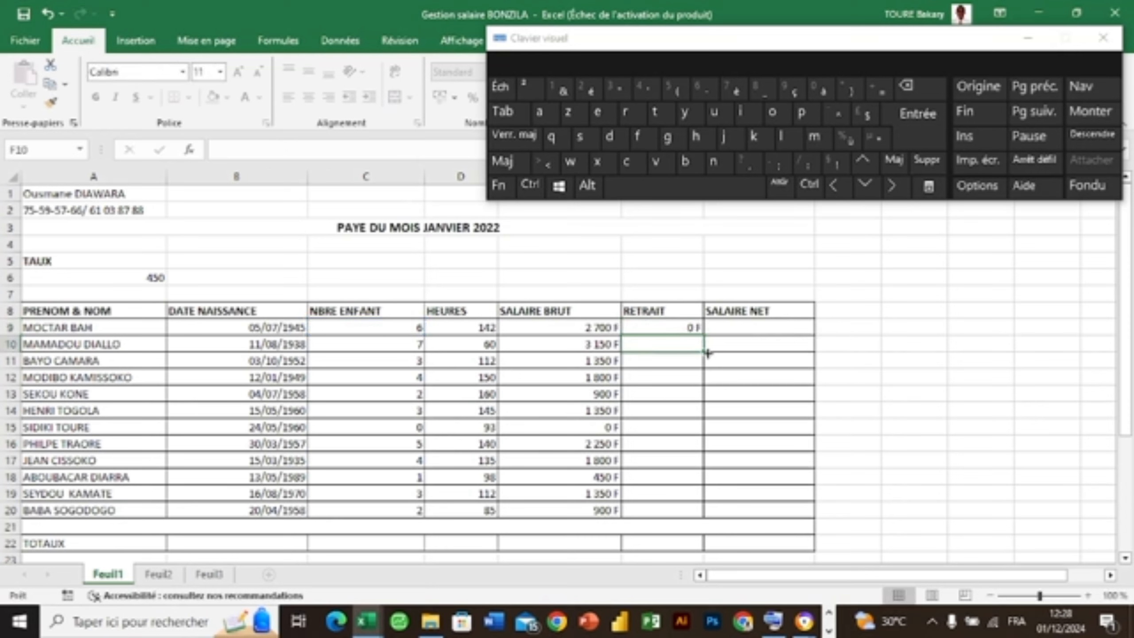
Step: Reopen the RETRAIT formula in F9 and insert E9* before 0,17 so the value-if-true argument is E9*0,17
click(694, 327)
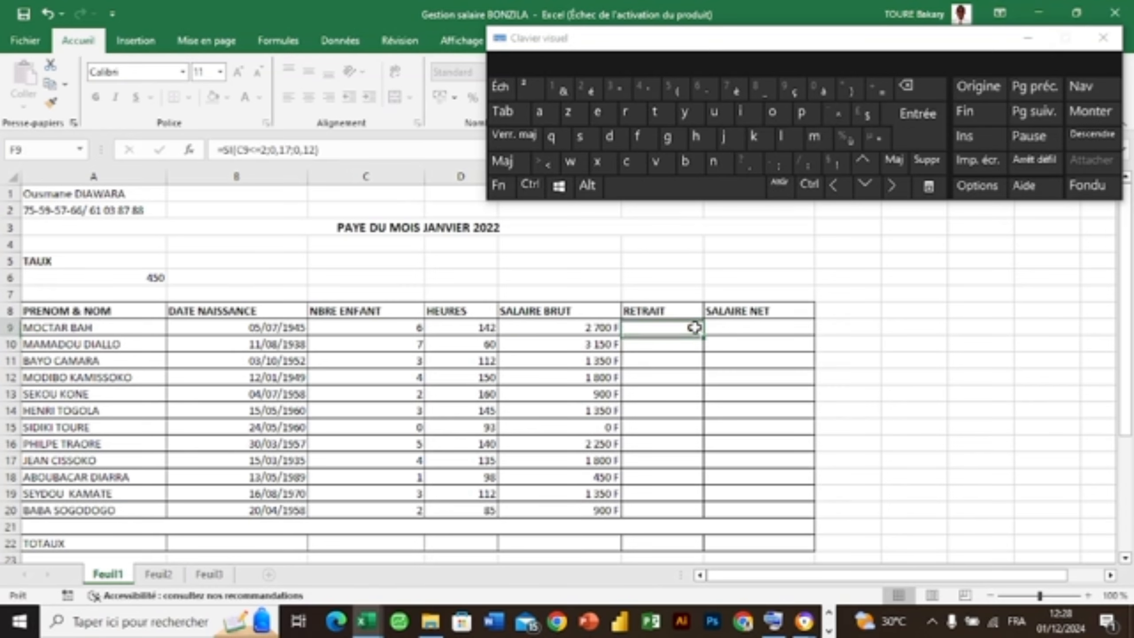
double_click(694, 327)
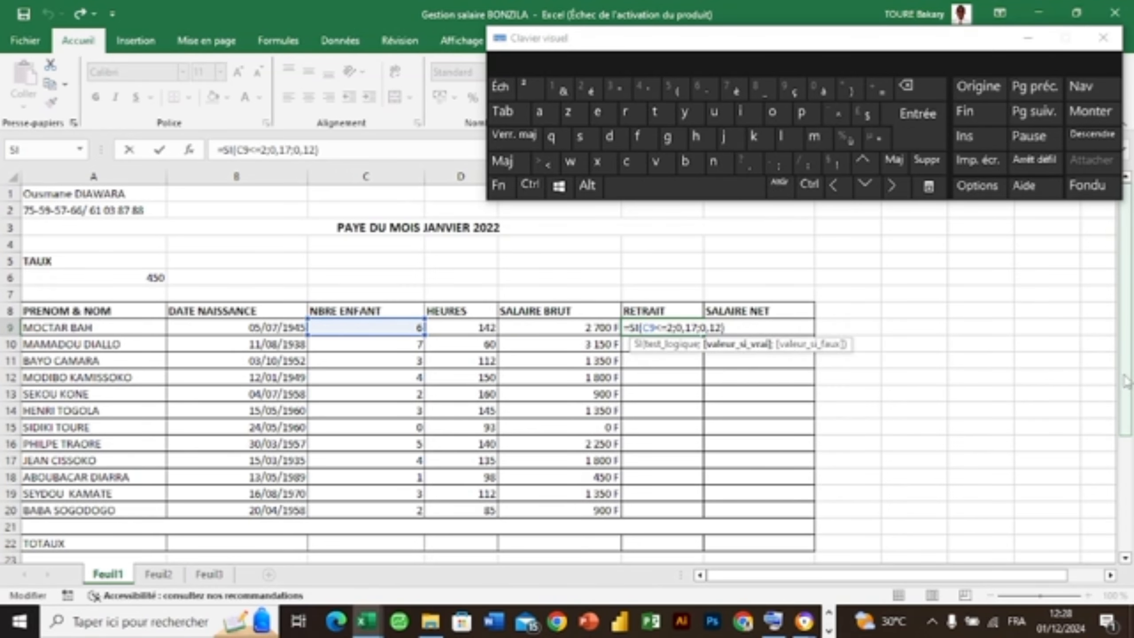
drag(1126, 380, 1121, 496)
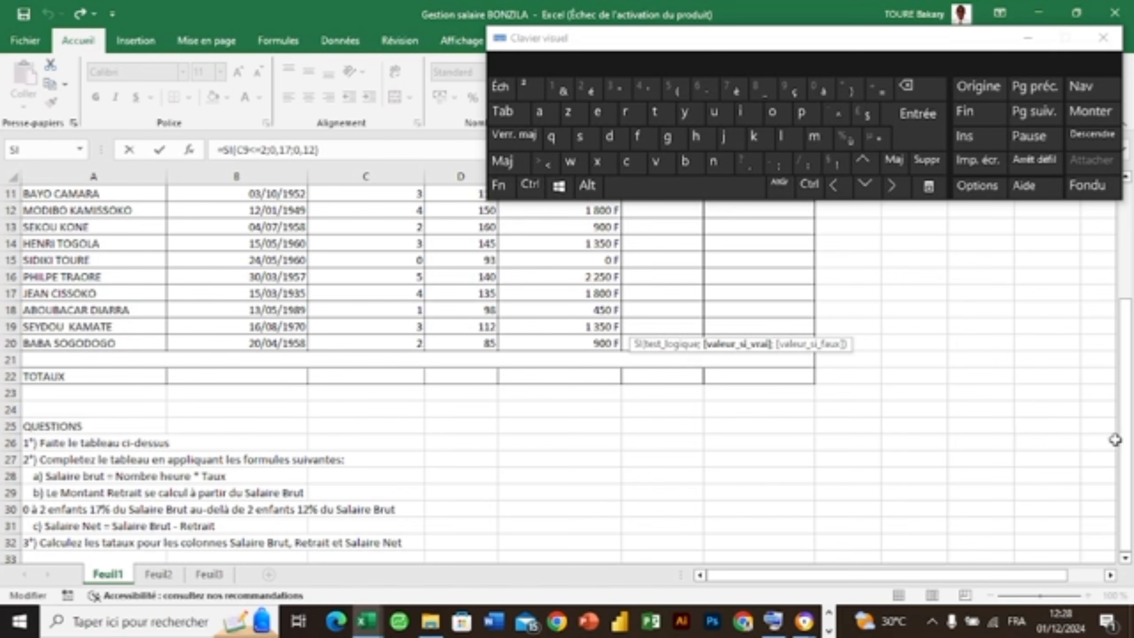
drag(1123, 447, 1109, 272)
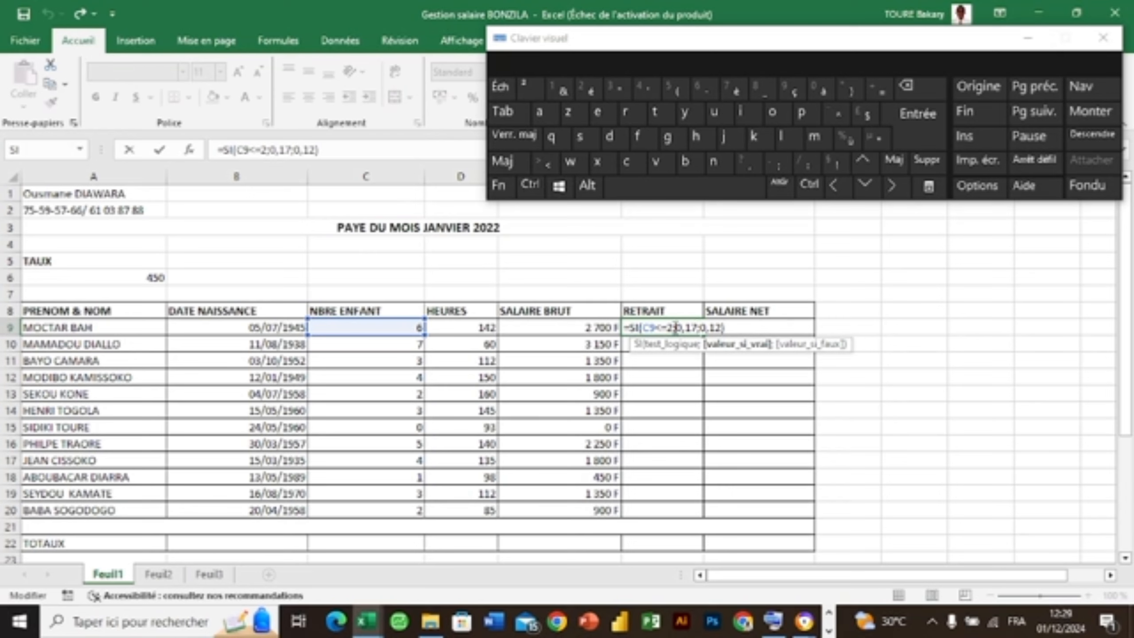
click(604, 328)
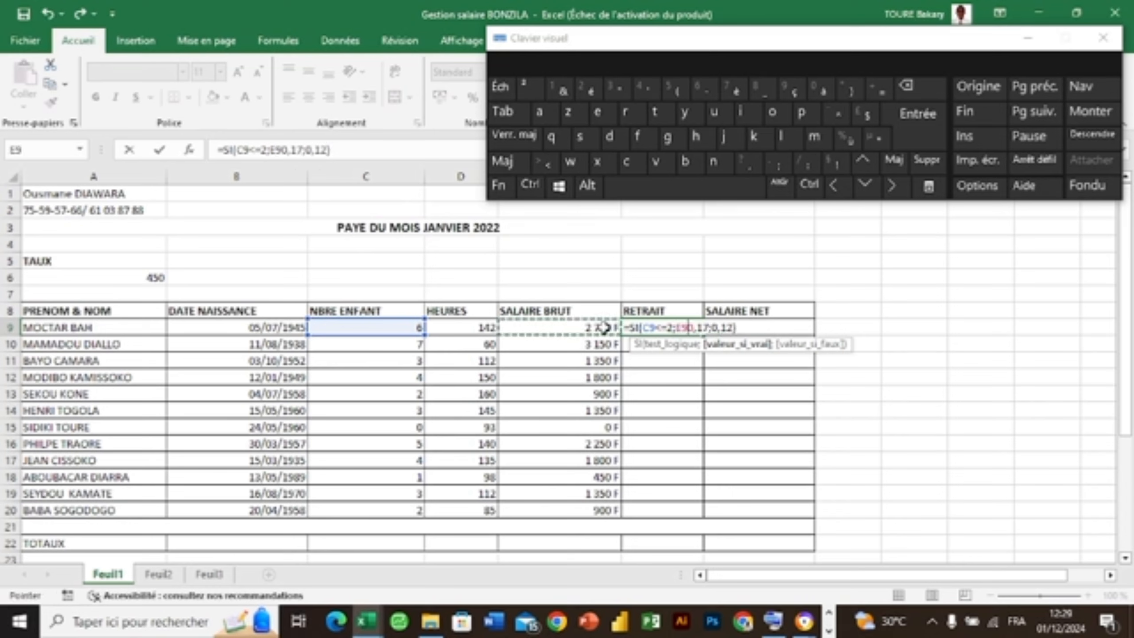
text(*)
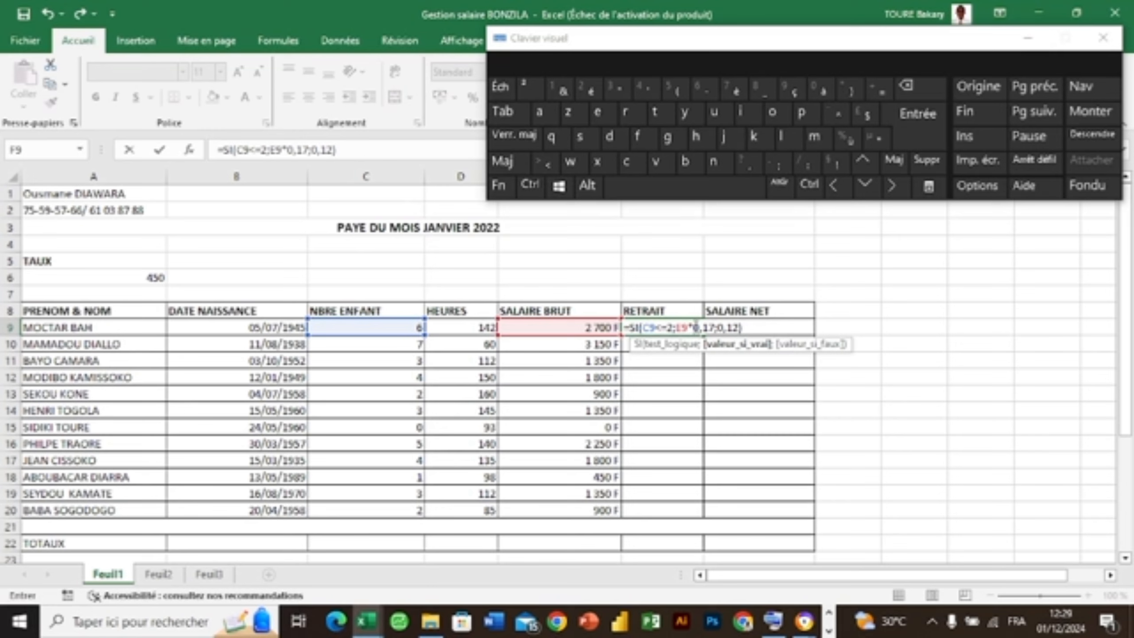
Step: Insert E9* before 0,12 in the value-if-false argument of the F9 formula and minimise the on-screen keyboard
click(715, 327)
click(719, 325)
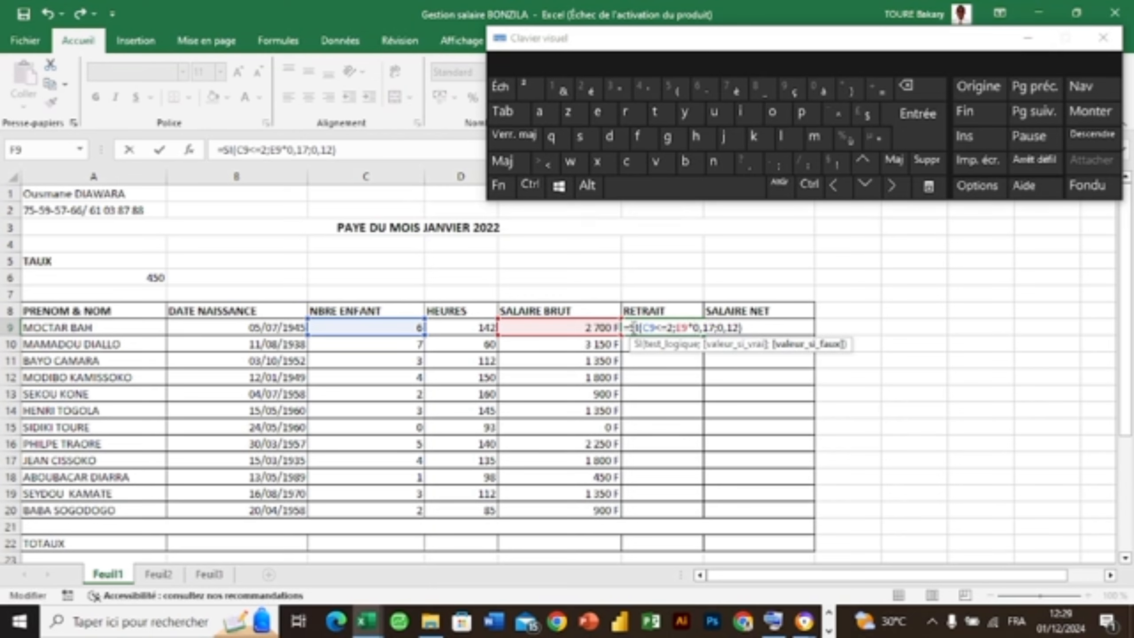
click(598, 324)
text(*)
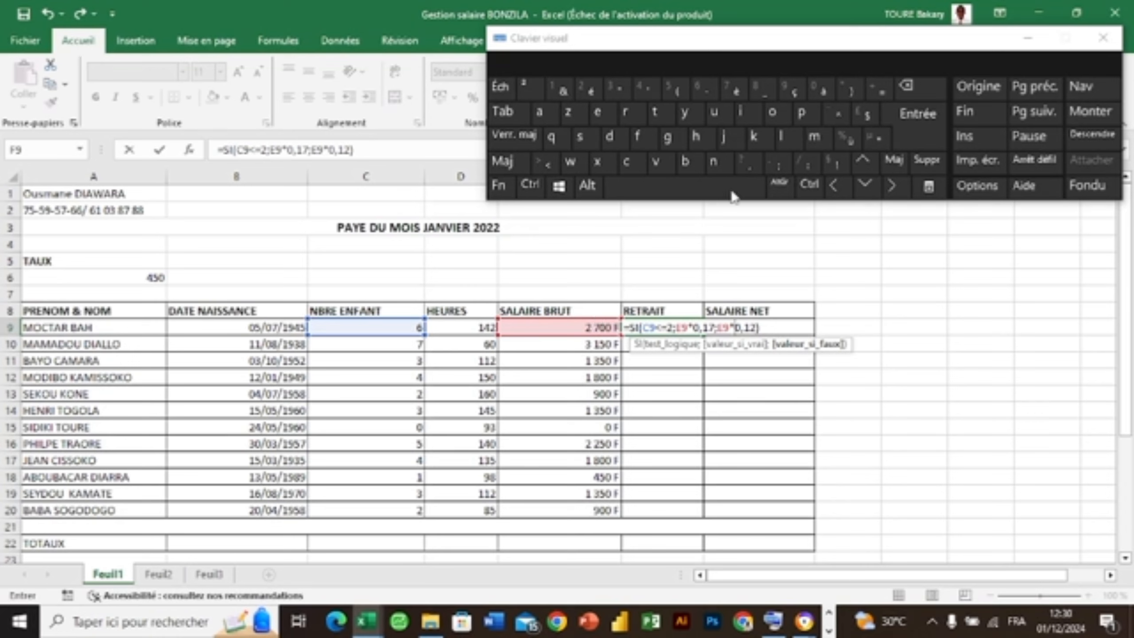
click(1028, 40)
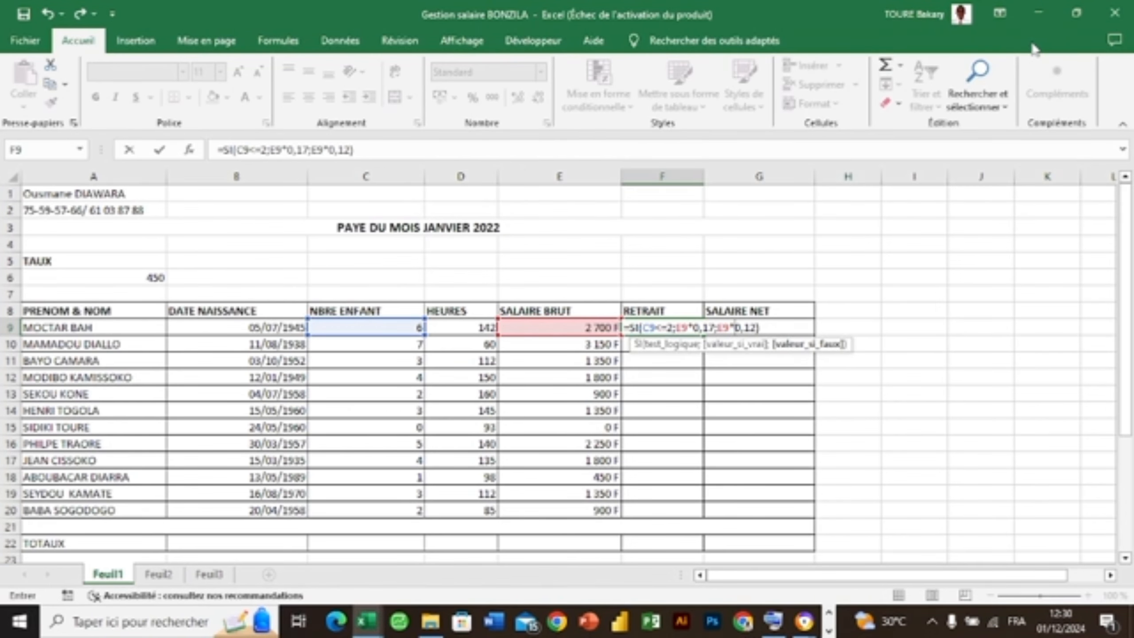
Step: Compare the RETRAIT formula in F9 with the 17% and 12% withdrawal rule in the questions below the table
drag(1126, 311, 1119, 420)
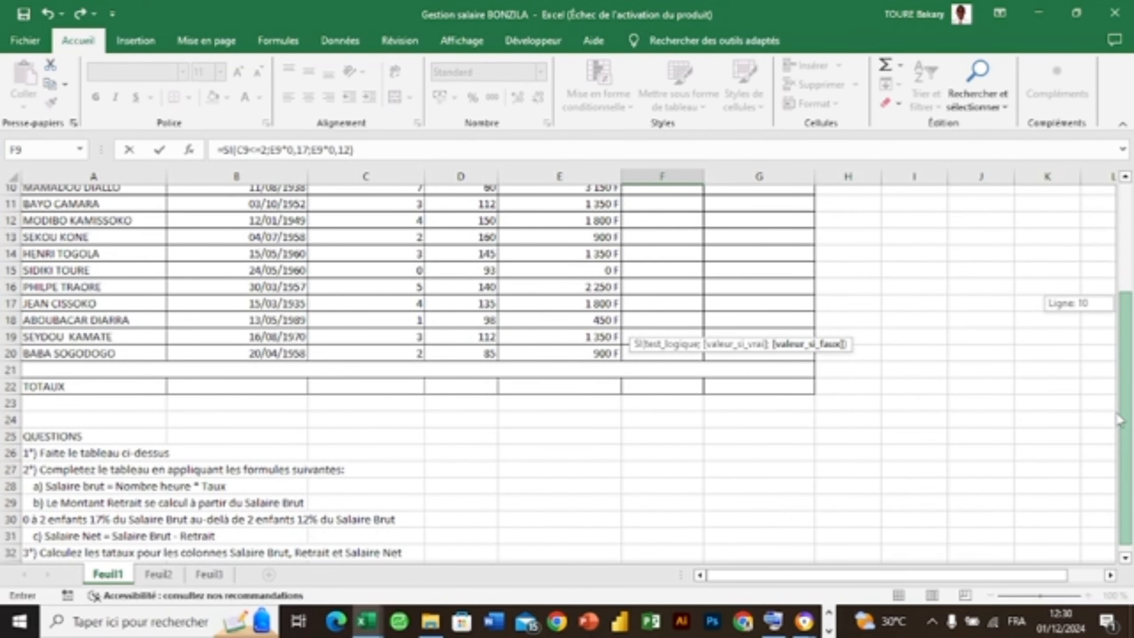
drag(1119, 420, 1120, 420)
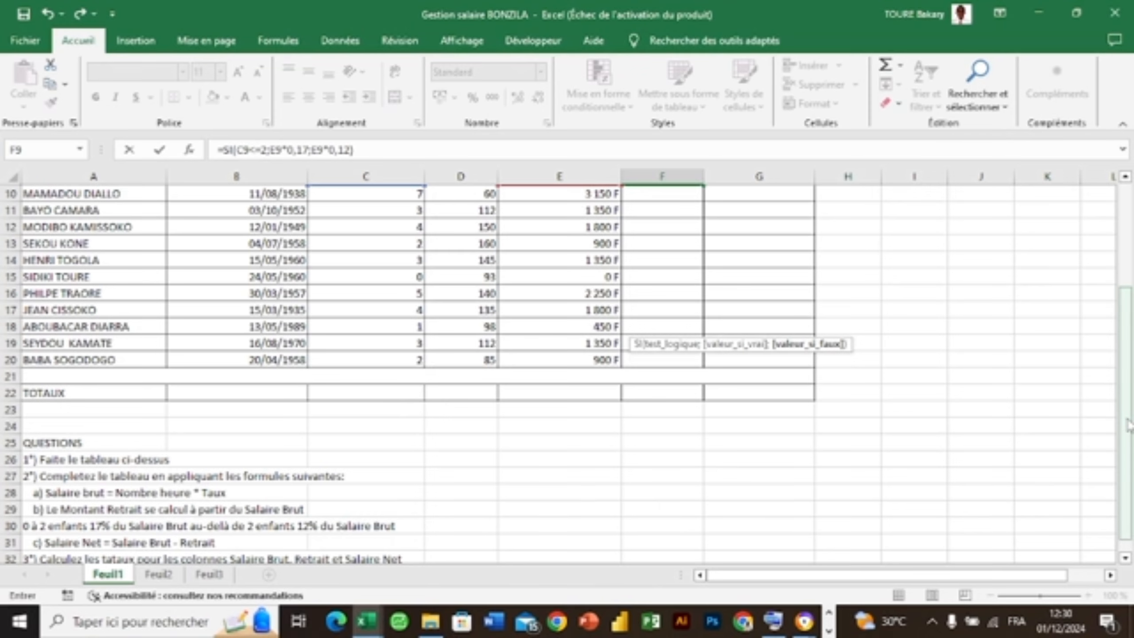
drag(1127, 424, 1127, 320)
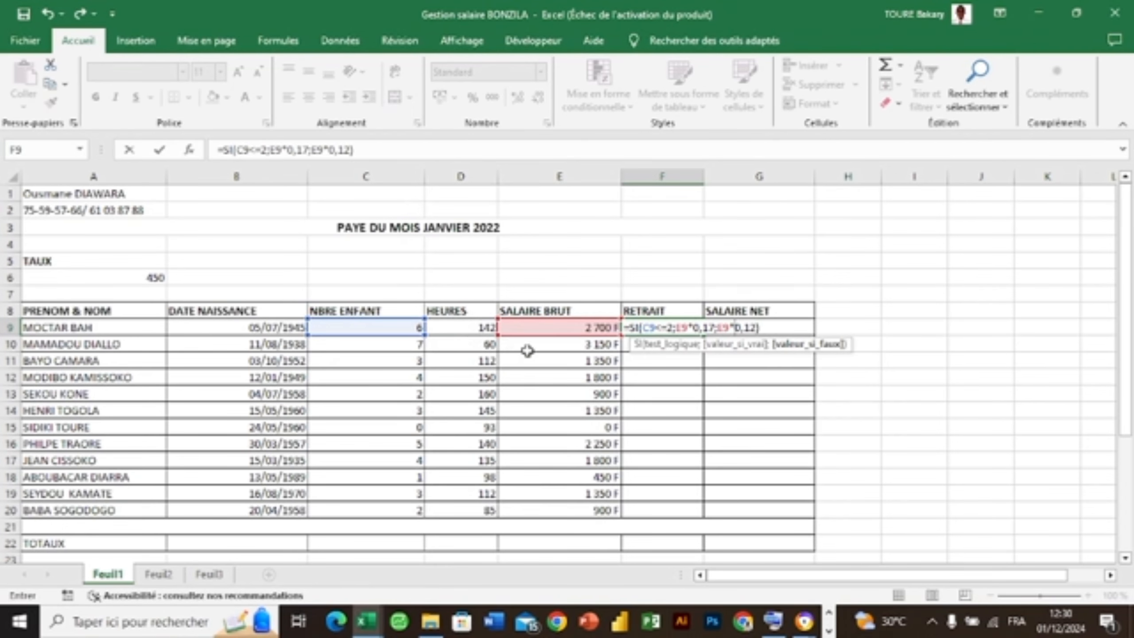
drag(1125, 361, 1122, 418)
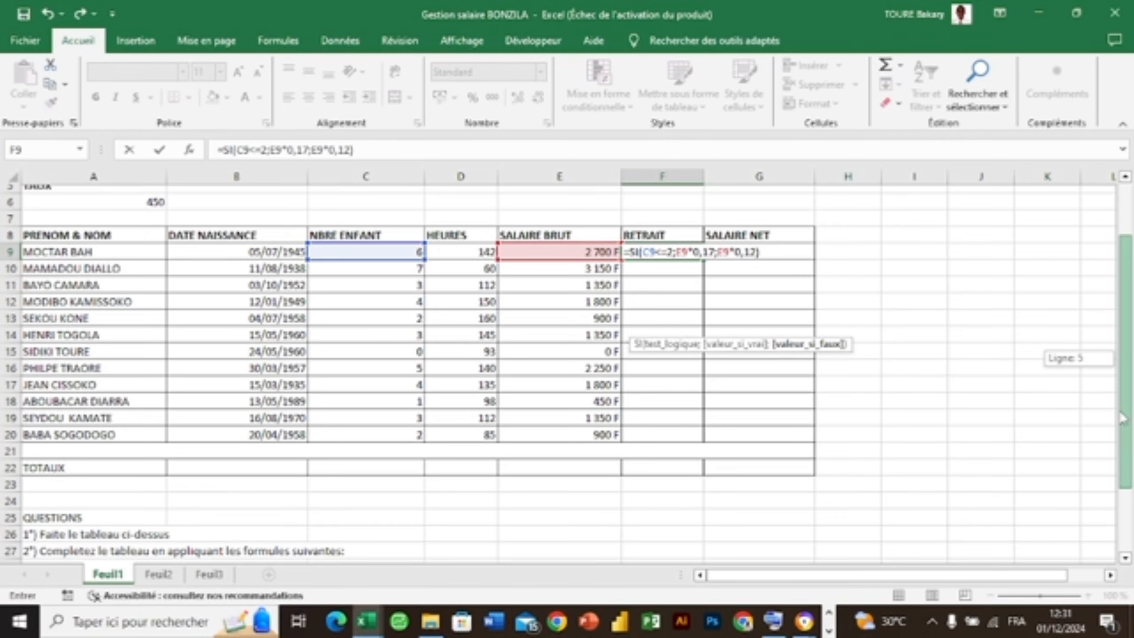
drag(1123, 418, 1123, 373)
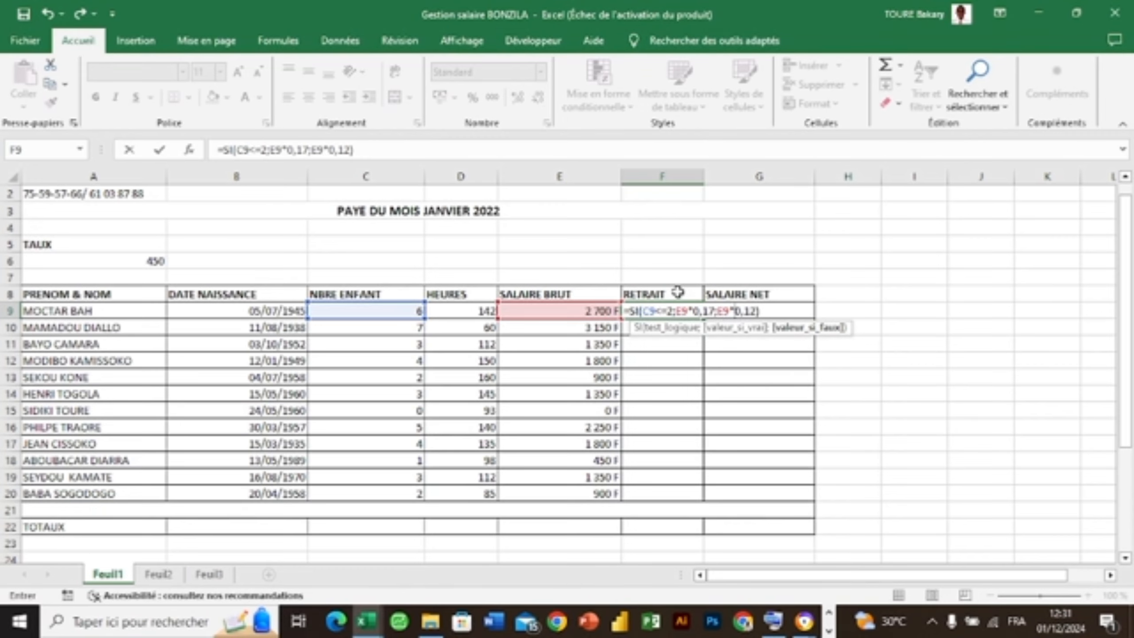
click(689, 310)
key(Right)
key(Right)
key(Right)
key(Right)
key(Right)
key(Right)
key(Right)
key(Right)
key(Right)
key(Right)
key(Right)
key(Right)
key(Right)
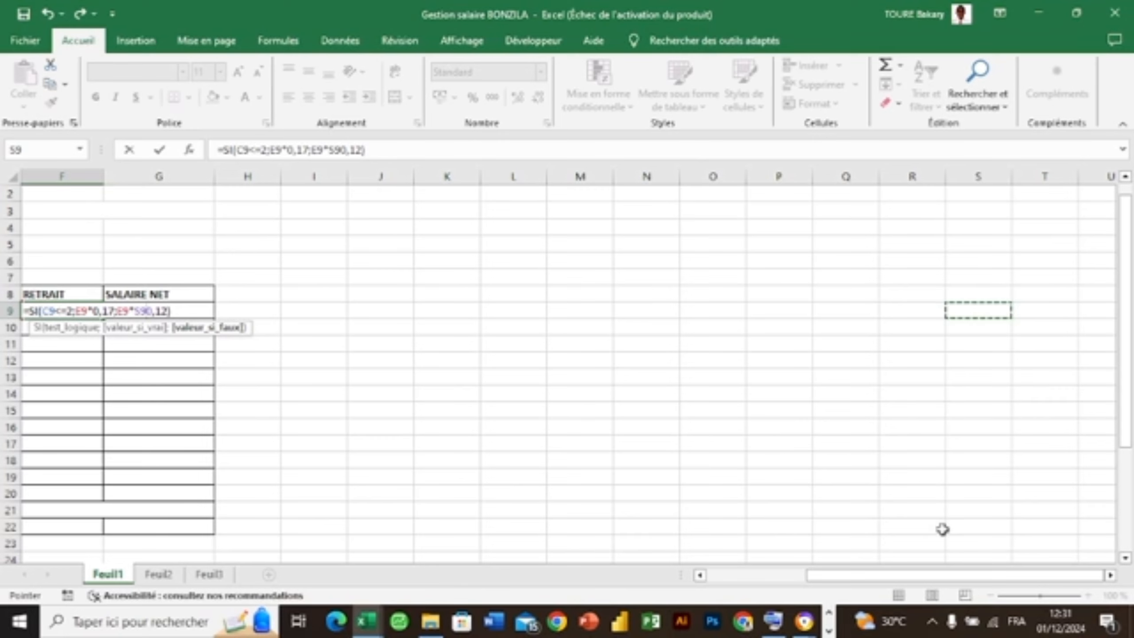
drag(946, 576, 859, 590)
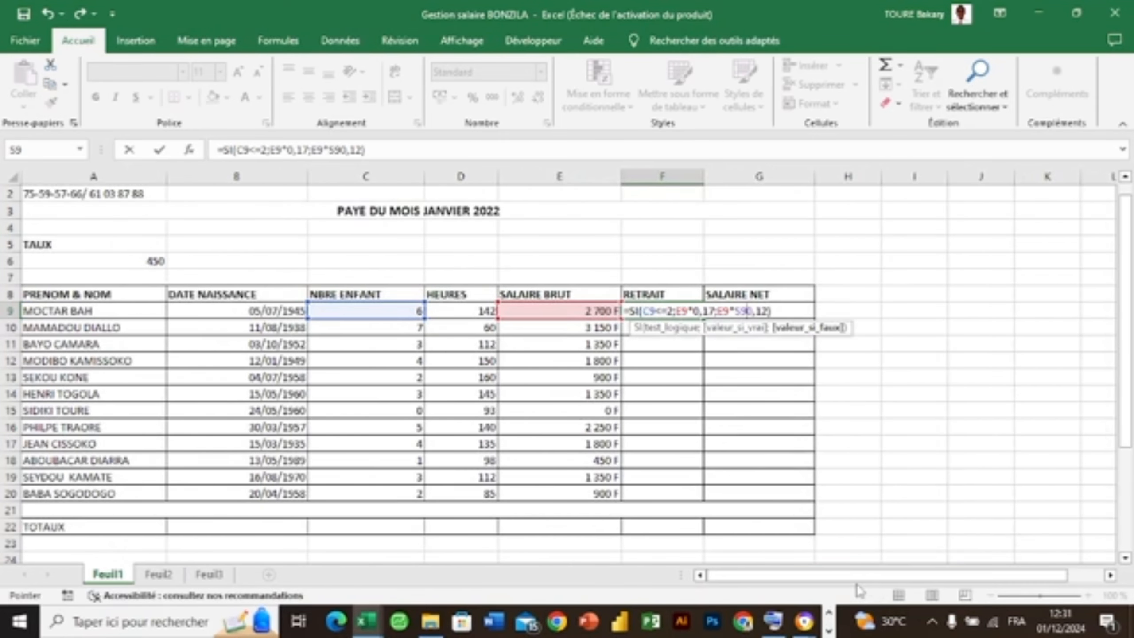
Step: Erase the SI formula from the first RETRAIT cell, F9, including the leftover 0,12) text
click(744, 311)
key(BackSpace)
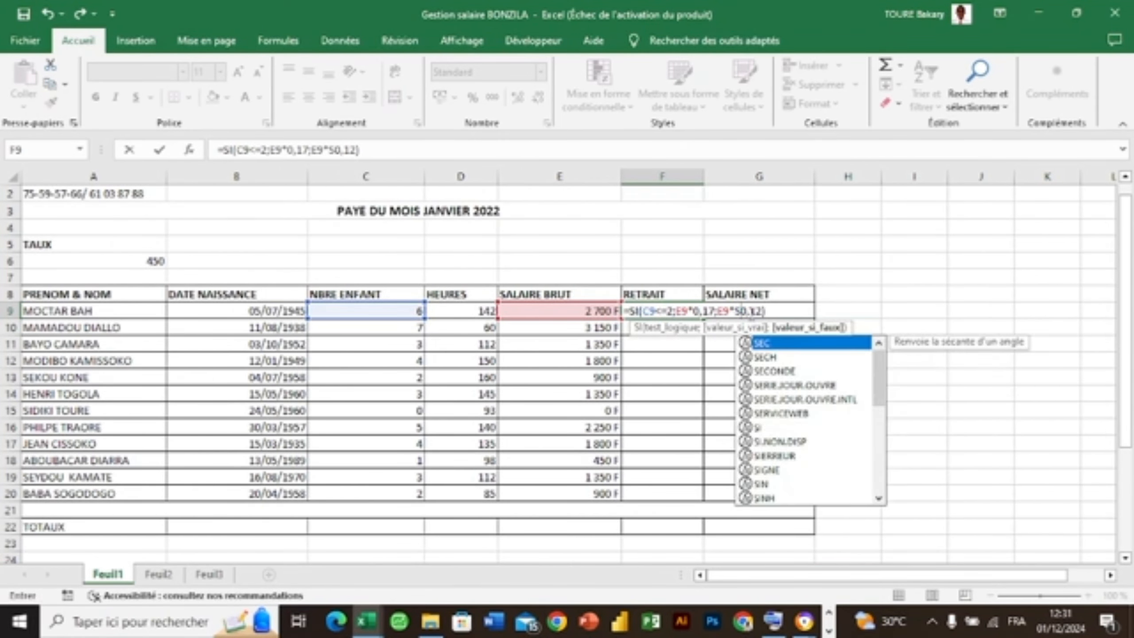
key(BackSpace)
key(BackSpace)
key(BackSpace)
key(BackSpace)
key(BackSpace)
key(BackSpace)
key(BackSpace)
key(BackSpace)
key(BackSpace)
key(BackSpace)
key(BackSpace)
key(BackSpace)
key(BackSpace)
key(BackSpace)
key(BackSpace)
key(BackSpace)
key(BackSpace)
key(BackSpace)
key(BackSpace)
key(BackSpace)
click(751, 312)
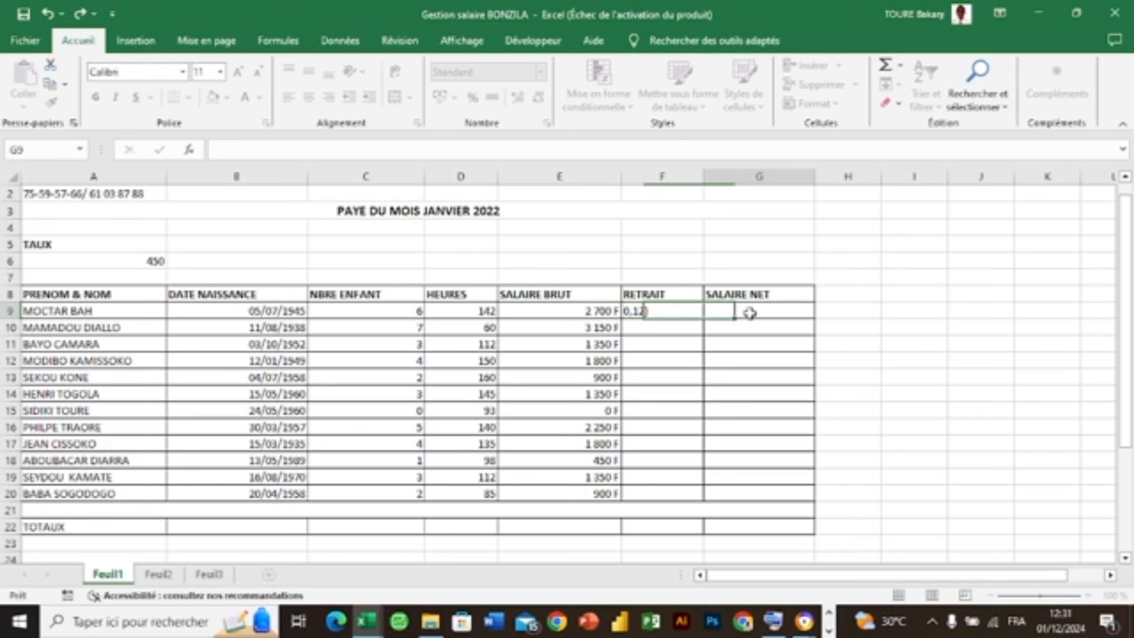
click(668, 313)
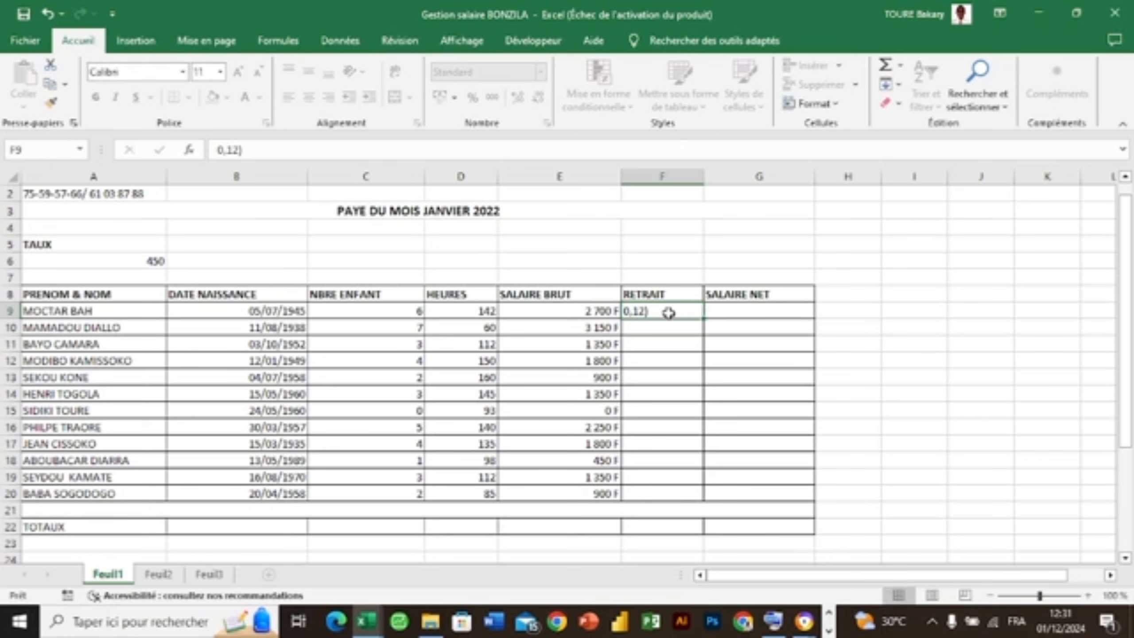
key(BackSpace)
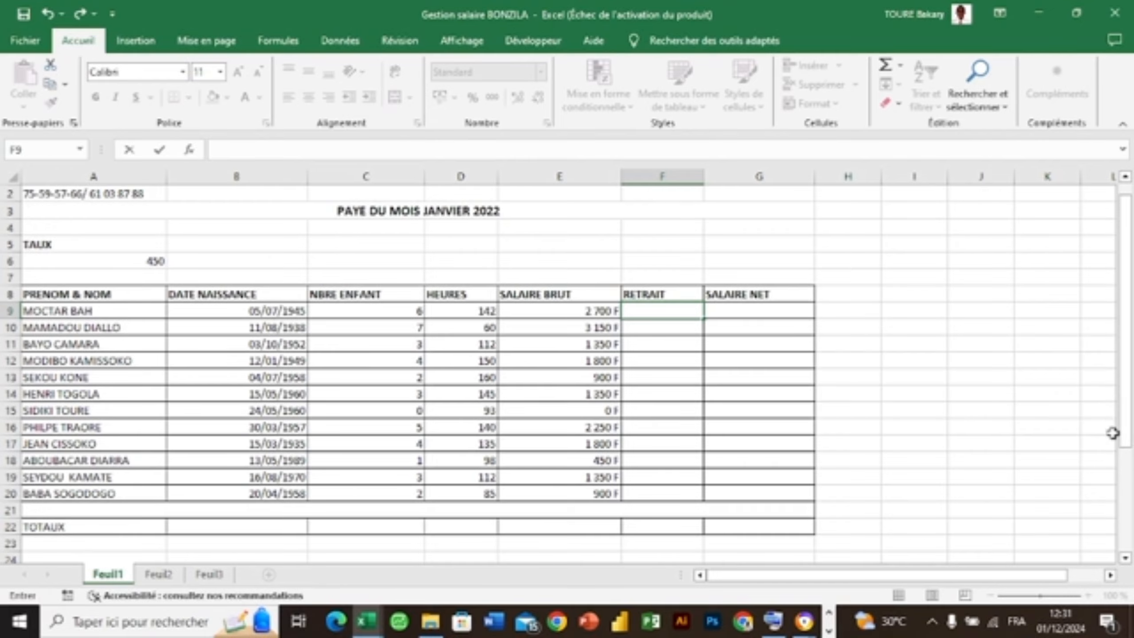
Step: Replace C9 with the hours cell D9 in the SALAIRE BRUT formula in E9, giving =D9*A$6, and fill it down to E20
drag(1122, 426, 1127, 520)
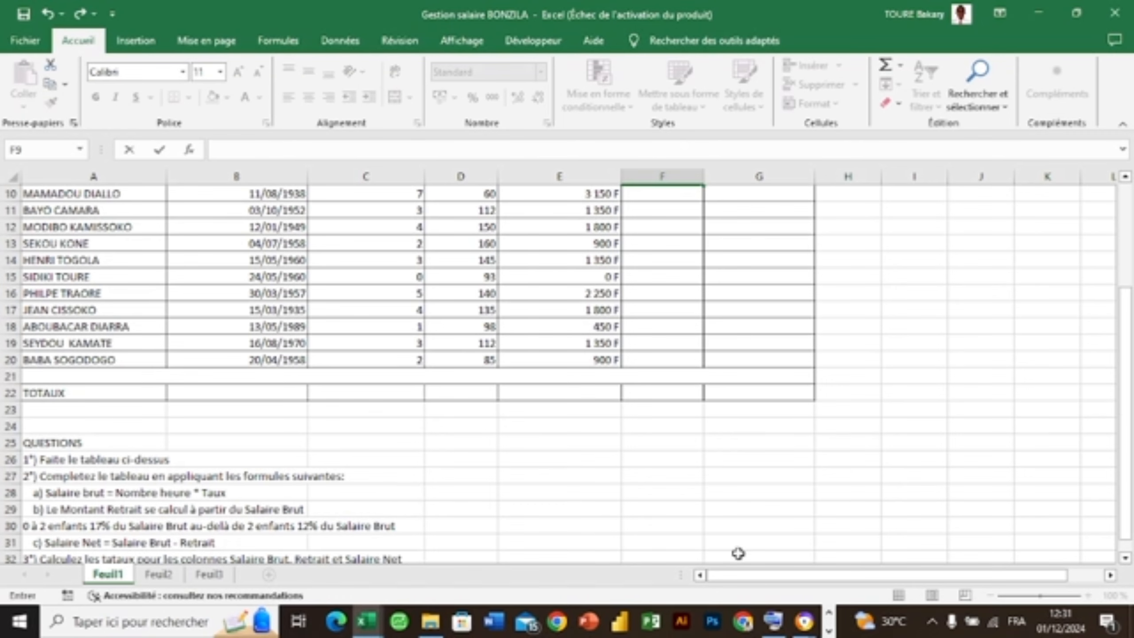
drag(1123, 509, 1123, 402)
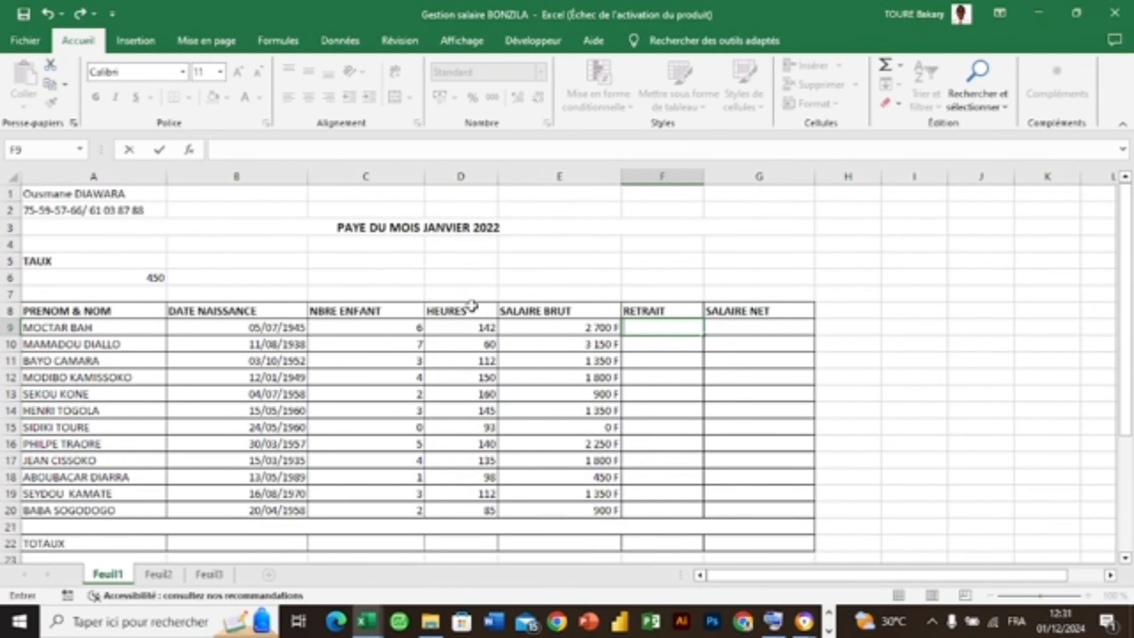
double_click(602, 326)
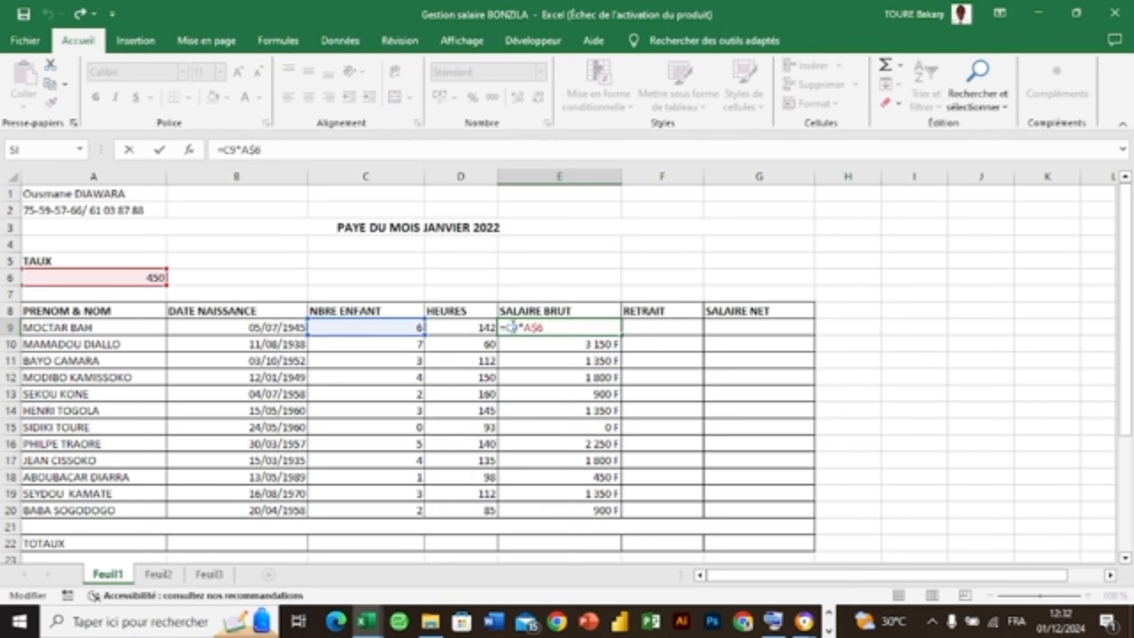
click(515, 327)
key(BackSpace)
key(BackSpace)
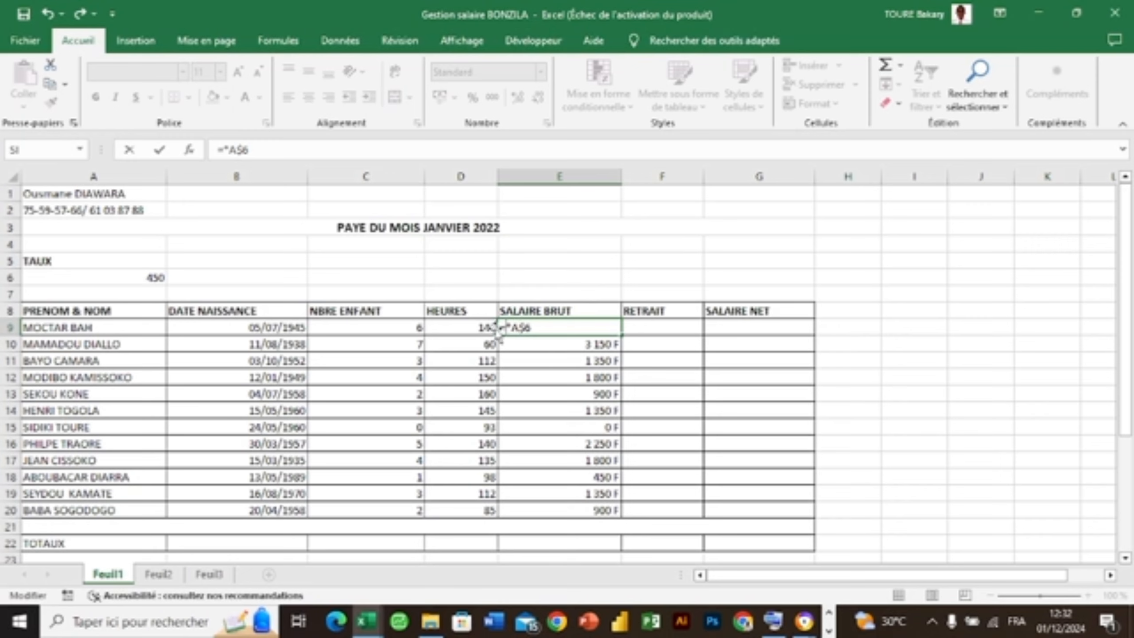
click(482, 329)
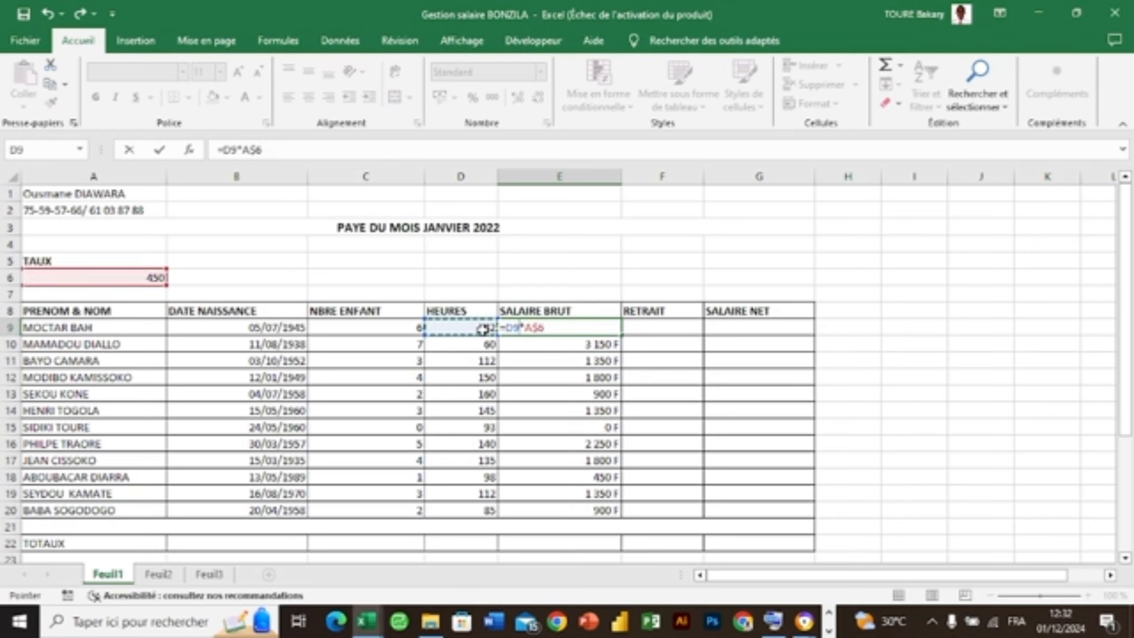
key(Return)
click(542, 329)
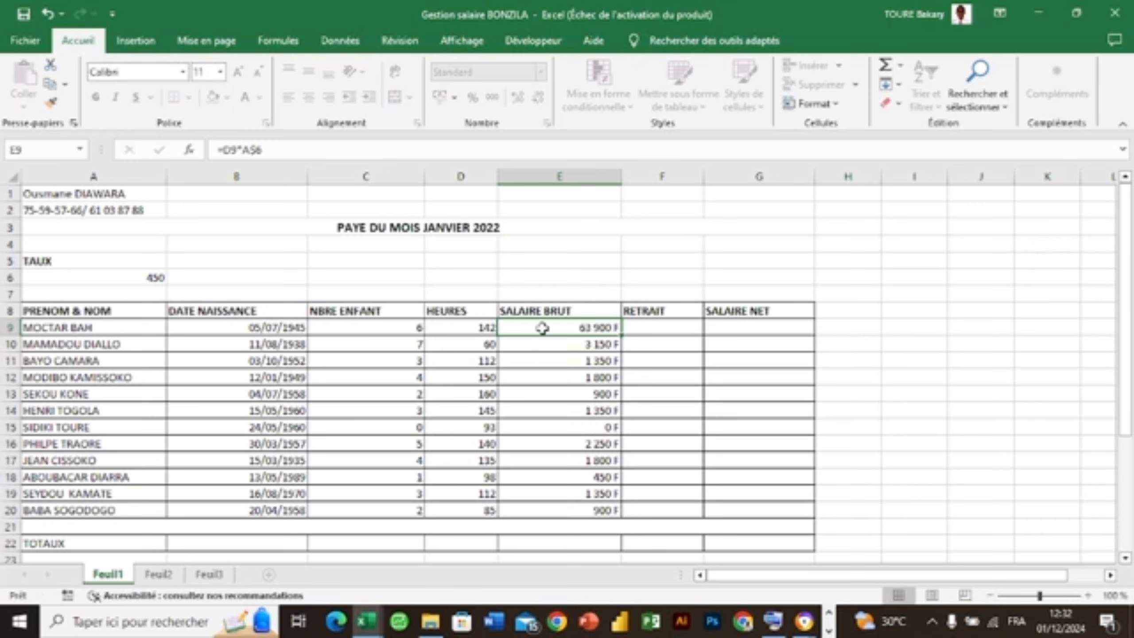
double_click(622, 335)
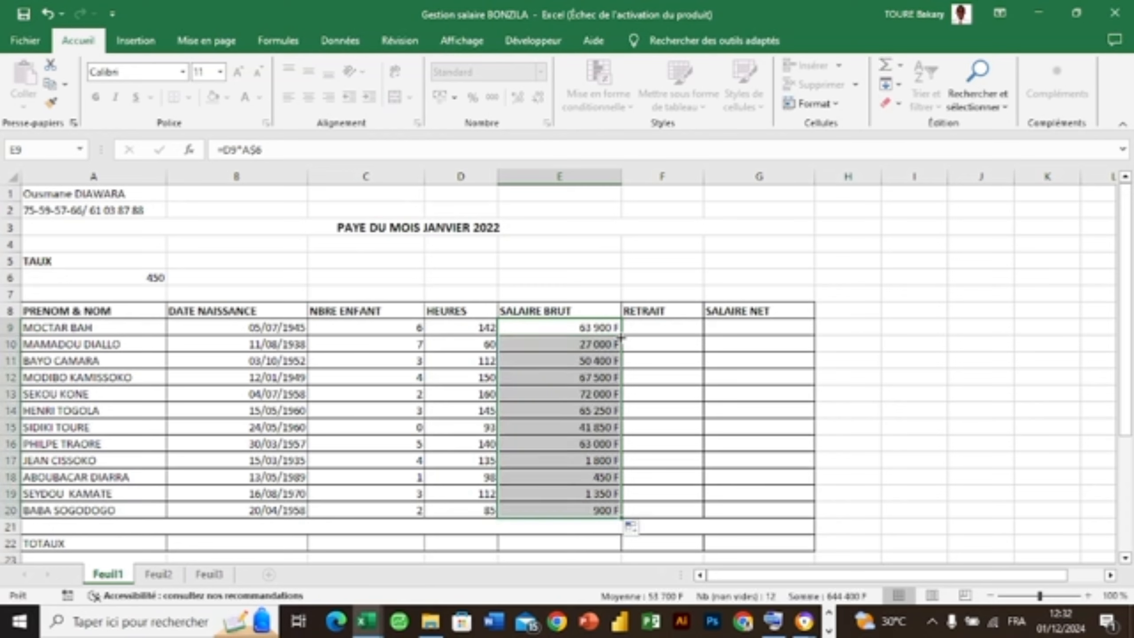
Step: Start an SI formula in RETRAIT cell F9 with C9<=2 as the logical test, ending with a semicolon
click(631, 324)
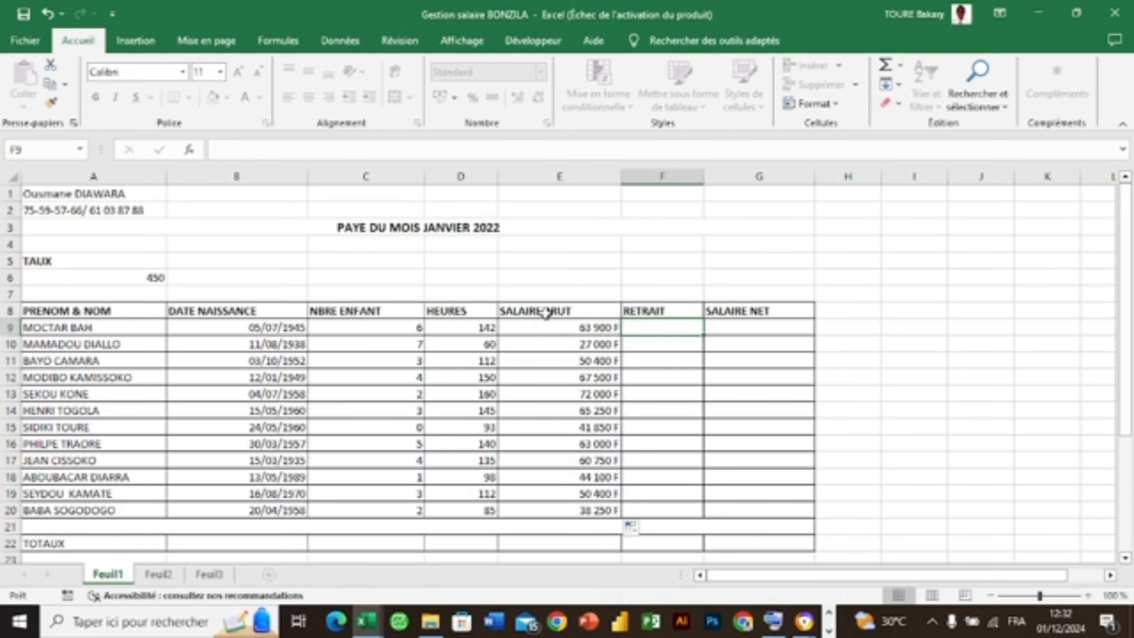
drag(1127, 388, 1120, 508)
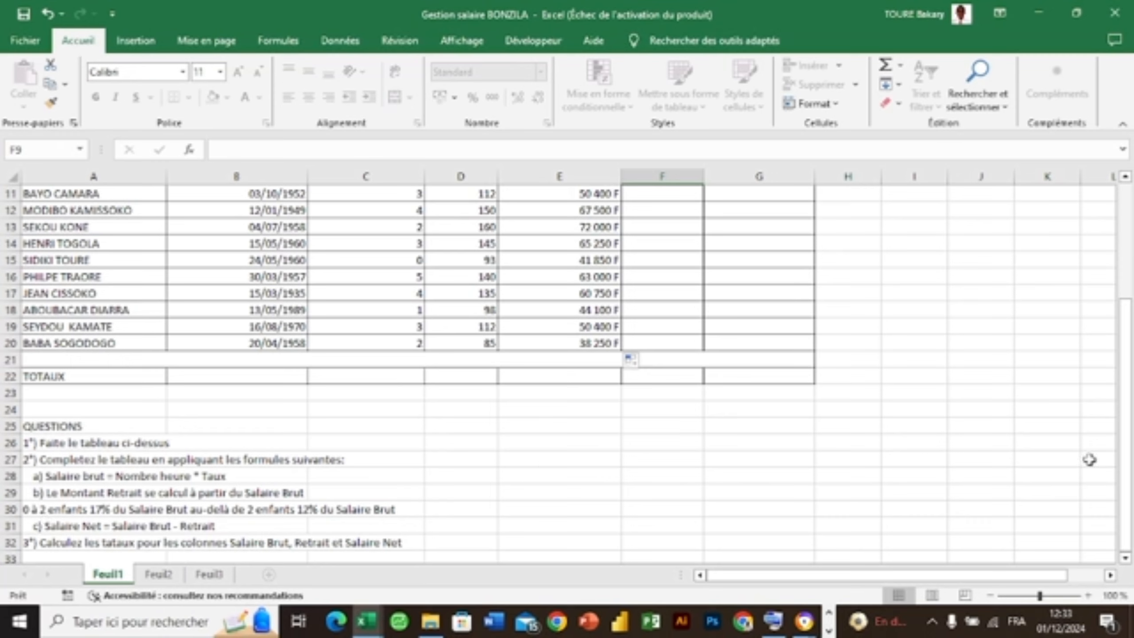
drag(1124, 491, 1114, 387)
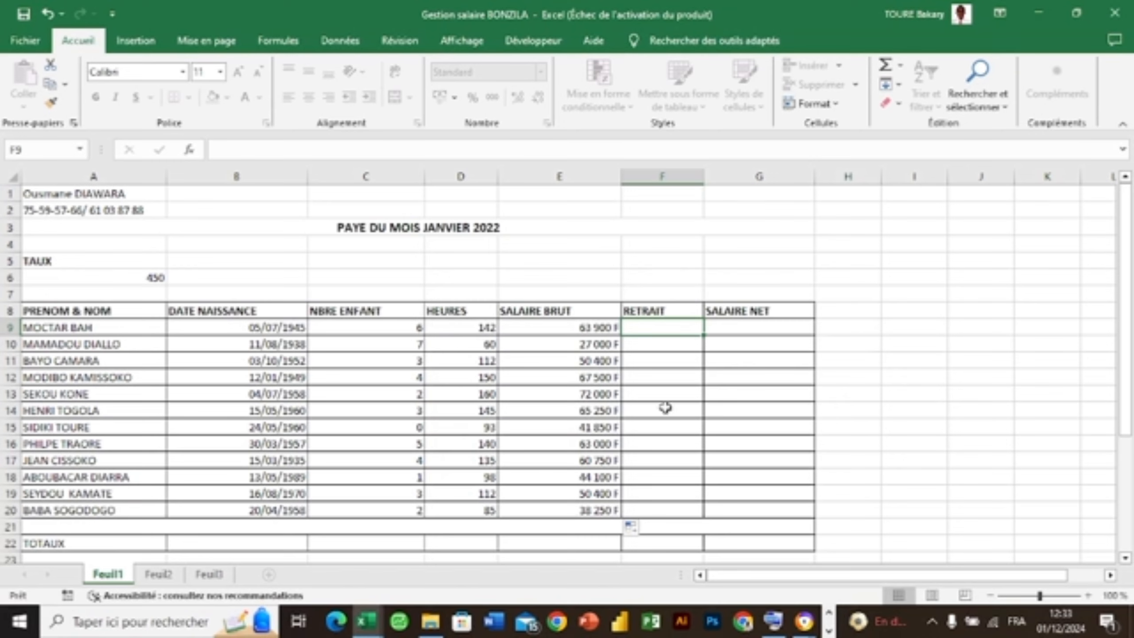
text(=)
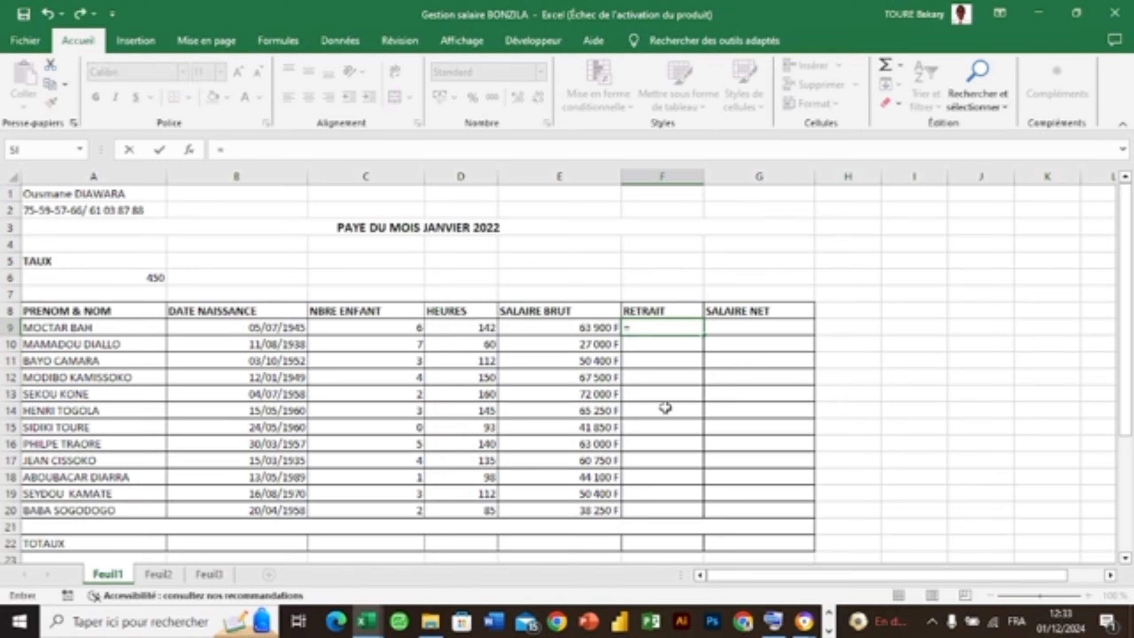
text(SI)
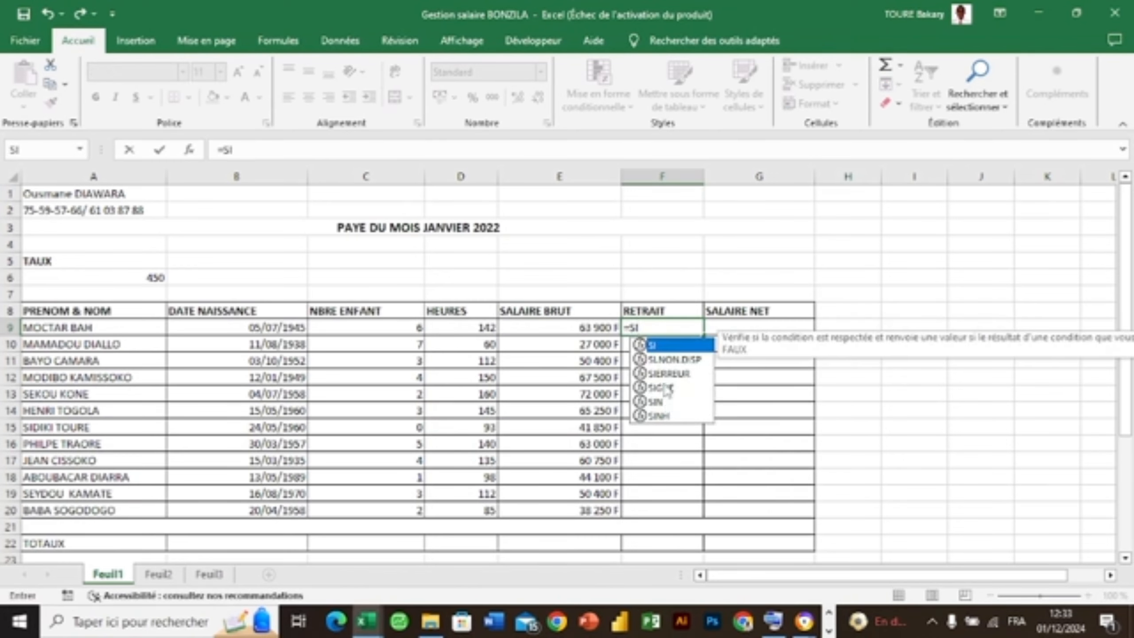
double_click(659, 351)
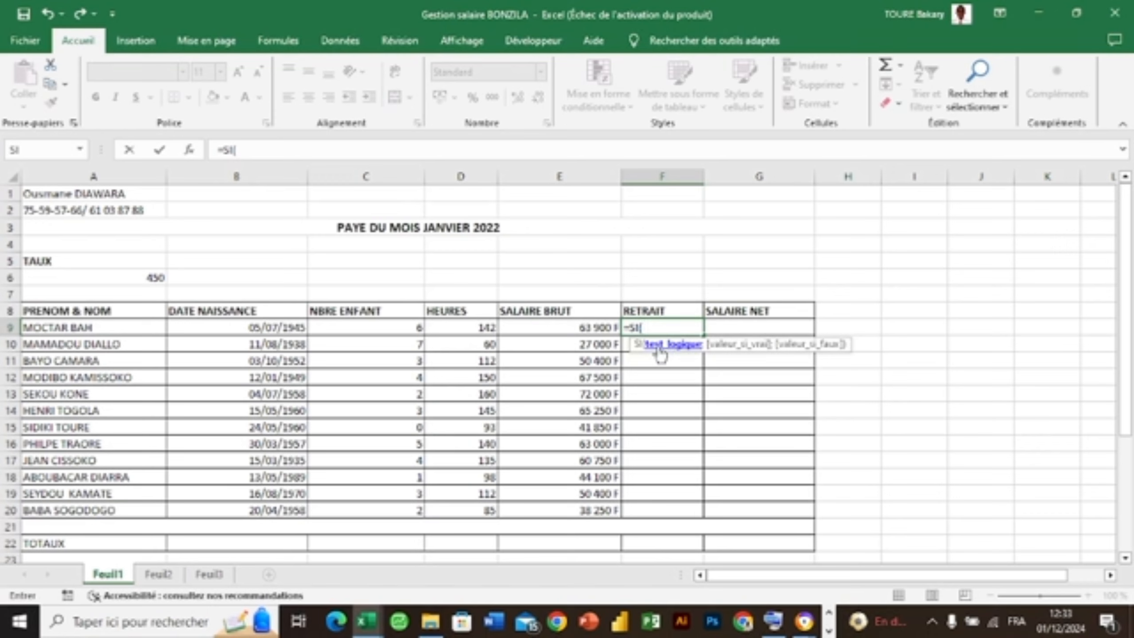
click(406, 328)
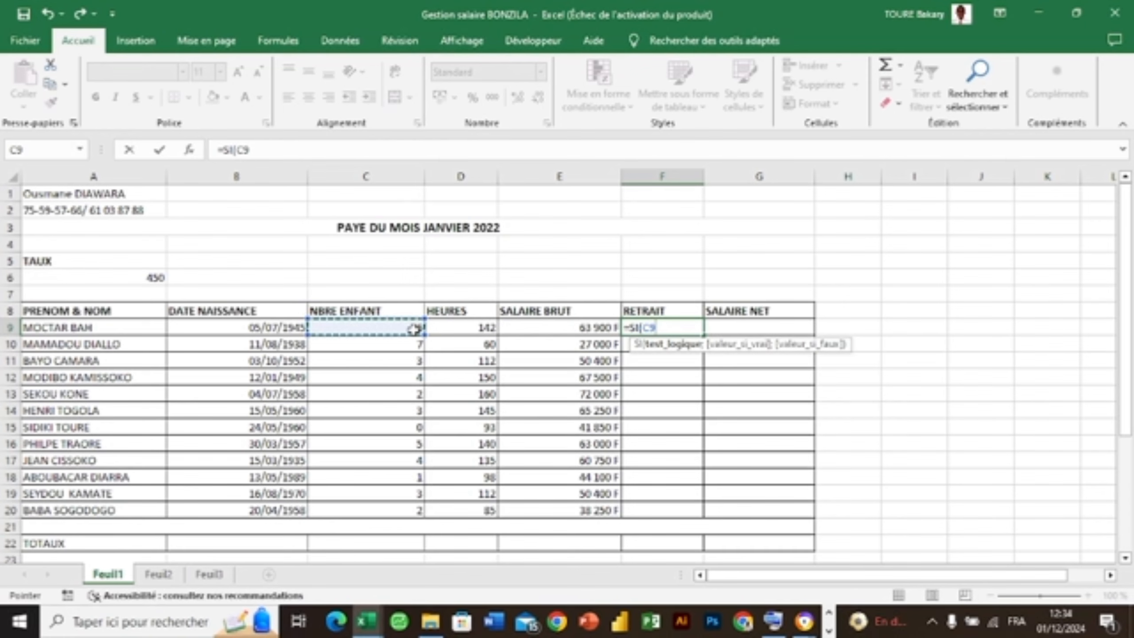
click(775, 625)
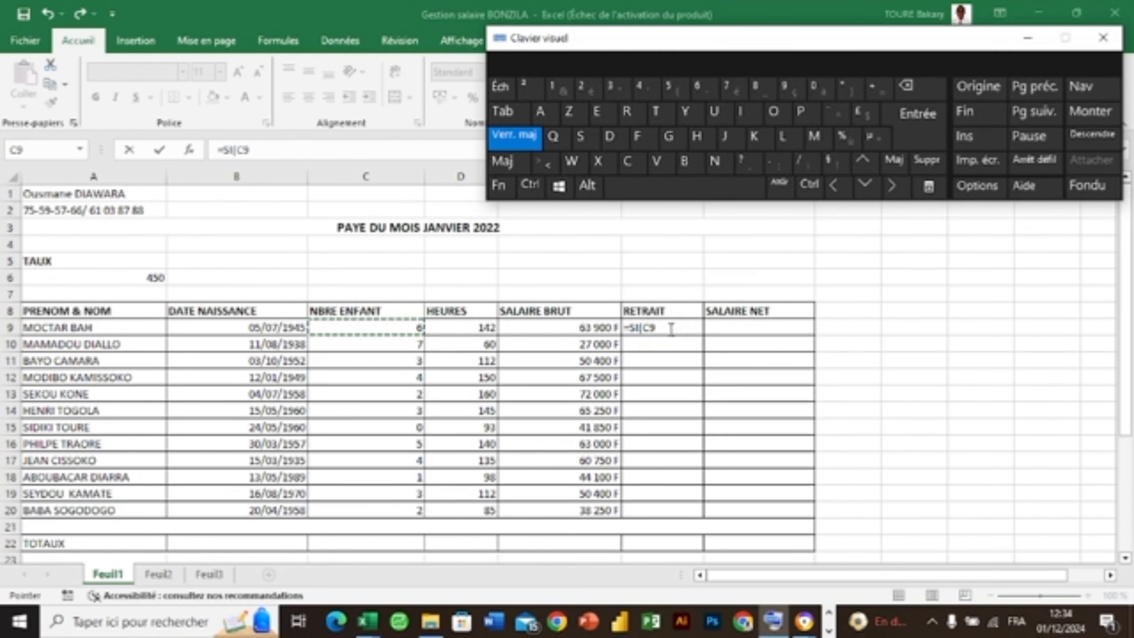
click(671, 328)
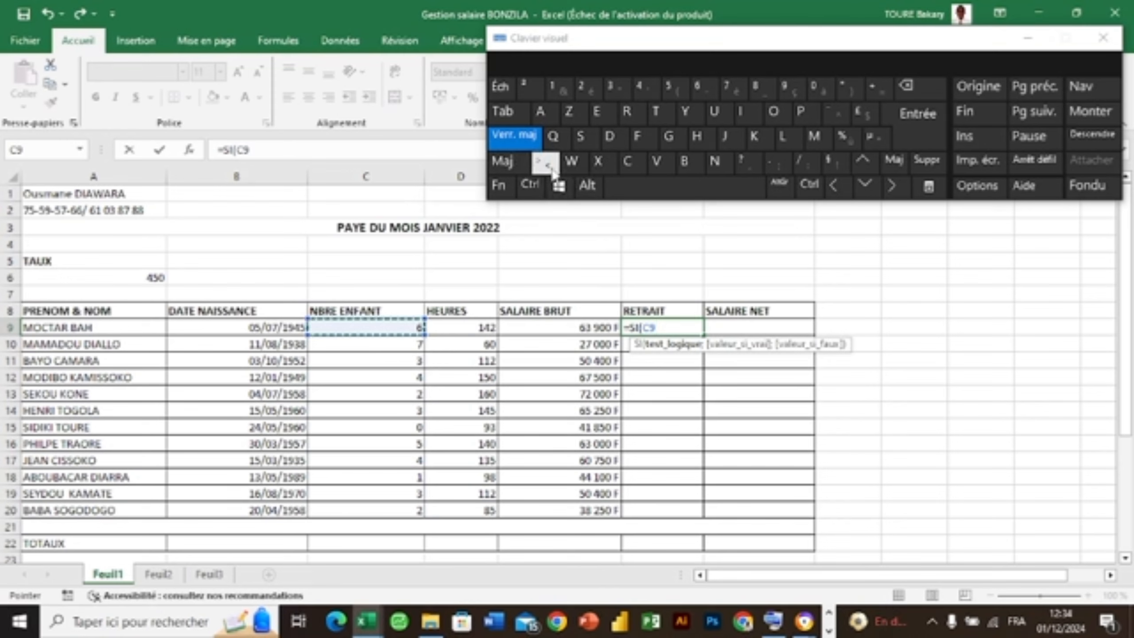
click(551, 169)
text(=)
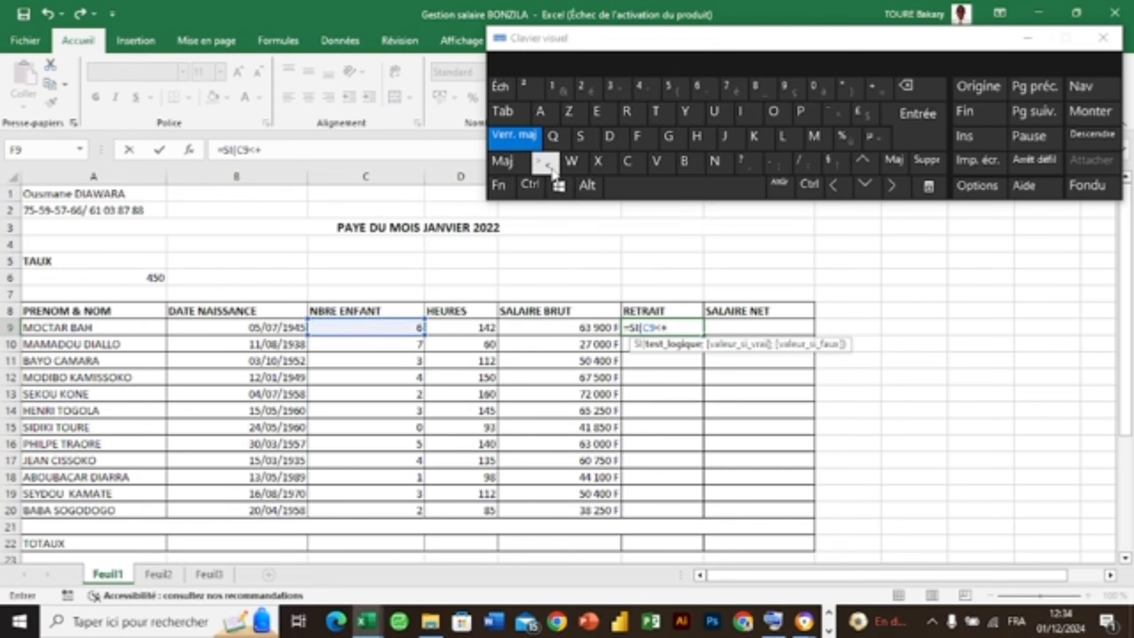
key(BackSpace)
key(Caps_Lock)
text(2)
key(Caps_Lock)
text(;)
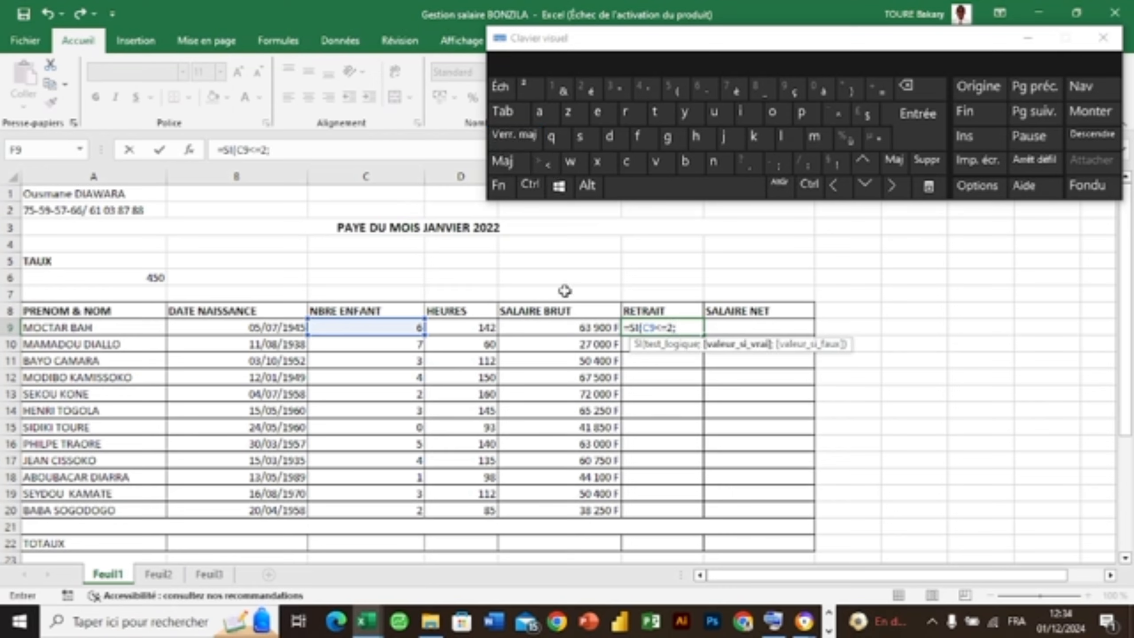
Step: Enter E9*0,17 as the value-if-true argument of the F9 formula, followed by a semicolon
click(575, 327)
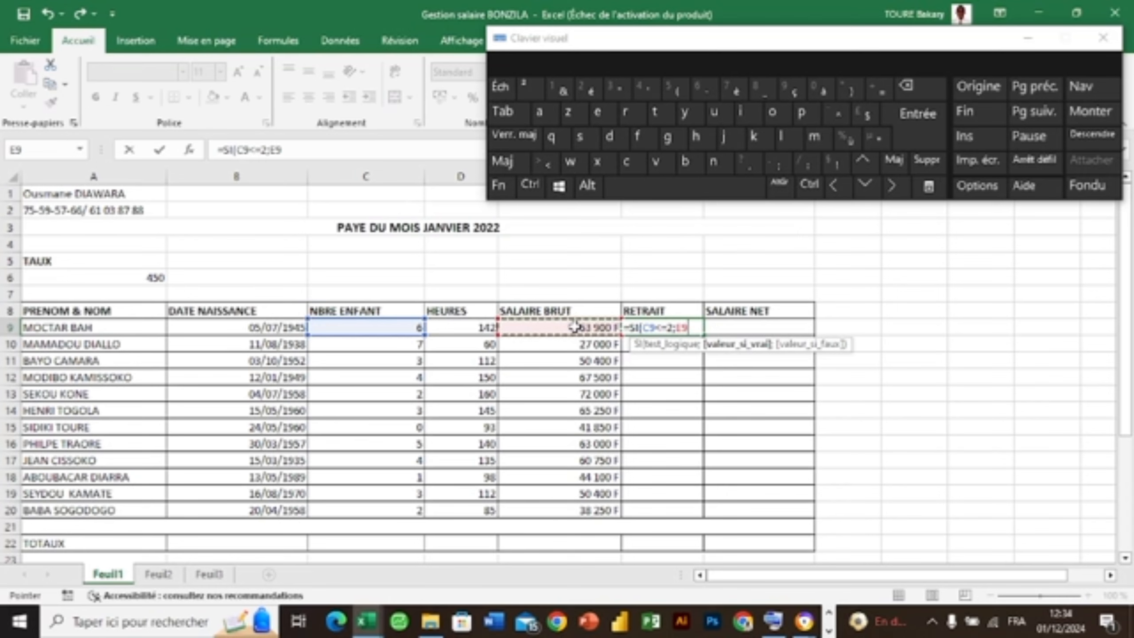
text(*)
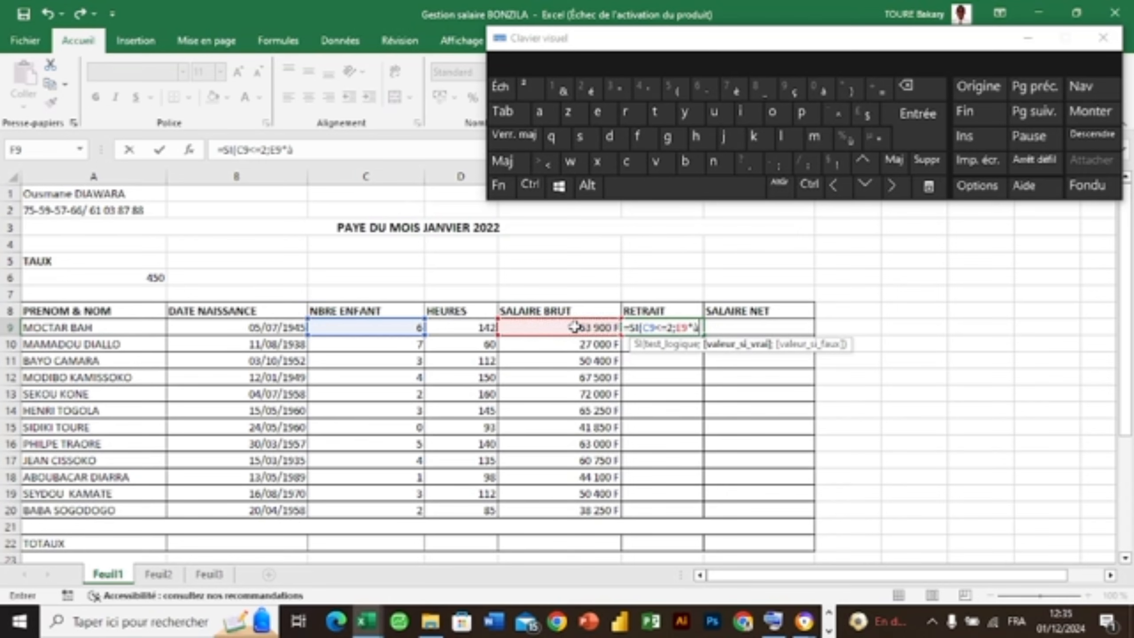
key(Caps_Lock)
text(0)
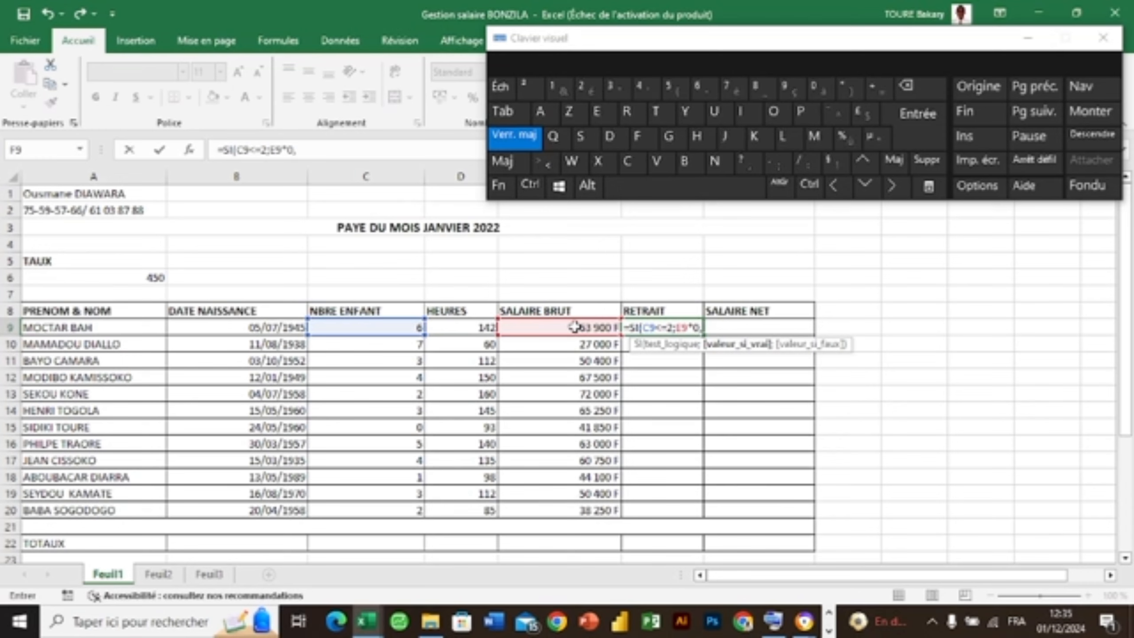
text(,17)
key(Caps_Lock)
text(;)
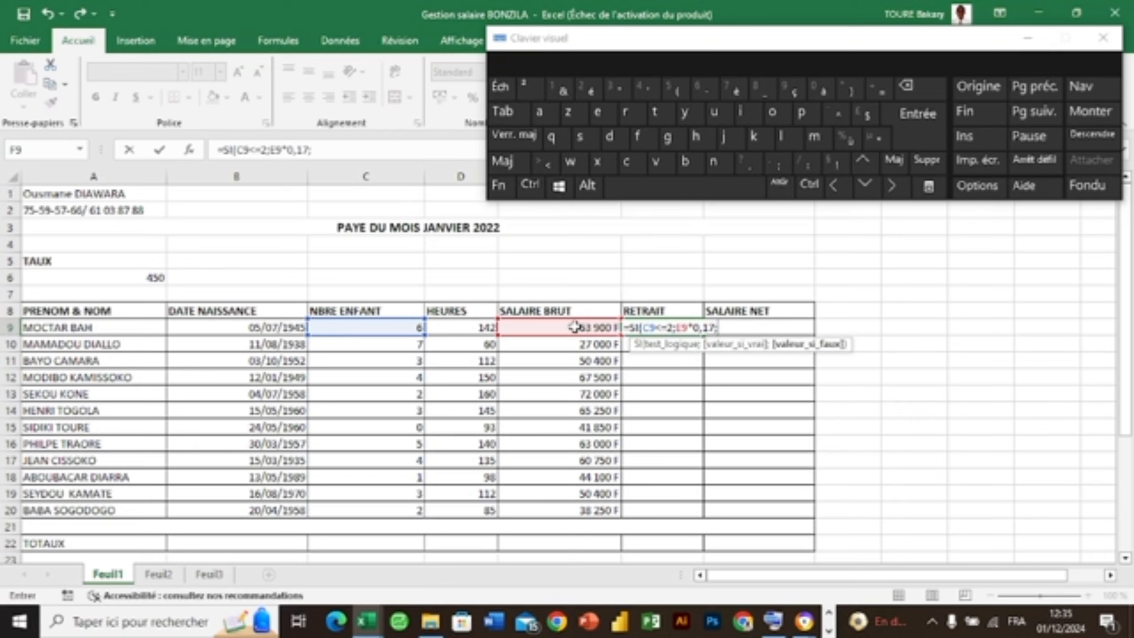
Step: Enter E9*0,12 as the value-if-false argument of the RETRAIT formula in F9
click(574, 328)
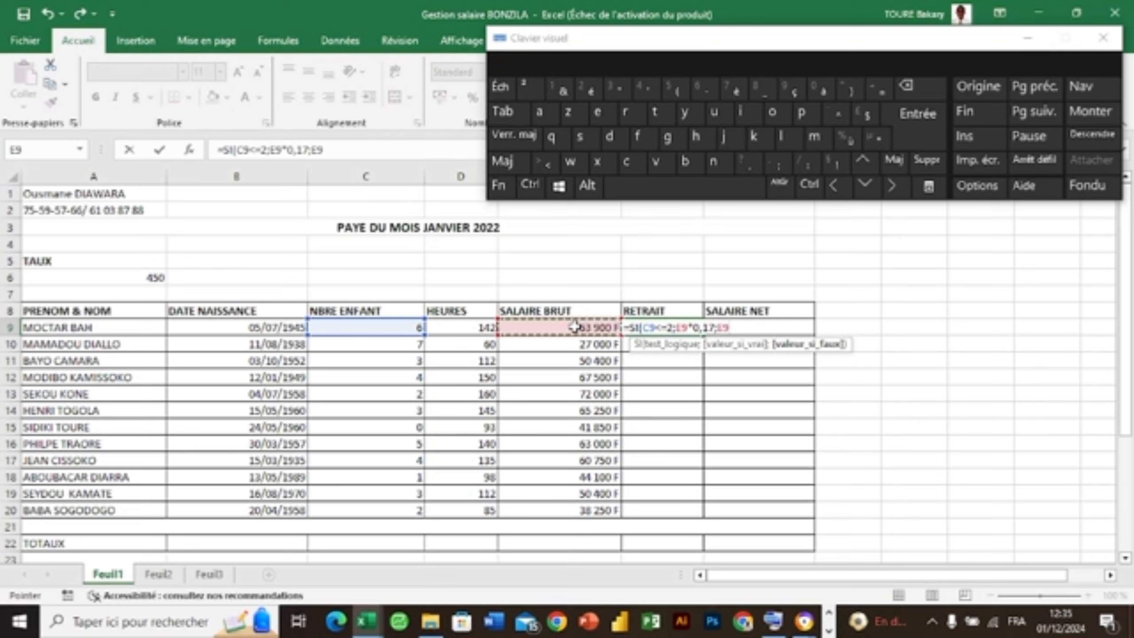
key(Caps_Lock)
text(0)
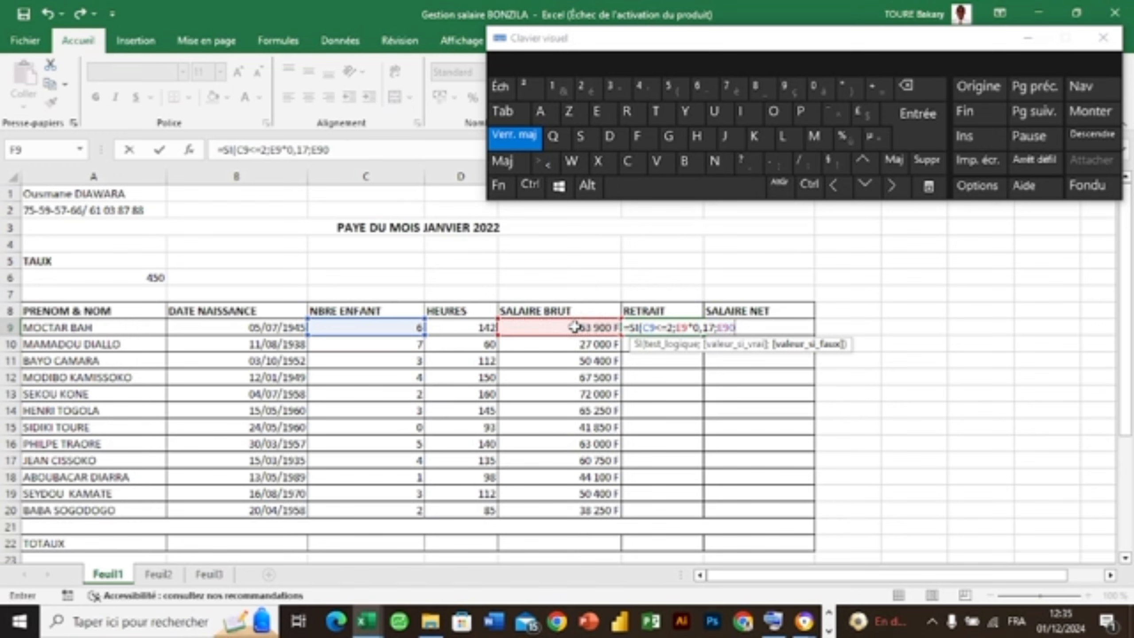
key(Caps_Lock)
key(BackSpace)
text(*)
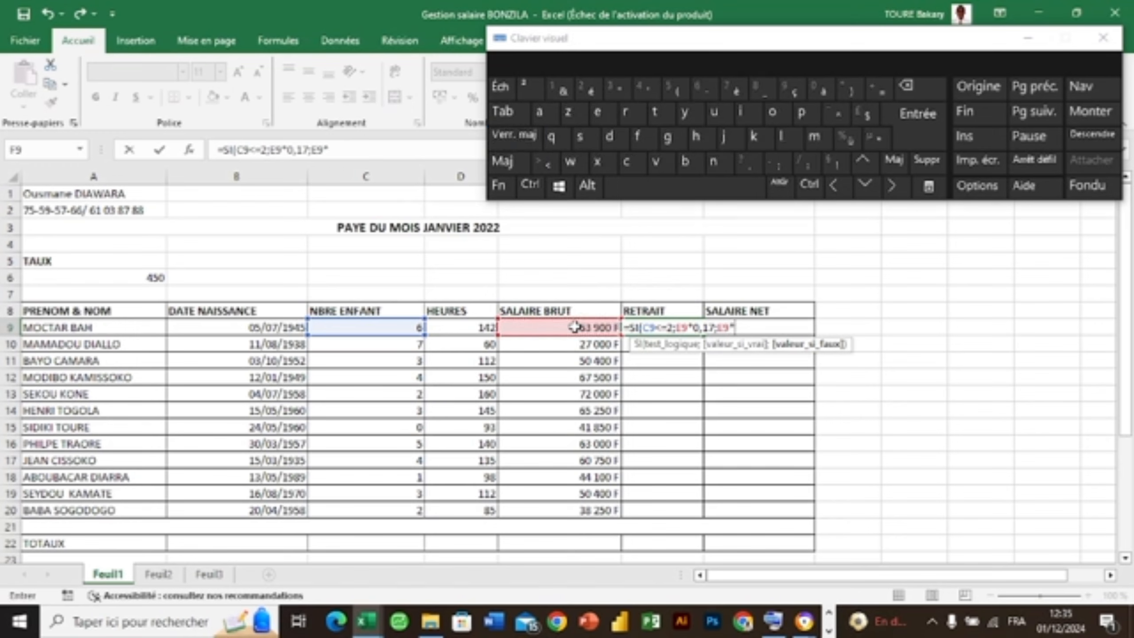
key(Caps_Lock)
key(Caps_Lock)
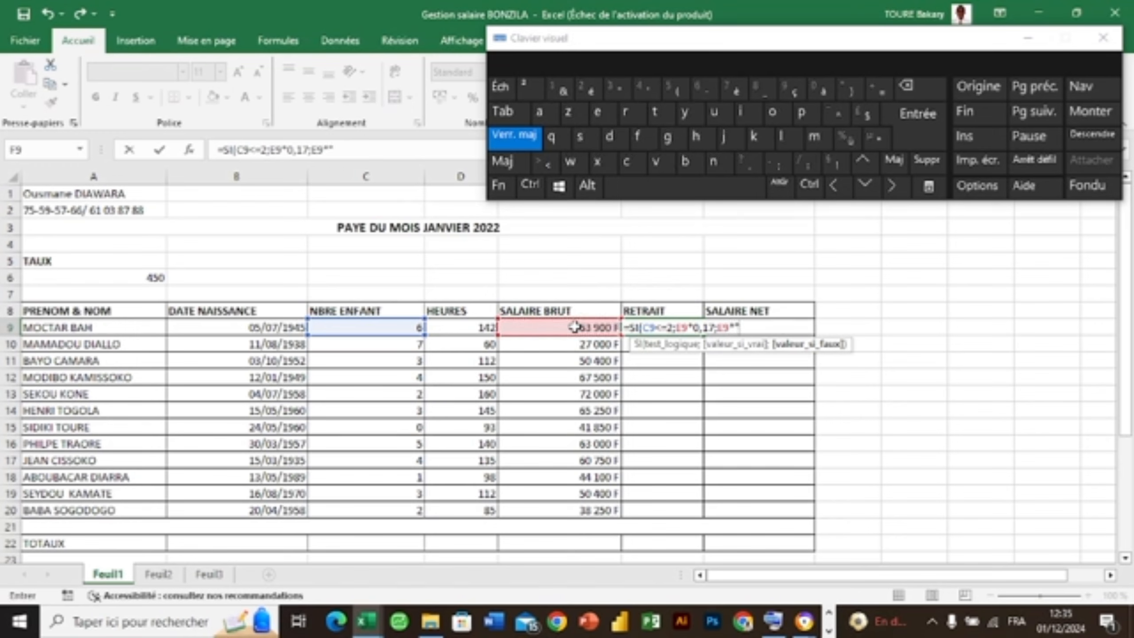
key(Caps_Lock)
text(0)
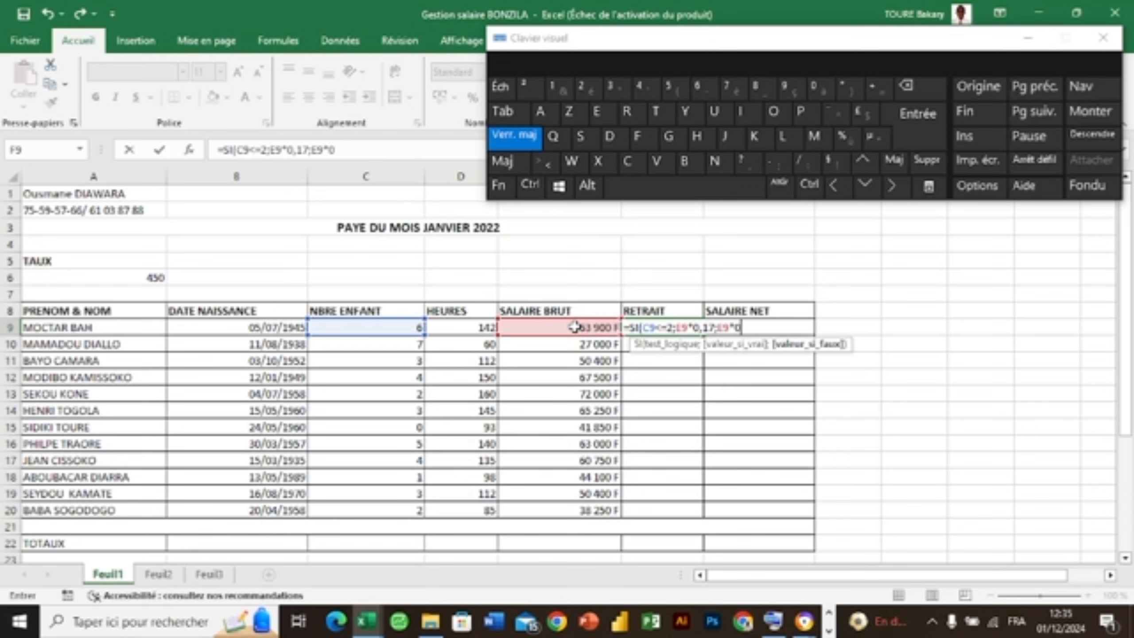
key(Caps_Lock)
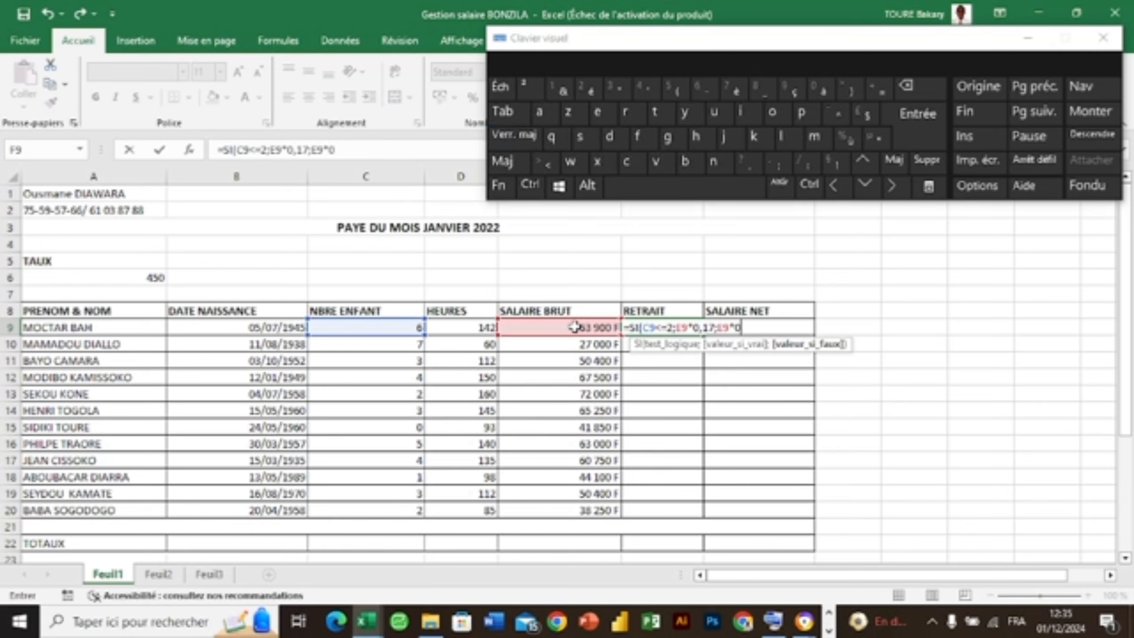
text(,)
key(Caps_Lock)
text(12)
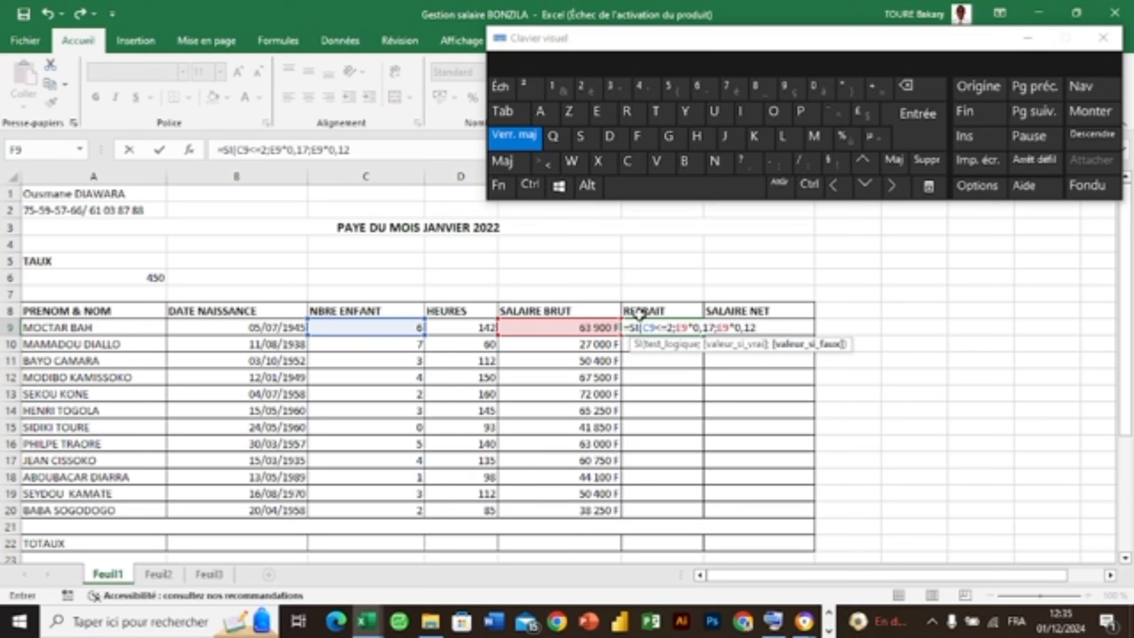
Step: Close and validate the SI formula in RETRAIT cell F9, giving =SI(C9<=2;E9*0,17;E9*0,12), and fill it down to F20
click(641, 327)
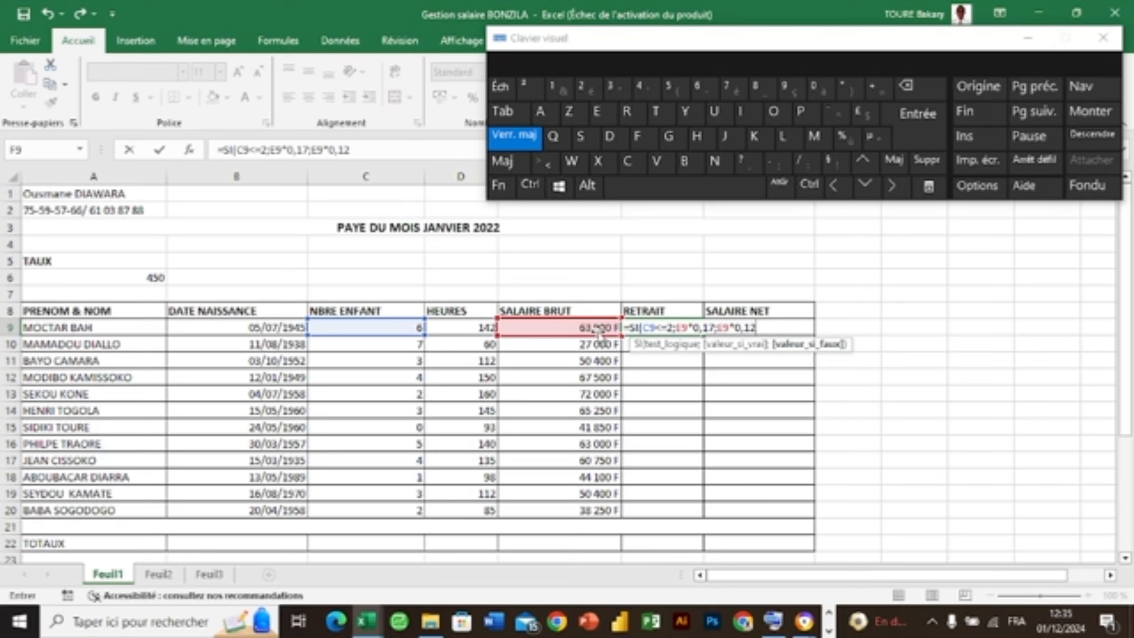
key(Caps_Lock)
text())
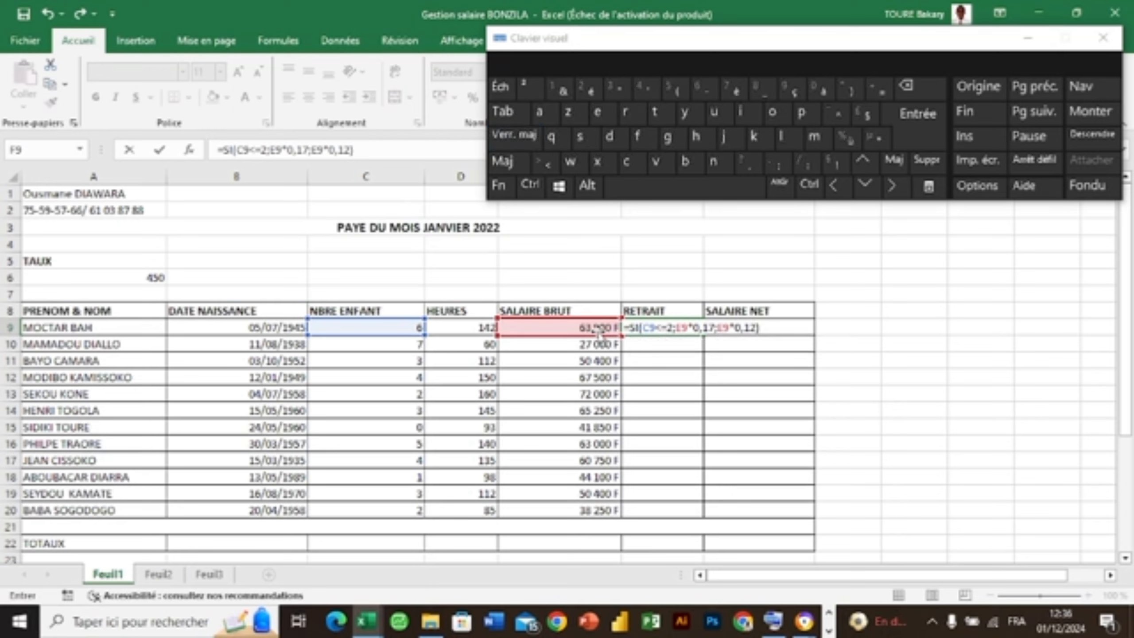
key(Return)
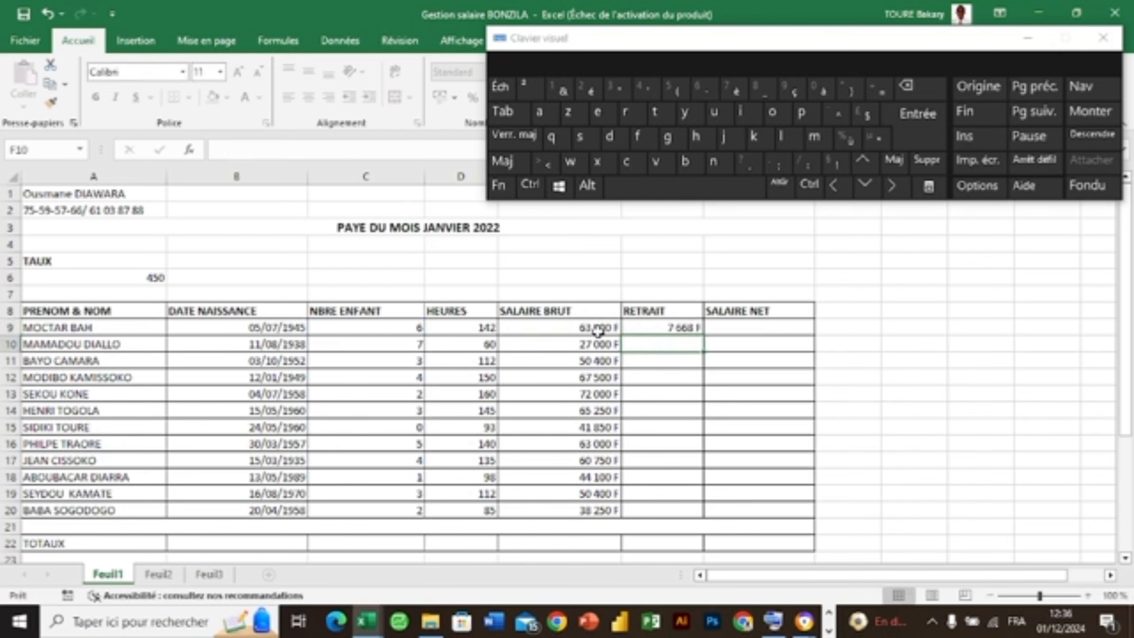
click(641, 326)
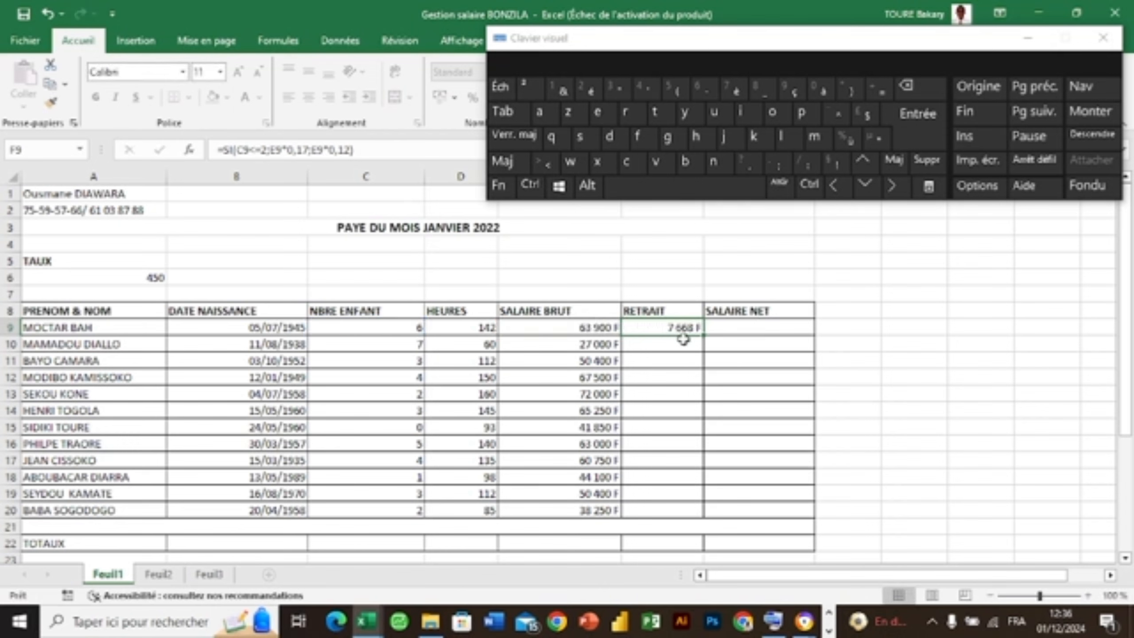
double_click(701, 334)
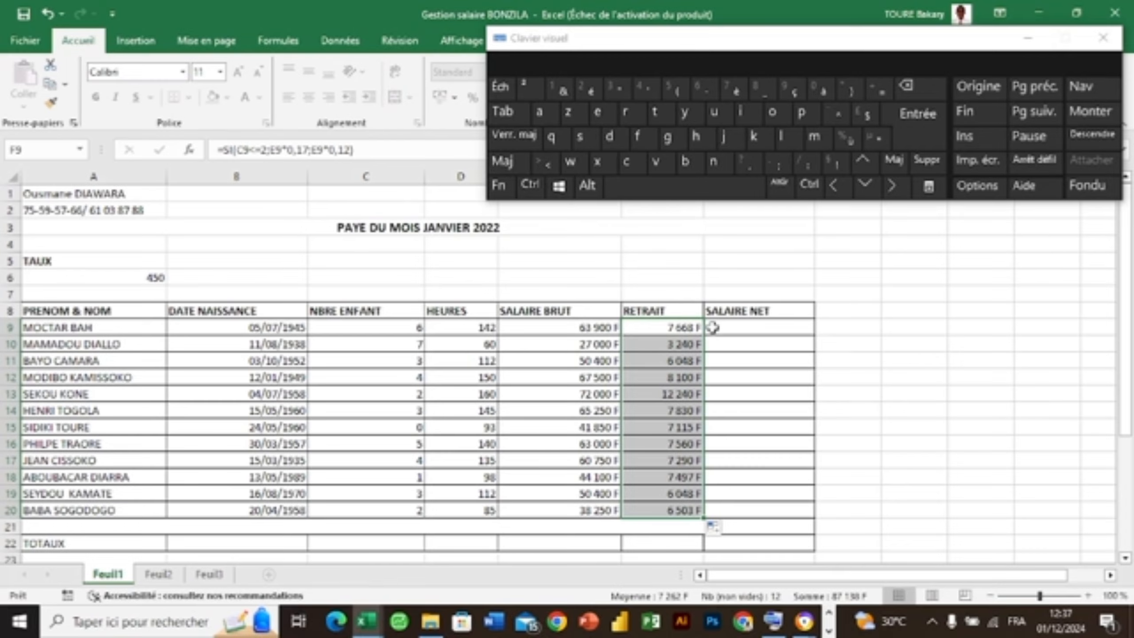
Step: Enter =E9-F9 in SALAIRE NET cell G9 to subtract the RETRAIT amount from the SALAIRE BRUT
click(715, 328)
drag(1123, 364, 1126, 475)
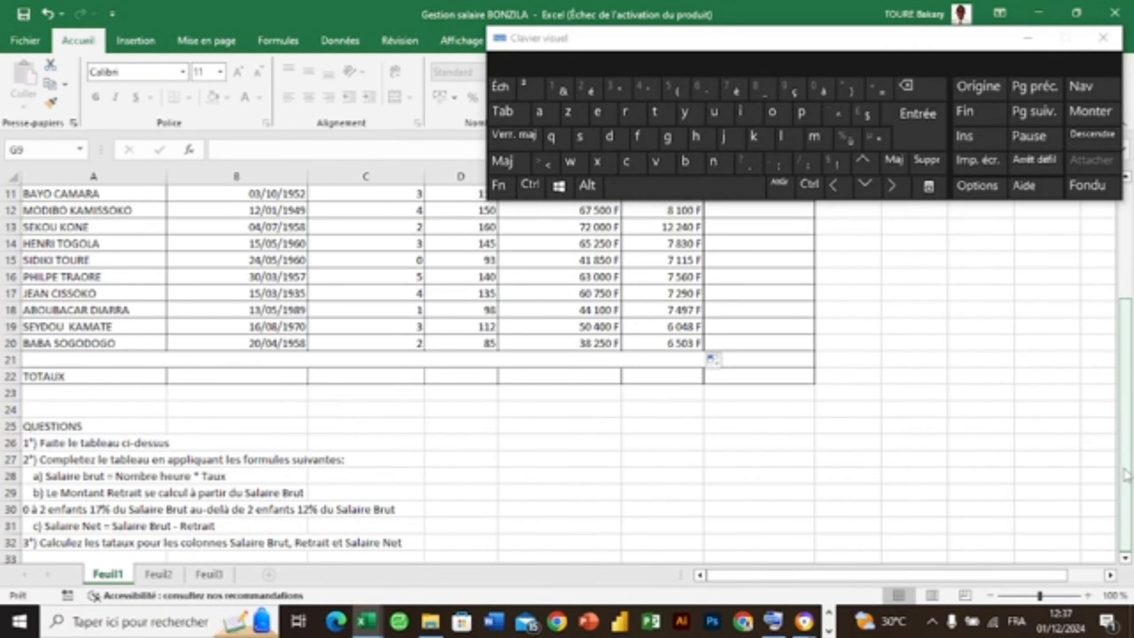
drag(1125, 474, 1121, 409)
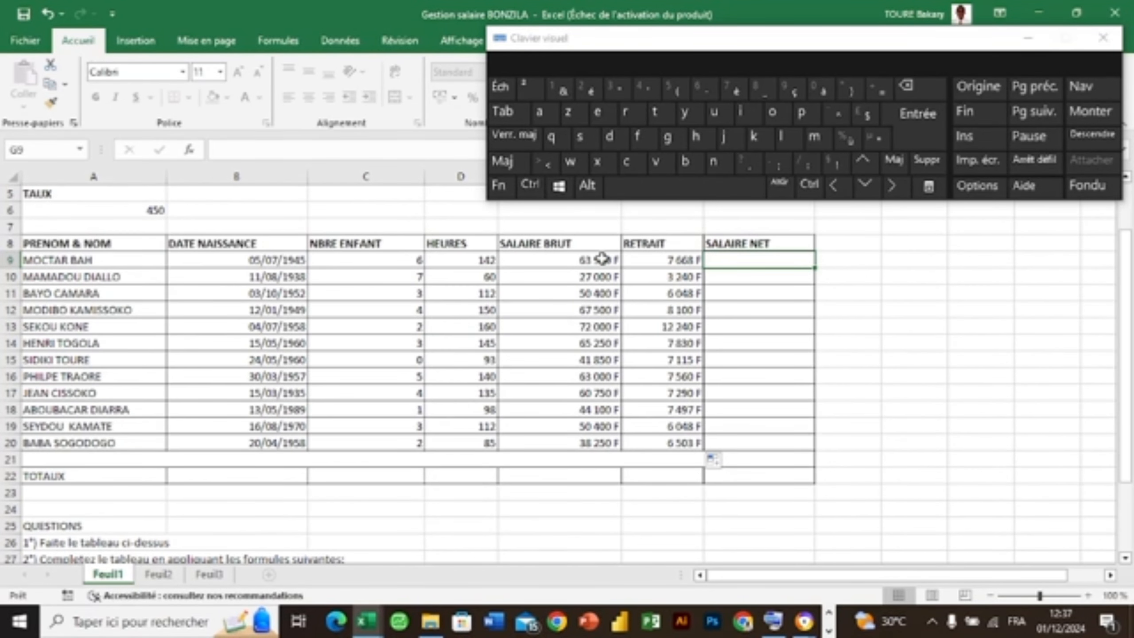
click(602, 258)
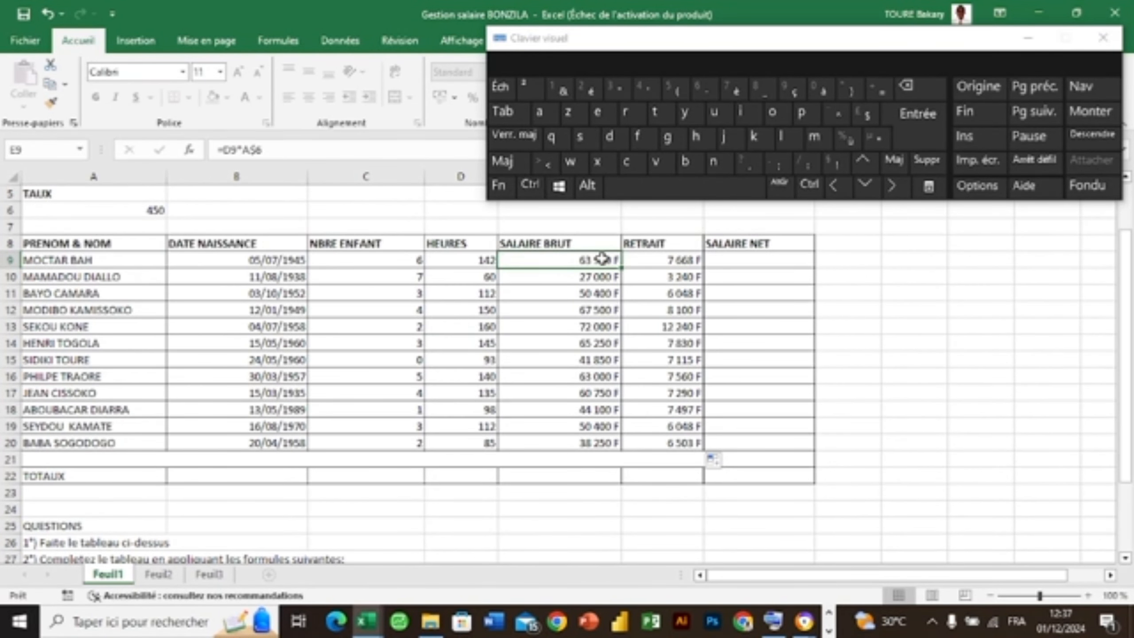
click(639, 257)
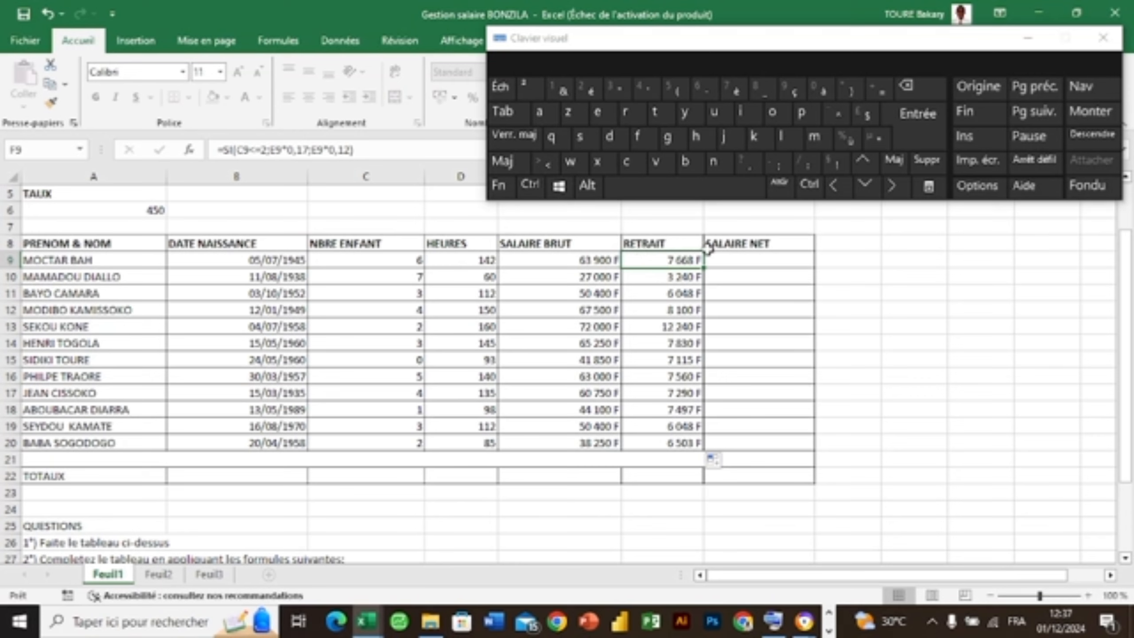
click(727, 258)
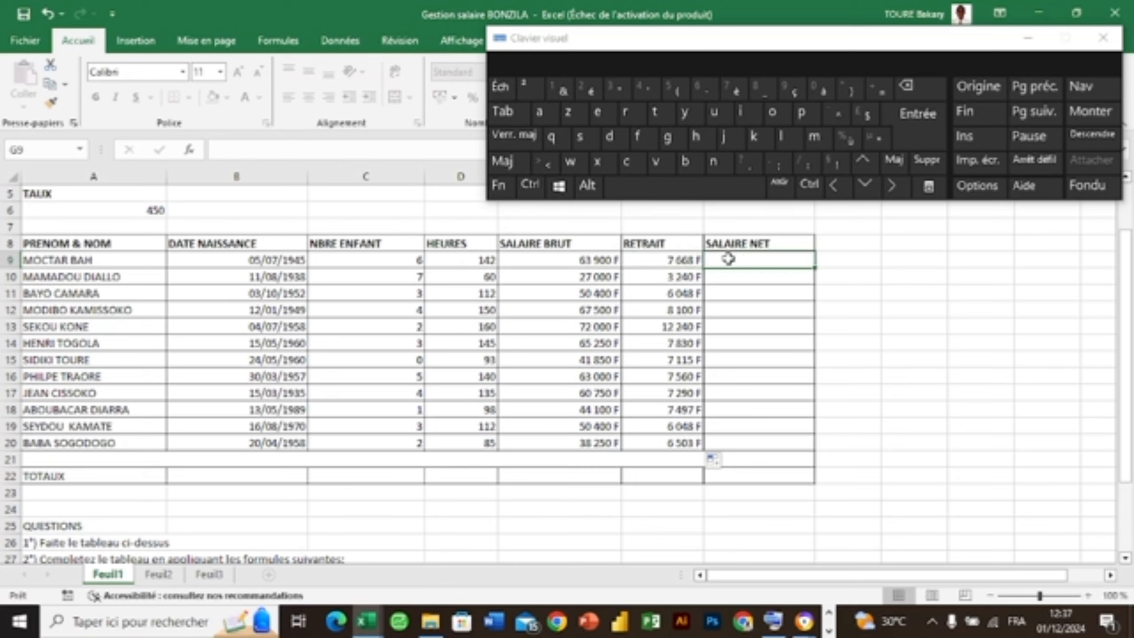
text(=)
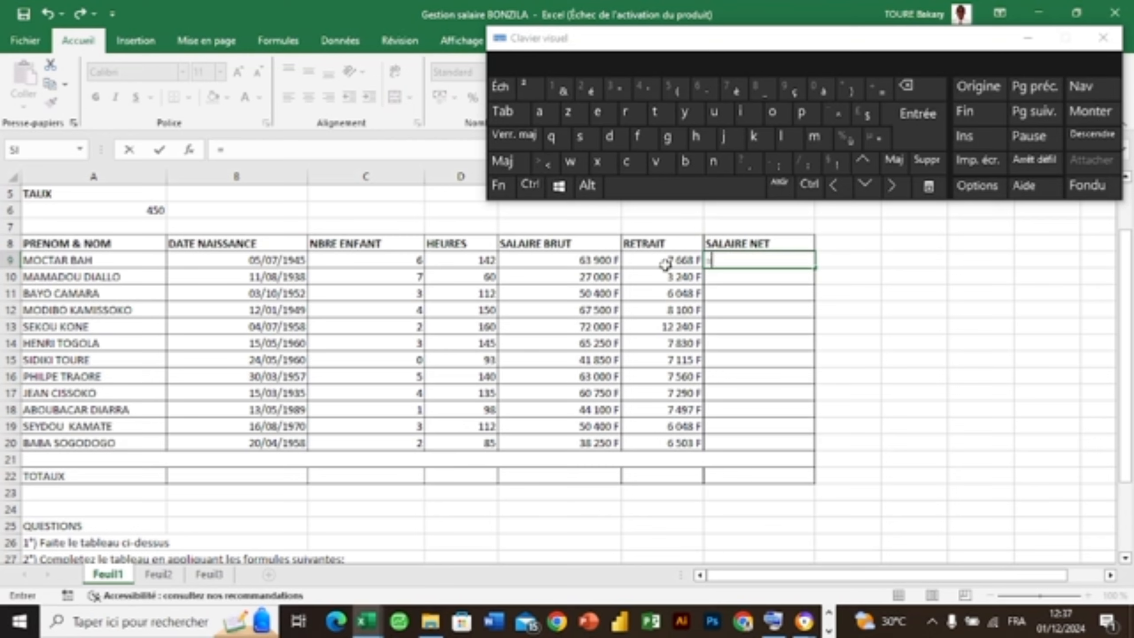
click(608, 263)
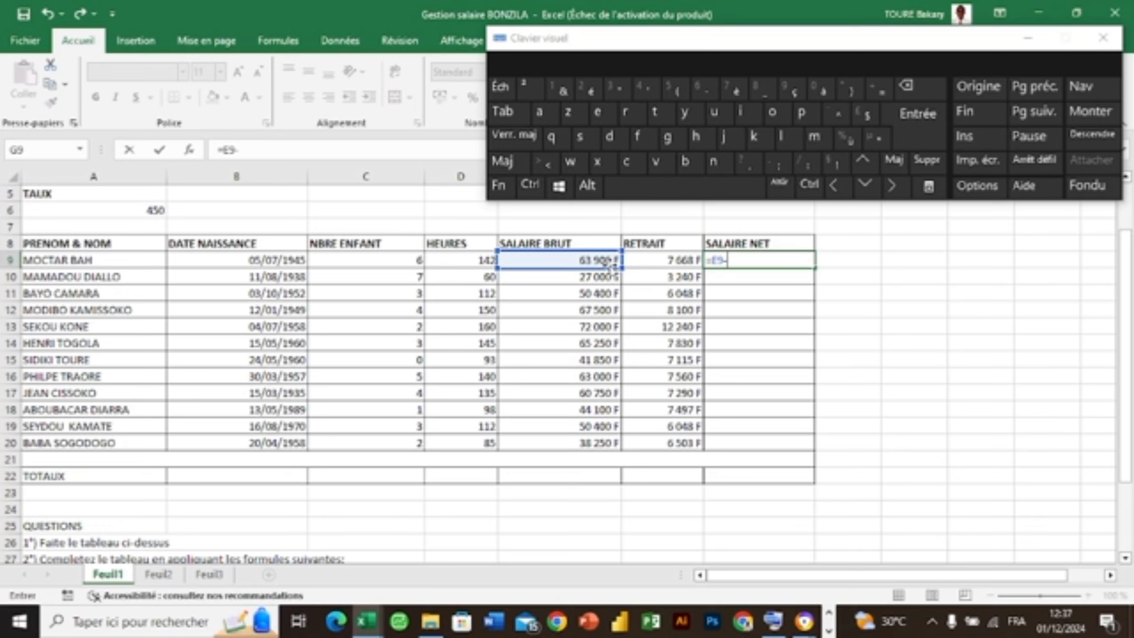
text(-)
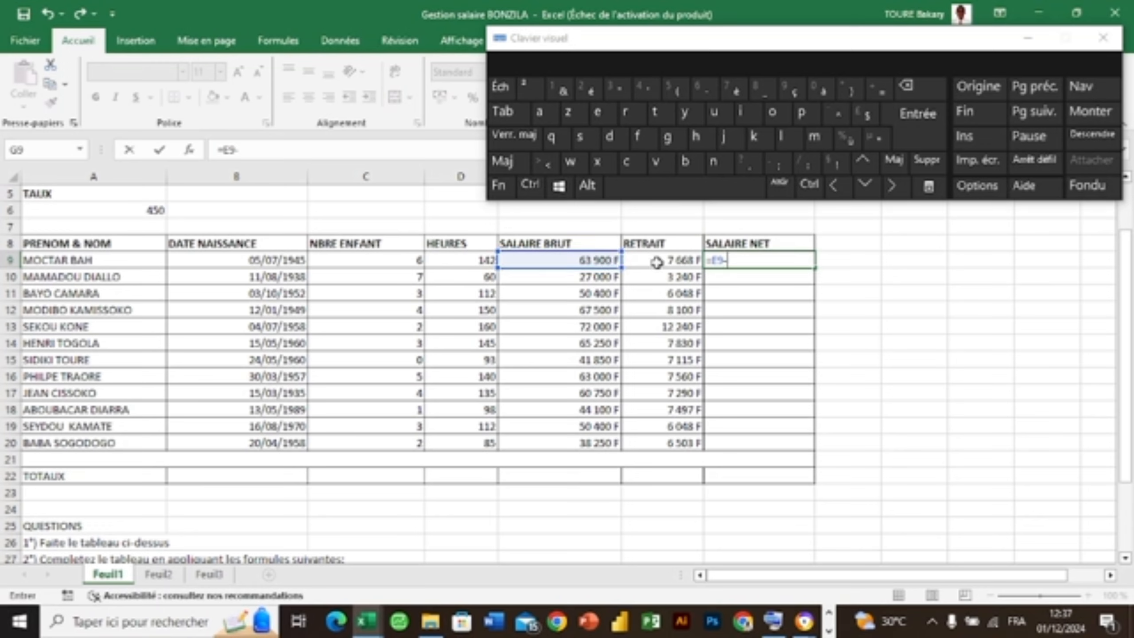
click(656, 262)
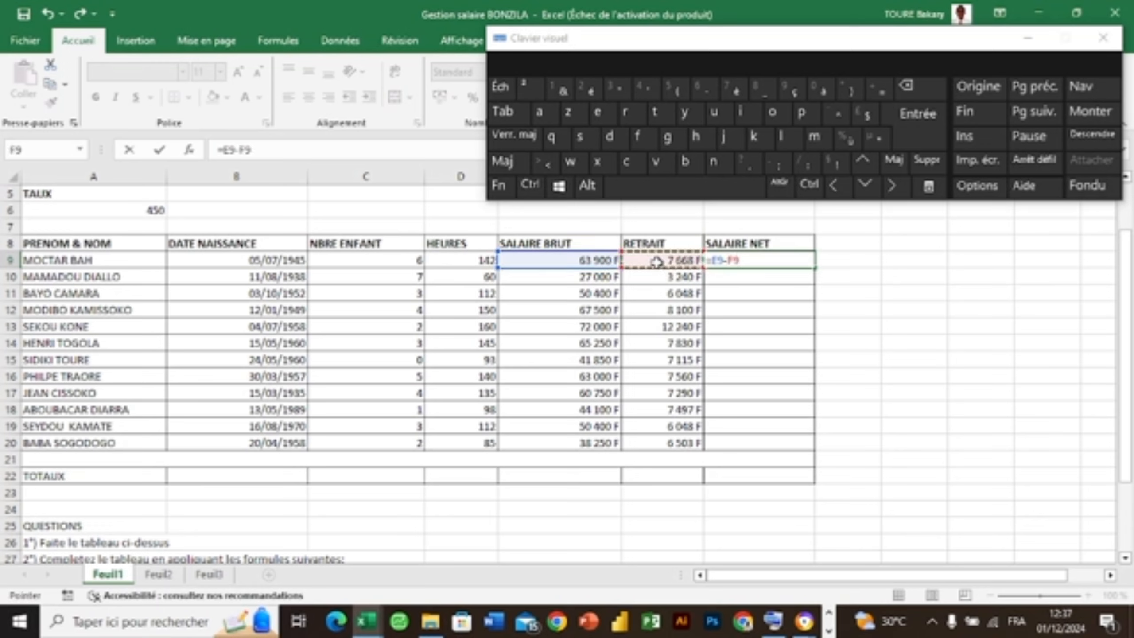
key(Return)
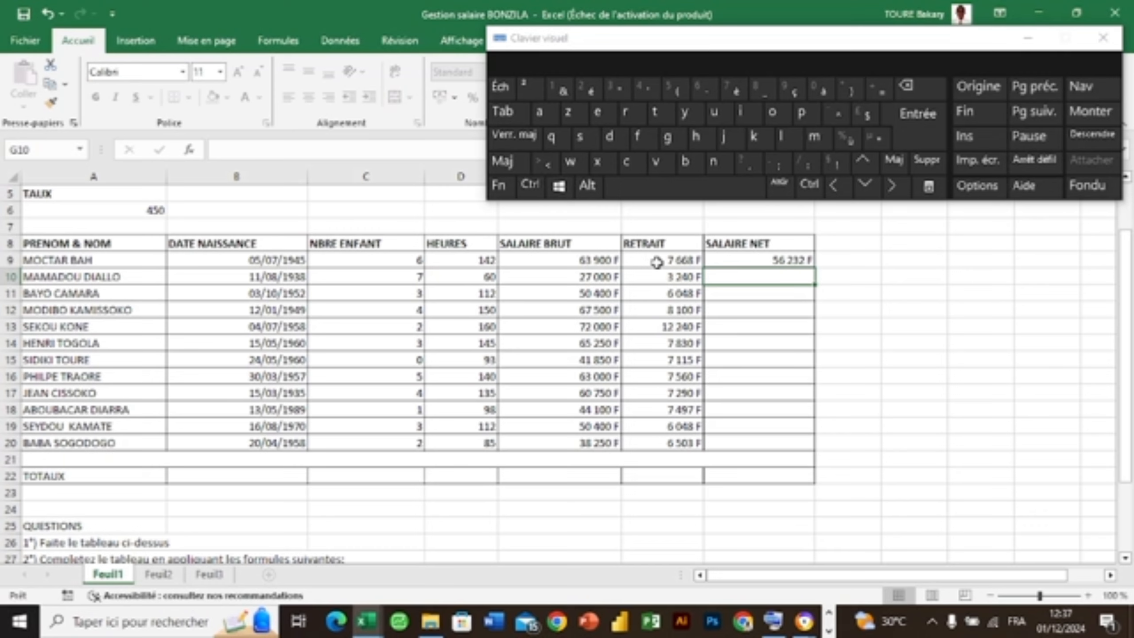
Step: Review the SALAIRE NET formula in G9 and fill it down to G20
click(793, 260)
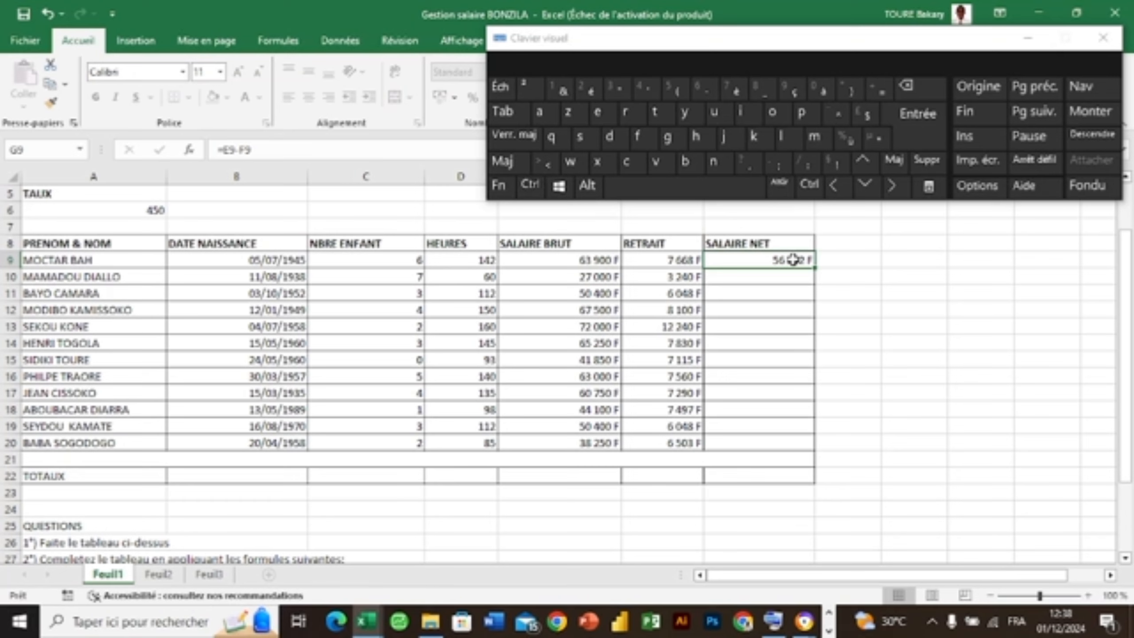
double_click(793, 259)
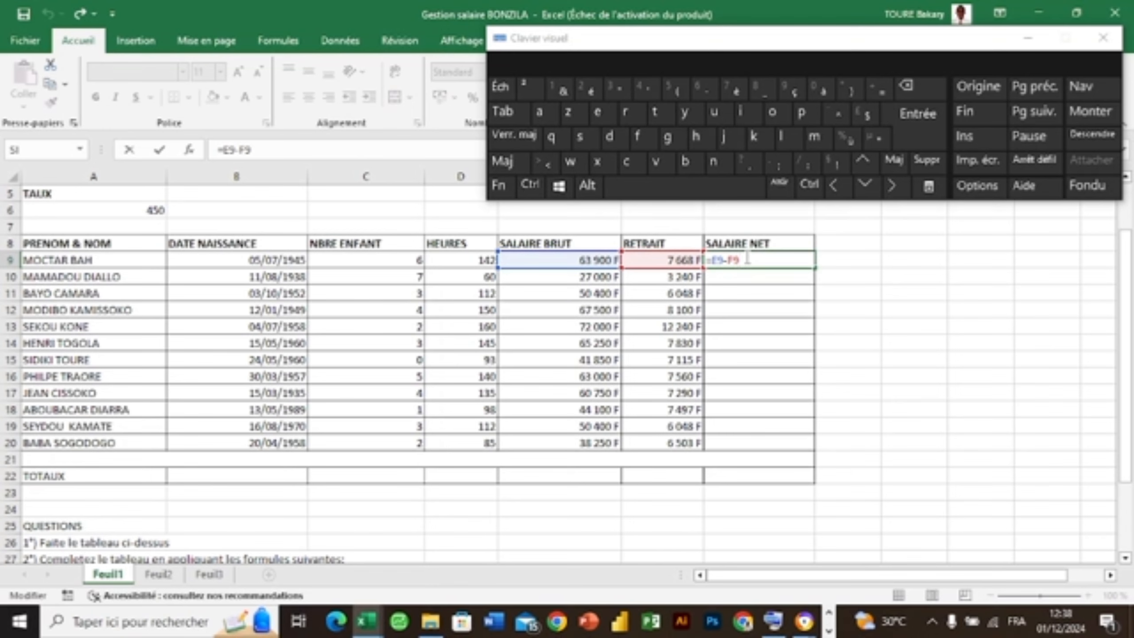
key(Return)
click(792, 261)
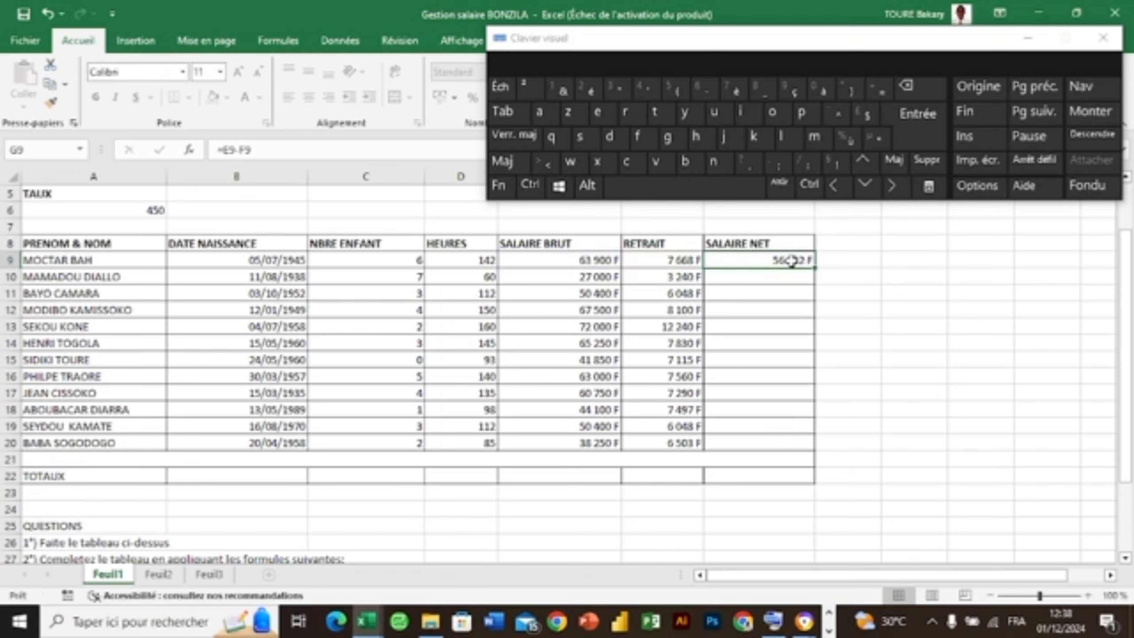
double_click(814, 266)
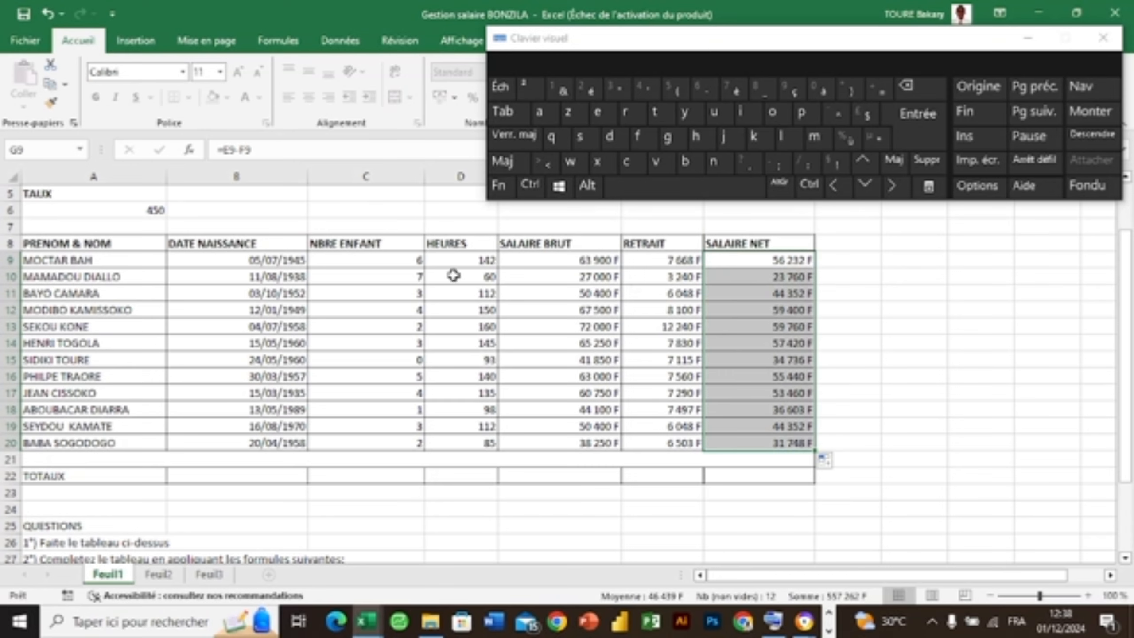
click(833, 299)
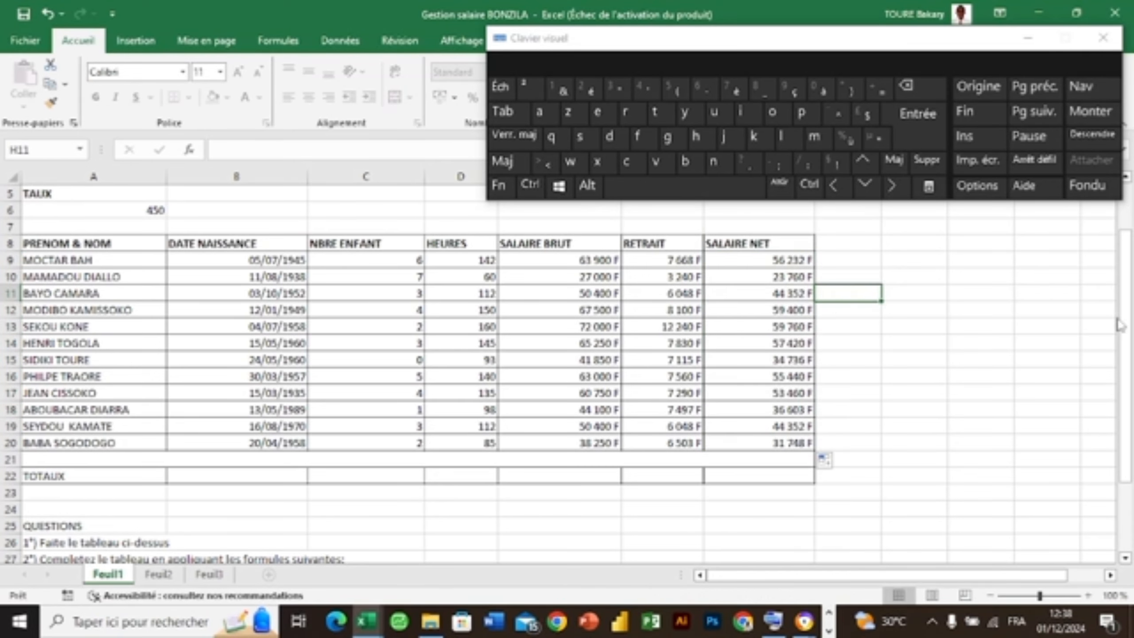
Step: Total the SALAIRE BRUT column in TOTAUX cell E22 with =SOMME(E9:E20), extending the range from its first cell to its last
drag(1122, 325, 1127, 401)
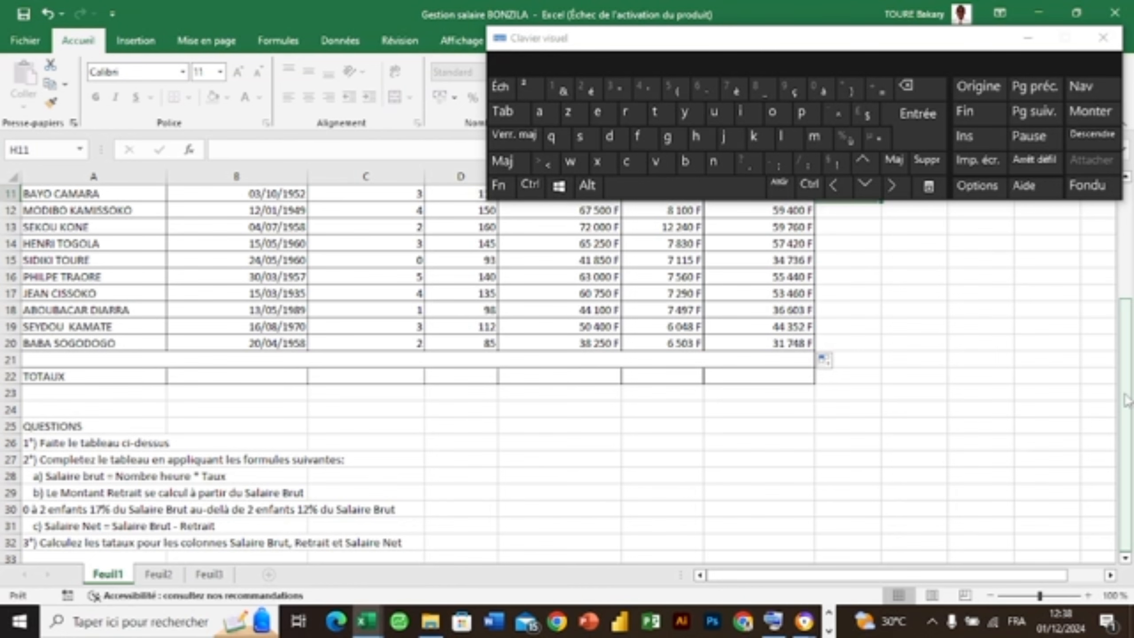
drag(1127, 401, 1127, 286)
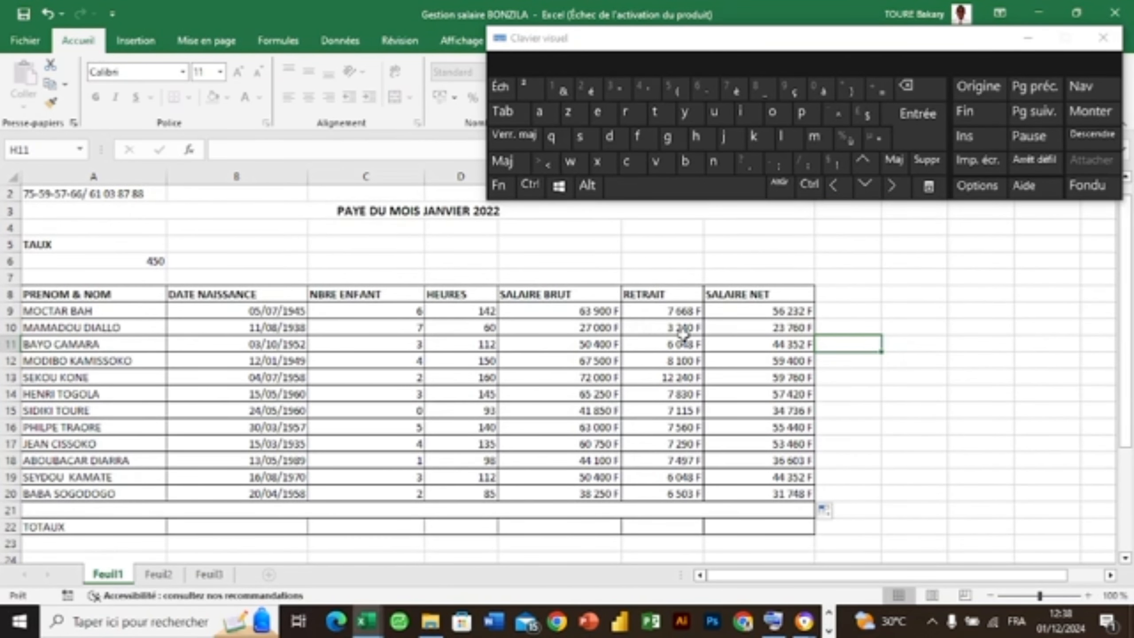
click(521, 529)
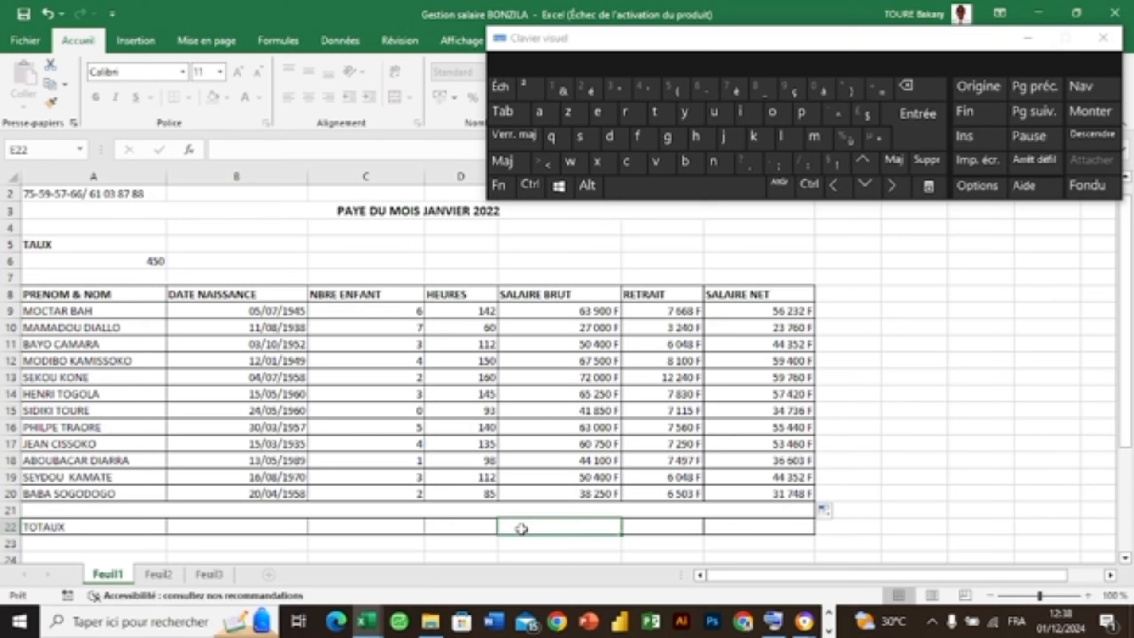
text(=)
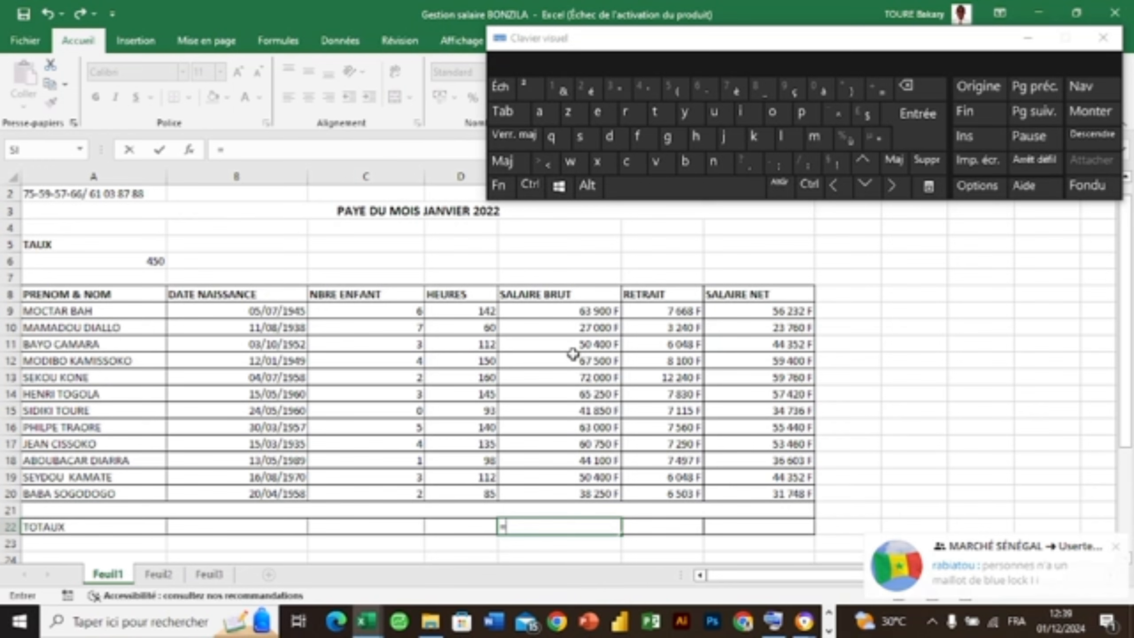
text(som)
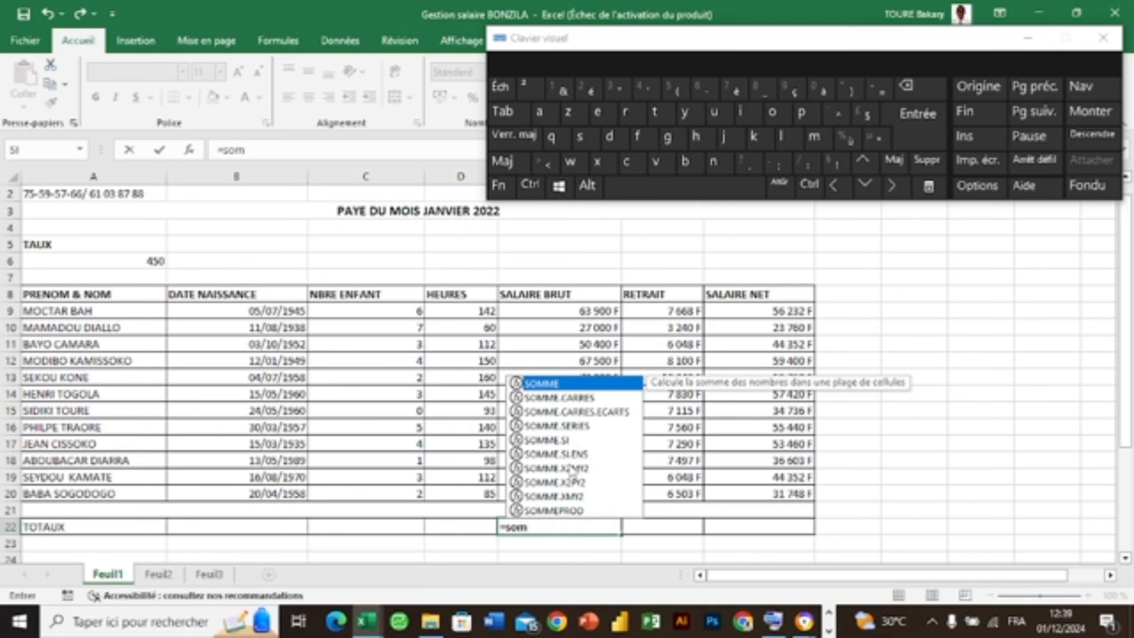
double_click(571, 389)
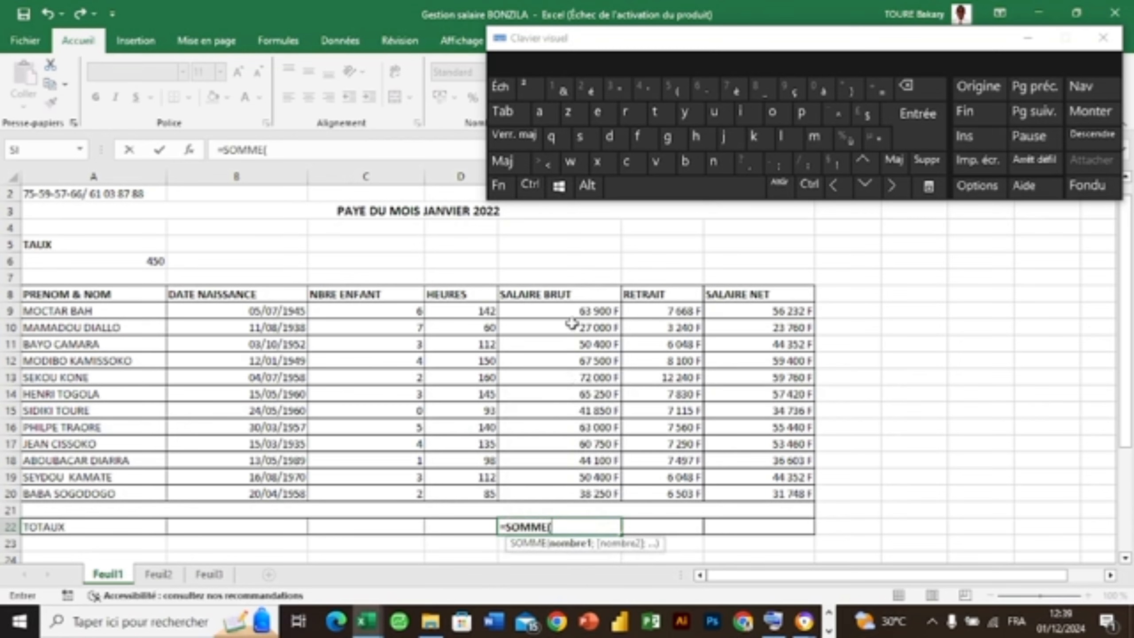
click(571, 312)
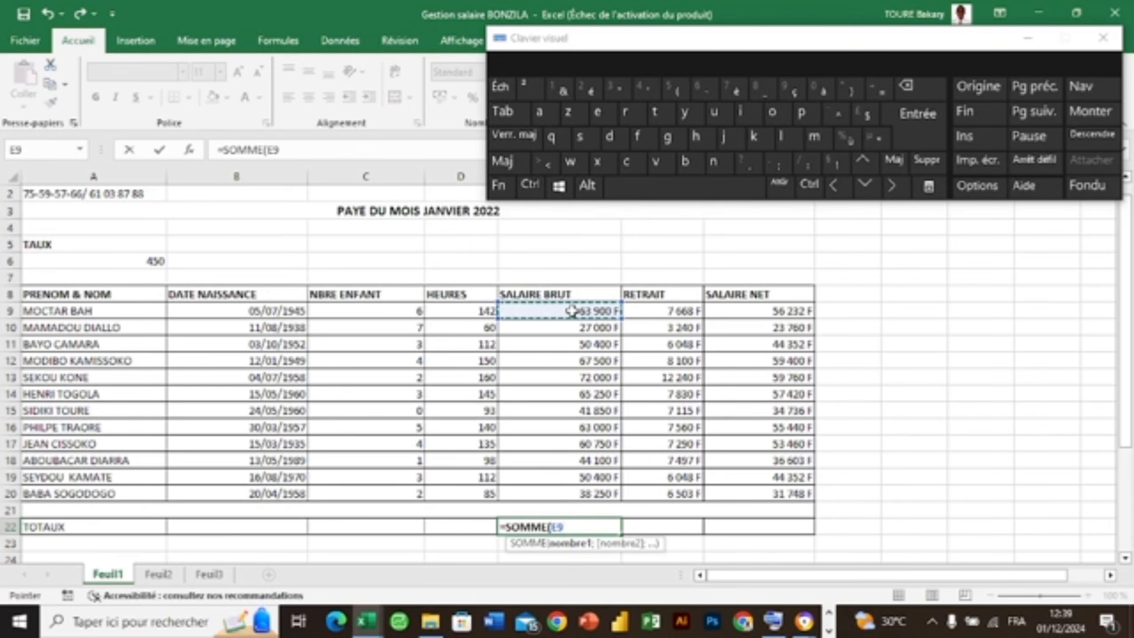
key(F8)
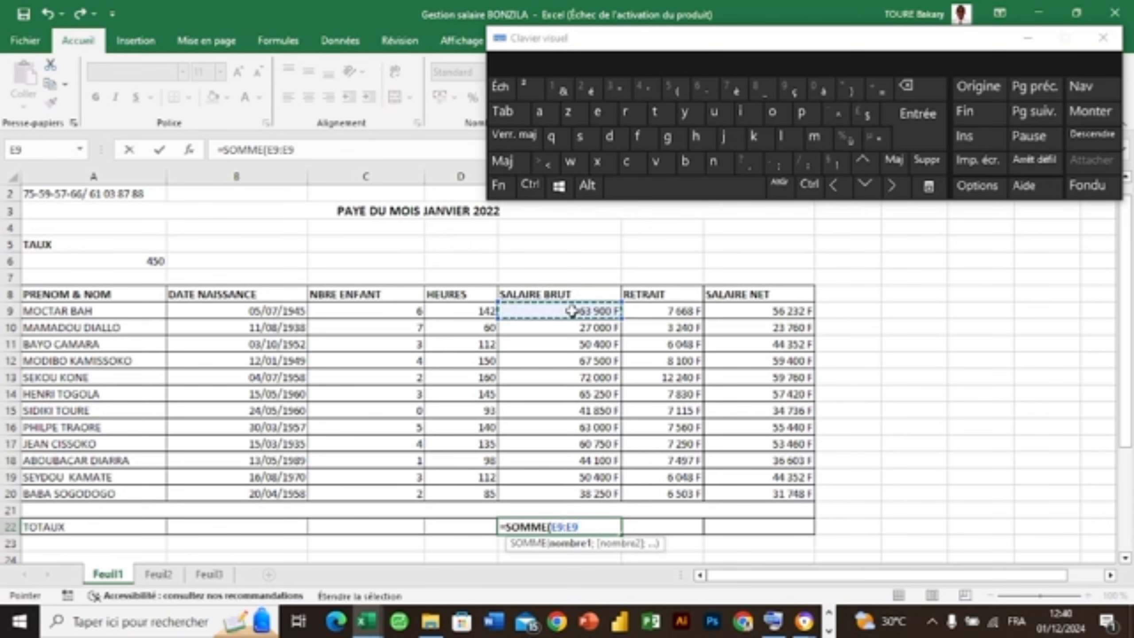
click(597, 488)
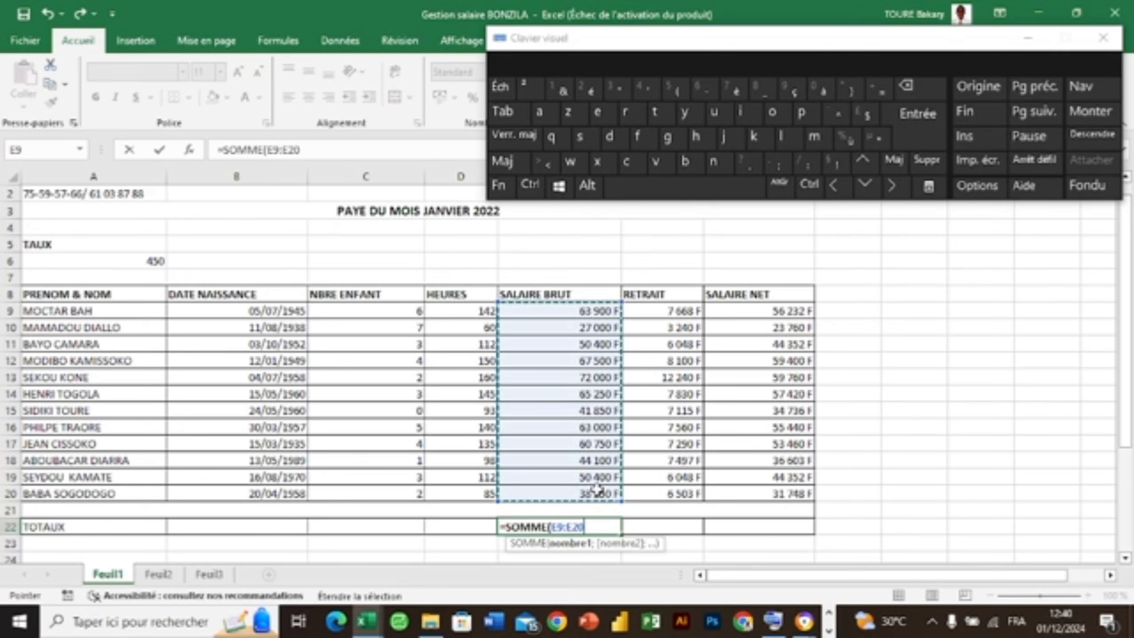
text())
key(Return)
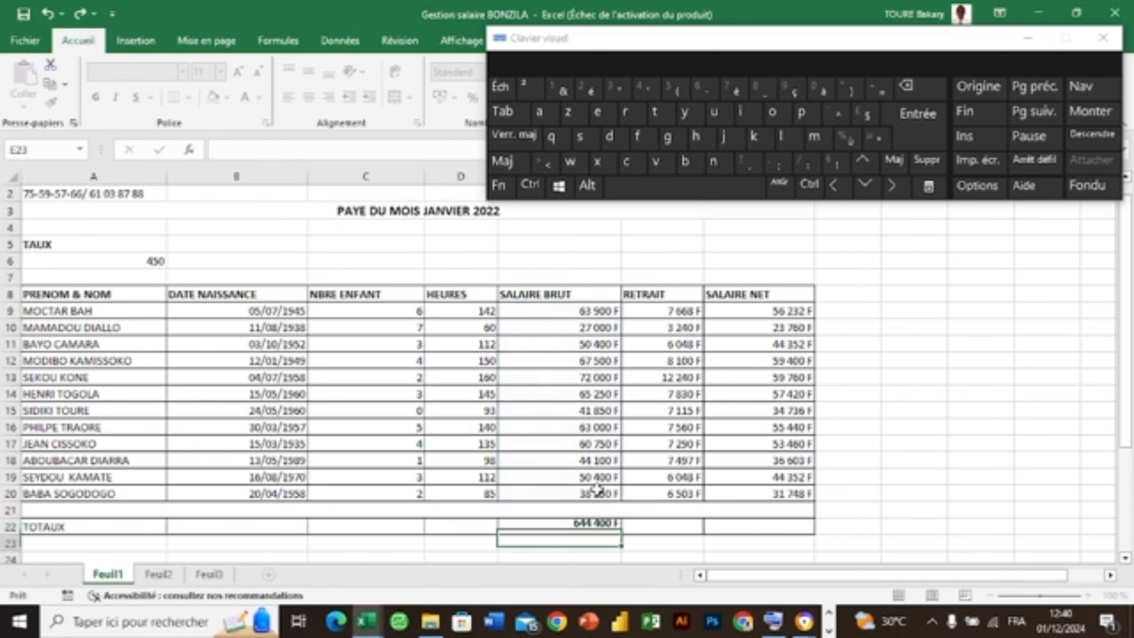
Step: Clear the SALAIRE BRUT total in E22 and re-enter it with the SOMME function as =SOMME(E9:E20)
click(594, 526)
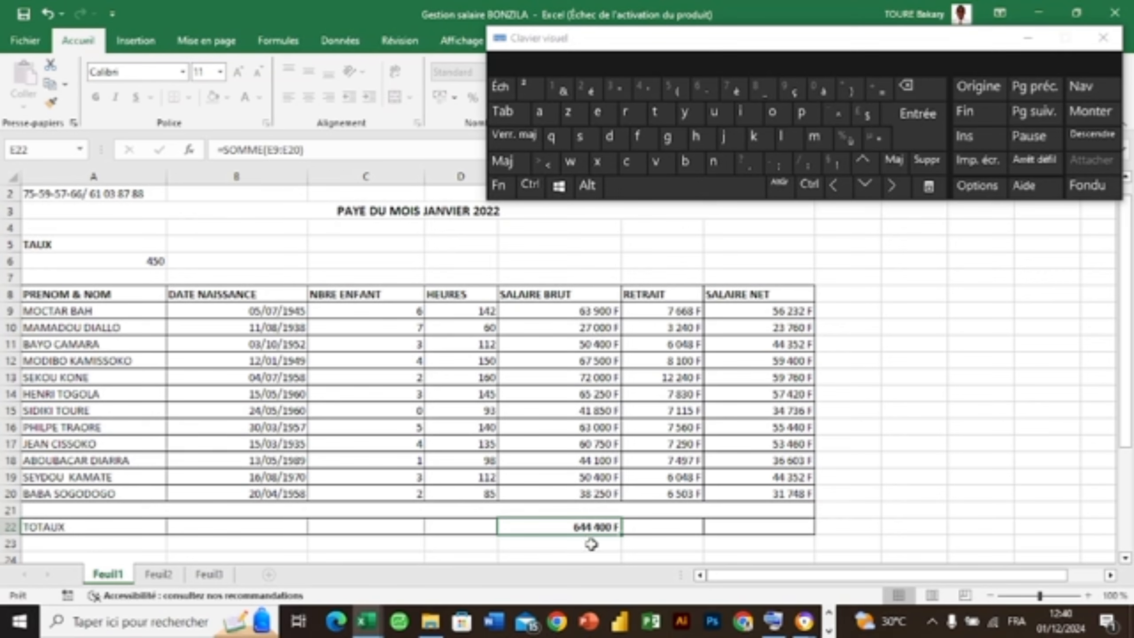
key(BackSpace)
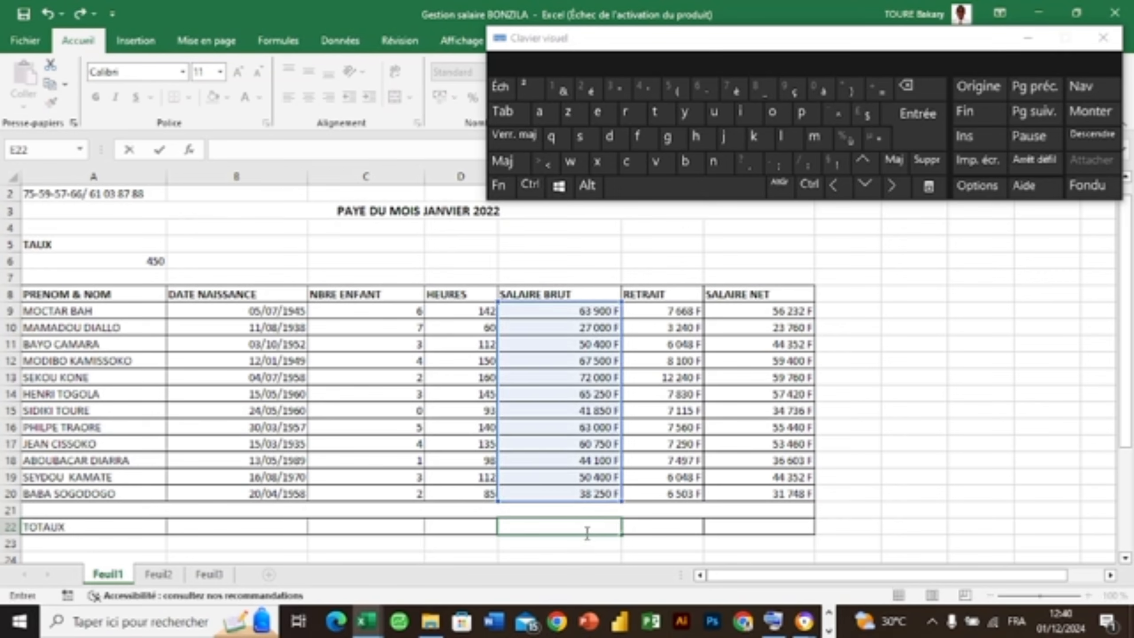
text(=)
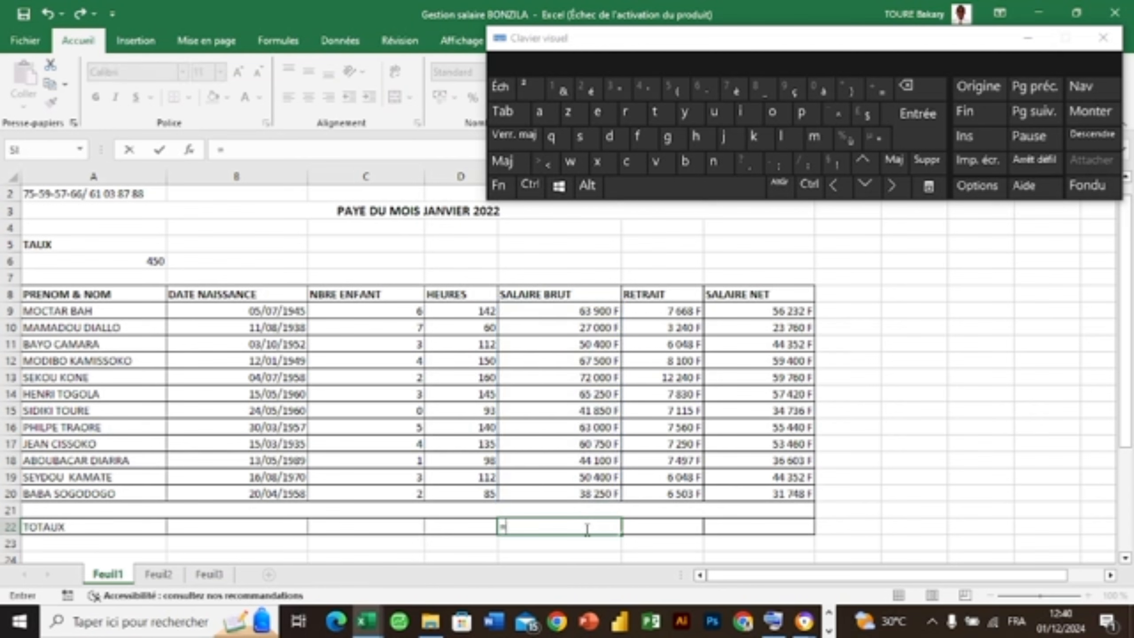
text(som)
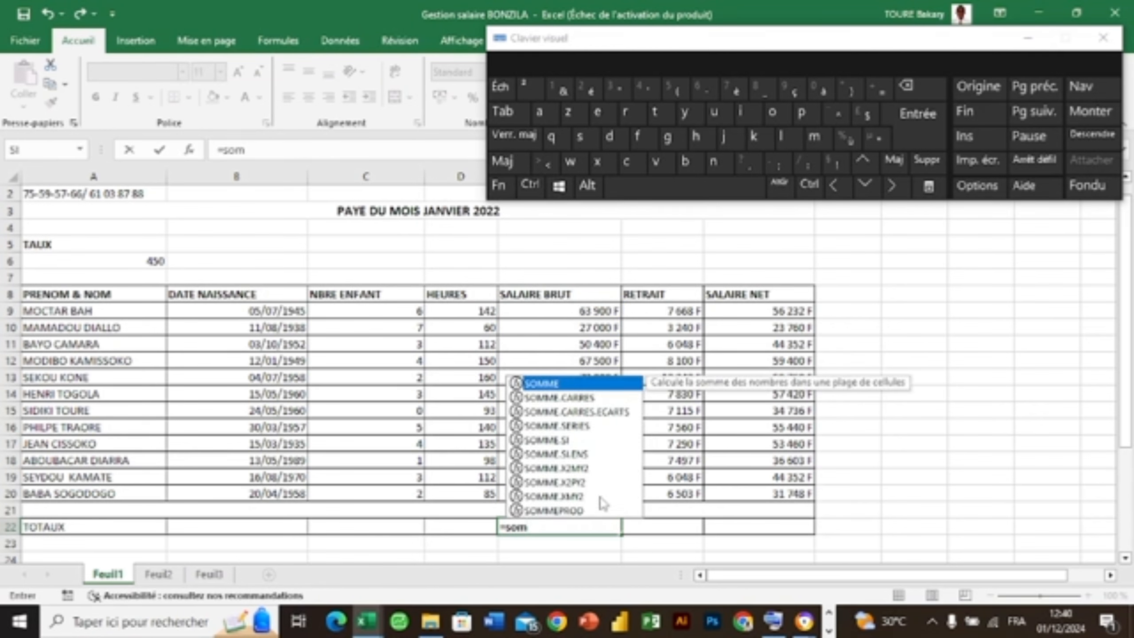
double_click(566, 383)
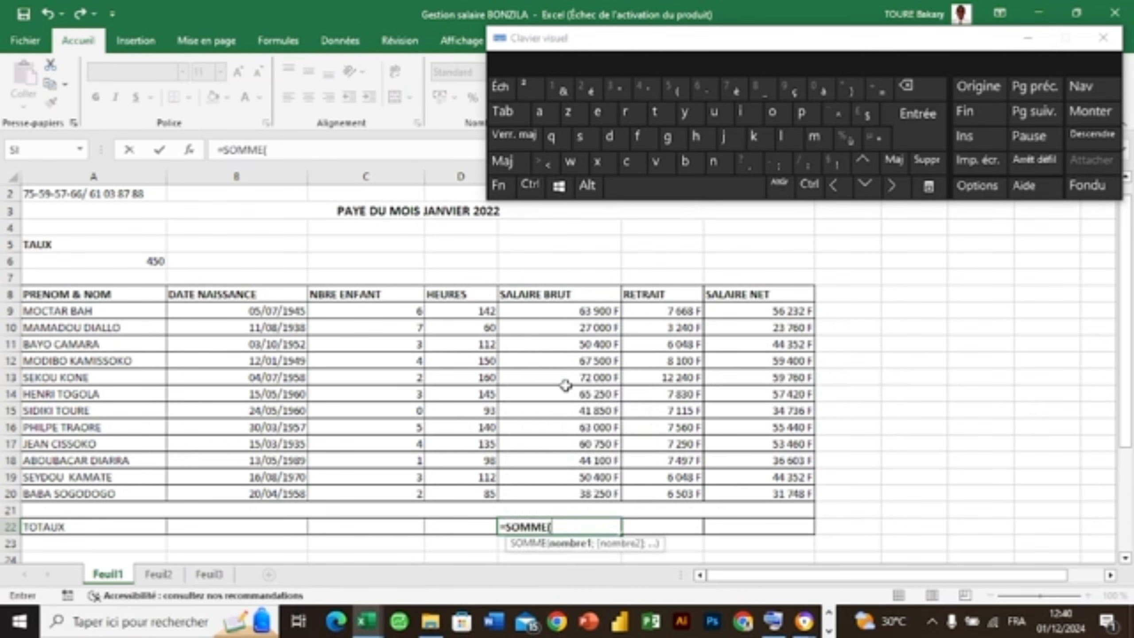
click(583, 311)
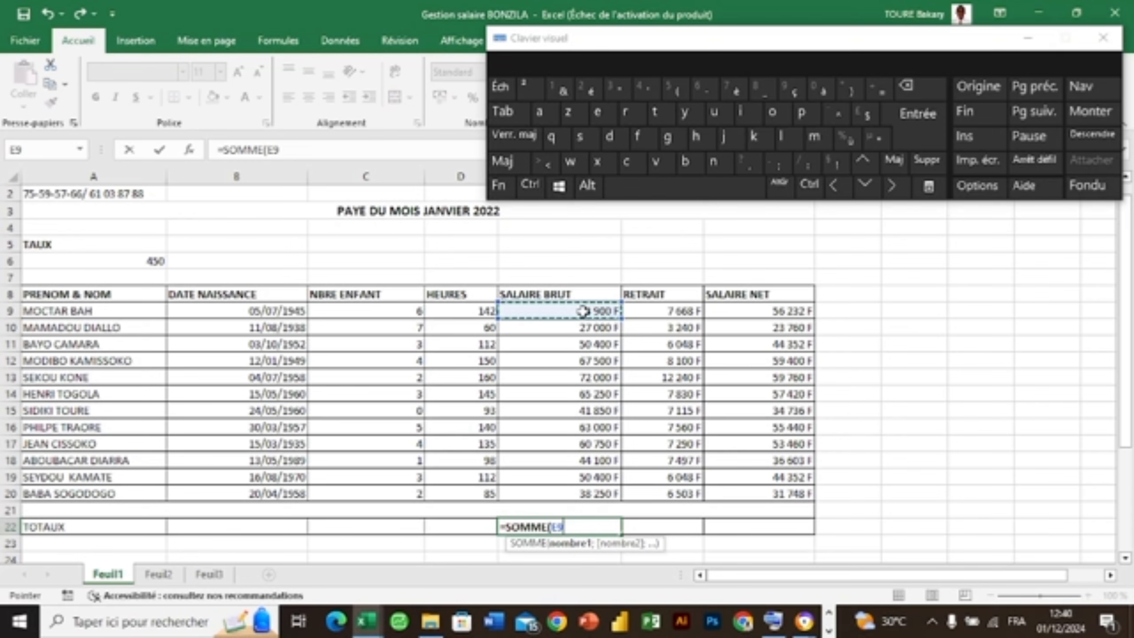
drag(582, 312, 597, 488)
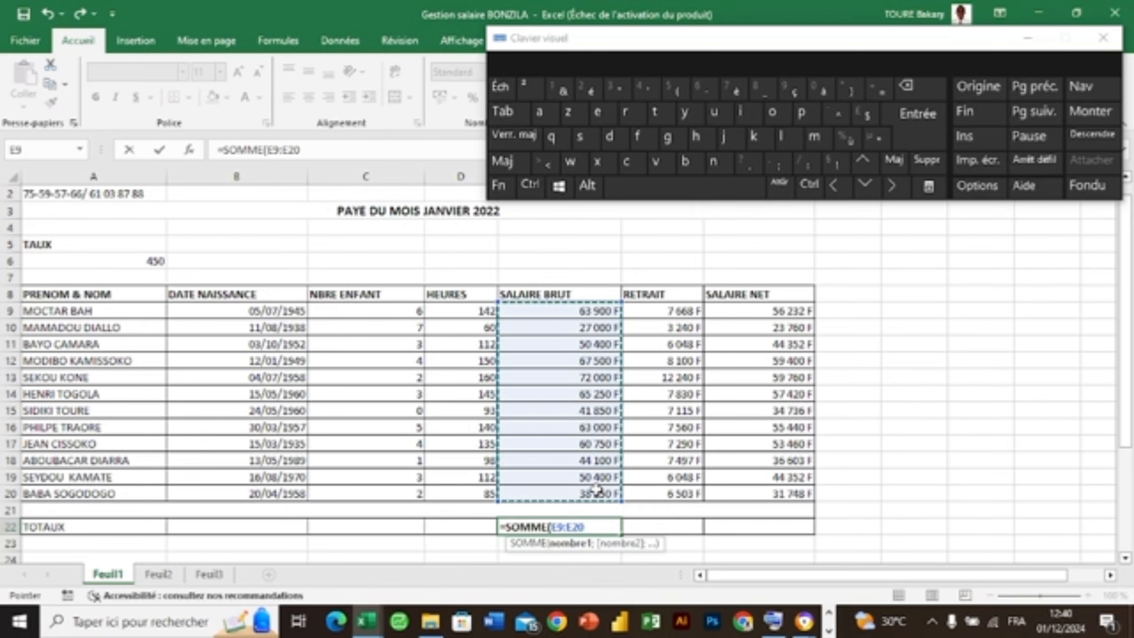
key(Return)
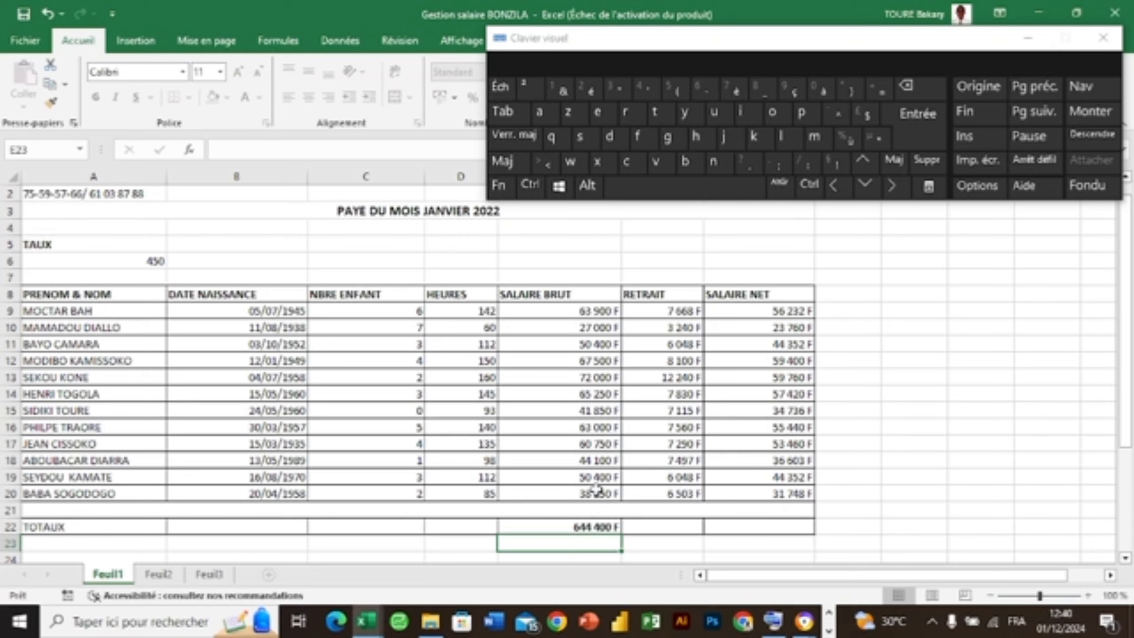
Step: Total the RETRAIT column in TOTAUX cell F22 with =SOMME(F9:F20)
click(684, 527)
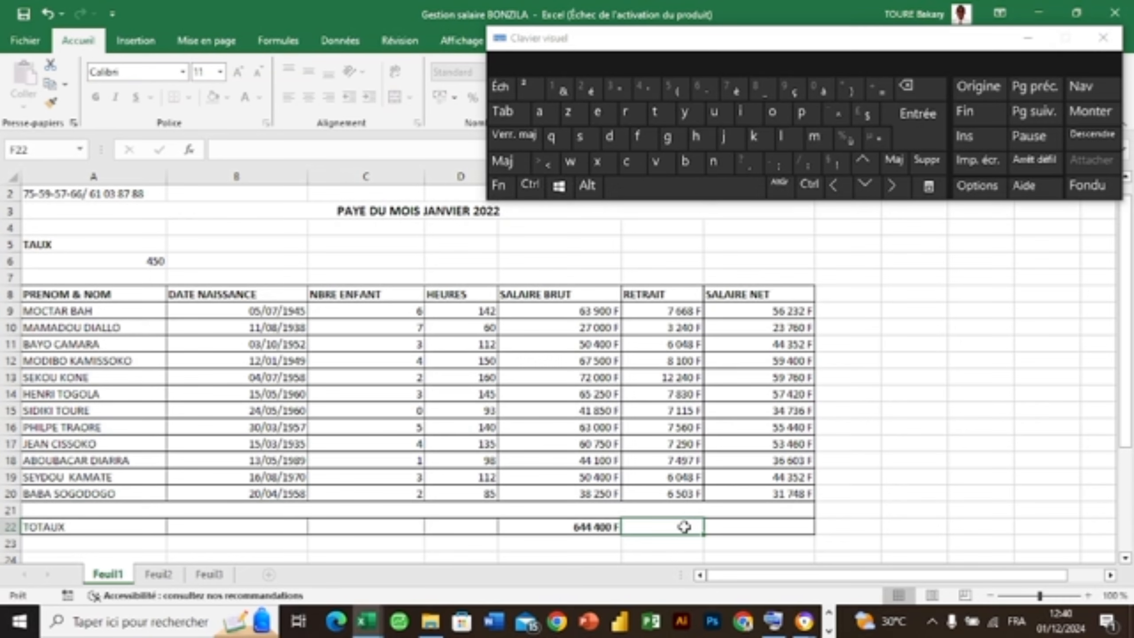
text(=)
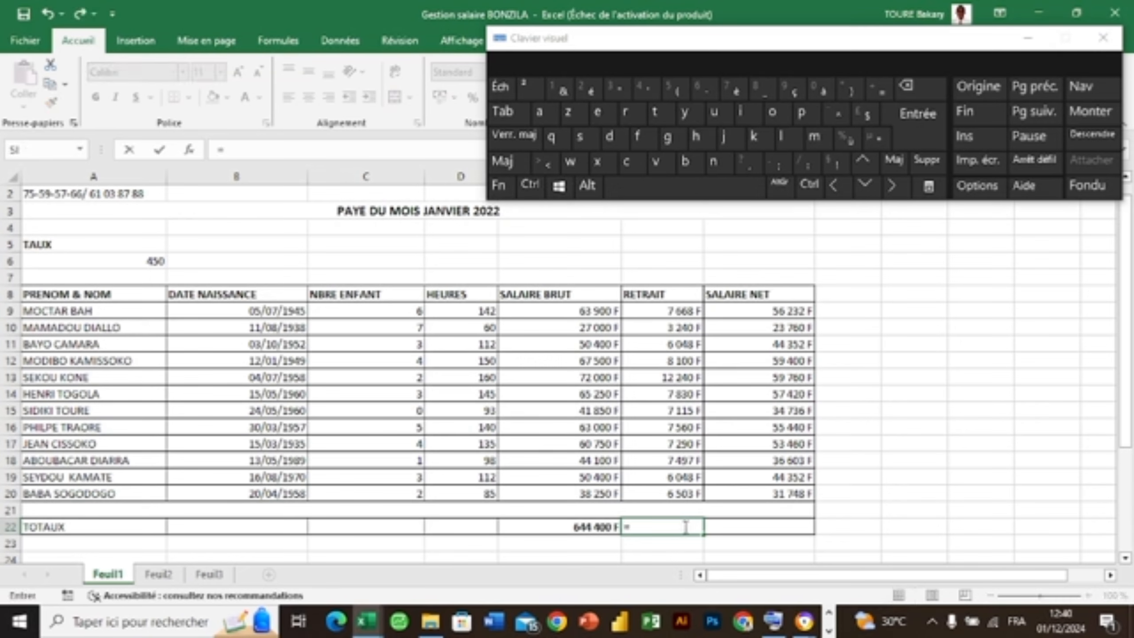
text(so)
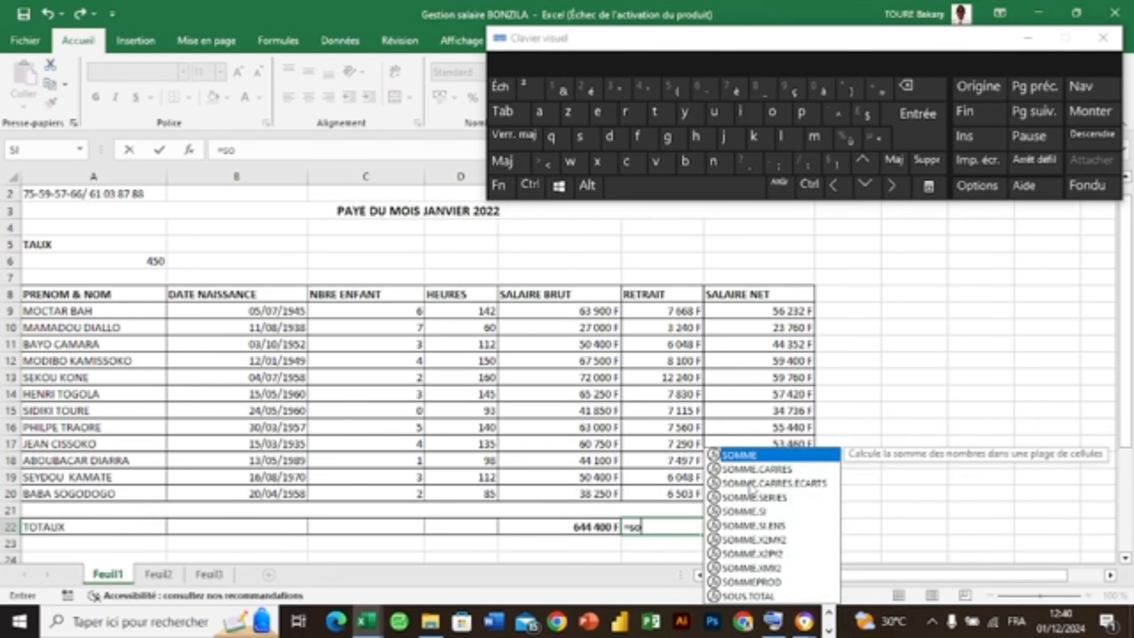
double_click(751, 457)
click(684, 312)
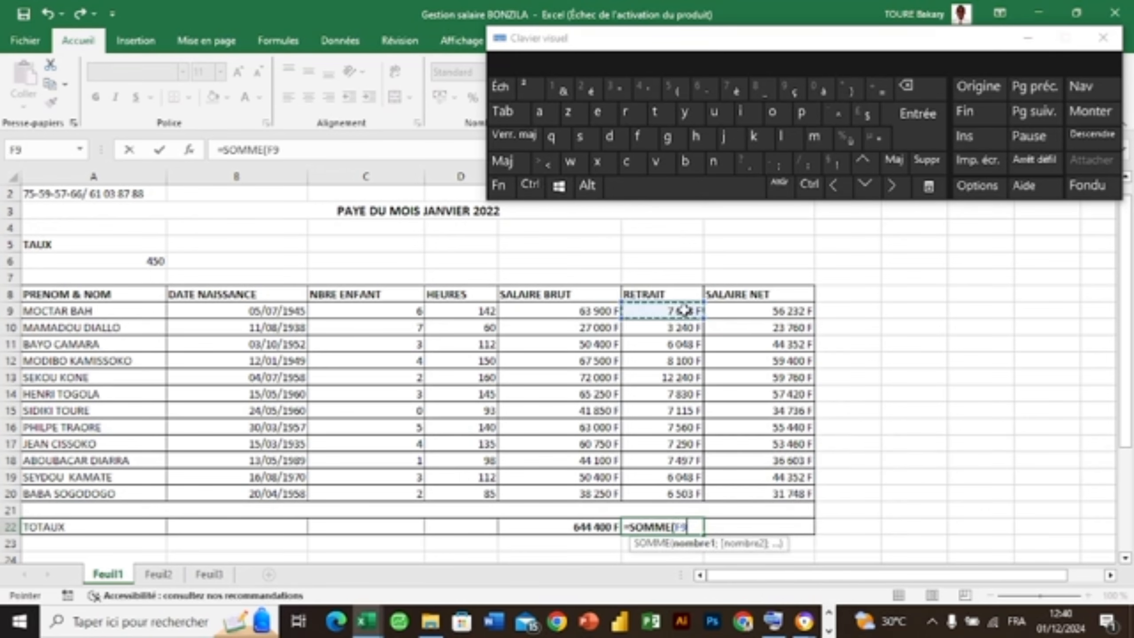
drag(685, 311, 677, 488)
key(Return)
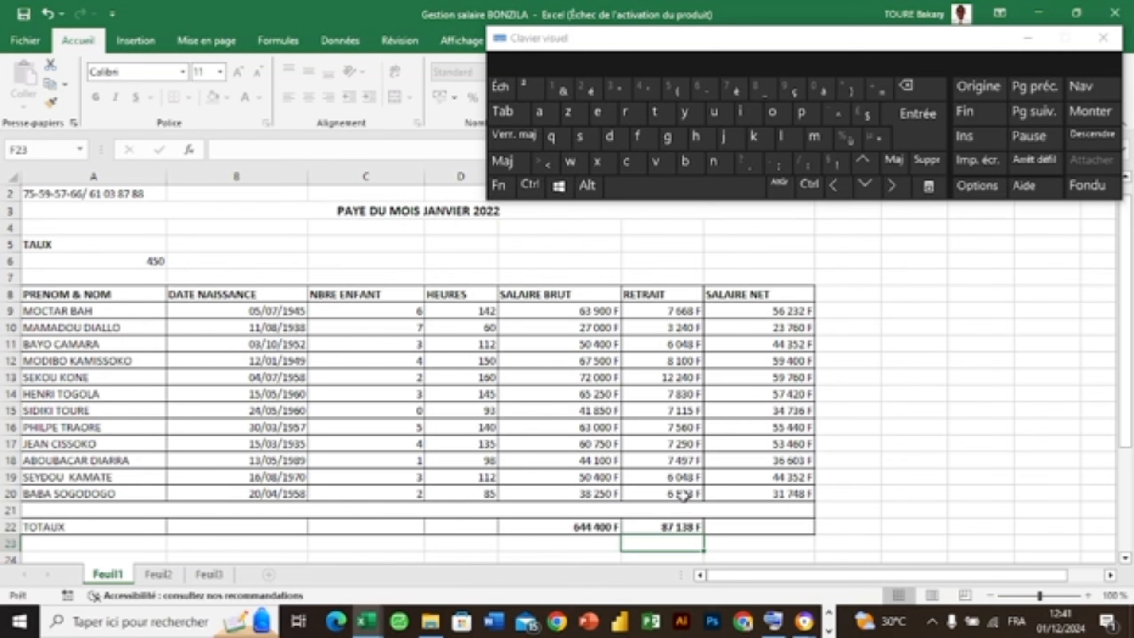
Step: Total the SALAIRE NET column in TOTAUX cell G22 with =SOMME(G9:G20) and minimize the on-screen keyboard
click(740, 527)
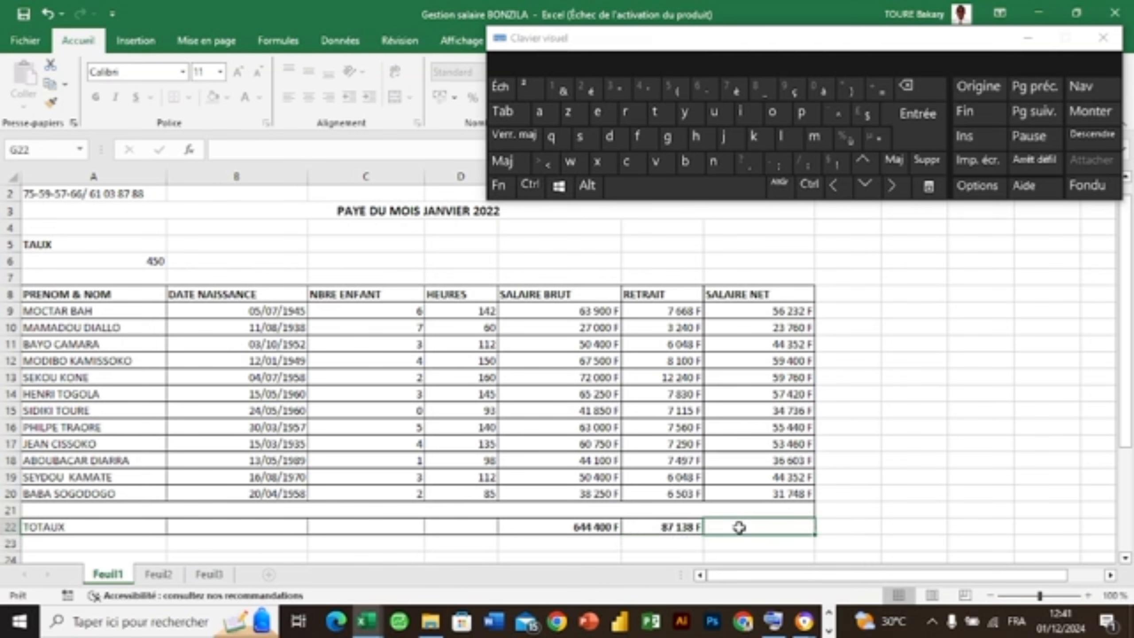
text(=som)
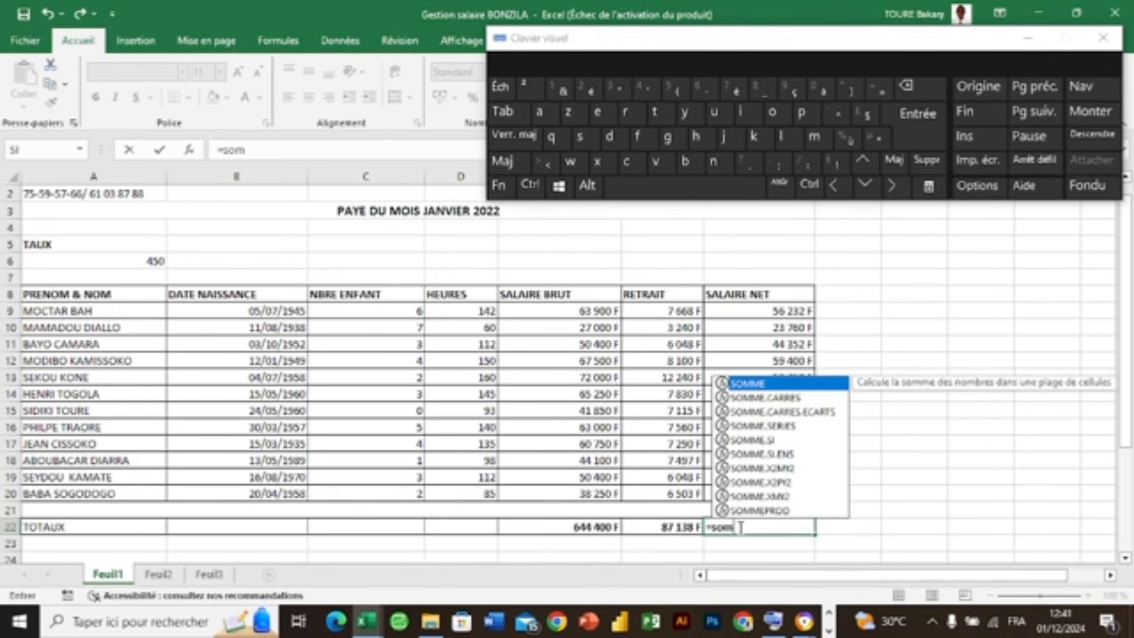
double_click(762, 383)
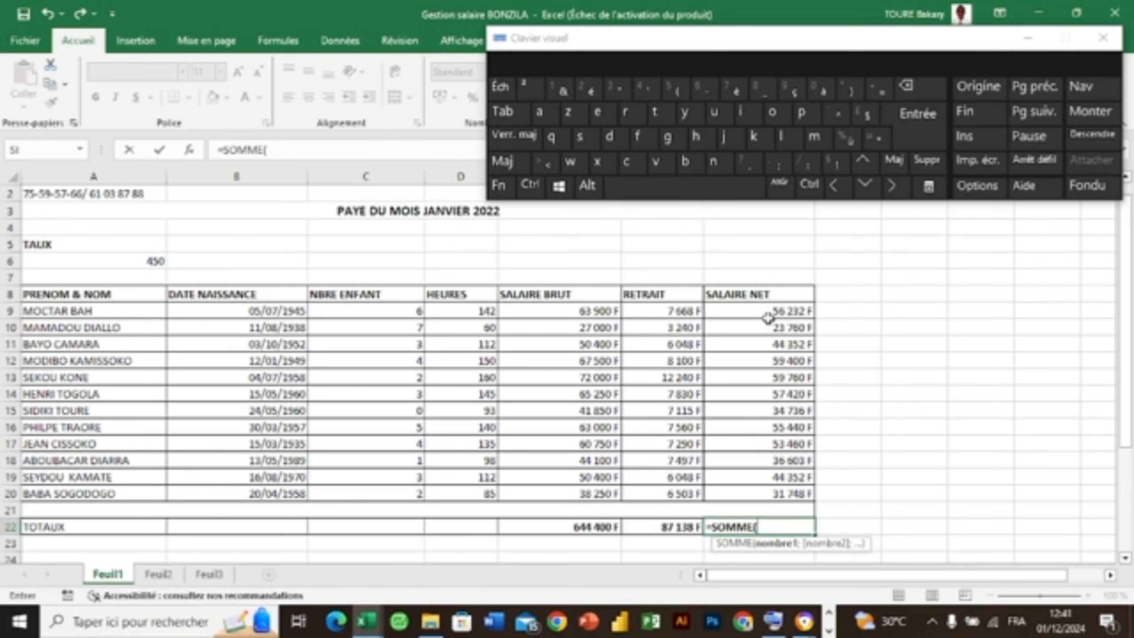
drag(764, 311, 774, 486)
key(Return)
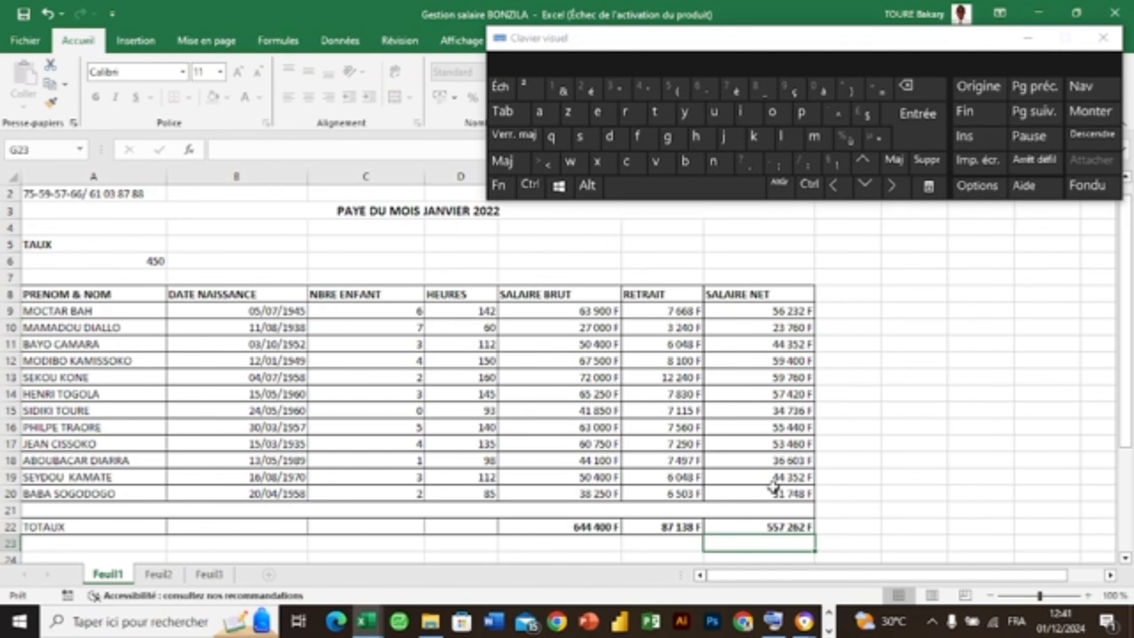
click(1026, 39)
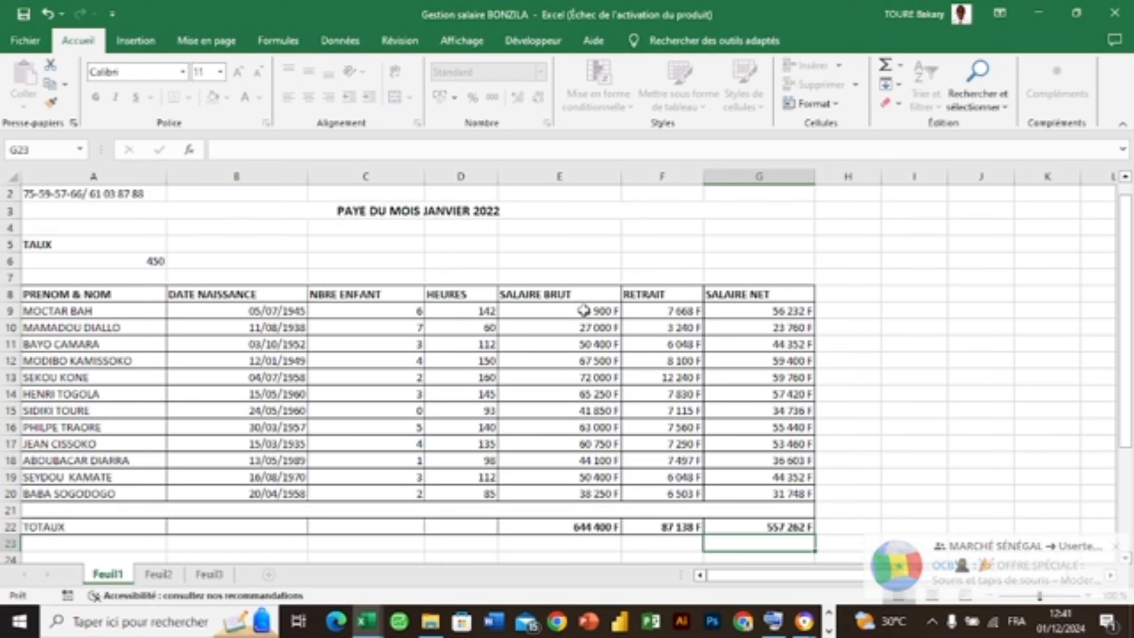
drag(583, 310, 731, 406)
drag(741, 465, 768, 489)
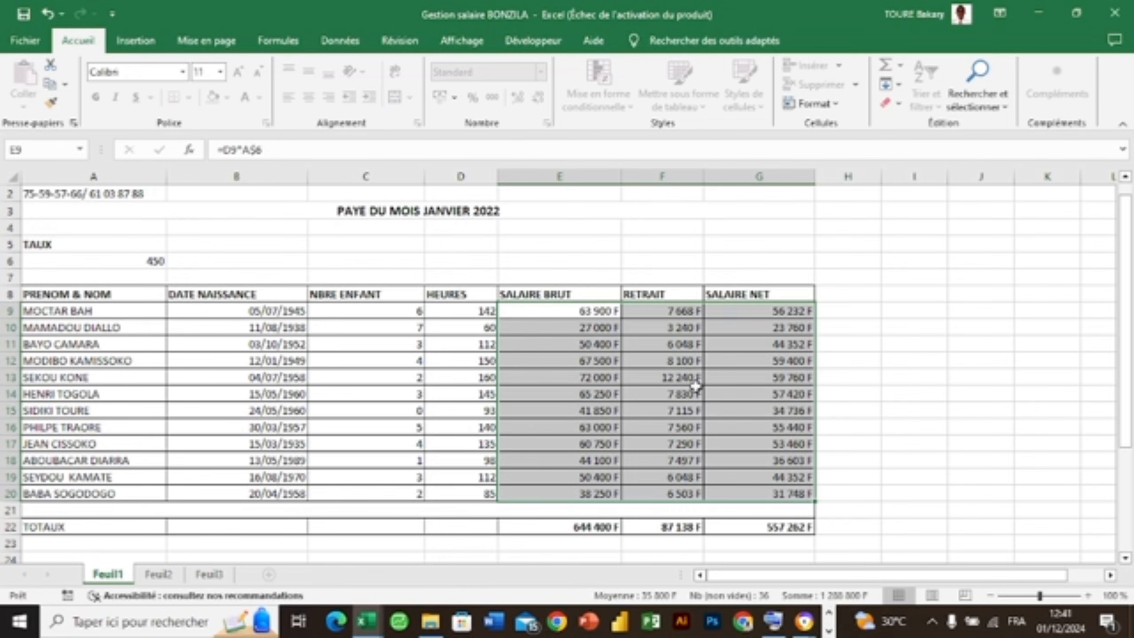
drag(690, 375, 615, 493)
click(600, 325)
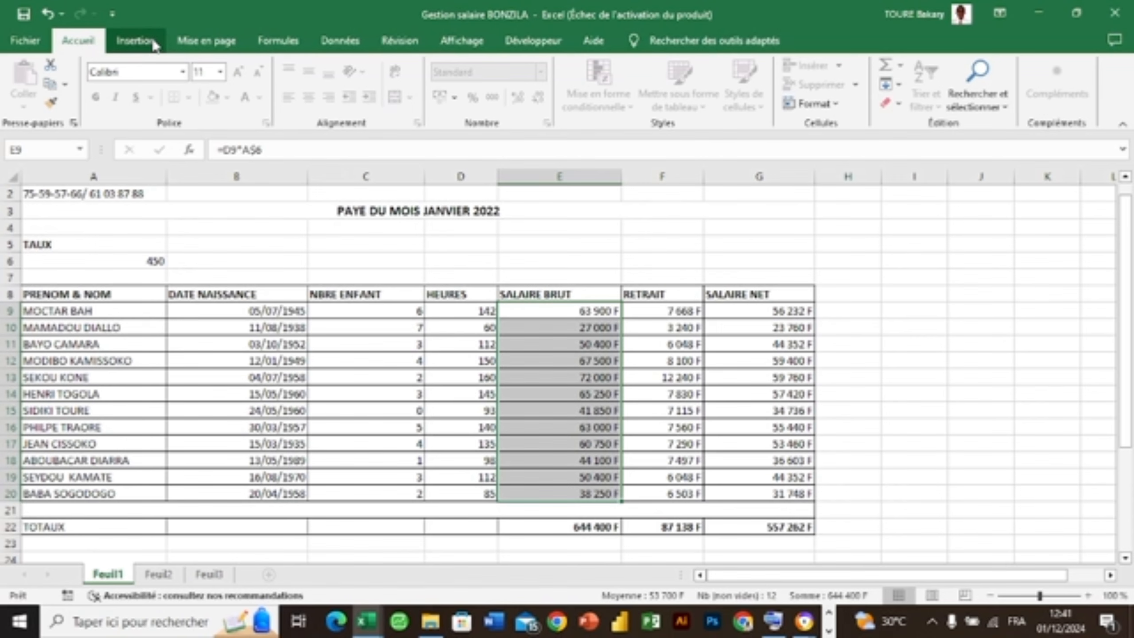
click(279, 42)
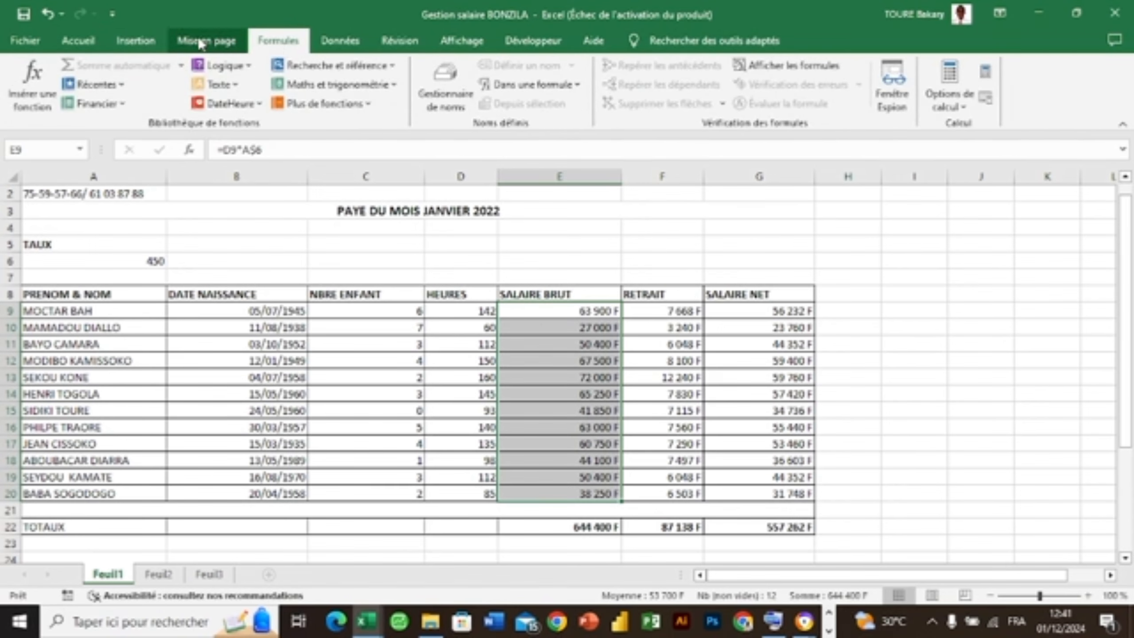
click(201, 43)
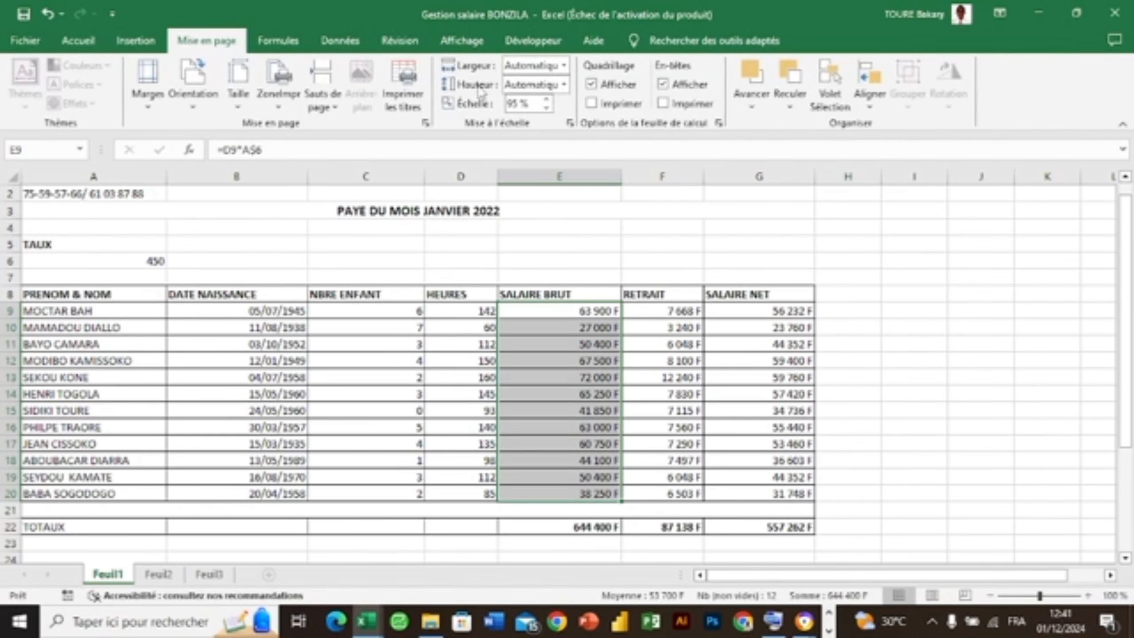
click(96, 44)
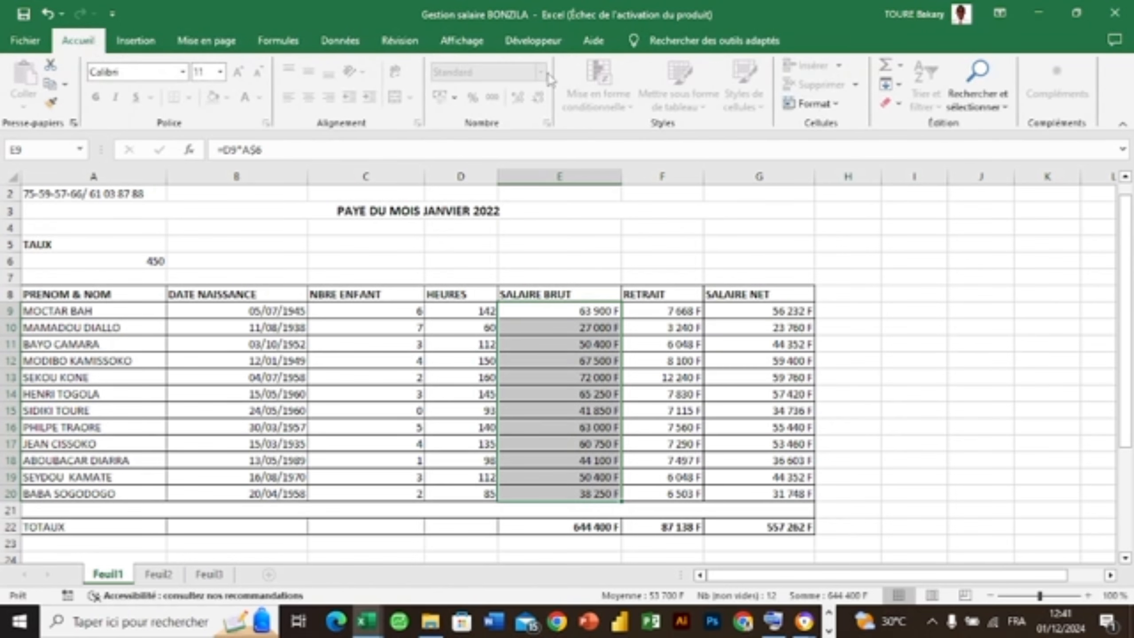
click(638, 396)
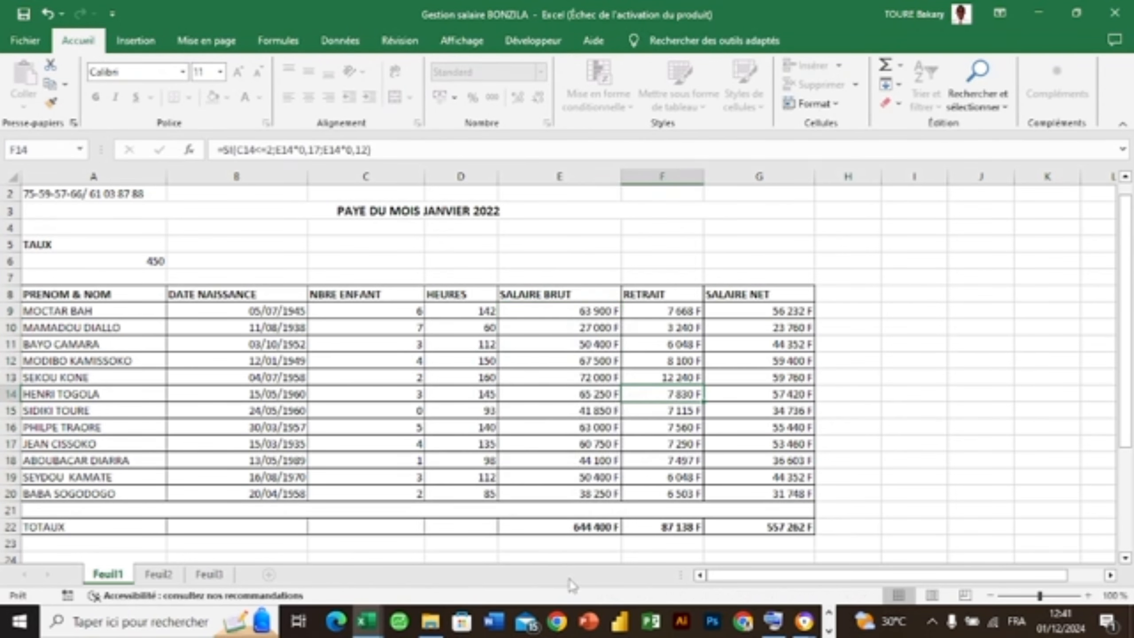
mouse_move(370, 624)
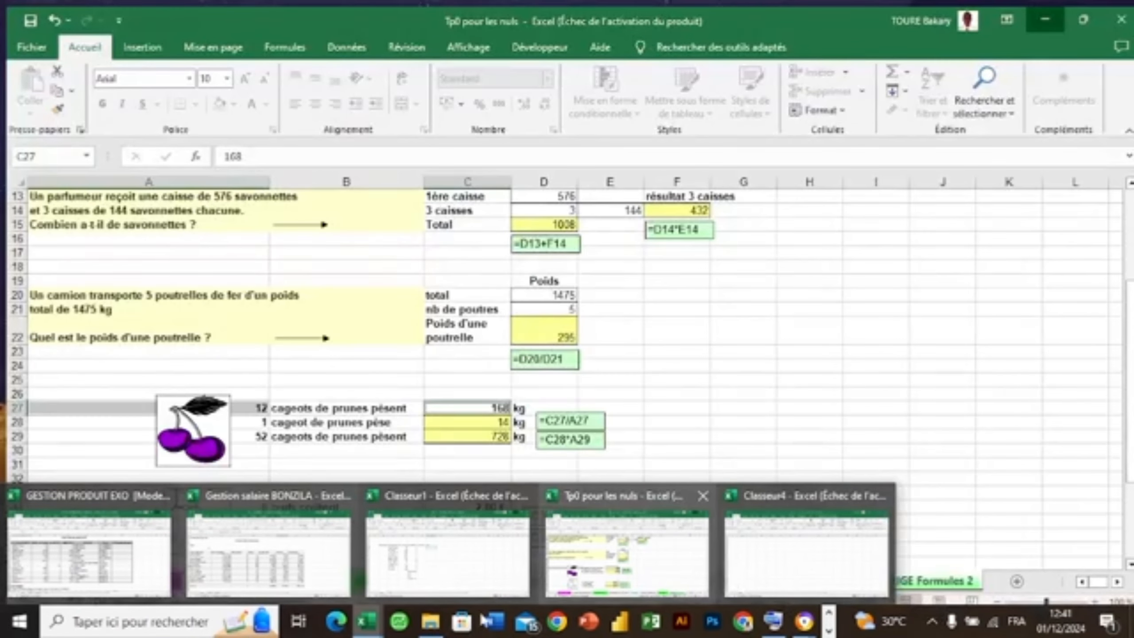
click(286, 551)
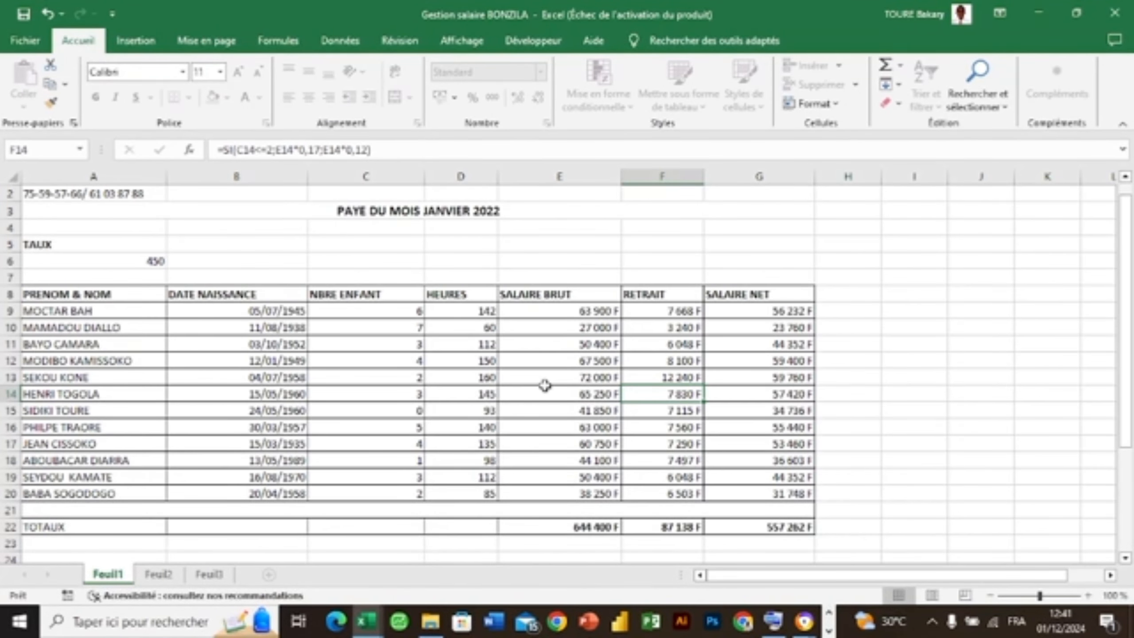
mouse_move(371, 623)
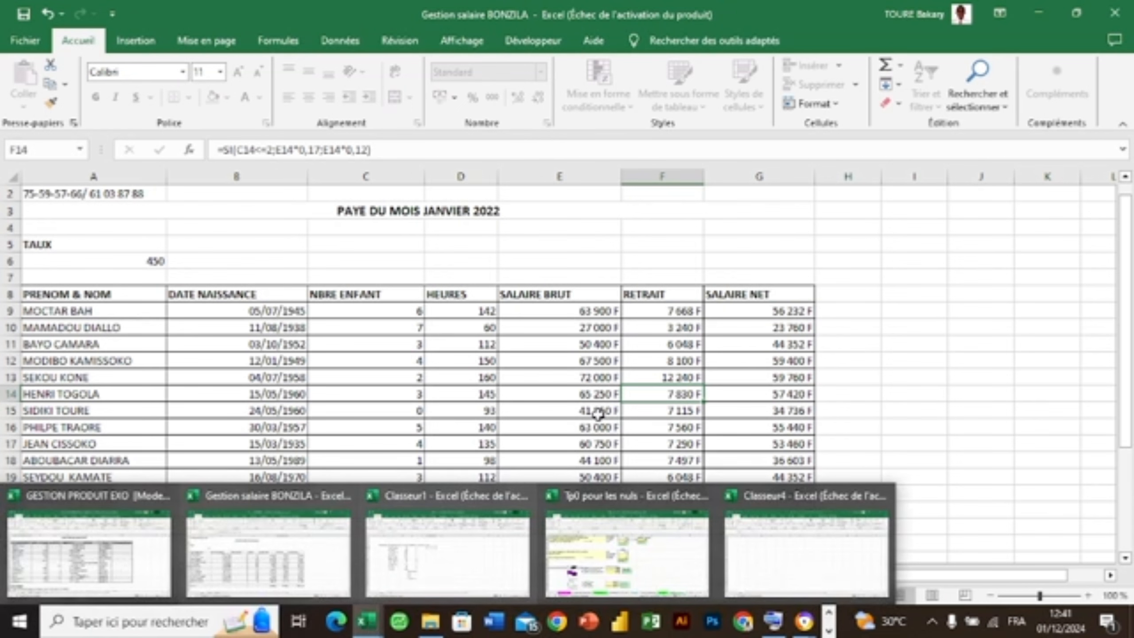
click(585, 343)
Step: Copy the SALAIRE BRUT cells E9:E20 and switch to the blank workbook Classeur4 with H6 as the destination
drag(578, 313, 585, 486)
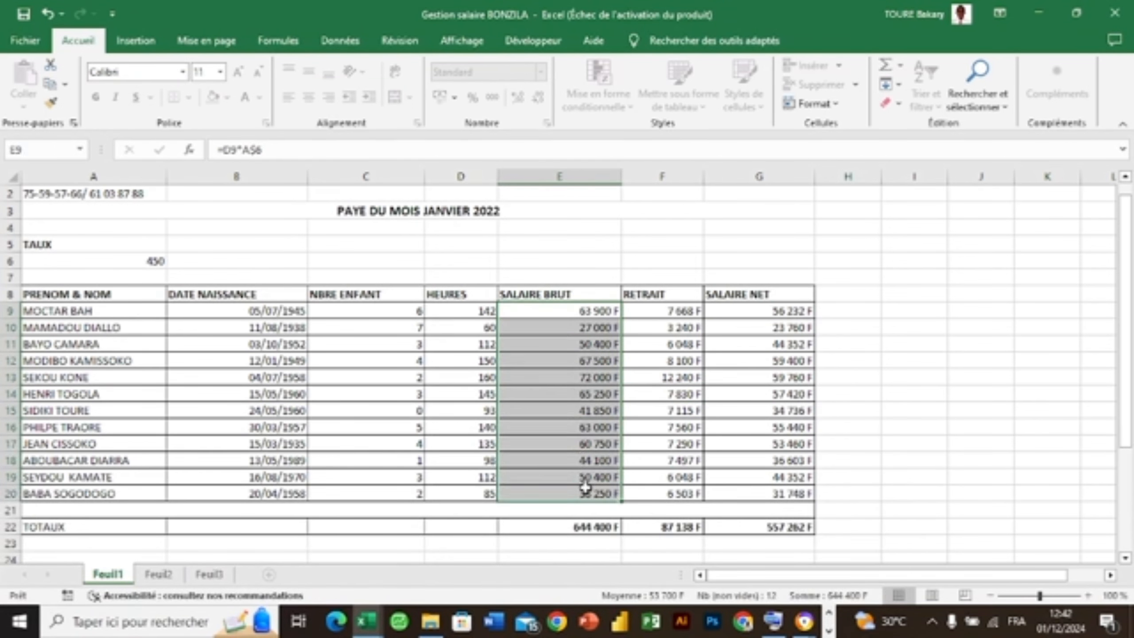
key(ctrl+c)
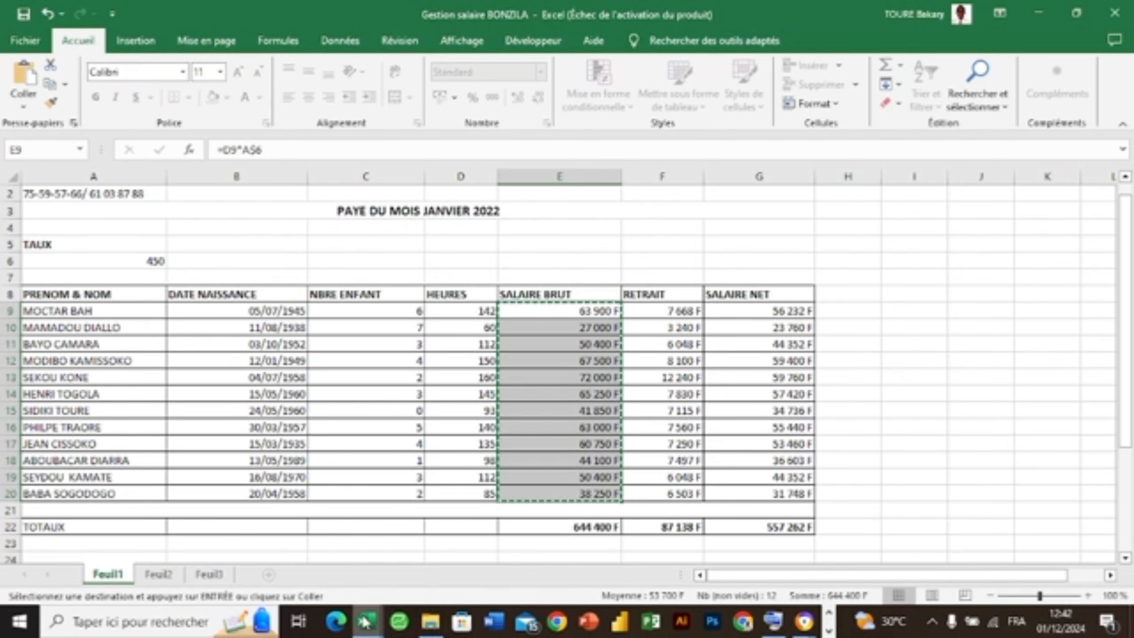
mouse_move(364, 621)
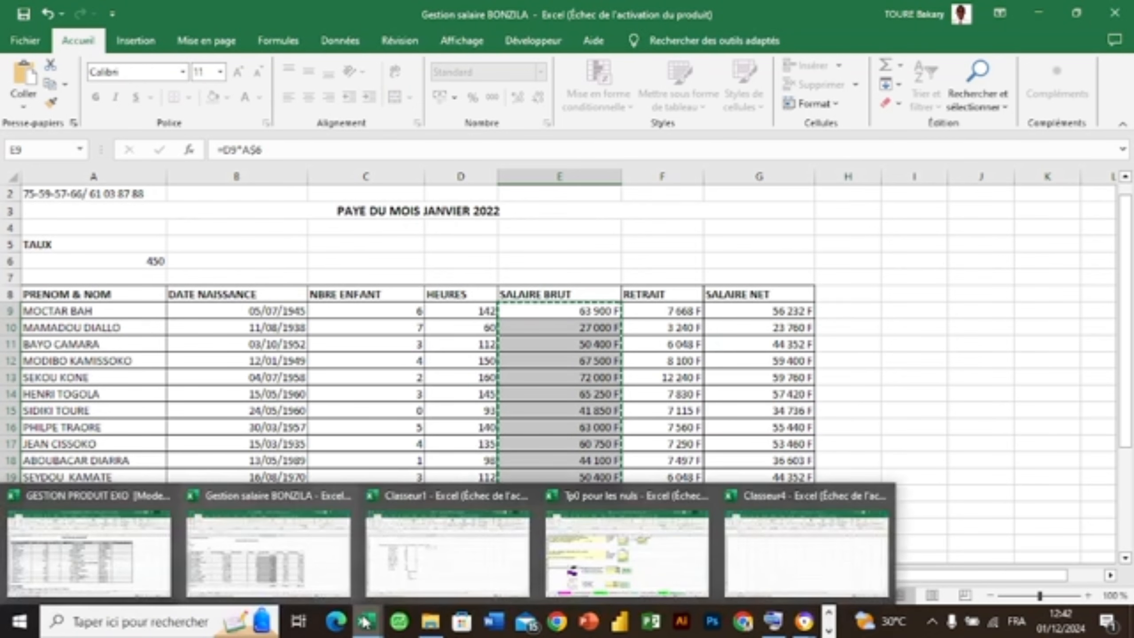
click(839, 552)
click(490, 279)
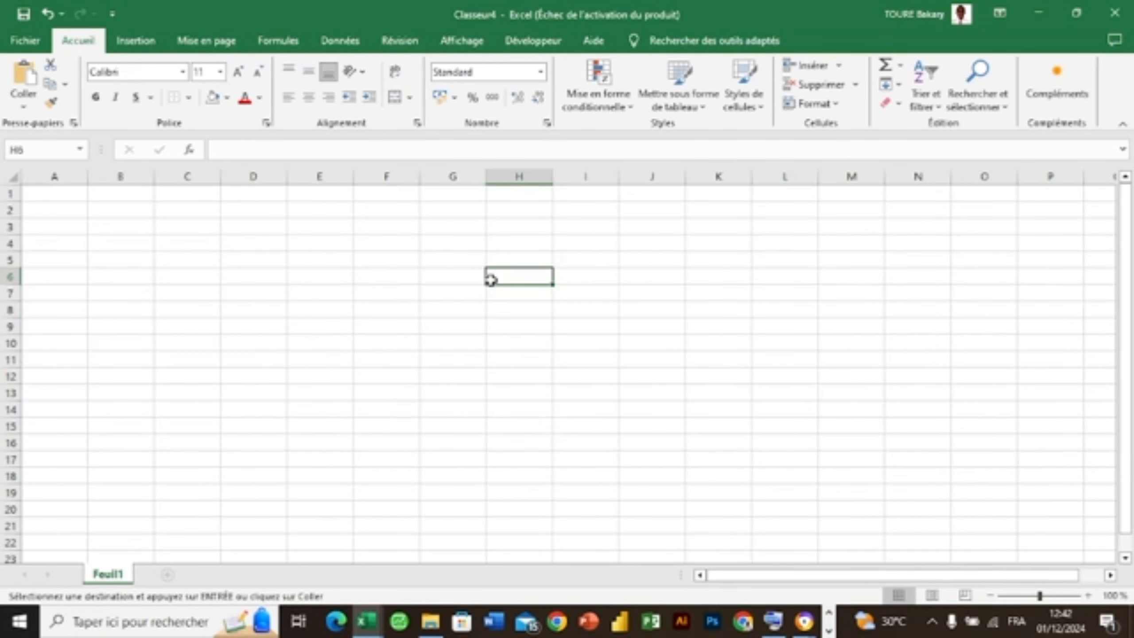
Step: Try a normal paste of the copied SALAIRE BRUT cells at H6, clear H7, and undo both changes
key(ctrl+v)
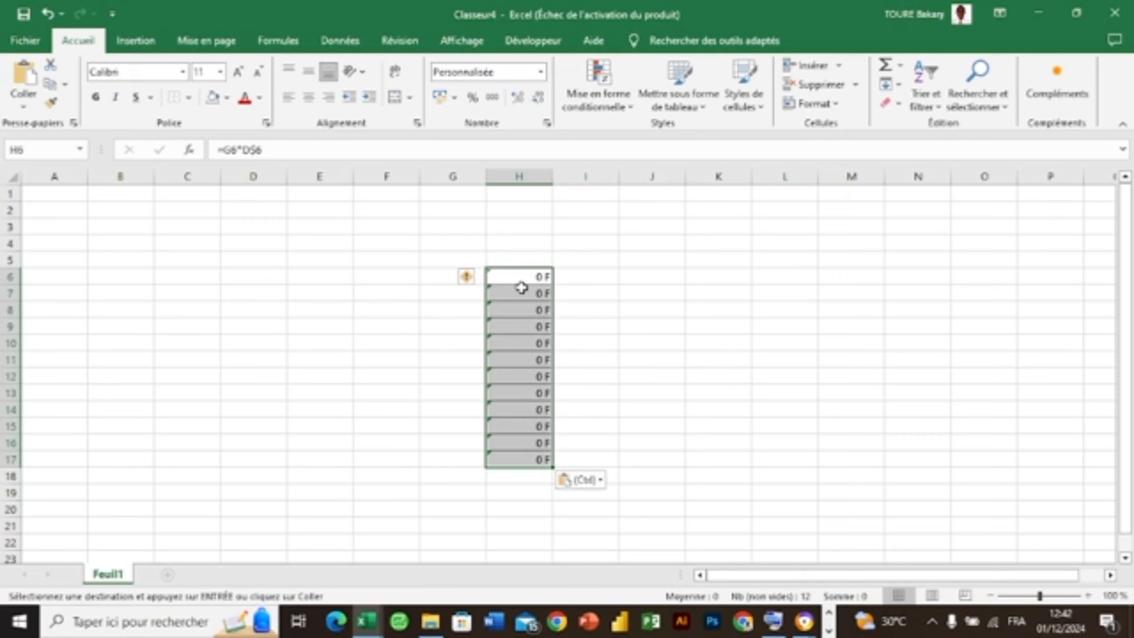
click(522, 288)
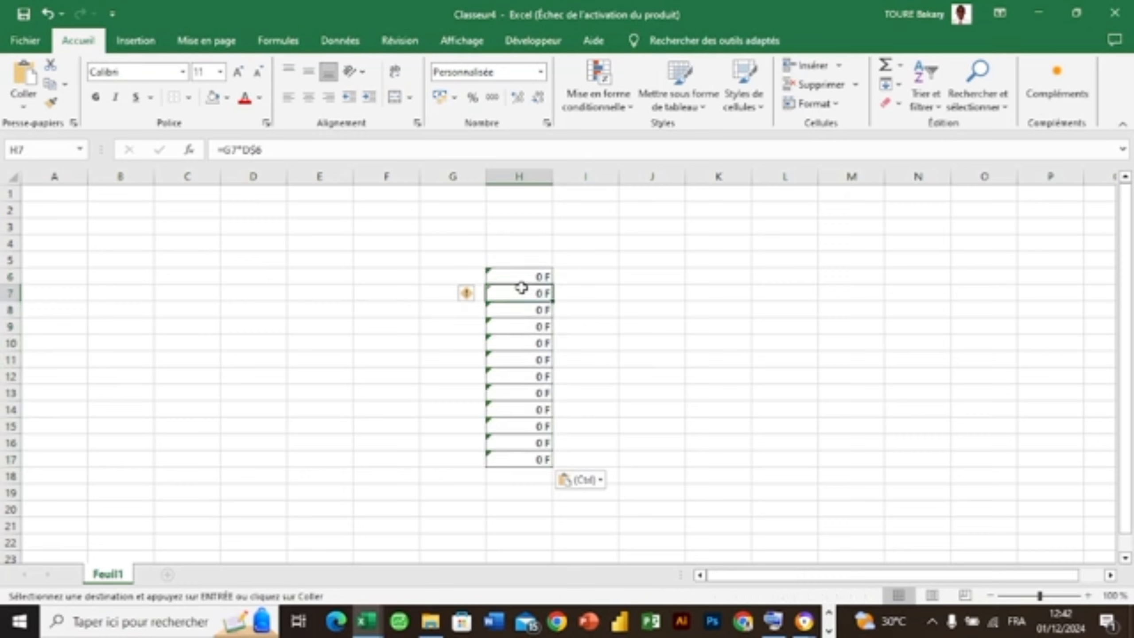
key(BackSpace)
click(590, 315)
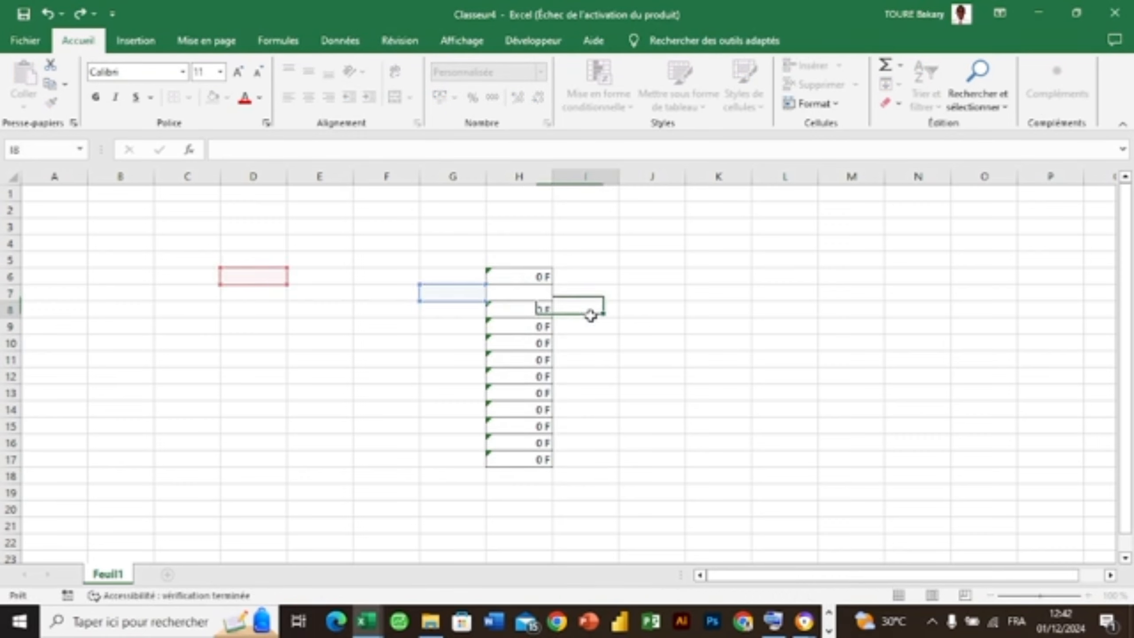
key(ctrl+z)
key(ctrl+z)
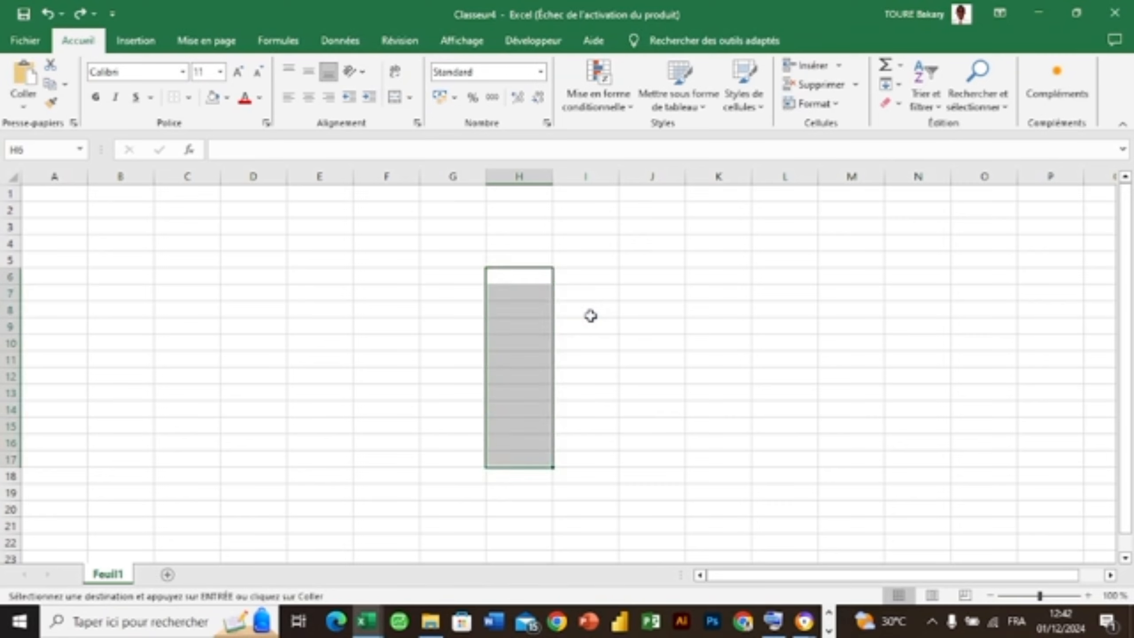
Step: Enter 200 in cell D7 of Classeur4 as the first value of a number series
click(273, 296)
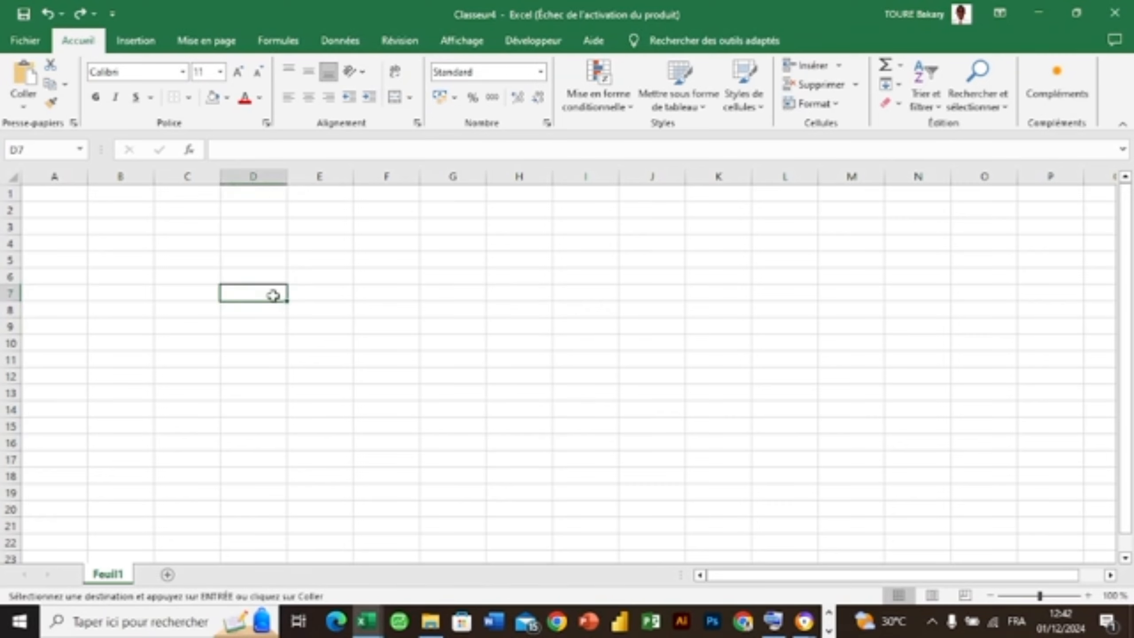
text(200)
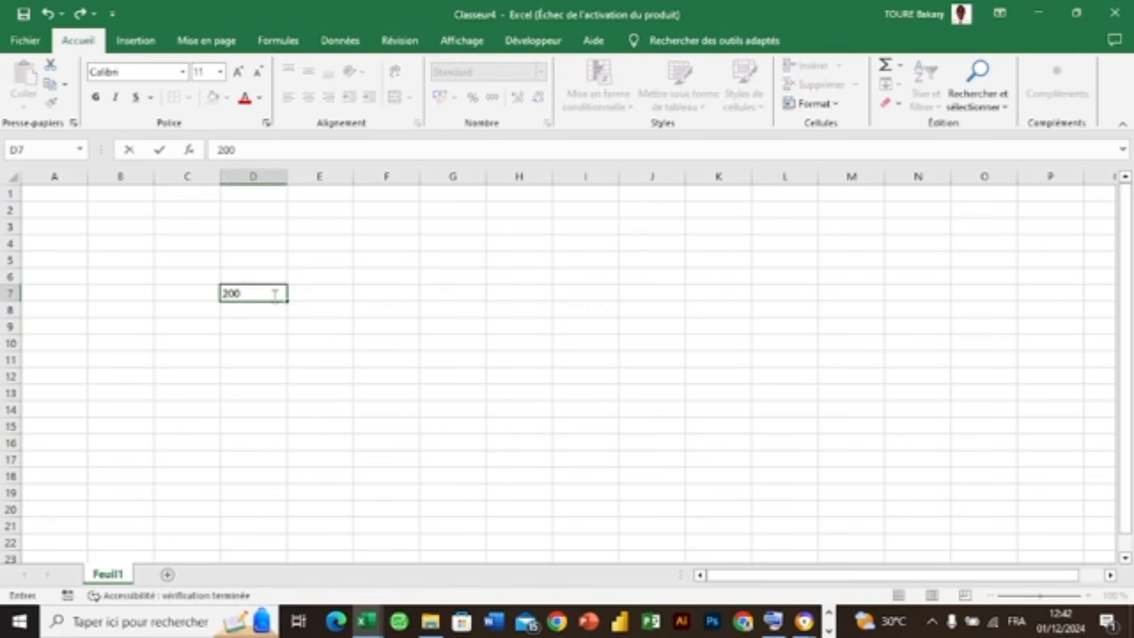
key(Return)
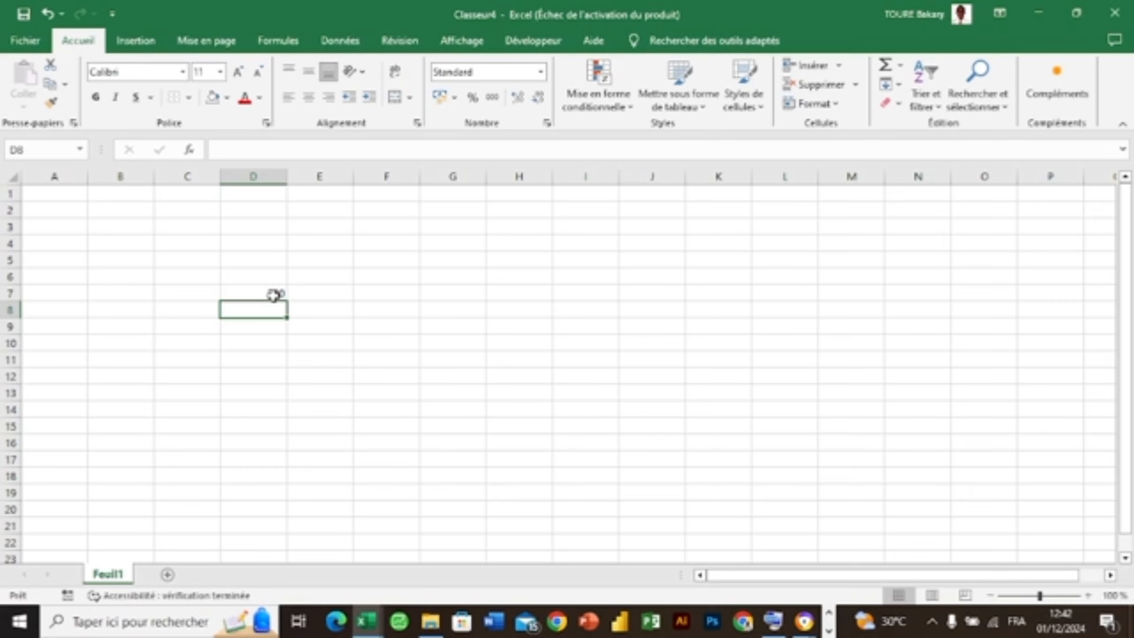
click(274, 295)
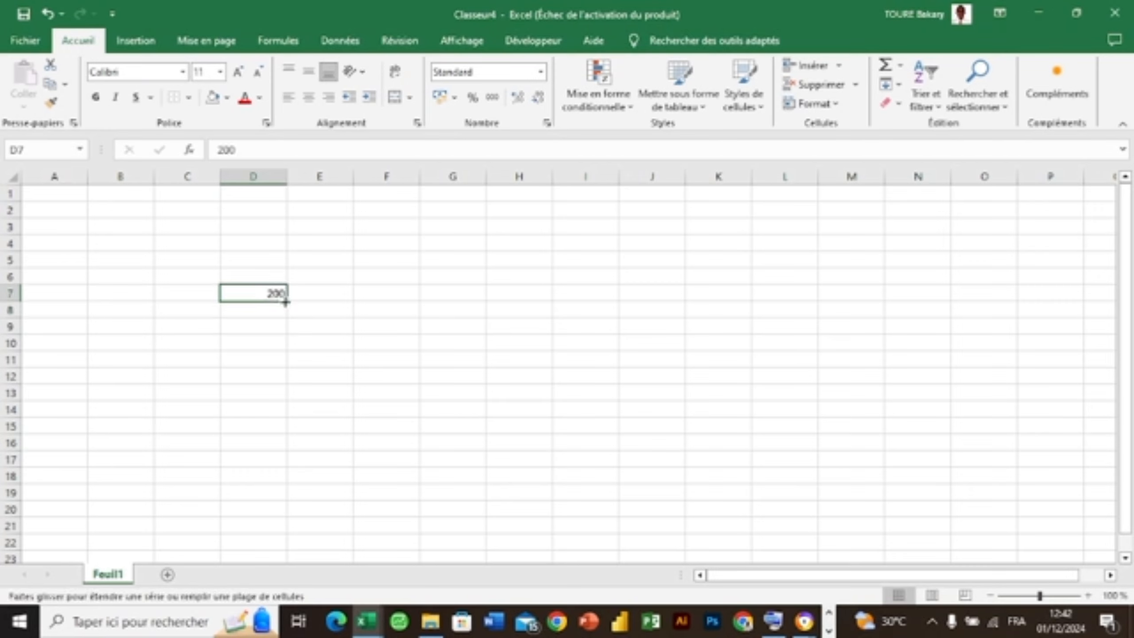
mouse_move(285, 302)
mouse_down()
mouse_move(285, 340)
mouse_move(287, 306)
mouse_up()
click(287, 301)
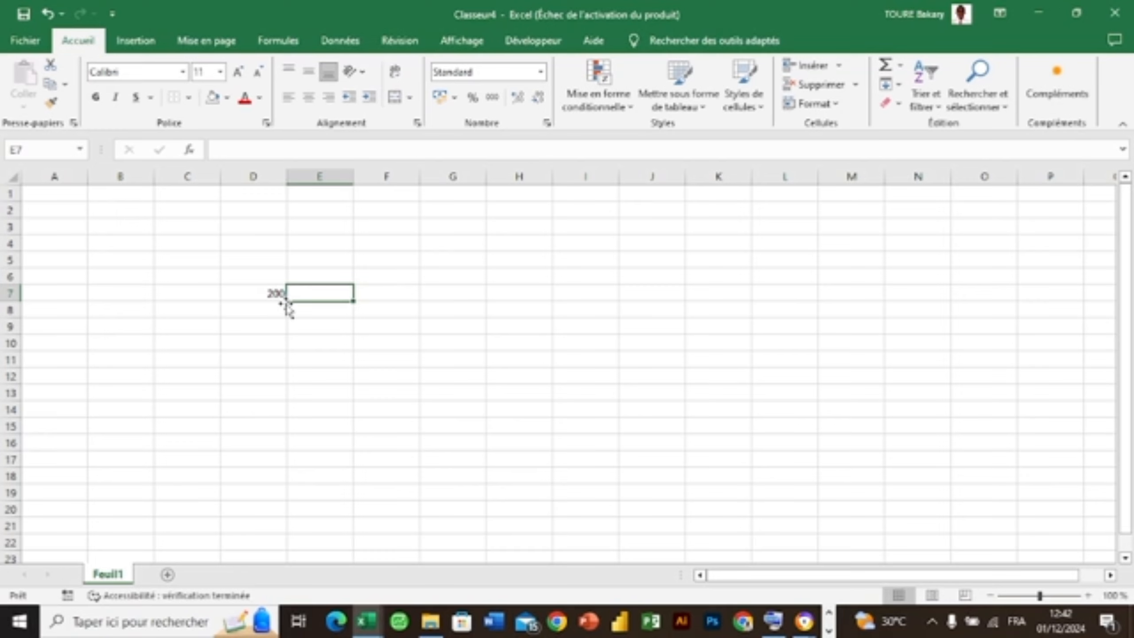
click(268, 293)
key(Return)
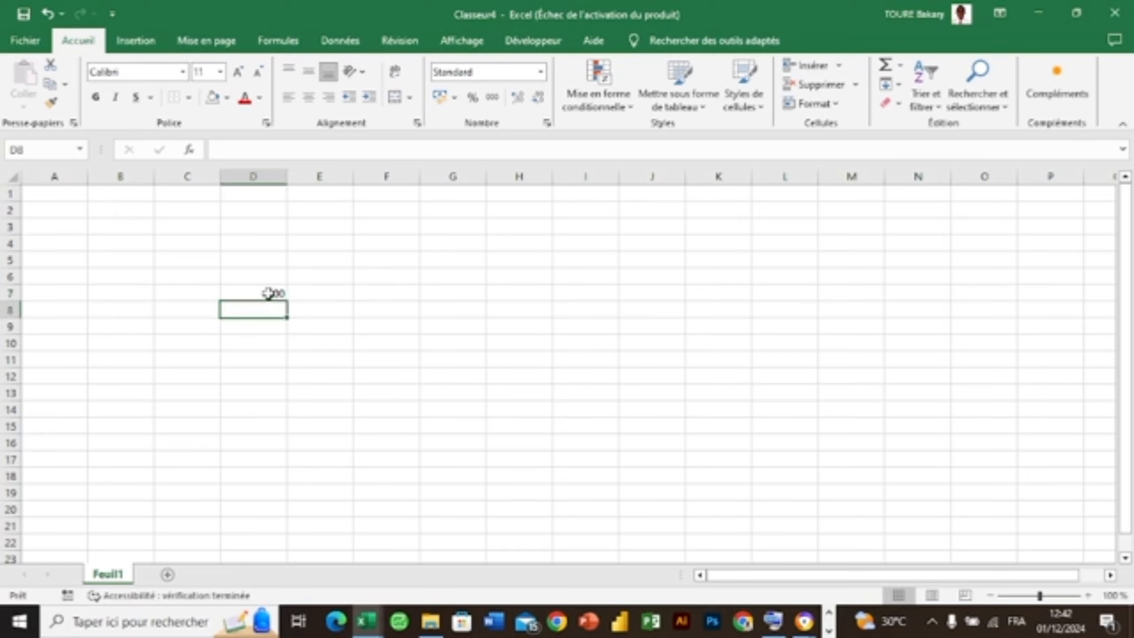
Step: Enter 300 in cell D8 and extend the series from D7:D8 down to D22
text(300)
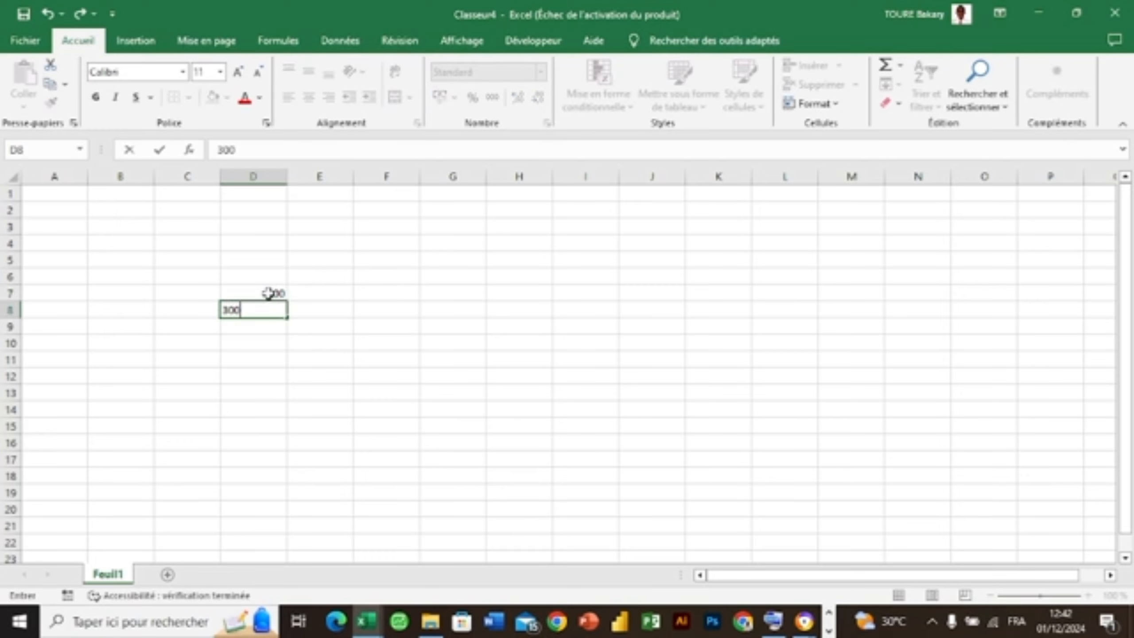
key(Return)
drag(268, 294, 288, 543)
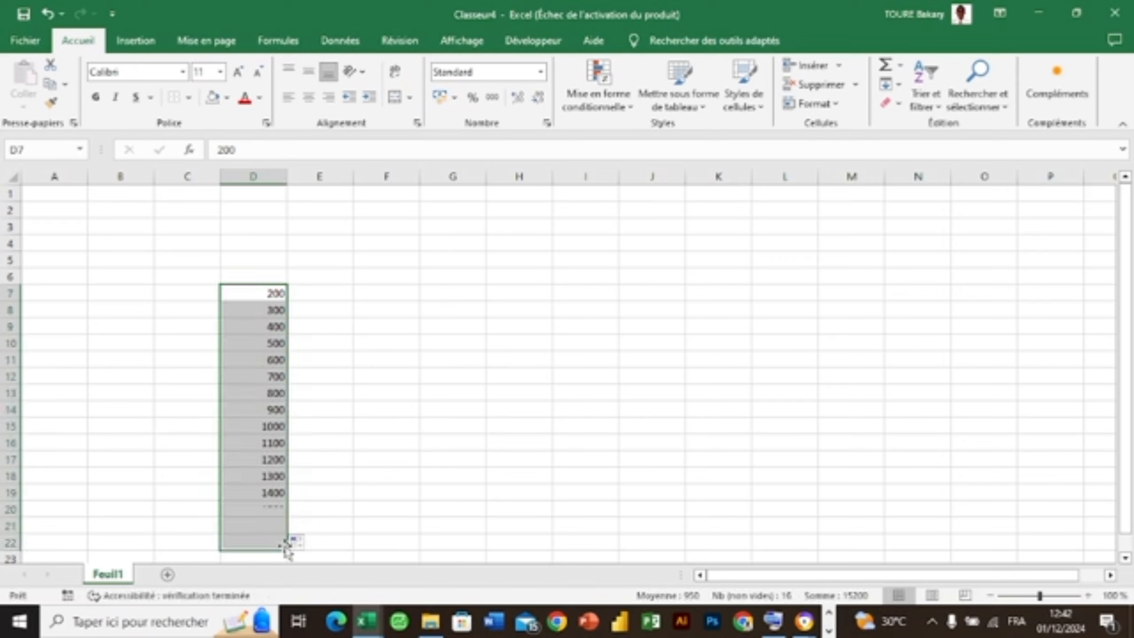
click(367, 254)
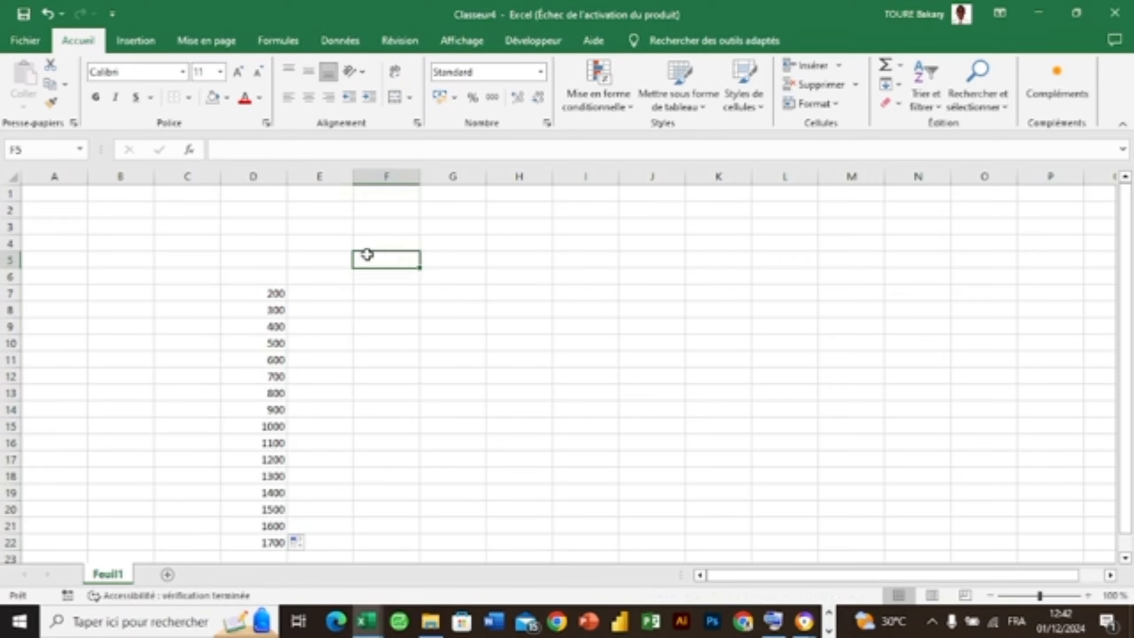
Step: Try the percentage format on D7:D22, undo it, and apply the thousands separator instead
click(274, 294)
drag(274, 294, 275, 545)
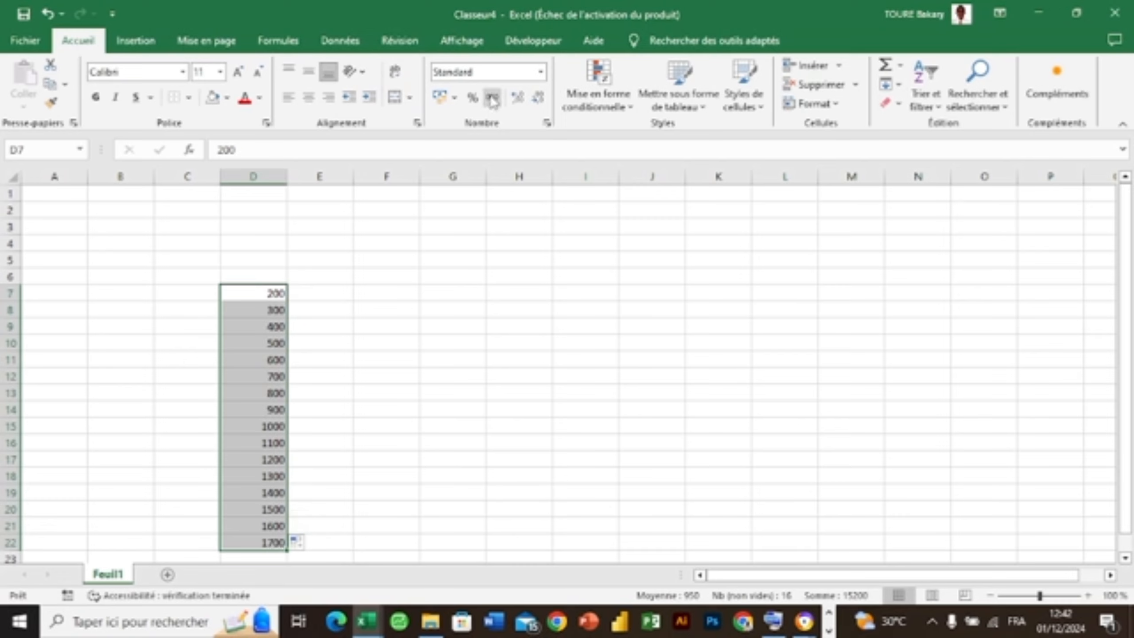
click(473, 102)
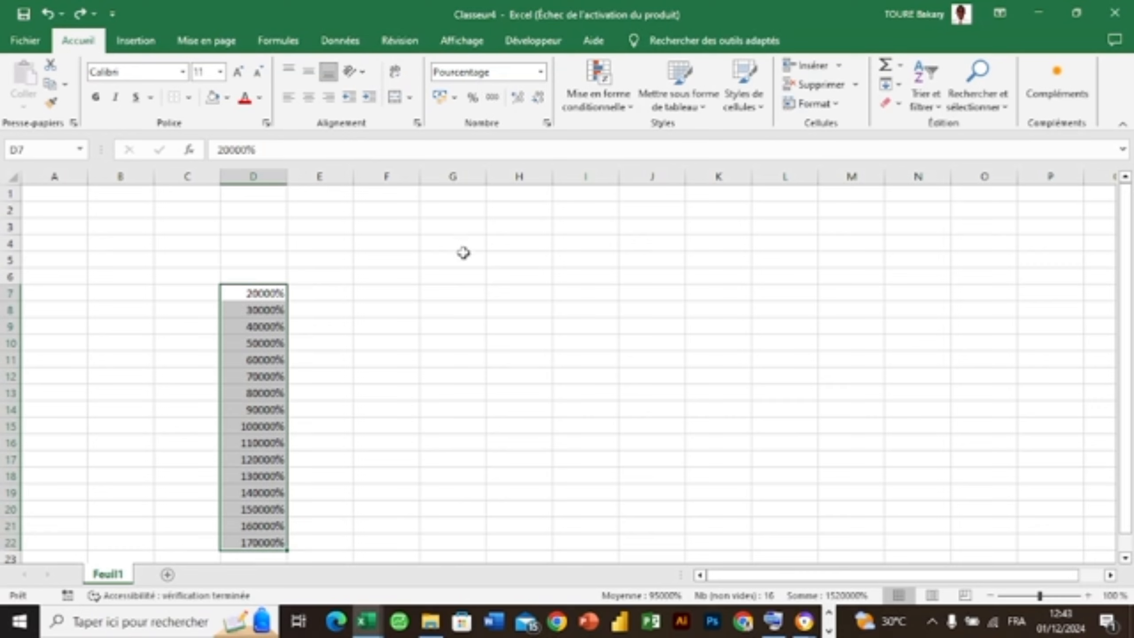
key(ctrl+z)
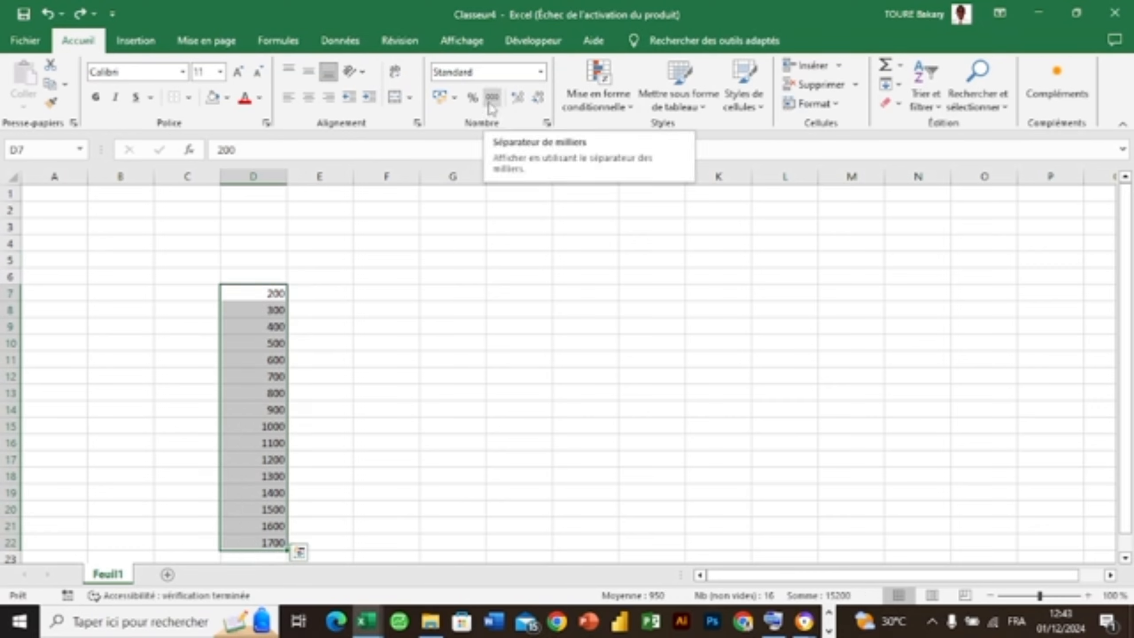
click(491, 98)
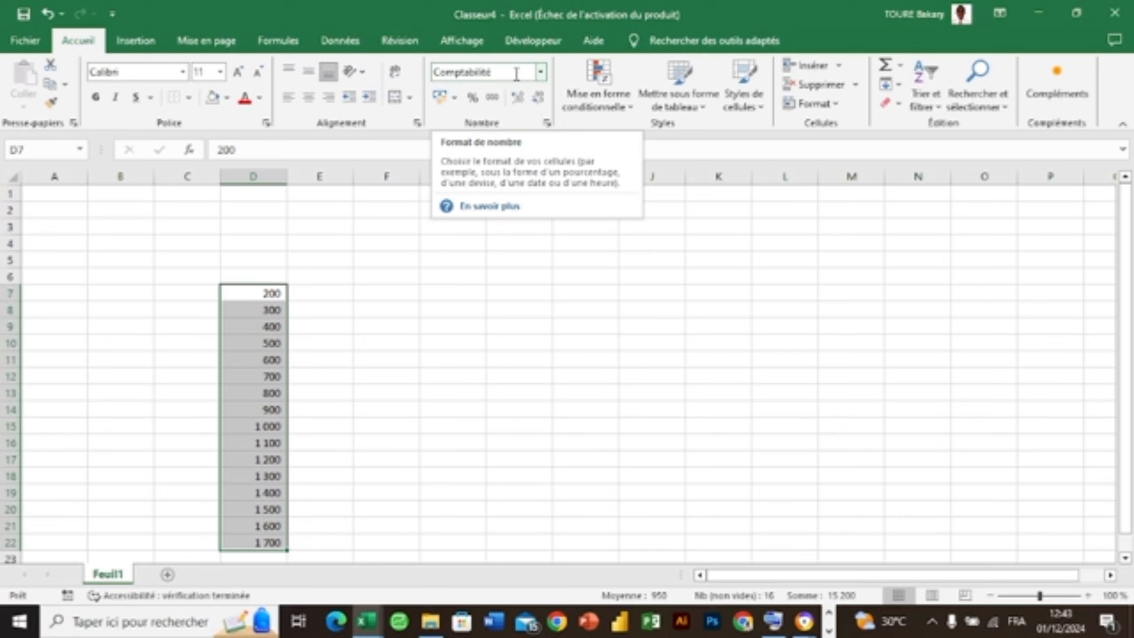
Step: Format D7:D22 as Monétaire with the CFA Français (Sénégal) currency symbol
click(541, 73)
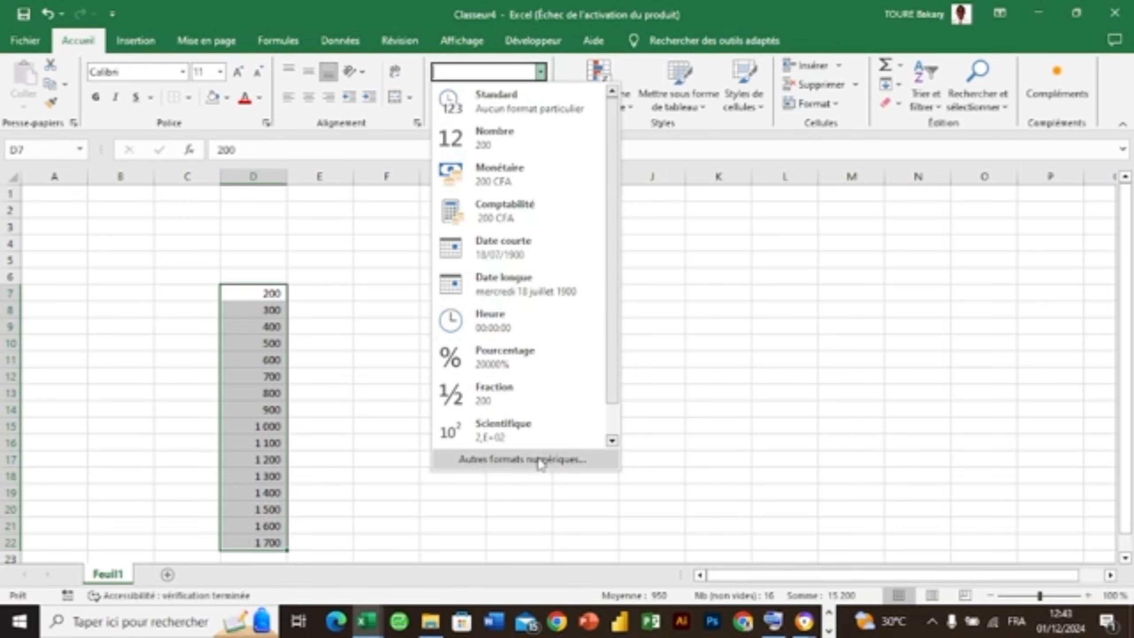
click(539, 461)
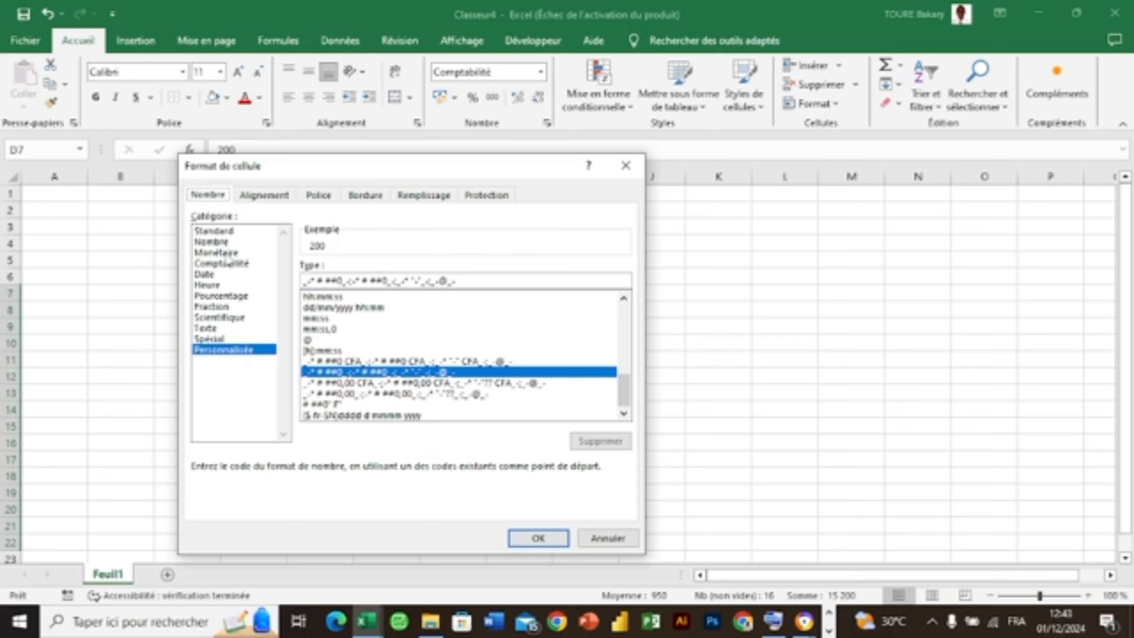
click(221, 253)
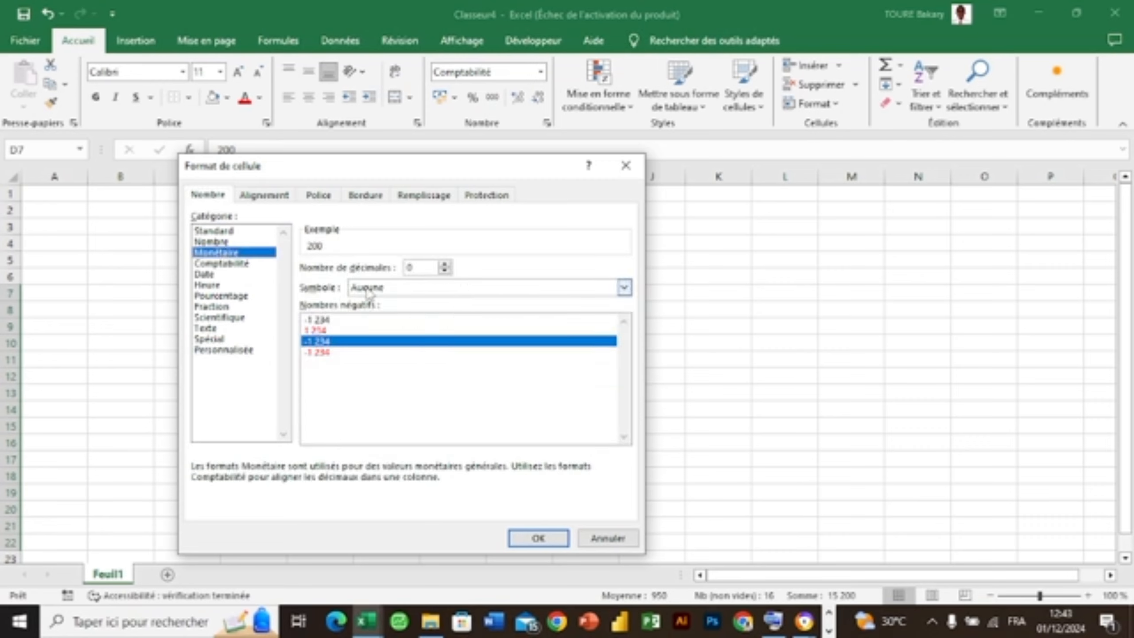
click(624, 287)
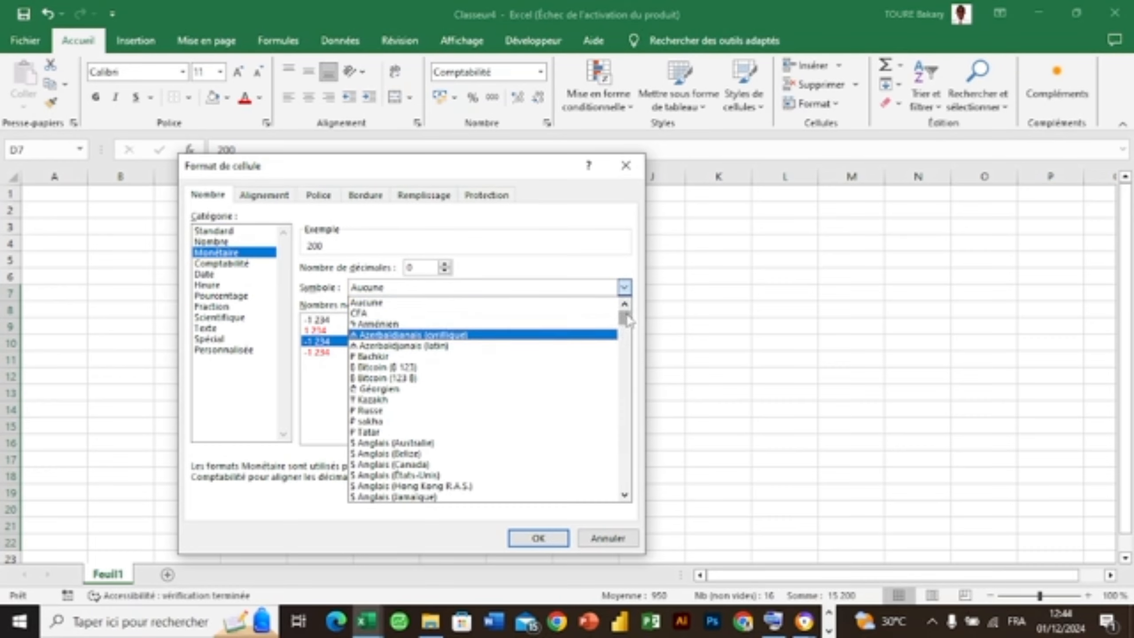
drag(625, 318, 624, 369)
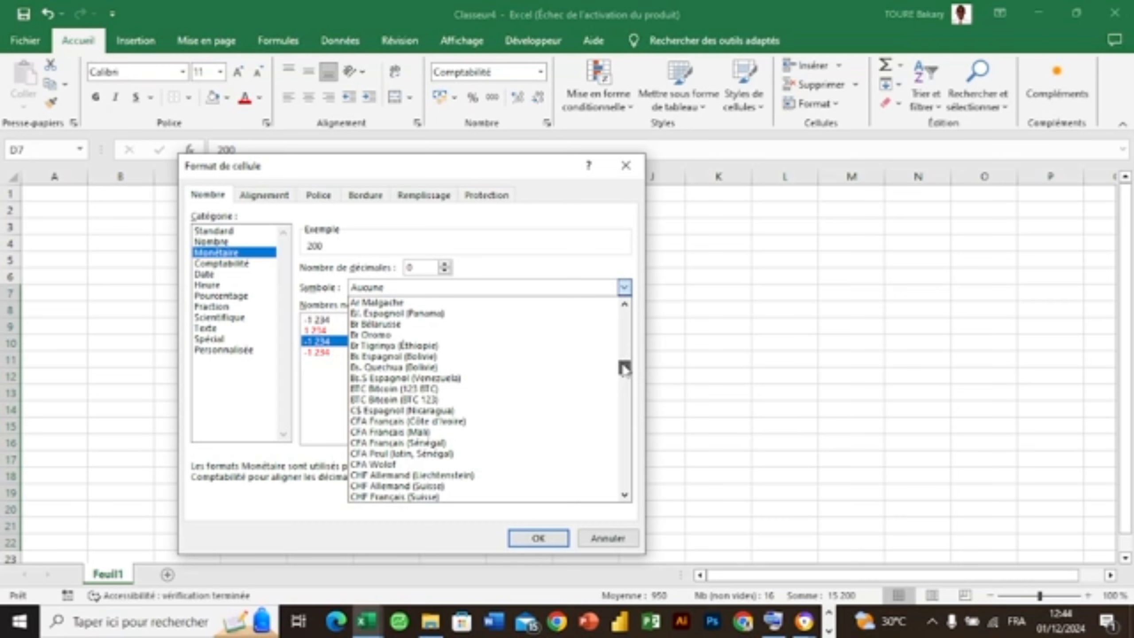
drag(624, 369, 625, 371)
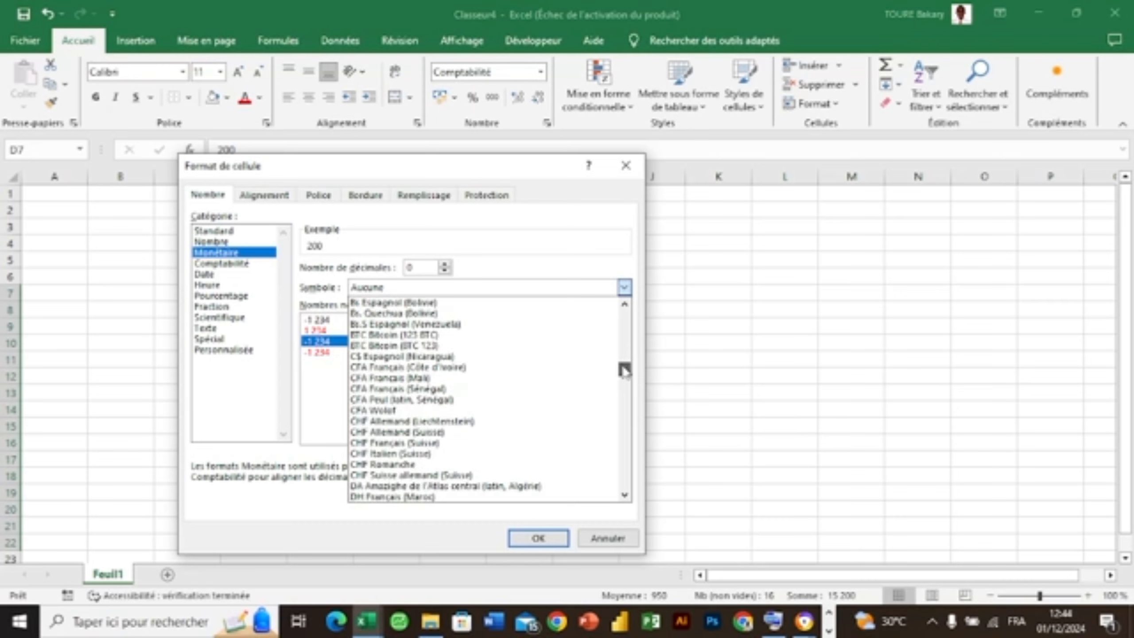
drag(625, 372, 626, 373)
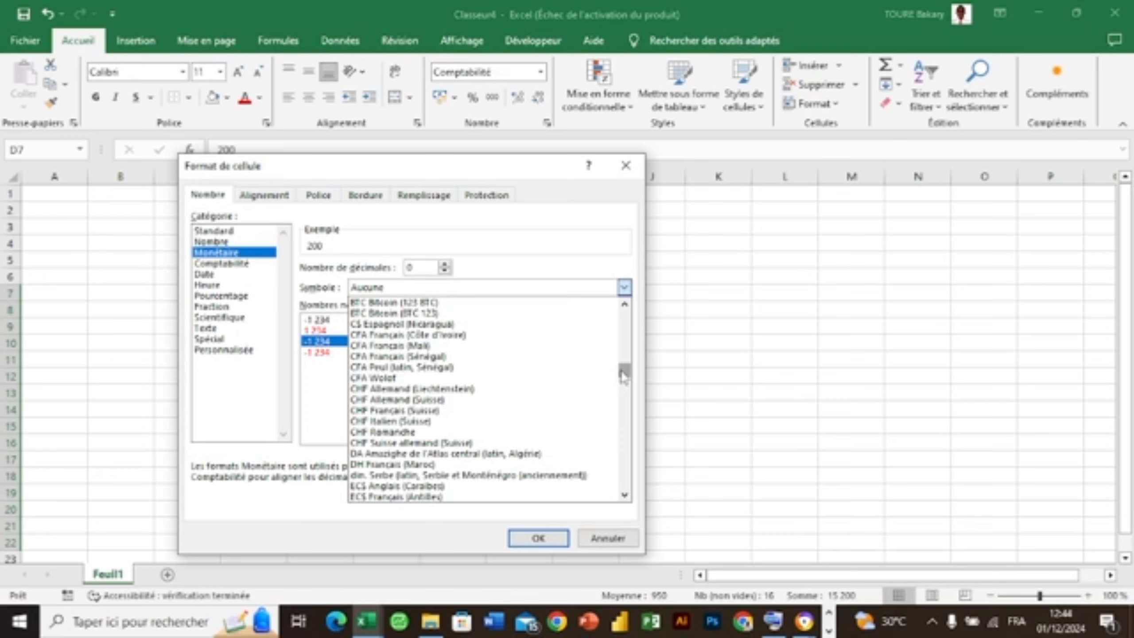
mouse_move(624, 375)
mouse_down()
mouse_move(625, 427)
mouse_move(614, 358)
mouse_move(616, 379)
mouse_up()
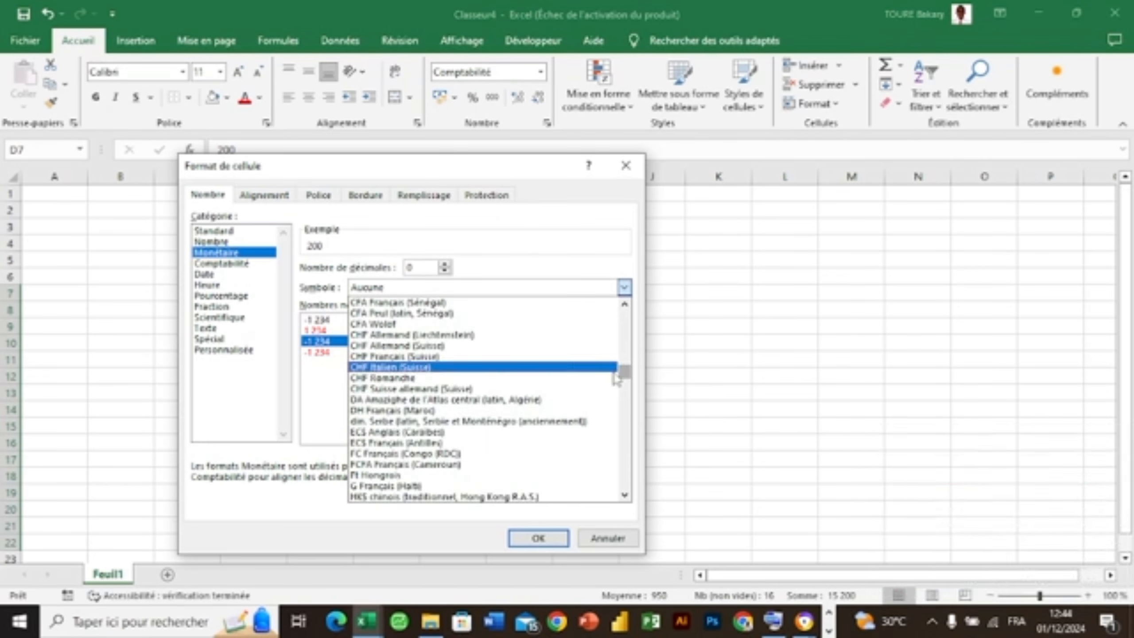
click(515, 307)
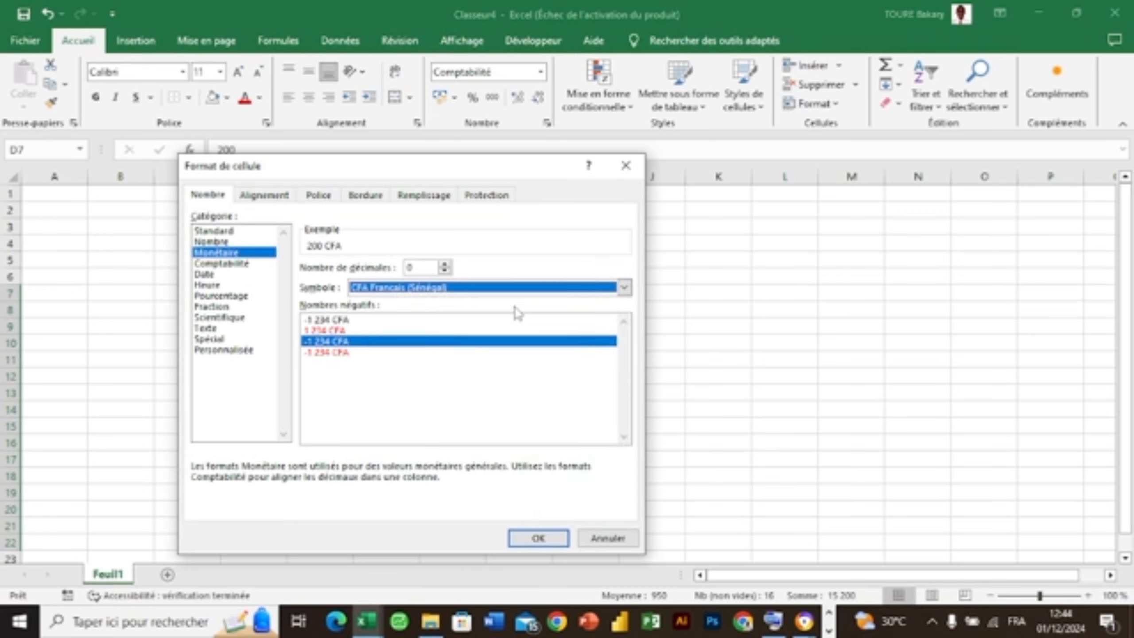
click(552, 538)
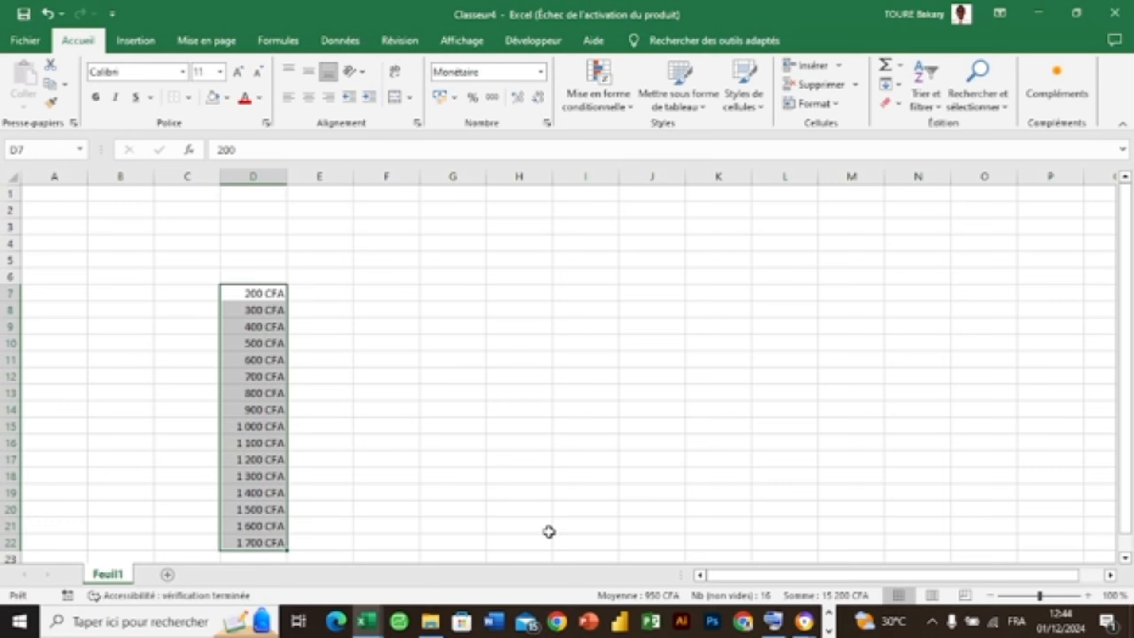
click(317, 293)
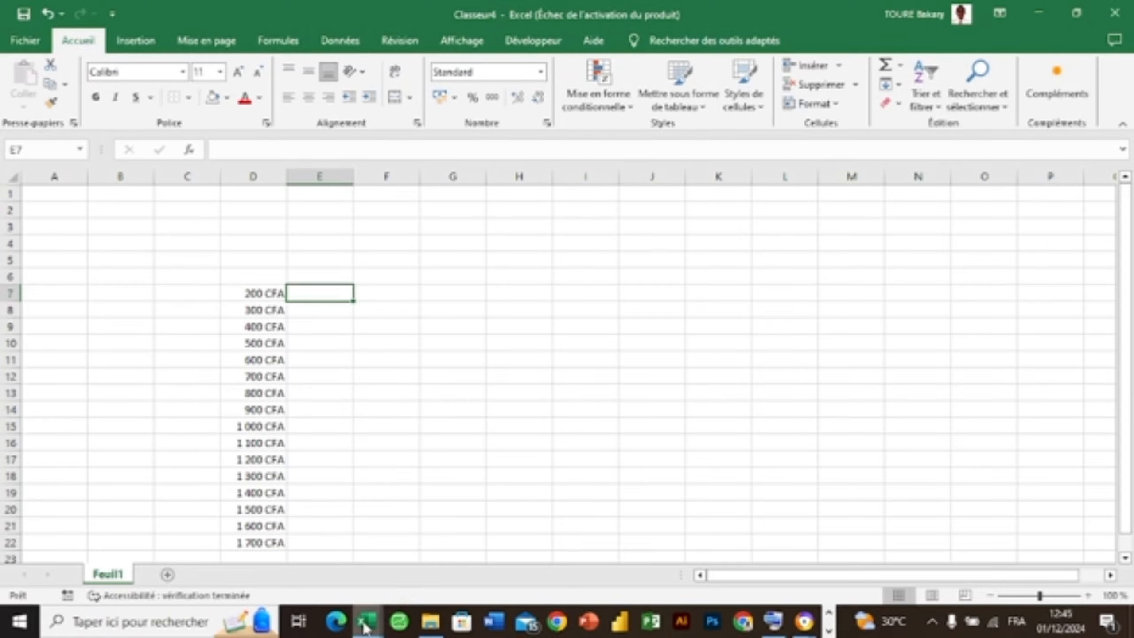
Step: Review the payroll table in the Gestion salaire BONZILA workbook and return to Classeur4
mouse_move(363, 628)
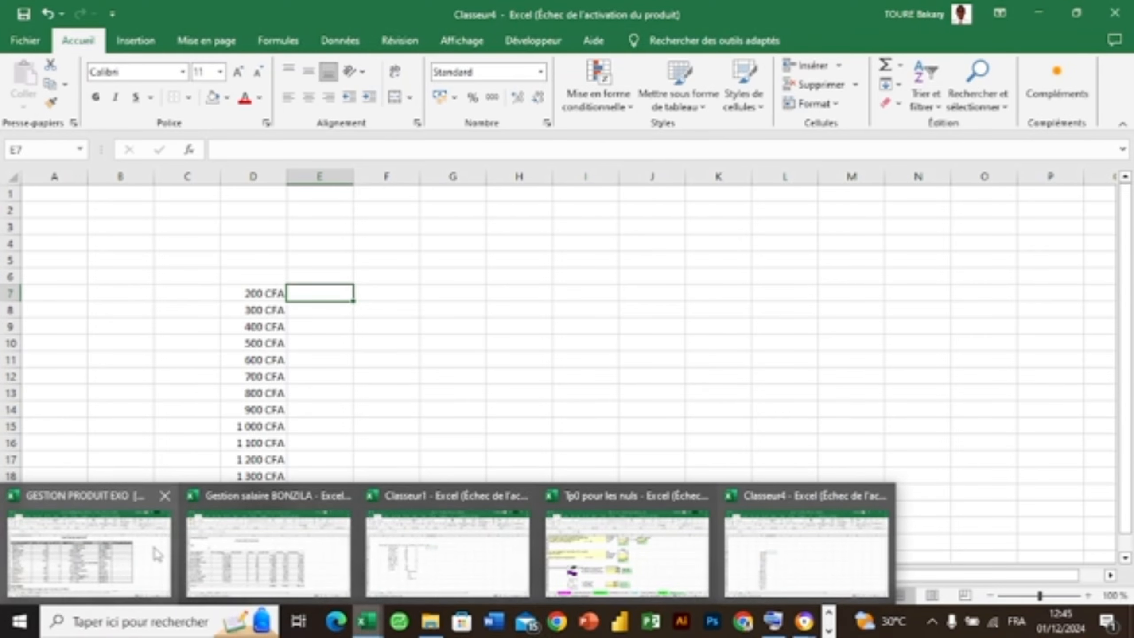
mouse_move(177, 549)
click(253, 554)
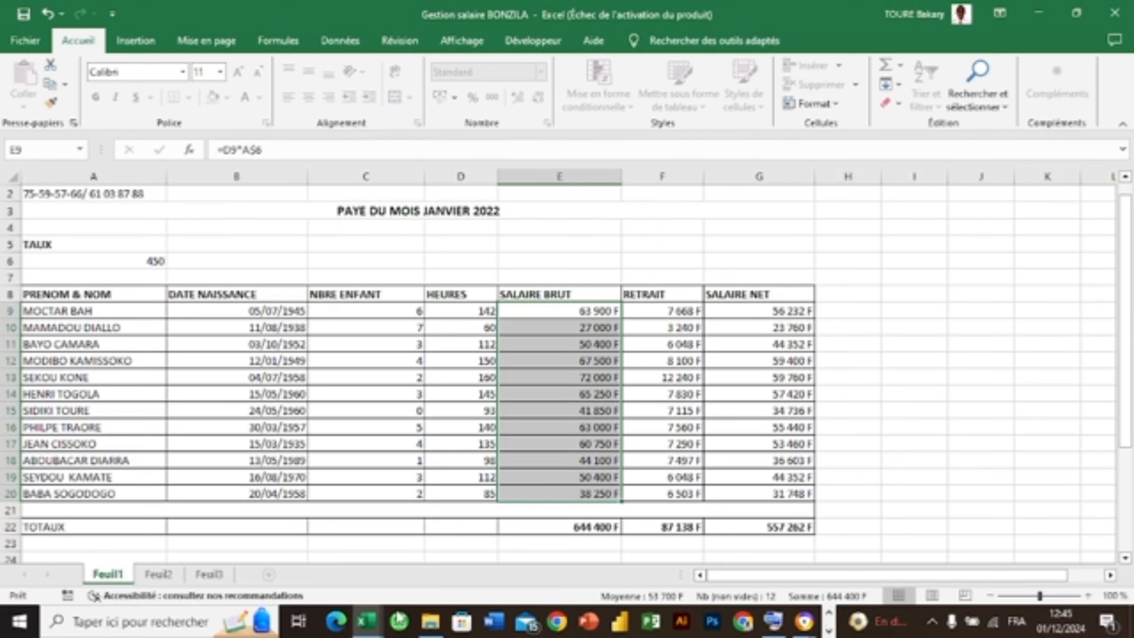
mouse_move(374, 627)
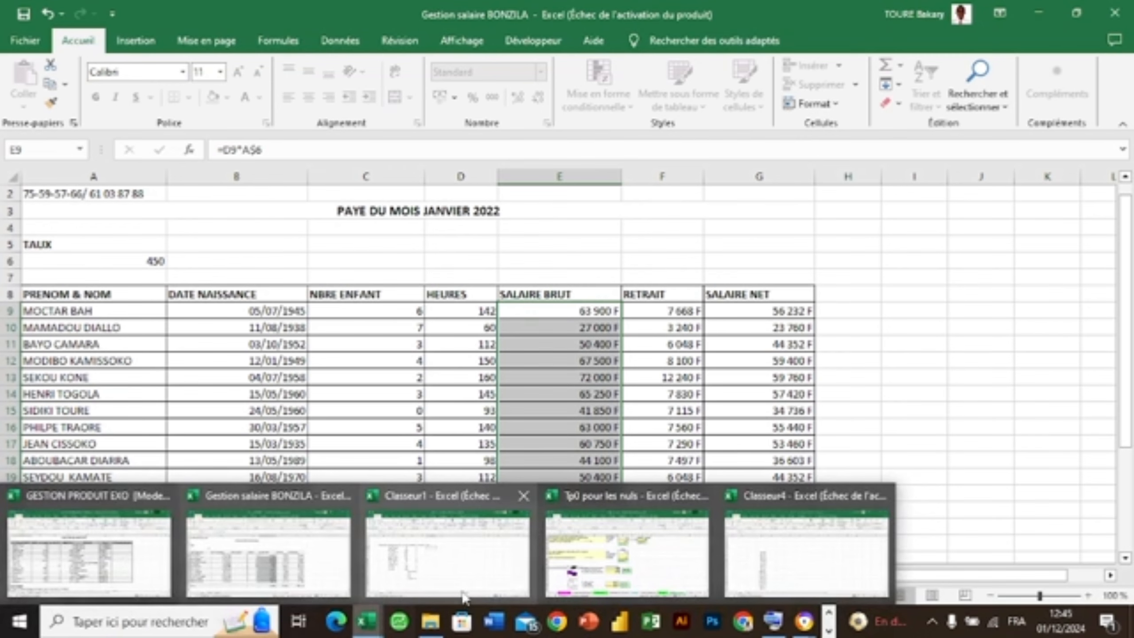
click(816, 580)
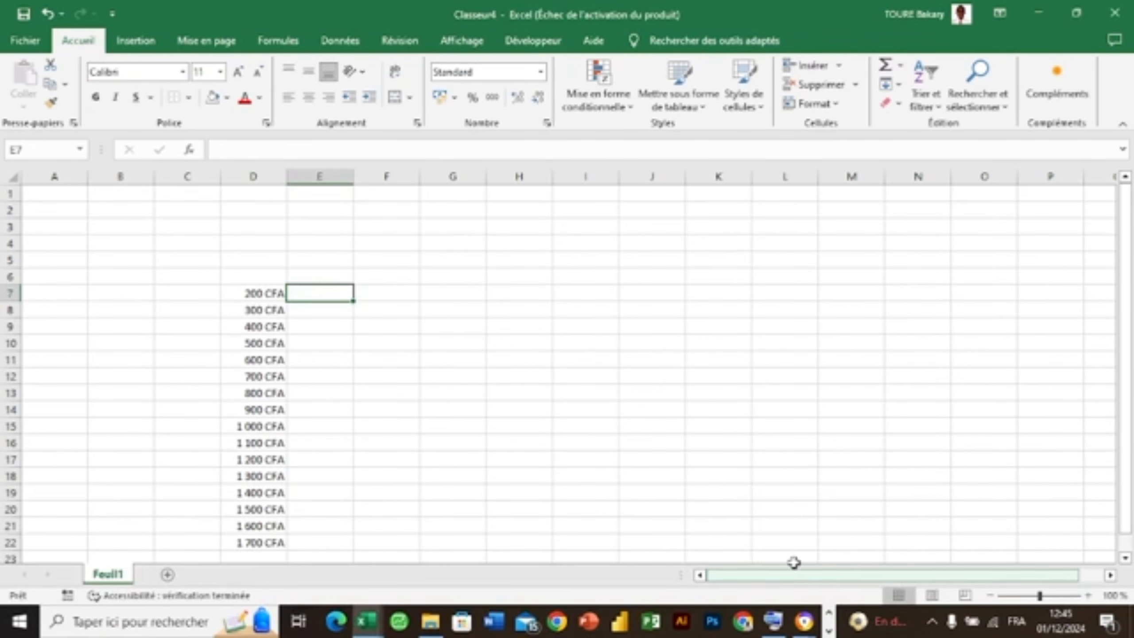
Step: Clear the contents of the CFA series in cells D7:D22
drag(262, 291, 279, 543)
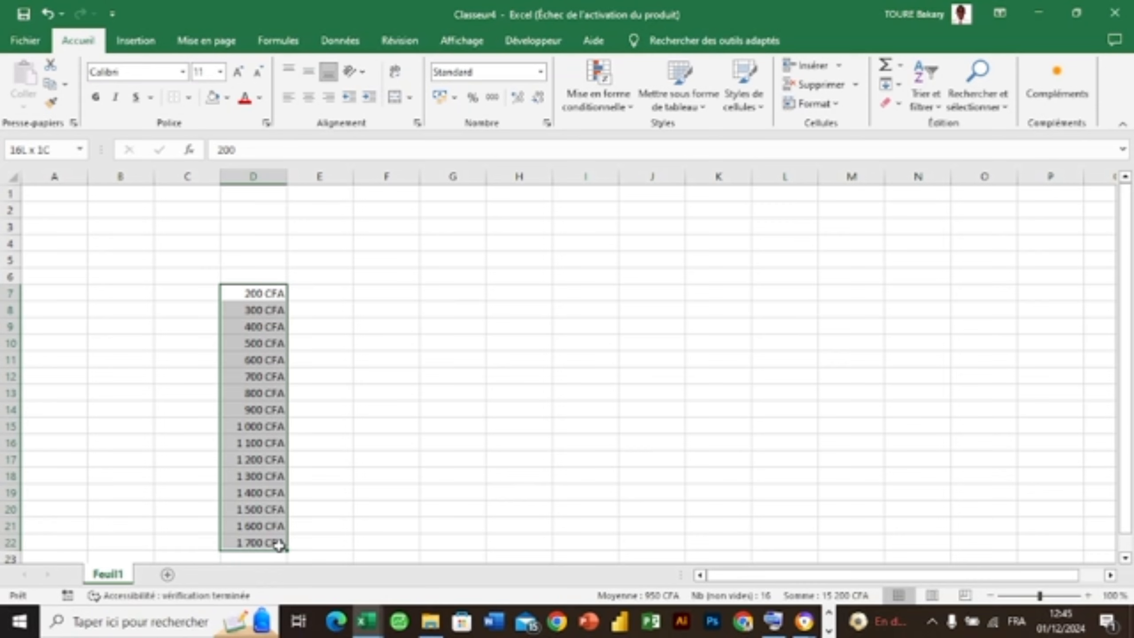
right_click(271, 507)
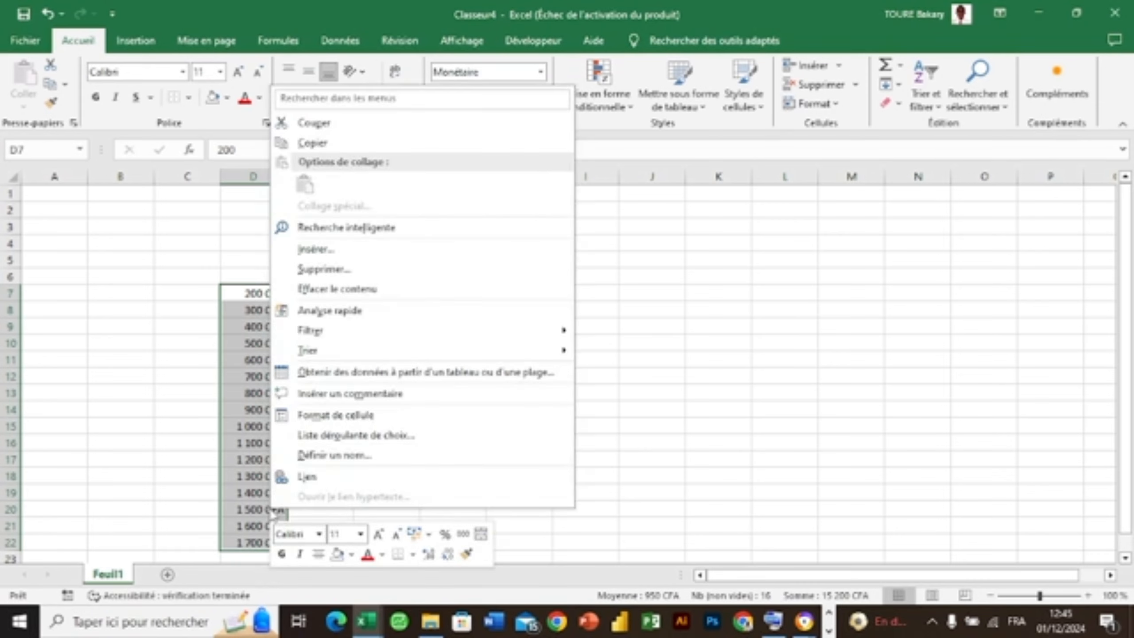
click(328, 295)
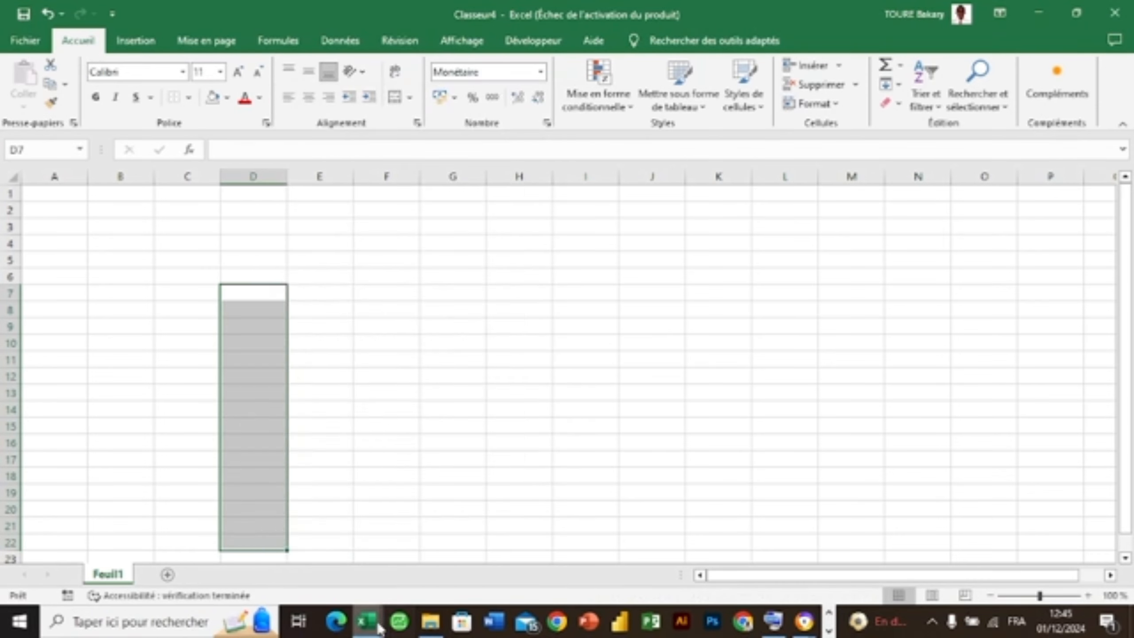
Step: Switch to the Gestion salaire BONZILA workbook, check the payroll table on Feuil1, and open sheet Feuil2
mouse_move(376, 627)
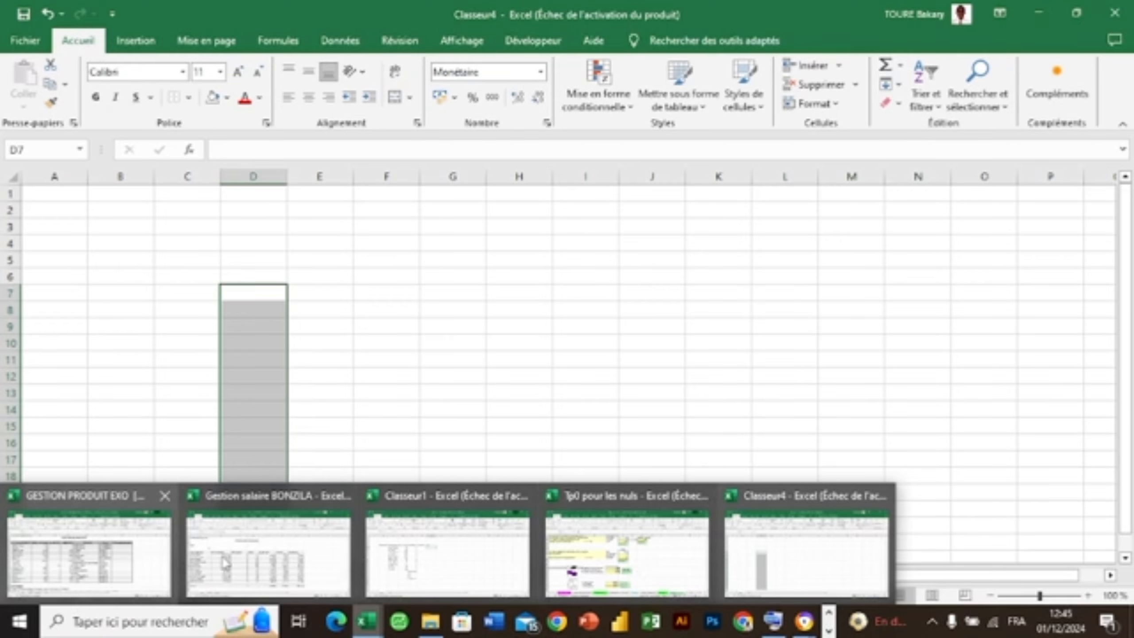
click(272, 574)
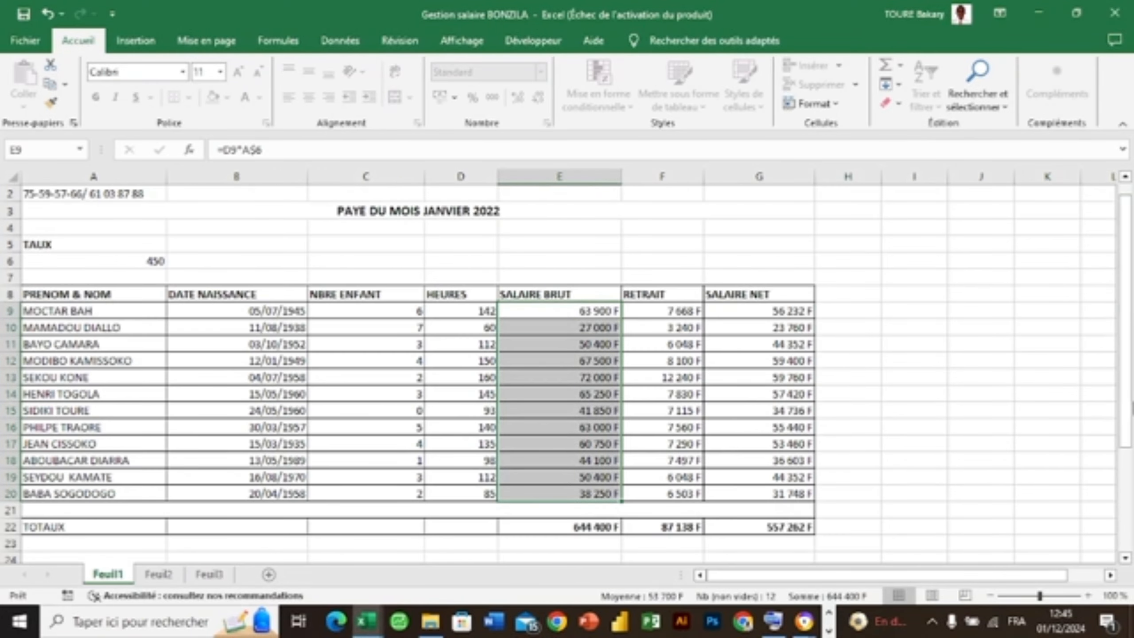
mouse_move(1128, 400)
mouse_down()
mouse_move(1126, 503)
mouse_move(1126, 383)
mouse_up()
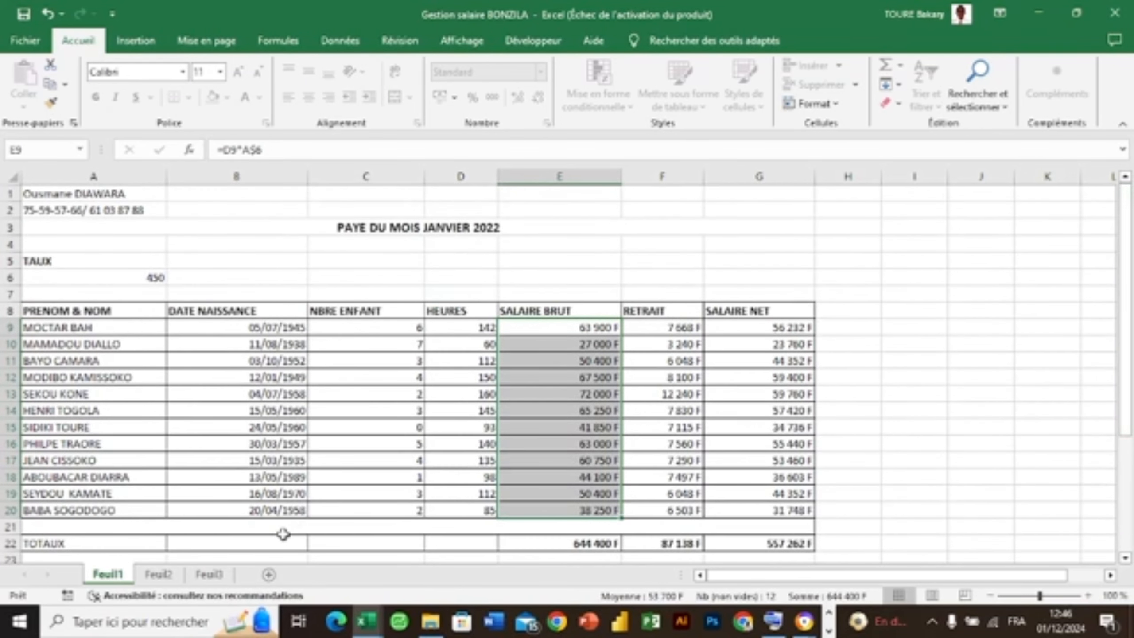
click(159, 576)
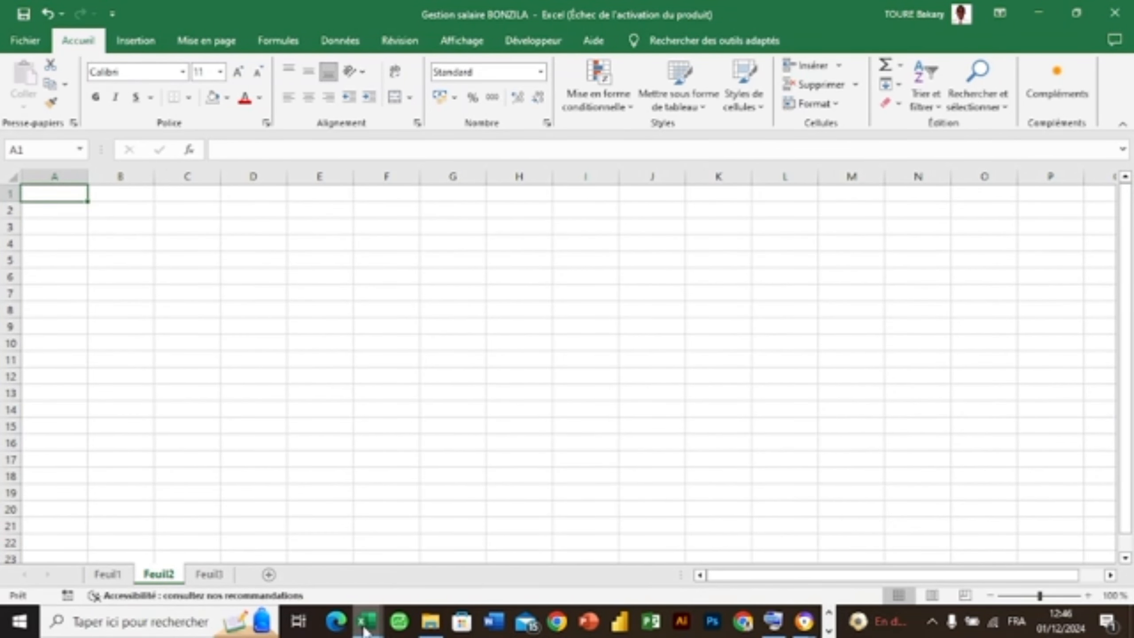
Step: Switch to the GESTION PRODUIT EXO workbook and clear the contents of the MONTANT cells E4:E18
mouse_move(363, 630)
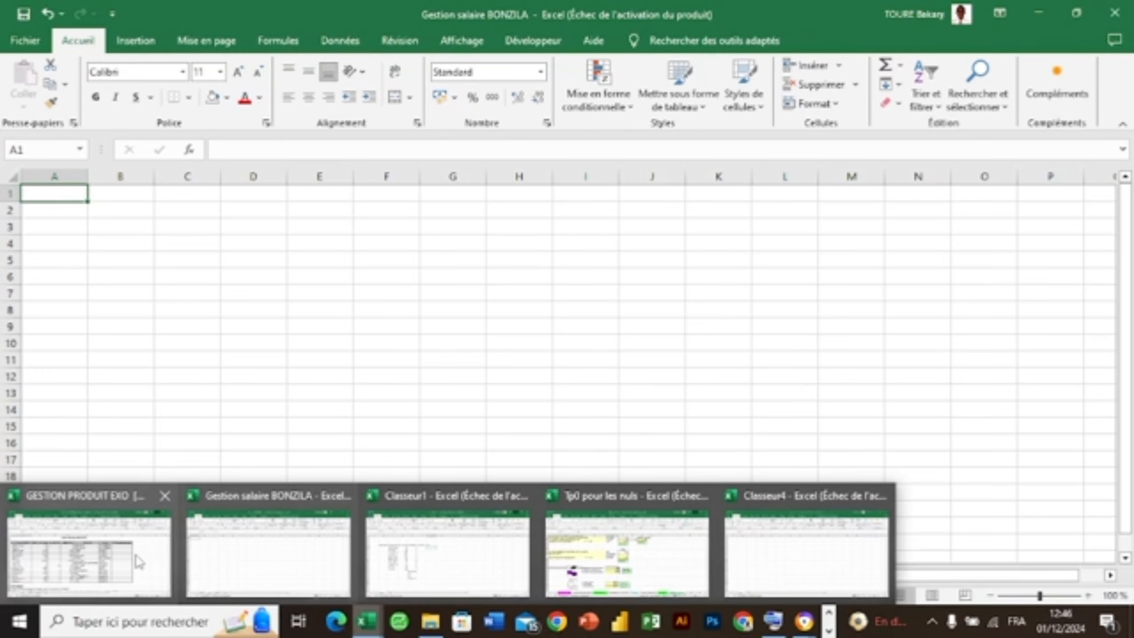
click(136, 561)
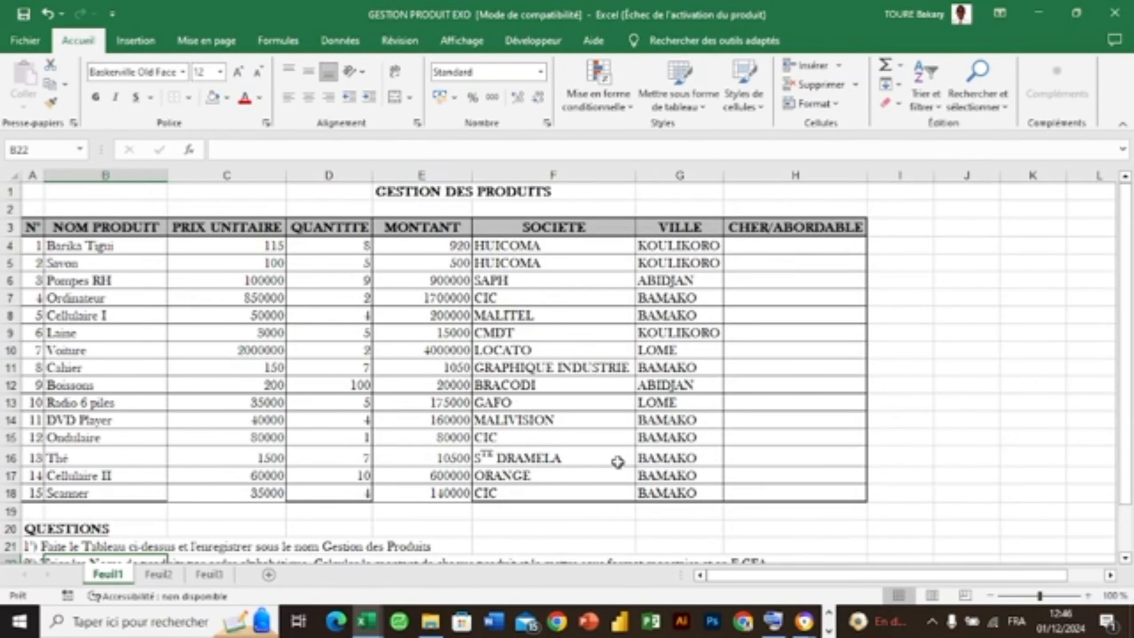
drag(455, 250, 464, 489)
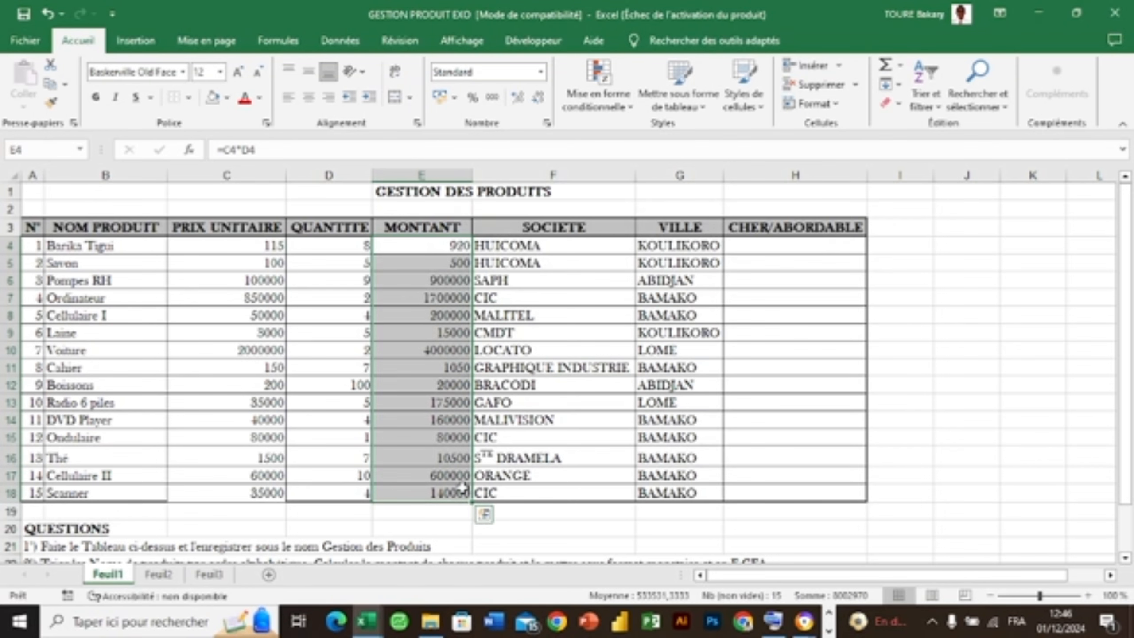
right_click(463, 488)
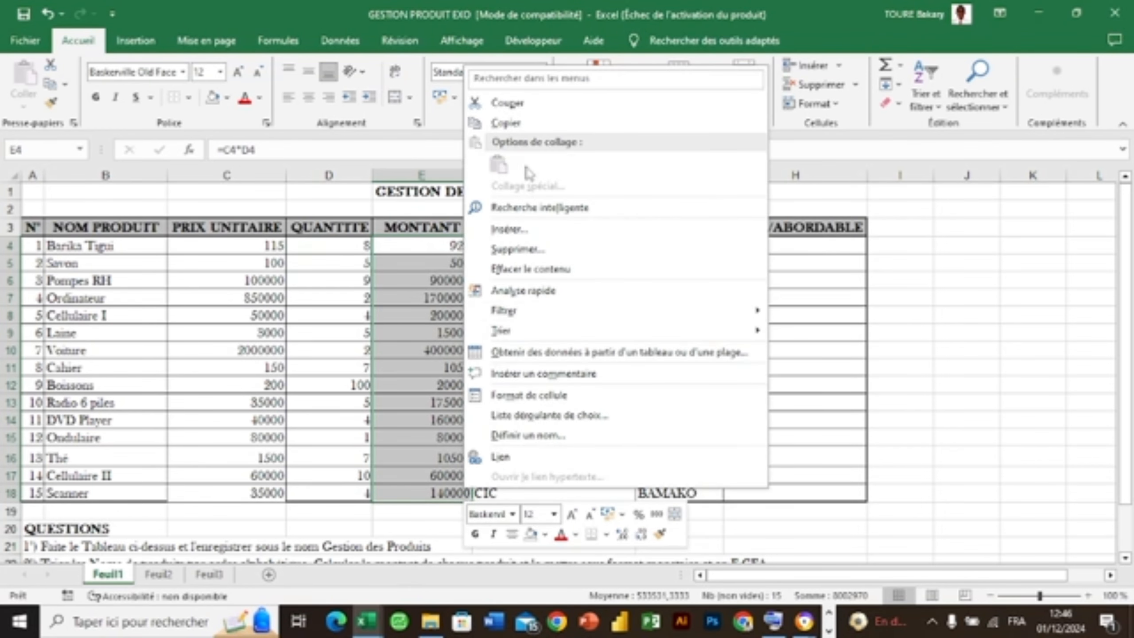
click(514, 269)
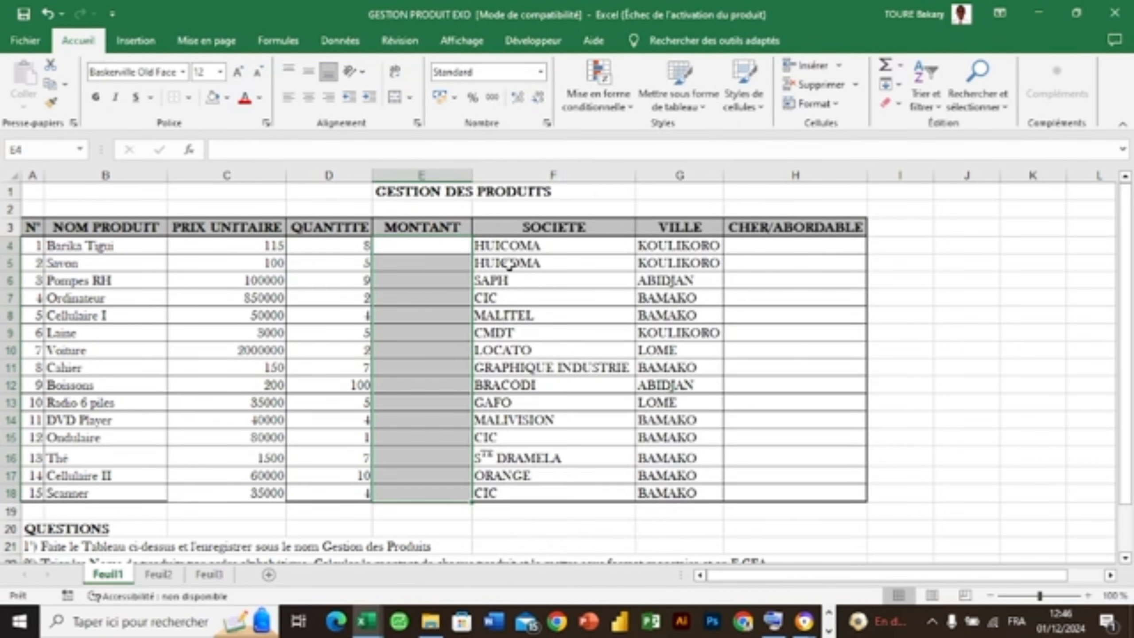
click(962, 301)
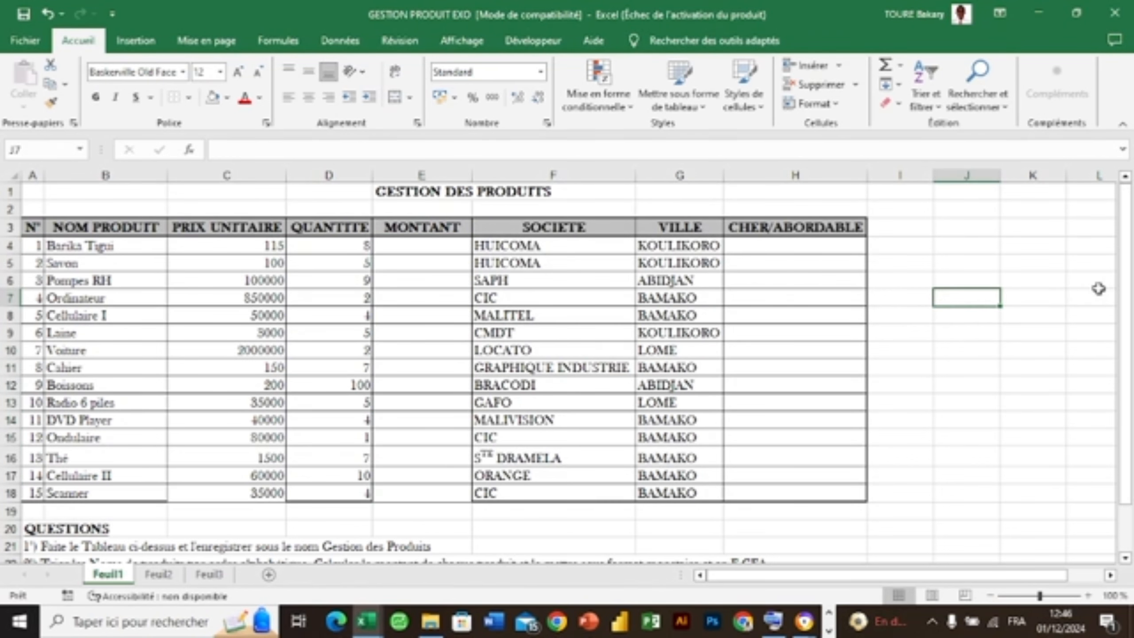
Step: Read the exercise questions below the product table and return to the Classeur4 workbook
scroll(1122, 428, down, 1)
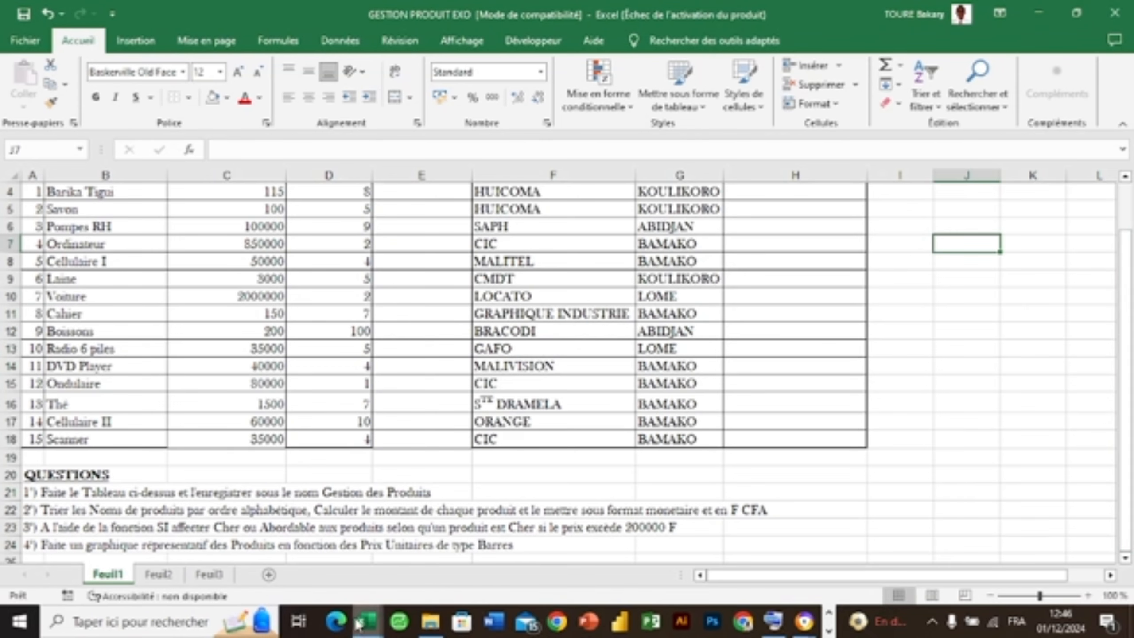
mouse_move(366, 620)
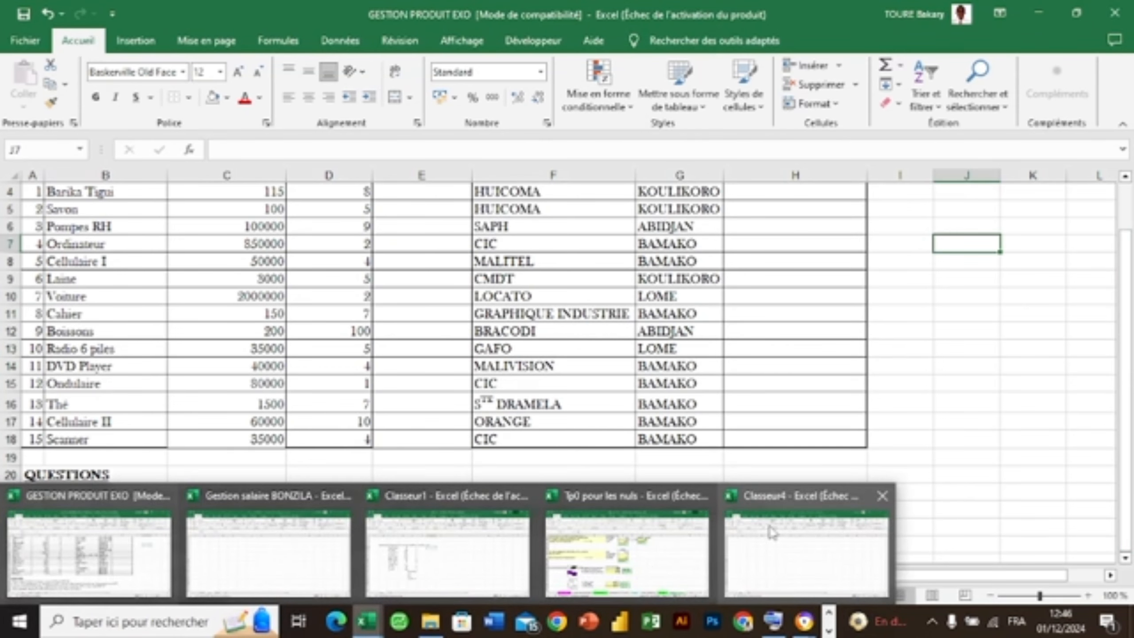
click(773, 531)
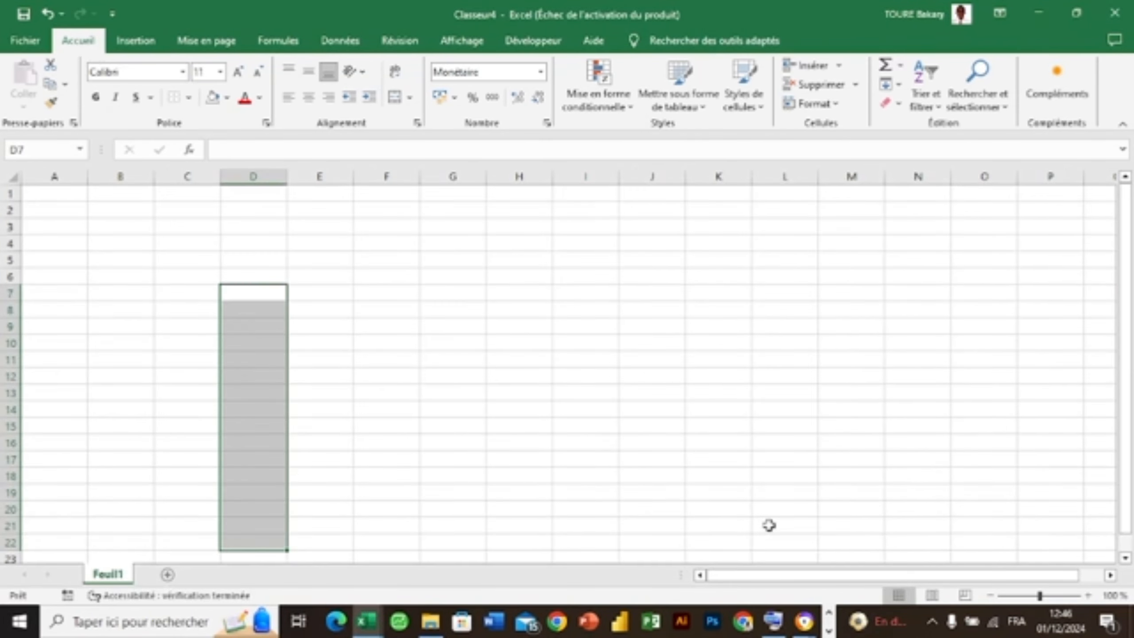
click(490, 343)
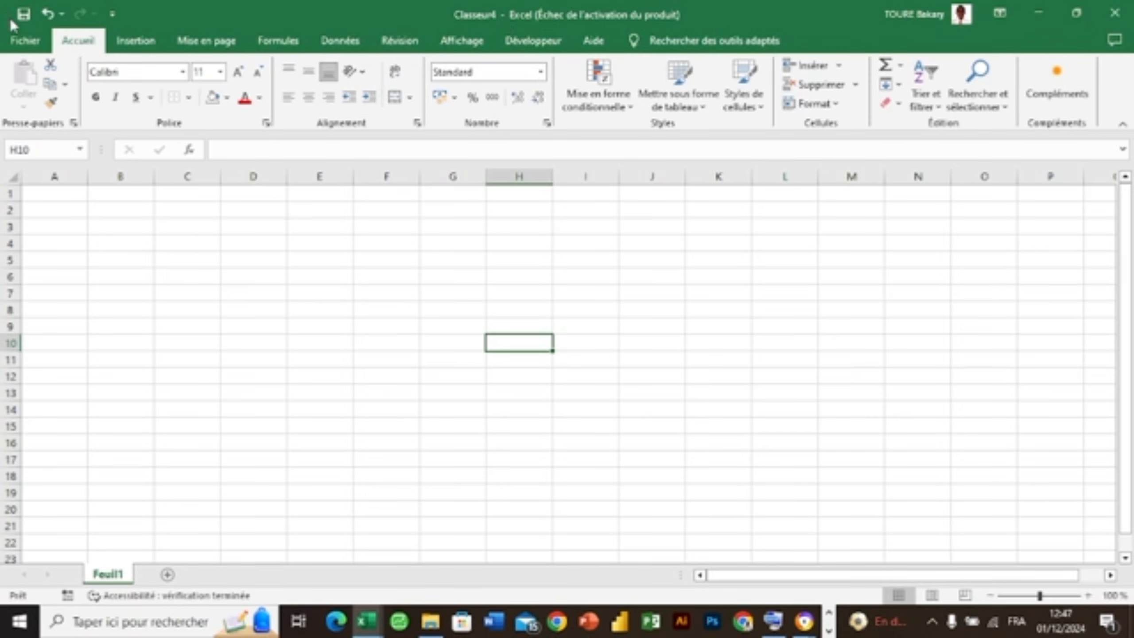
Step: Start Save As for Classeur4, browse for a location on this PC, and clear the suggested file name
click(24, 41)
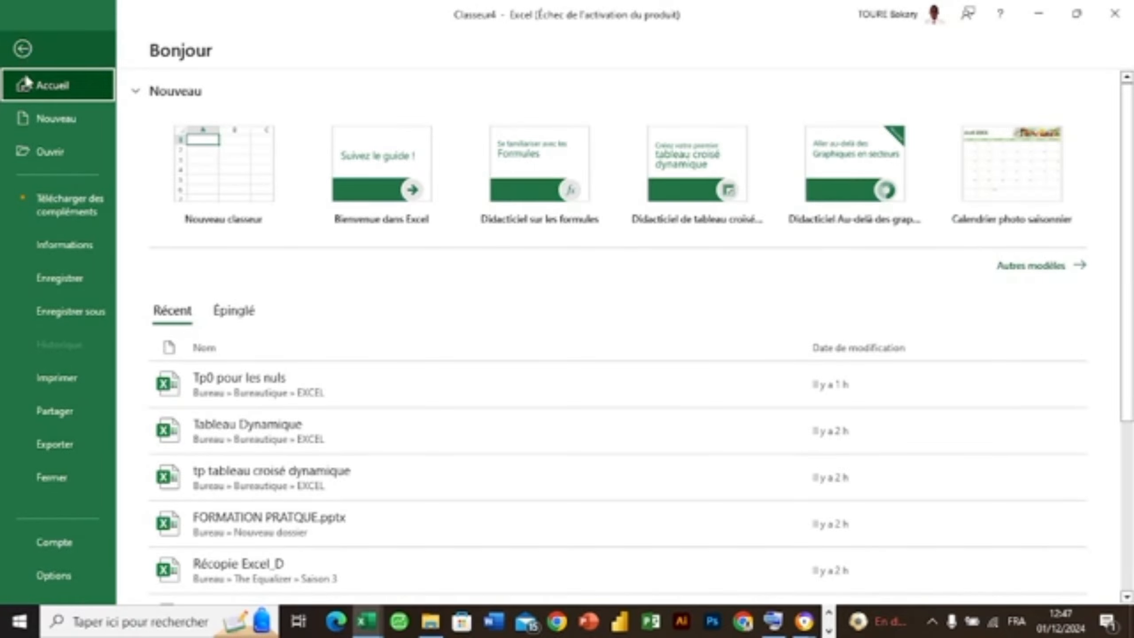
click(91, 312)
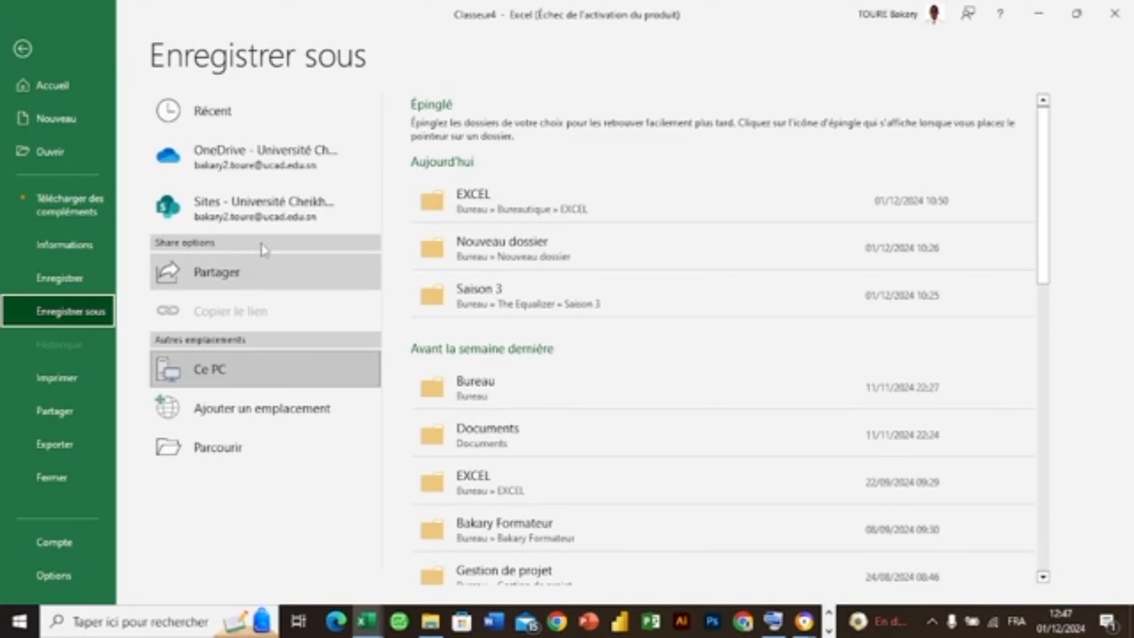
click(204, 380)
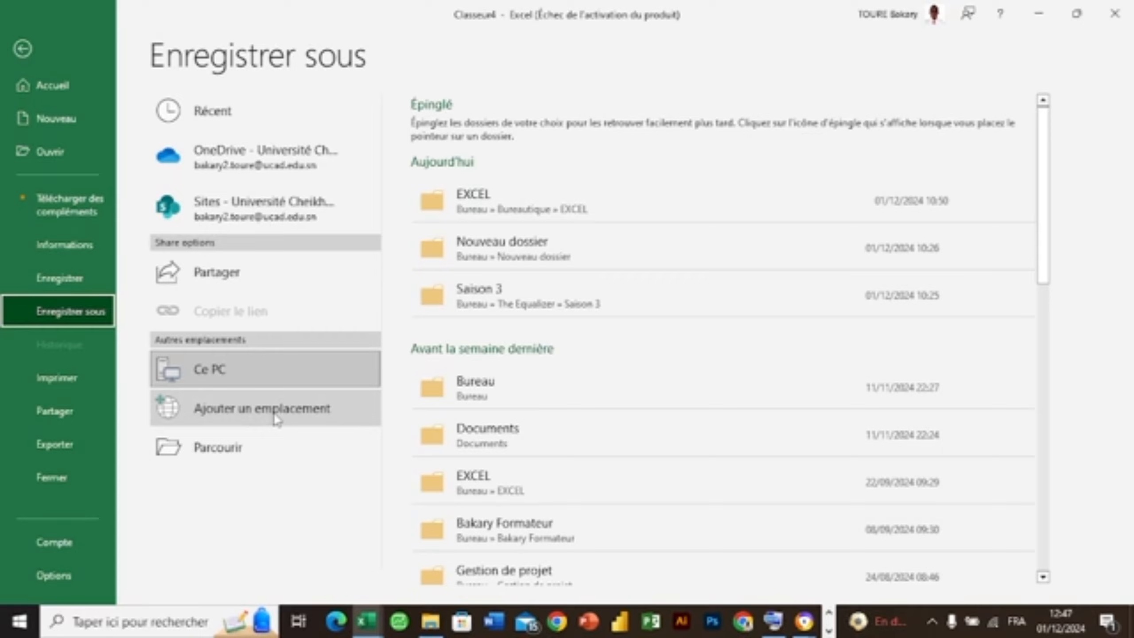
click(226, 445)
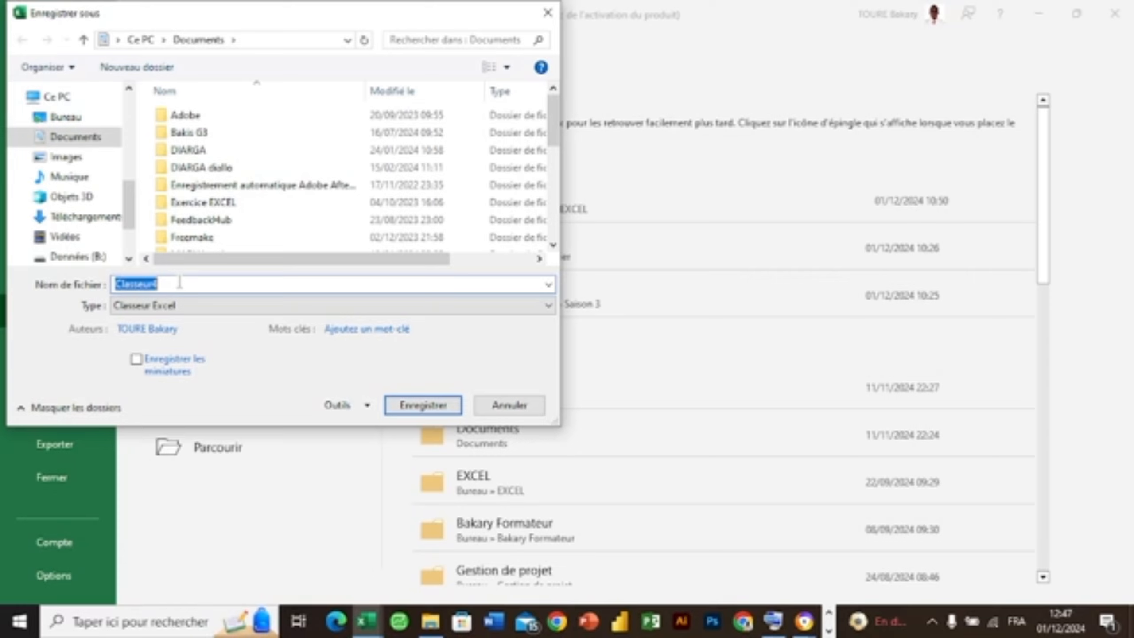
key(BackSpace)
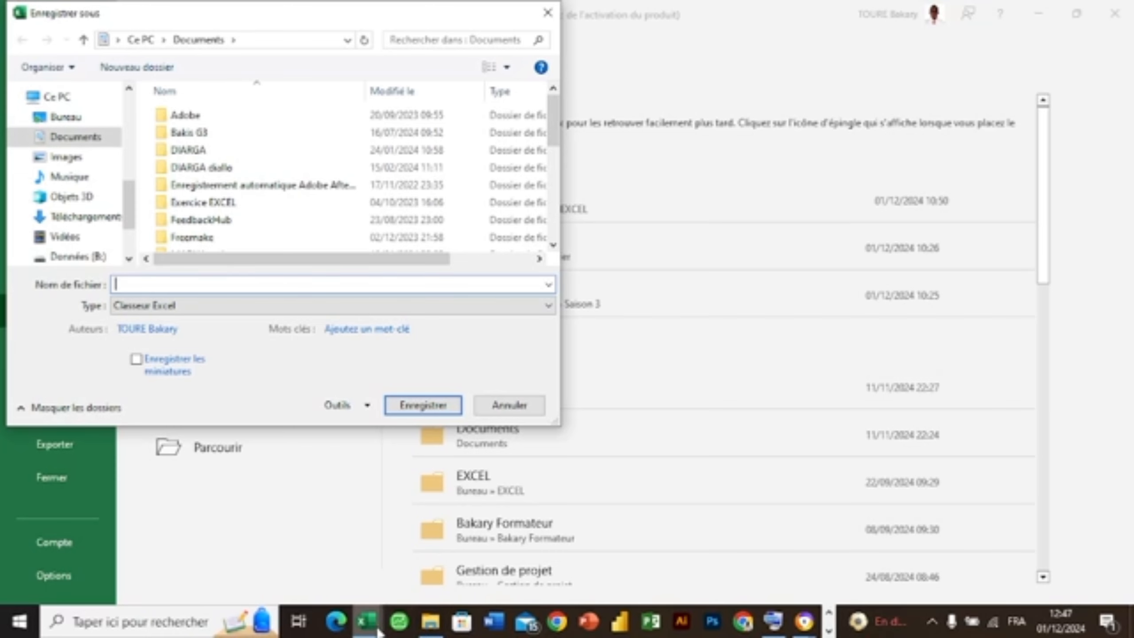
mouse_move(367, 622)
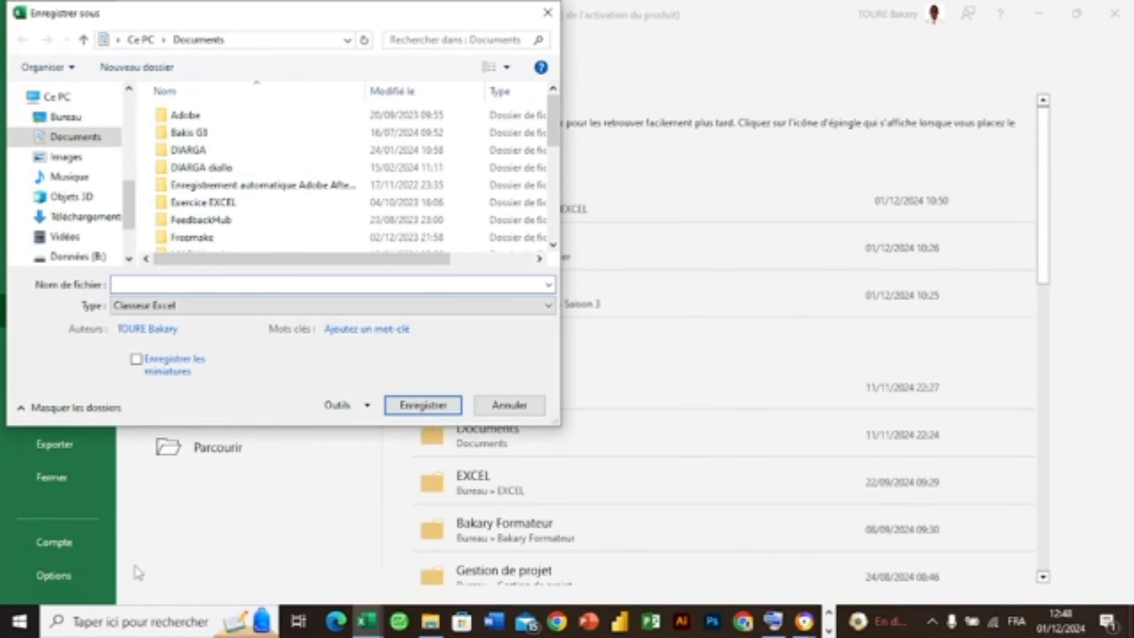
mouse_move(139, 560)
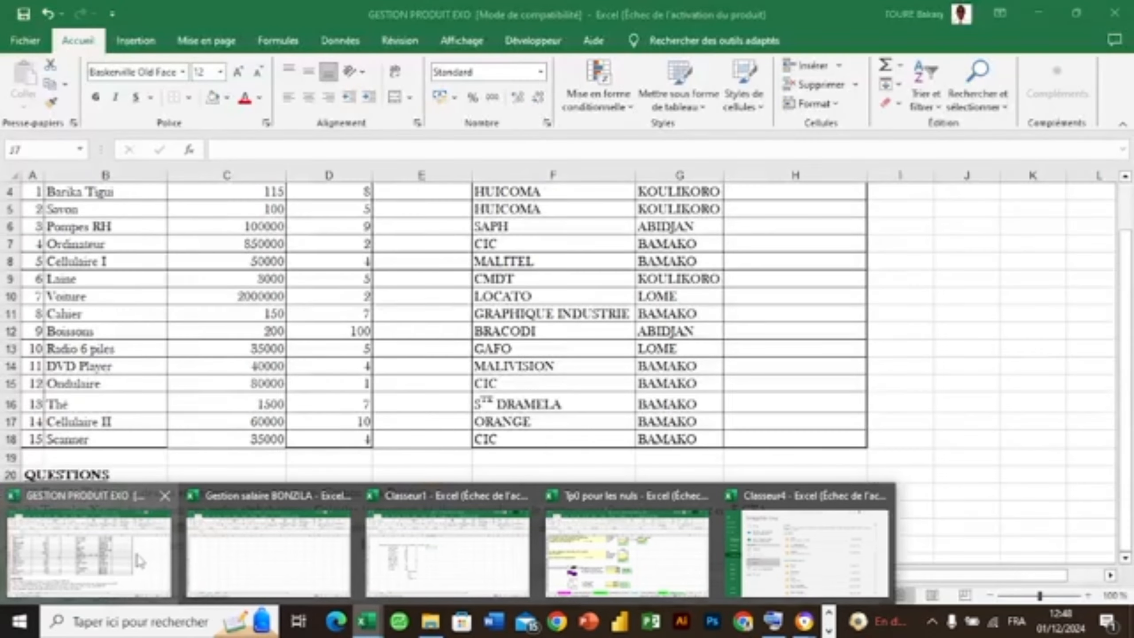
click(139, 561)
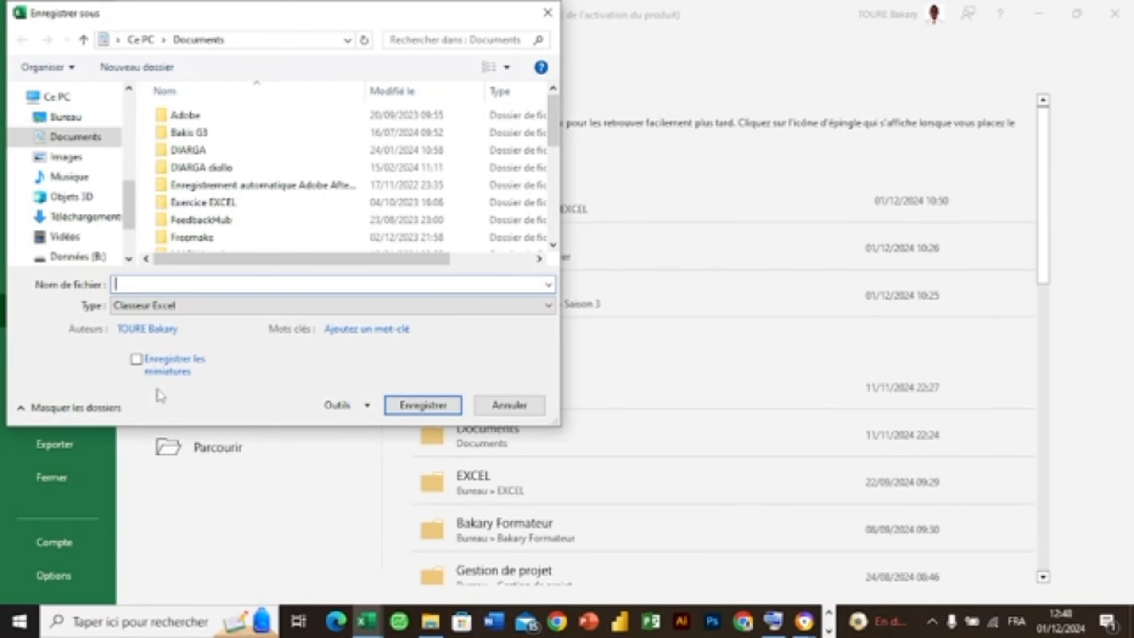
Step: Enter GESTION as the file name with Bureau as the location, and open the GESTION folder there
text(GE)
text(STION)
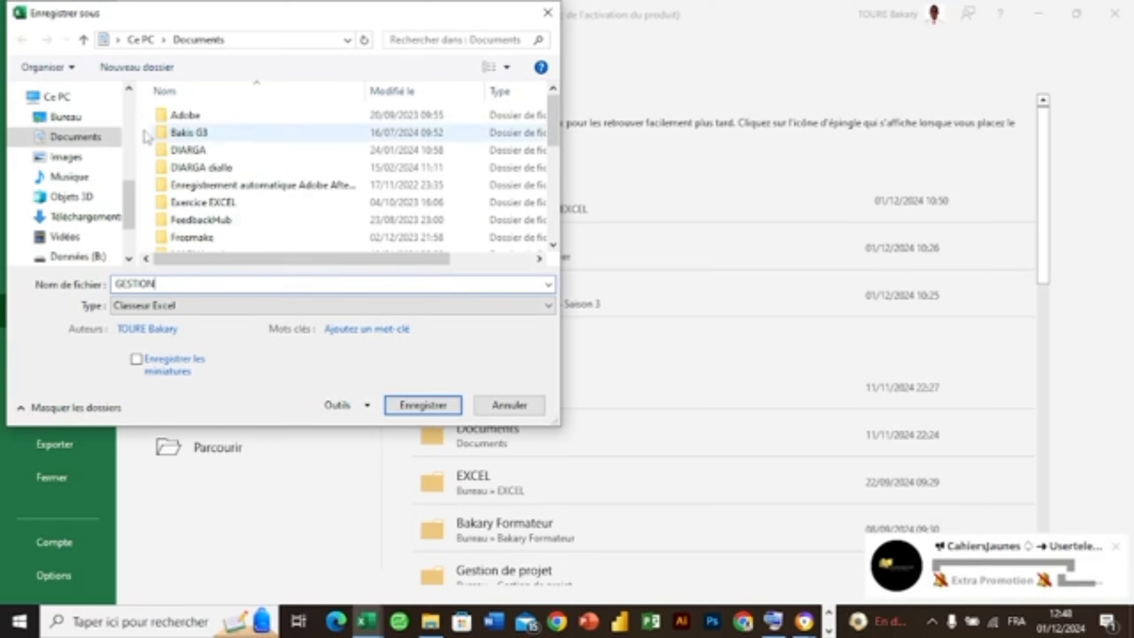
click(107, 120)
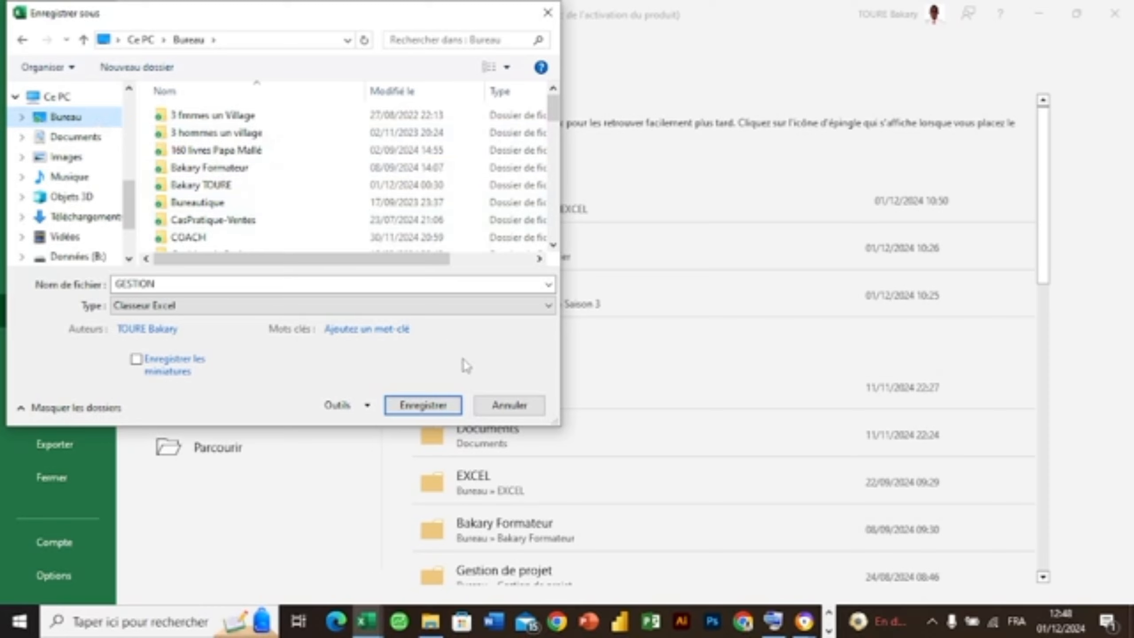
click(423, 406)
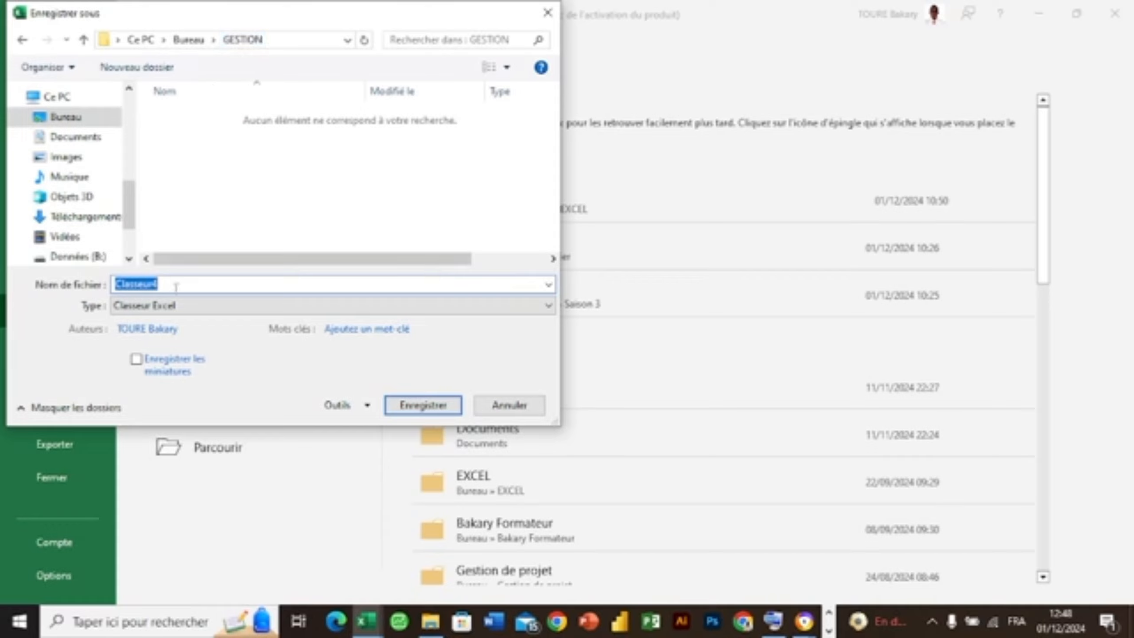
Step: Name the workbook Gestion and save it in the GESTION folder on the Bureau
key(BackSpace)
text(G)
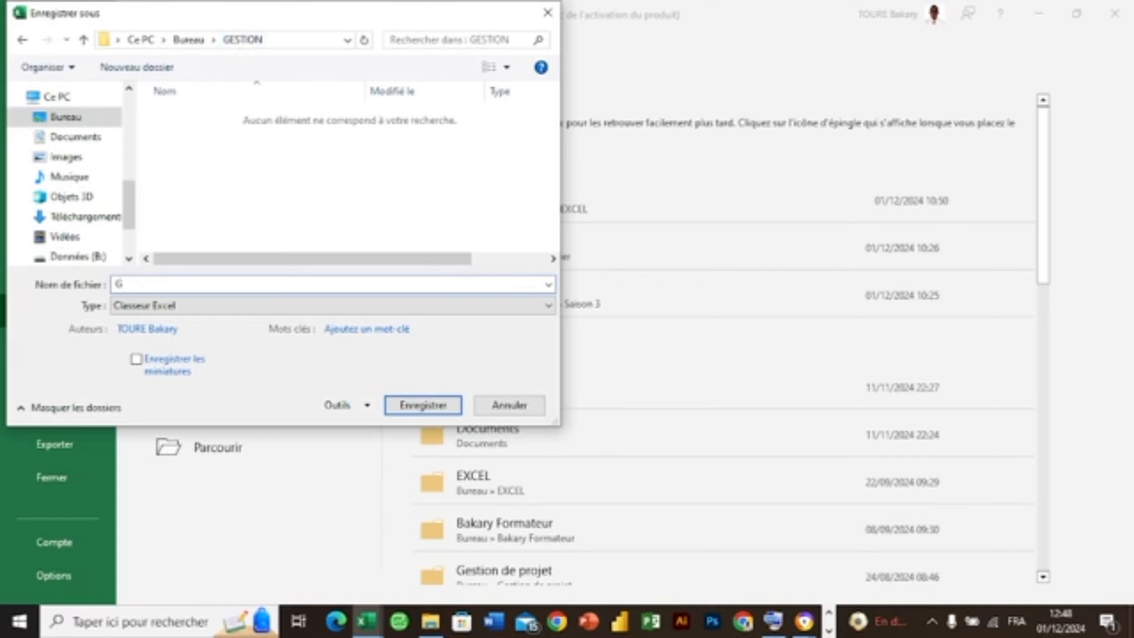
text(Estion)
key(Return)
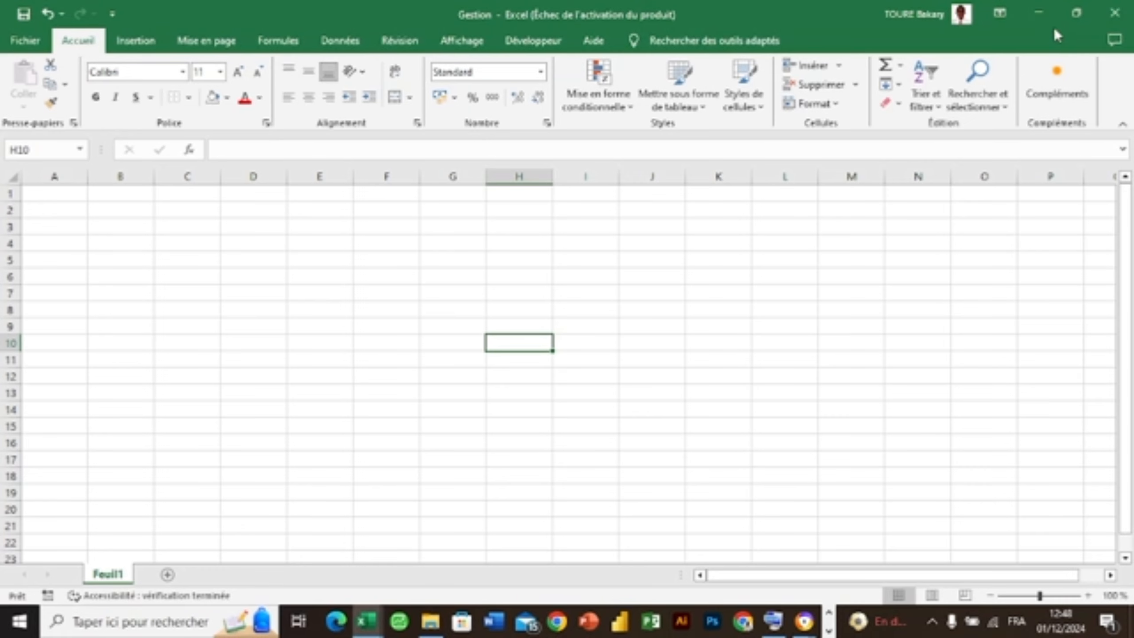
Step: Minimize the open workbooks, the meeting window and the recorder to view the desktop, and dismiss the notifications
click(1033, 15)
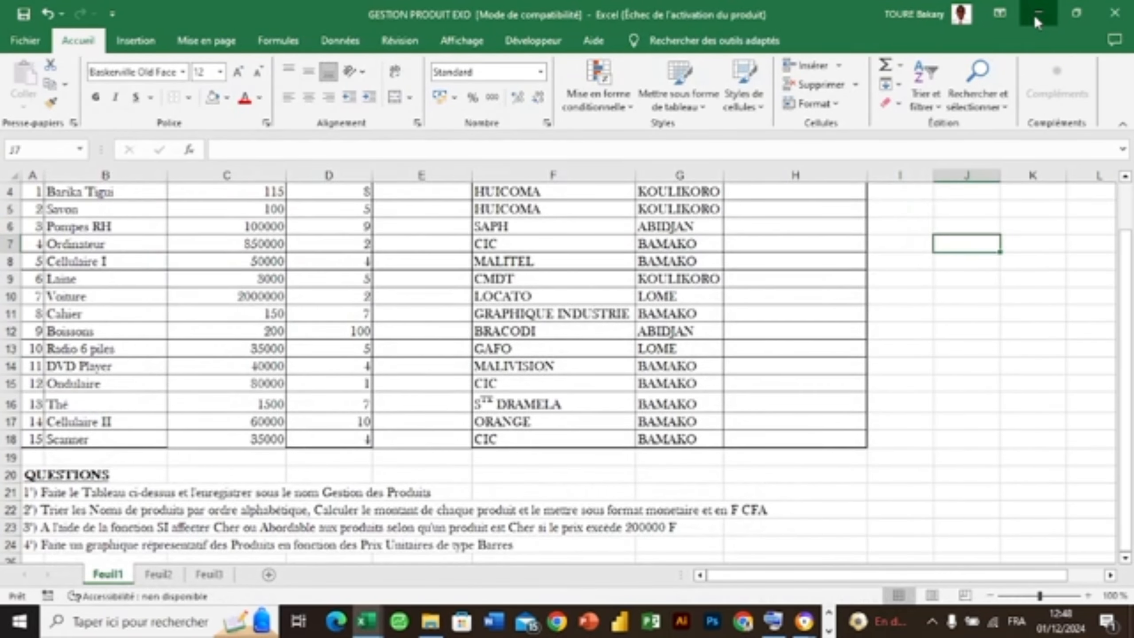
click(1034, 15)
click(1033, 15)
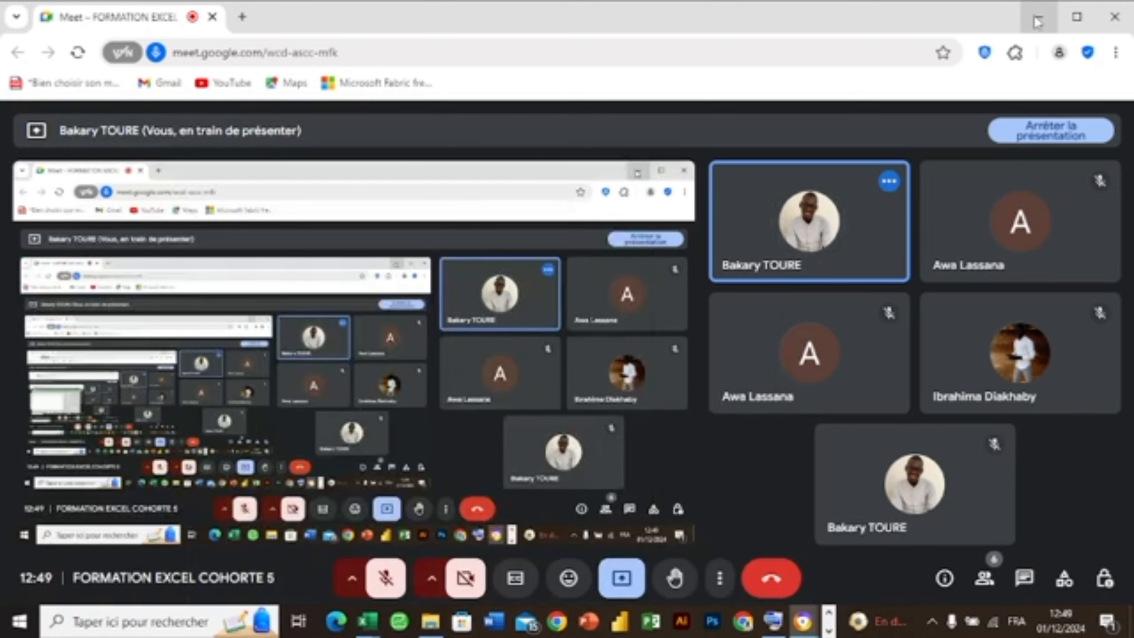
click(1033, 12)
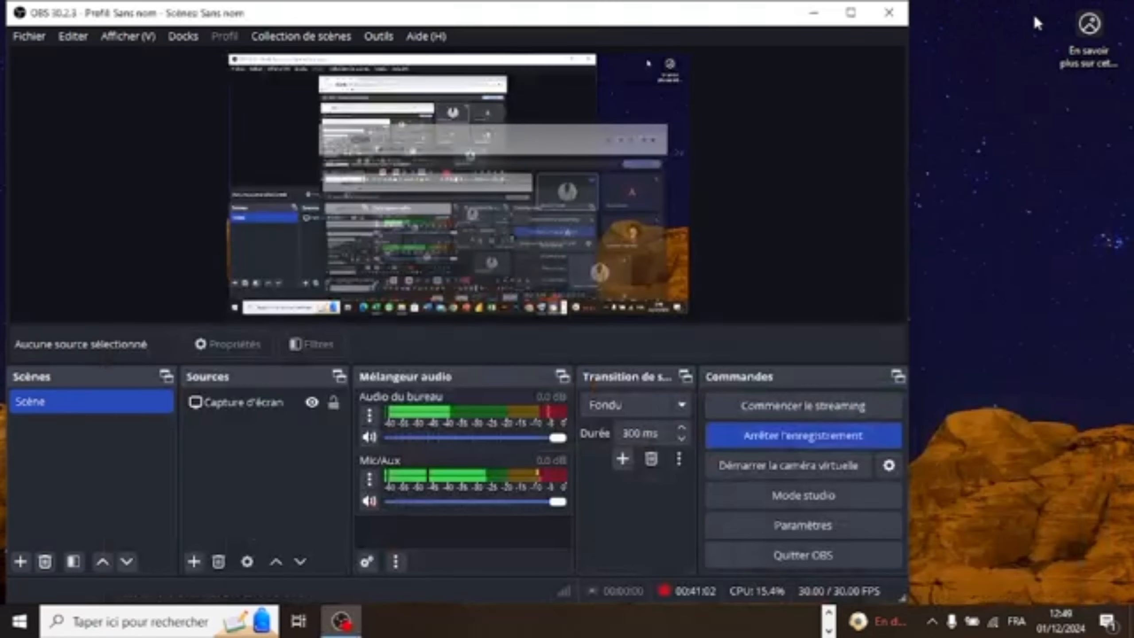
click(833, 18)
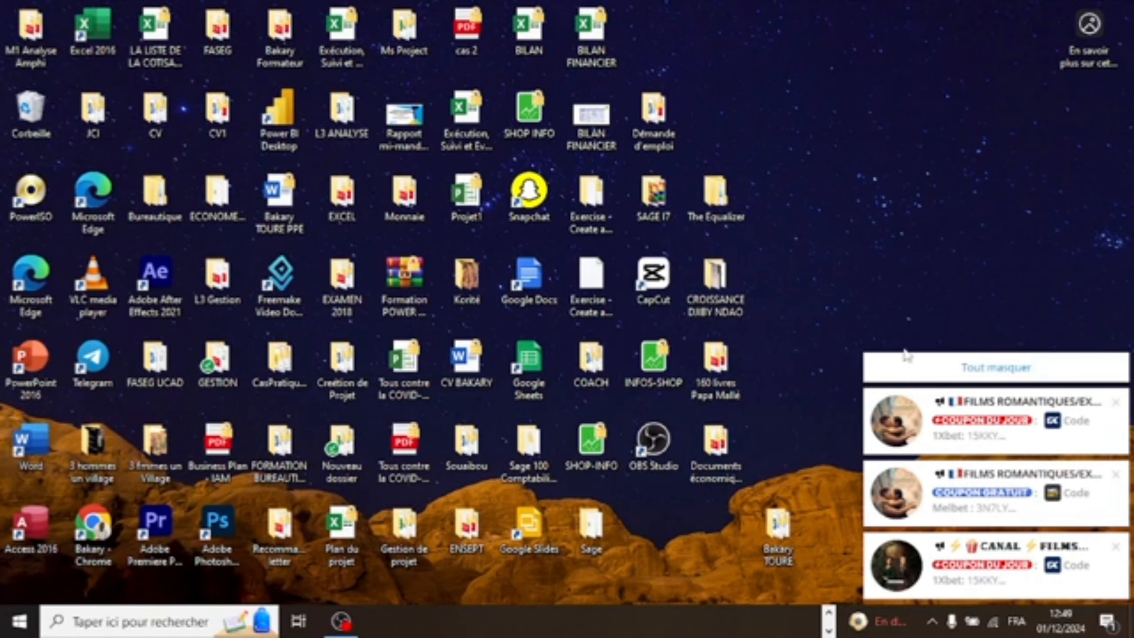
click(922, 369)
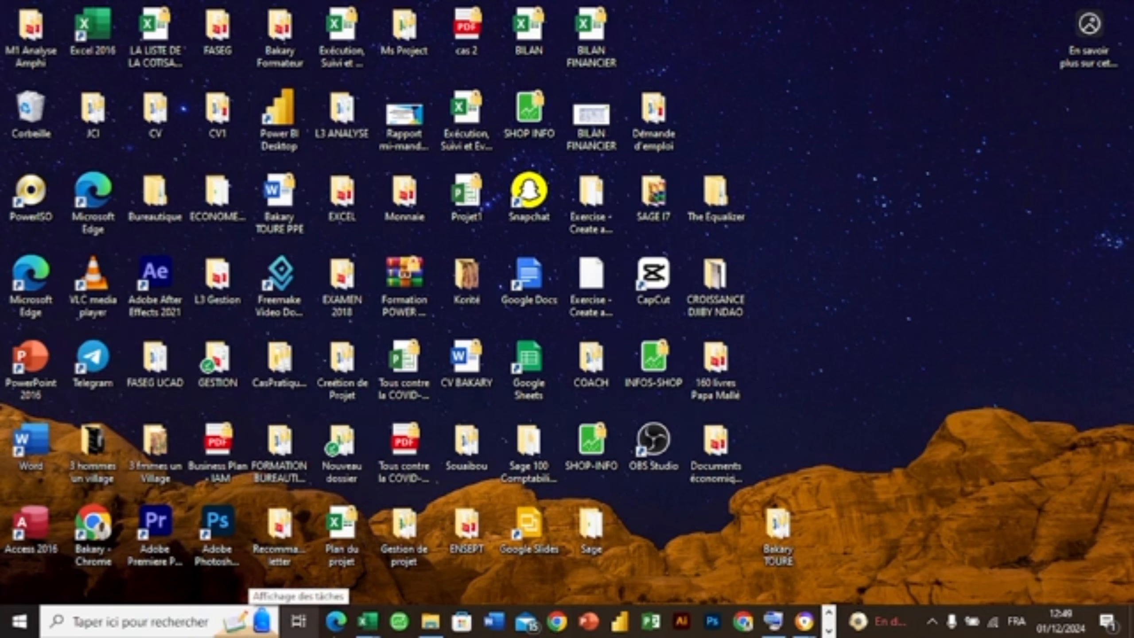
Step: Return to the GESTION PRODUIT EXO workbook and view the product table from its title row
mouse_move(373, 623)
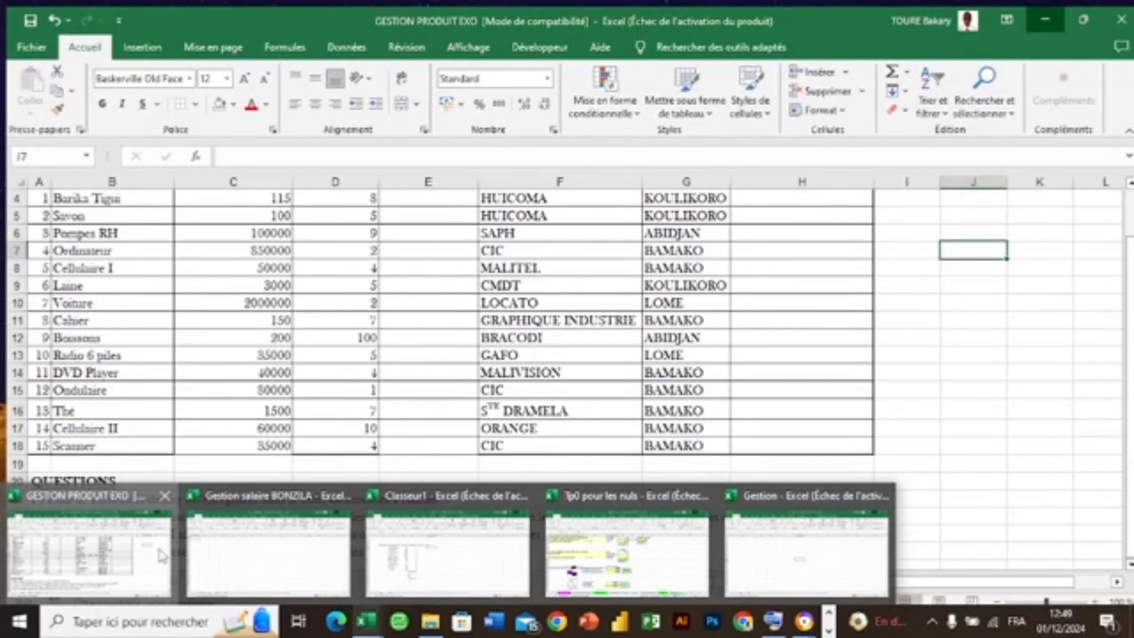
click(158, 547)
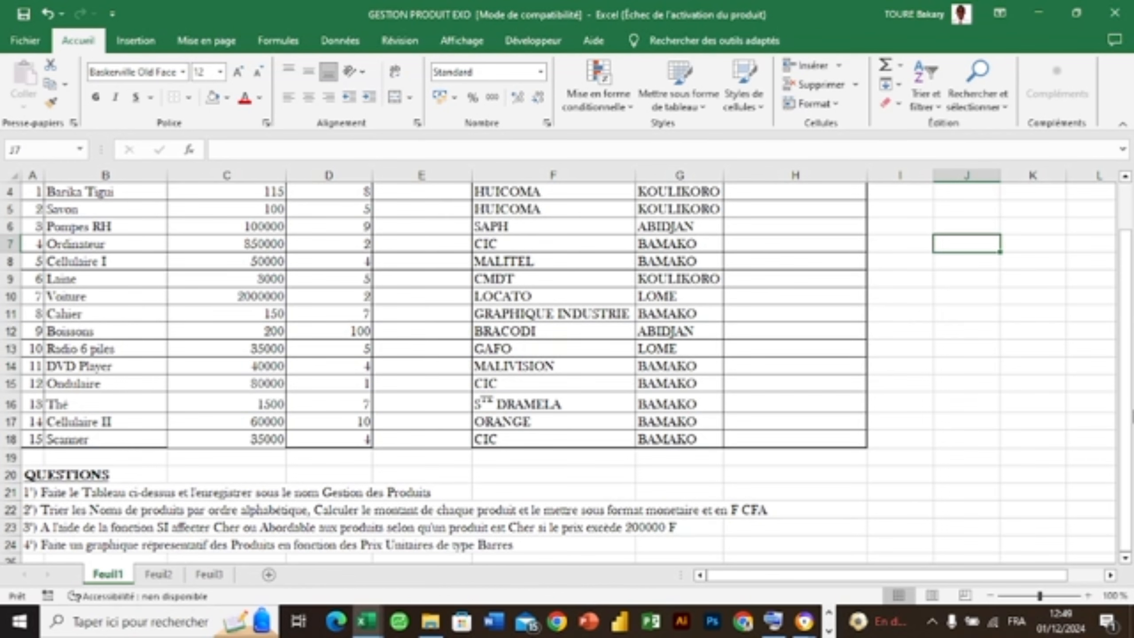
drag(1127, 418, 1128, 364)
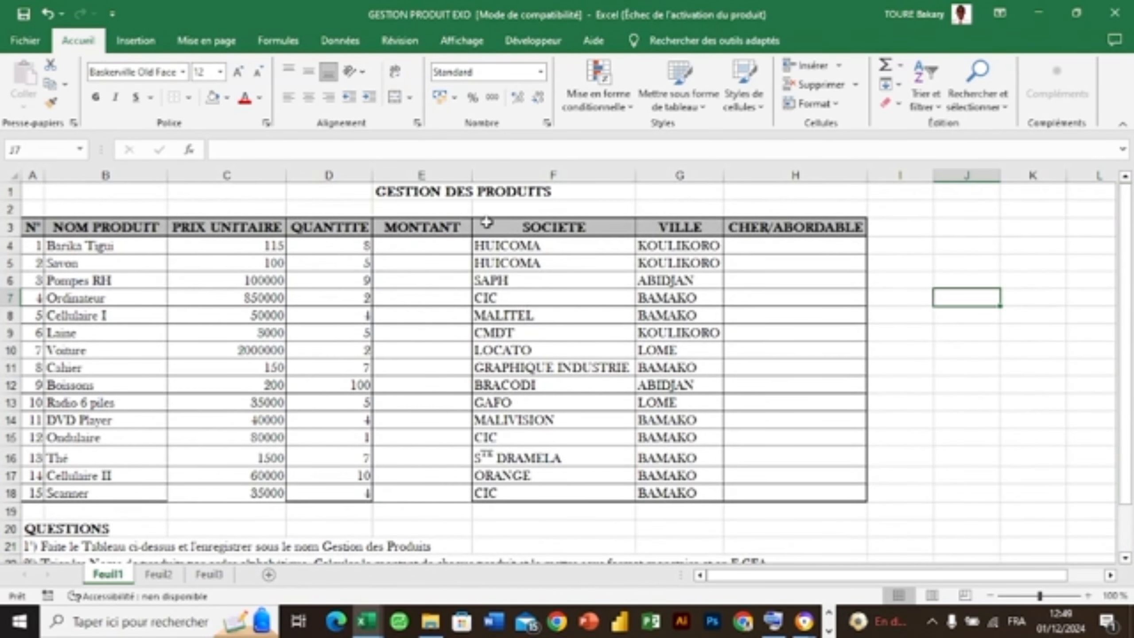
Step: Select all the product names in B4:B18 of the product table for sorting
click(103, 244)
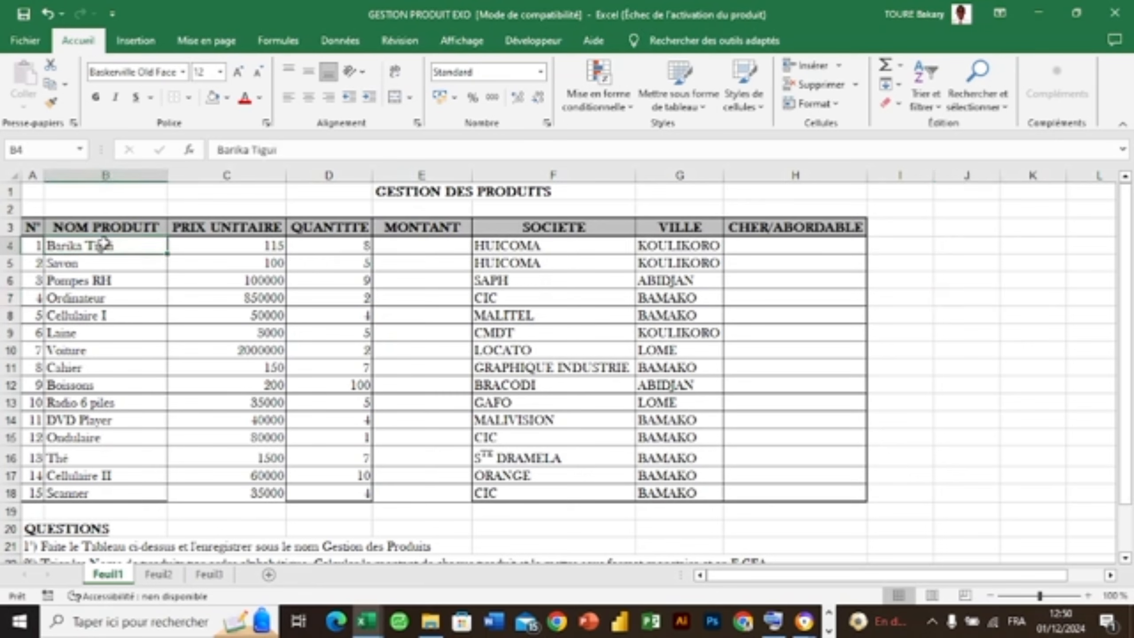
drag(104, 243, 126, 486)
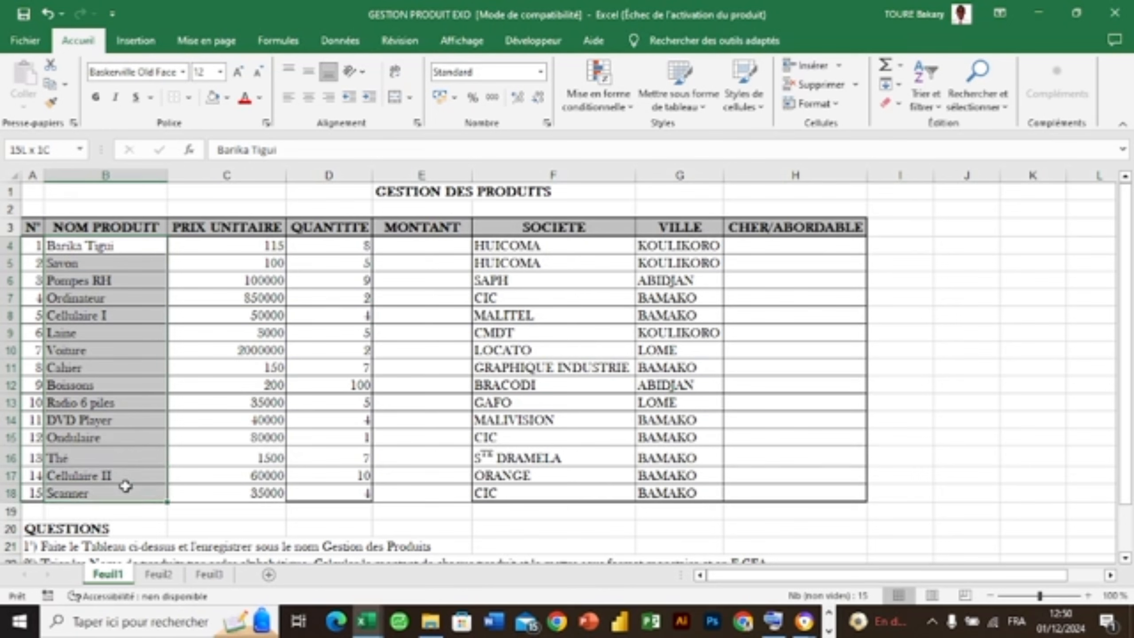
drag(126, 486, 126, 486)
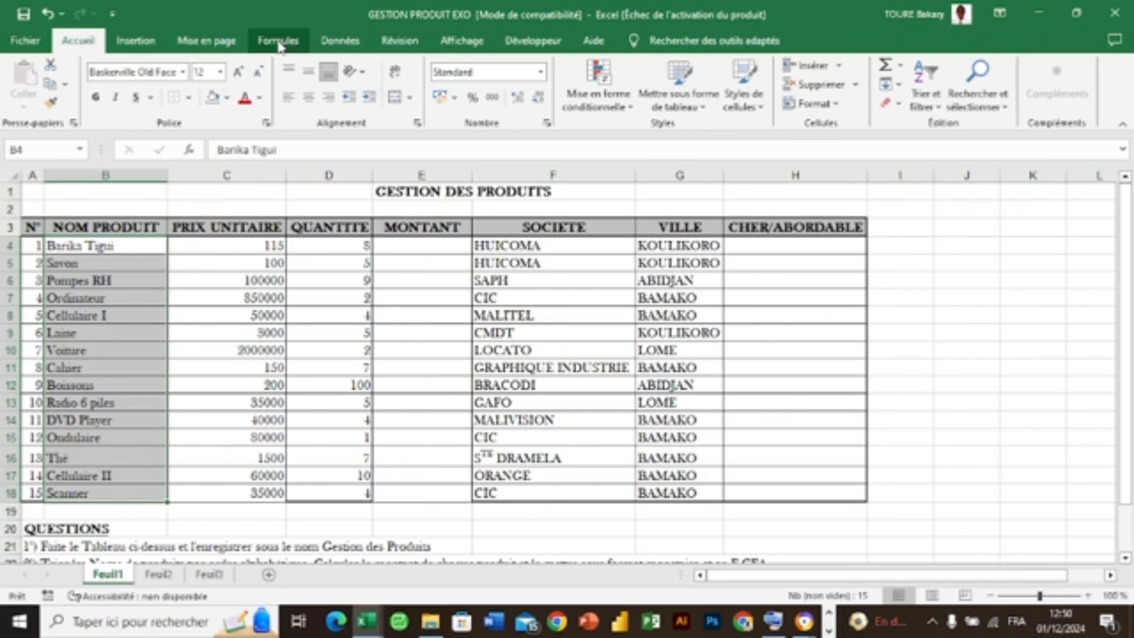
click(240, 40)
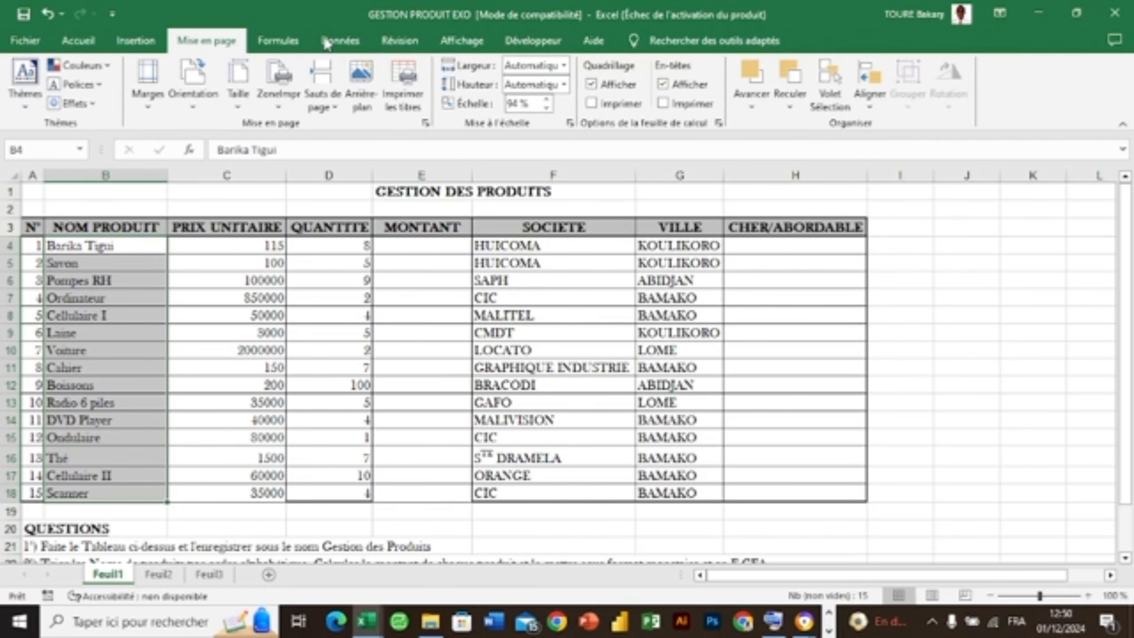
click(351, 39)
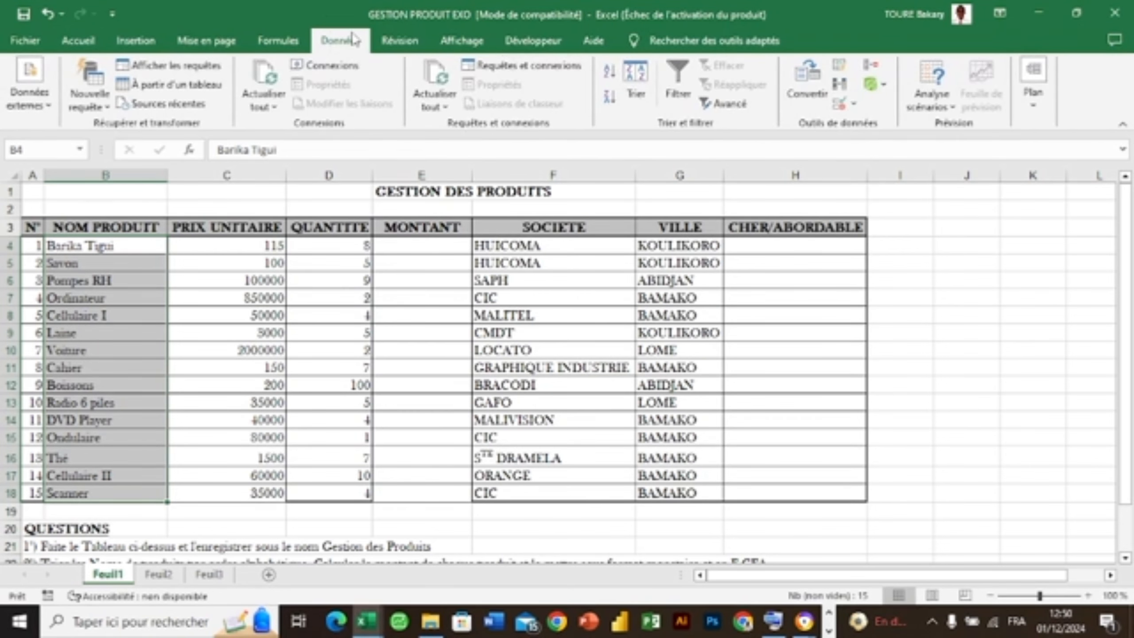
Step: Sort the selected product names from Z to A, continuing with the current selection instead of extending it
click(636, 99)
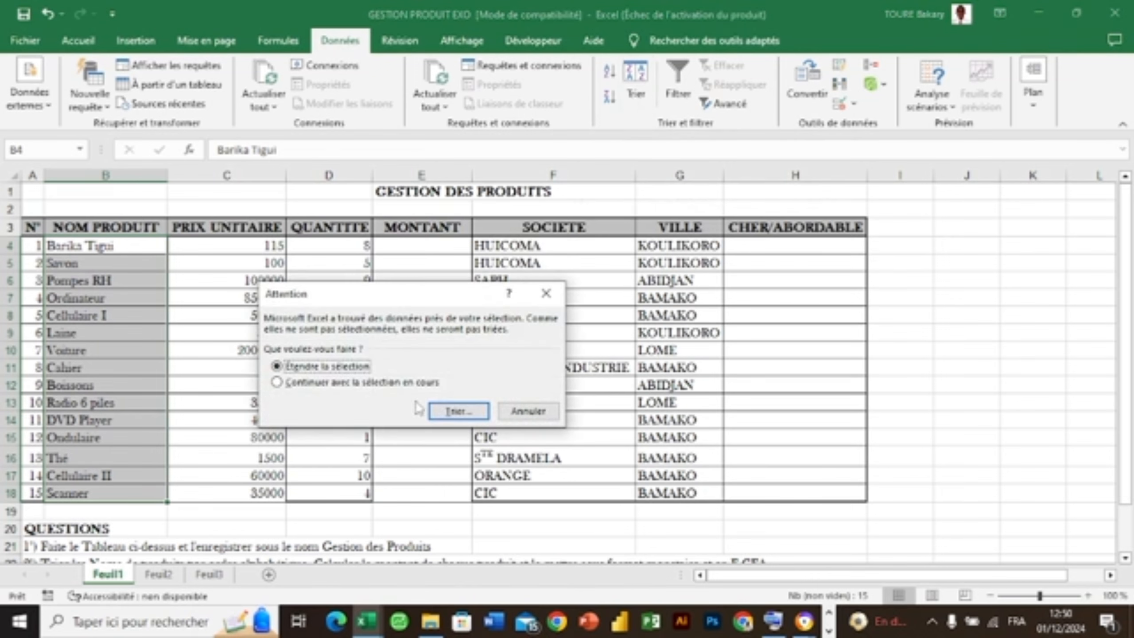
click(336, 384)
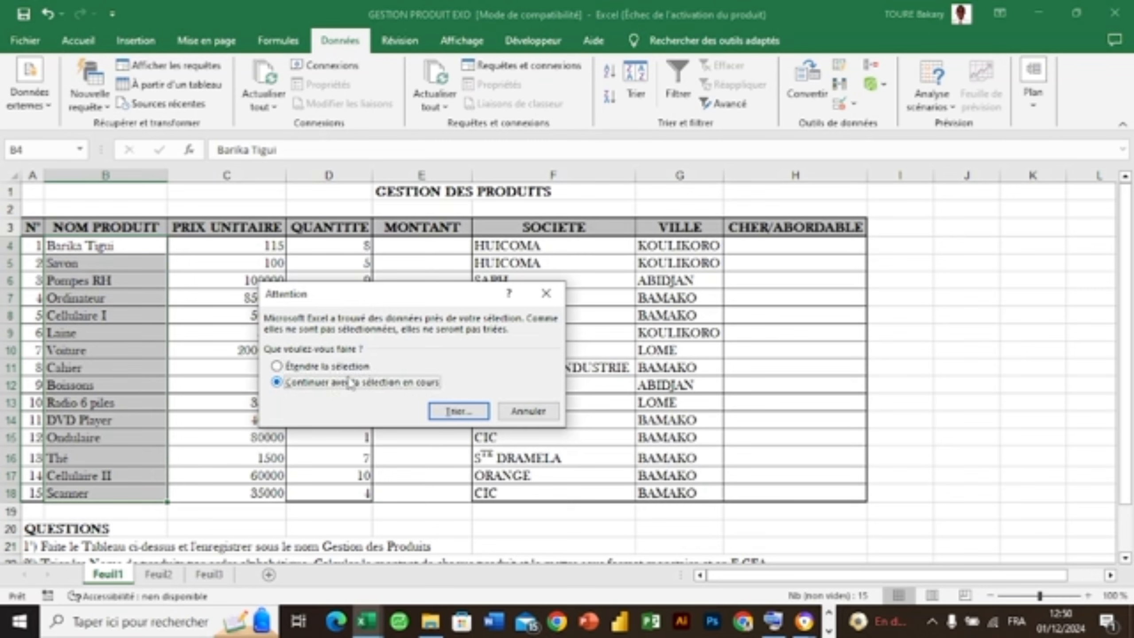
click(335, 367)
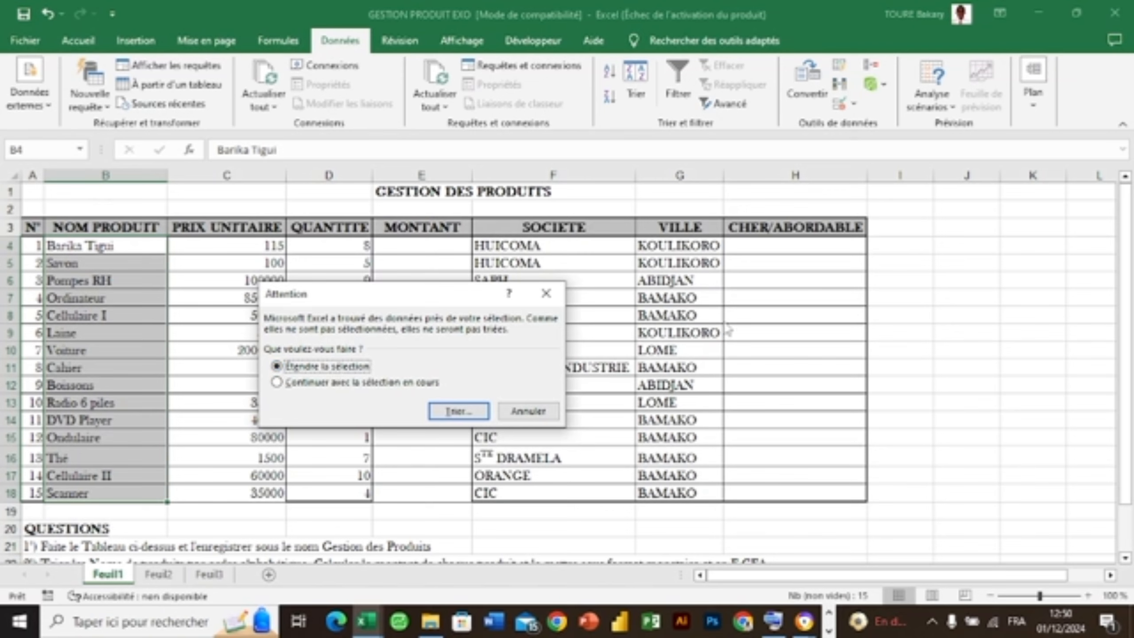
click(358, 384)
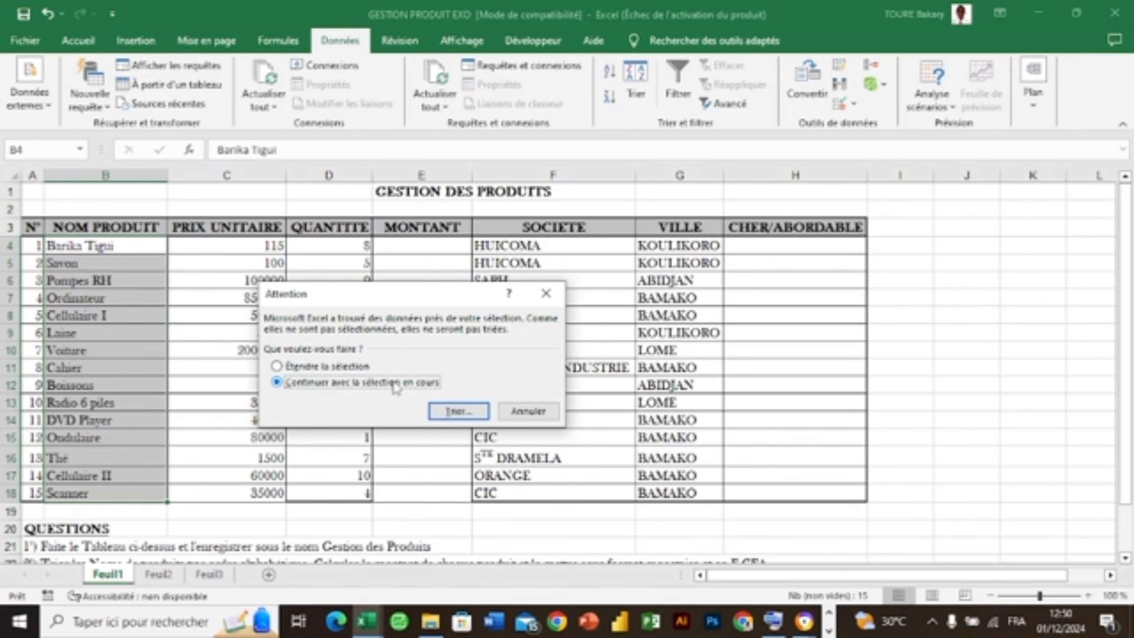
click(453, 412)
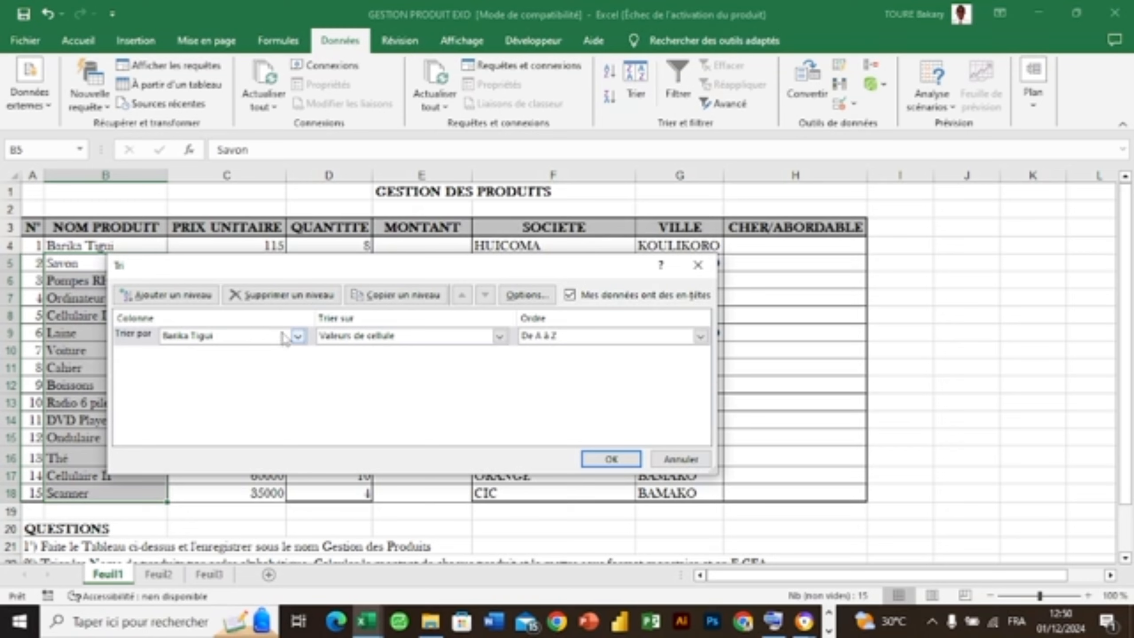
click(699, 337)
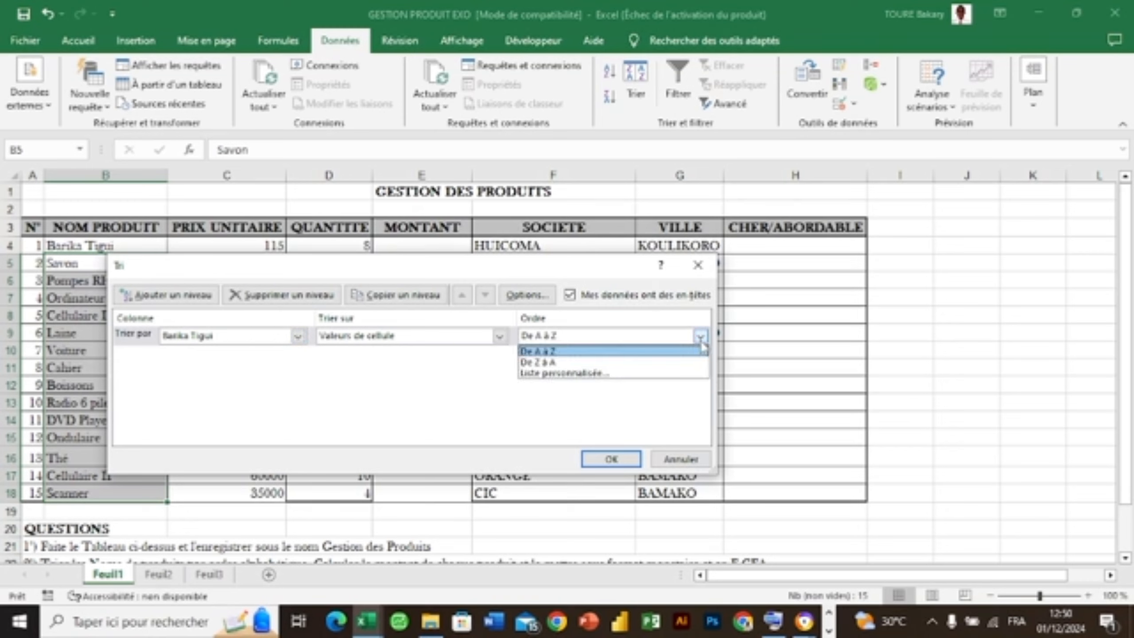
click(673, 362)
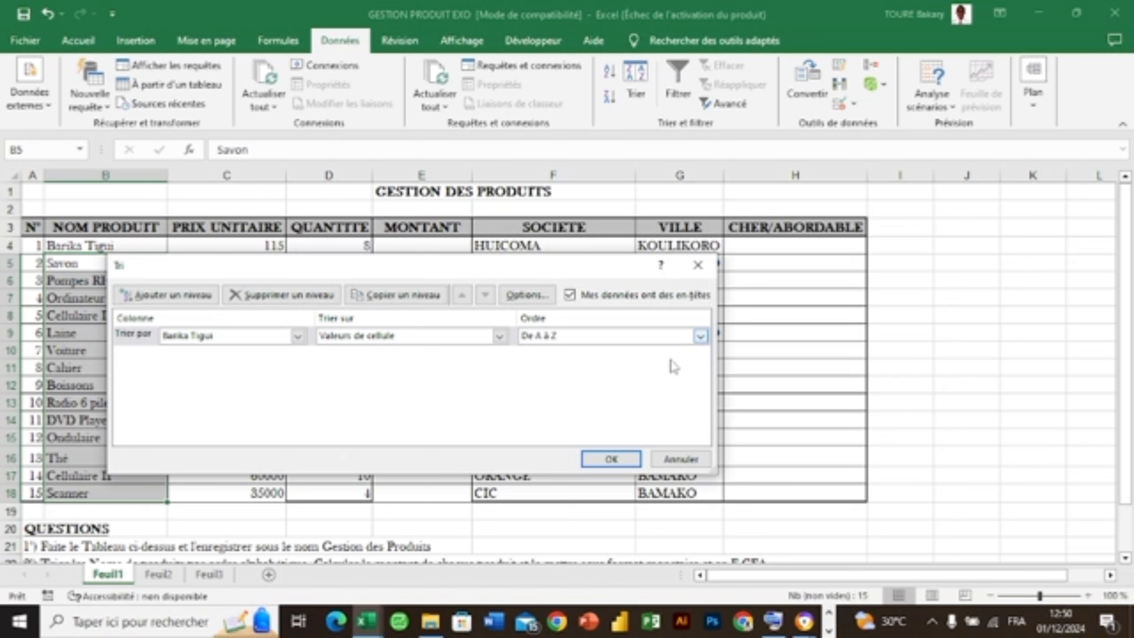
click(616, 463)
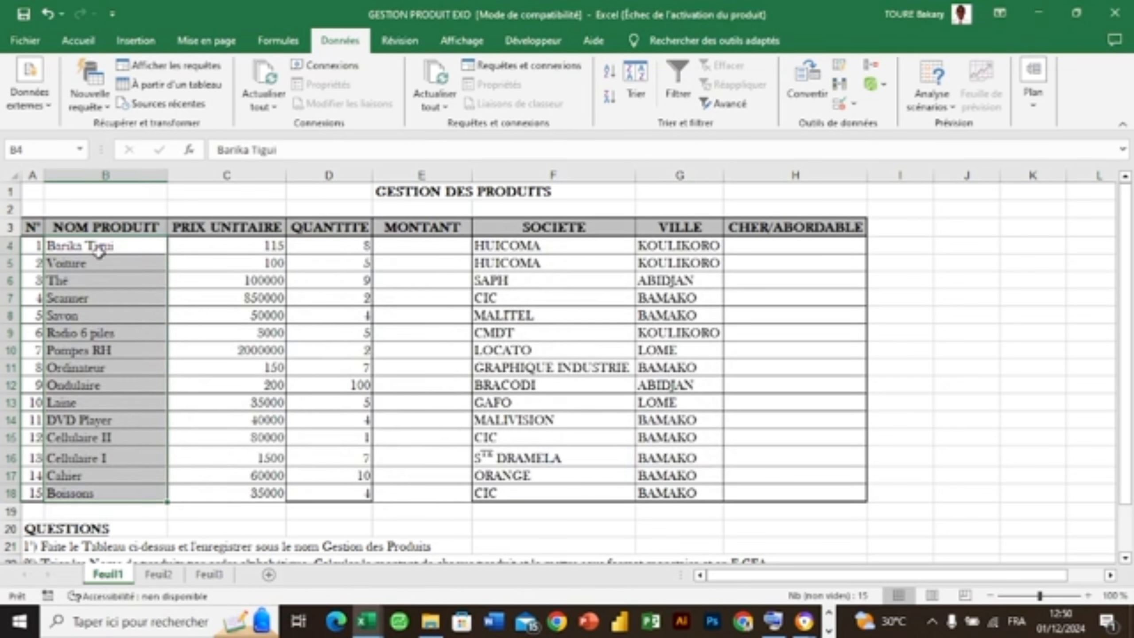
Step: Sort the product names in B4:B18 from A to Z, continuing with the current selection only
click(644, 81)
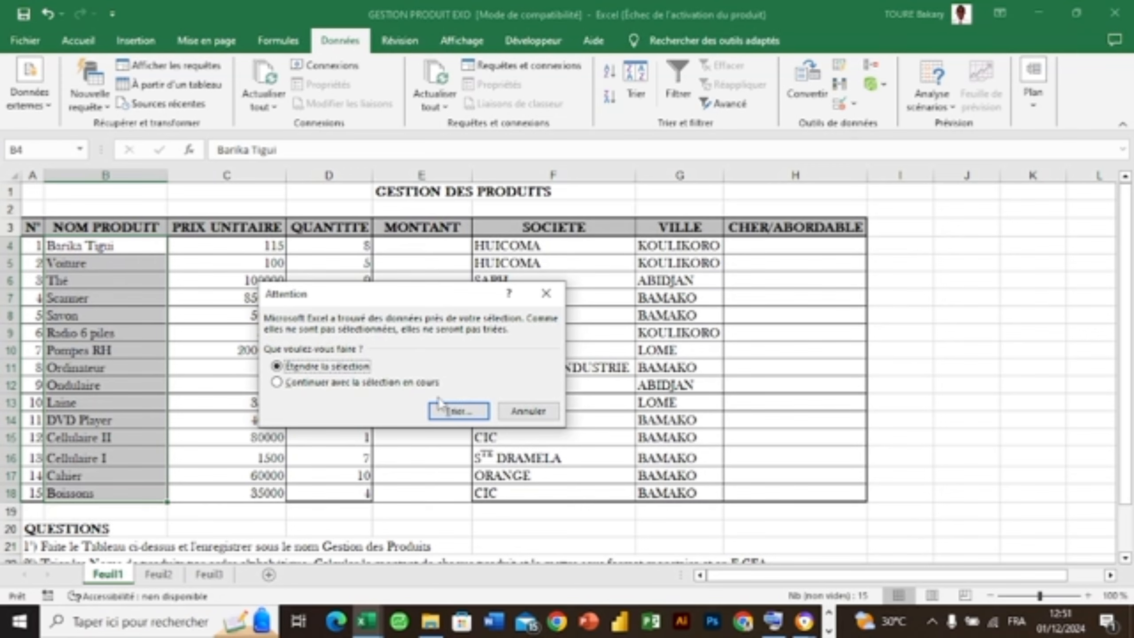
key(Down)
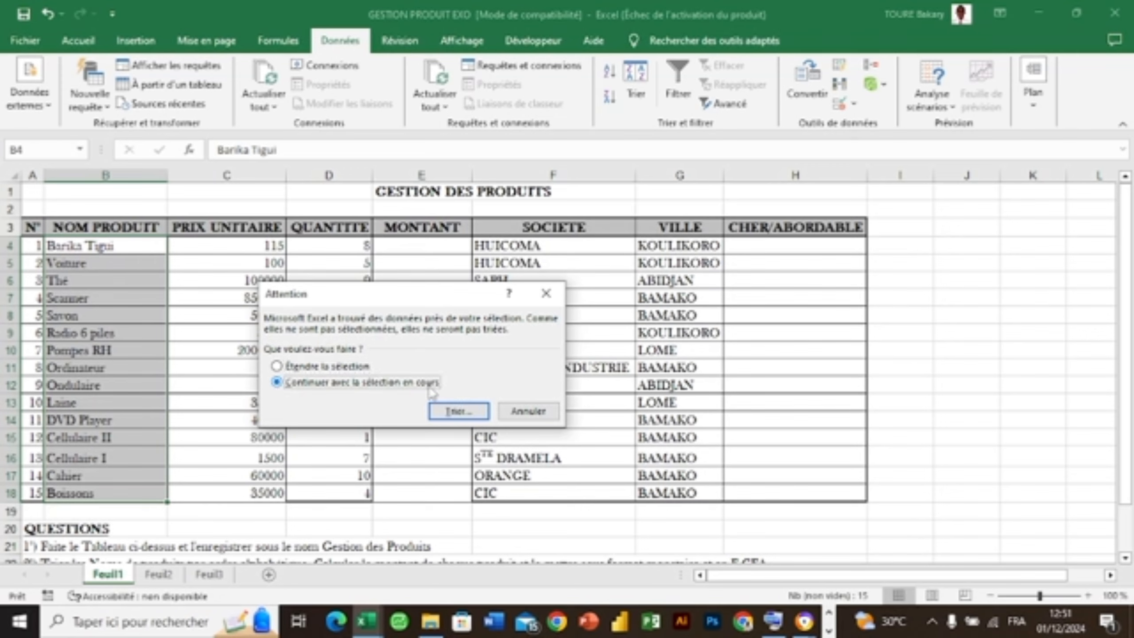
click(455, 411)
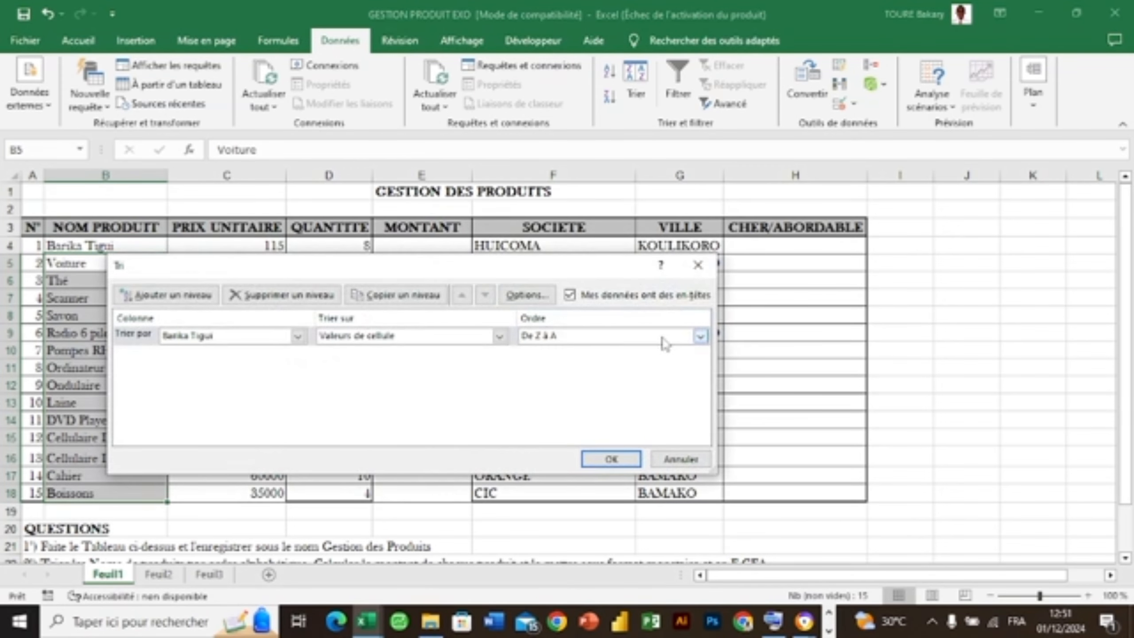
click(701, 339)
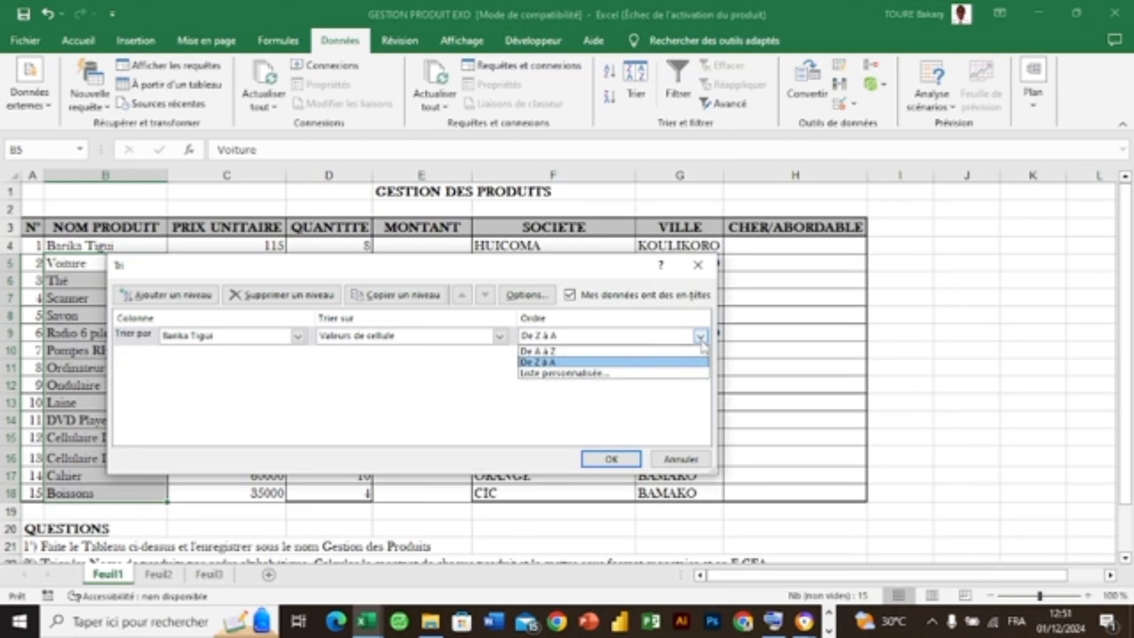
click(670, 352)
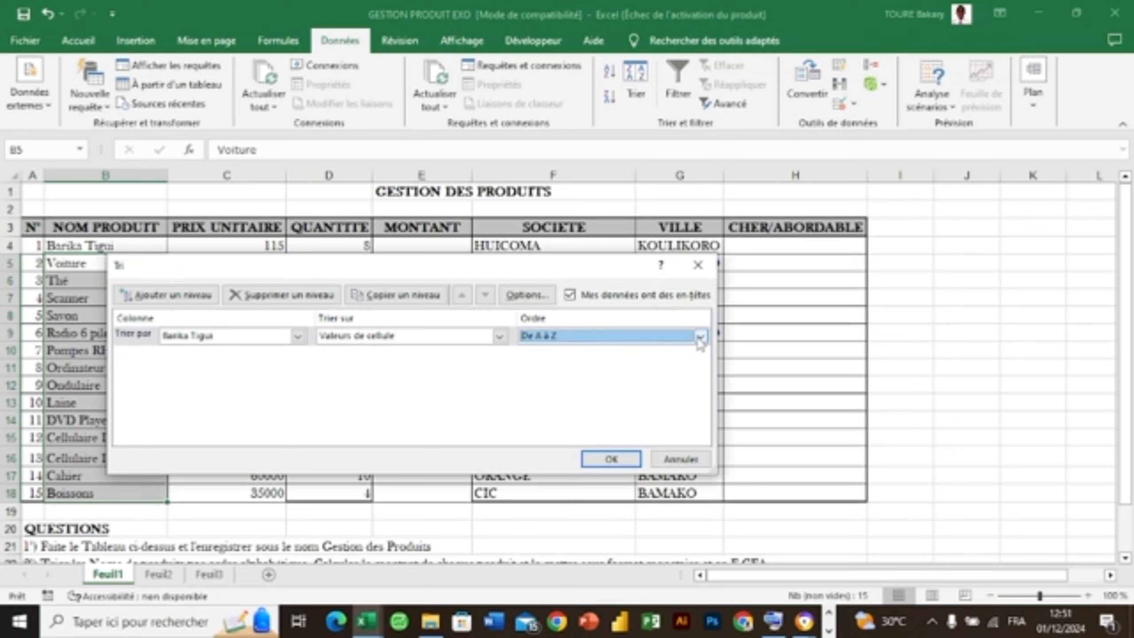
click(699, 335)
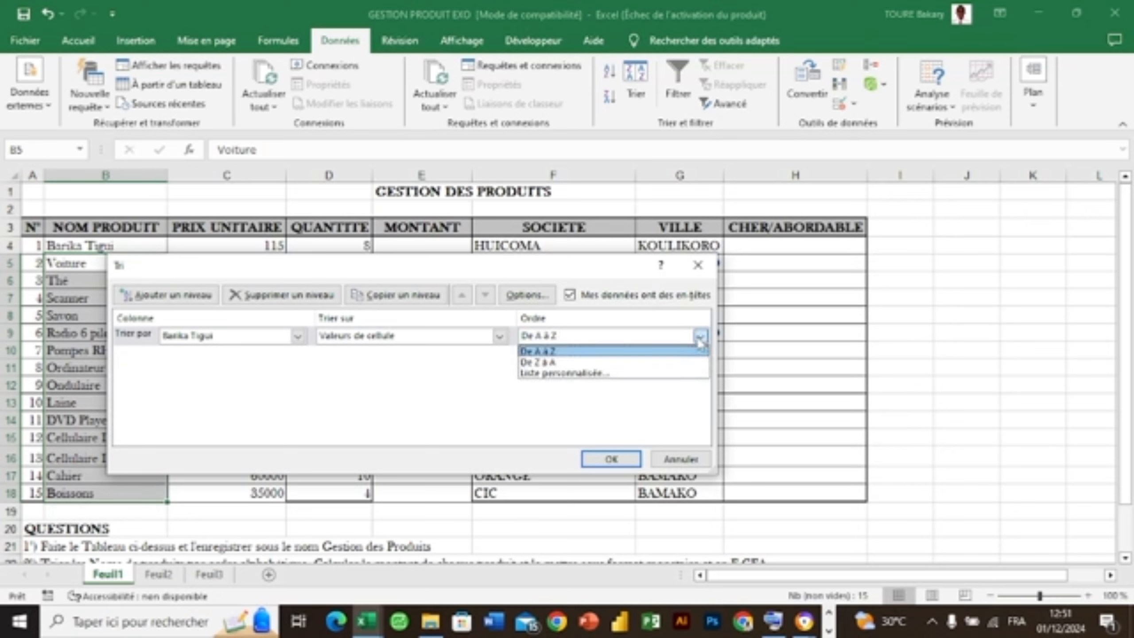
click(621, 352)
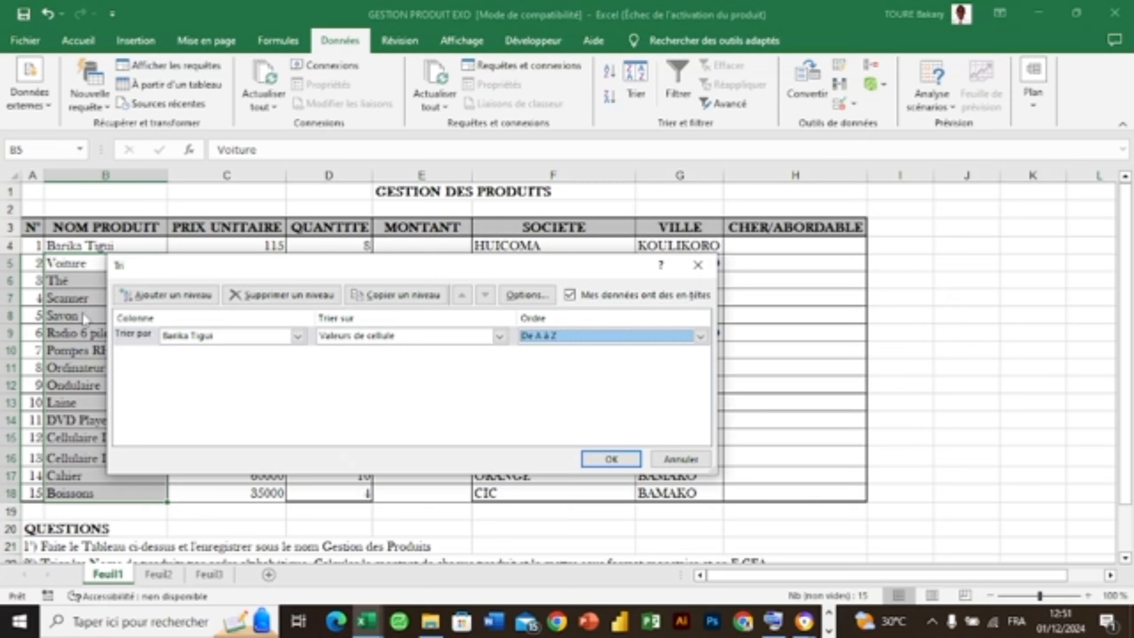
click(608, 460)
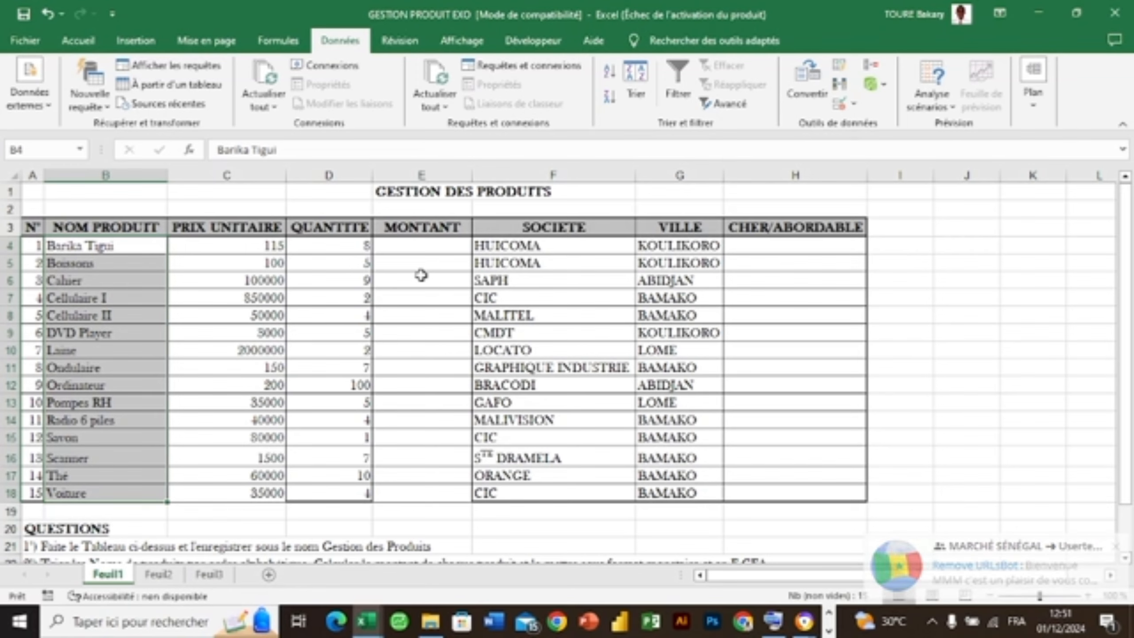
Step: Calculate the first product's MONTANT in E4 as unit price times quantity with =C4*D4
click(412, 252)
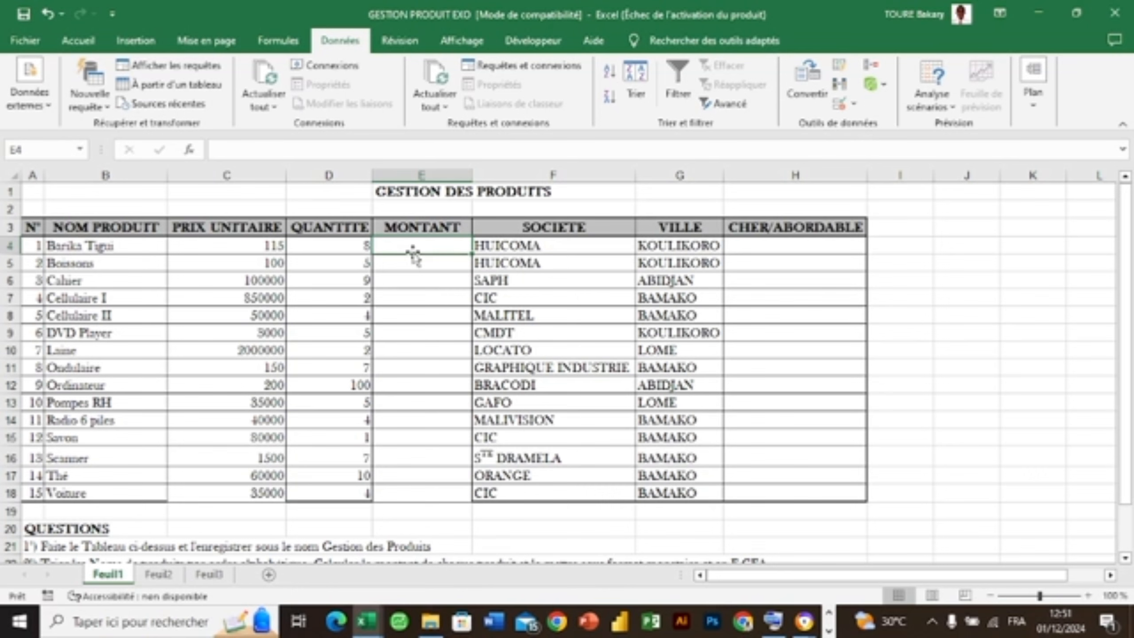
text(=)
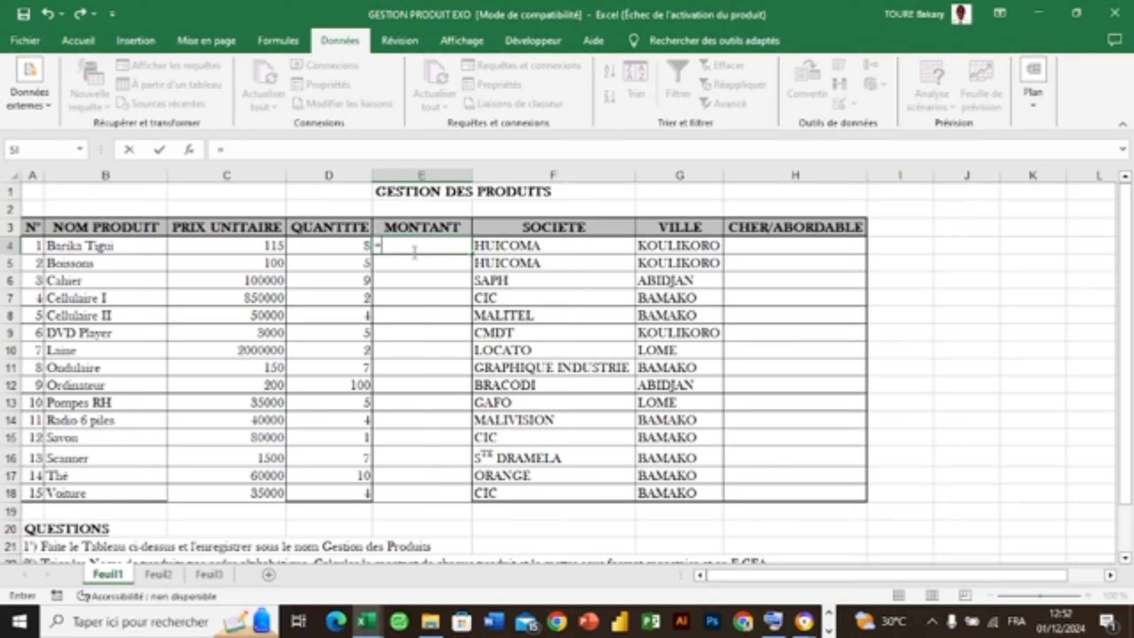
click(255, 242)
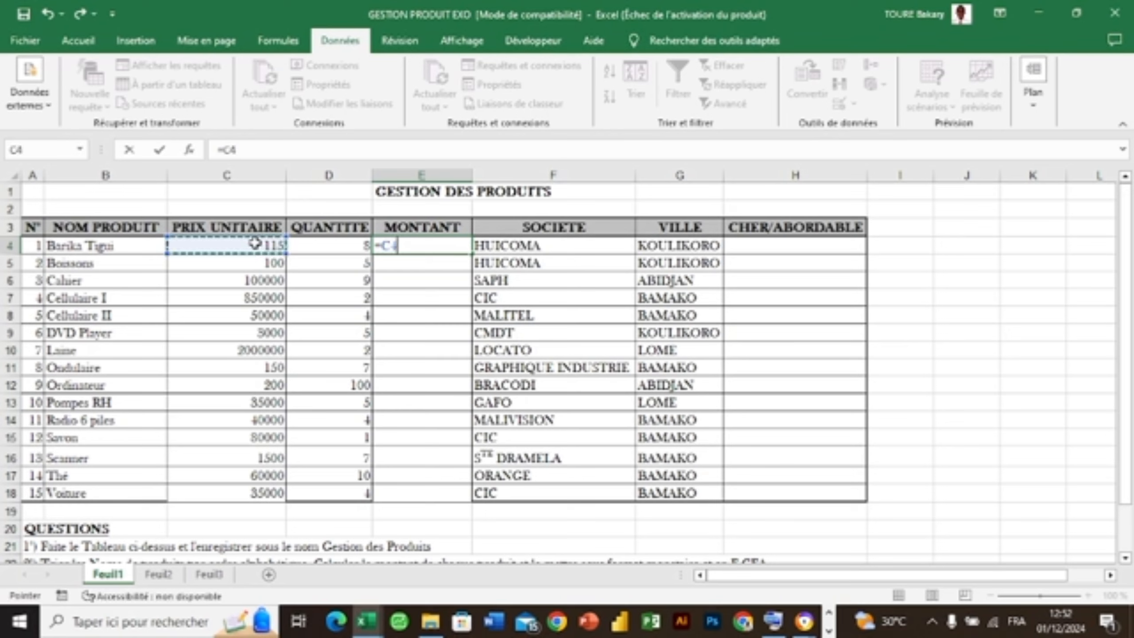
text(*)
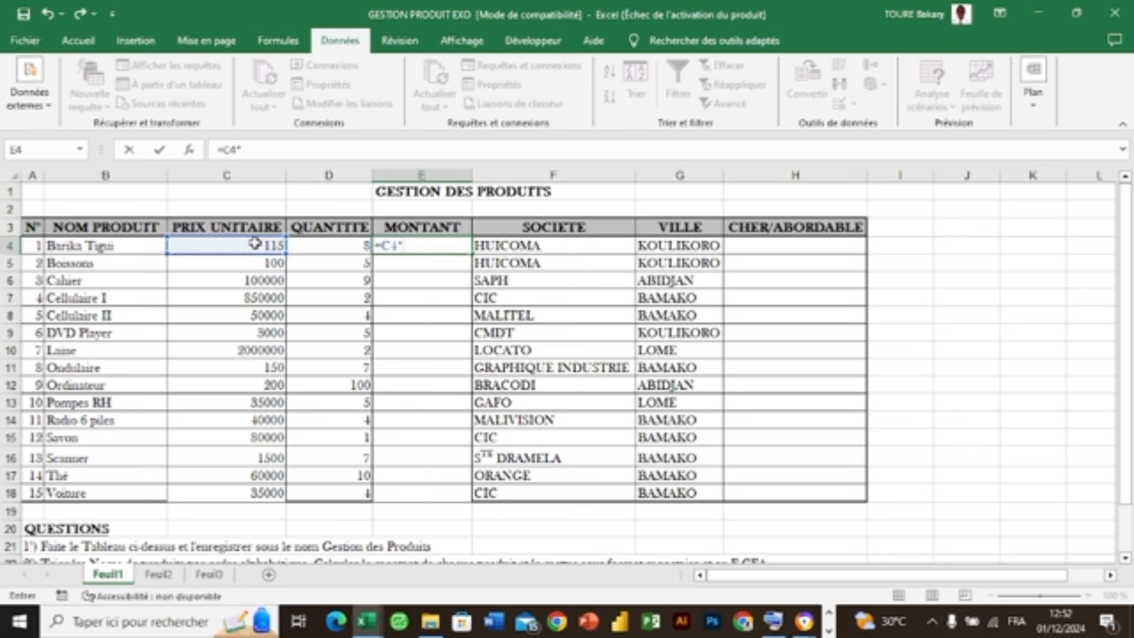
click(313, 245)
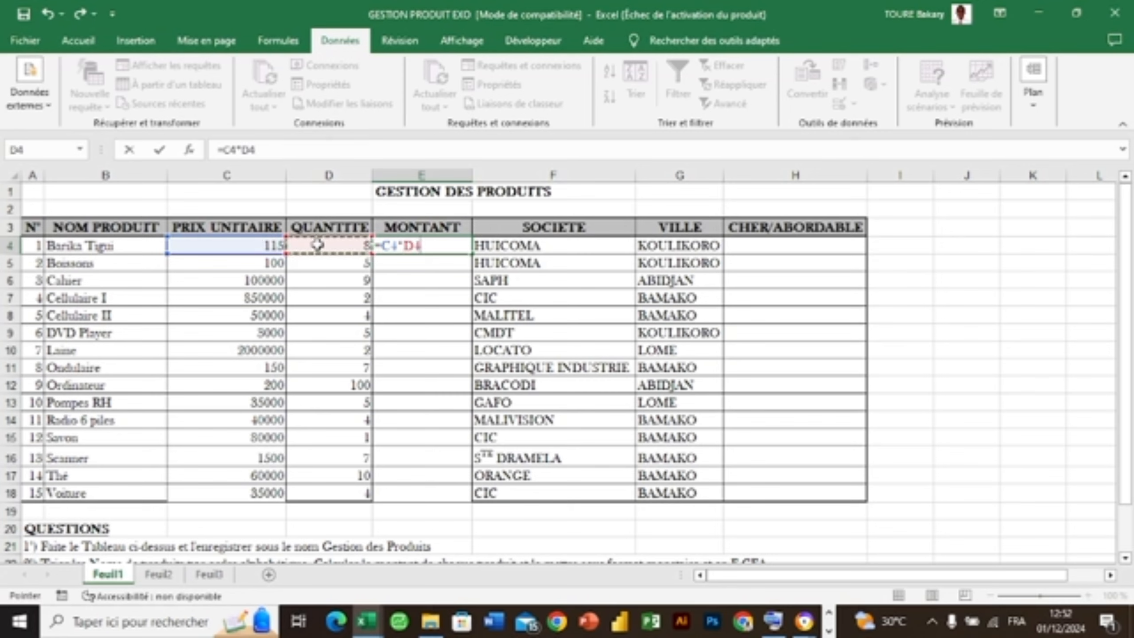
key(Return)
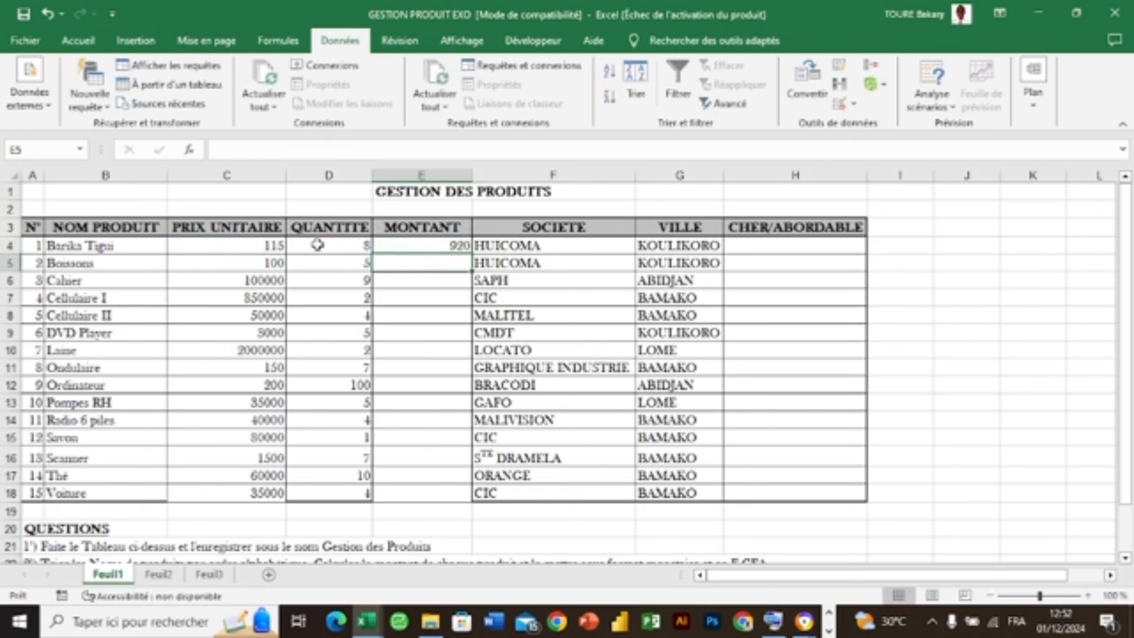
Step: Copy the MONTANT formula from E4 down through E18 for all the remaining products
click(397, 247)
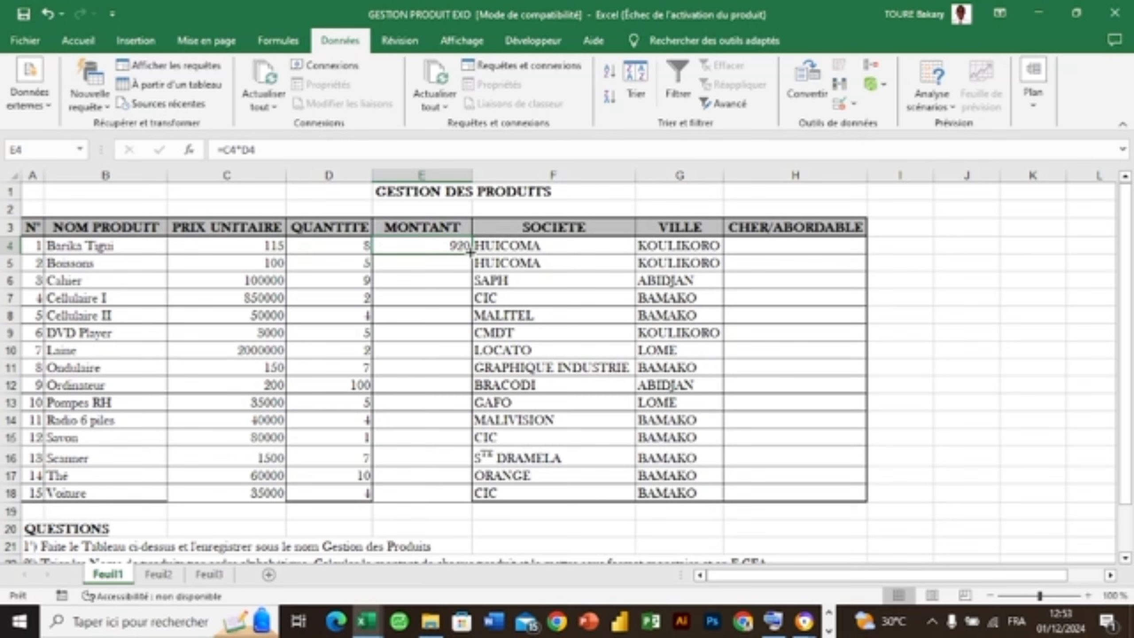
drag(471, 253, 467, 493)
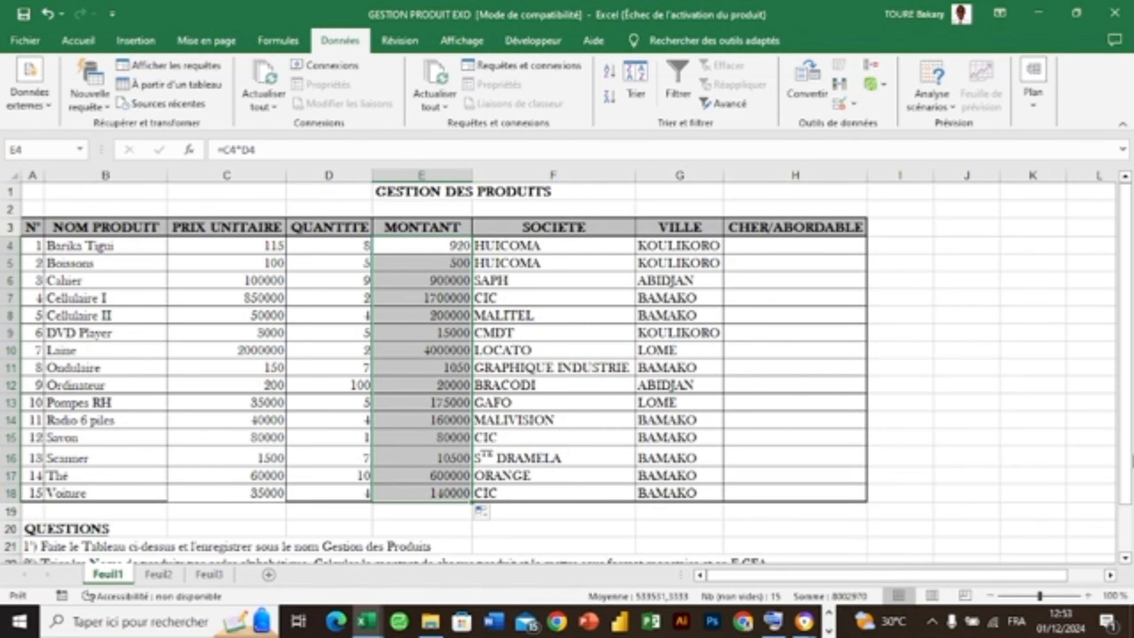
drag(1130, 460, 1128, 476)
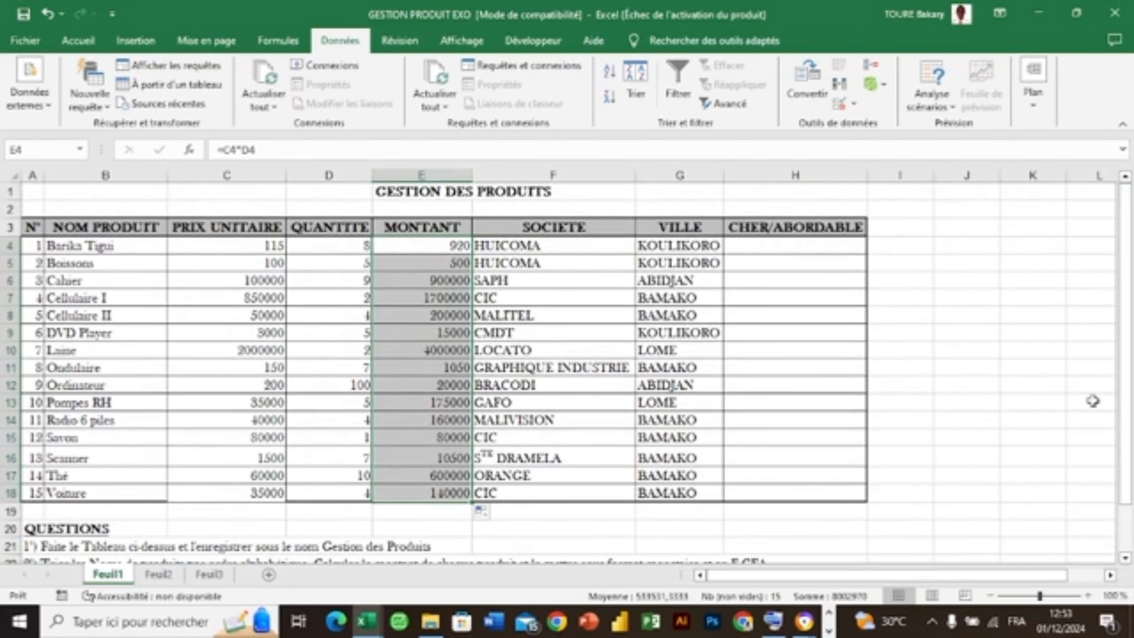
Step: Apply the Monétaire number format to the MONTANT values in E4:E18 and dismiss the mail notifications
click(82, 41)
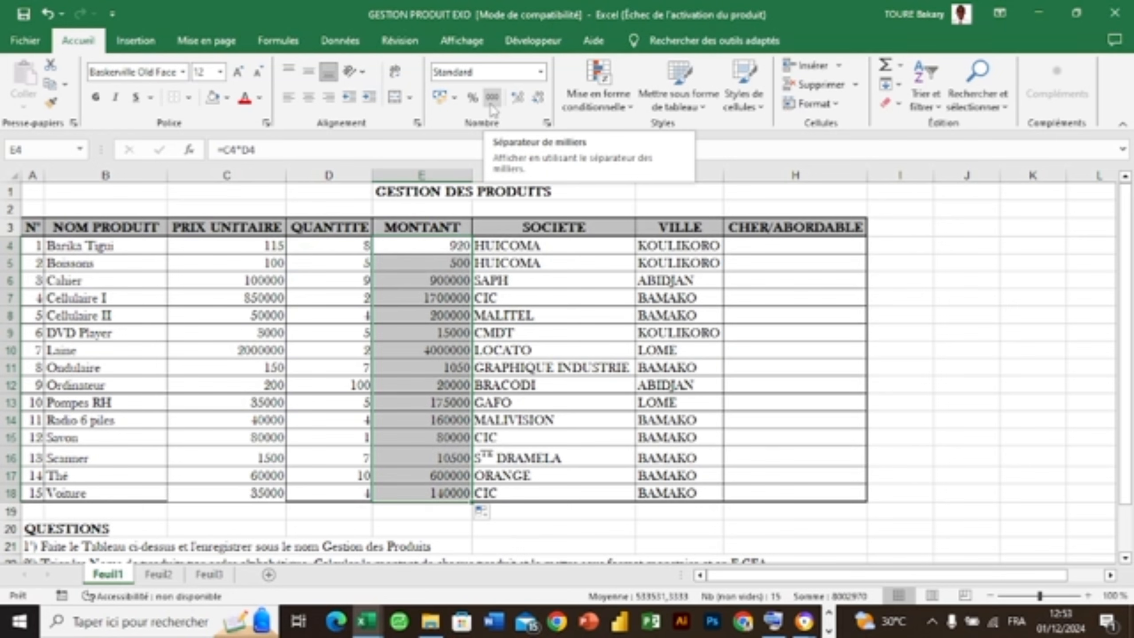
click(541, 73)
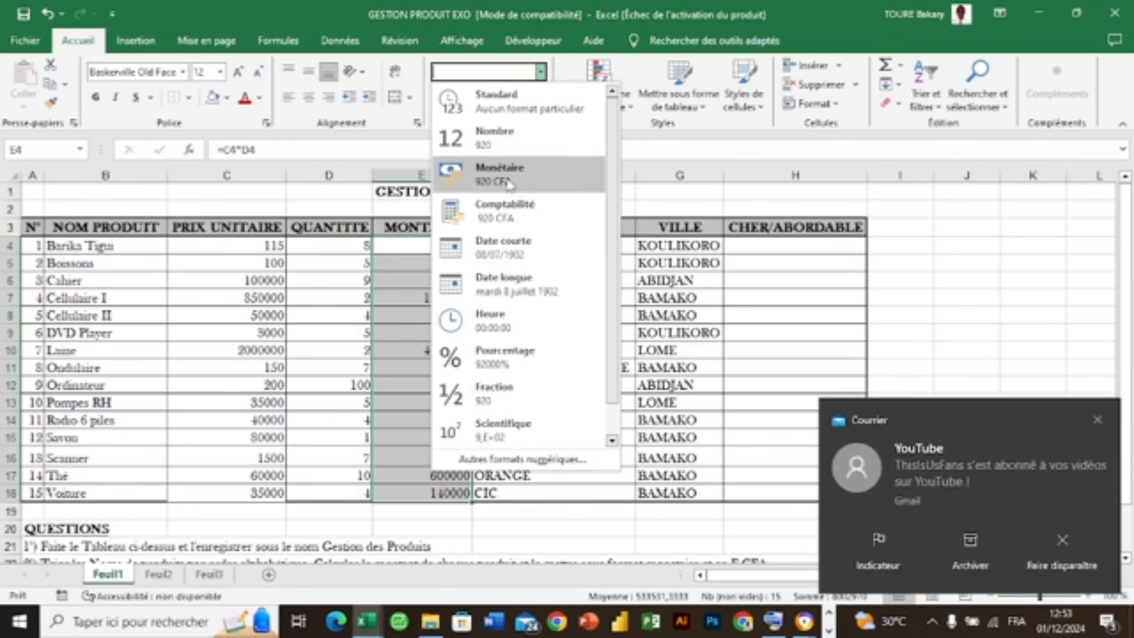
click(508, 183)
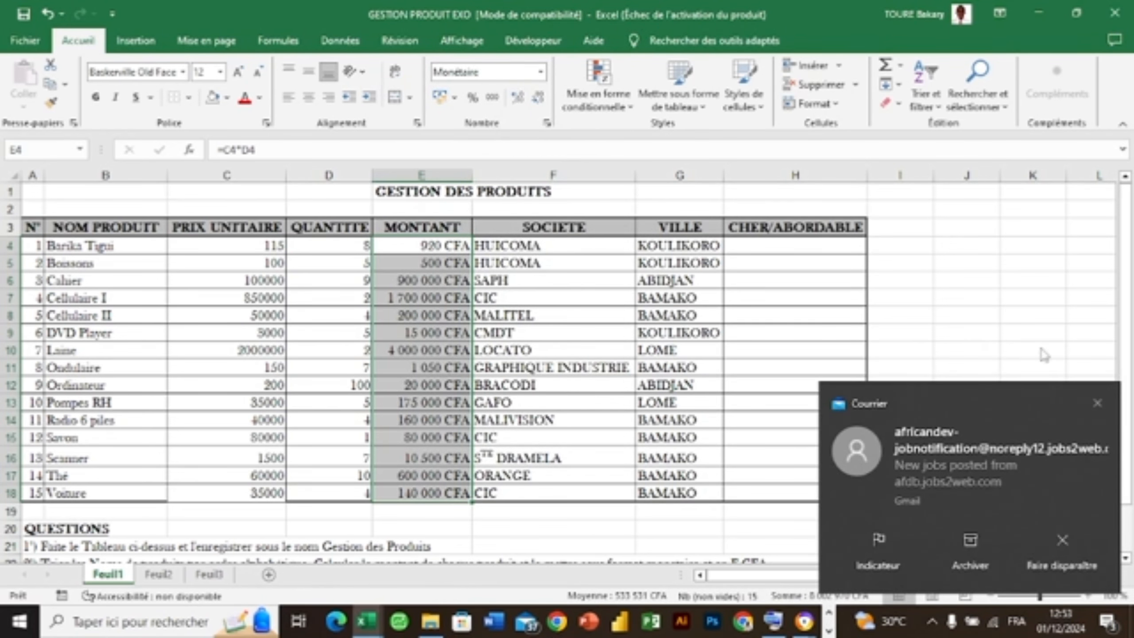
click(1096, 404)
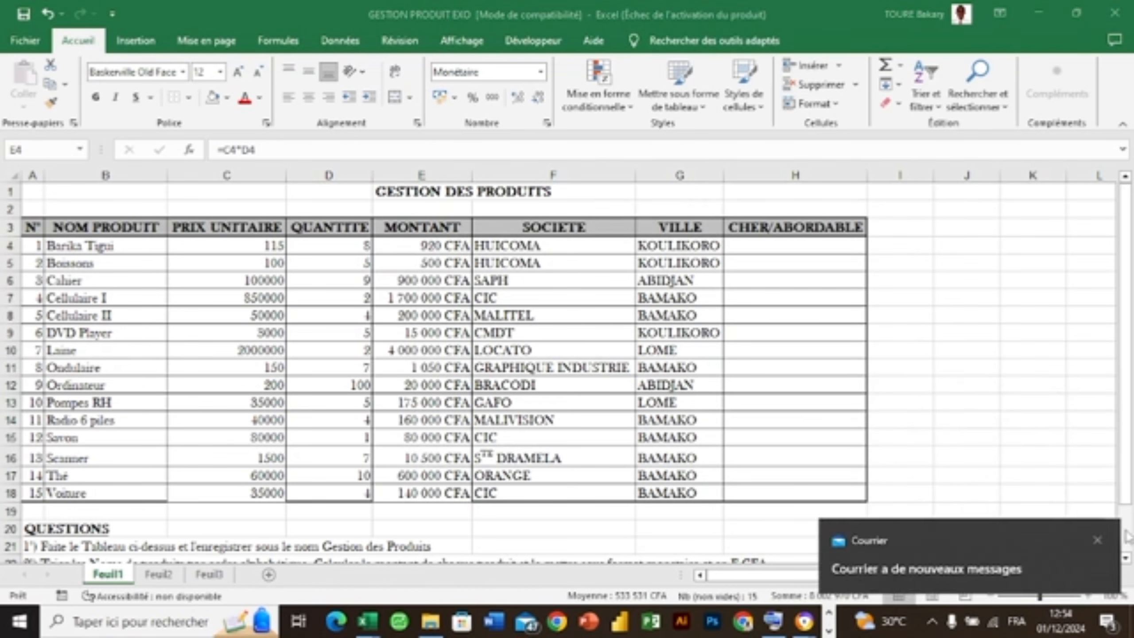
click(1098, 538)
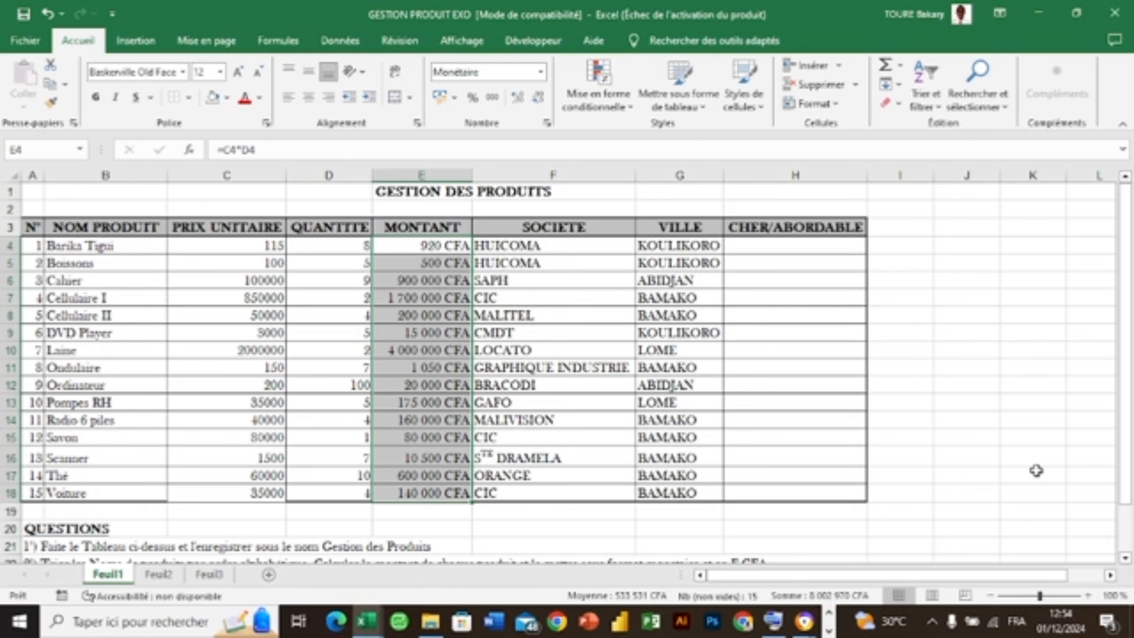
Step: Undo the Monétaire format on E4:E18, dismiss the mail notification and try the thousands separator style on the amounts
key(ctrl+z)
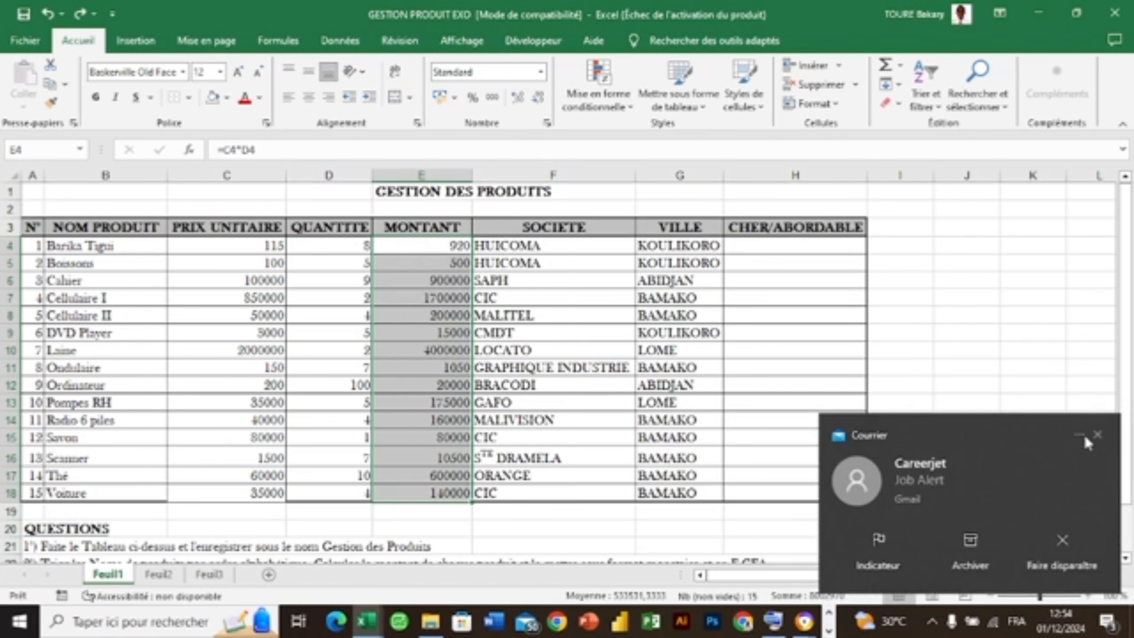
click(1097, 437)
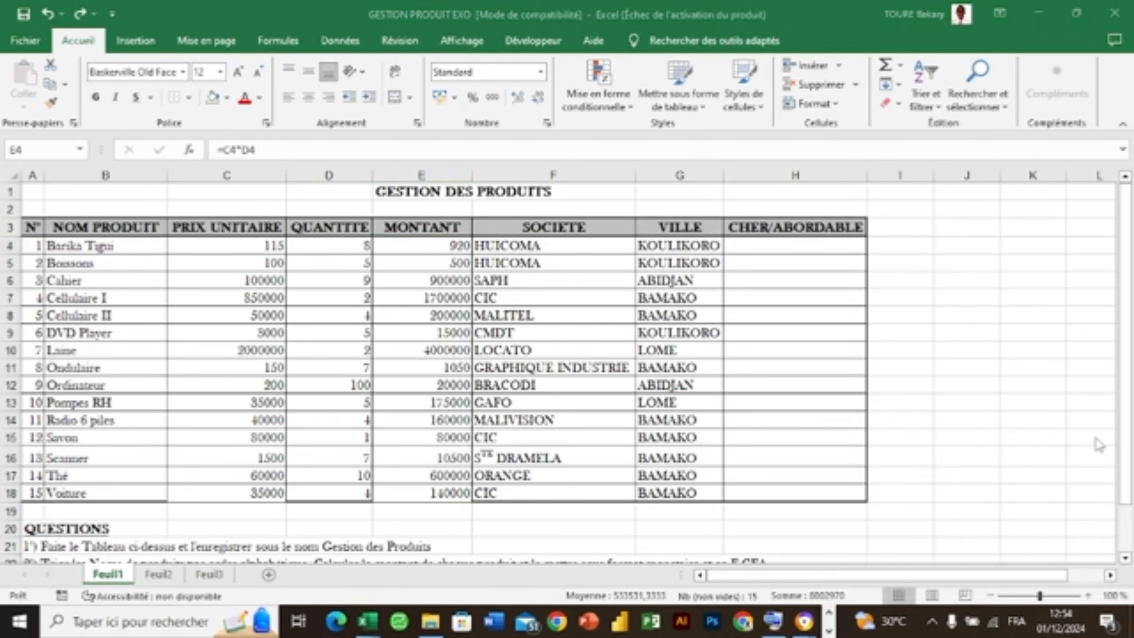
click(490, 99)
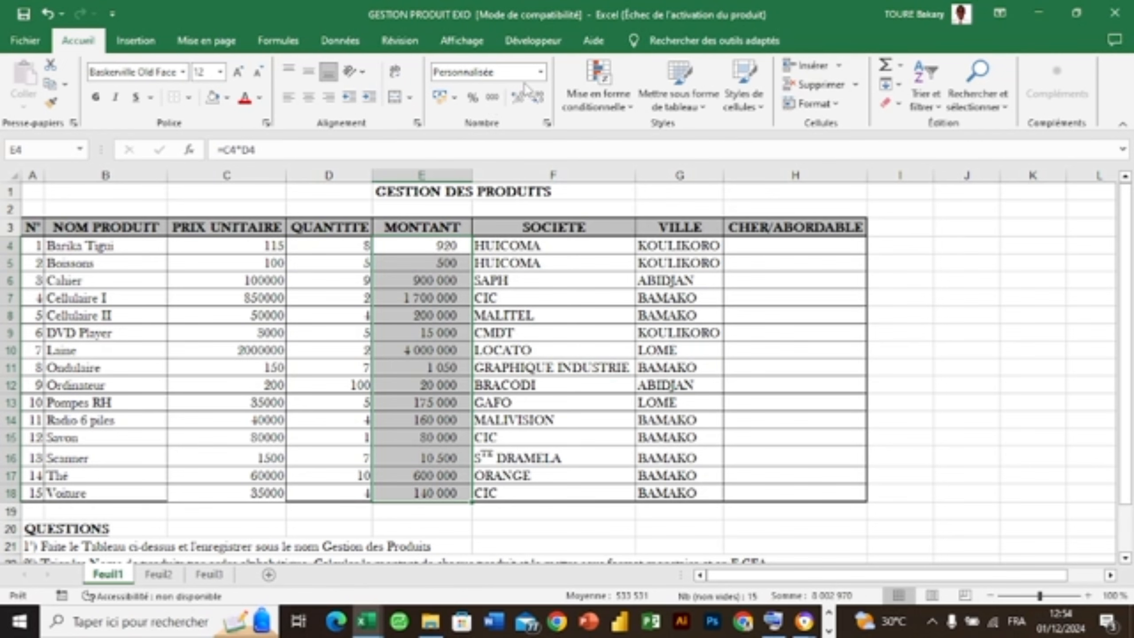
Step: Try the Monétaire format on the thousands-separated MONTANT amounts, and undo both number format changes
click(541, 73)
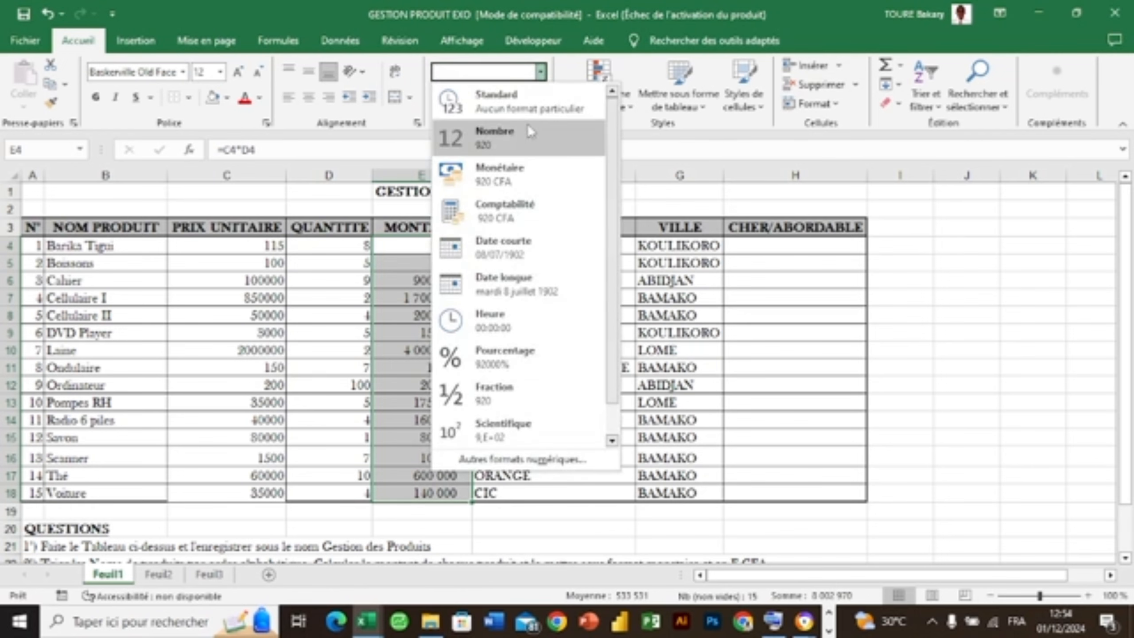
click(513, 172)
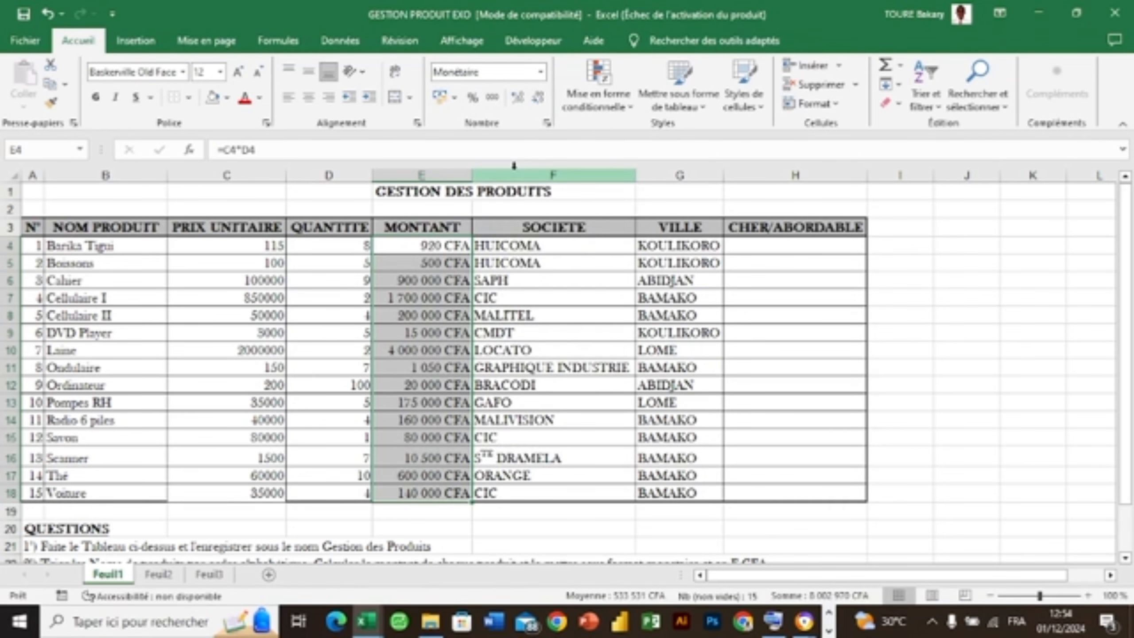
key(ctrl+z)
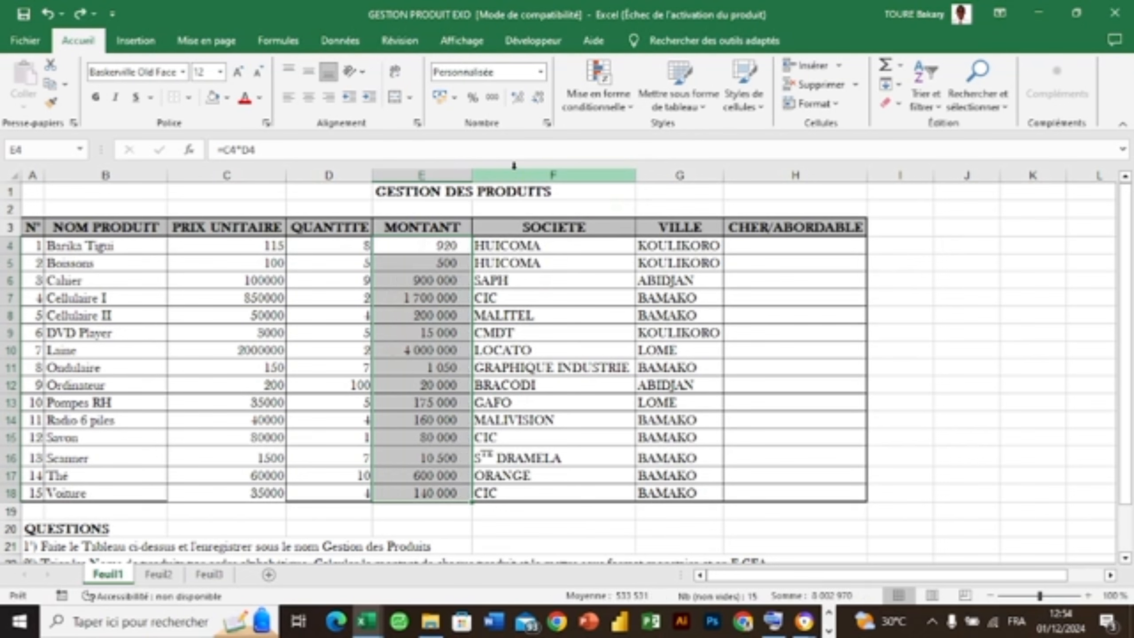
key(ctrl+z)
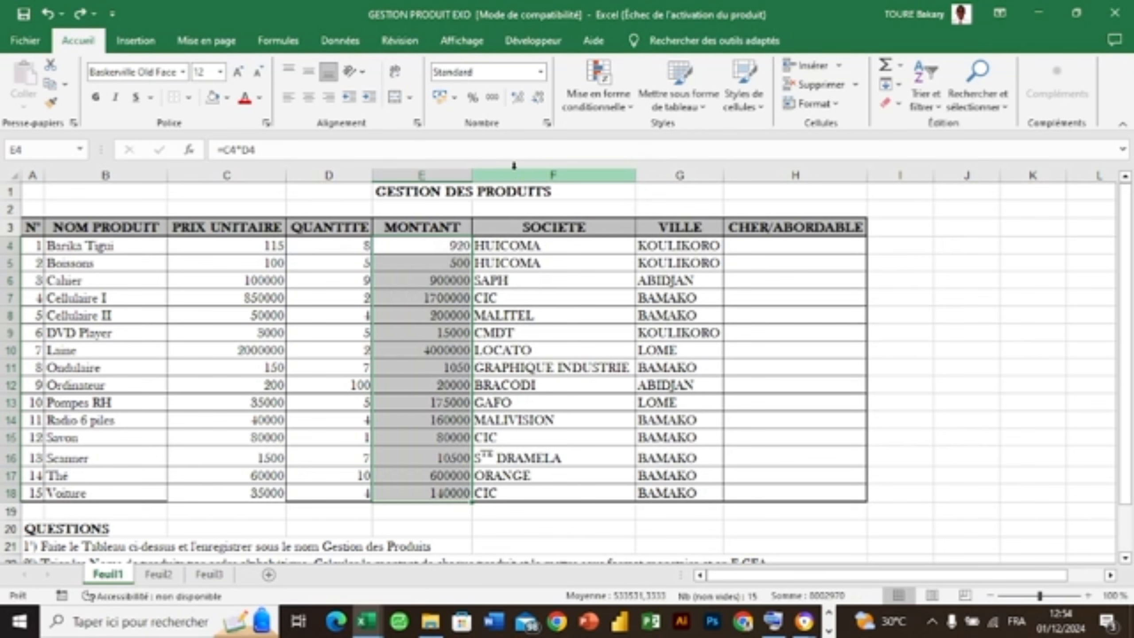
Step: Apply the Monétaire number format to the MONTANT values in E4:E18
click(541, 75)
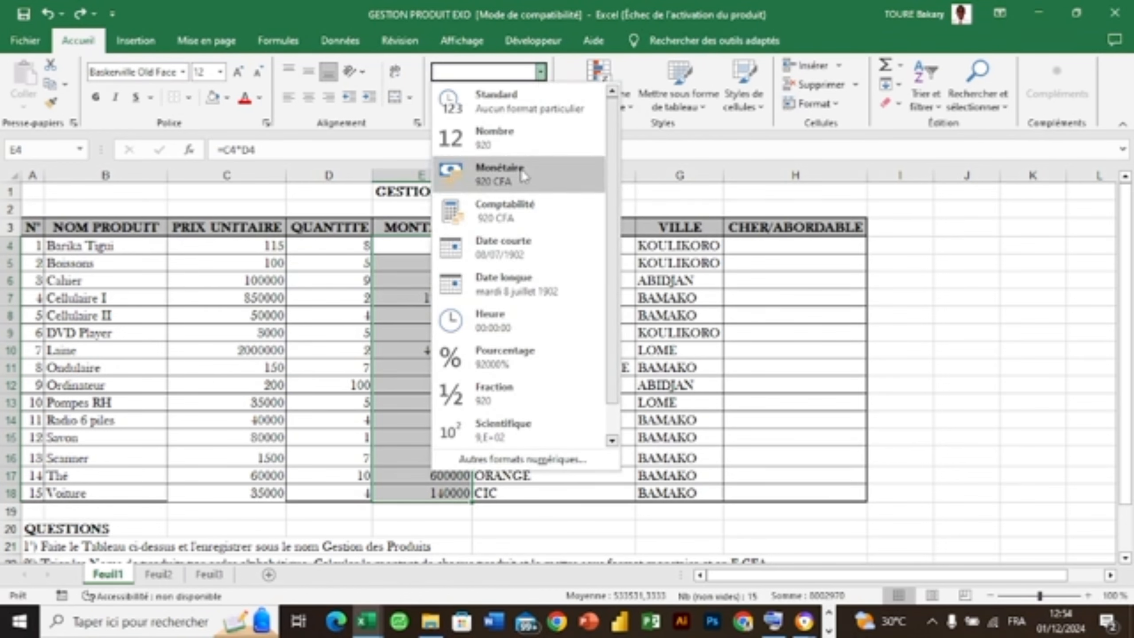
click(502, 191)
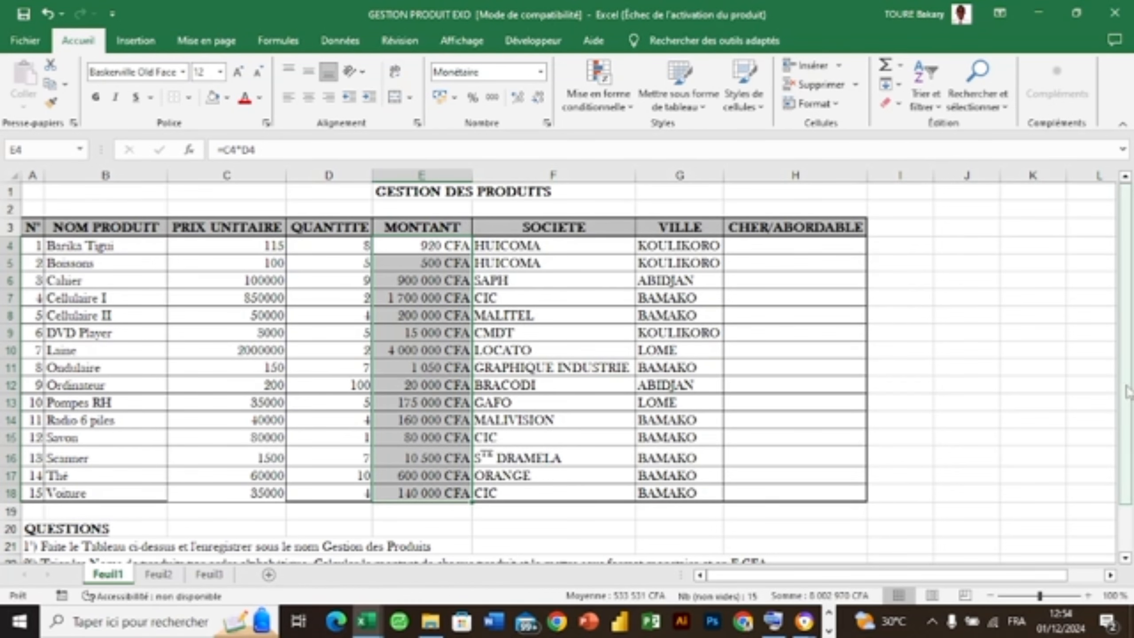
Step: Review the exercise questions below the table and select H4, the first product's CHER/ABORDABLE cell
drag(1125, 391, 1125, 435)
drag(1131, 491, 1132, 496)
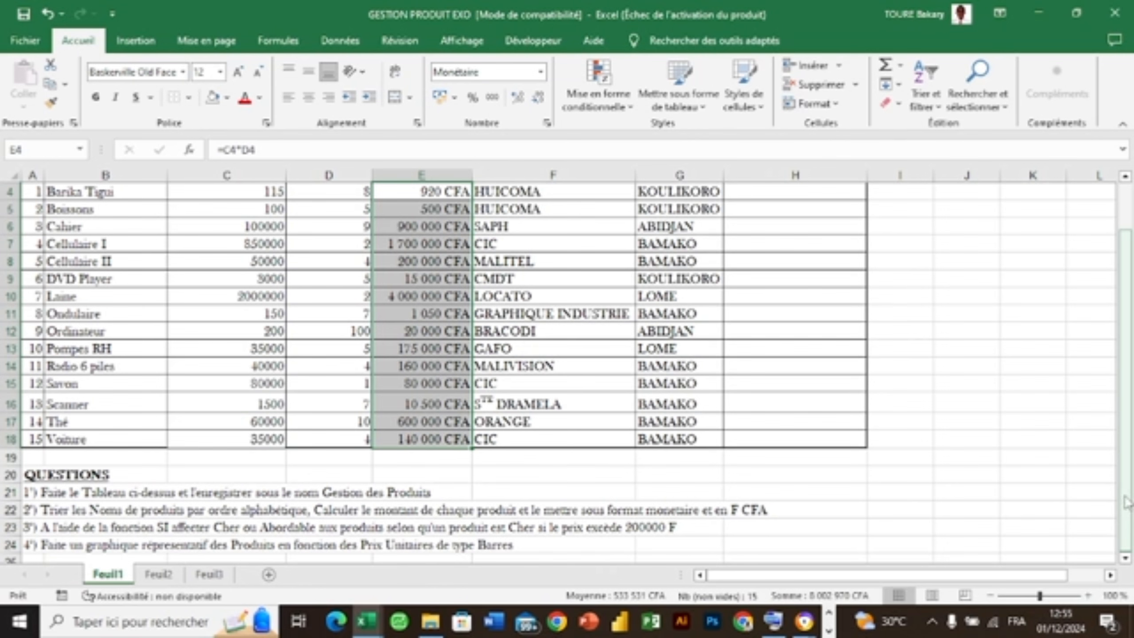
drag(1126, 541, 1125, 495)
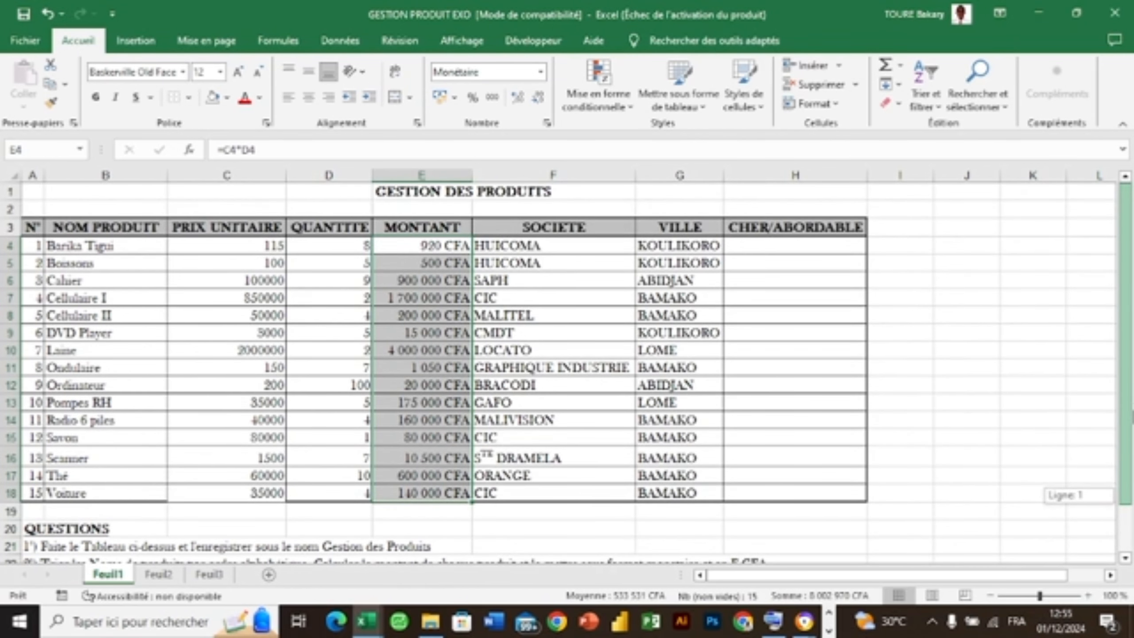
drag(1130, 431, 1111, 507)
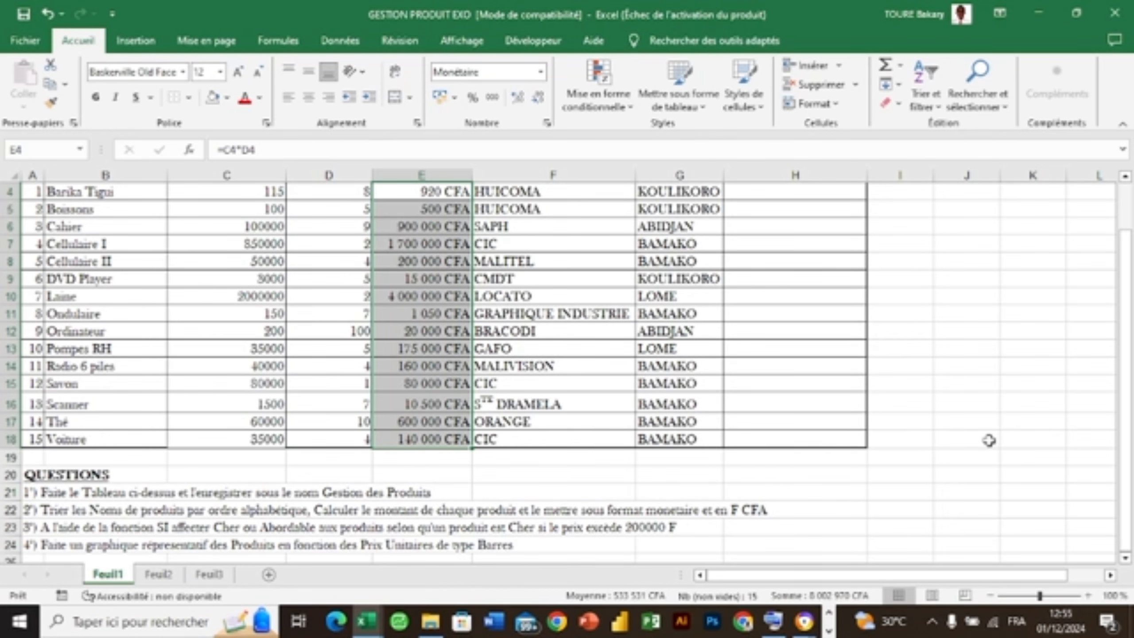
drag(1131, 440, 1132, 436)
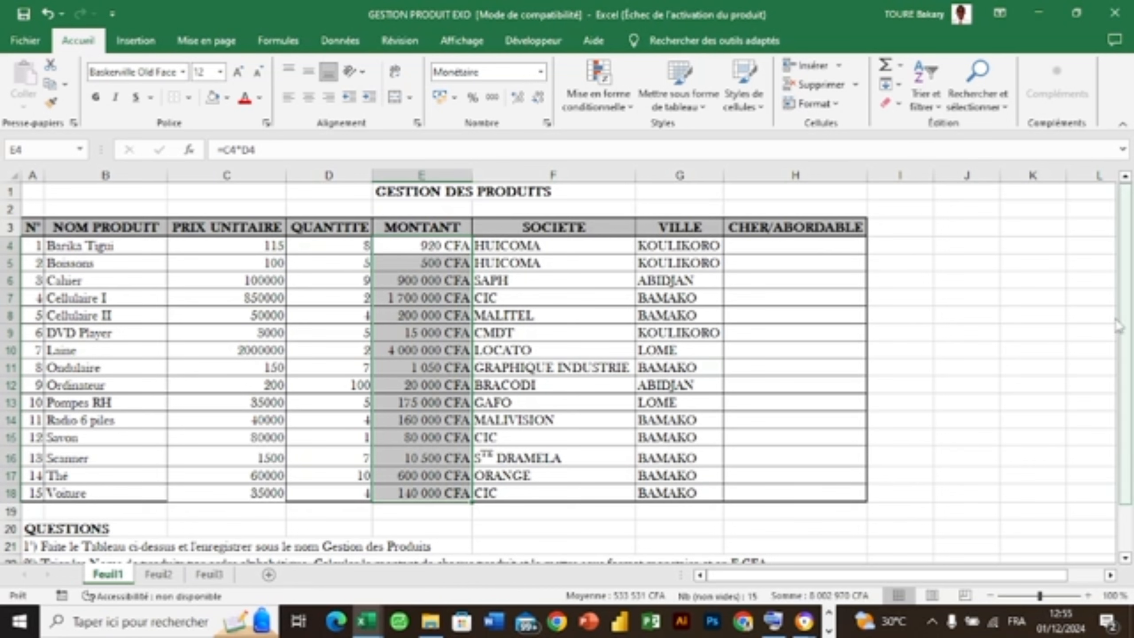
click(821, 253)
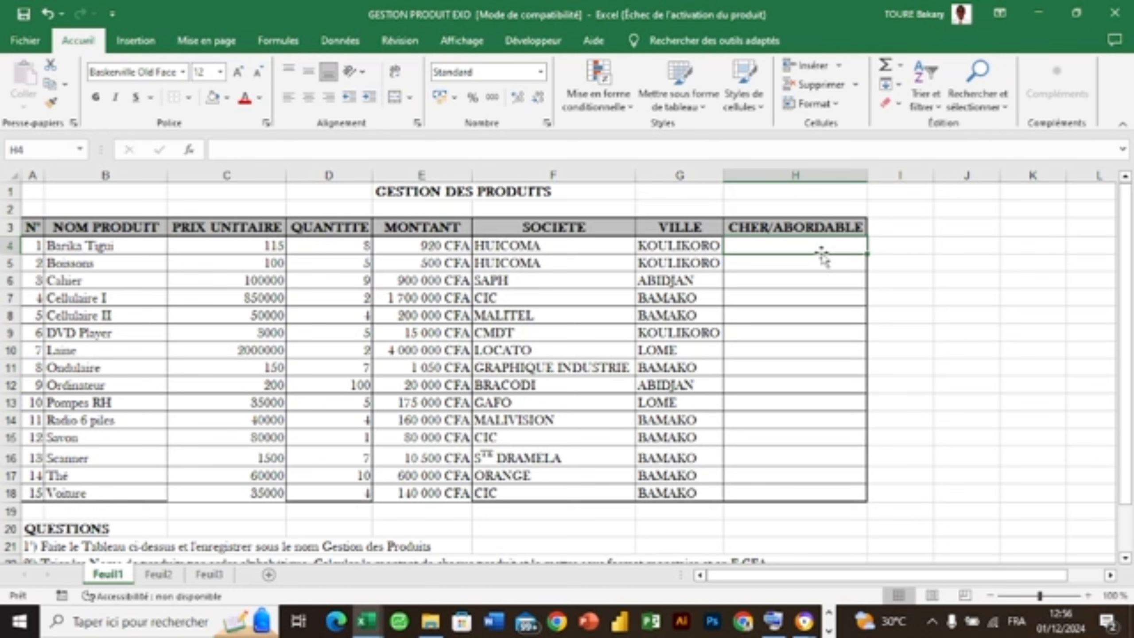
Step: Start an SI formula in cell H4 with the logical test C4>200000
text(=si)
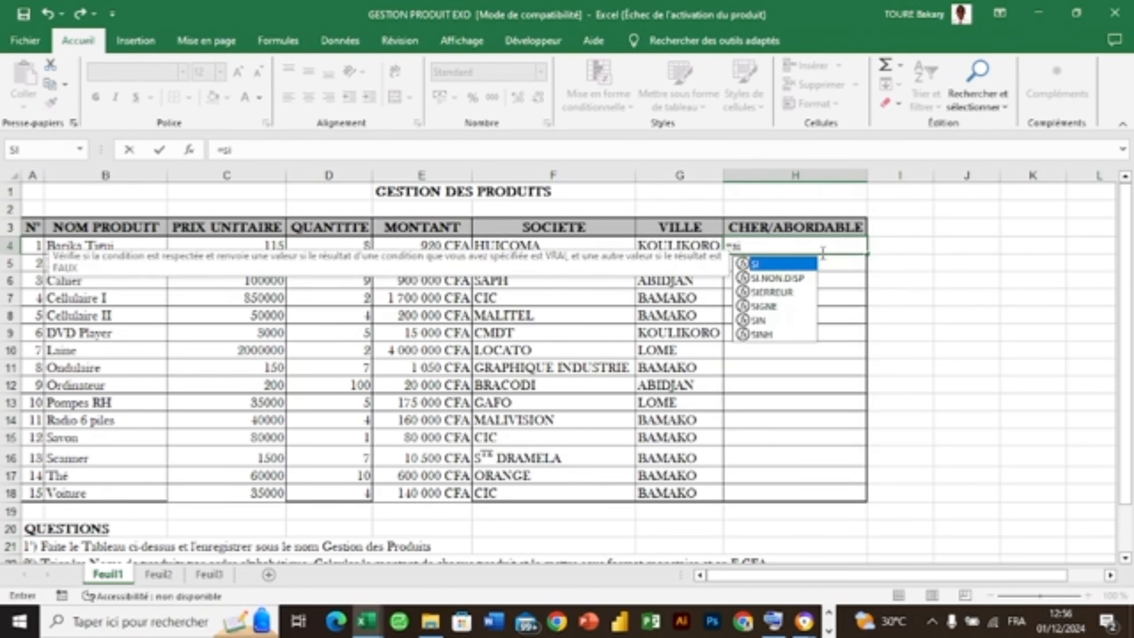
double_click(805, 266)
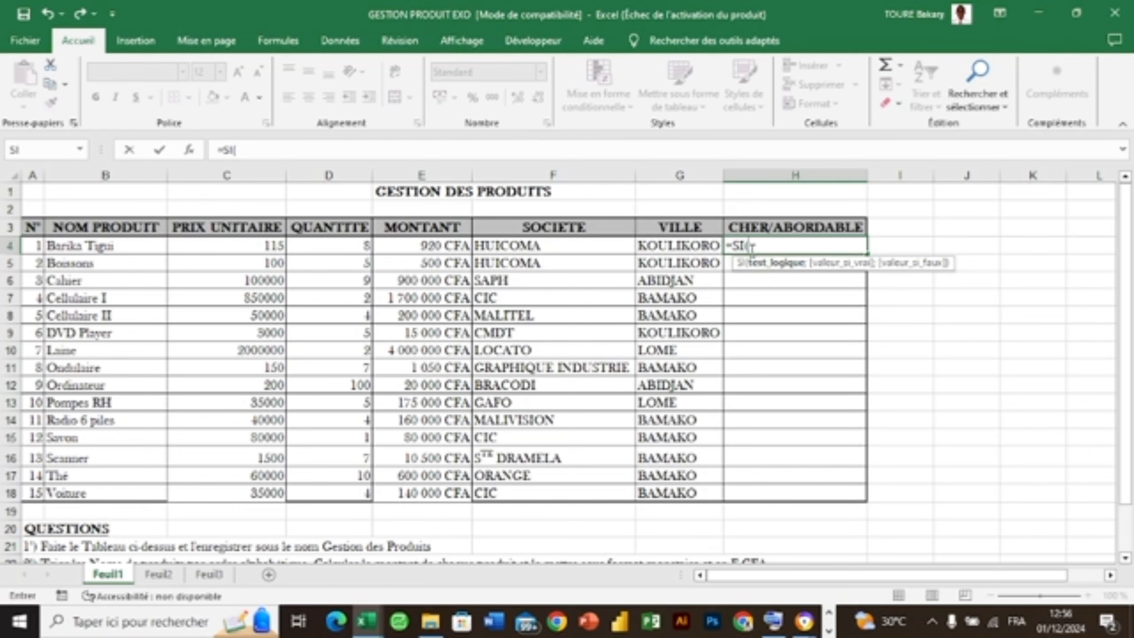
click(246, 245)
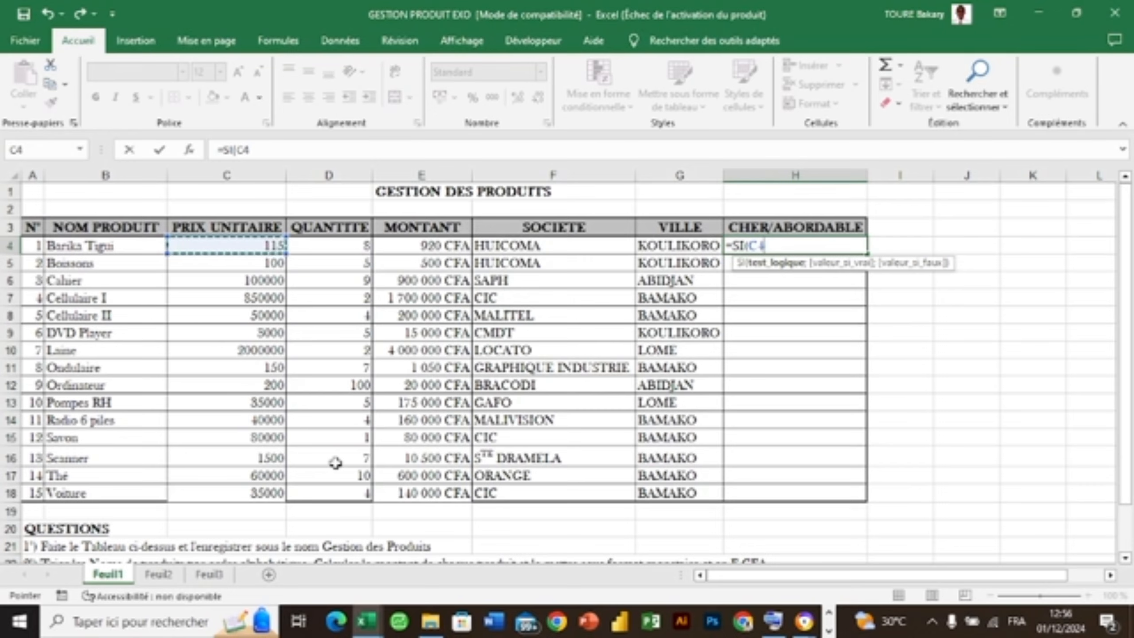
mouse_move(774, 617)
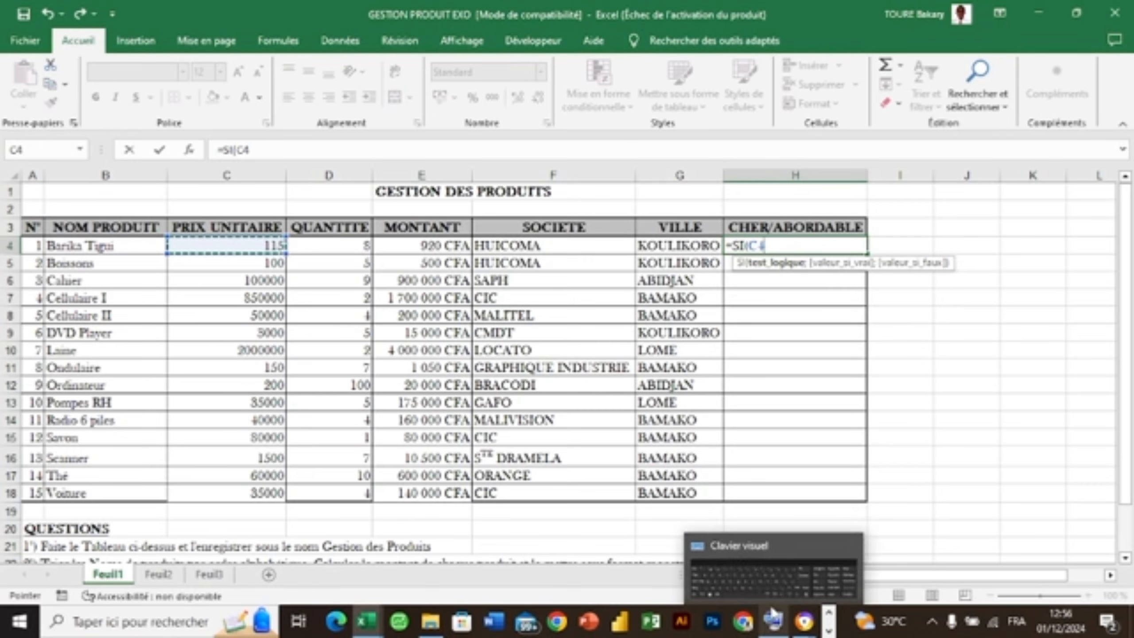
click(774, 588)
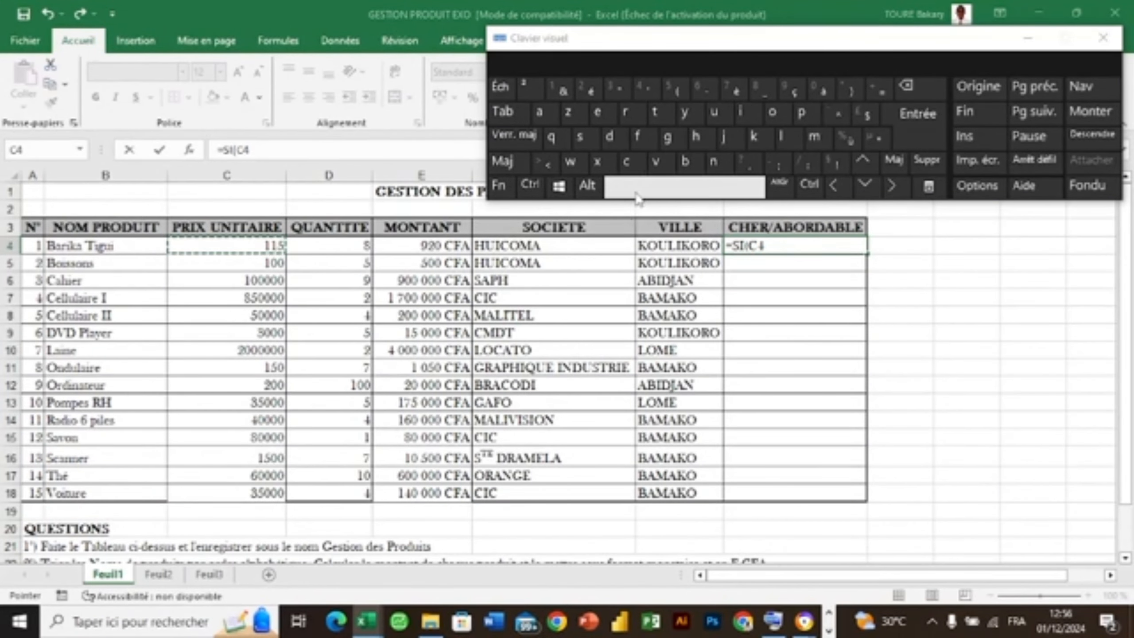
click(509, 161)
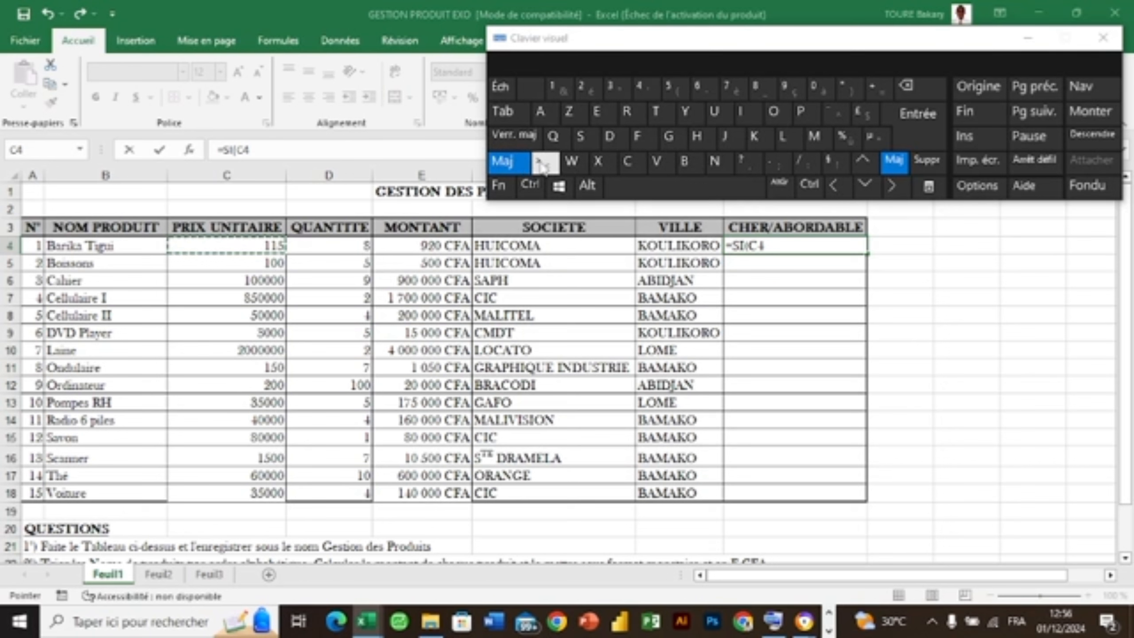
click(543, 165)
click(1028, 38)
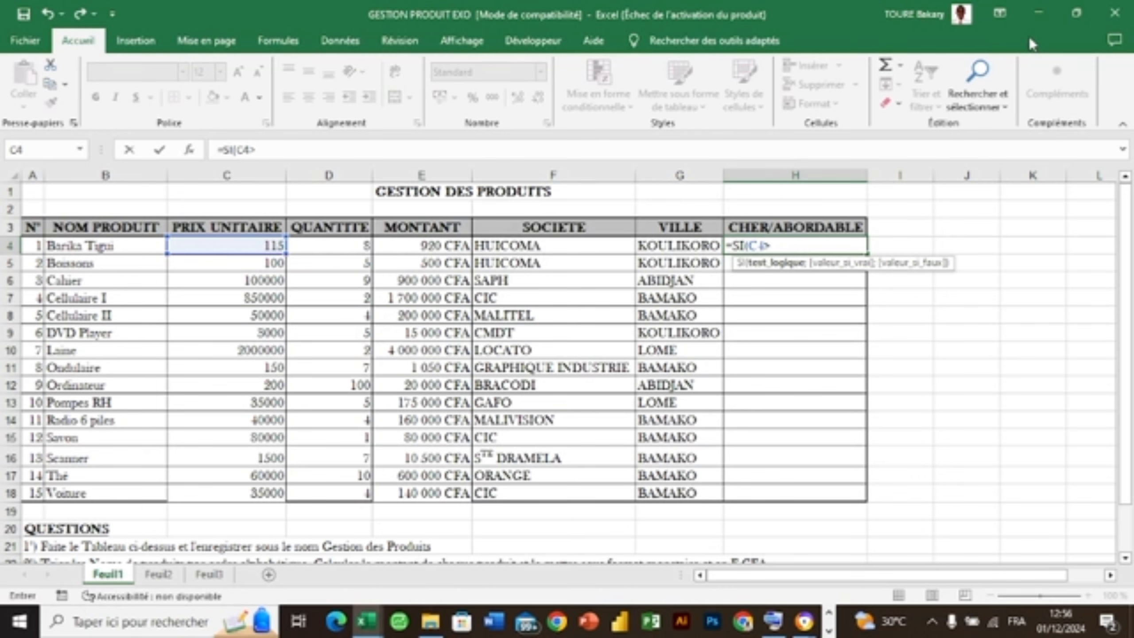
text(200000)
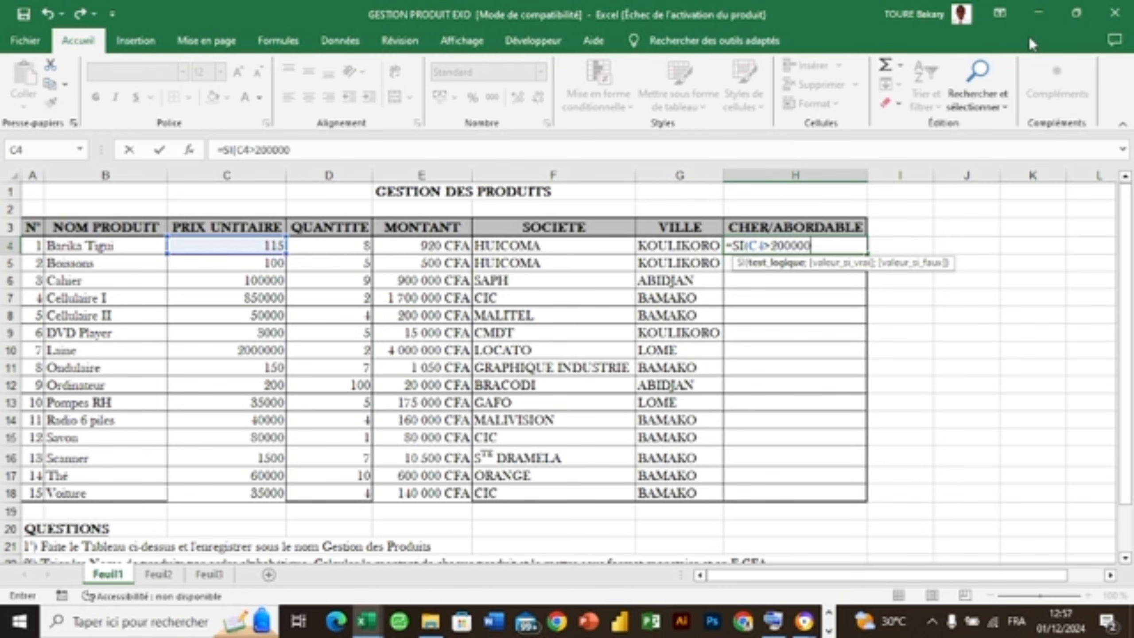
Step: Complete the SI formula in H4 with "CHER" as the true value and "ABORDABLE" as the false value
text(;)
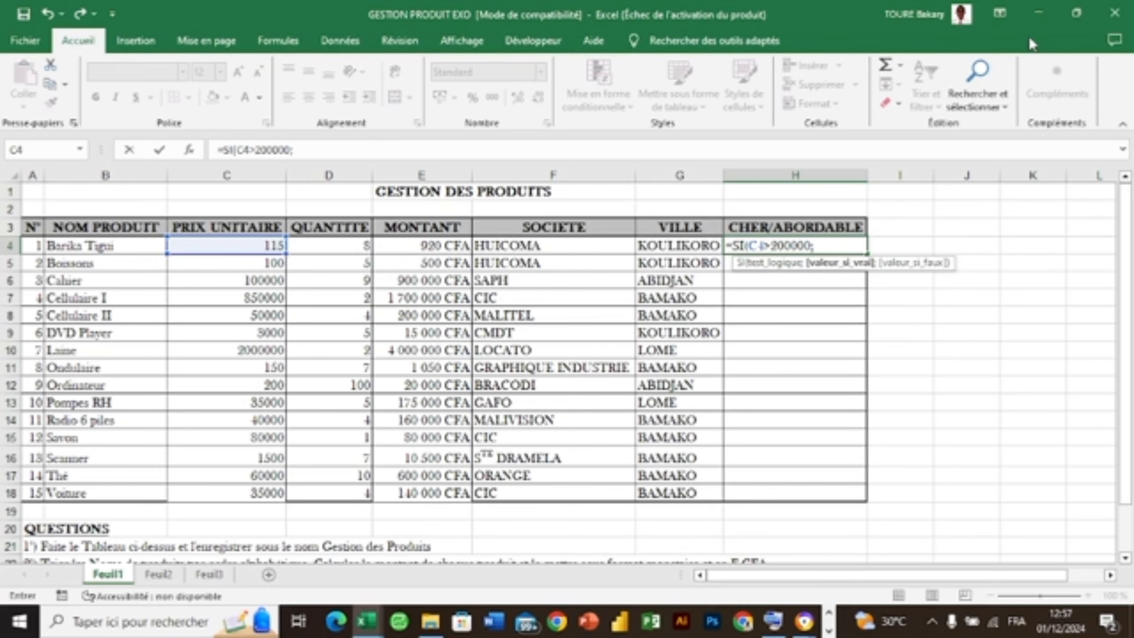
text("CHER)
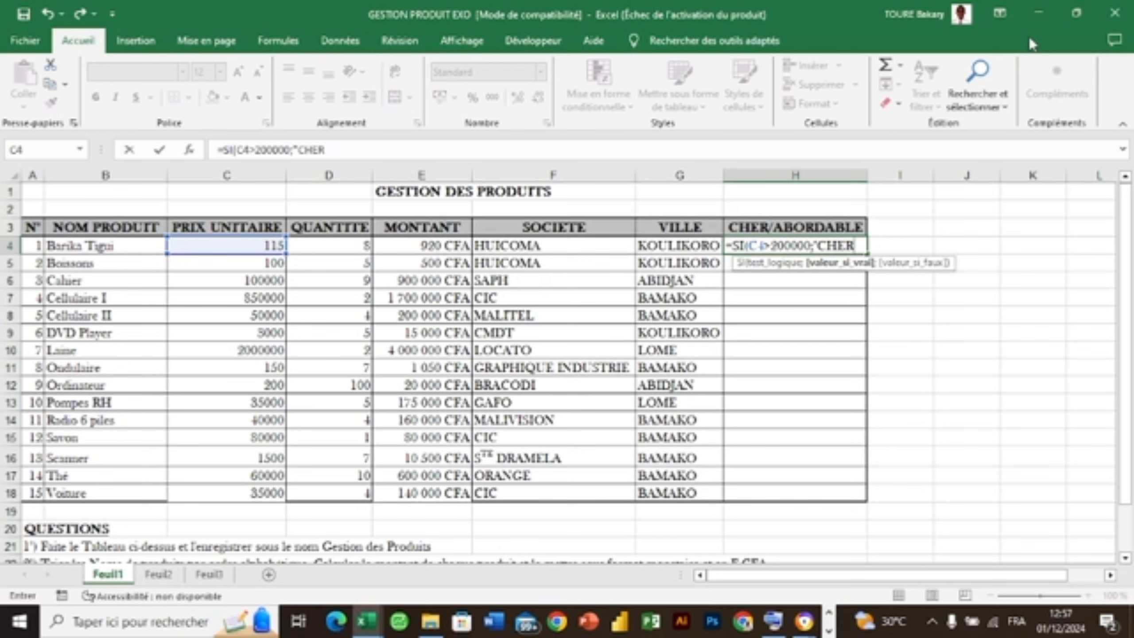
text(";)
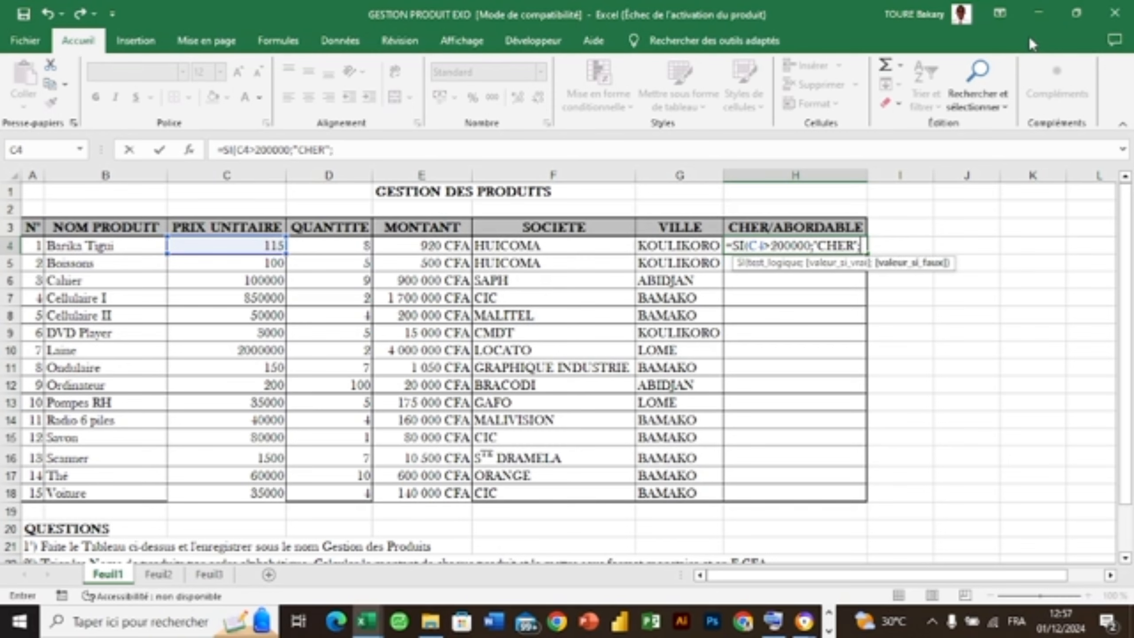
text("ABOR)
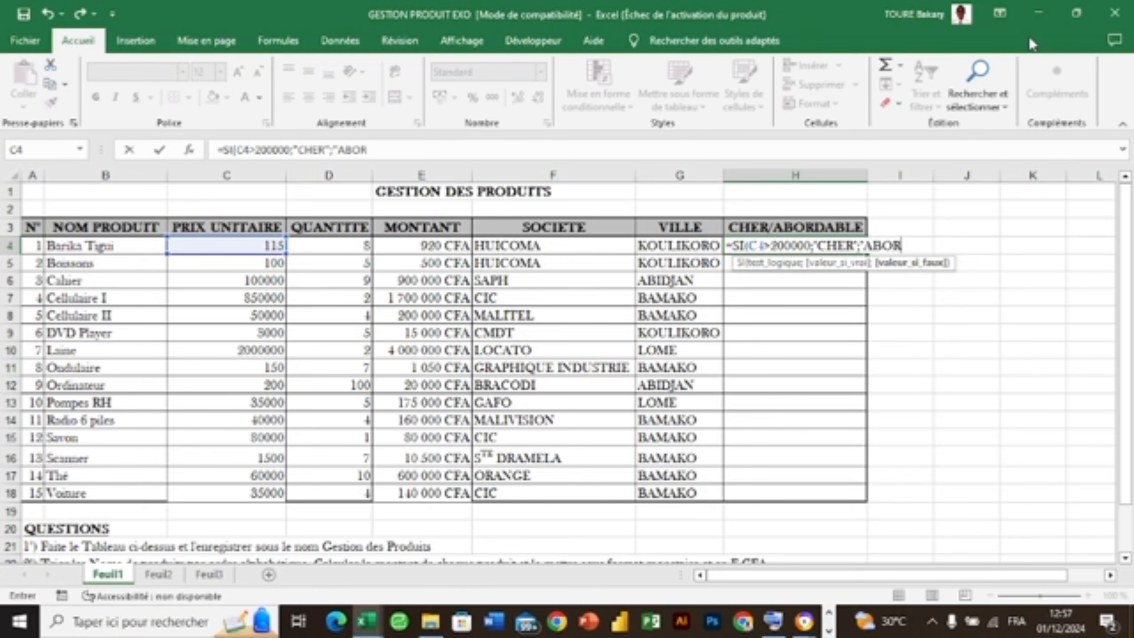
text(DABLE)
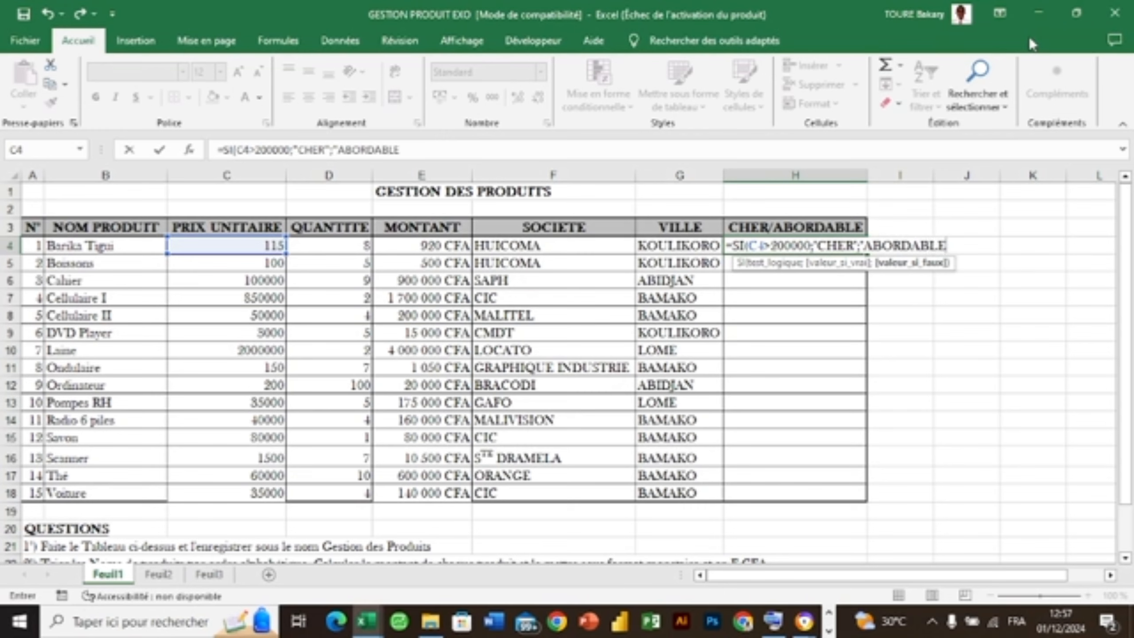
text("))
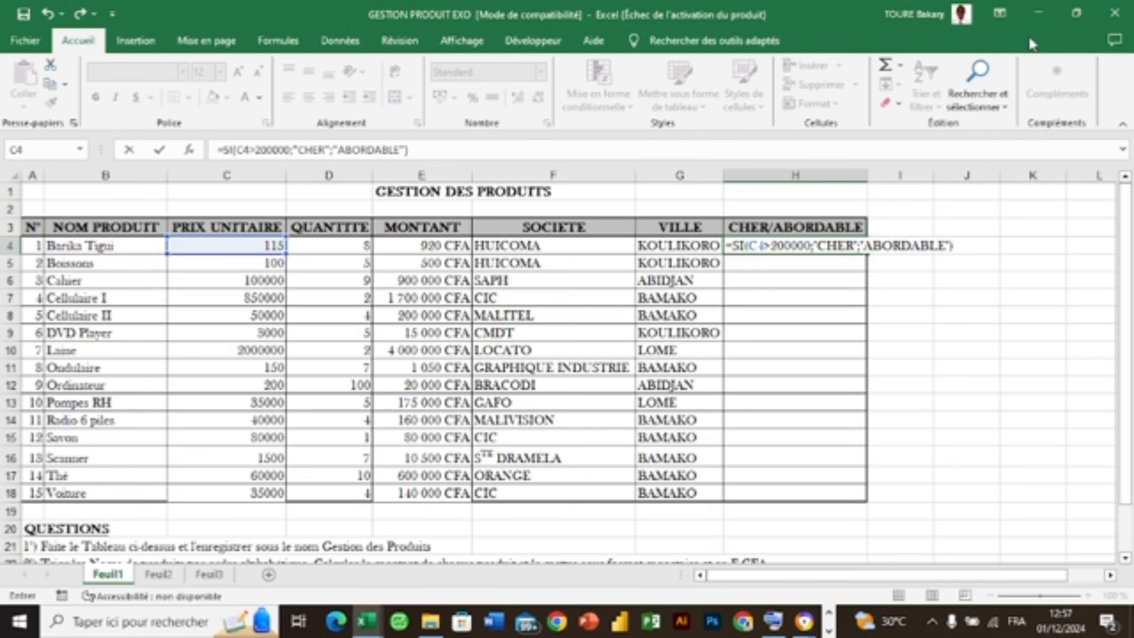
key(Return)
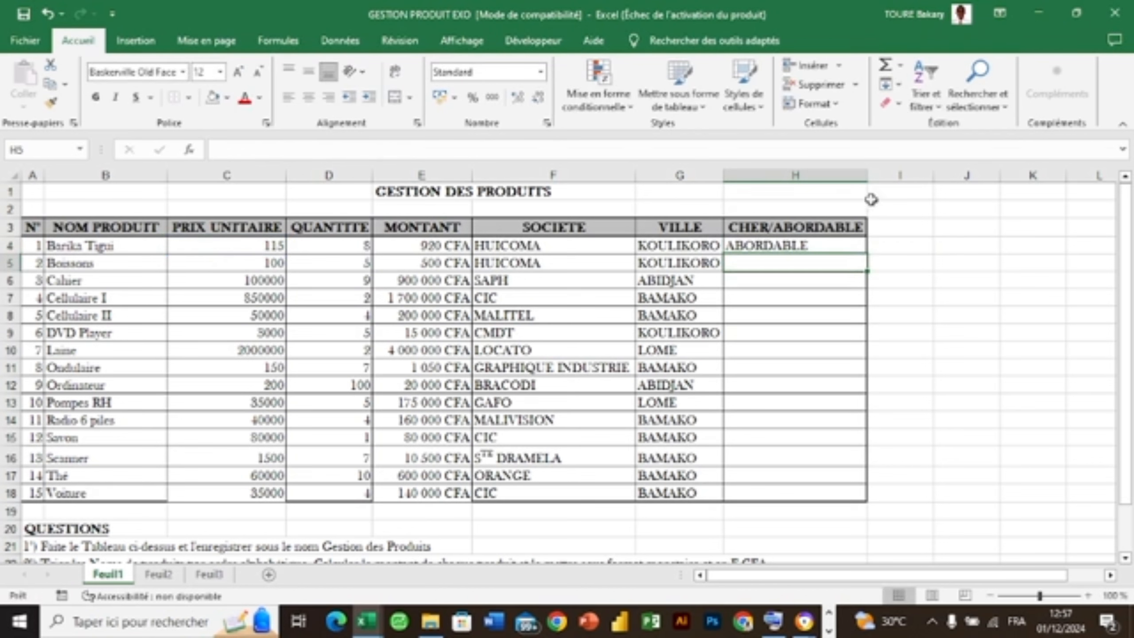
Step: Fill the SI formula from H4 down the CHER/ABORDABLE column to H18
click(835, 244)
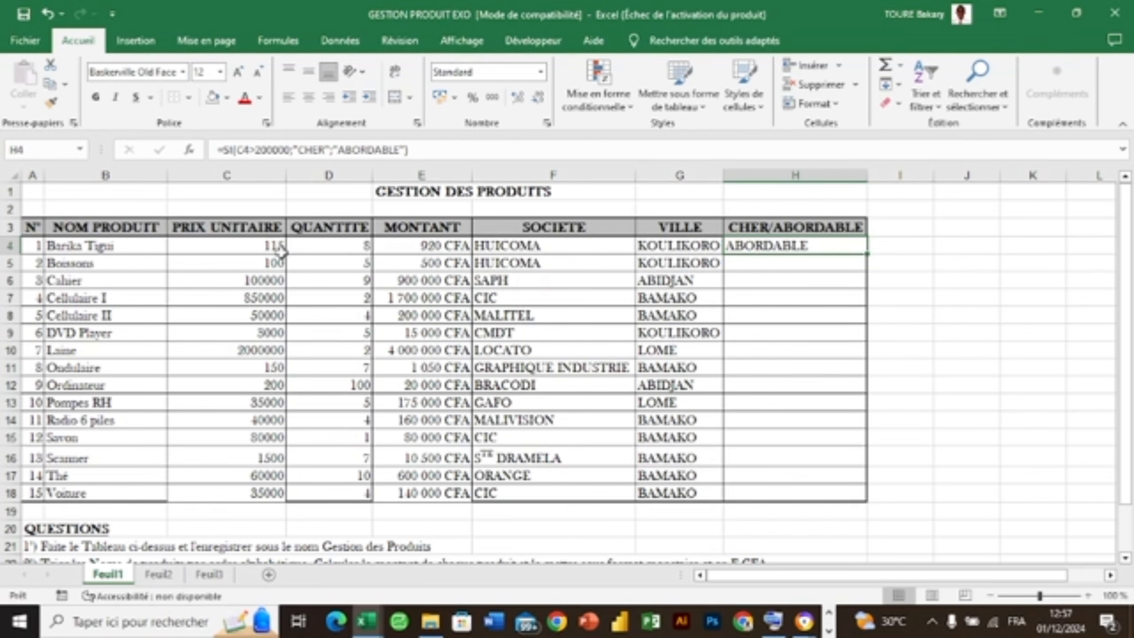
double_click(866, 253)
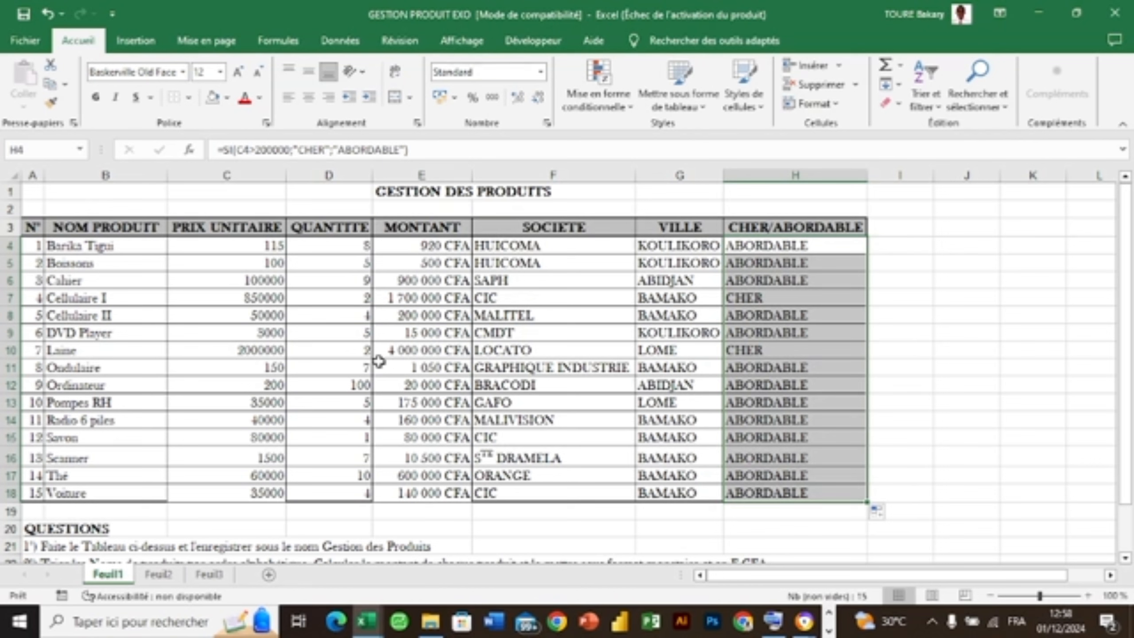
click(952, 397)
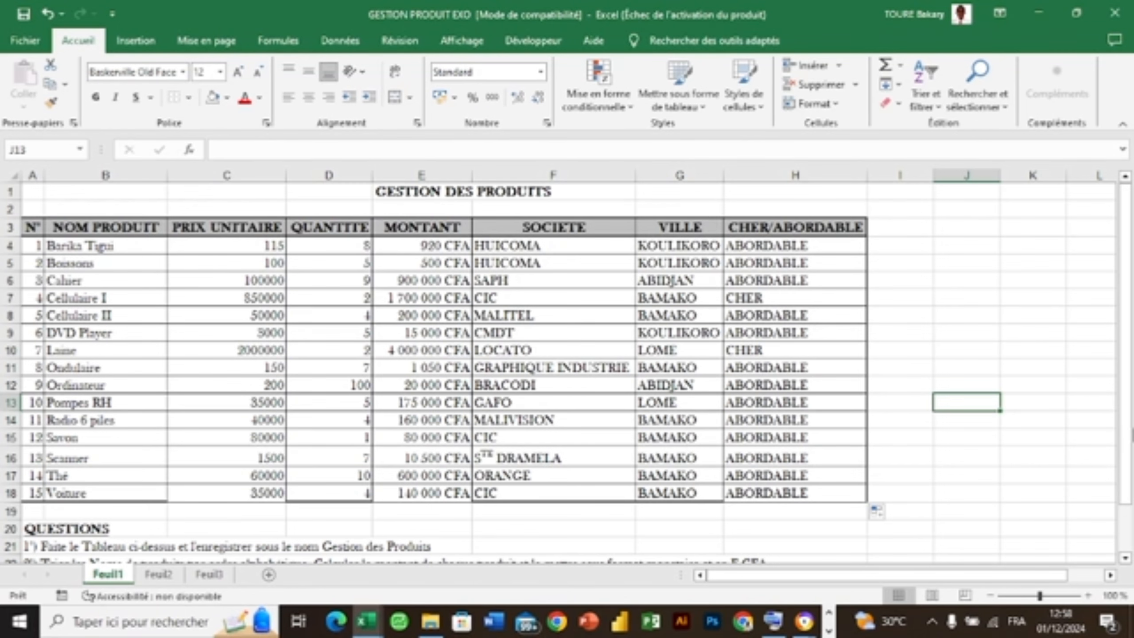
Step: Select the product names and unit prices in B4:C18 as the chart data
drag(1128, 429, 1130, 476)
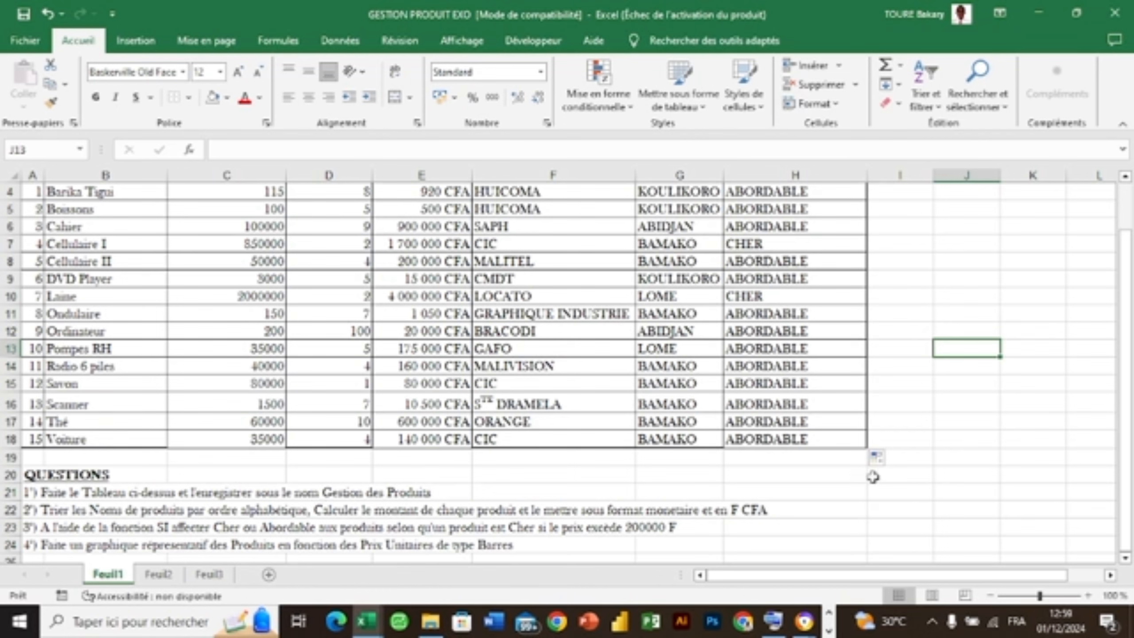
click(916, 460)
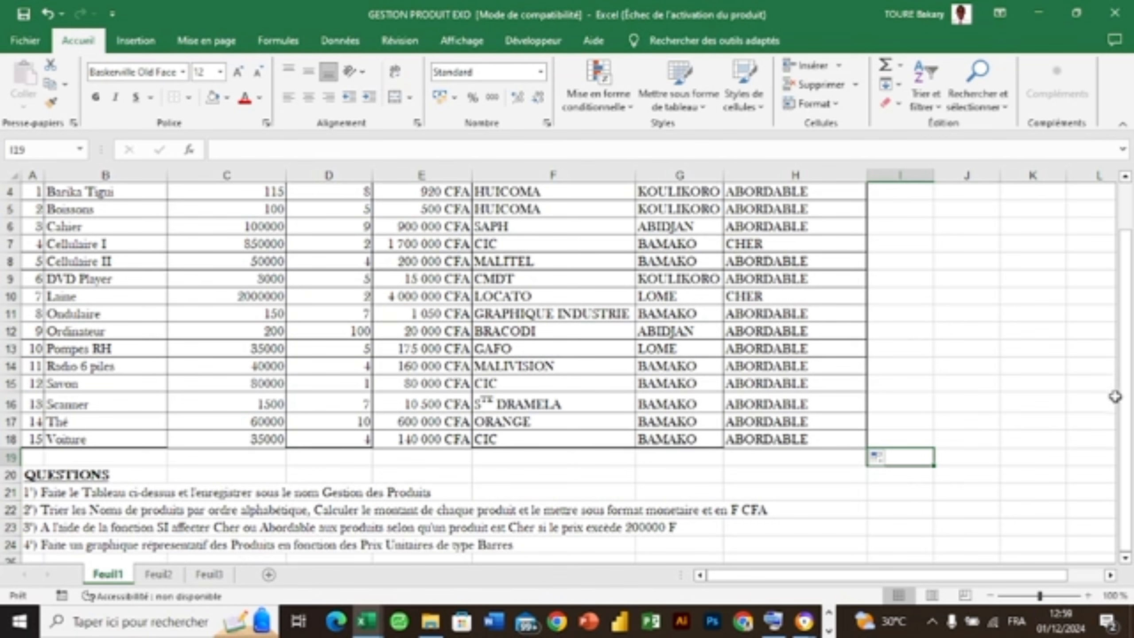
drag(1123, 349, 1123, 298)
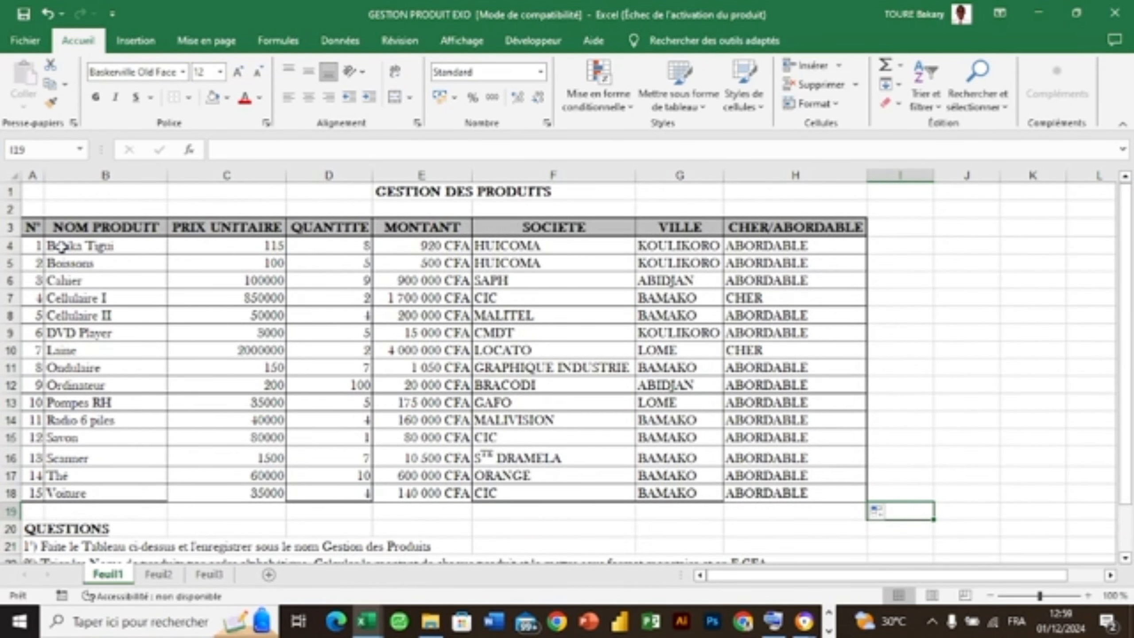
click(156, 241)
drag(157, 242, 218, 487)
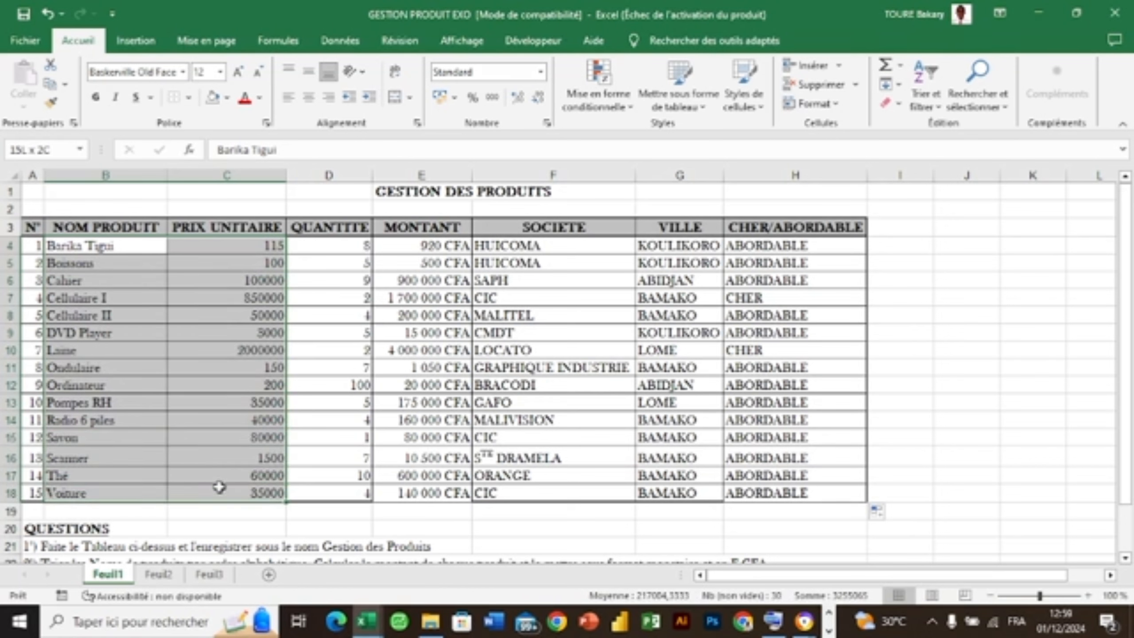
drag(219, 487, 219, 486)
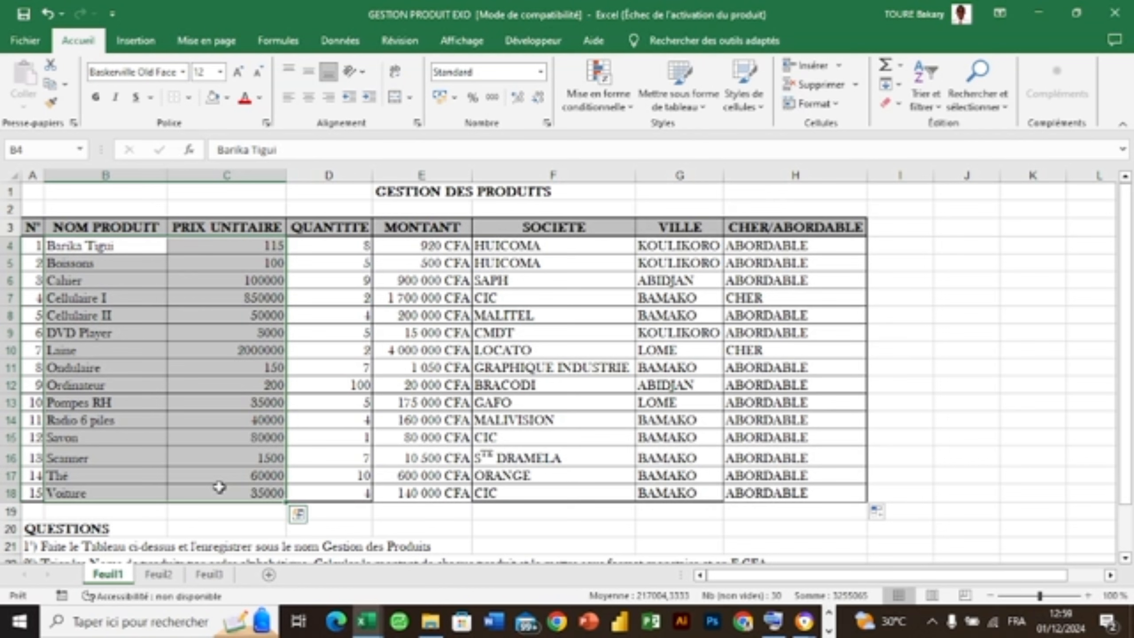
key(ctrl+q)
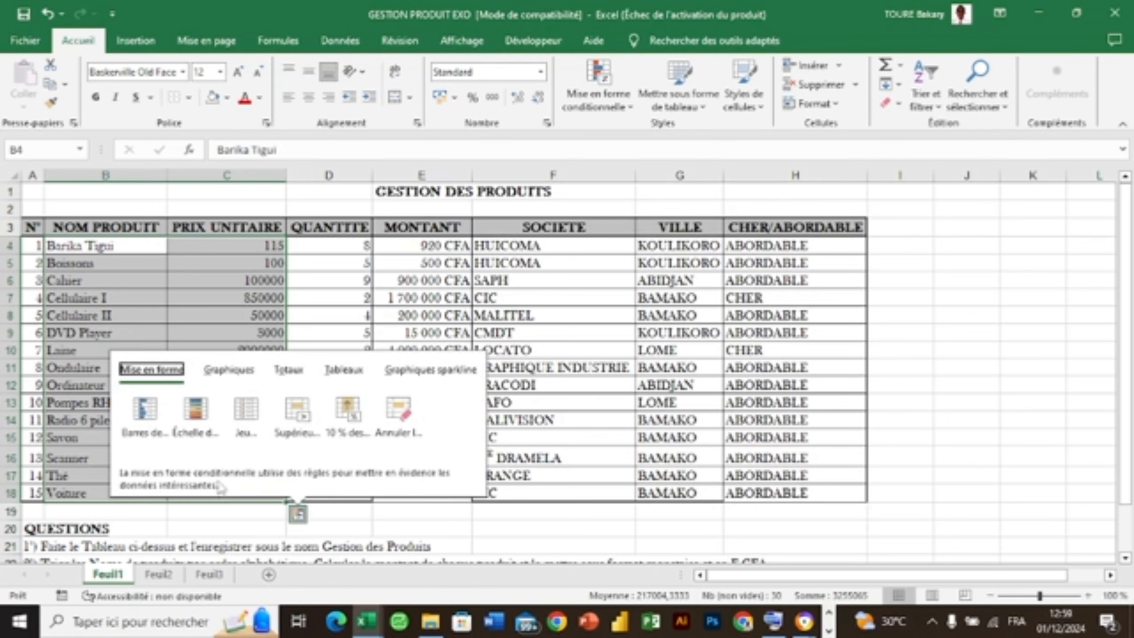
Step: Insert a clustered bar chart (Barres groupées) from the selected product names and unit prices
click(136, 42)
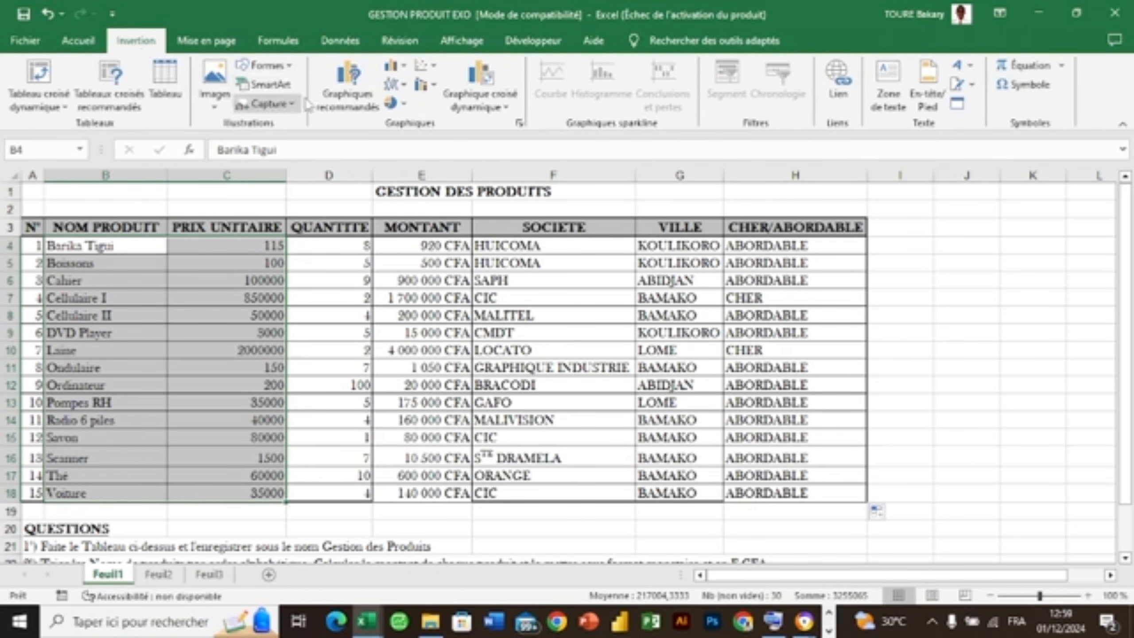
click(357, 106)
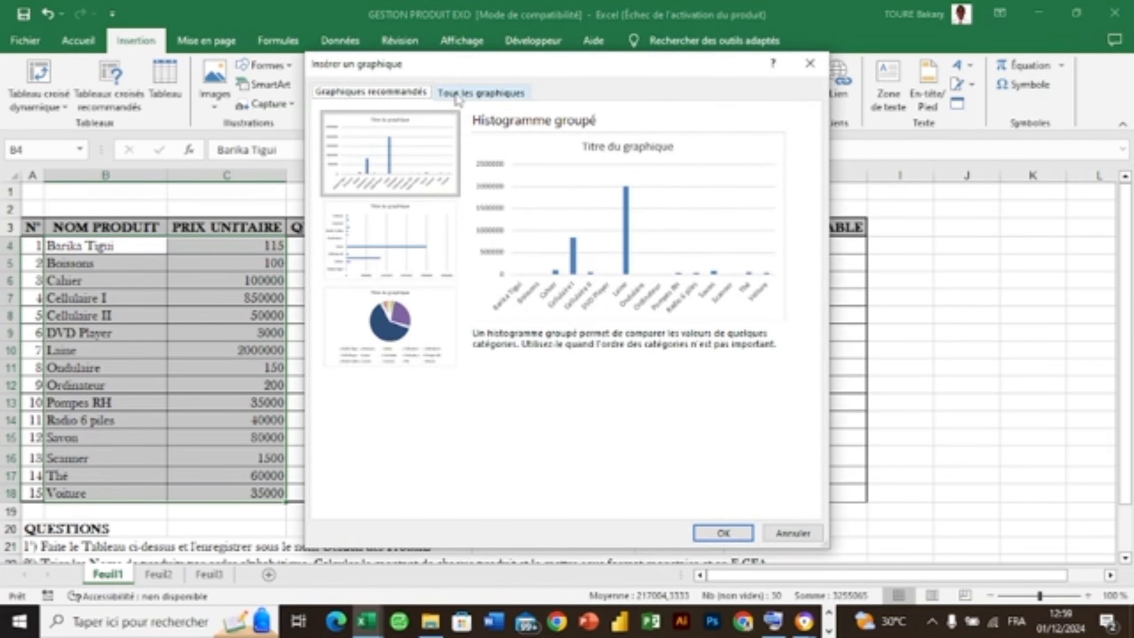
click(457, 94)
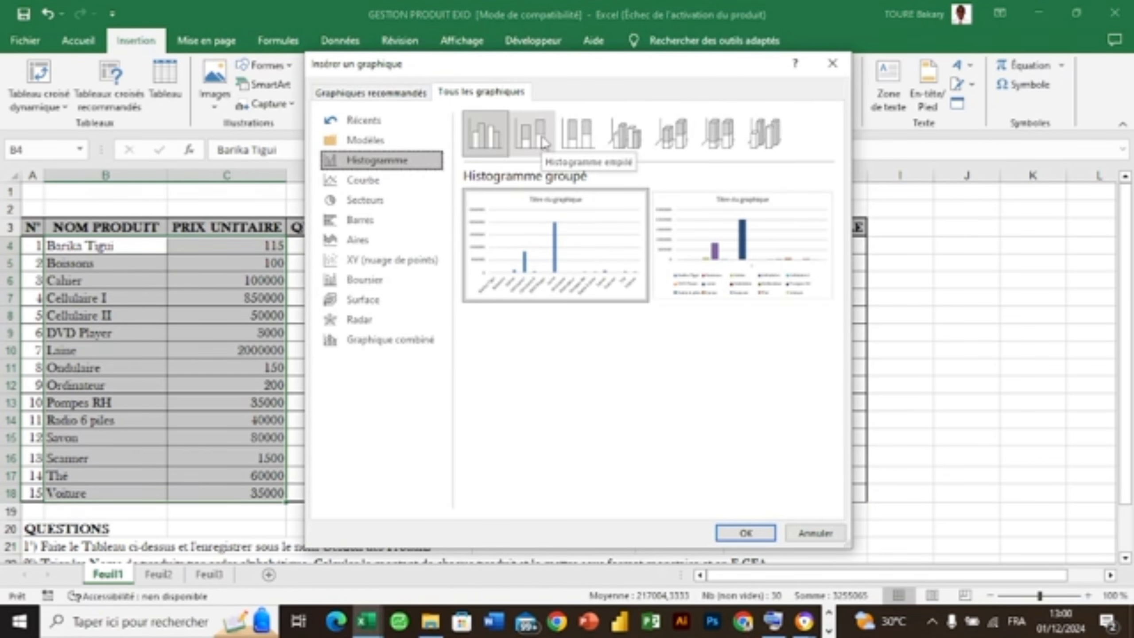
click(398, 228)
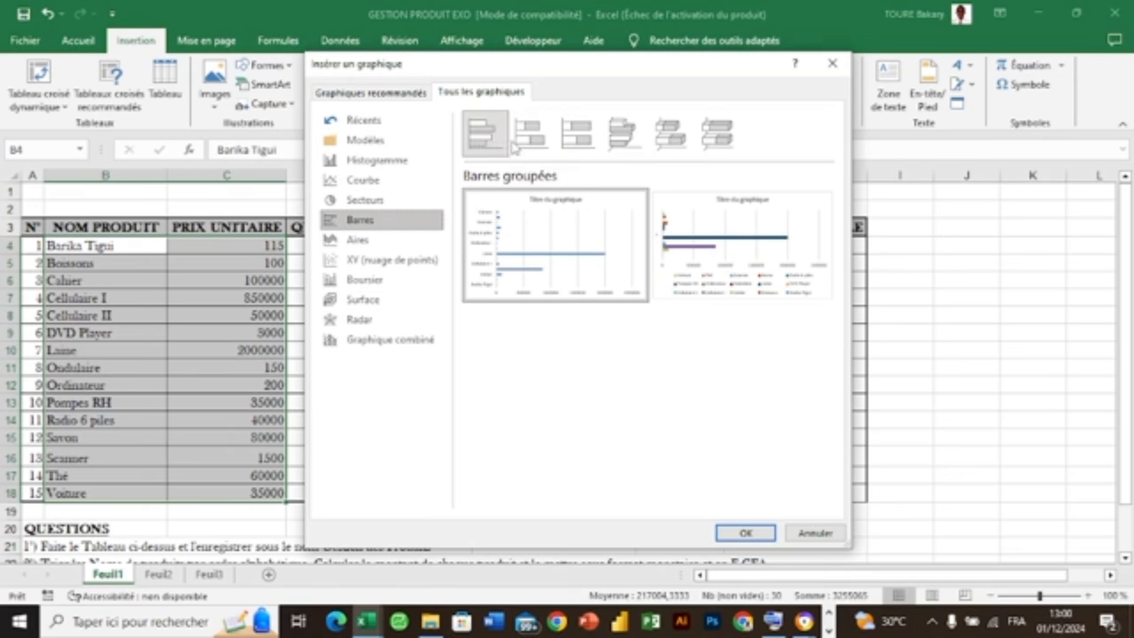
click(629, 152)
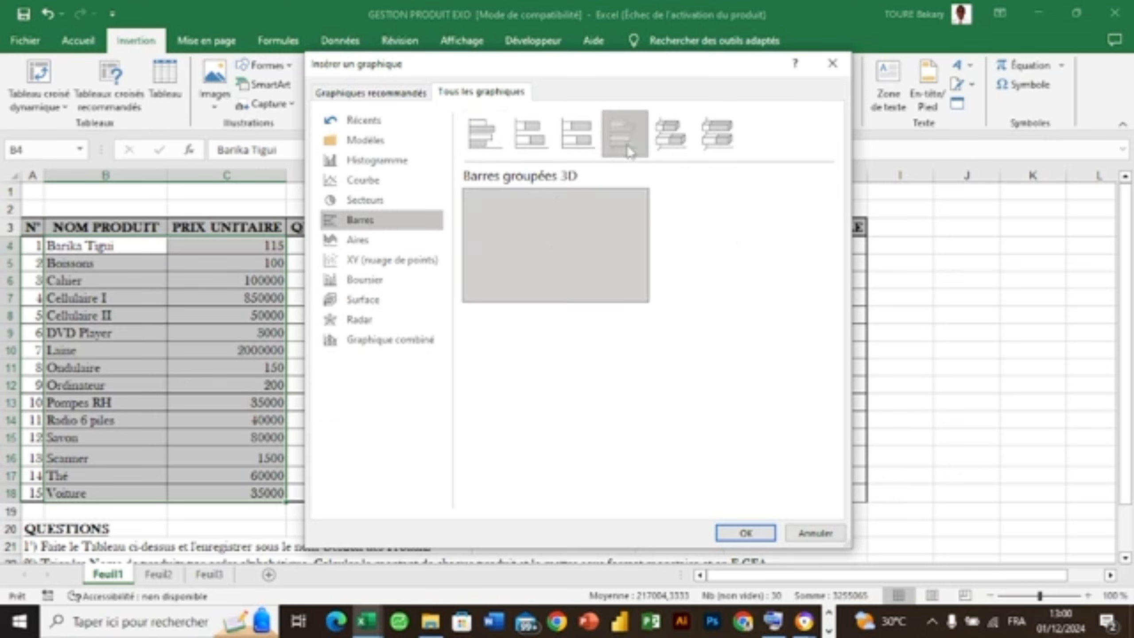
click(575, 144)
click(541, 143)
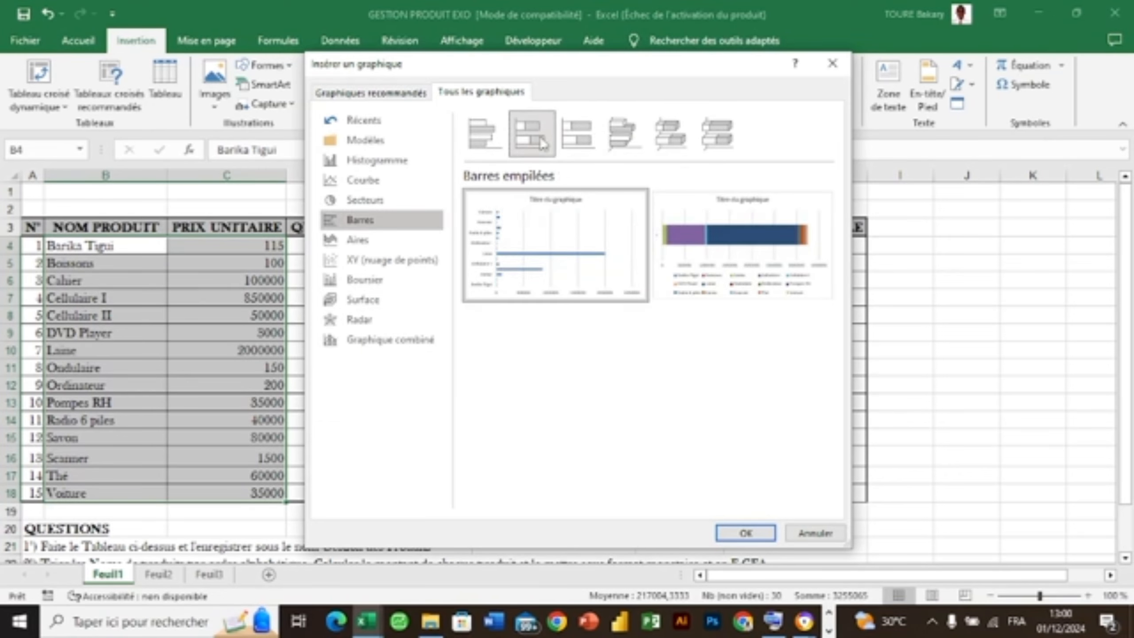
click(486, 144)
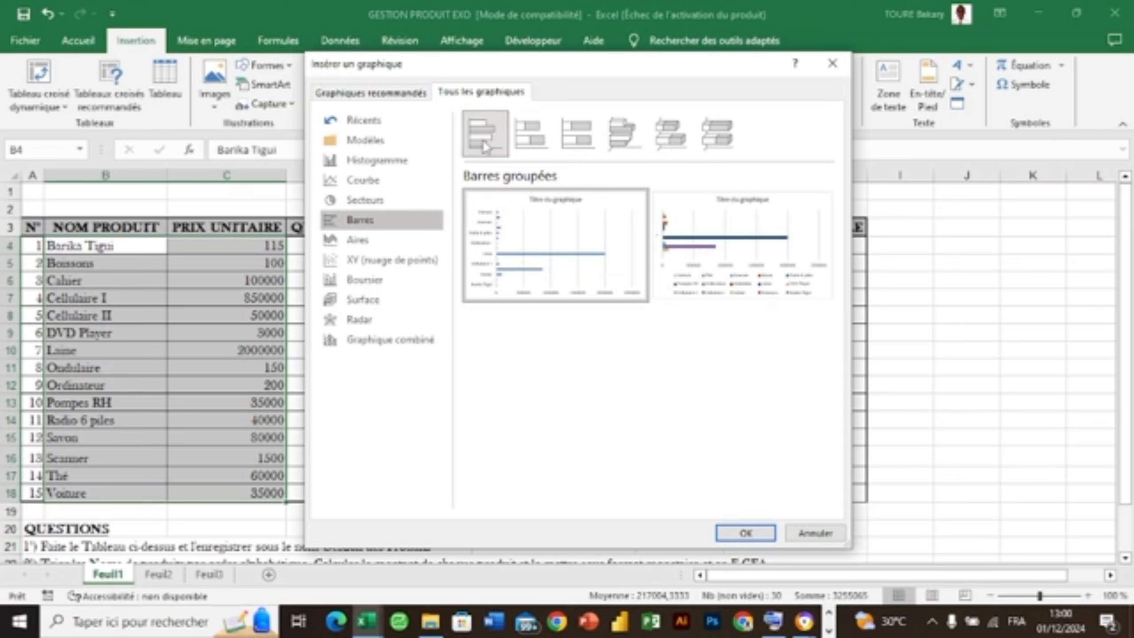
click(634, 143)
click(718, 134)
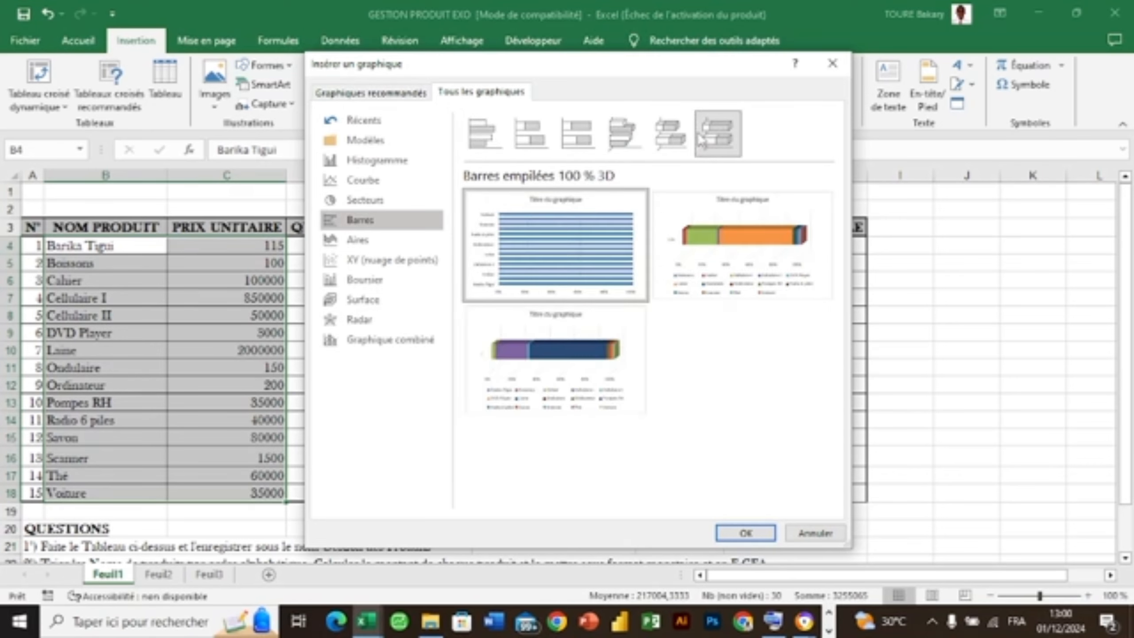
click(675, 138)
click(489, 136)
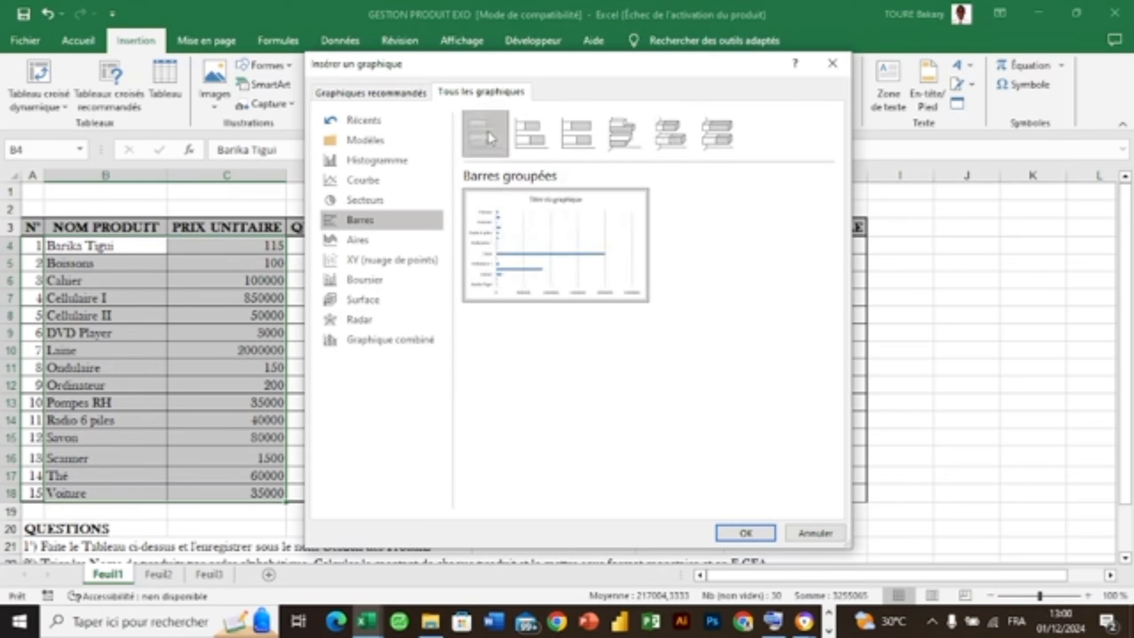
click(751, 533)
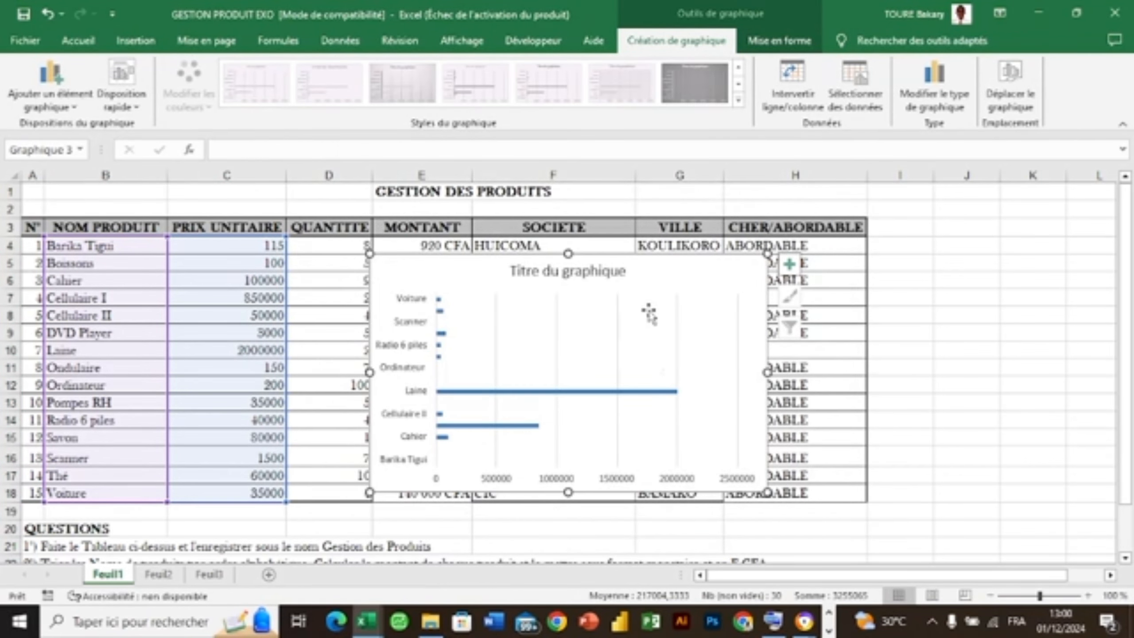
click(602, 271)
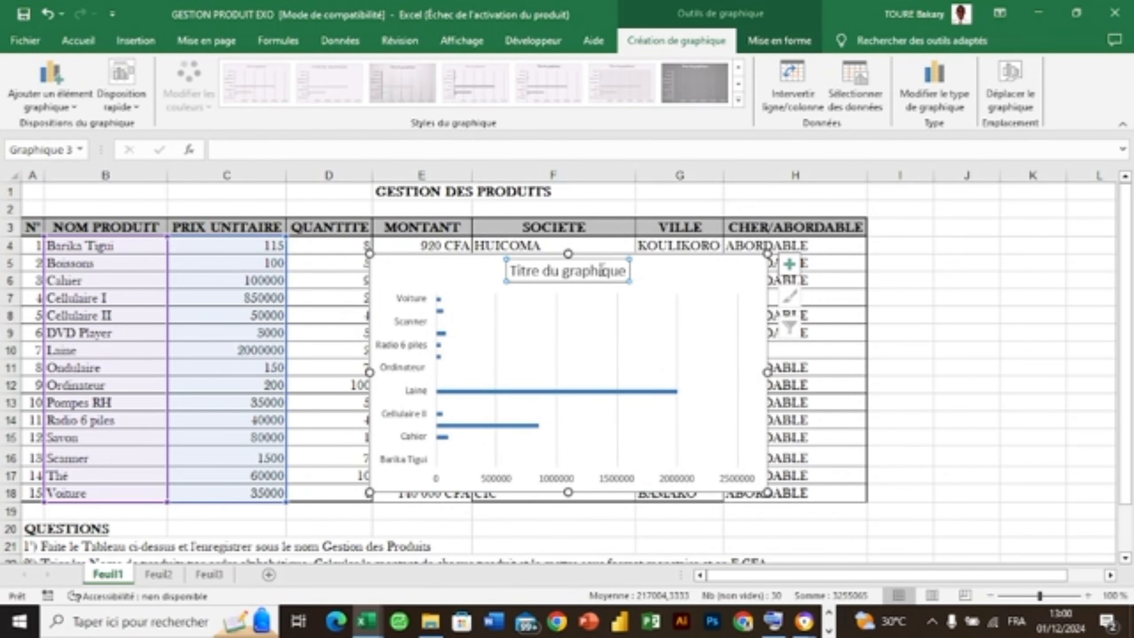
double_click(602, 270)
text(thé)
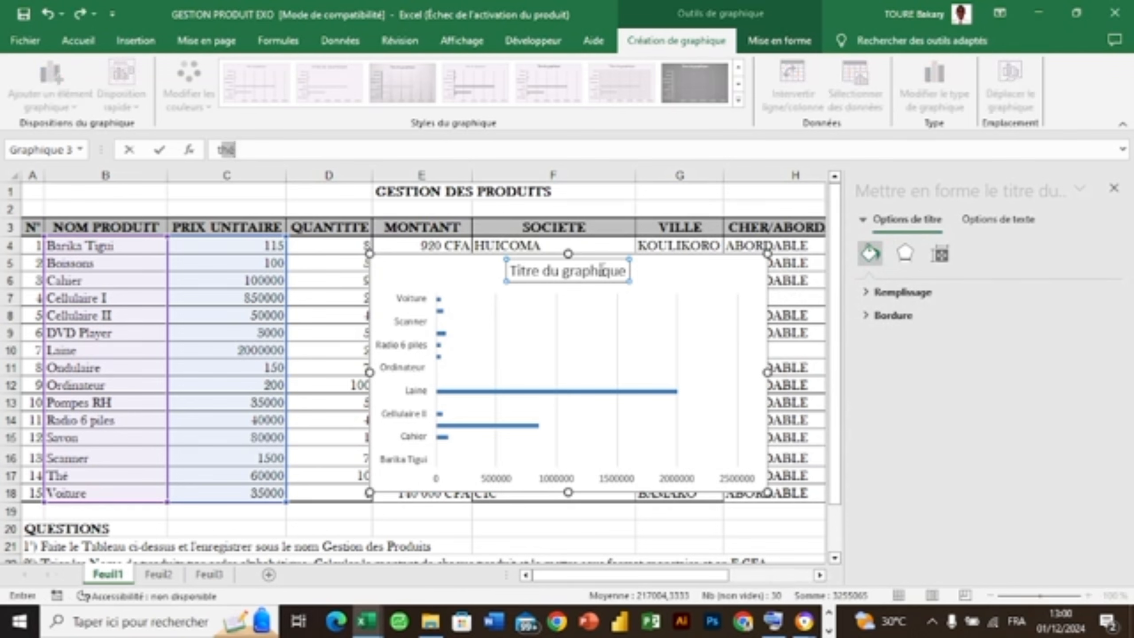
key(BackSpace)
key(BackSpace)
Step: Replace the bar chart's placeholder title with "Graphique Barre"
double_click(616, 278)
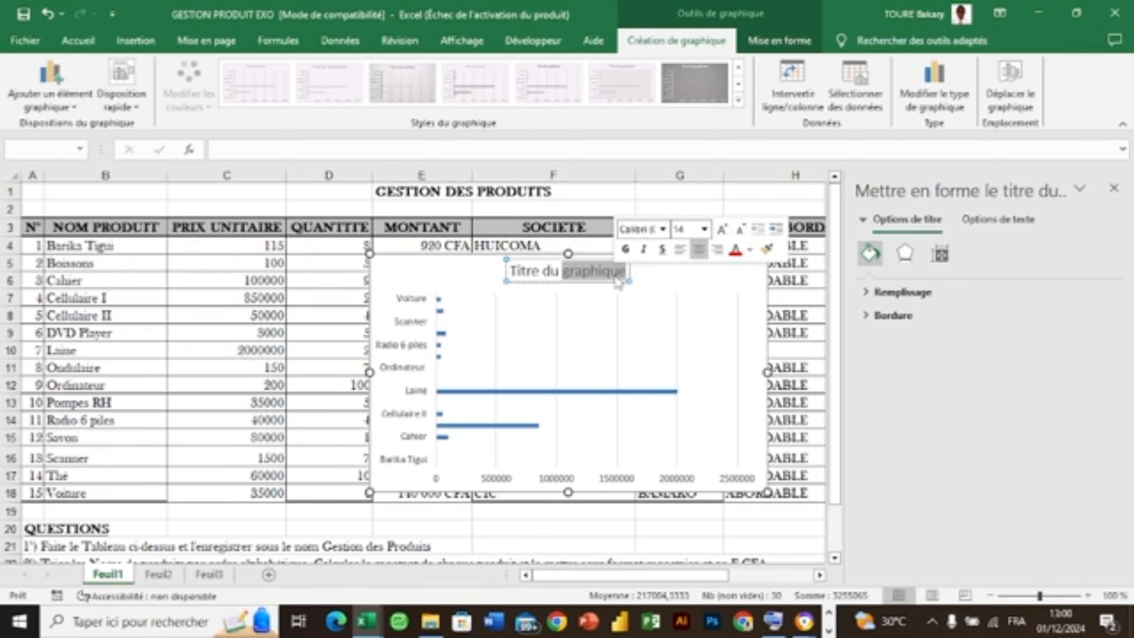
key(BackSpace)
key(BackSpace)
key(BackSpace)
key(BackSpace)
key(BackSpace)
key(BackSpace)
key(BackSpace)
key(BackSpace)
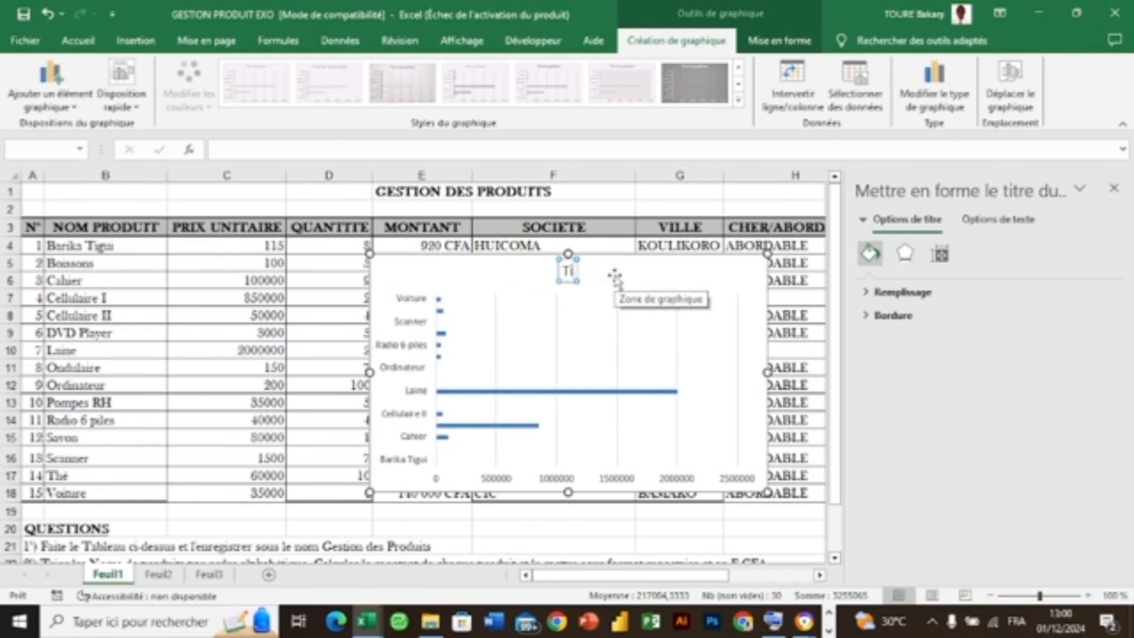
key(BackSpace)
key(BackSpace)
text(GRa)
key(BackSpace)
key(BackSpace)
text(raphq)
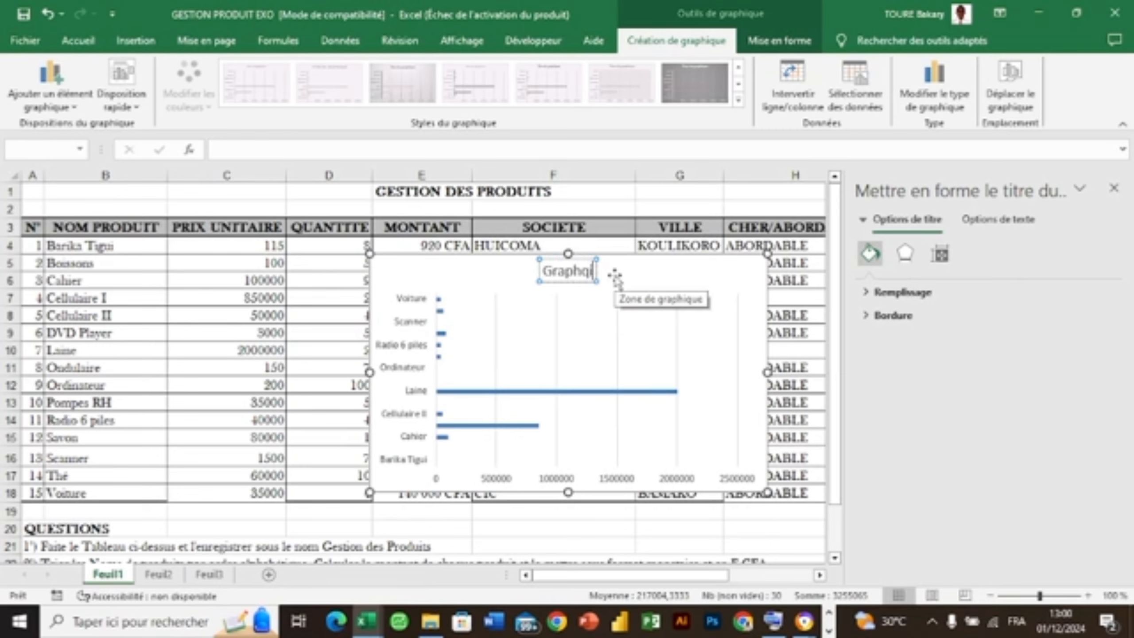
key(BackSpace)
text(i)
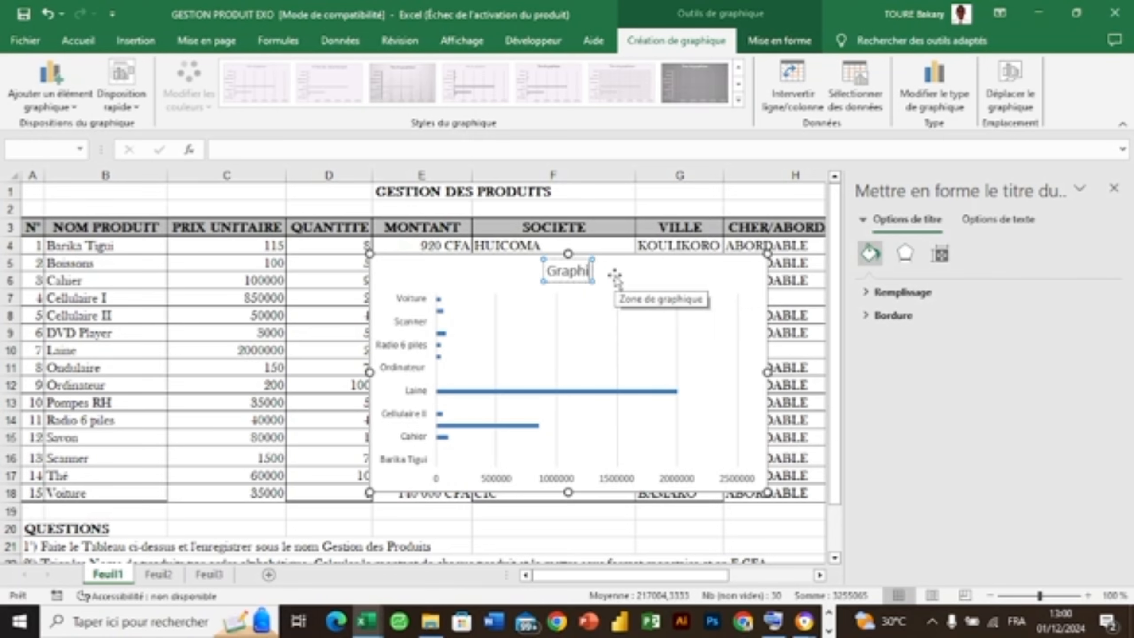
text(que)
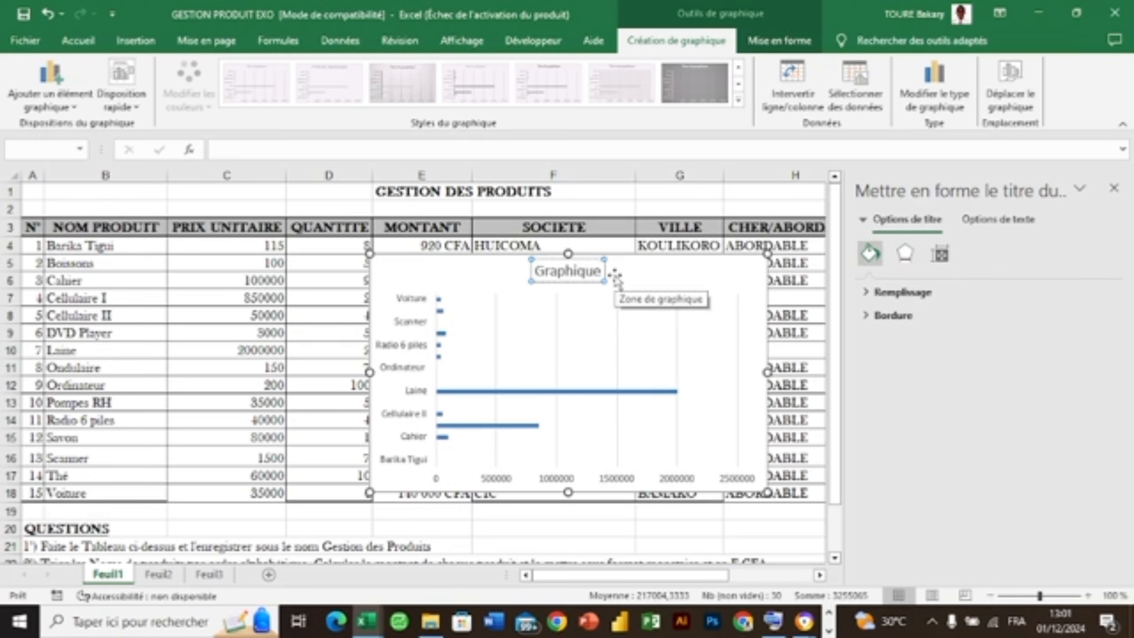
text( Ba)
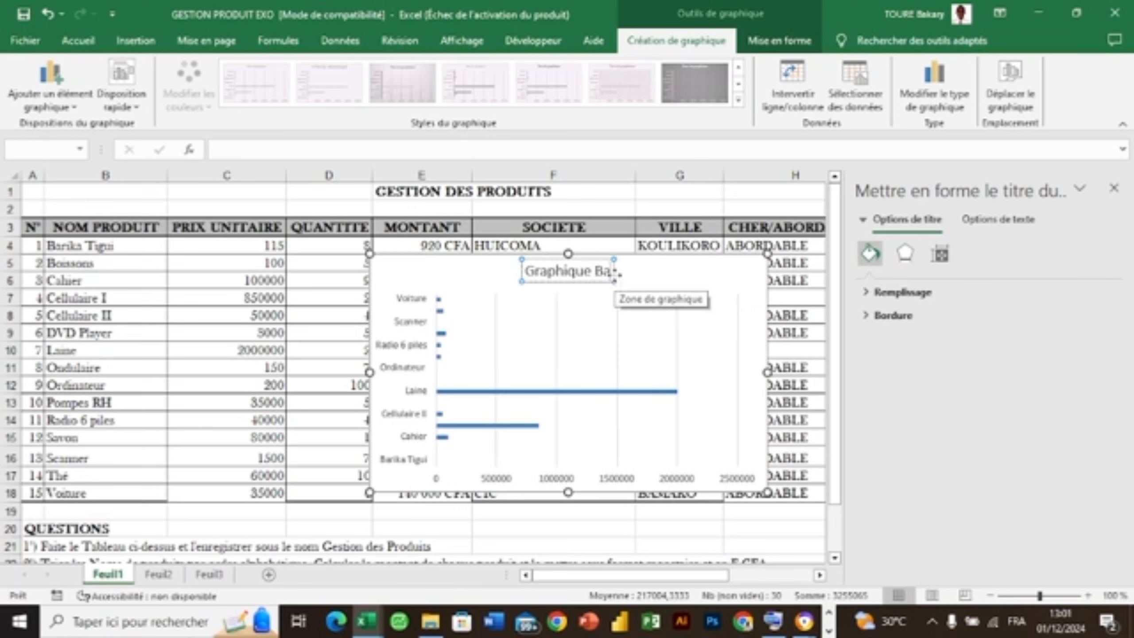
text(rre)
key(Return)
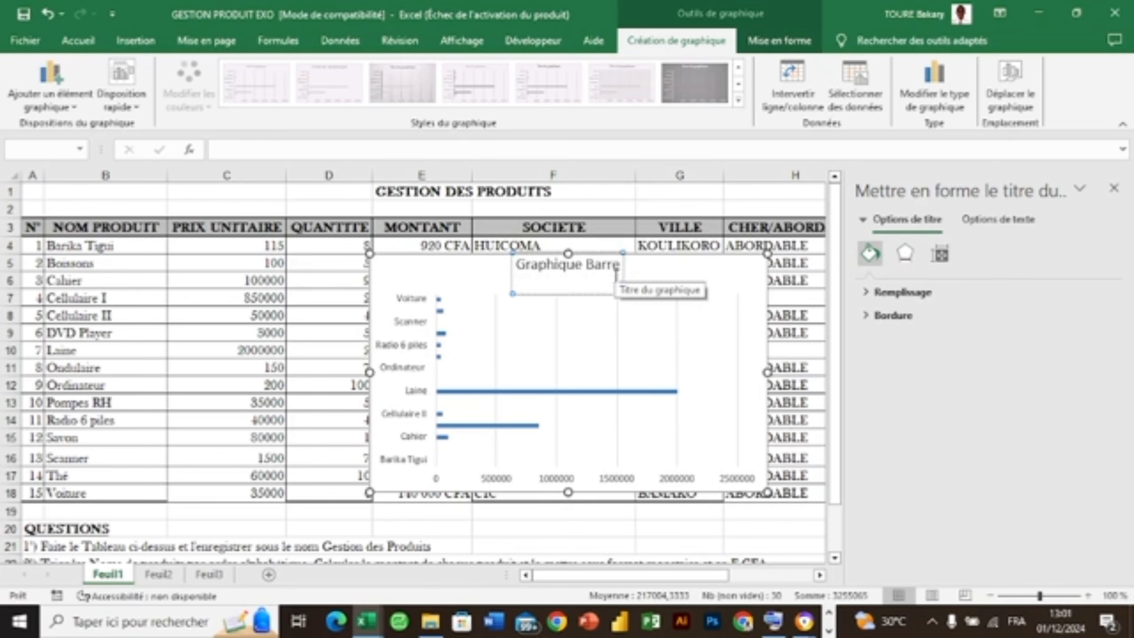
key(BackSpace)
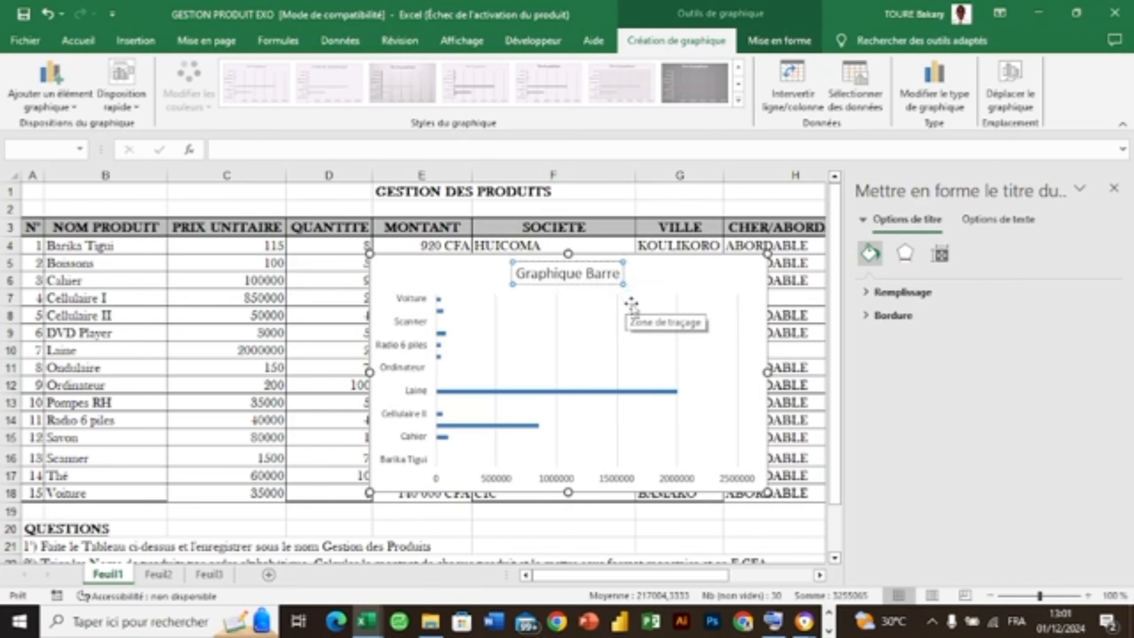
Step: Examine the chart's product axis, data series and plot area, including the plot area's fill options
click(756, 371)
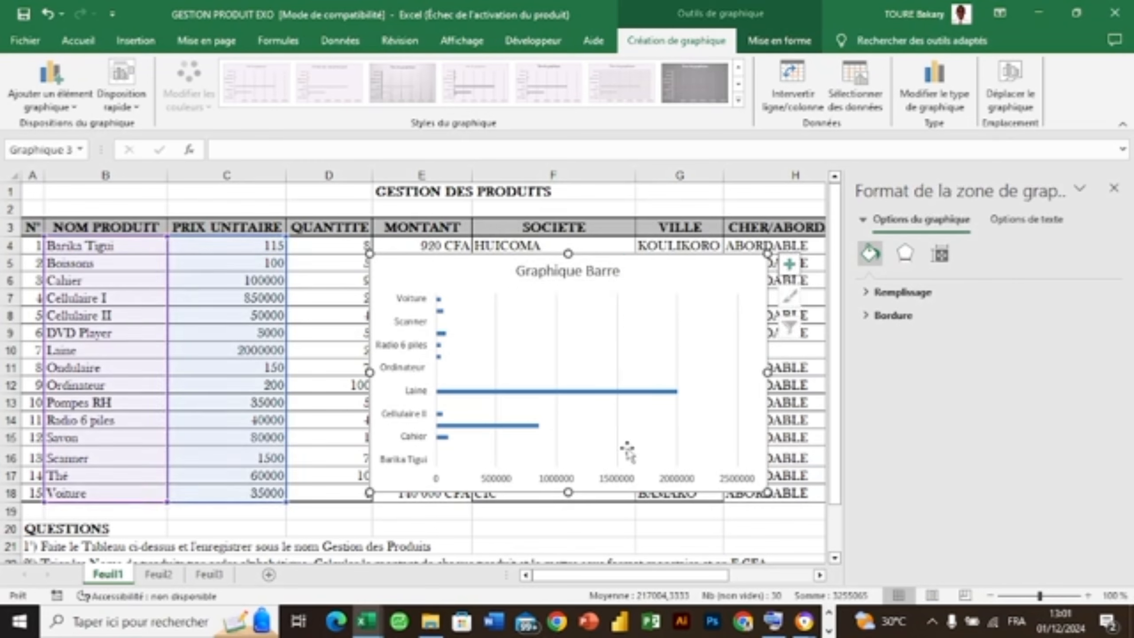
click(542, 390)
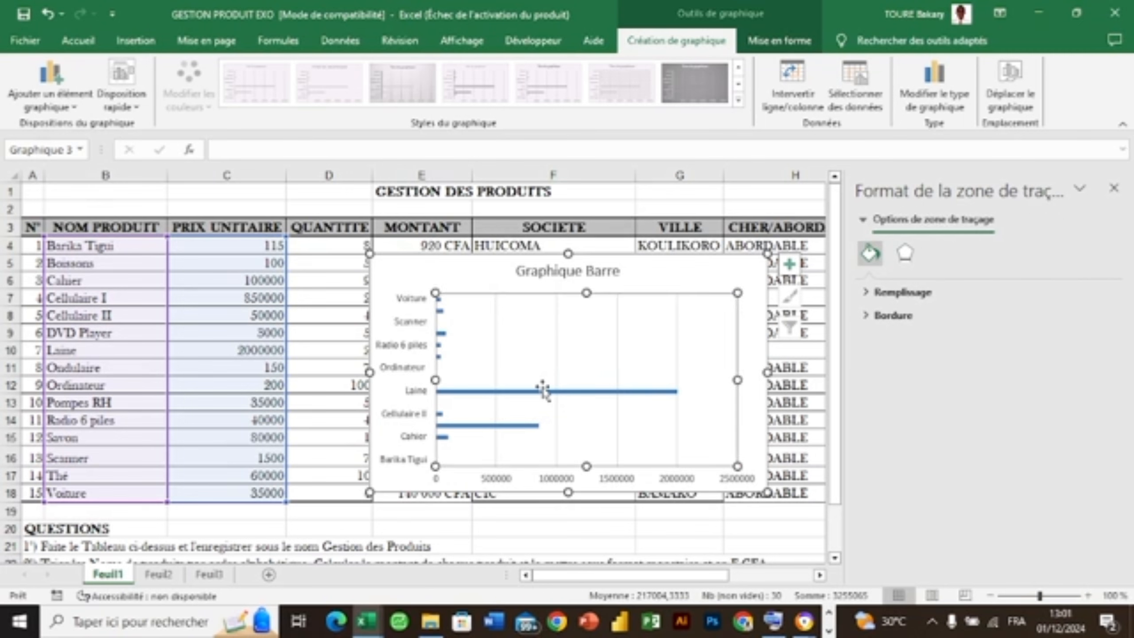
click(417, 342)
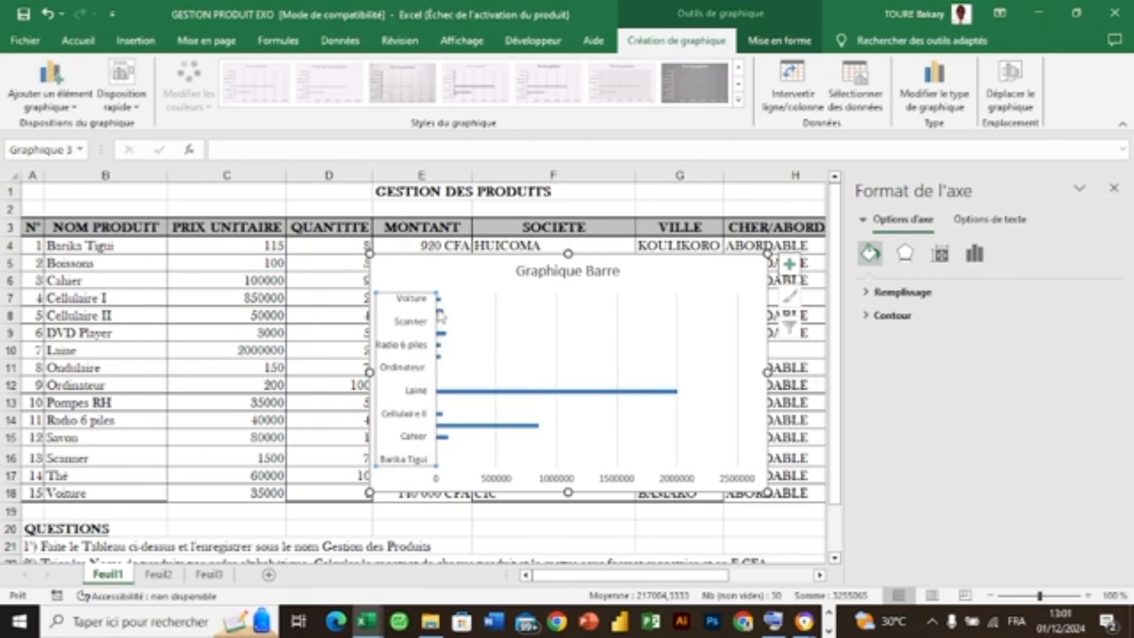
click(453, 330)
click(441, 311)
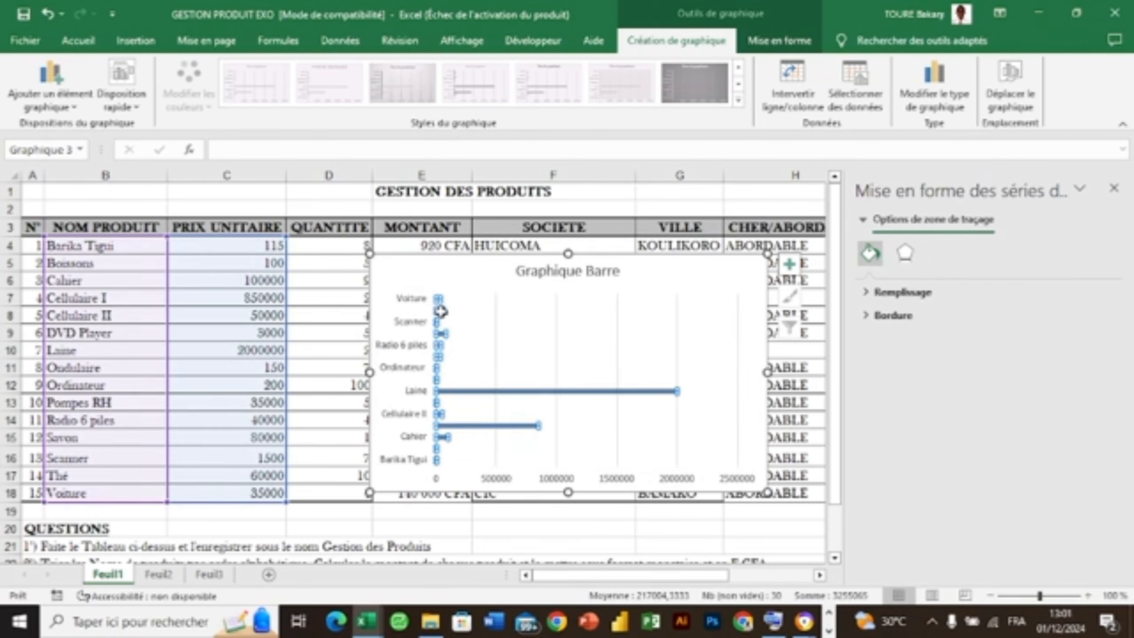
click(576, 336)
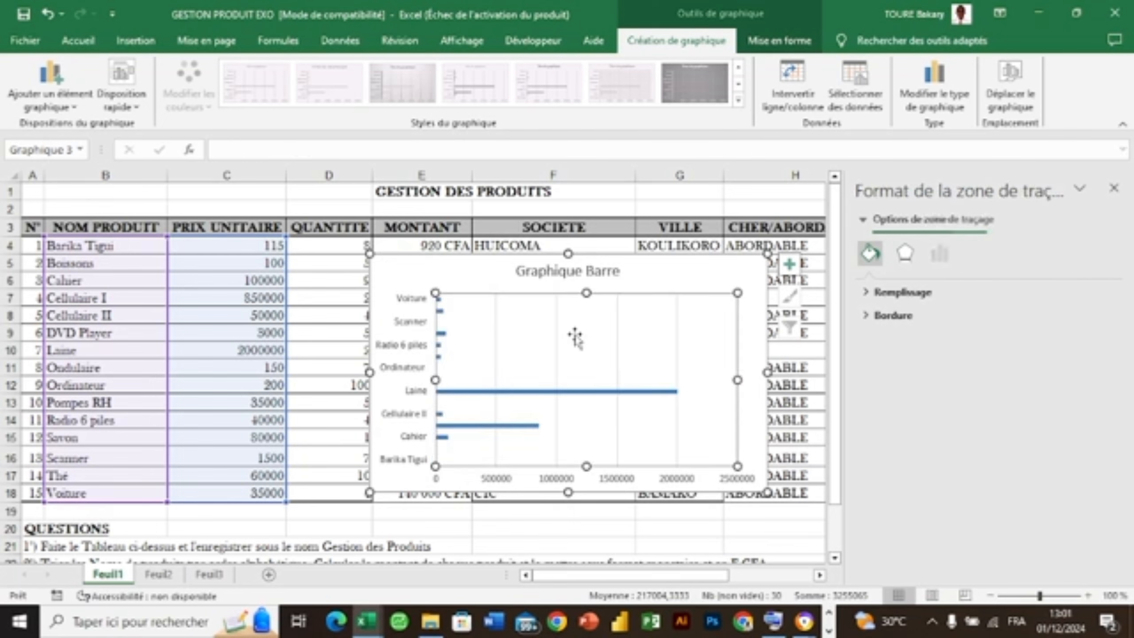
click(866, 293)
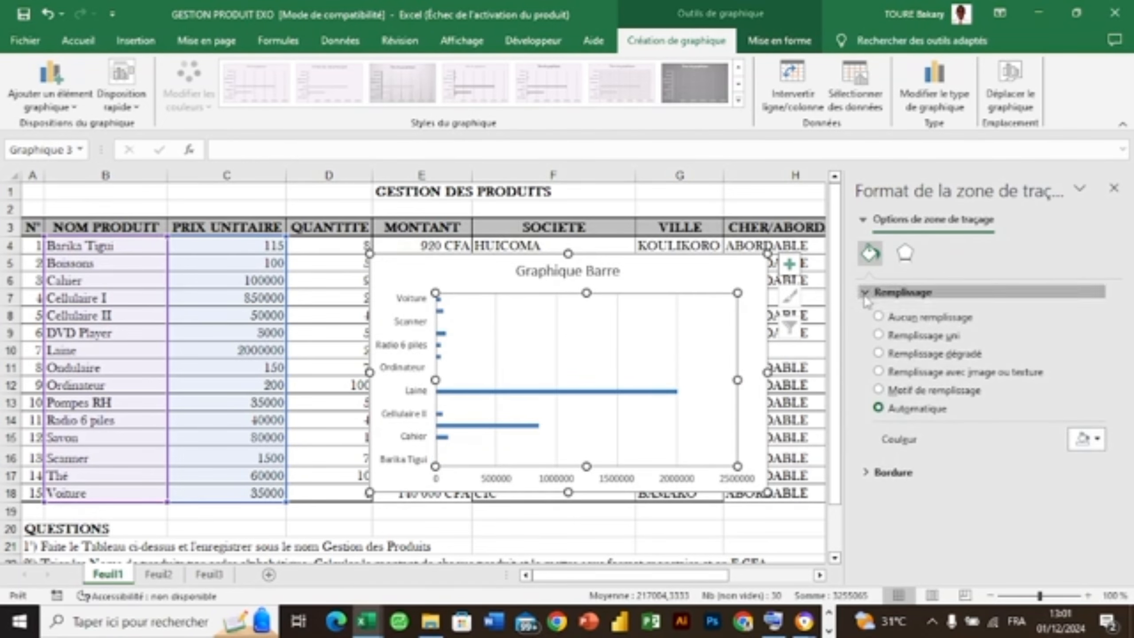
click(865, 295)
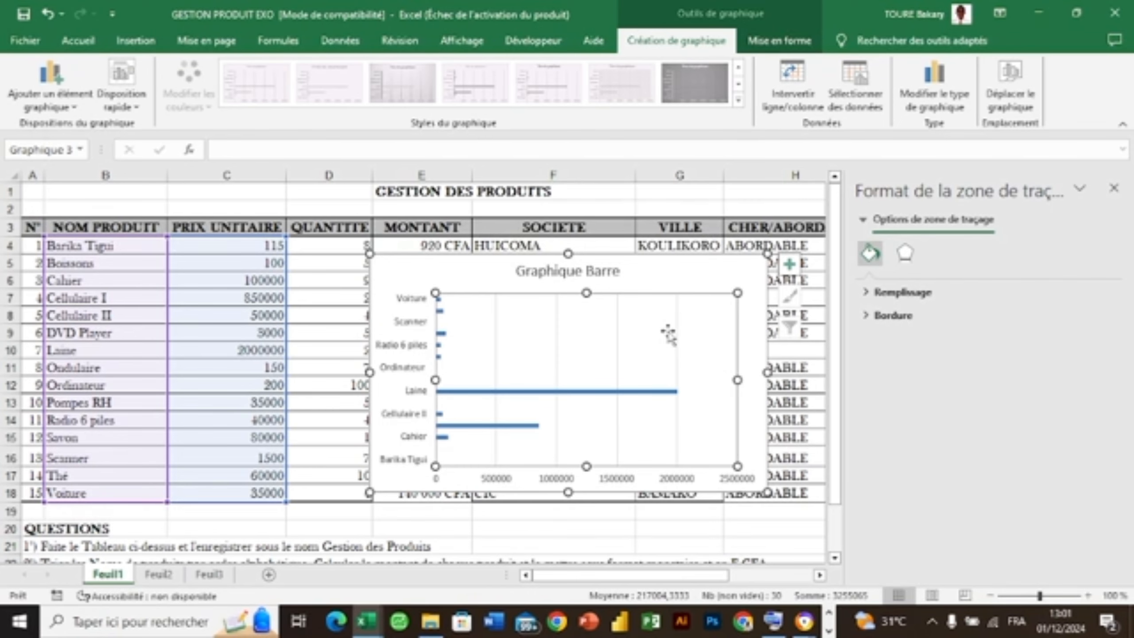
Step: Delete the entire "Graphique Barre" chart from the sheet
click(710, 273)
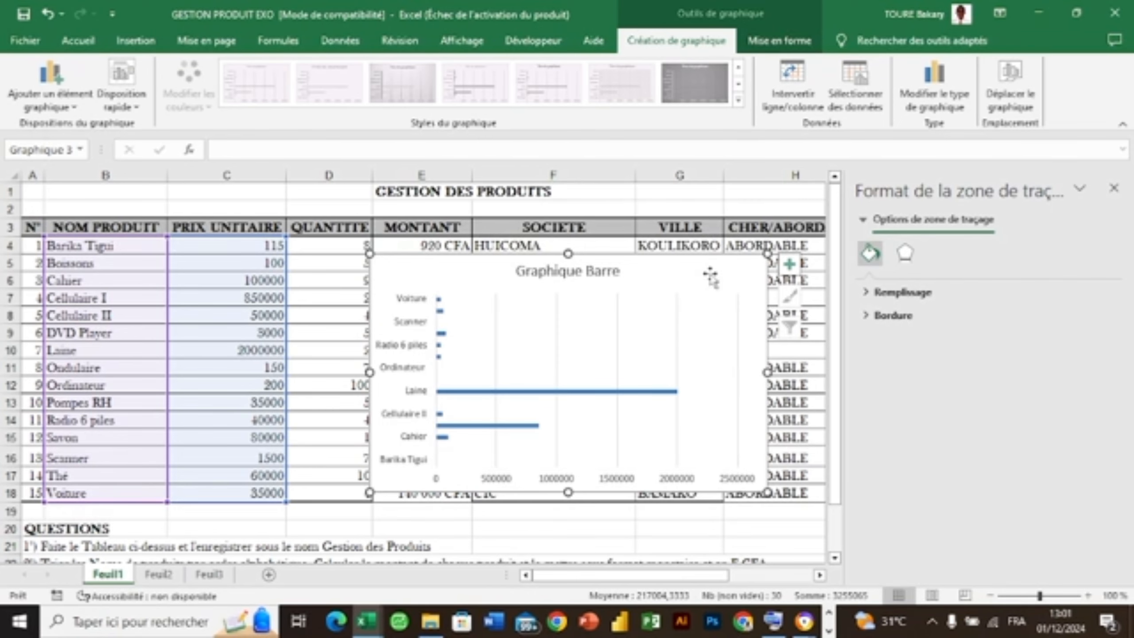
key(Delete)
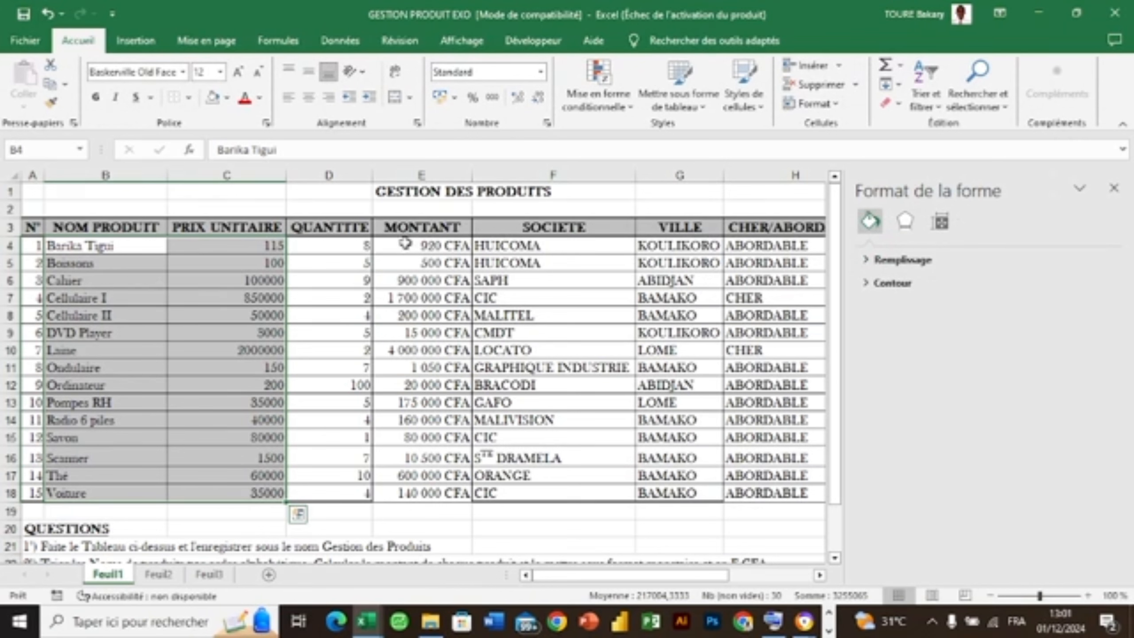
ctrl+drag(405, 245, 404, 476)
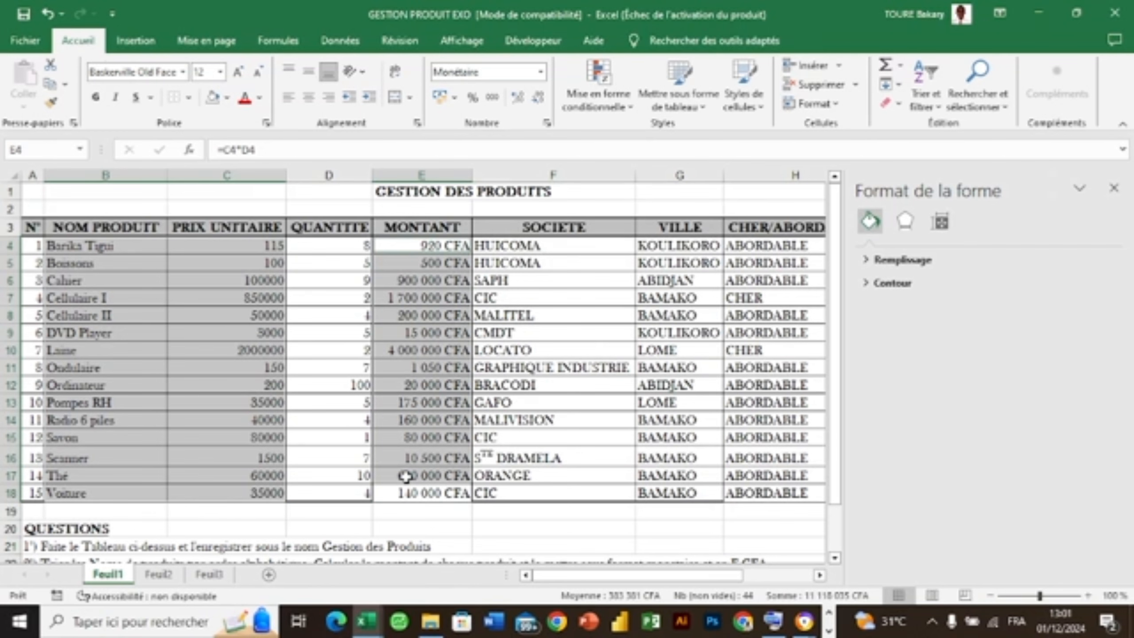
key(F2)
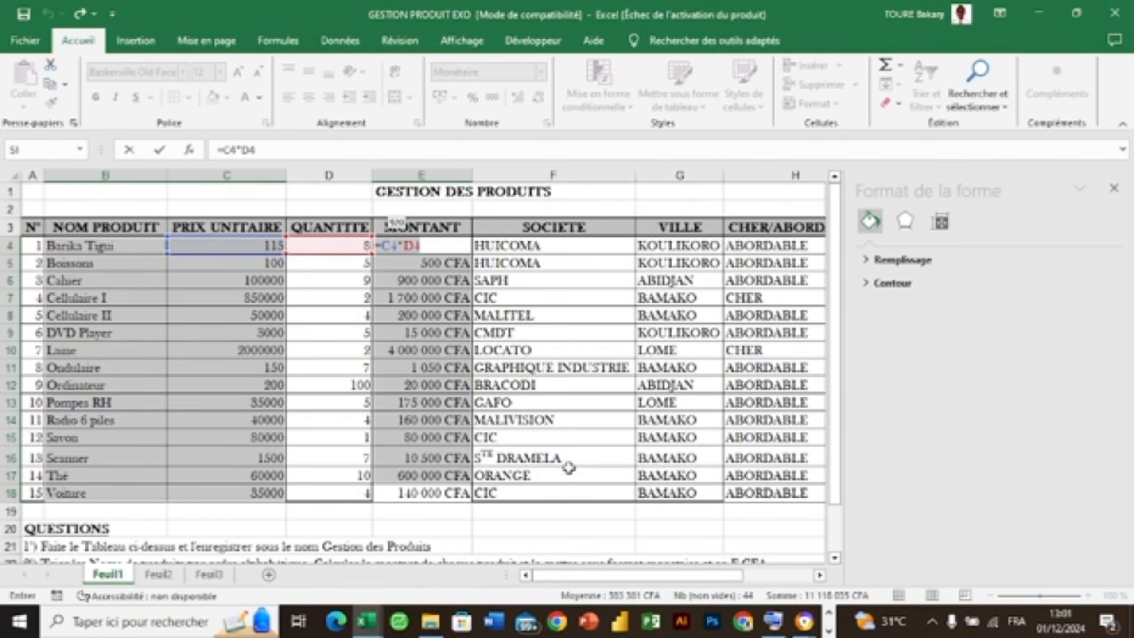
key(Return)
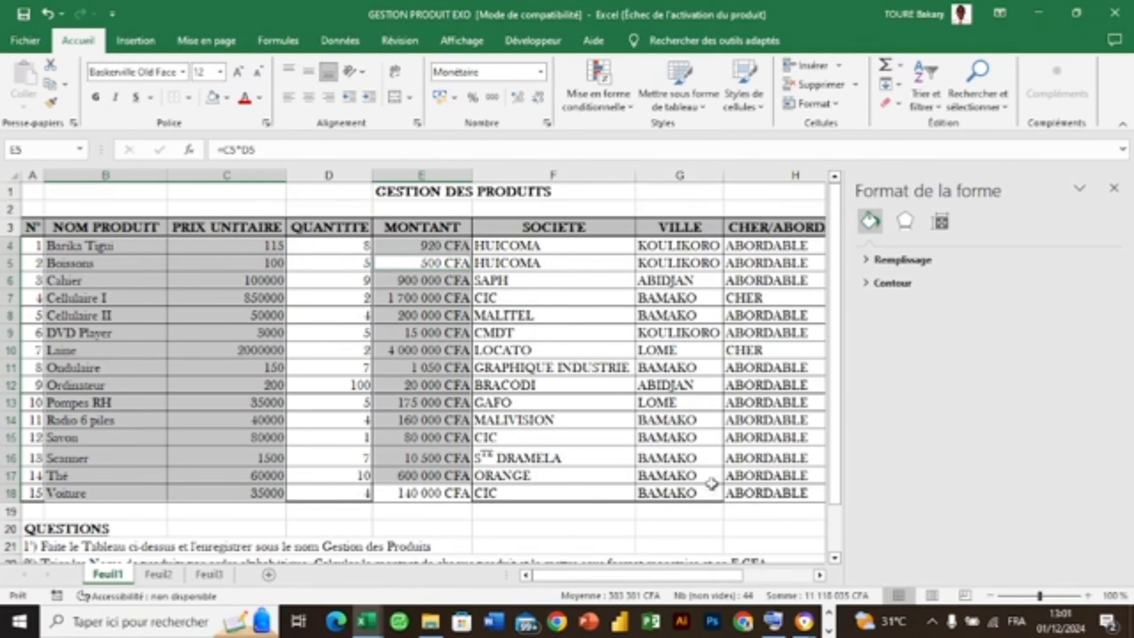
click(712, 481)
Step: Select the product names and unit prices in B4:C18 together with the amounts in E4:E18 as chart data
drag(92, 245, 228, 486)
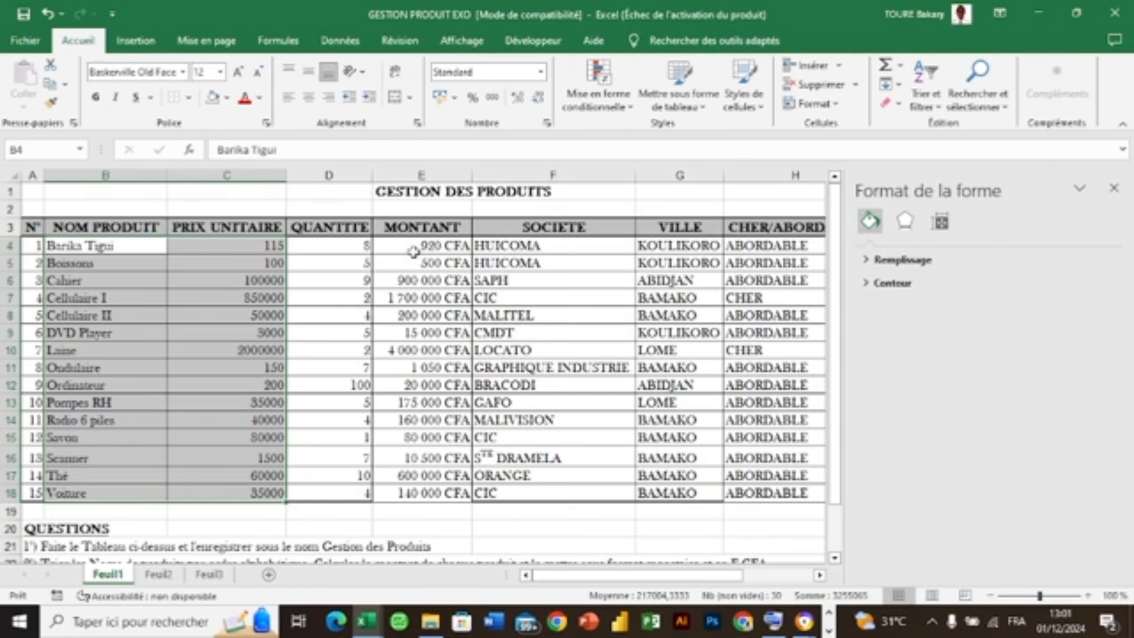
drag(413, 248, 448, 486)
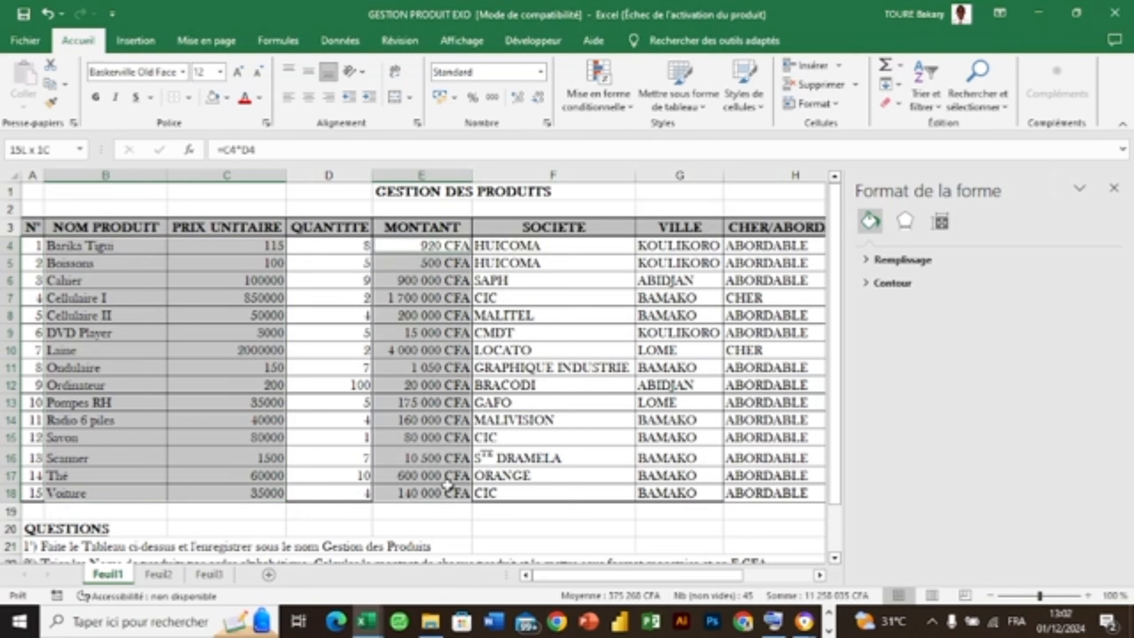
drag(448, 486, 448, 485)
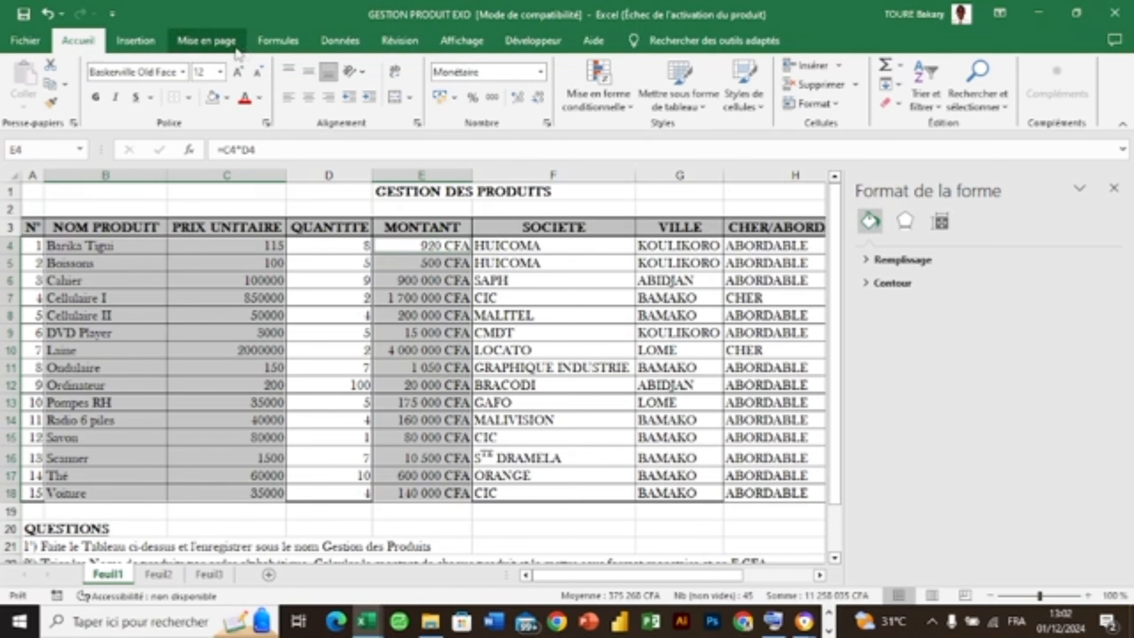
Step: Insert a stacked bar chart (Barres empilées) with the products as categories, and move it down over the lower rows of the table
click(135, 41)
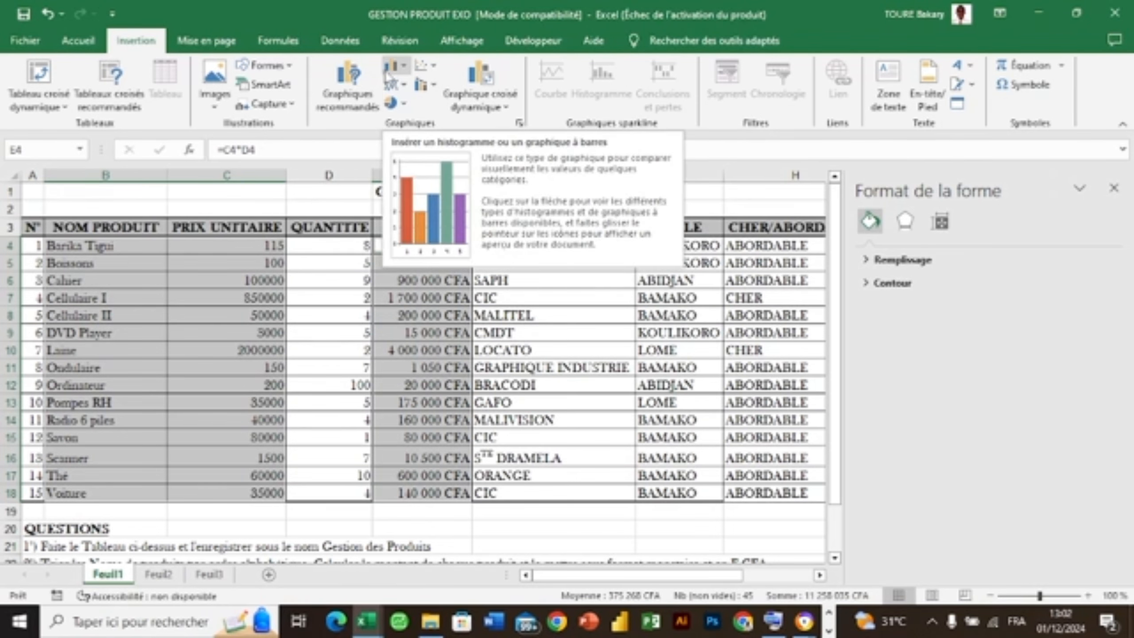
click(364, 109)
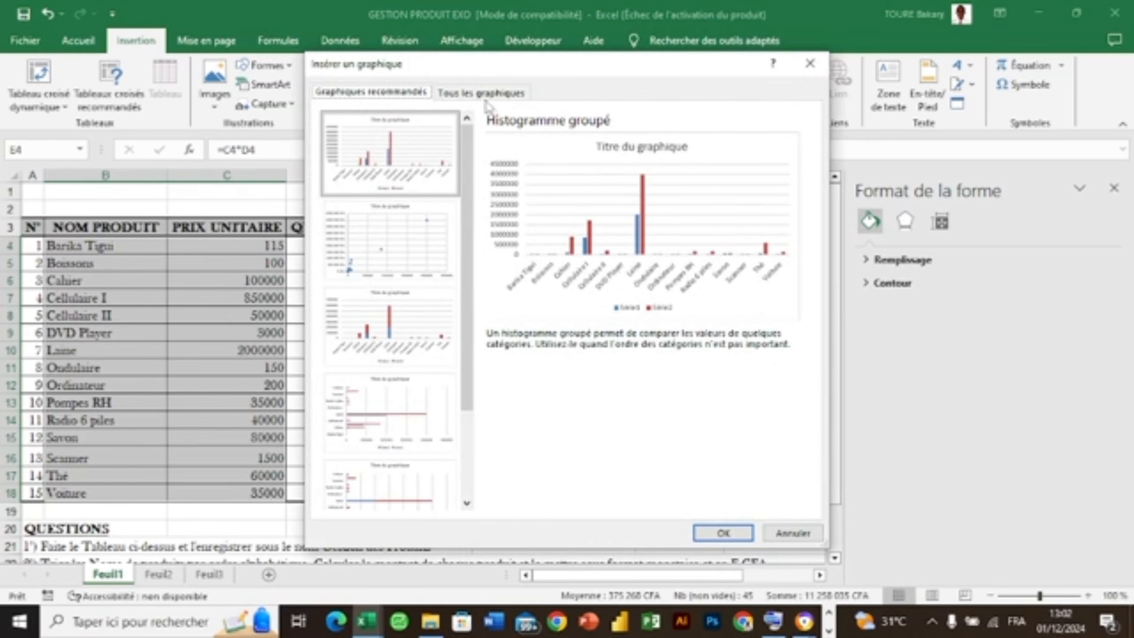
click(485, 94)
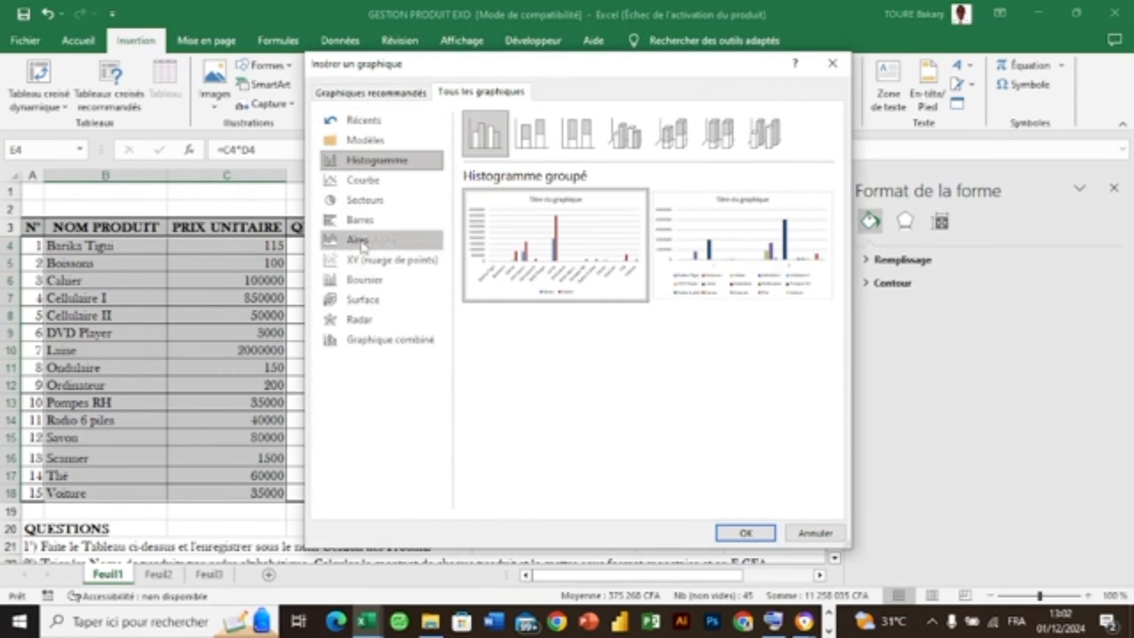
click(362, 220)
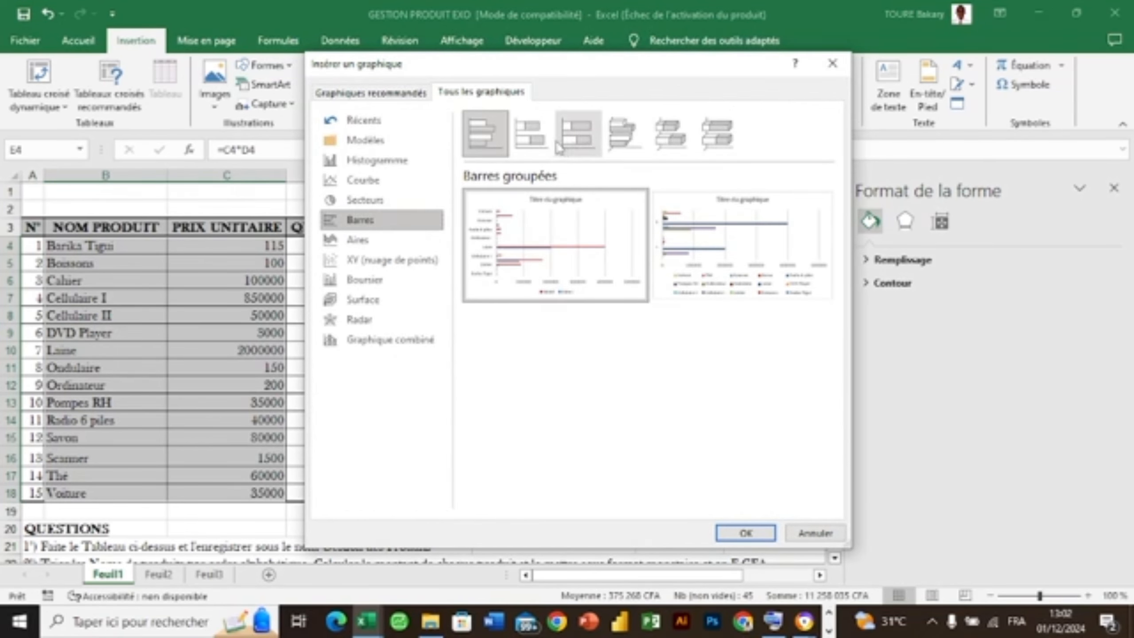
click(537, 140)
mouse_move(716, 240)
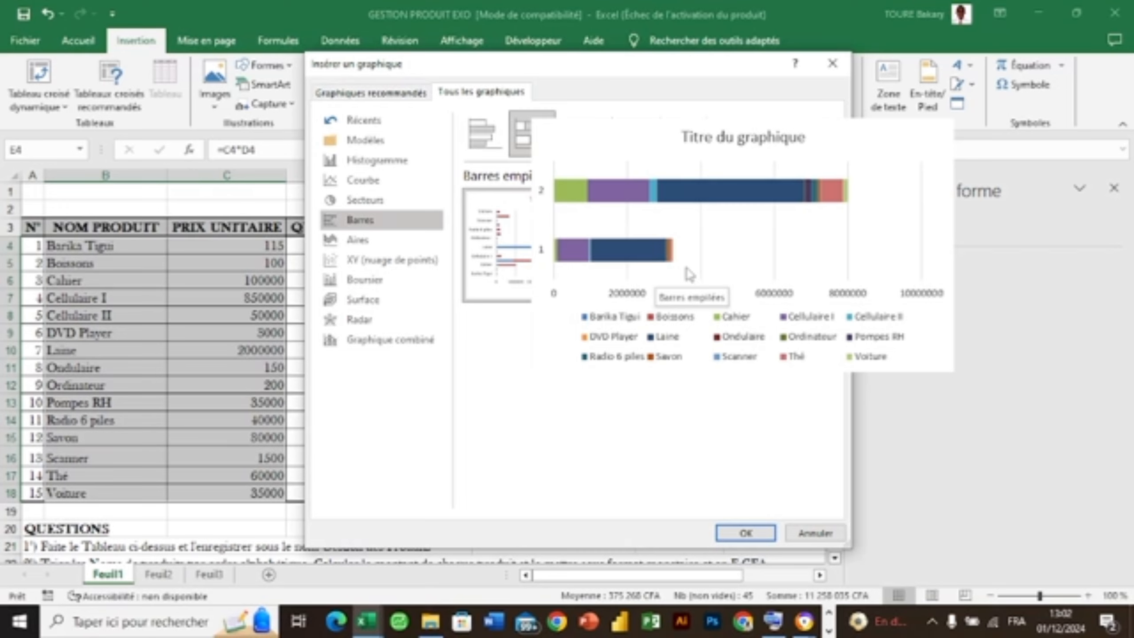
mouse_move(531, 258)
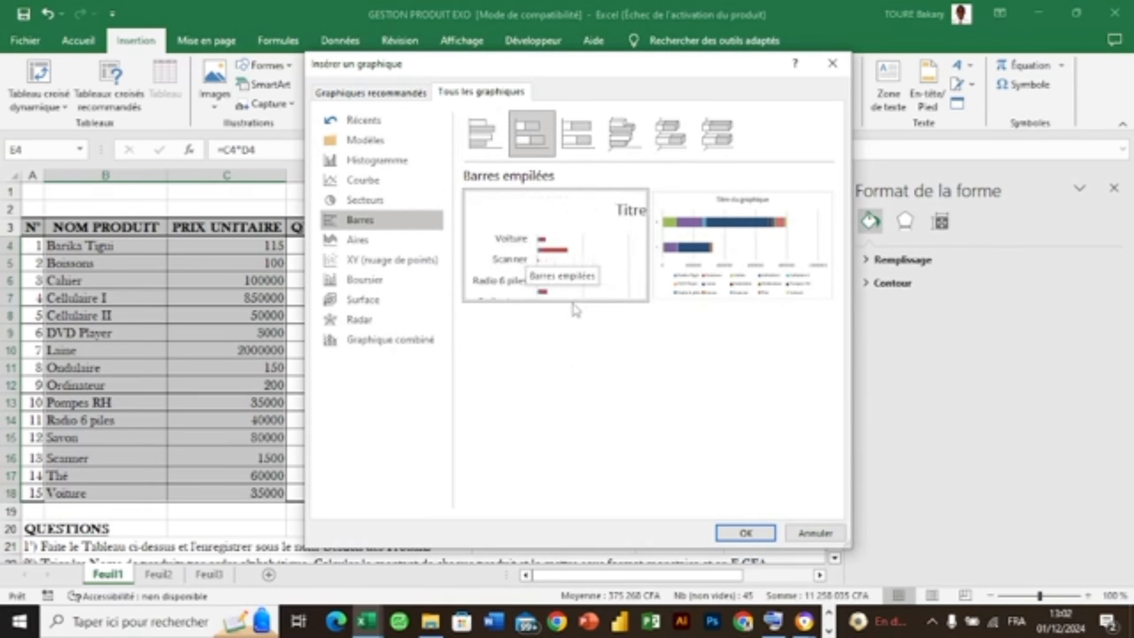
mouse_move(576, 251)
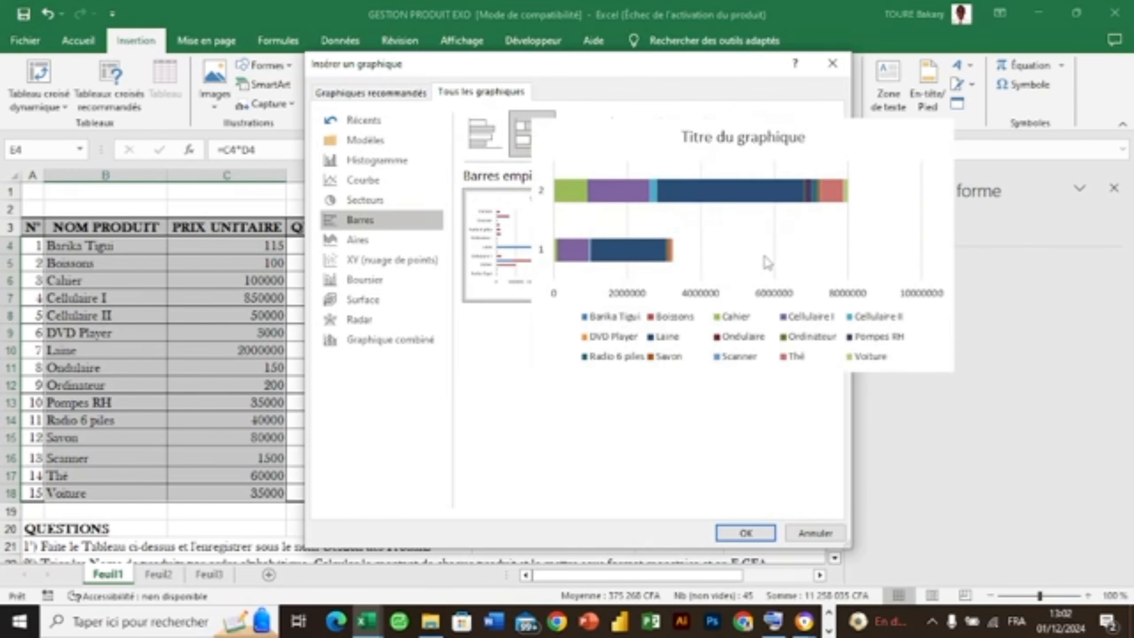
mouse_move(704, 299)
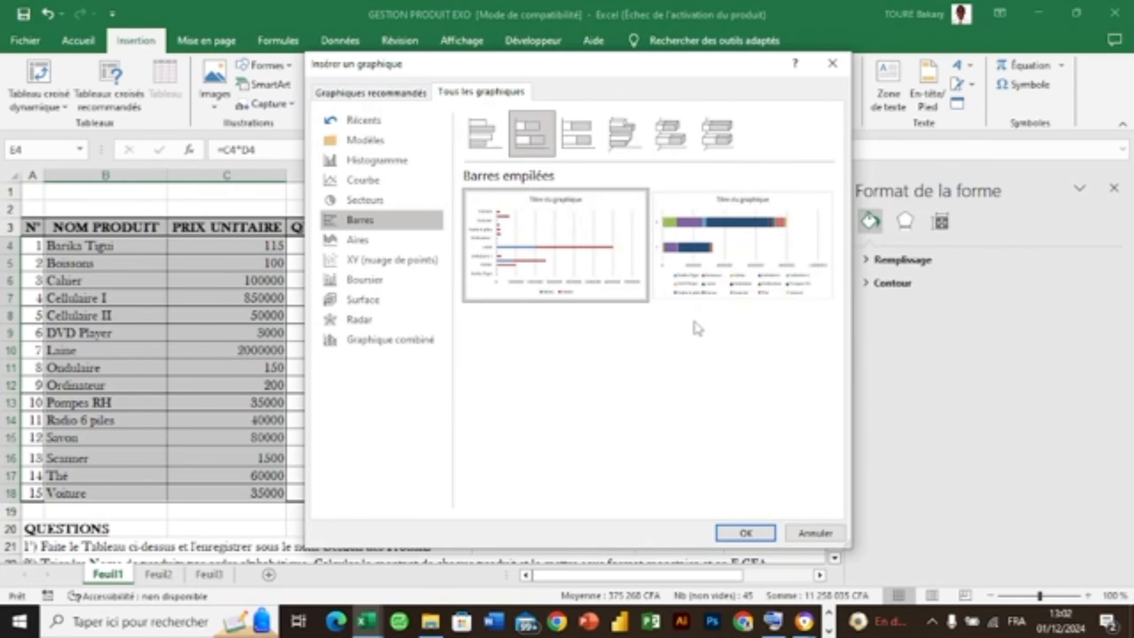
mouse_move(550, 278)
click(743, 532)
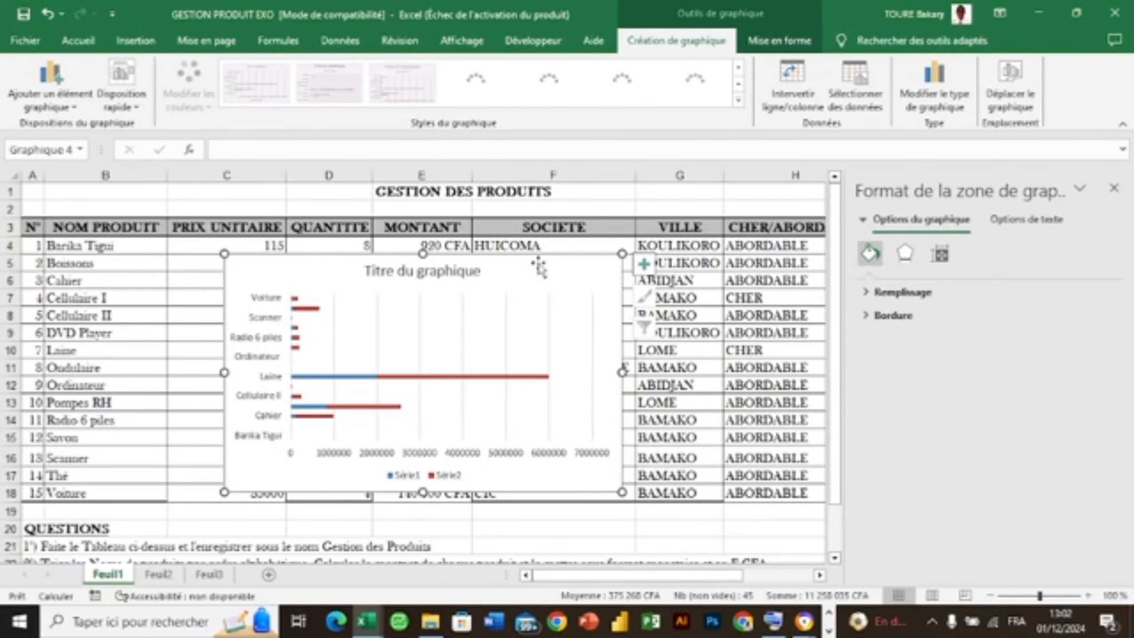
mouse_move(539, 279)
mouse_down()
mouse_move(572, 330)
mouse_move(786, 424)
mouse_move(752, 445)
mouse_up()
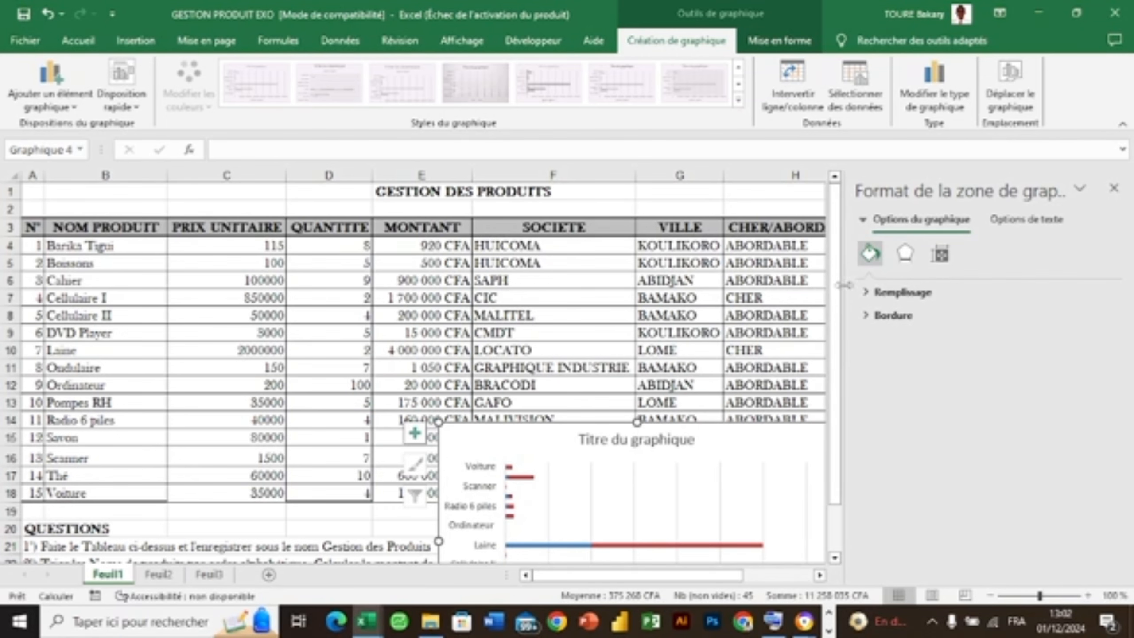
Step: Close the chart formatting pane and delete the stacked bar chart covering the table from the sheet
click(1113, 188)
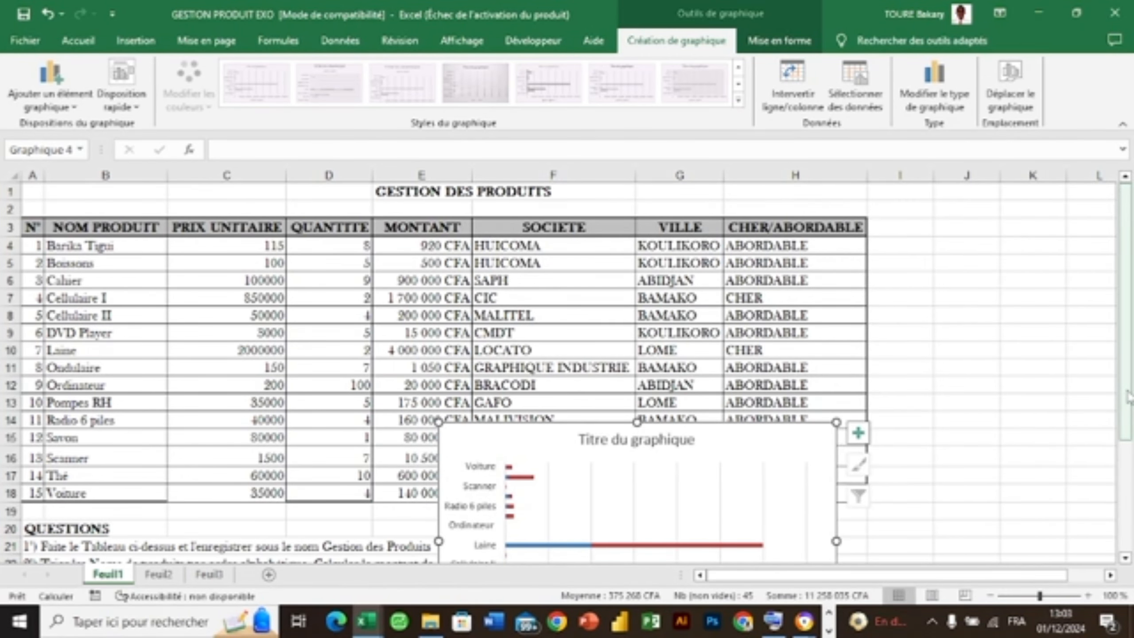
drag(1129, 395, 1129, 505)
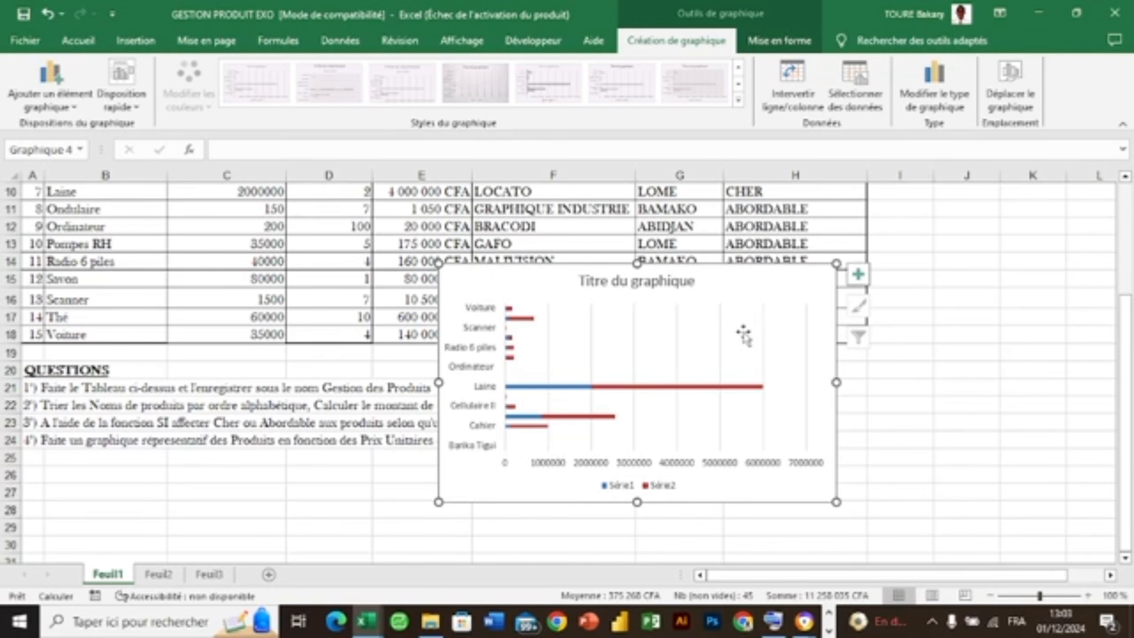
drag(744, 335, 934, 412)
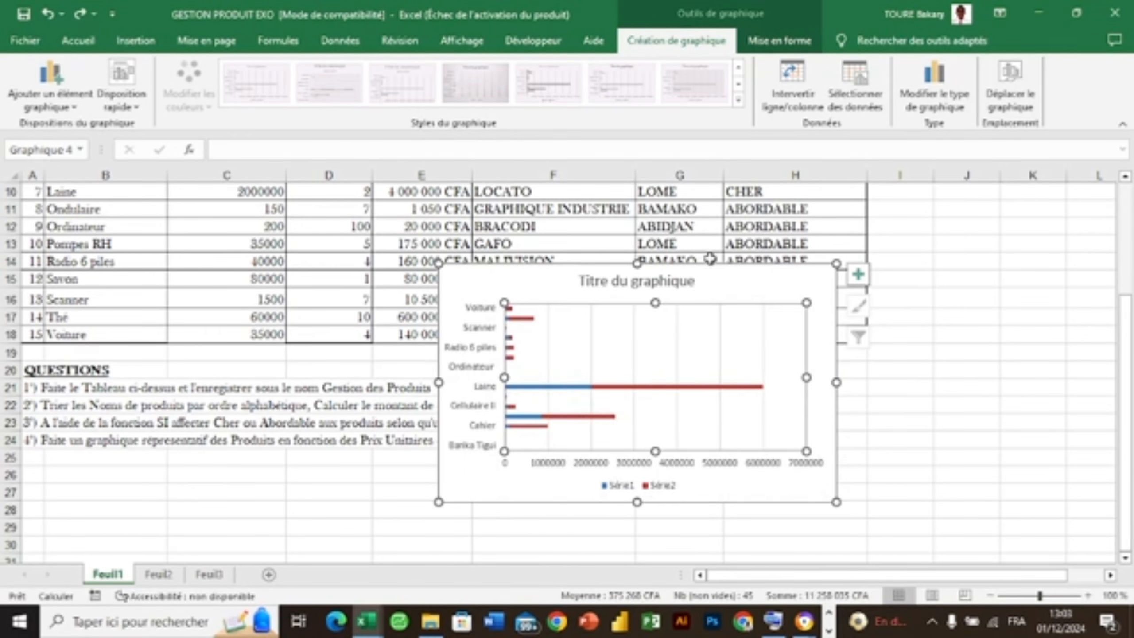
drag(755, 298, 969, 375)
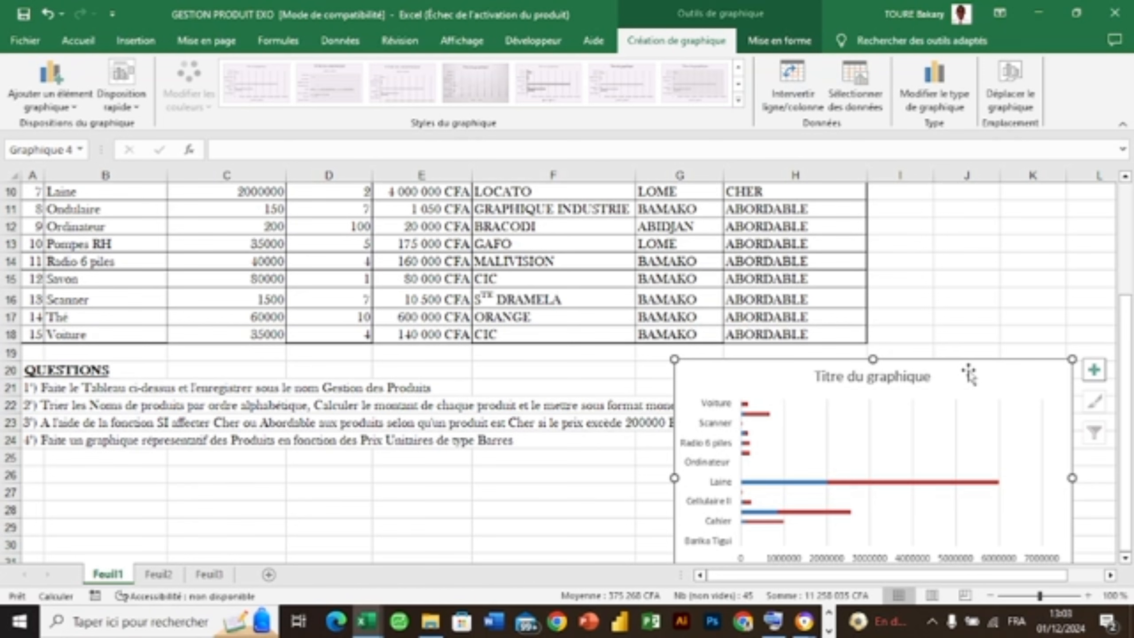
key(Delete)
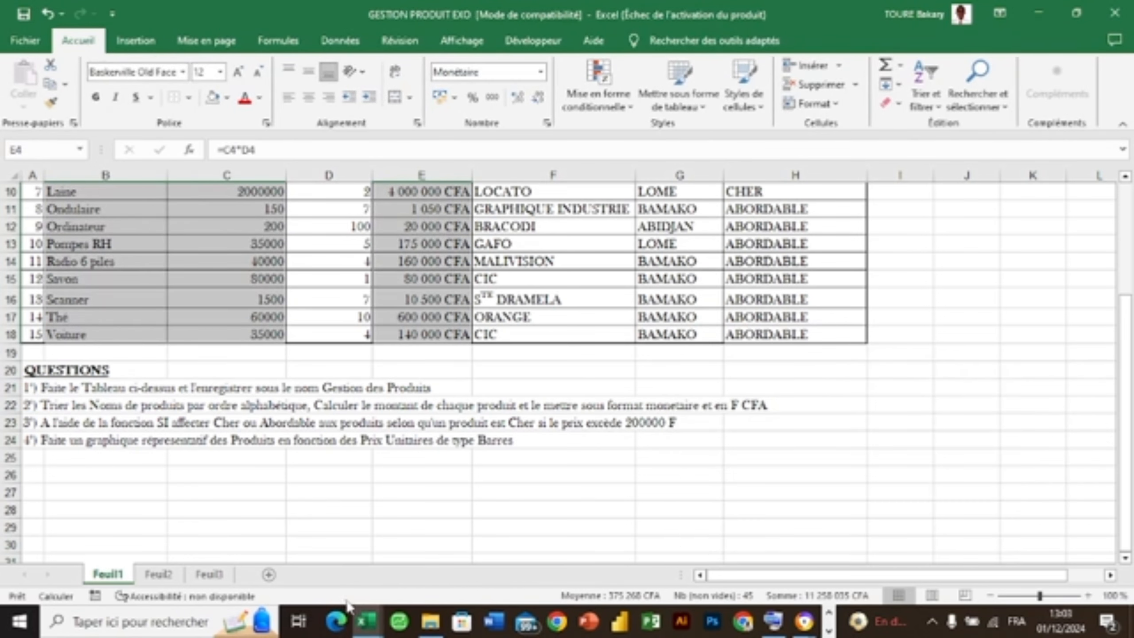
Step: Examine the Classeur1 workbook and the salary workbook's sheets, table and questions, and return to the GESTION PRODUIT EXO workbook
mouse_move(366, 624)
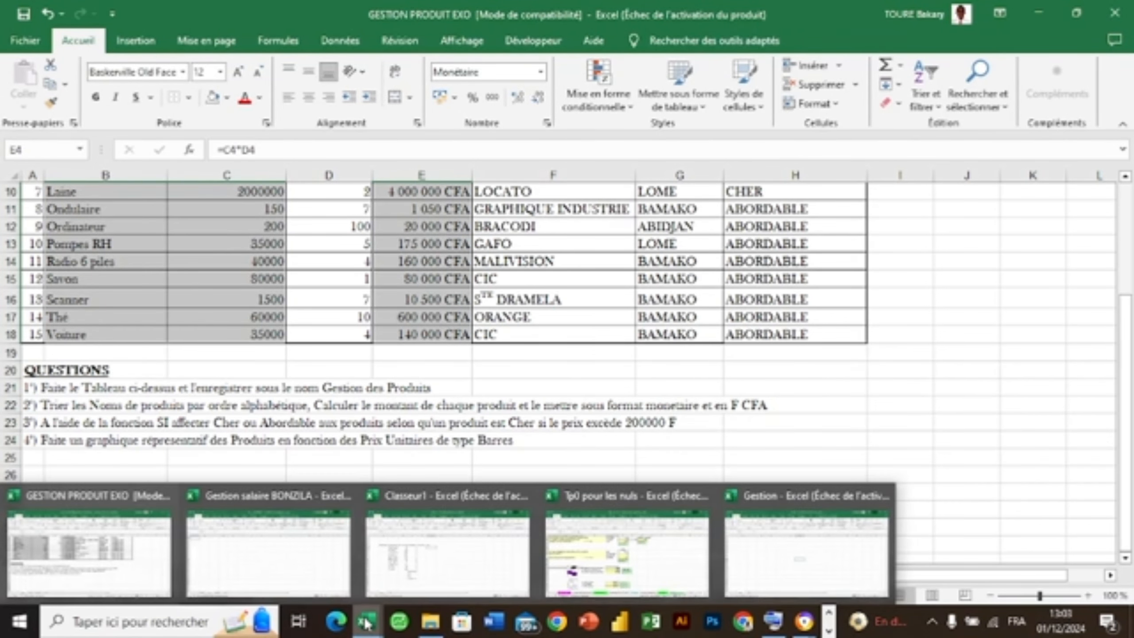
click(408, 588)
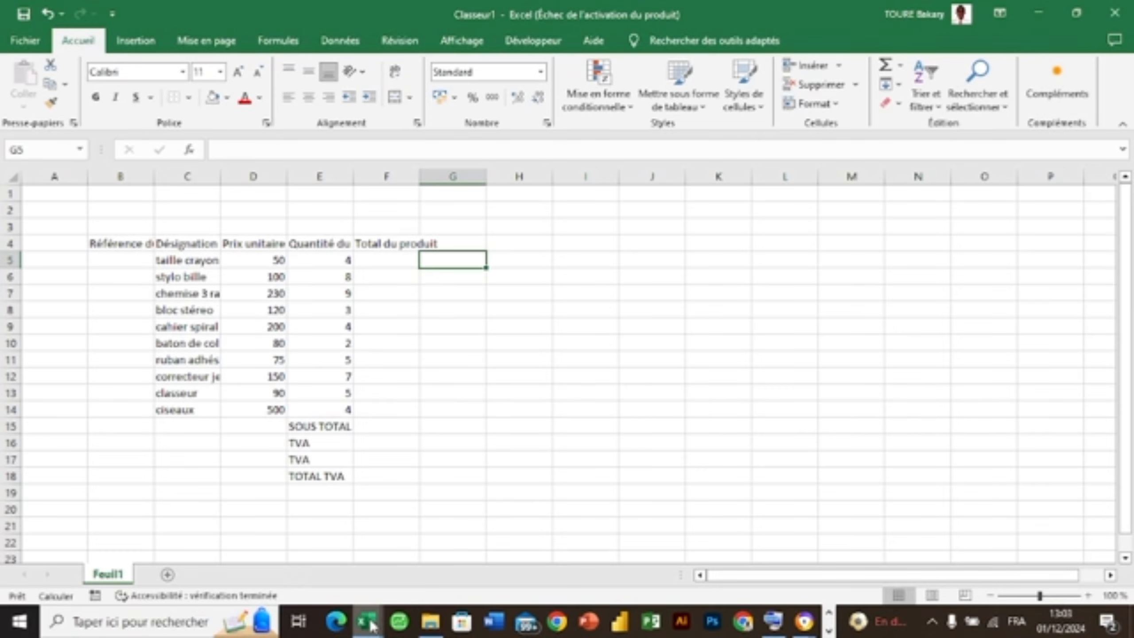
mouse_move(370, 624)
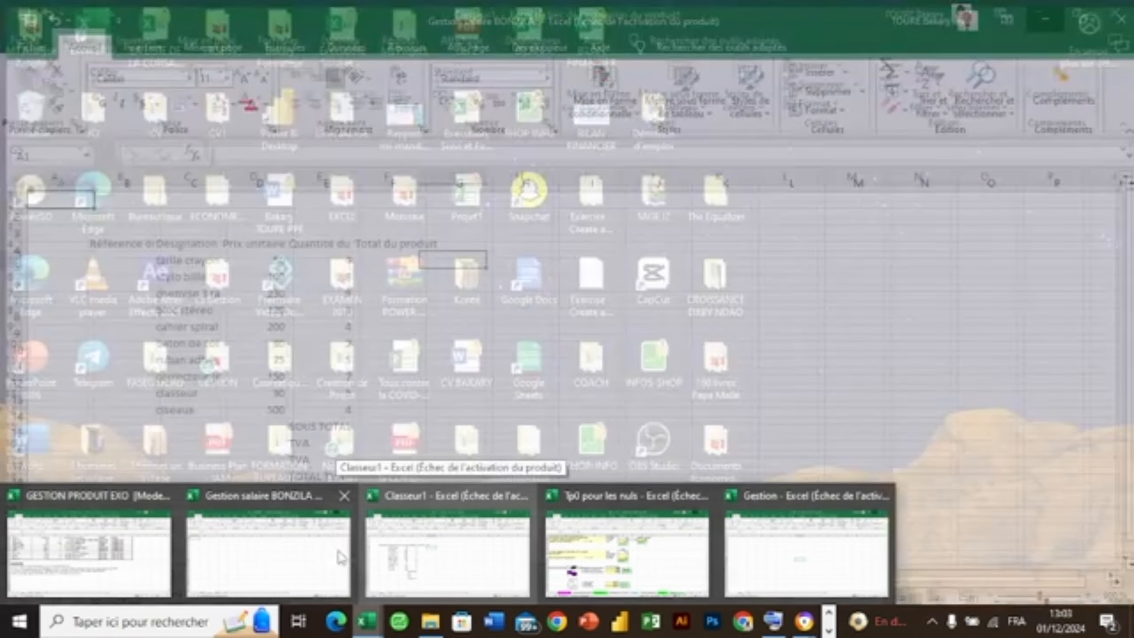
click(336, 554)
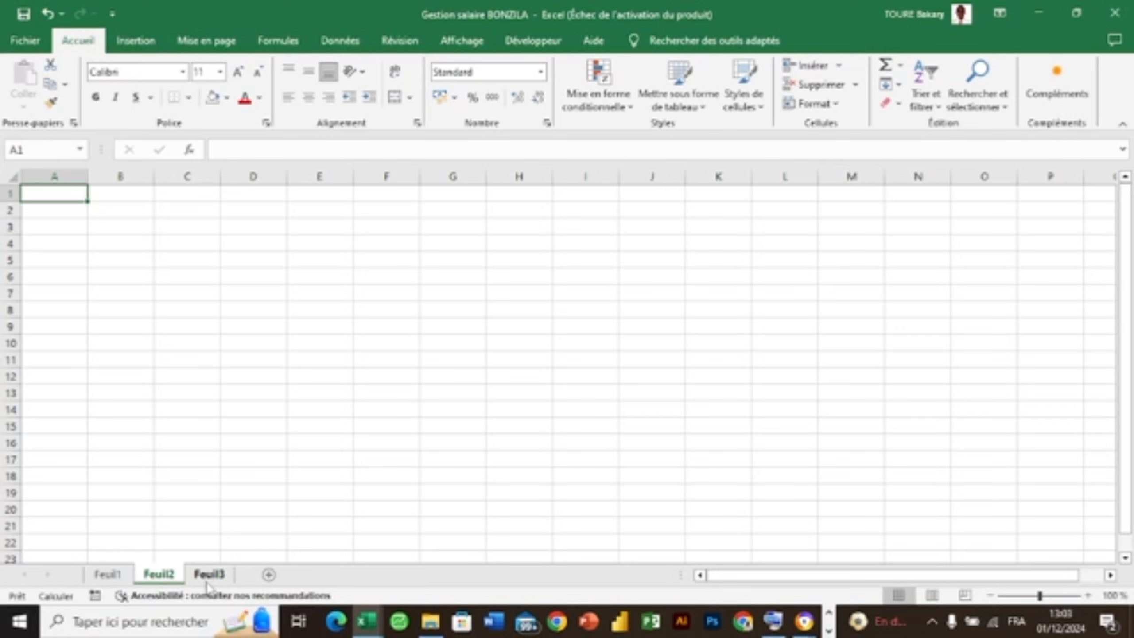
click(208, 577)
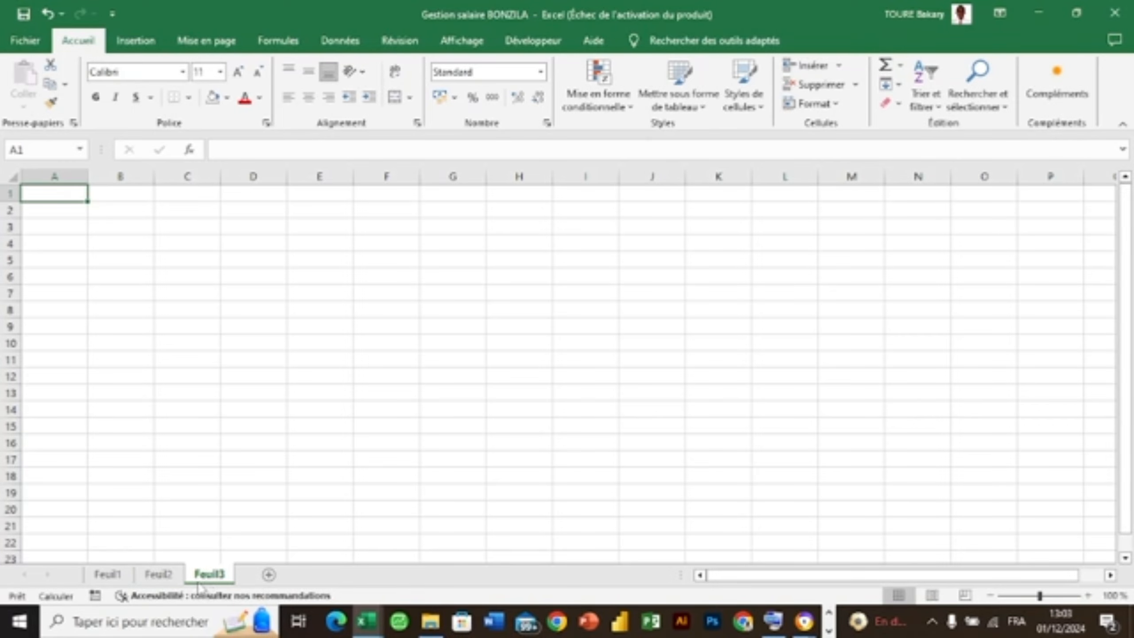
click(117, 576)
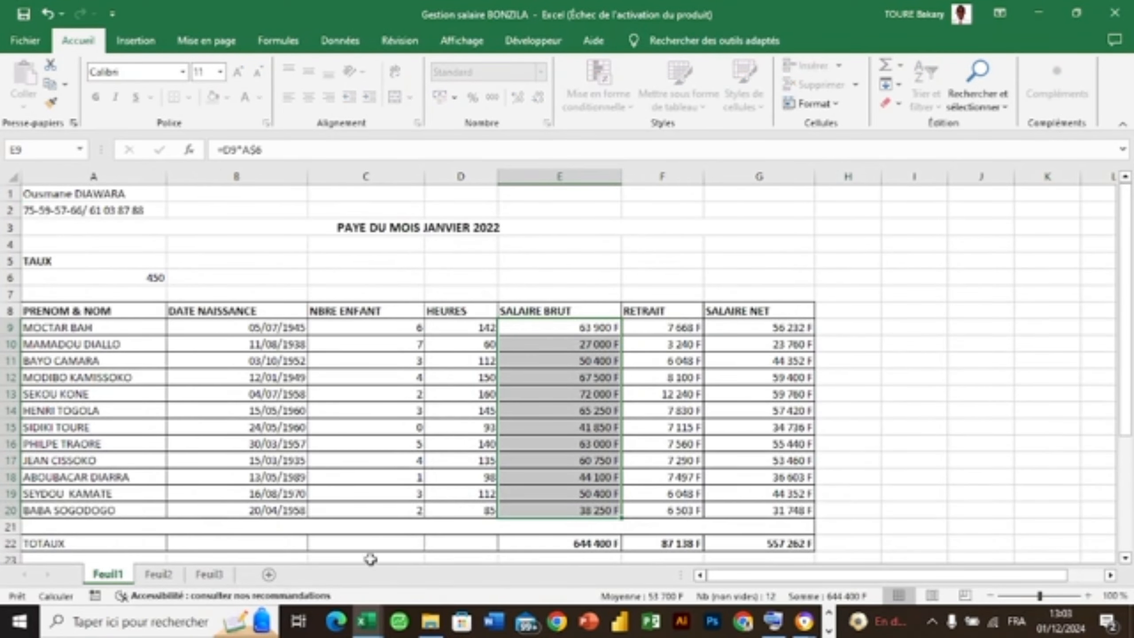
drag(1122, 457, 1124, 554)
mouse_move(359, 632)
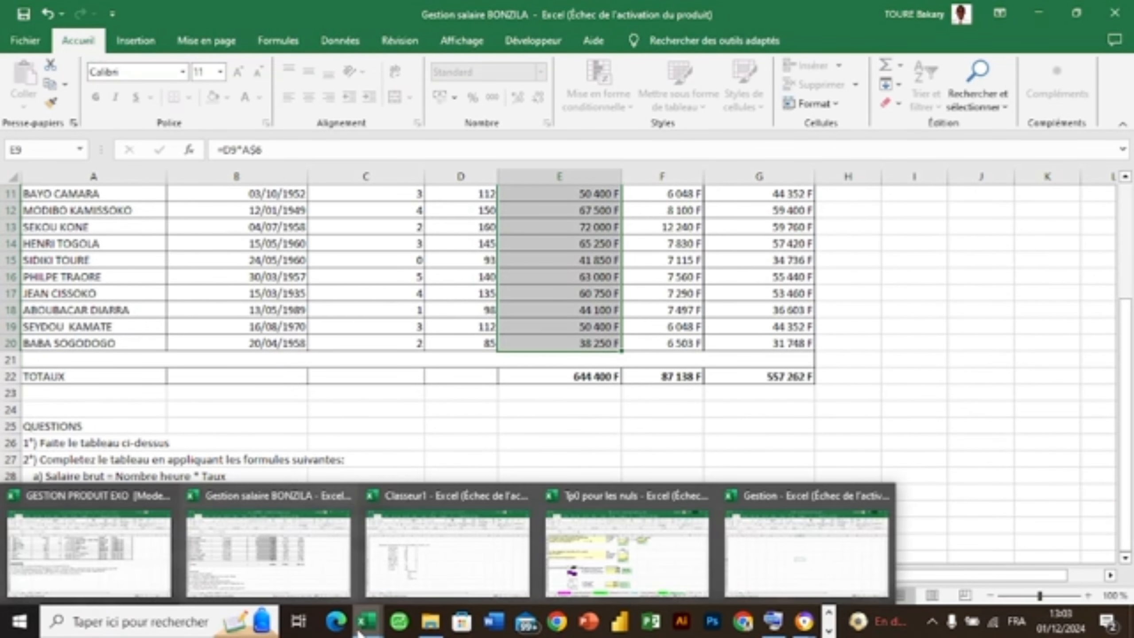
click(297, 564)
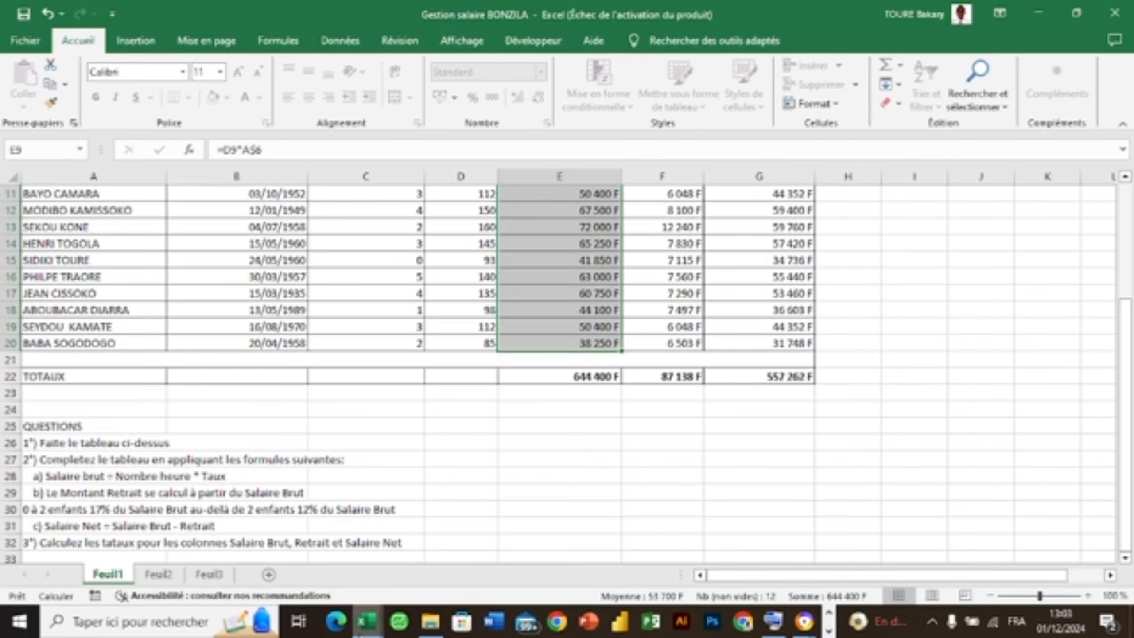
mouse_move(357, 633)
mouse_move(400, 586)
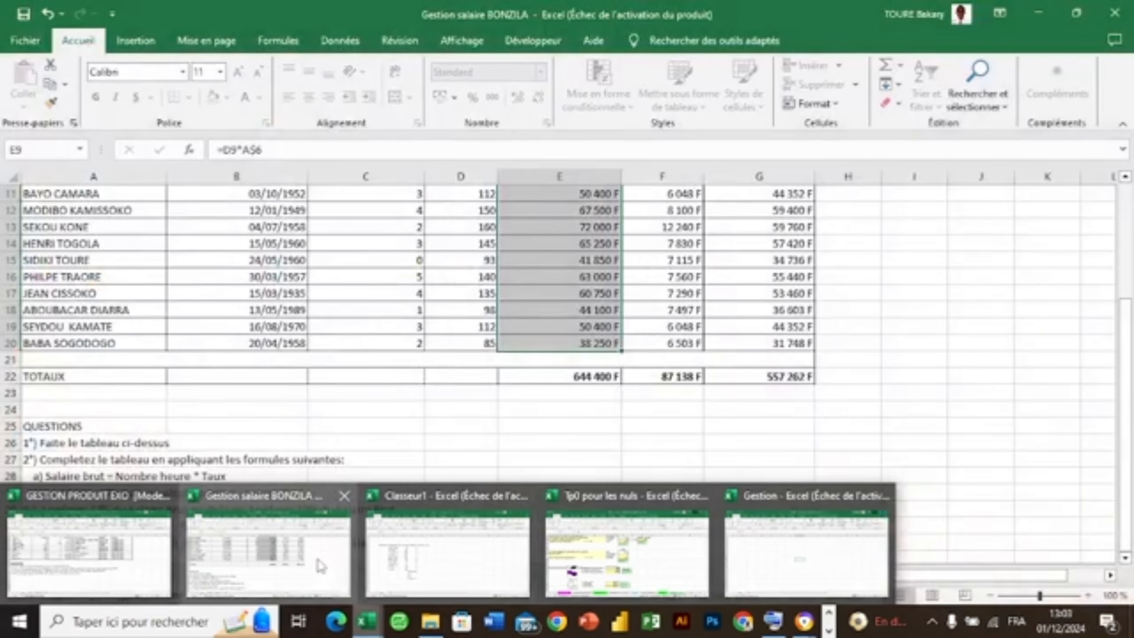
click(303, 590)
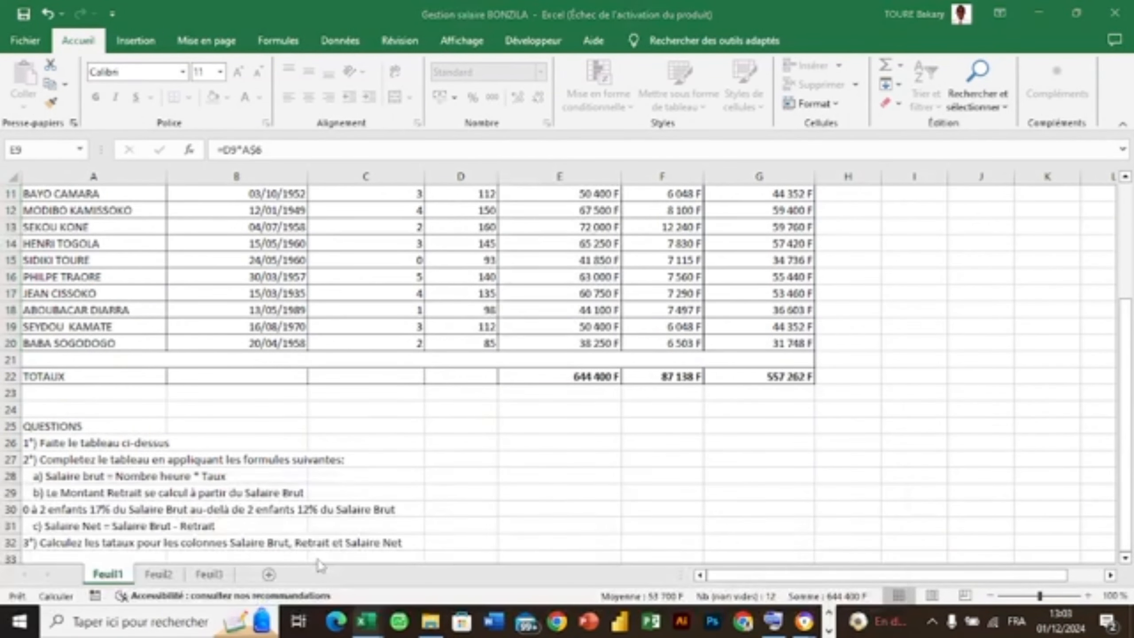
mouse_move(366, 621)
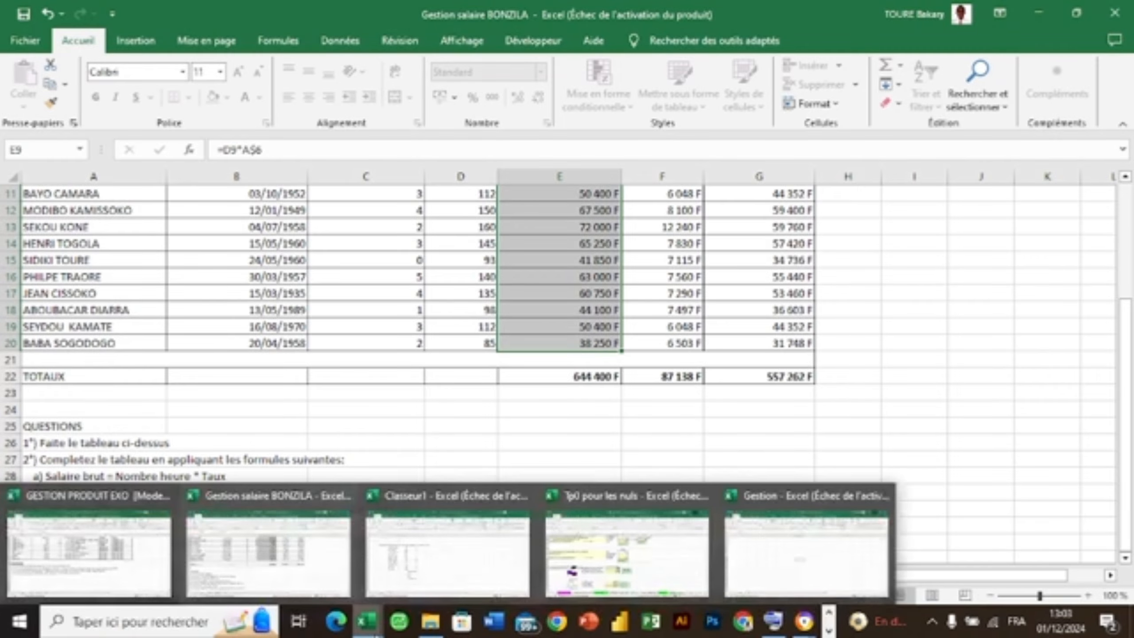
click(127, 547)
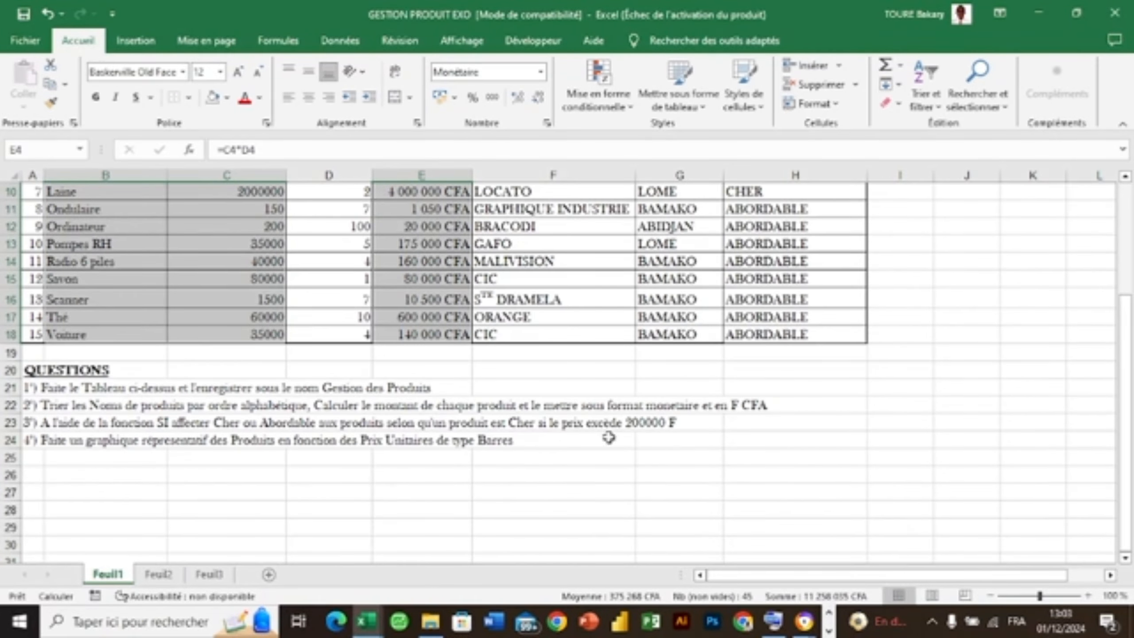
Step: Reselect the product names and unit prices in B4:C18 together with the amounts in E4:E18
drag(1120, 534, 1111, 429)
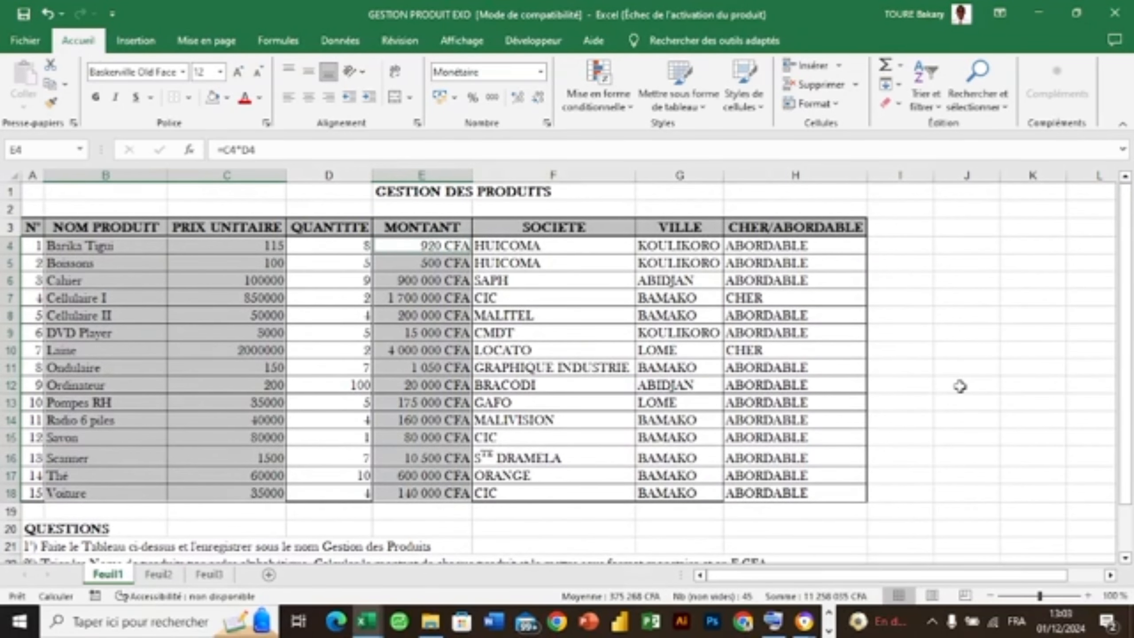
click(960, 385)
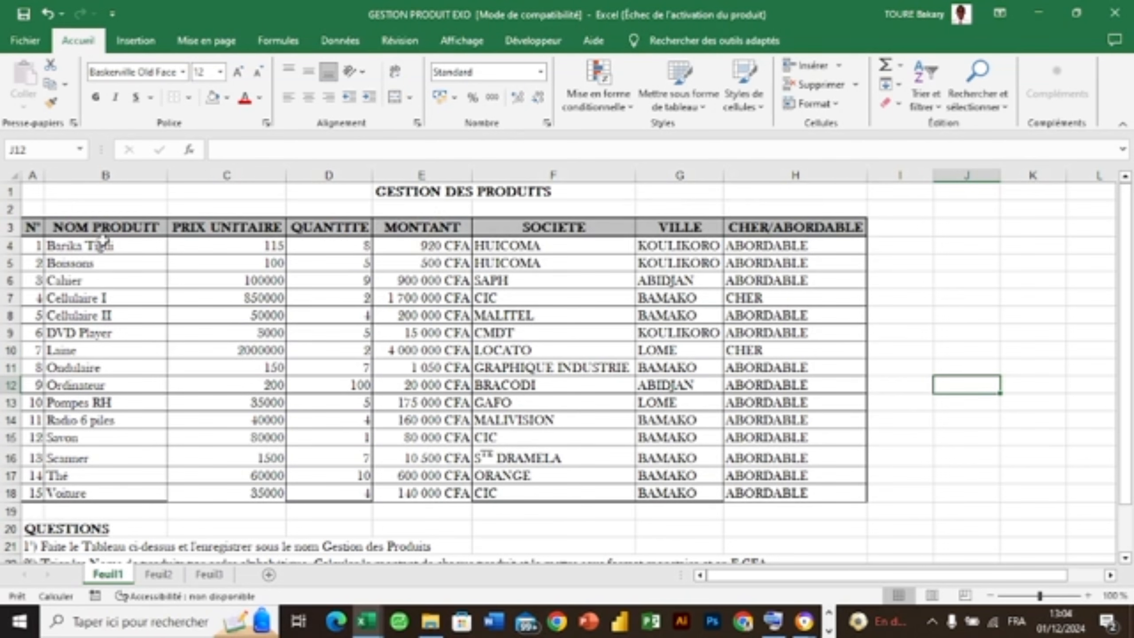
drag(102, 244, 186, 495)
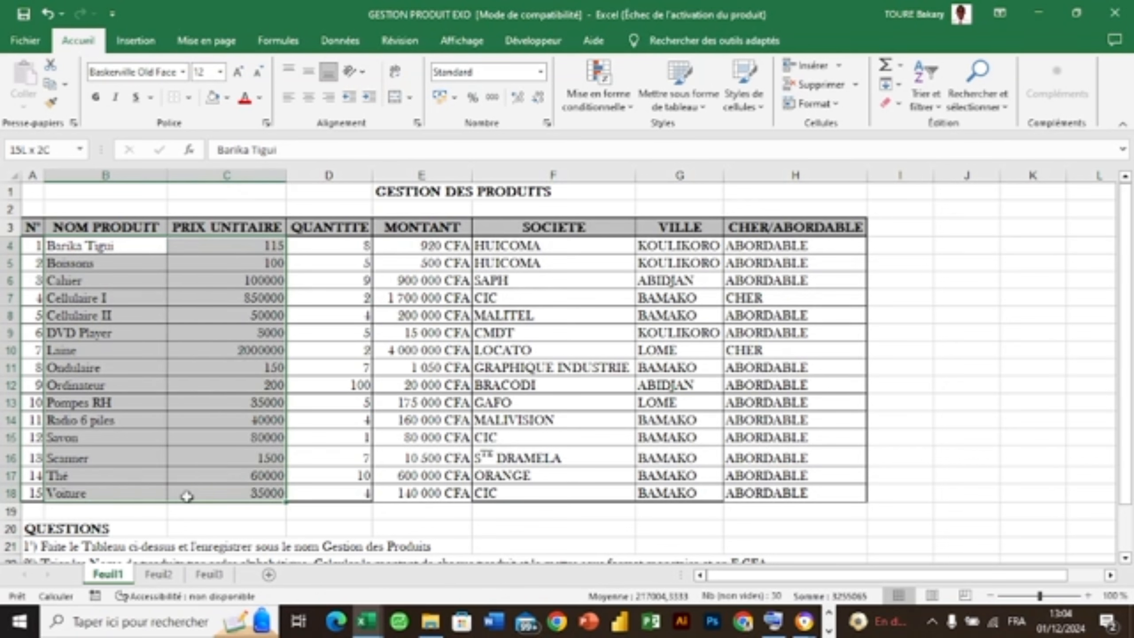
drag(186, 496, 186, 495)
click(400, 243)
drag(400, 243, 420, 489)
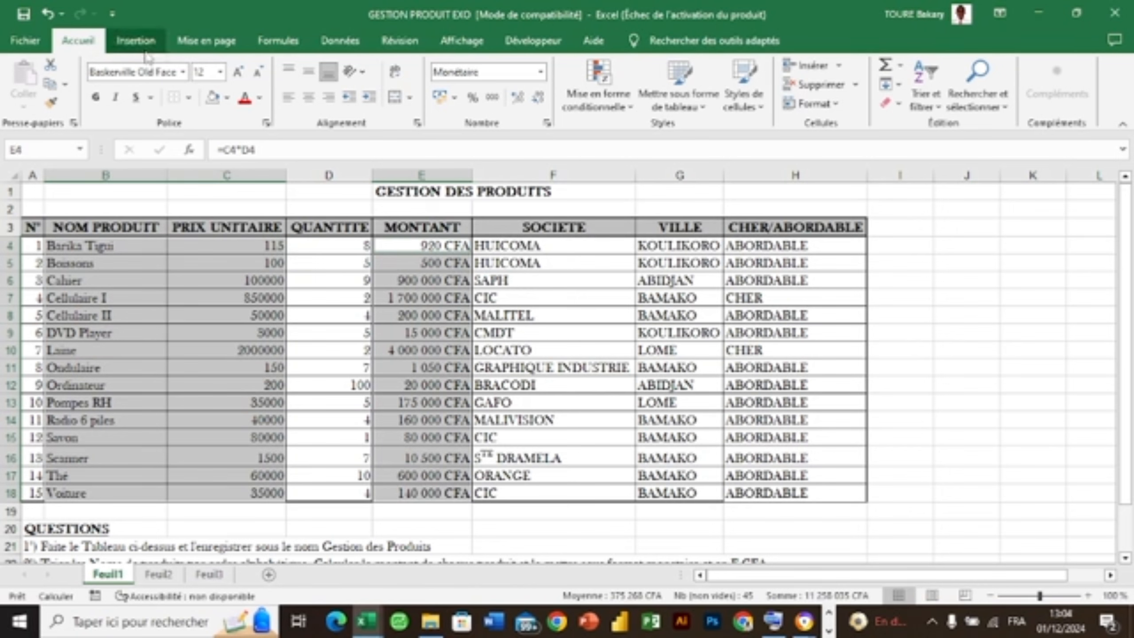
Step: Start inserting a chart from the full list of chart types, previewing Histogramme empilé and the Barres category
click(143, 44)
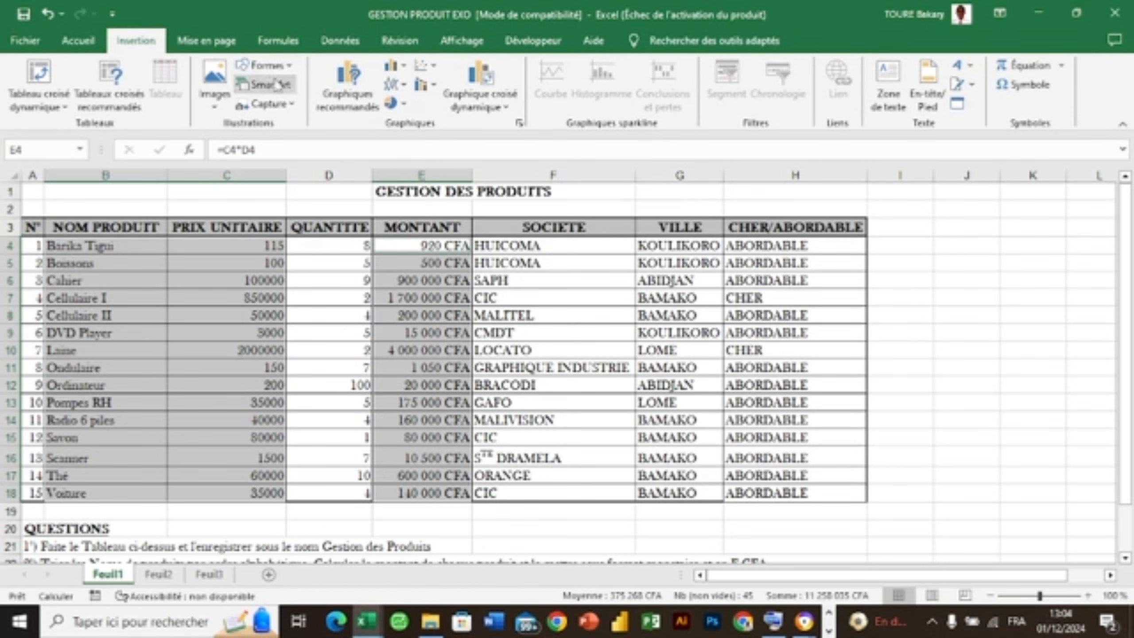
click(347, 89)
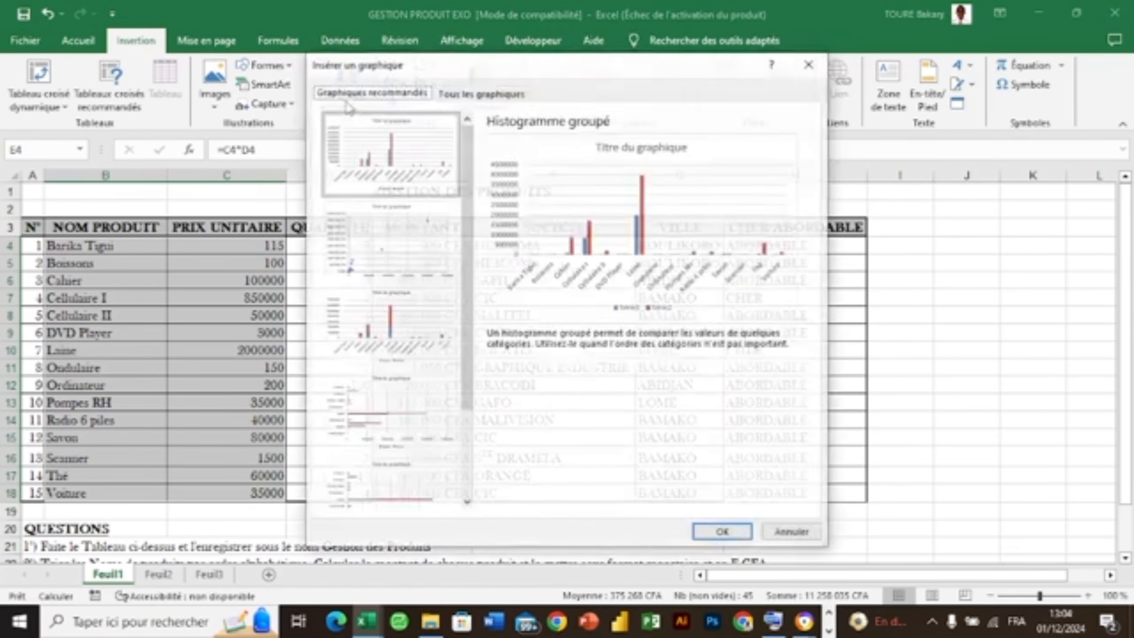
click(460, 96)
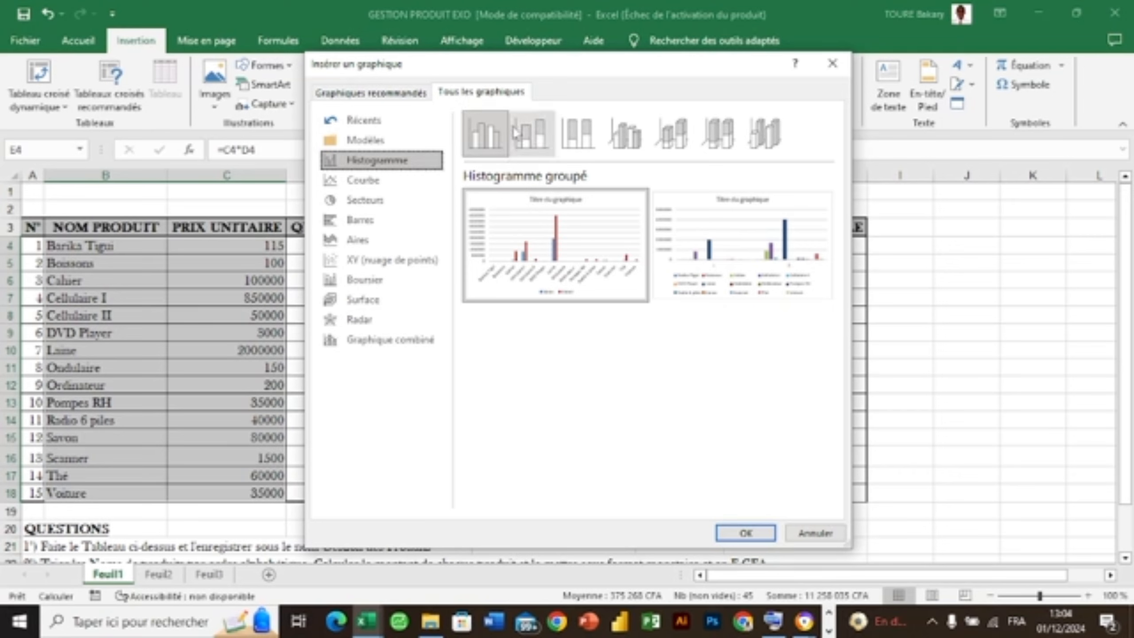
click(532, 134)
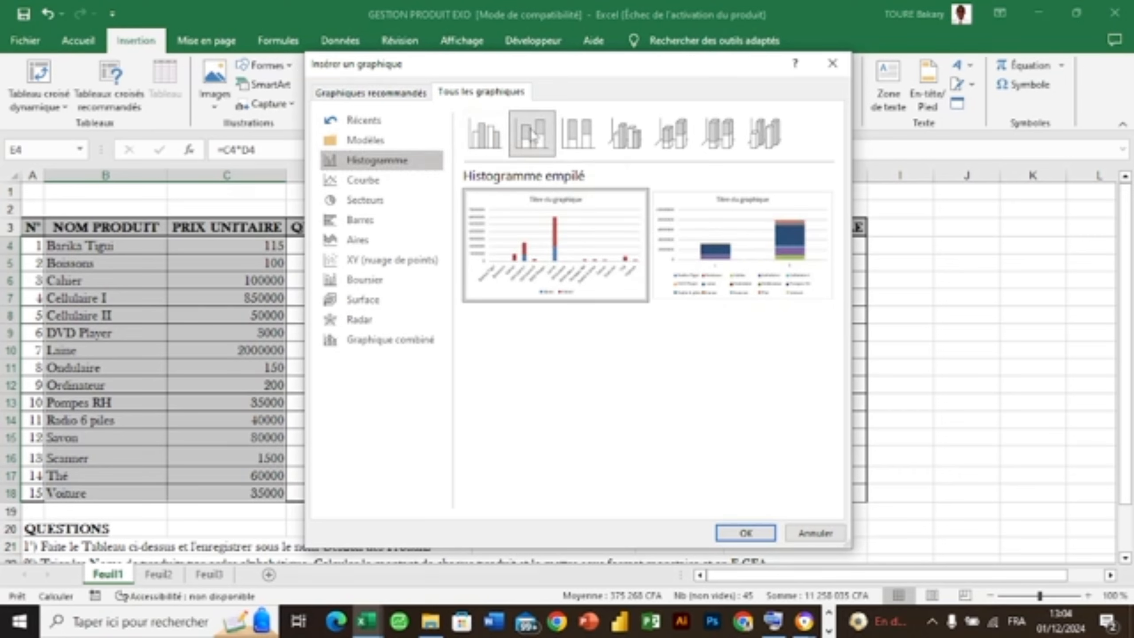
click(376, 223)
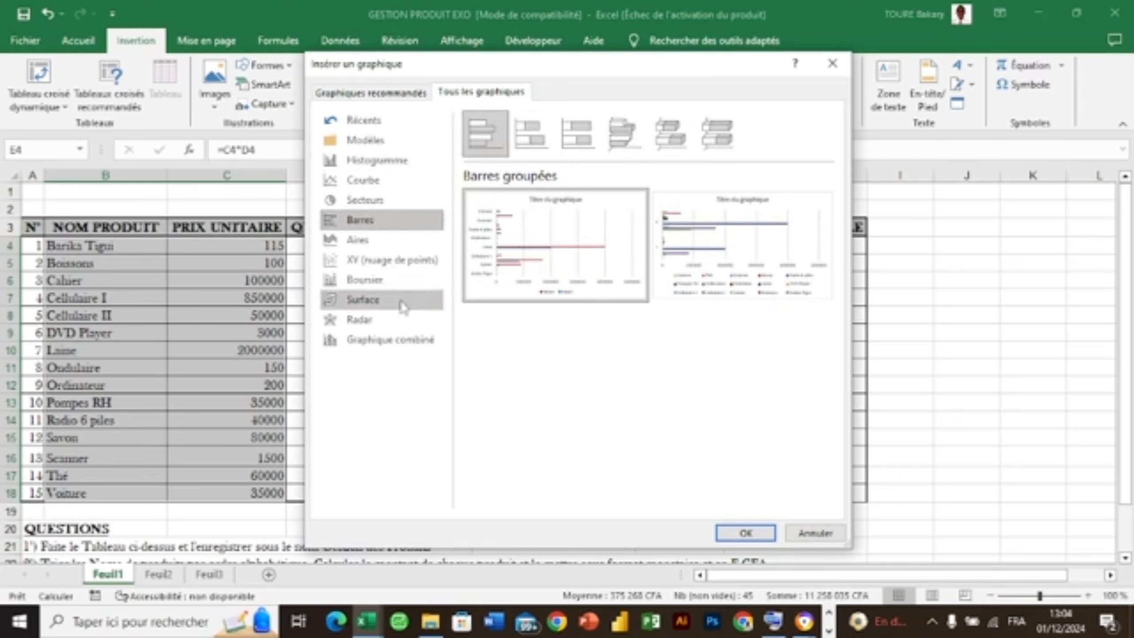
Step: Try a combined chart (Graphique combiné), checking the chart types offered for Série1 and putting that series on the secondary axis
click(409, 341)
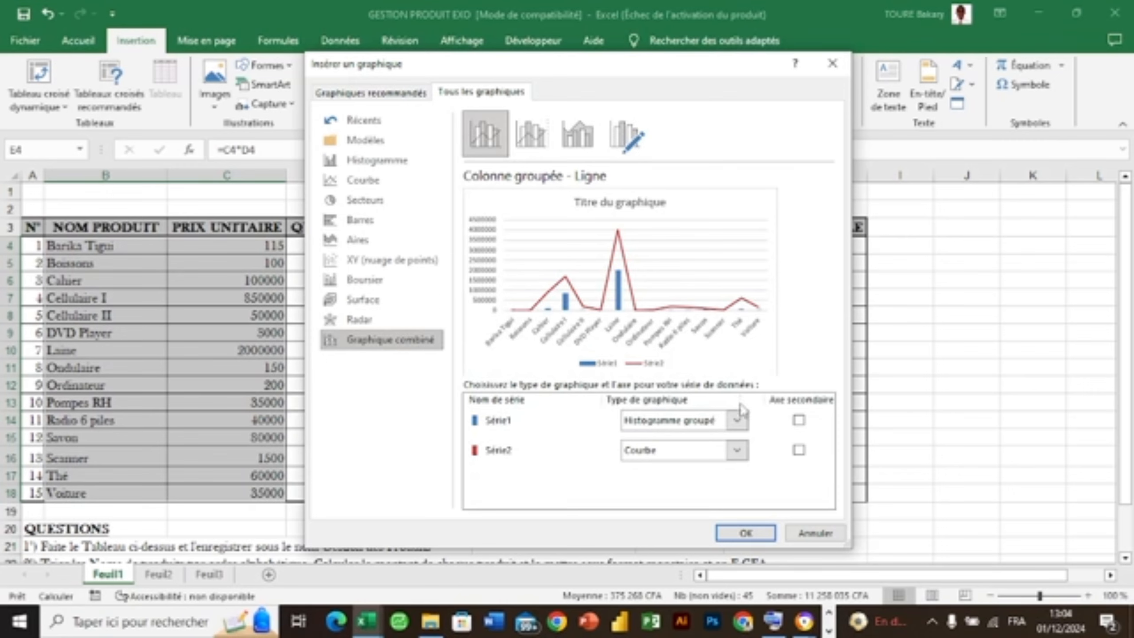
click(738, 422)
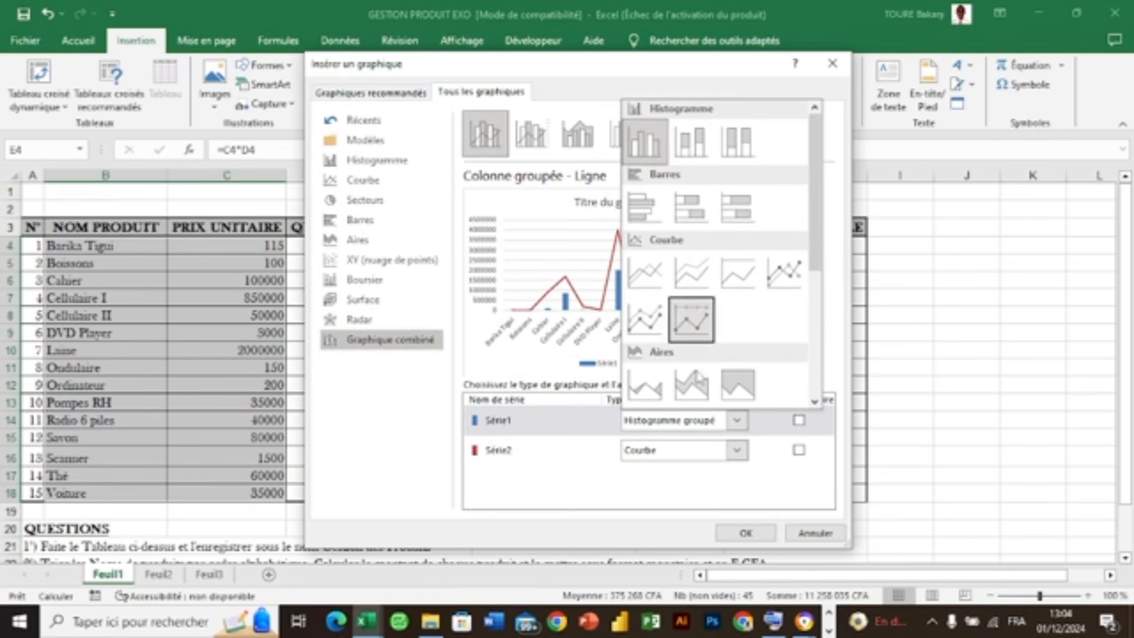
click(737, 424)
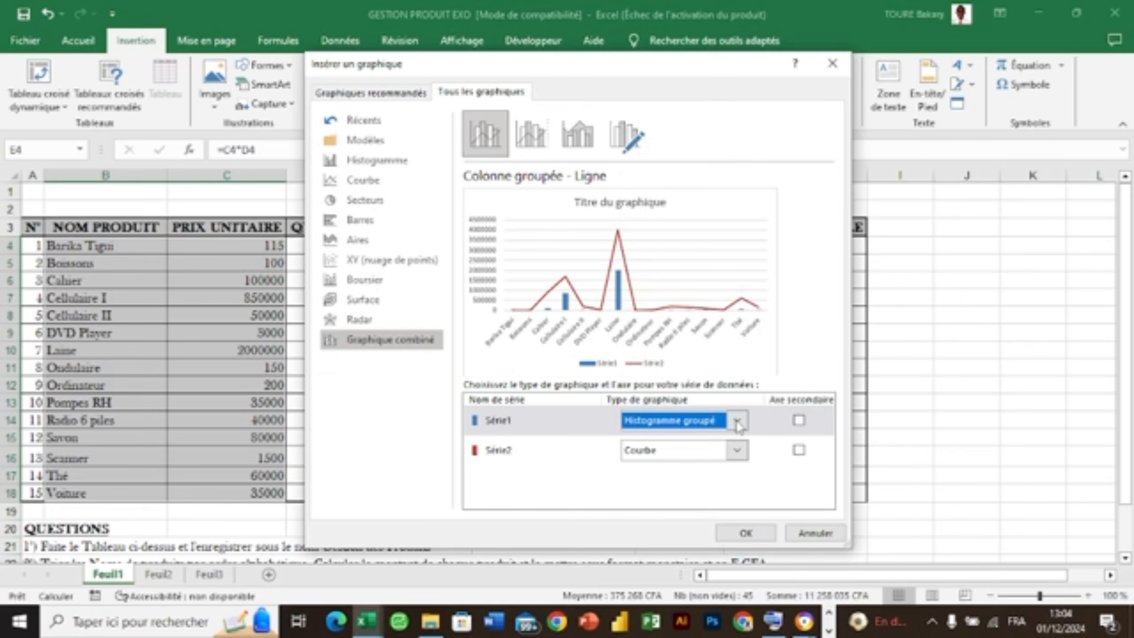
click(737, 422)
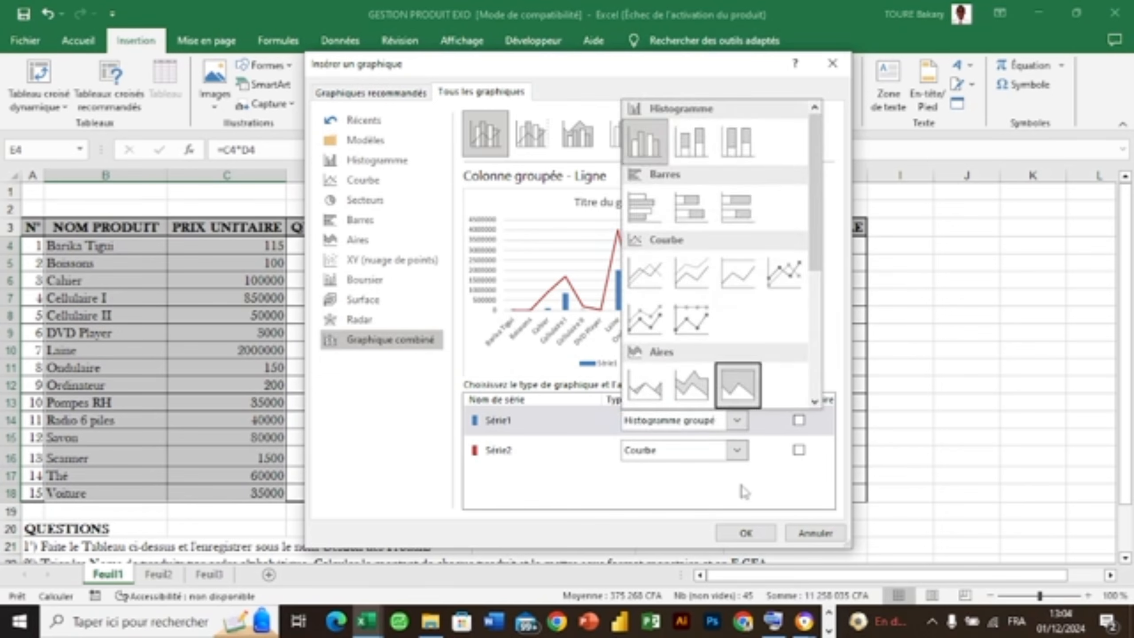
click(799, 421)
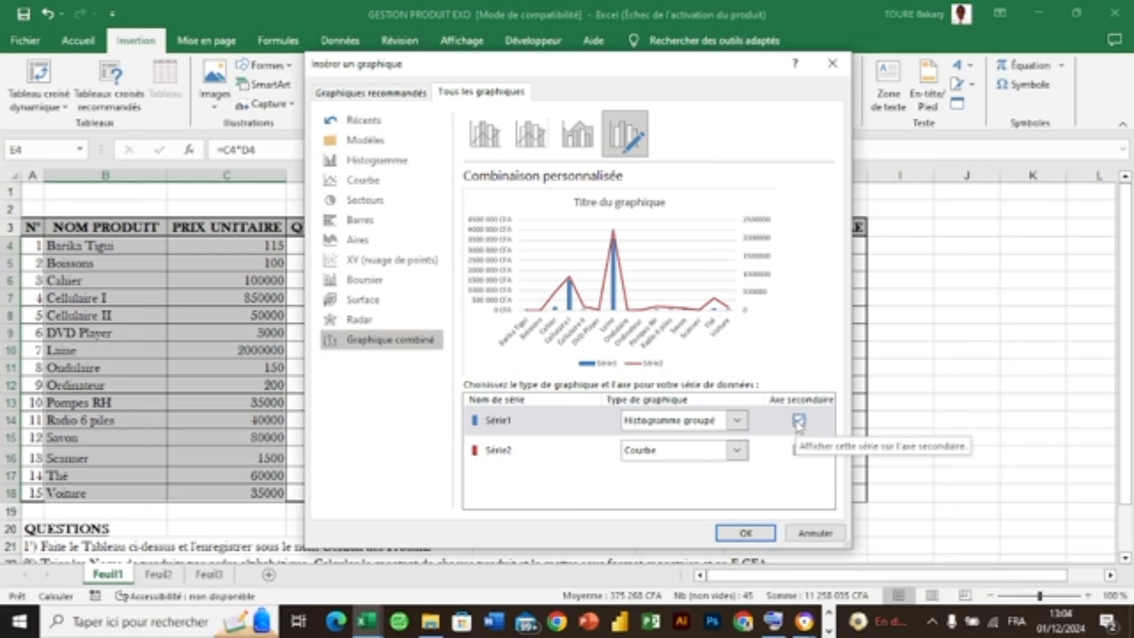
click(798, 421)
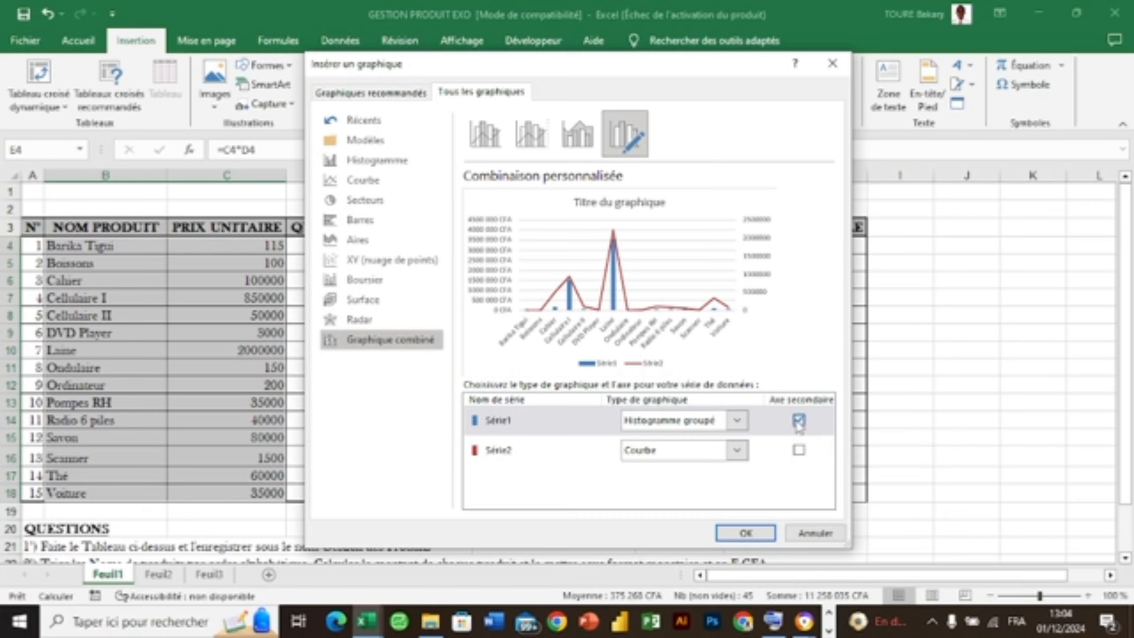
Step: Compare the Barres chart subtypes and previews, and insert a Barres groupées chart with the product names along the vertical axis
click(359, 221)
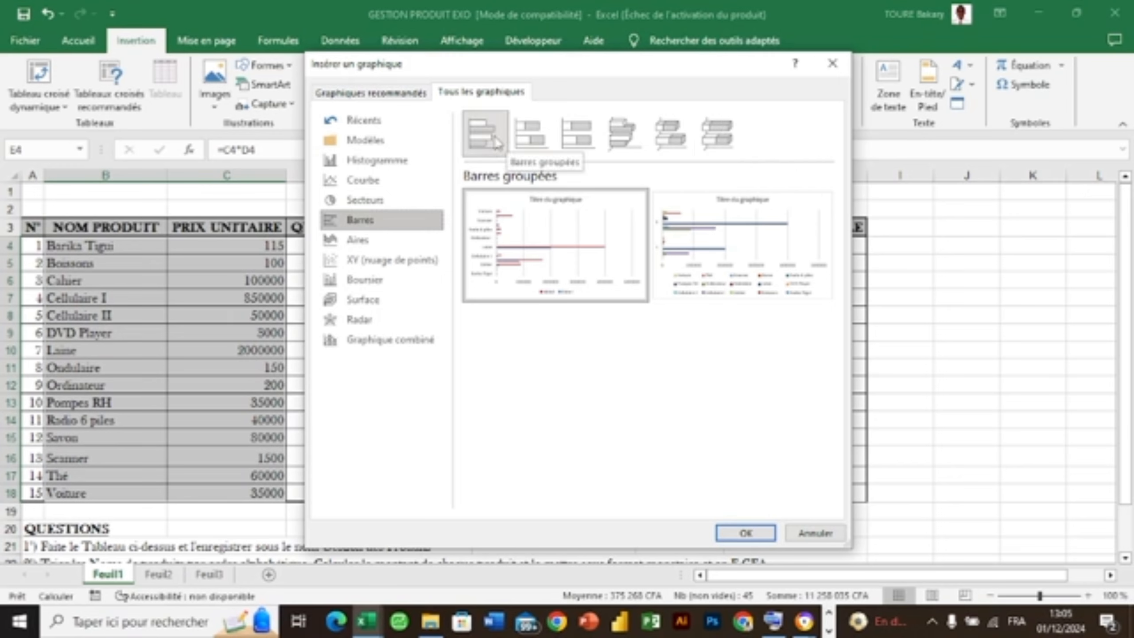
click(529, 143)
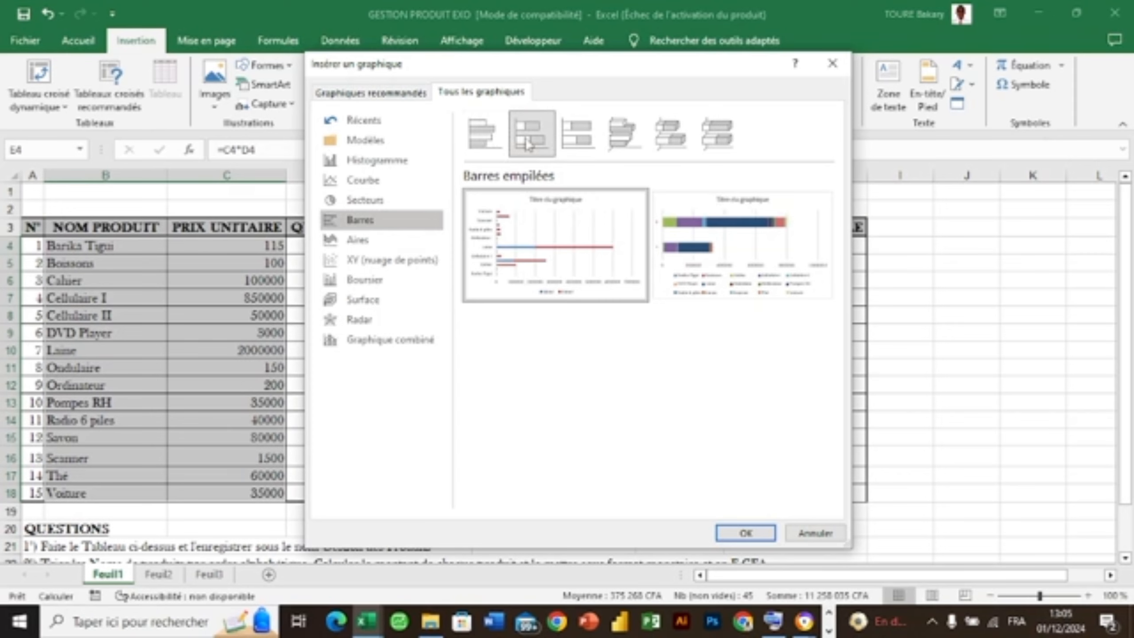
click(489, 138)
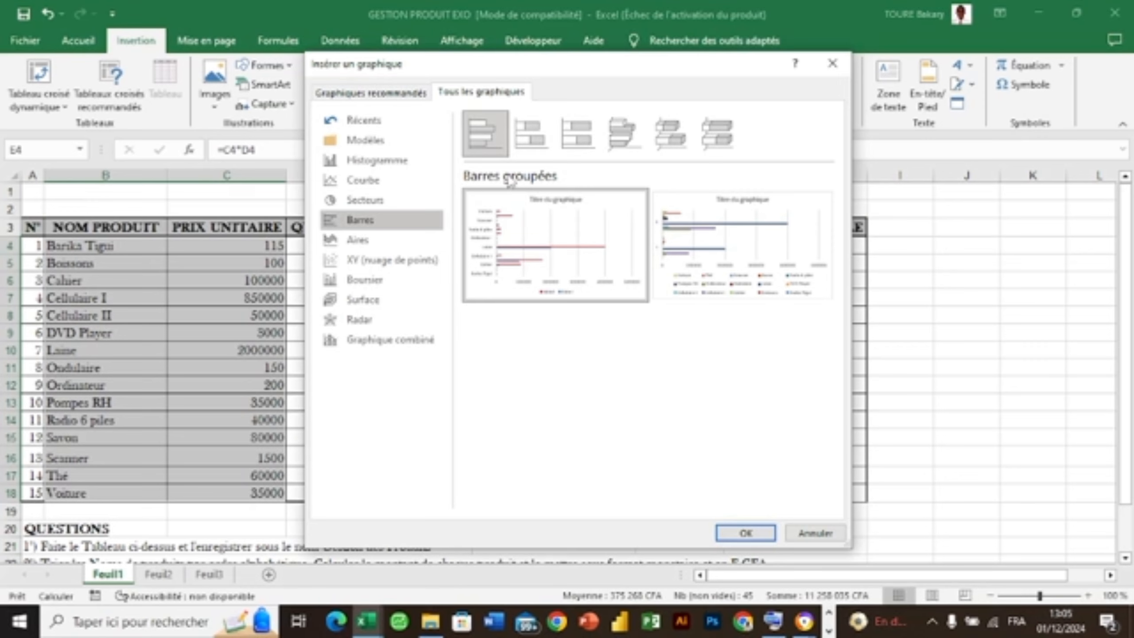
mouse_move(716, 249)
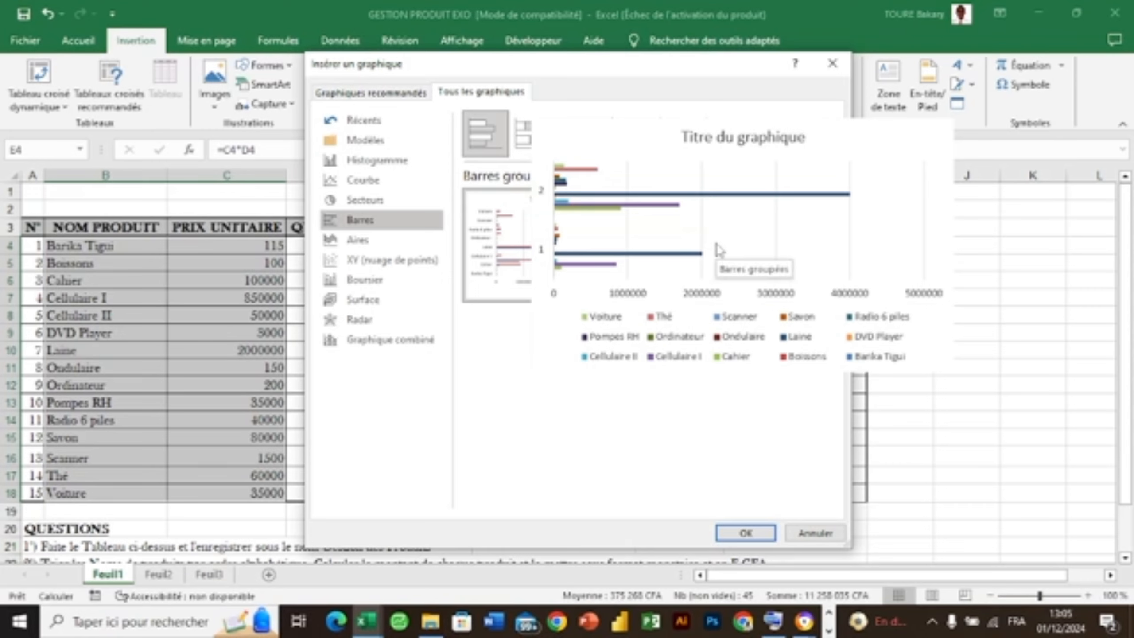
mouse_move(542, 246)
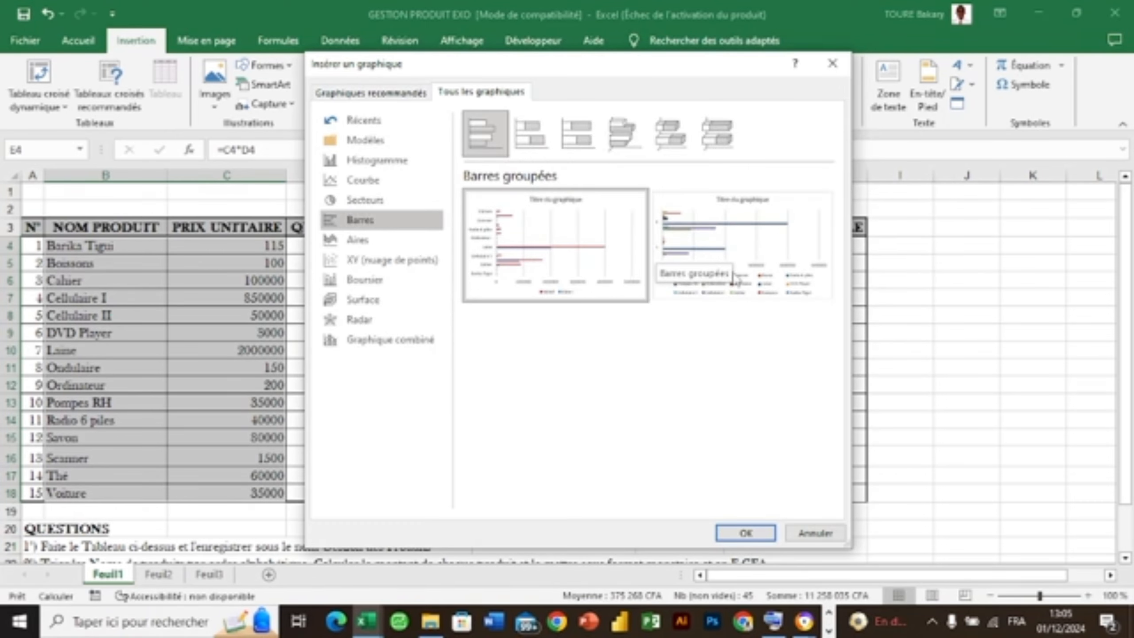
mouse_move(734, 277)
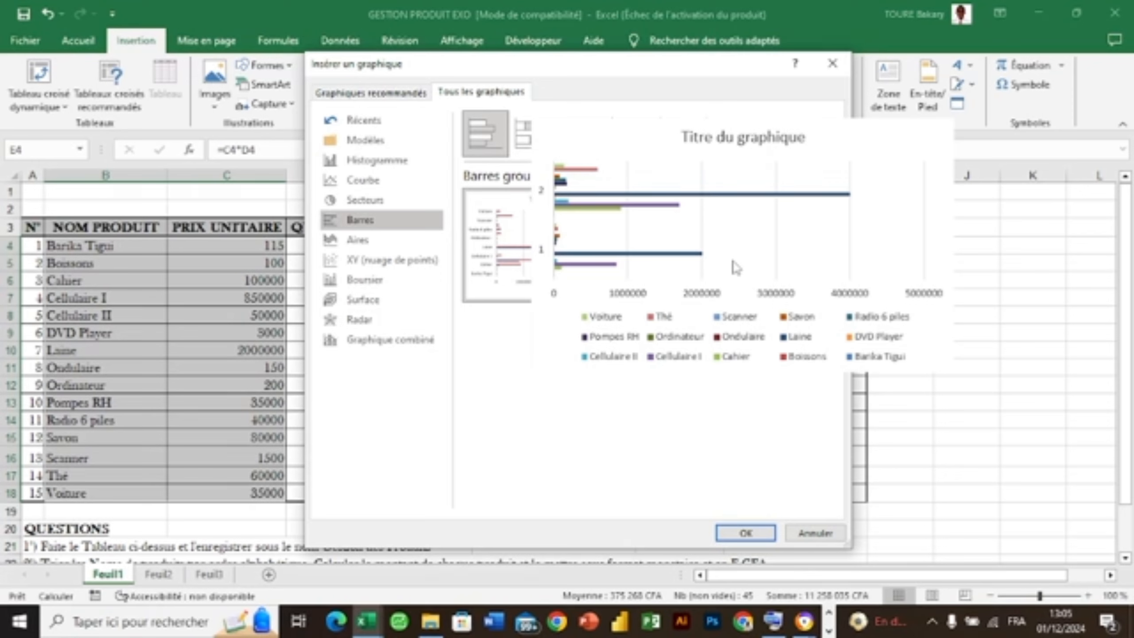
mouse_move(510, 222)
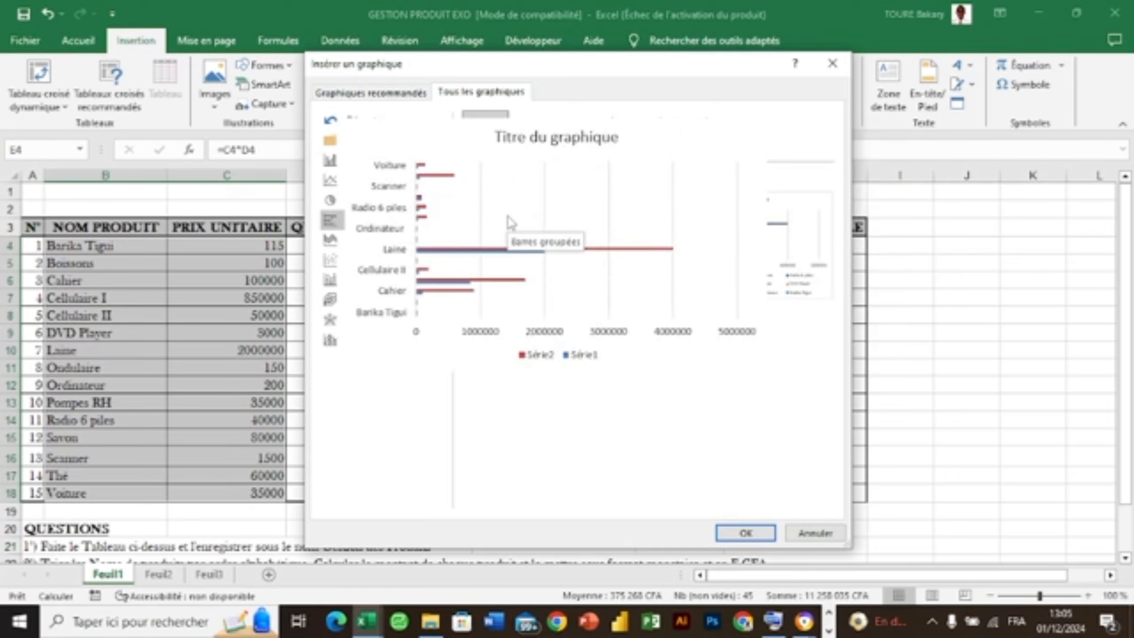
mouse_move(790, 280)
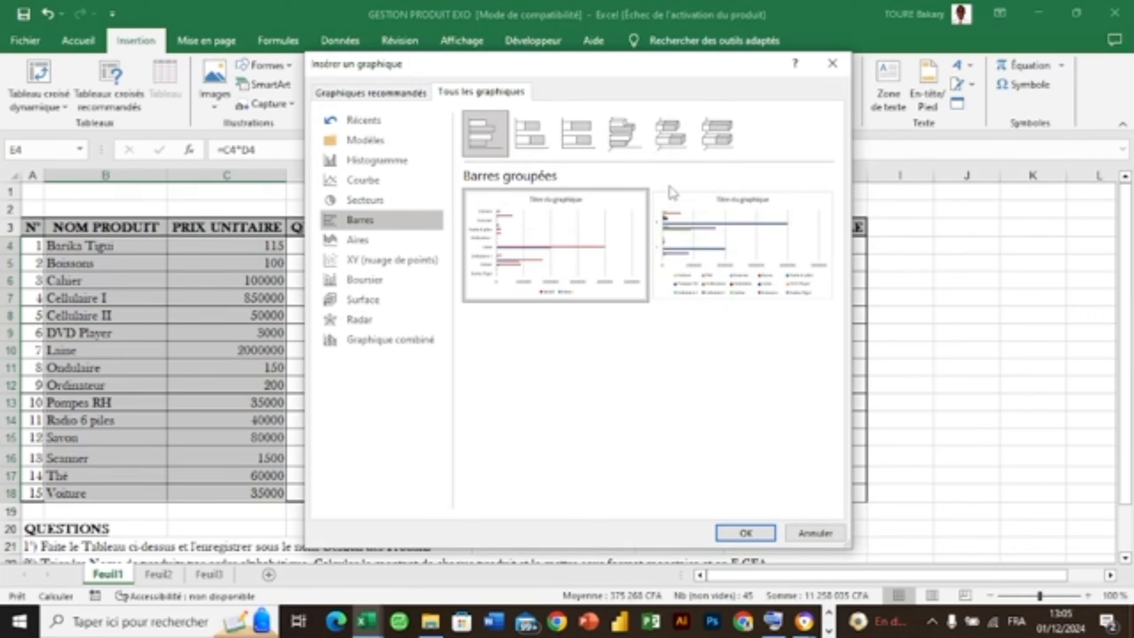
mouse_move(690, 218)
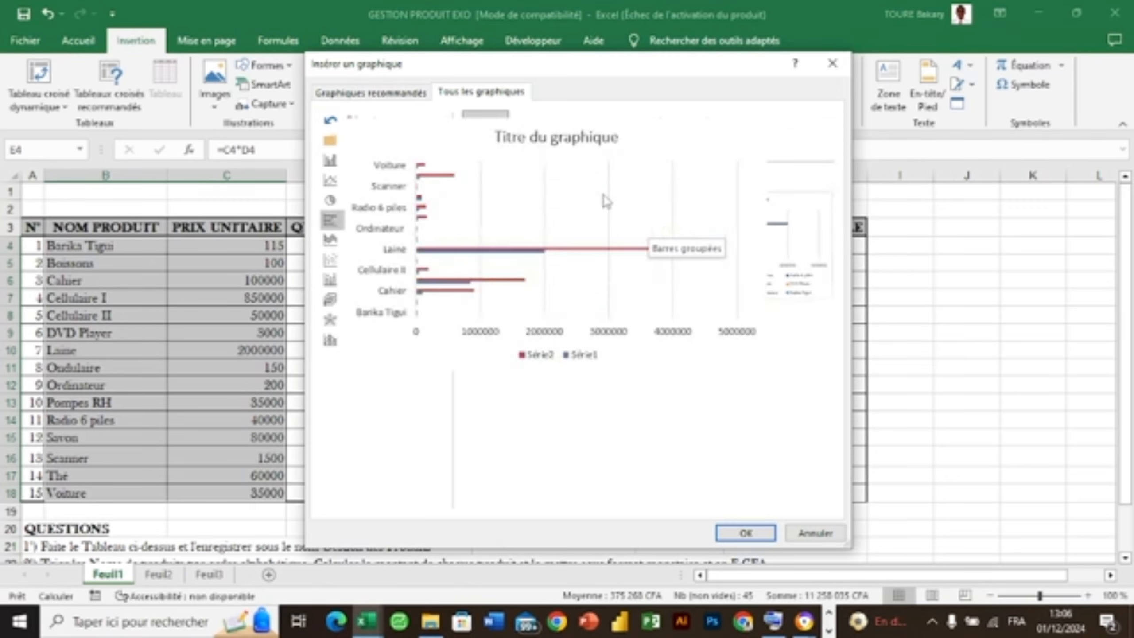
mouse_move(620, 261)
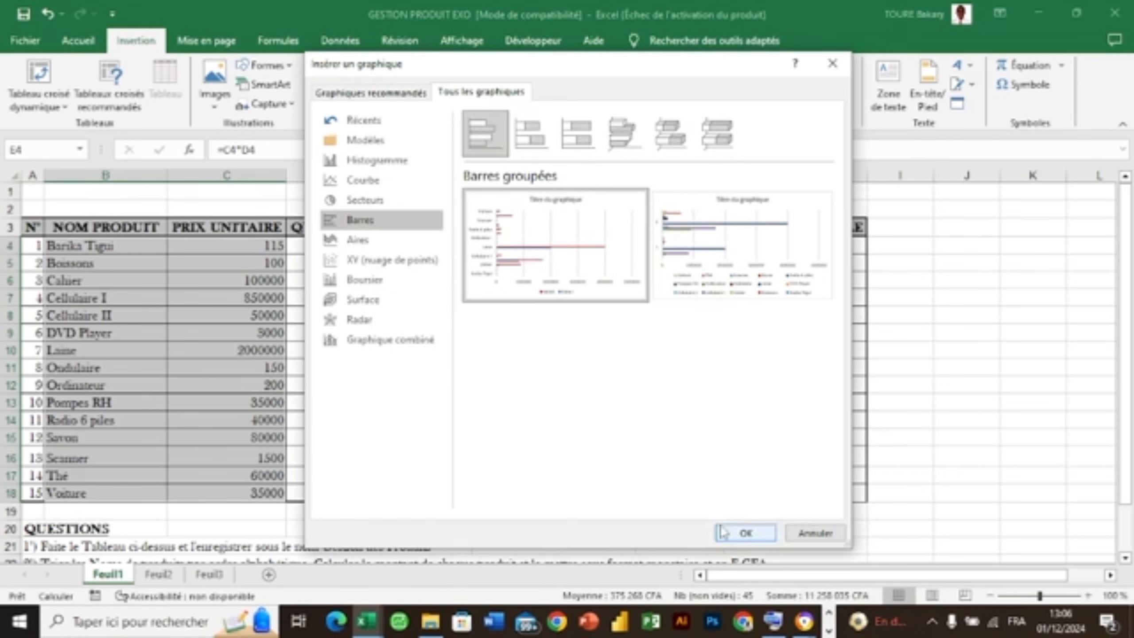
click(744, 533)
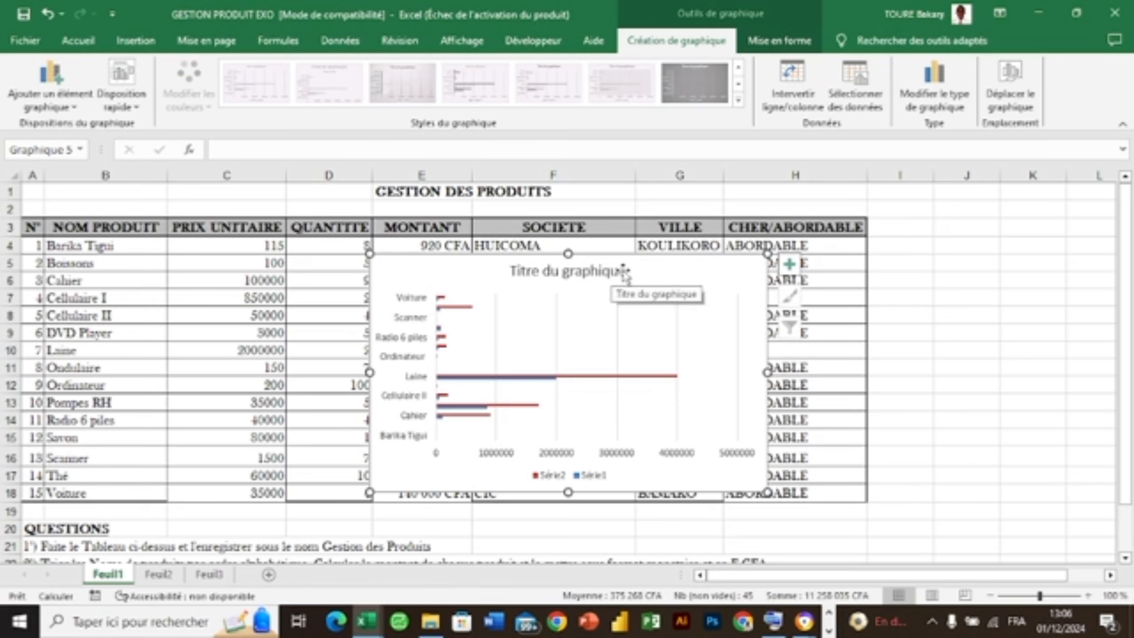
Step: Replace the bar chart's title with "FORMATION EXCEL"
click(625, 271)
double_click(624, 270)
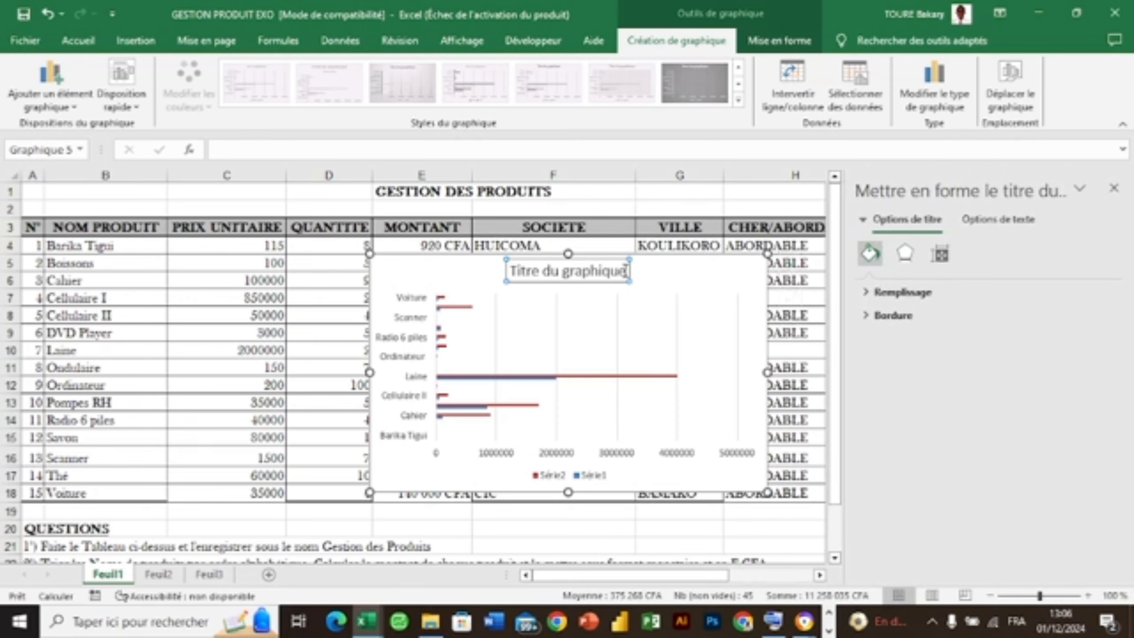
key(BackSpace)
key(BackSpace)
key(BackSpace)
key(BackSpace)
key(BackSpace)
key(BackSpace)
key(BackSpace)
key(BackSpace)
key(BackSpace)
key(BackSpace)
key(BackSpace)
key(BackSpace)
key(BackSpace)
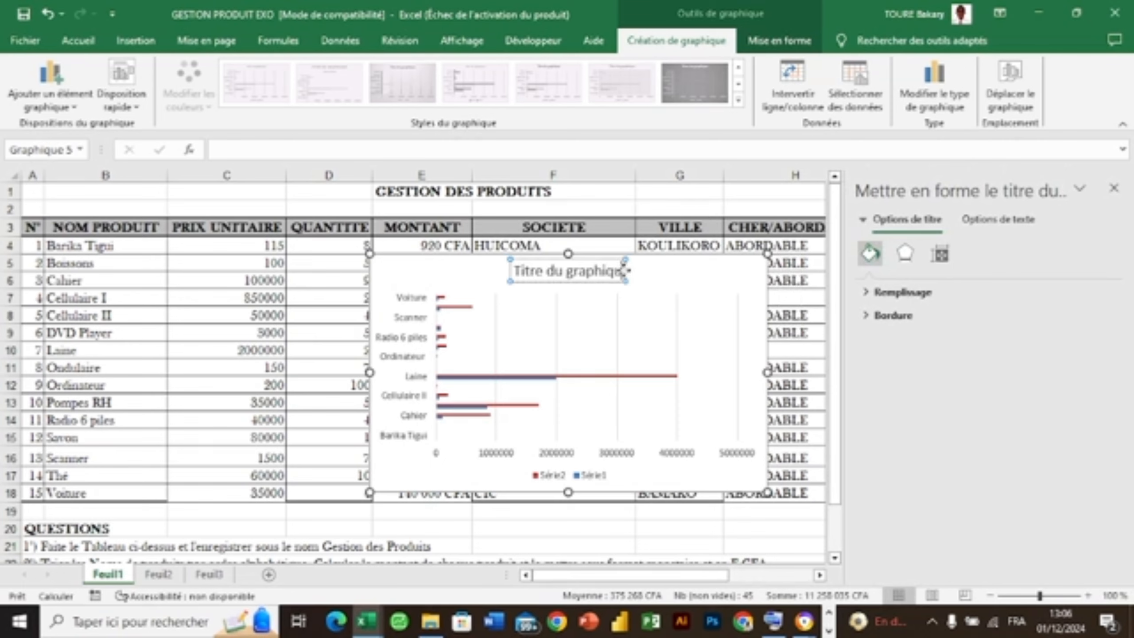
key(BackSpace)
key(BackSpace)
key(BackSpace)
key(BackSpace)
key(BackSpace)
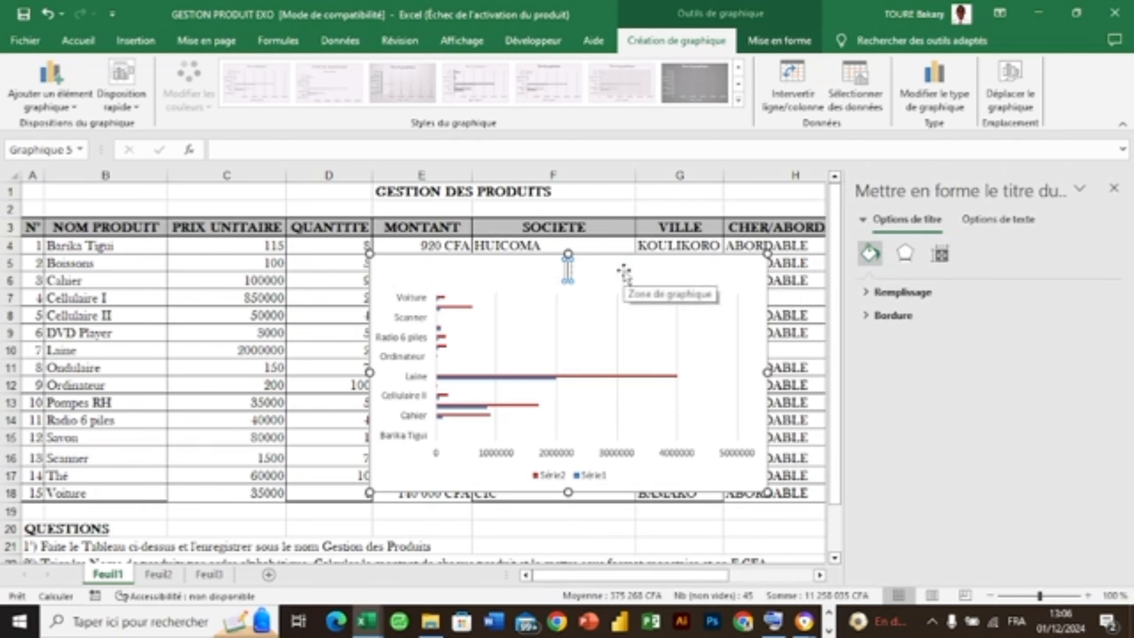
text(FORMAT)
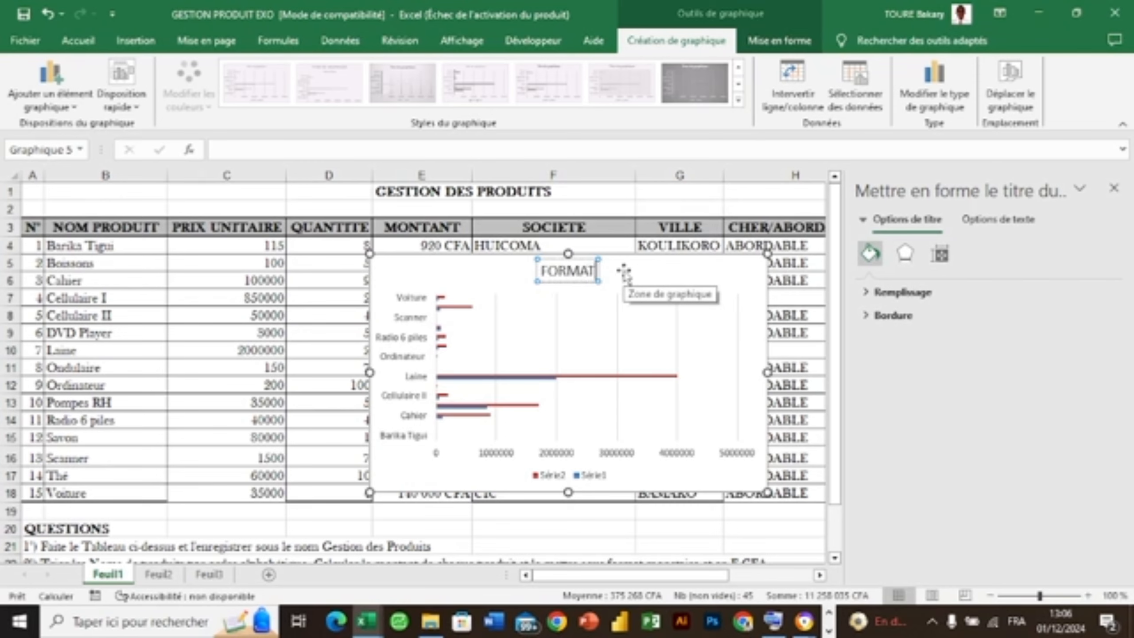
text(ION EXCEL)
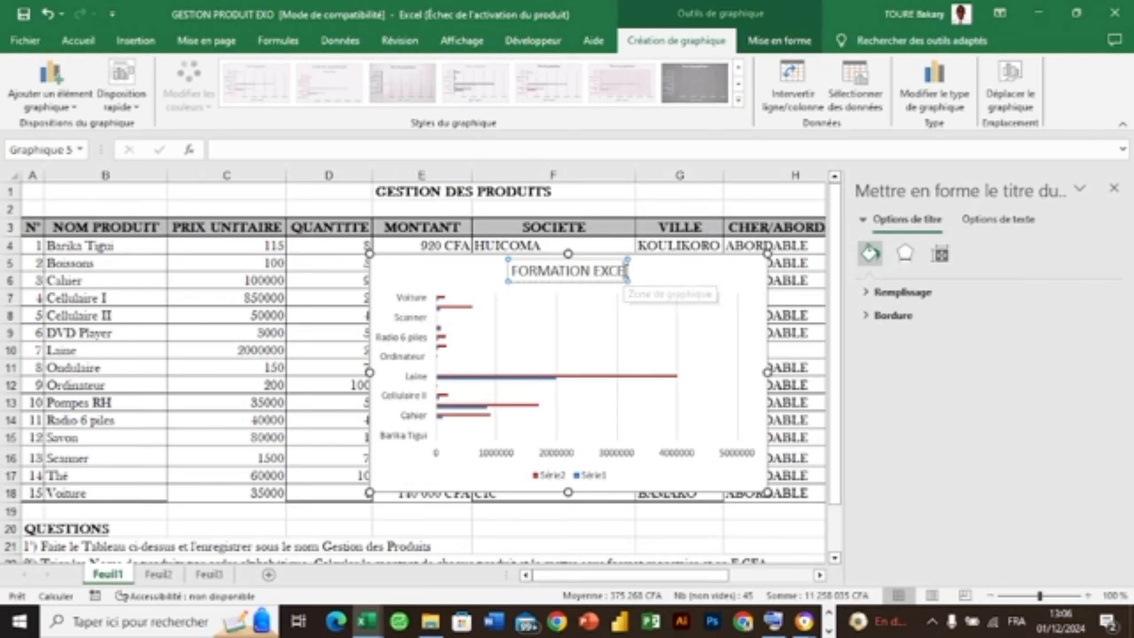
click(619, 335)
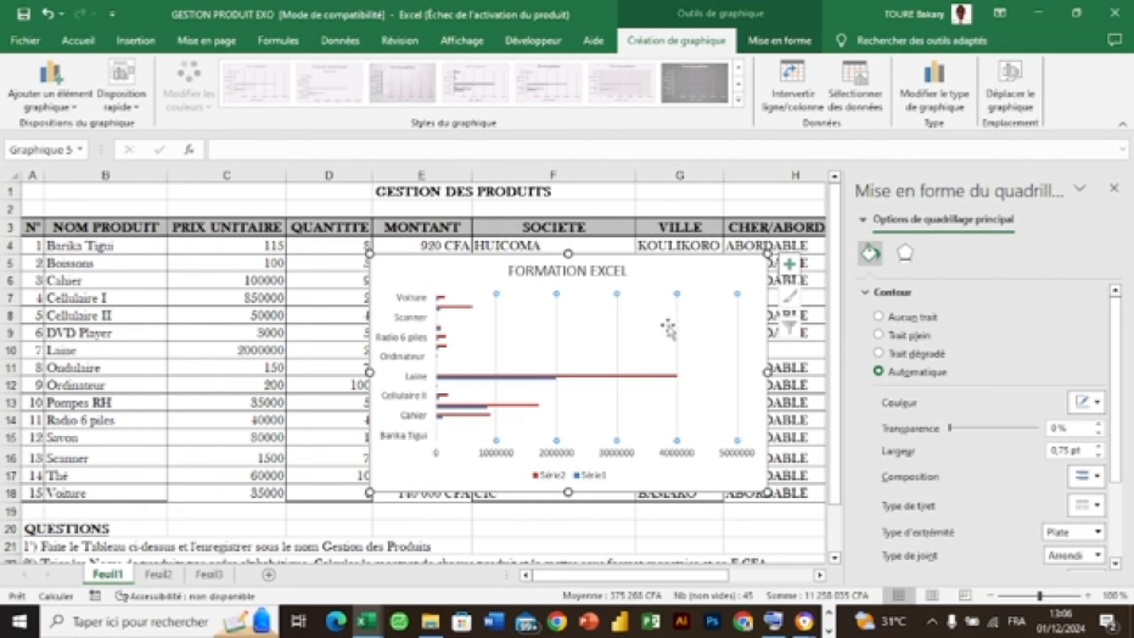
Step: Examine the chart's Série2 bars, including those of Laine and Voiture, along with the product axis and gridlines
click(625, 376)
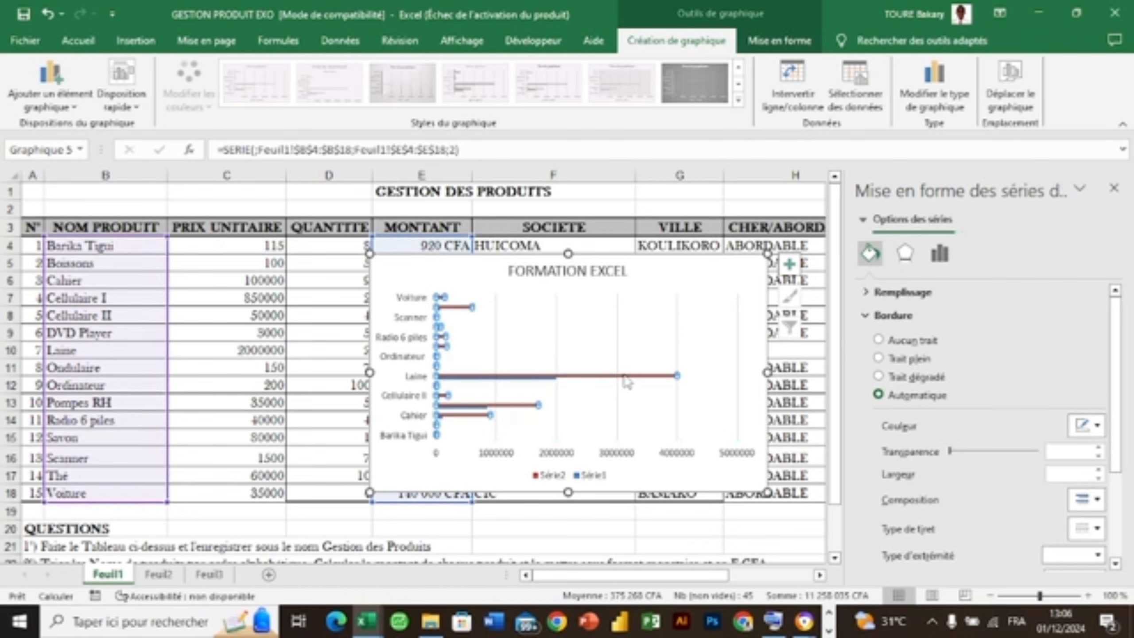
click(719, 304)
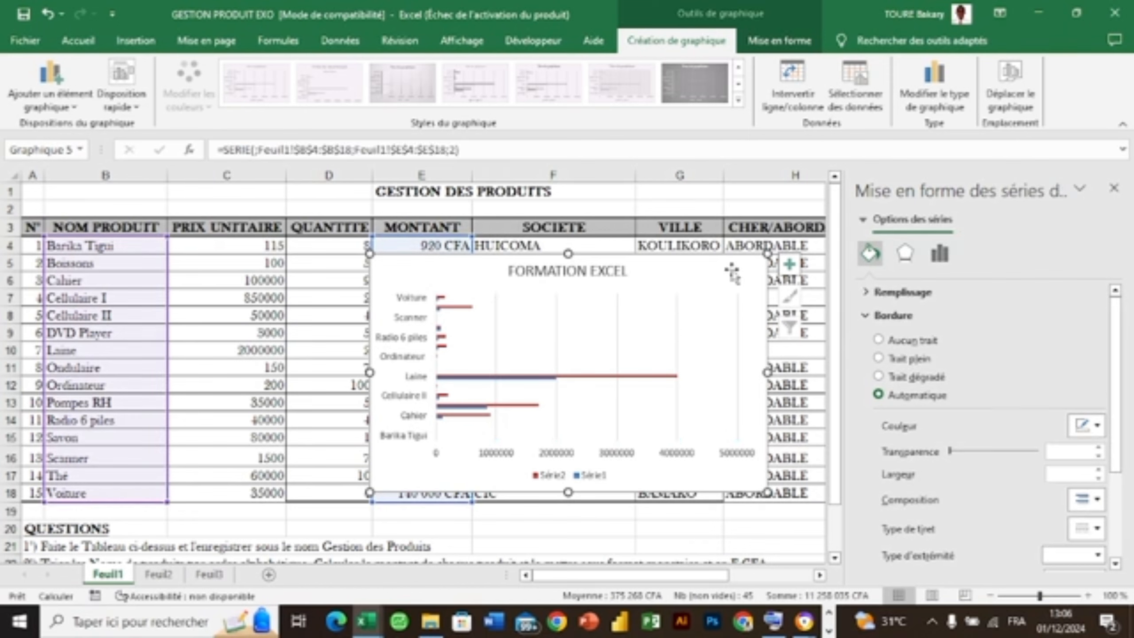
mouse_move(670, 379)
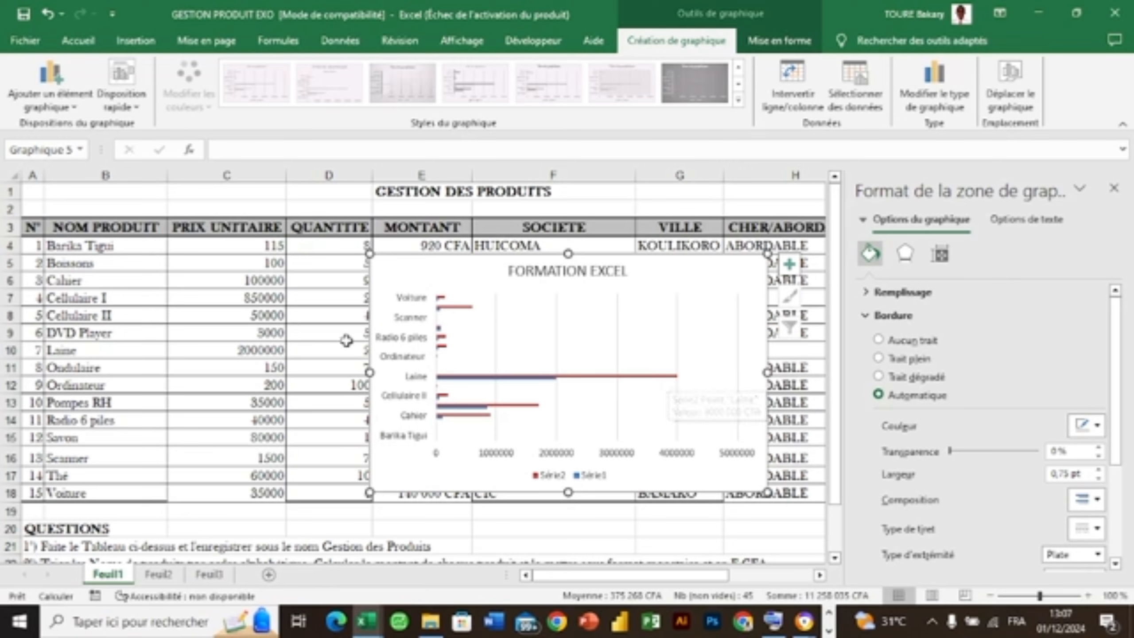
click(440, 332)
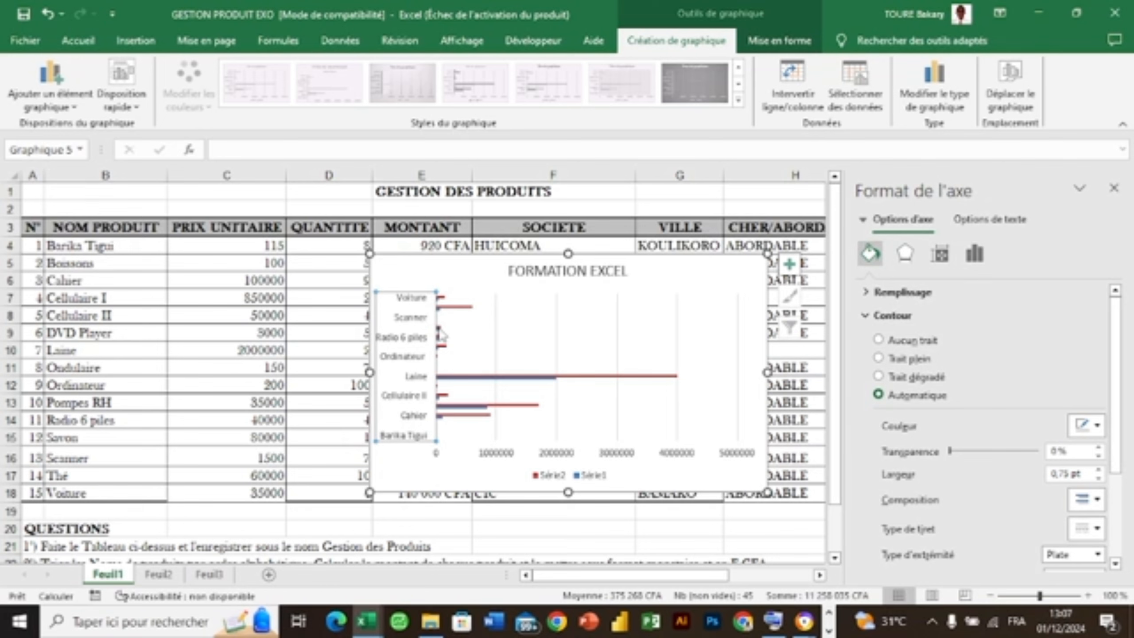
click(443, 304)
click(448, 306)
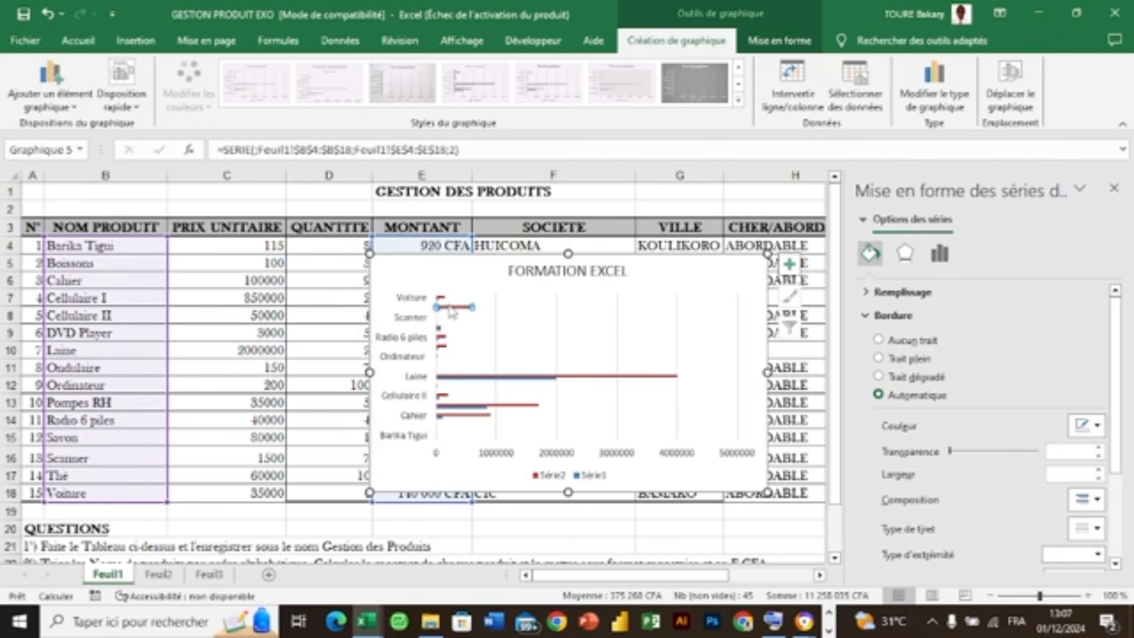
mouse_move(445, 303)
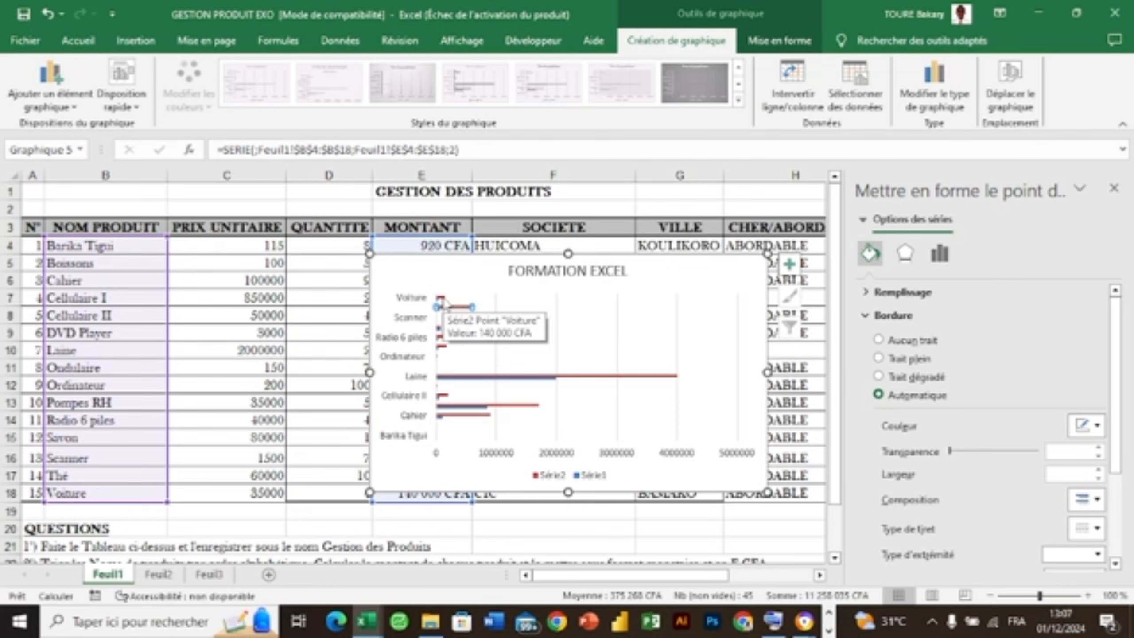
click(618, 308)
Step: Close the formatting pane and move the chart off the product table to just below question 4, starting at row 25
drag(728, 269, 731, 273)
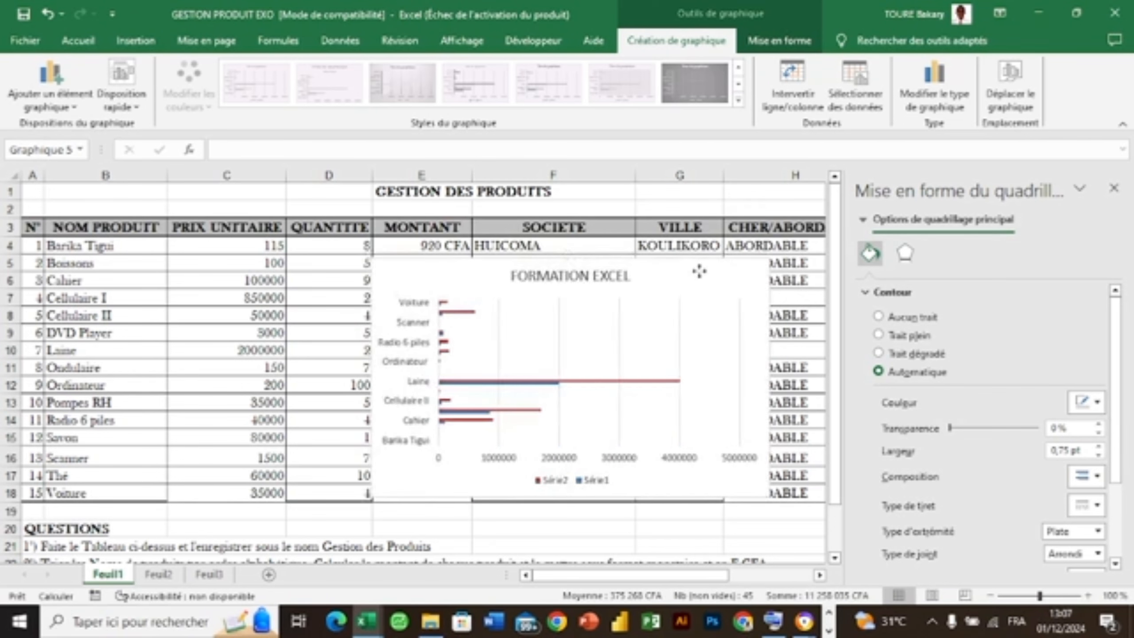
click(1114, 188)
drag(730, 278, 1007, 532)
scroll(558, 373, down, 1)
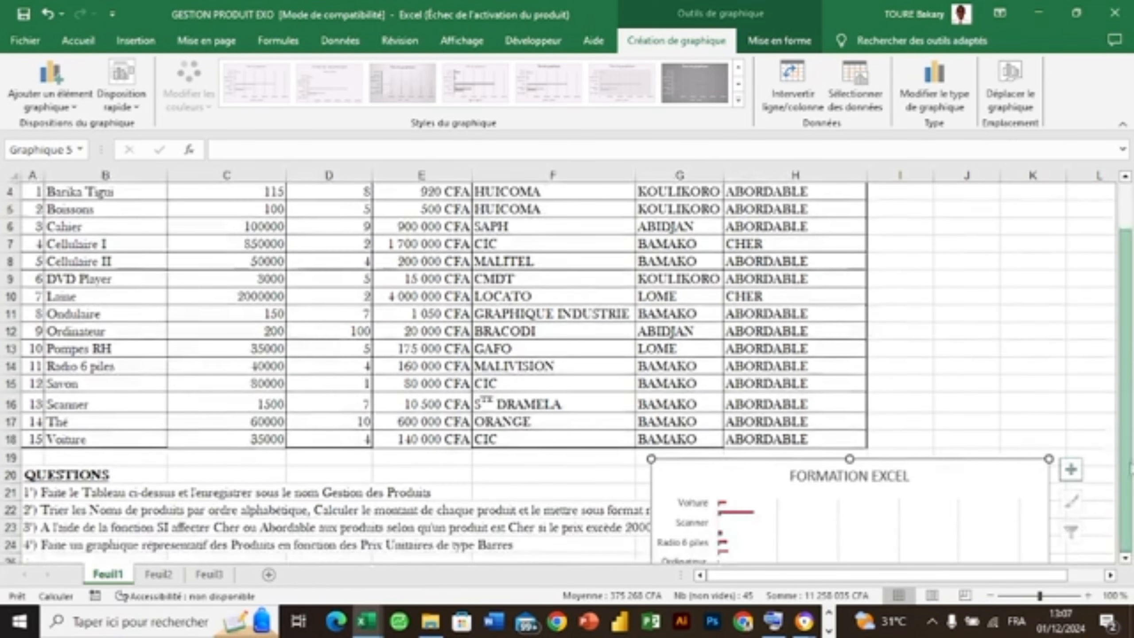
click(1122, 453)
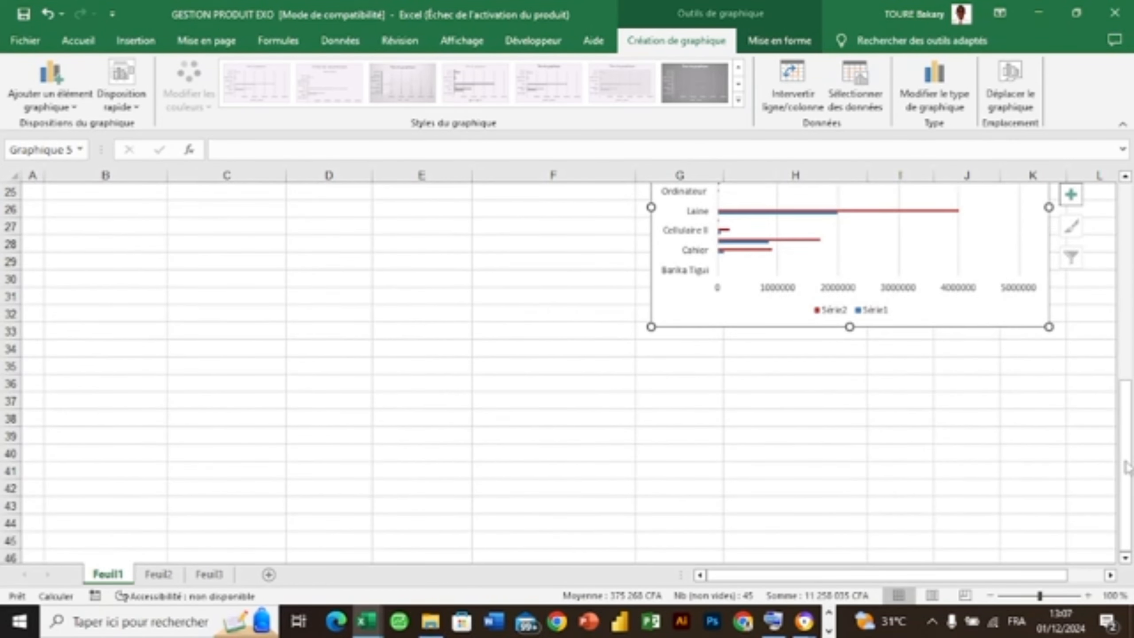
drag(1122, 452, 1112, 380)
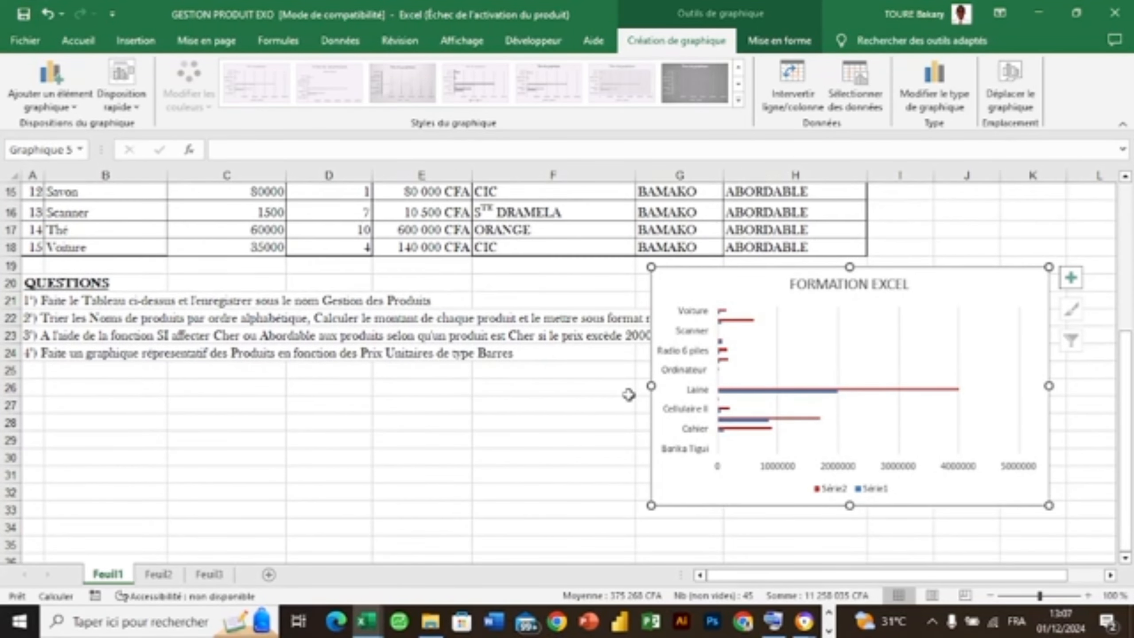
click(732, 439)
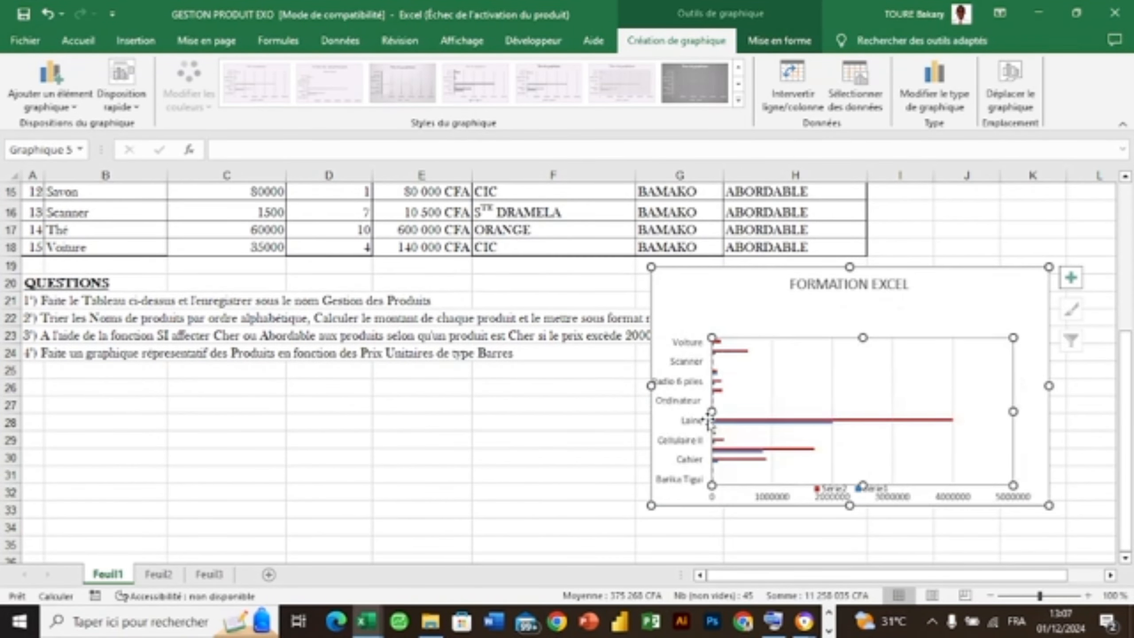
mouse_move(967, 278)
mouse_down()
mouse_move(711, 367)
mouse_move(508, 392)
mouse_move(512, 379)
mouse_up()
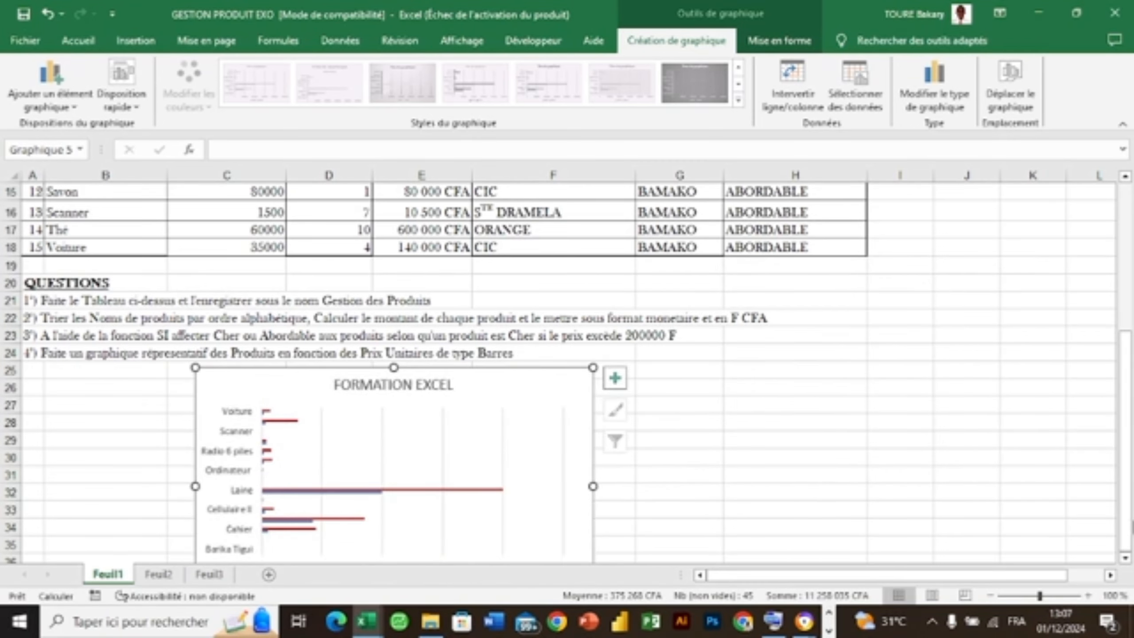
Step: Delete the FORMATION EXCEL bar chart from Feuil1
click(1125, 558)
click(1125, 559)
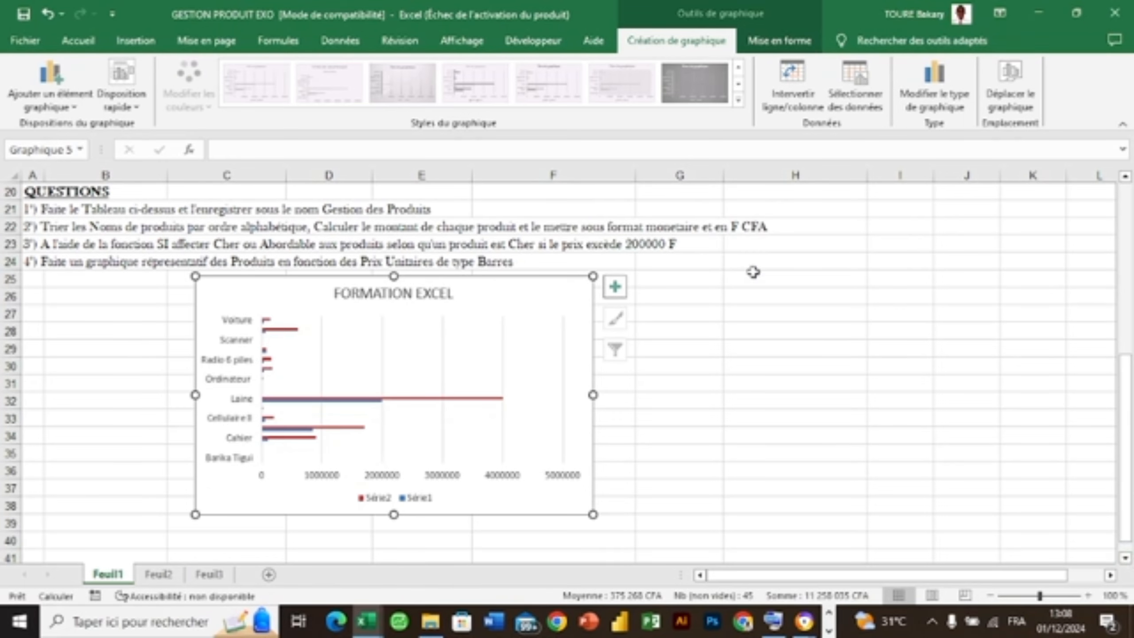
key(Delete)
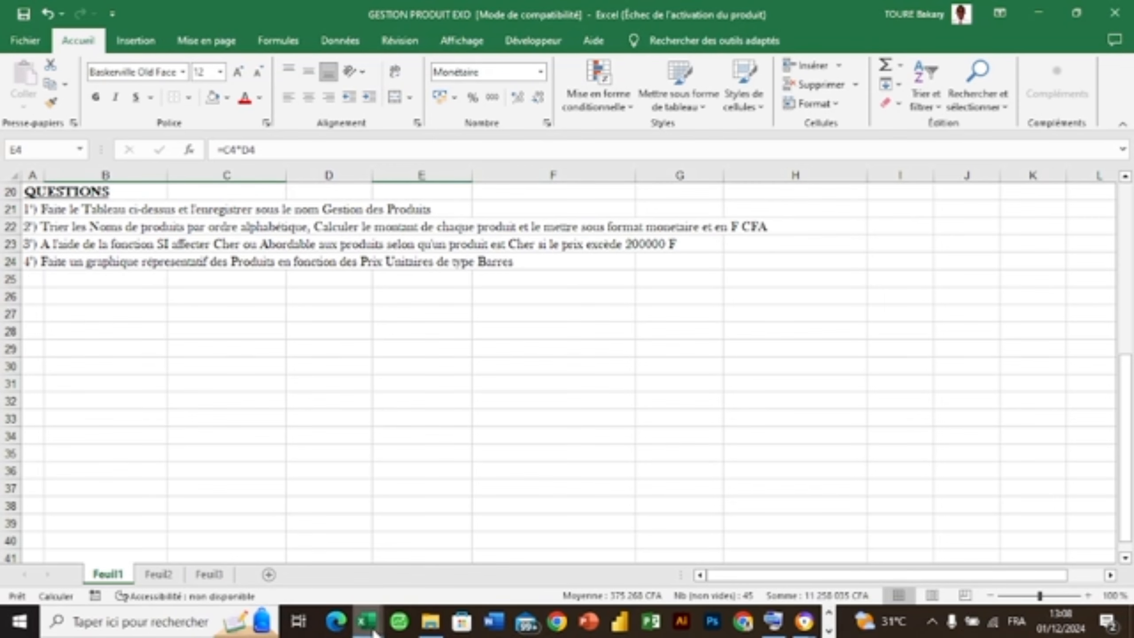
Step: Switch to the Classeur1 workbook and autofit column B to its "Référence du produit" header
mouse_move(366, 620)
click(453, 597)
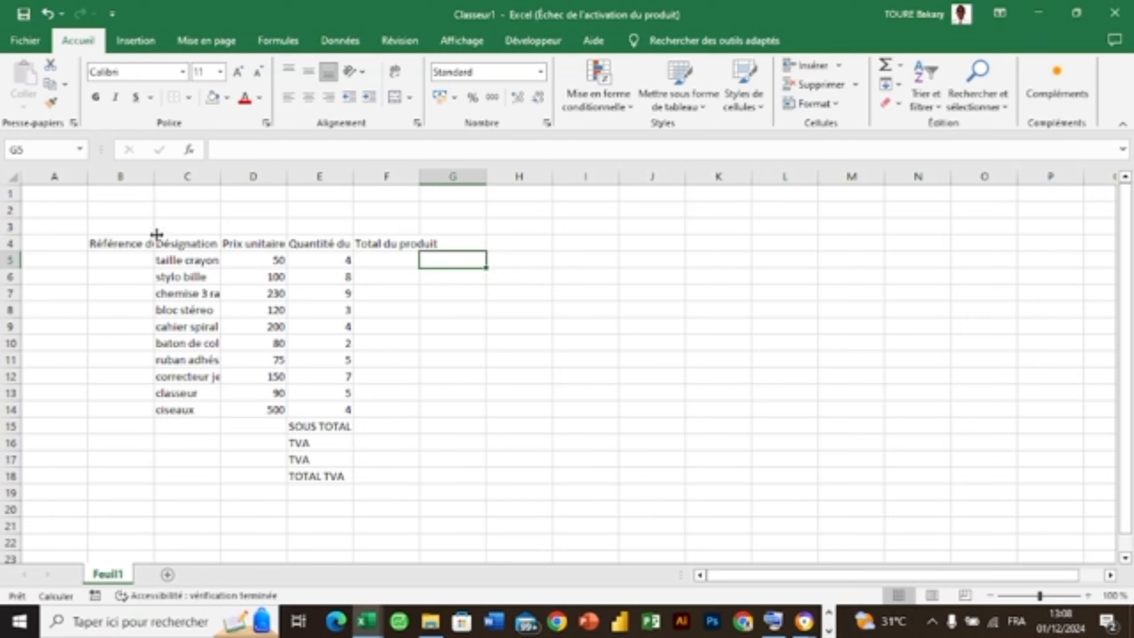
double_click(138, 244)
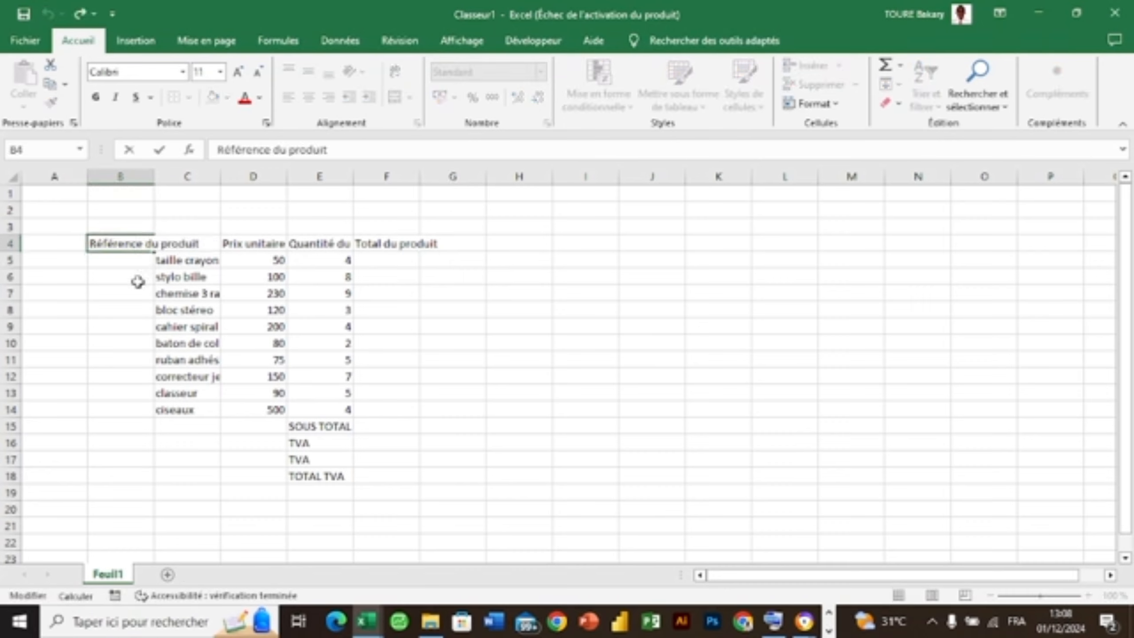
click(109, 293)
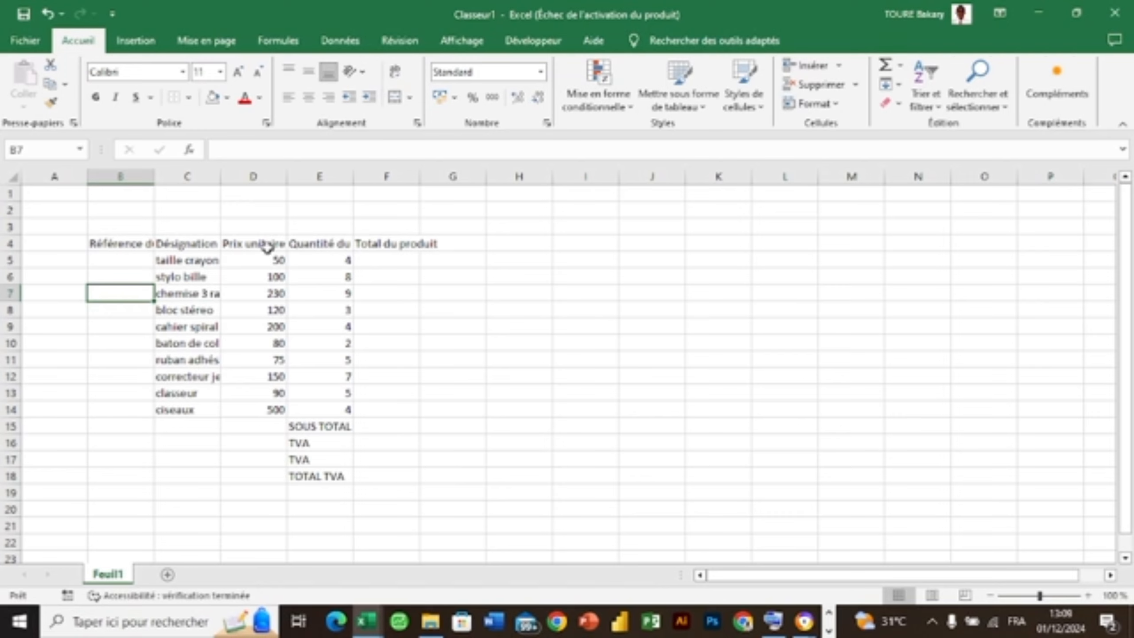
double_click(155, 178)
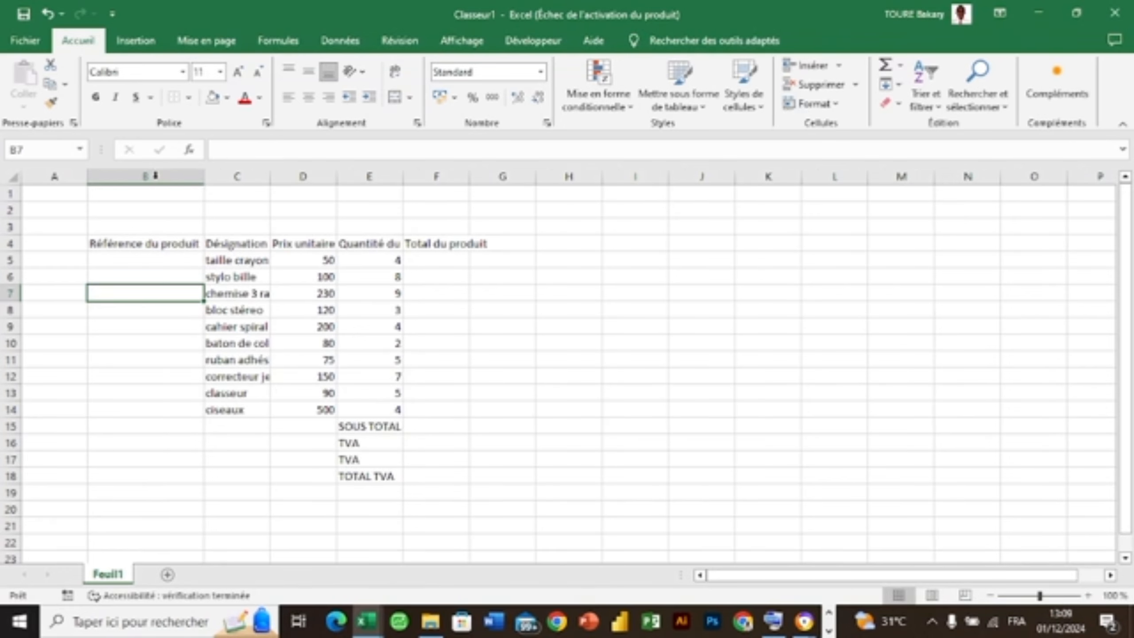
Step: Undo column B's autofit, try widening the column manually to its "Référence du produit" header, and undo that widening
click(192, 244)
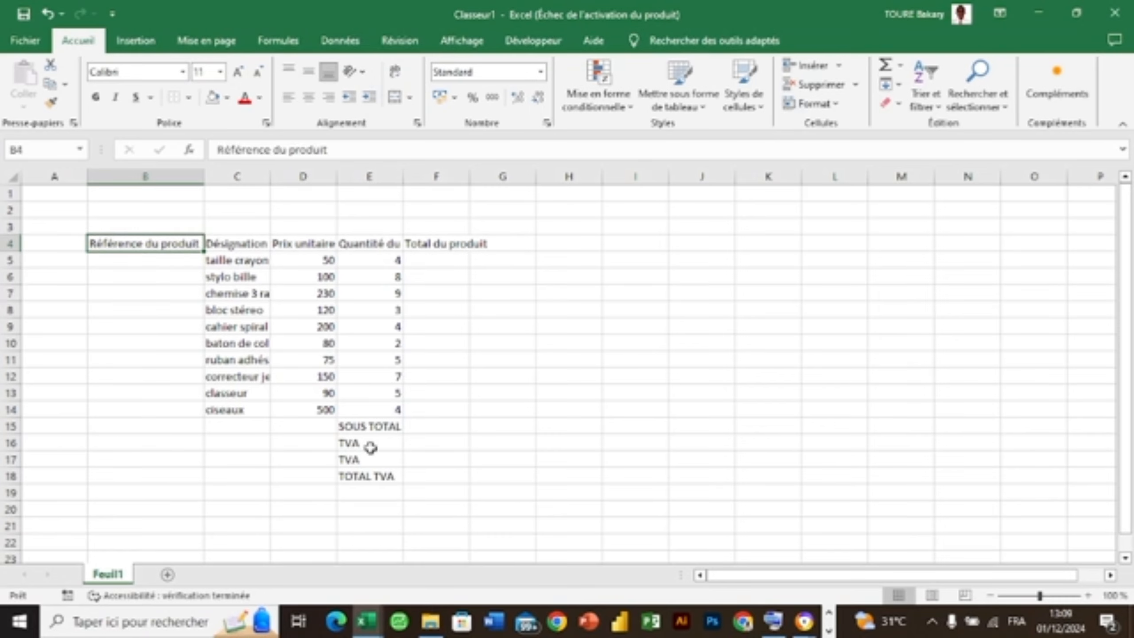
key(ctrl+z)
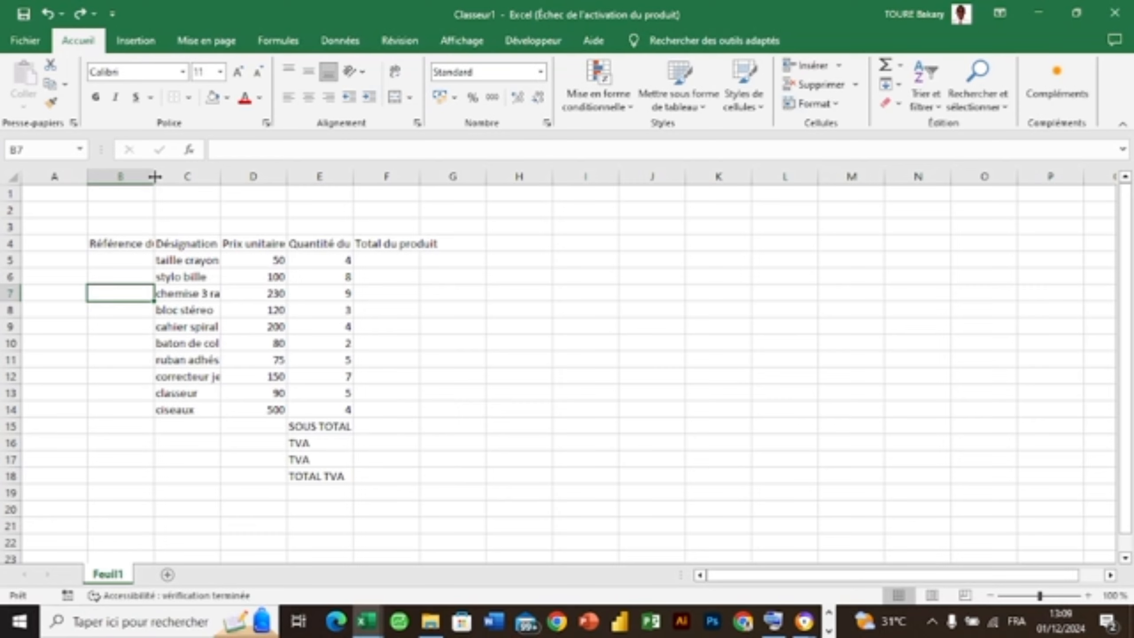
drag(154, 177, 202, 178)
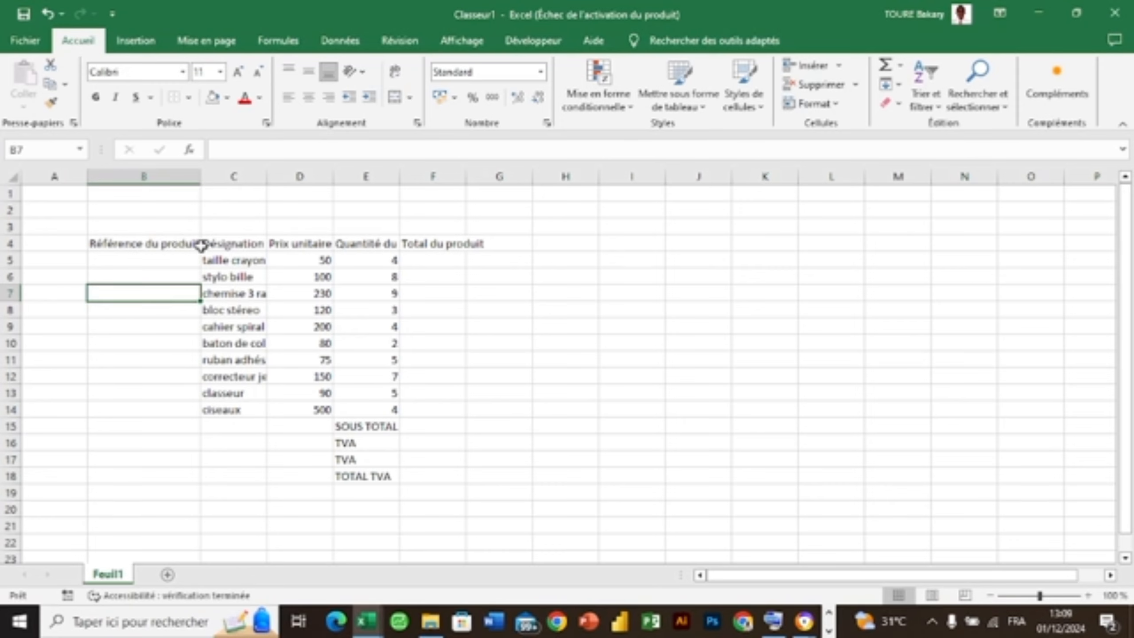
key(ctrl+z)
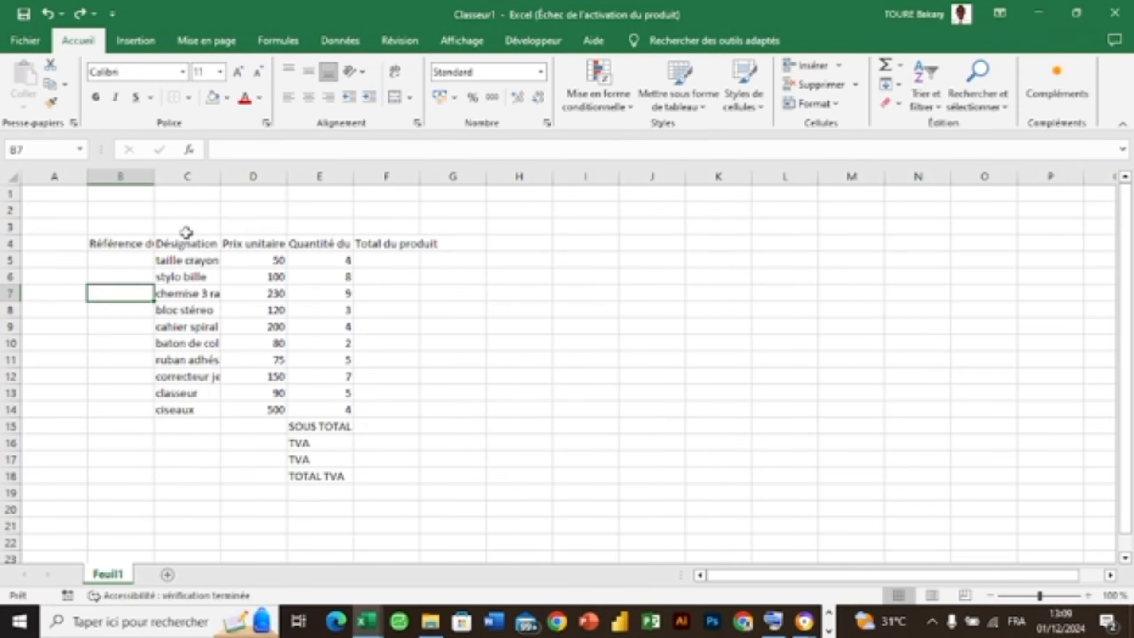
Step: Autofit columns B through F so each column matches its longest entry, including the row 4 headers
double_click(155, 179)
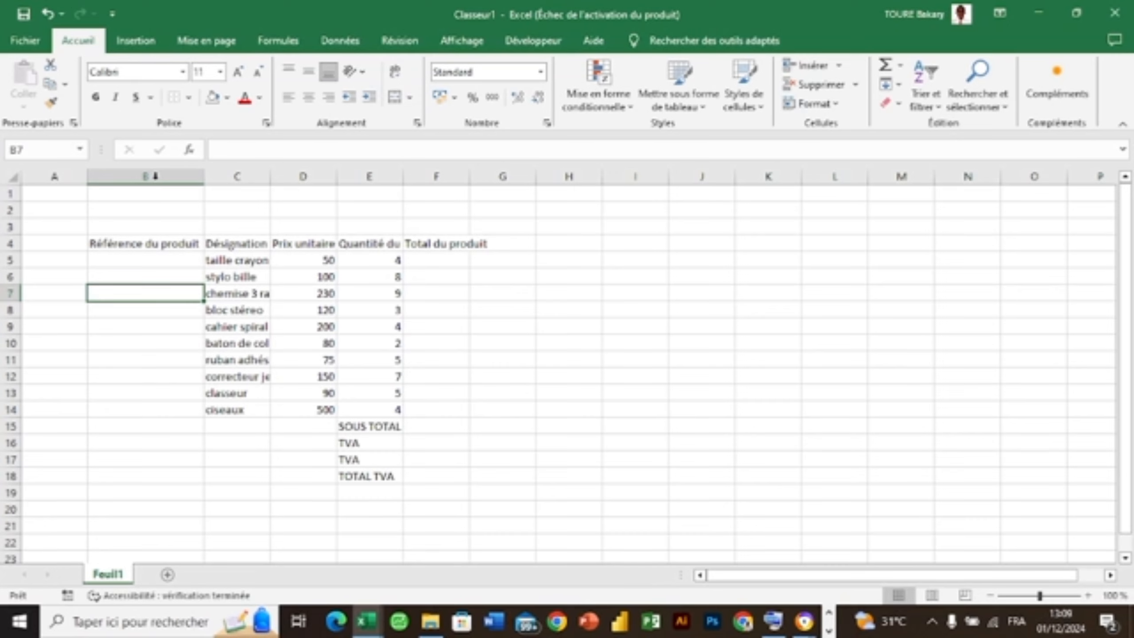
drag(271, 176, 270, 175)
double_click(271, 176)
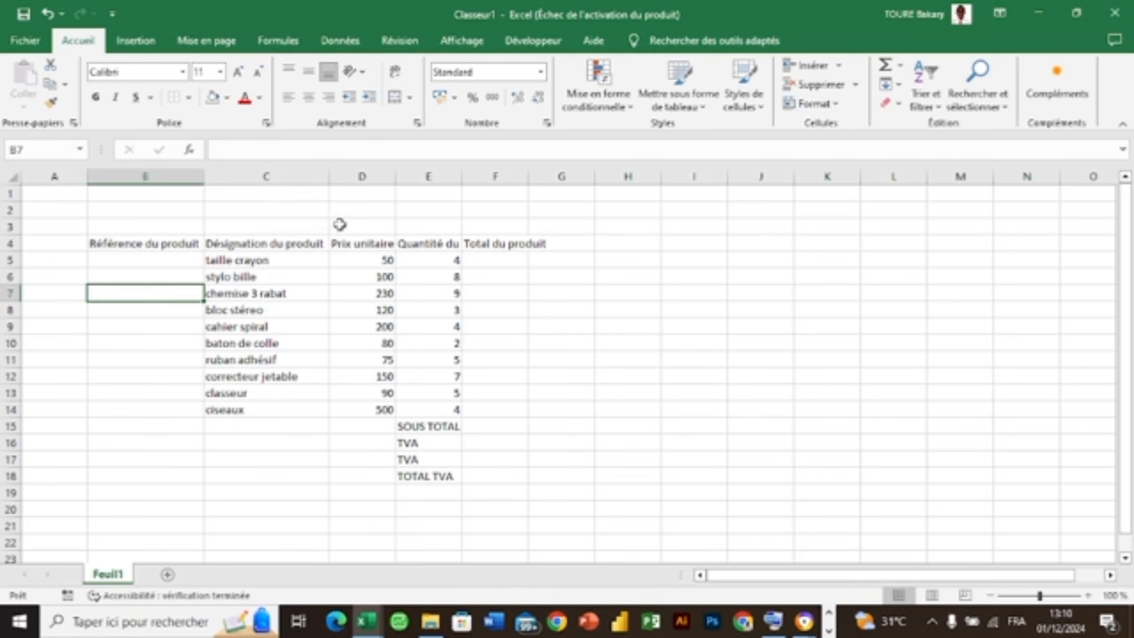
double_click(397, 174)
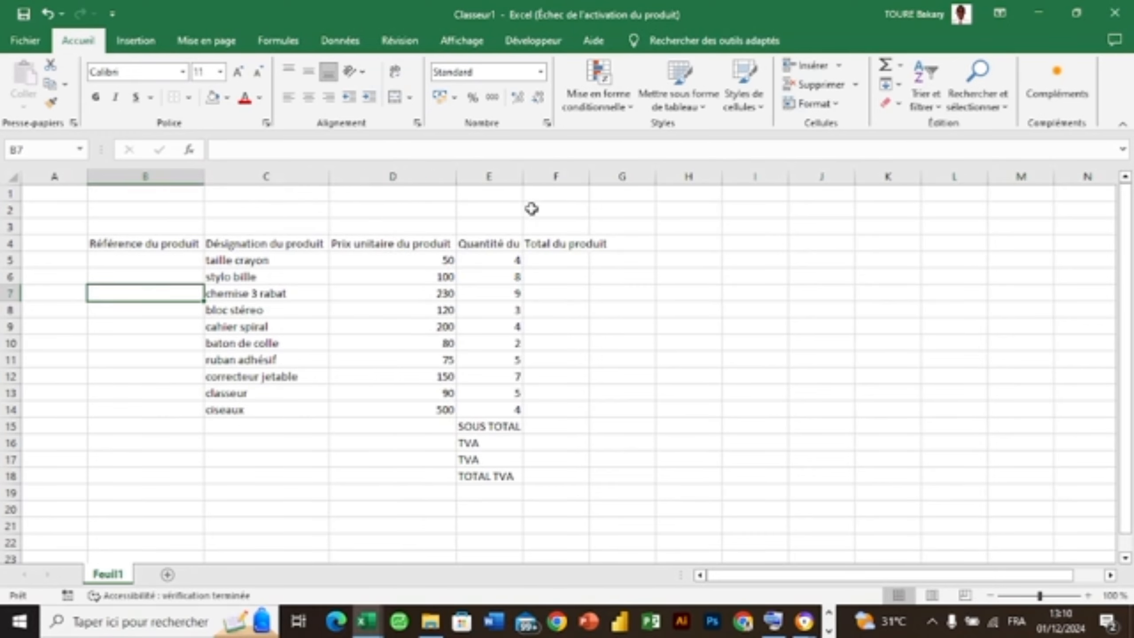
double_click(525, 176)
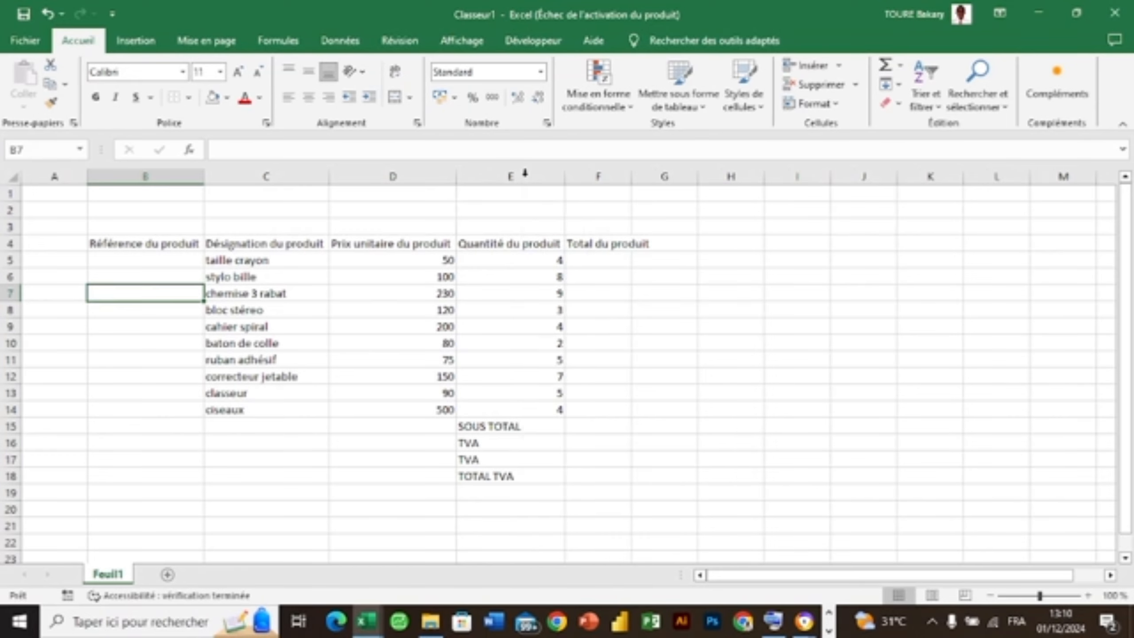
double_click(631, 177)
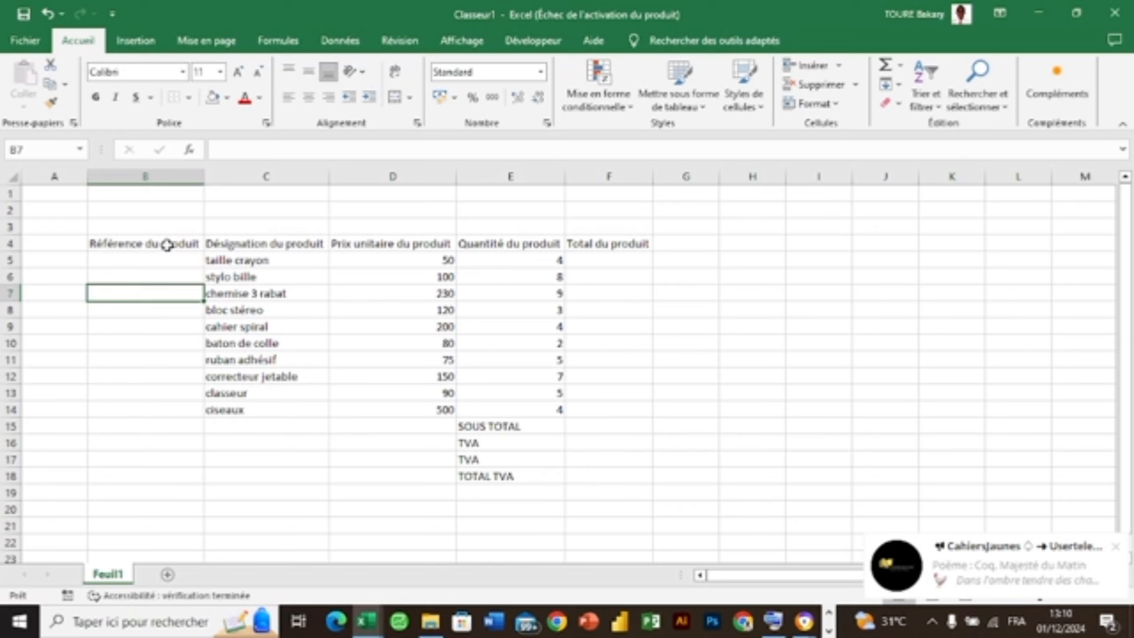
Step: Try automatic text wrapping on the "Référence du produit" header in B4 at its autofitted width
click(167, 245)
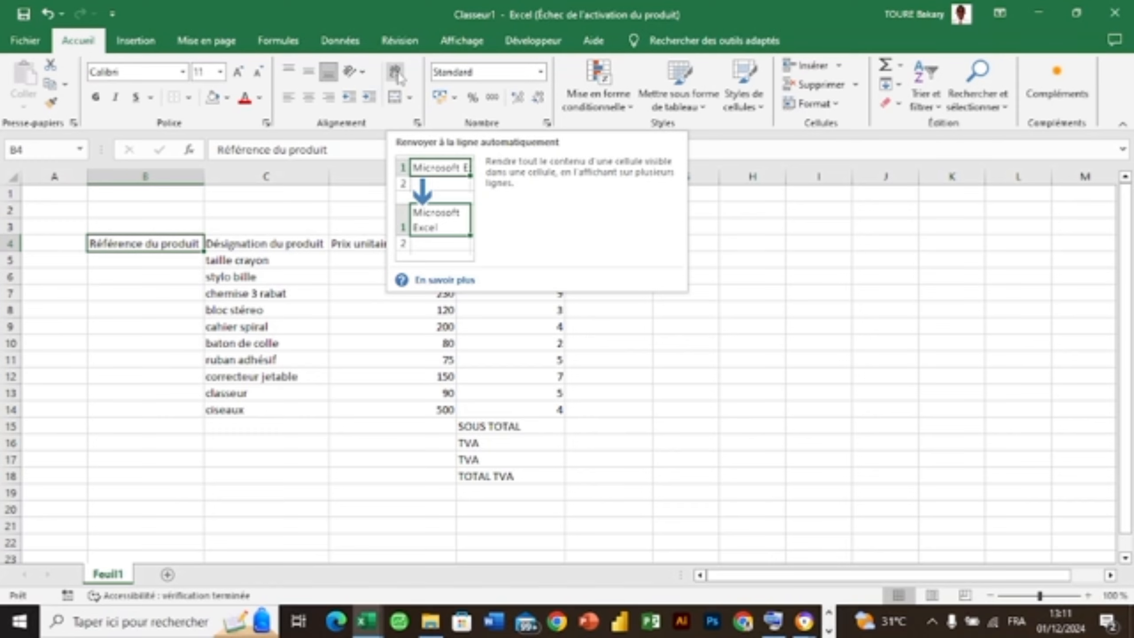
click(395, 72)
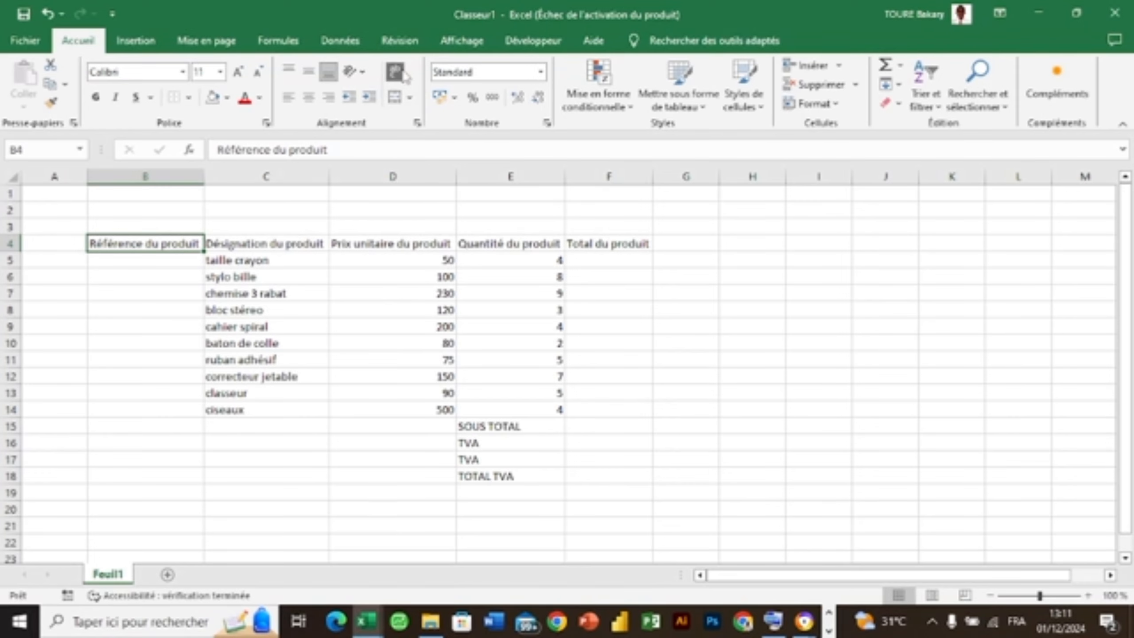
click(399, 74)
Step: Undo the wrapping of B4 and the autofit of columns B through F
key(ctrl+z)
key(ctrl+z)
key(ctrl+z)
key(ctrl+z)
key(ctrl+z)
key(ctrl+z)
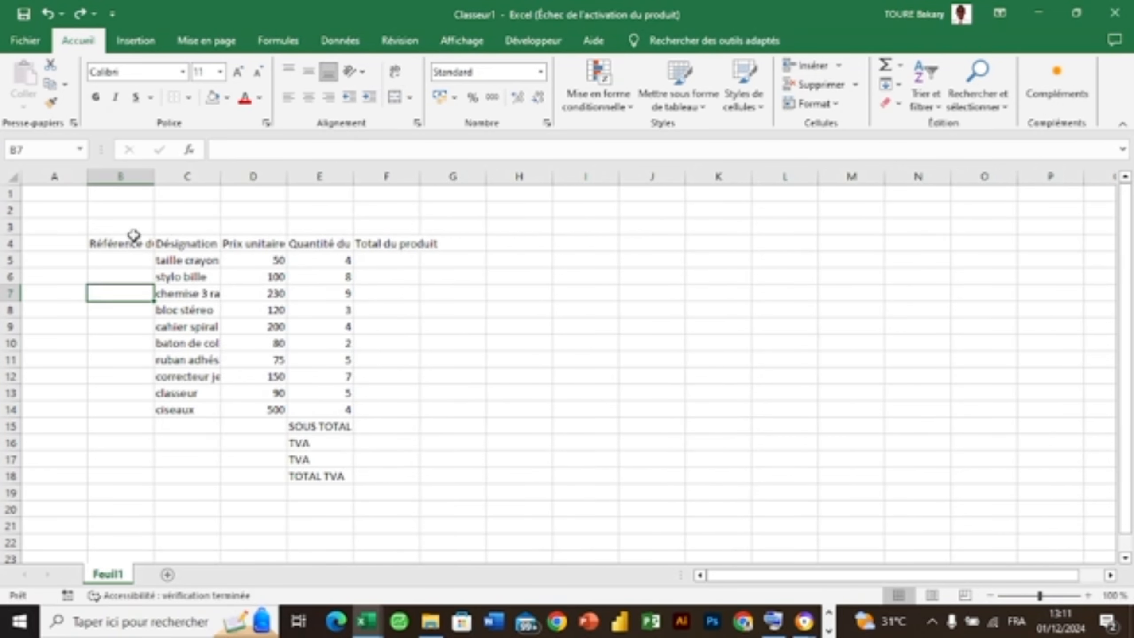
Step: Apply automatic text wrapping to each header in row 4, from "Référence du produit" in B4 to "Total du produit" in F4
click(104, 243)
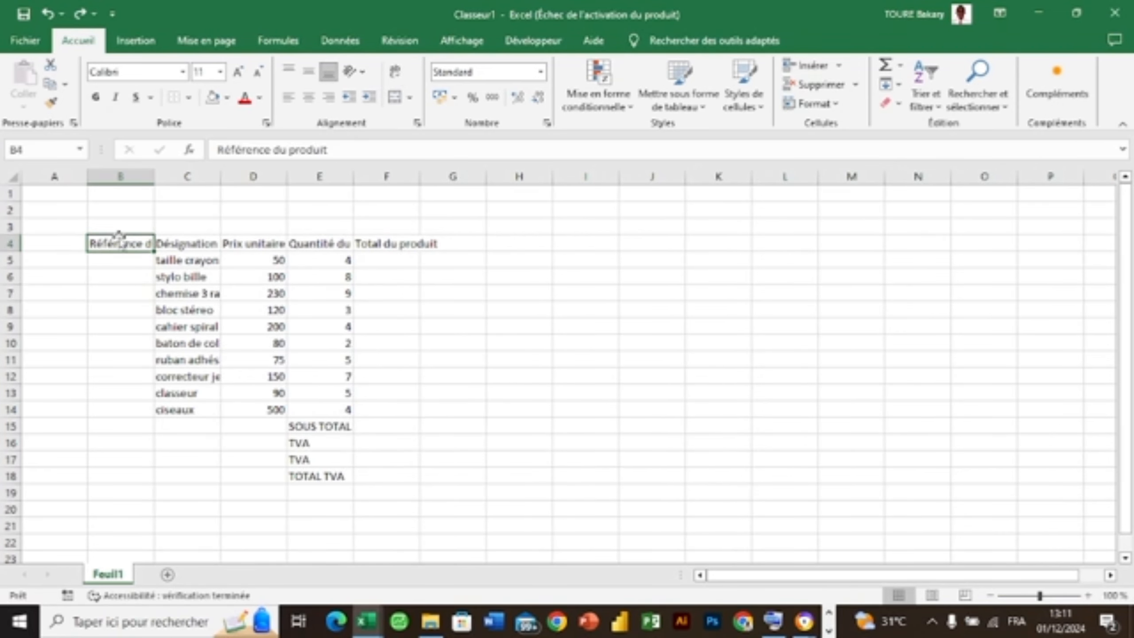
click(395, 76)
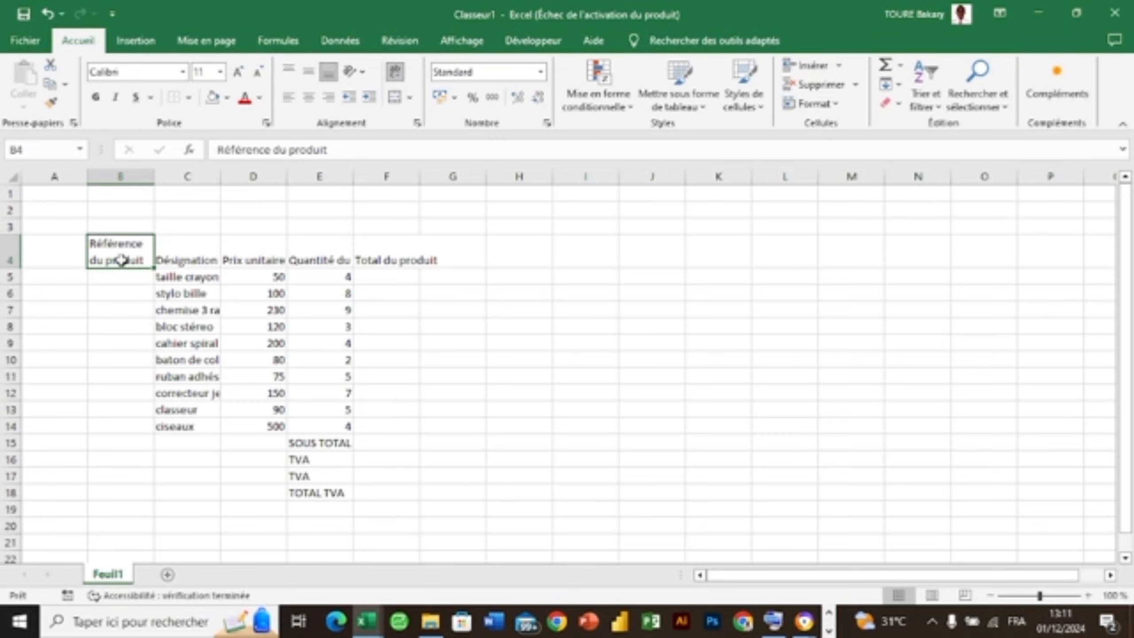
click(167, 252)
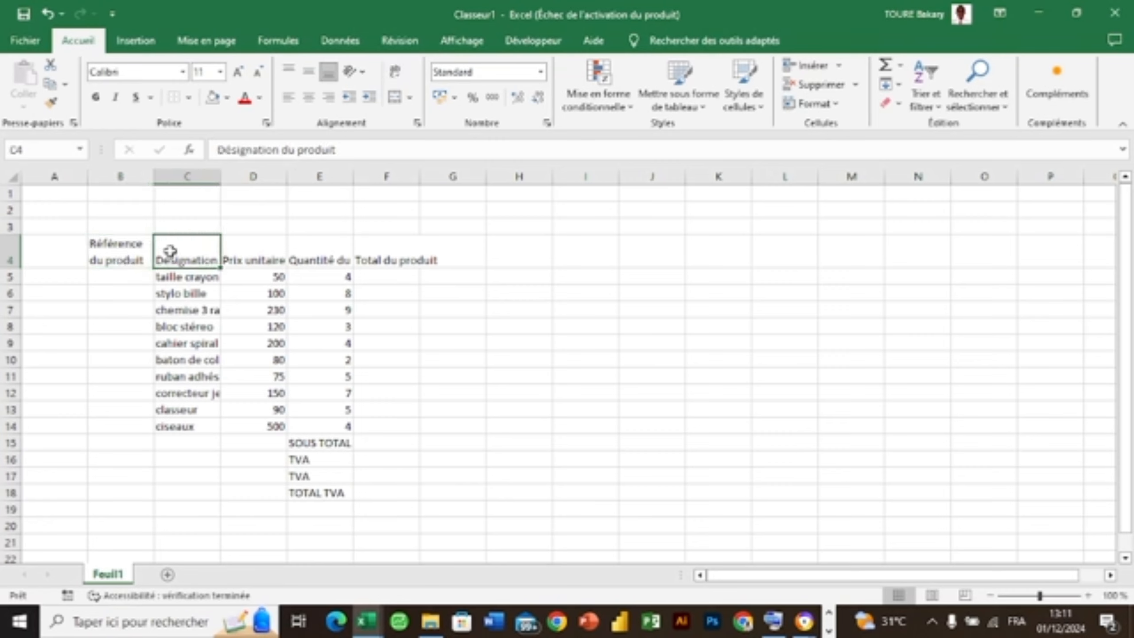
click(399, 76)
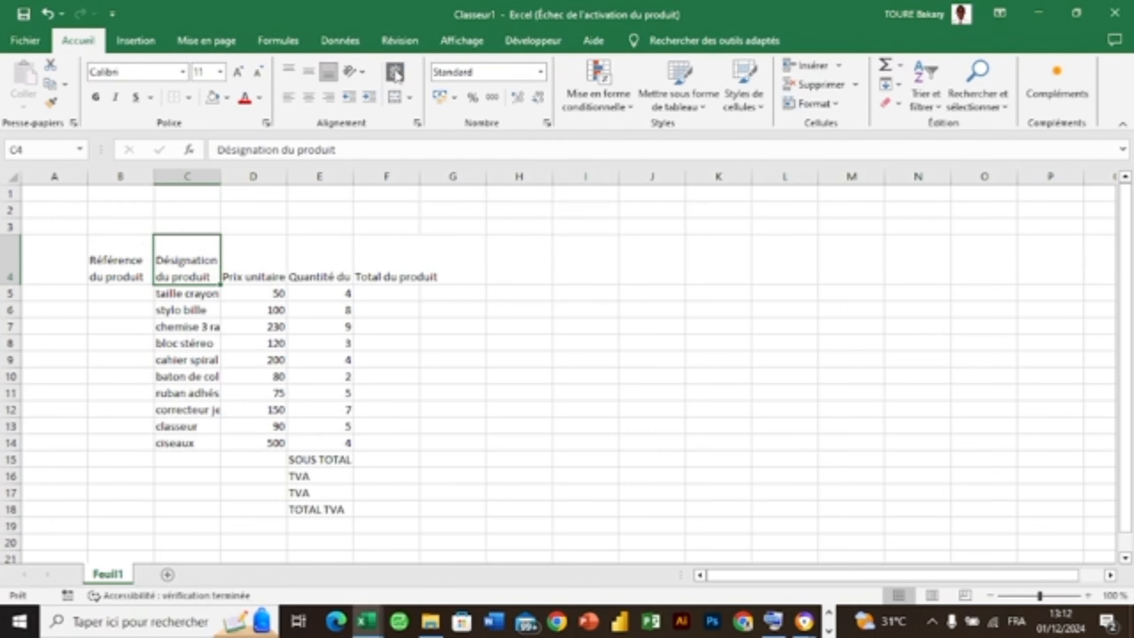
click(258, 268)
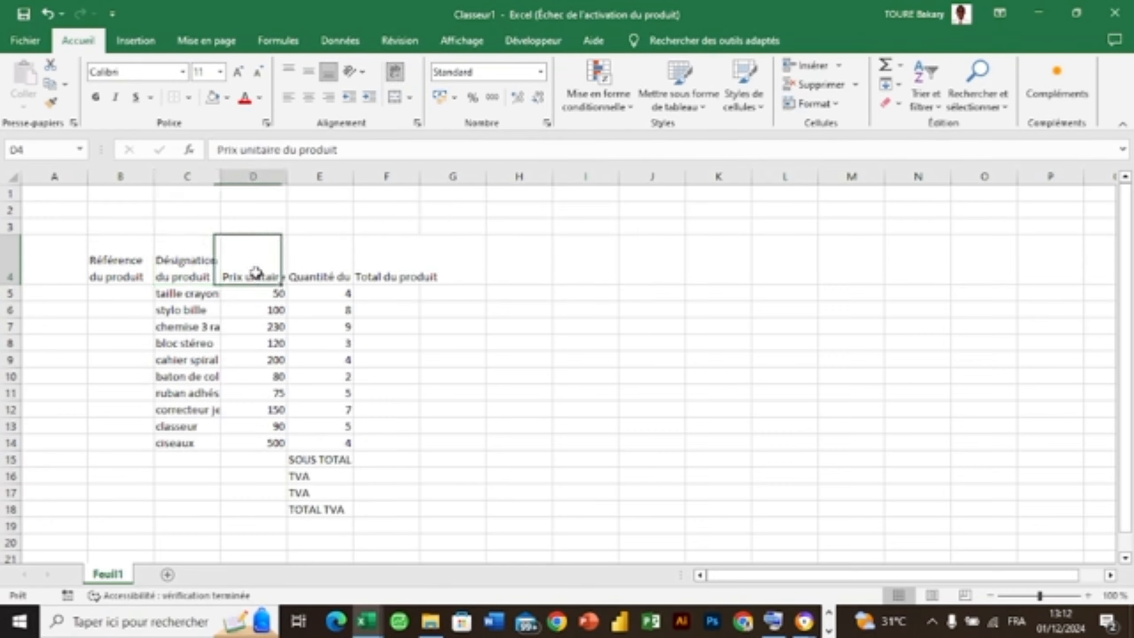
click(403, 79)
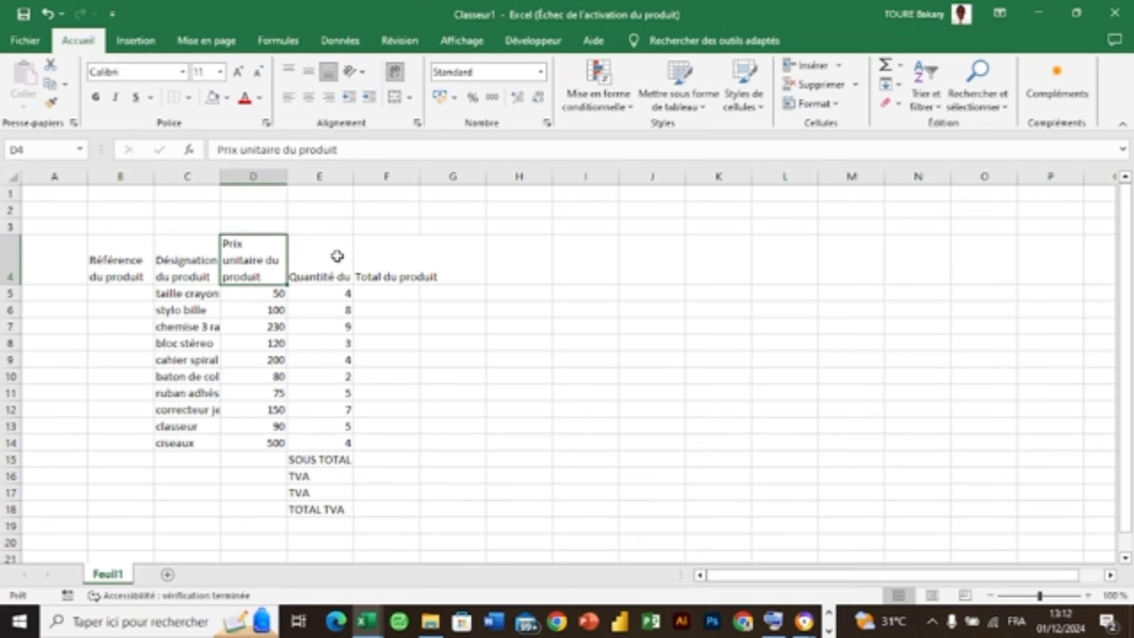
click(338, 256)
click(396, 73)
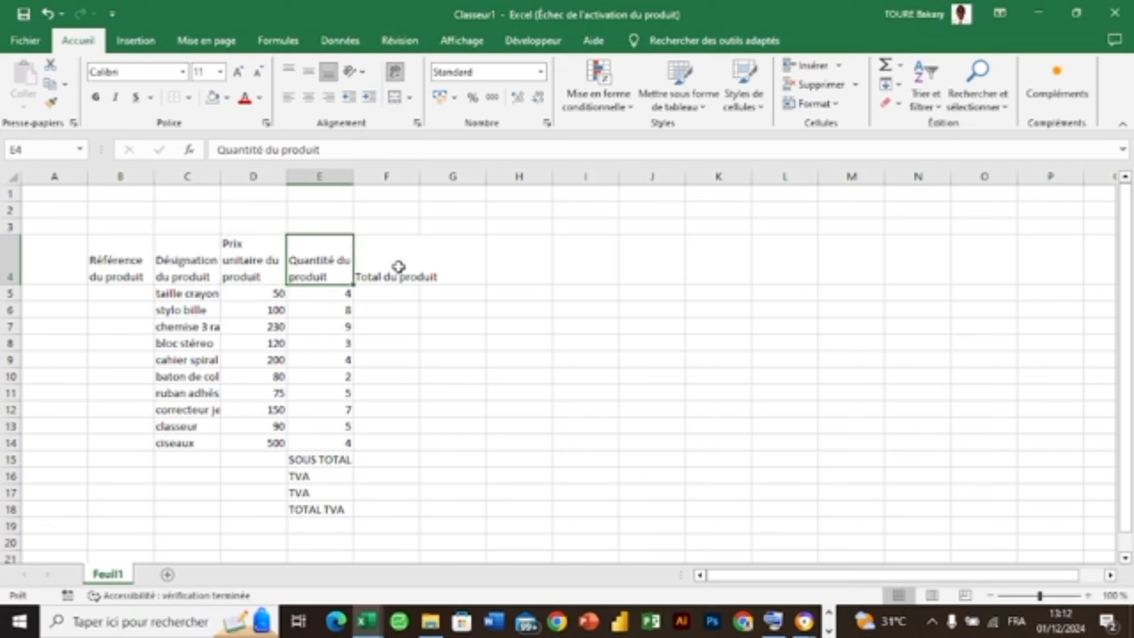
click(397, 286)
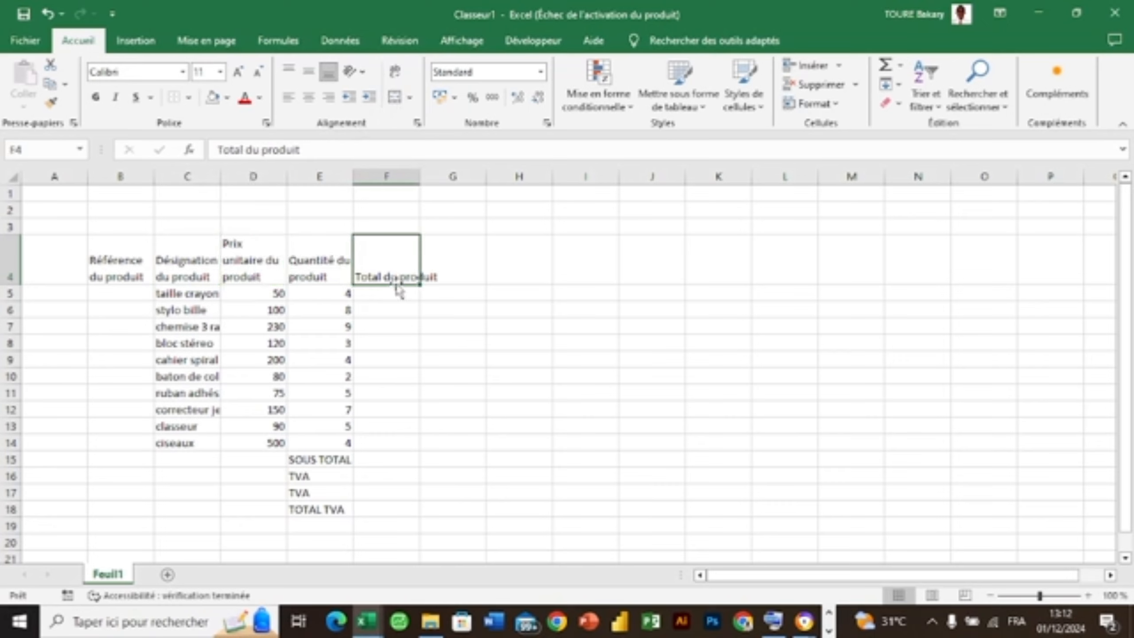
click(391, 74)
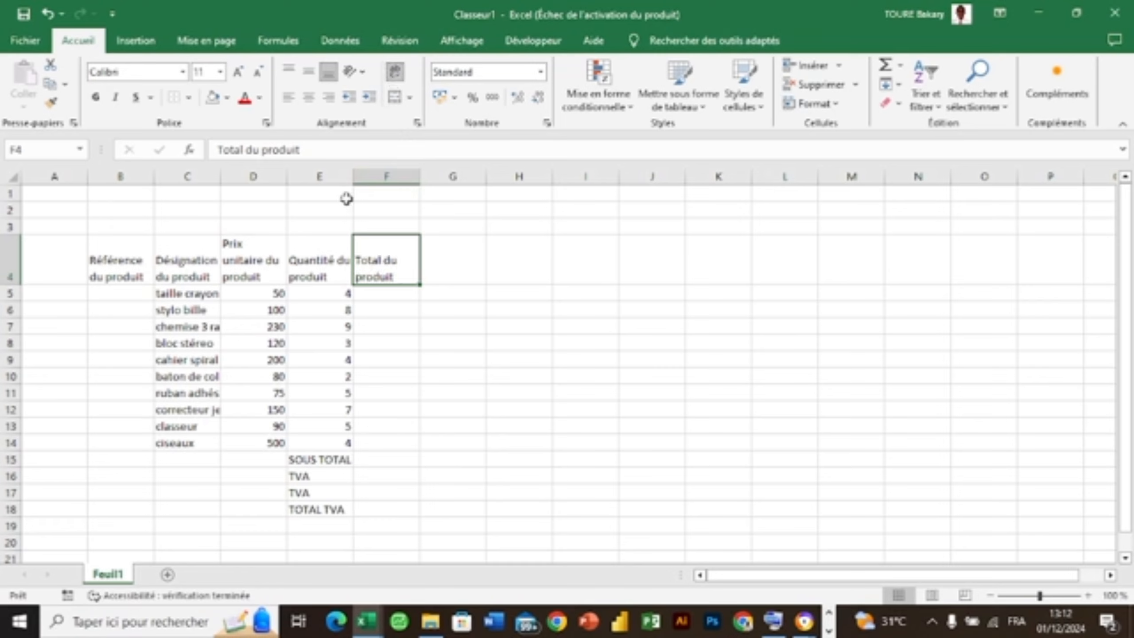
Step: Widen columns E and D slightly so "Prix unitaire du produit" wraps onto two lines
drag(355, 180, 356, 180)
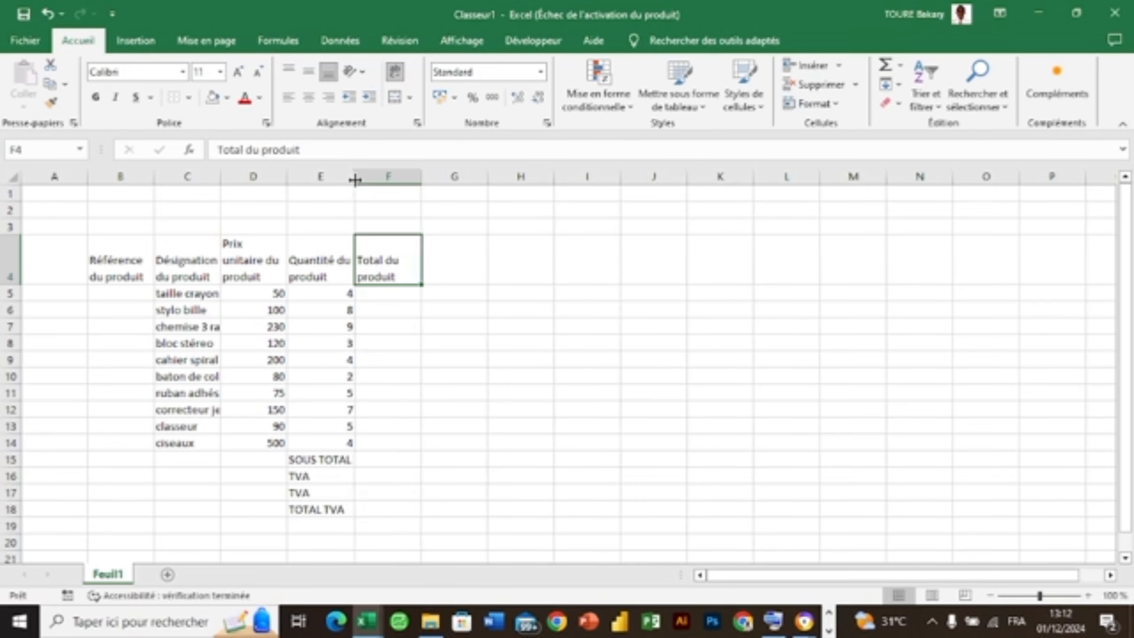
drag(286, 178, 295, 179)
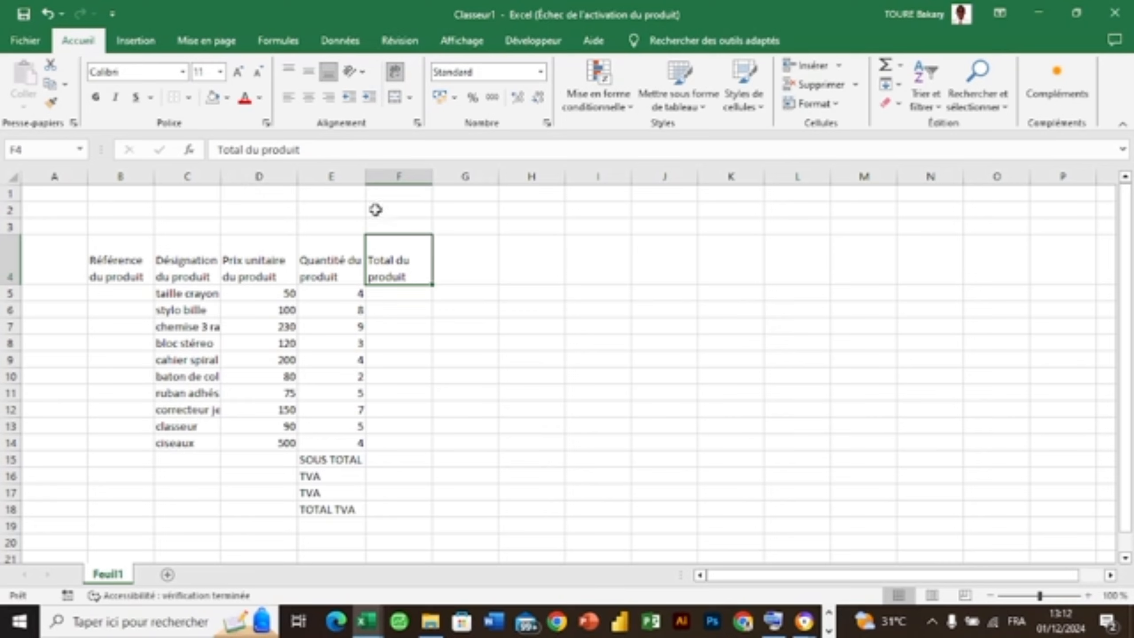
click(465, 307)
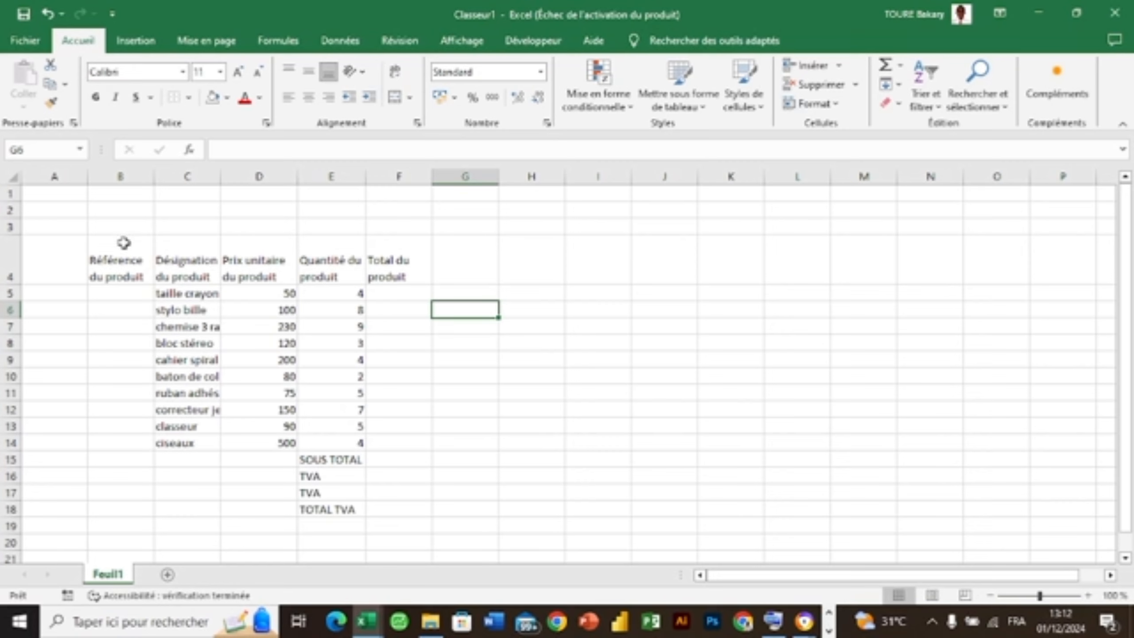
Step: Apply all borders to the product table B4:F14 and to the totals block E14:F18
drag(124, 243, 401, 437)
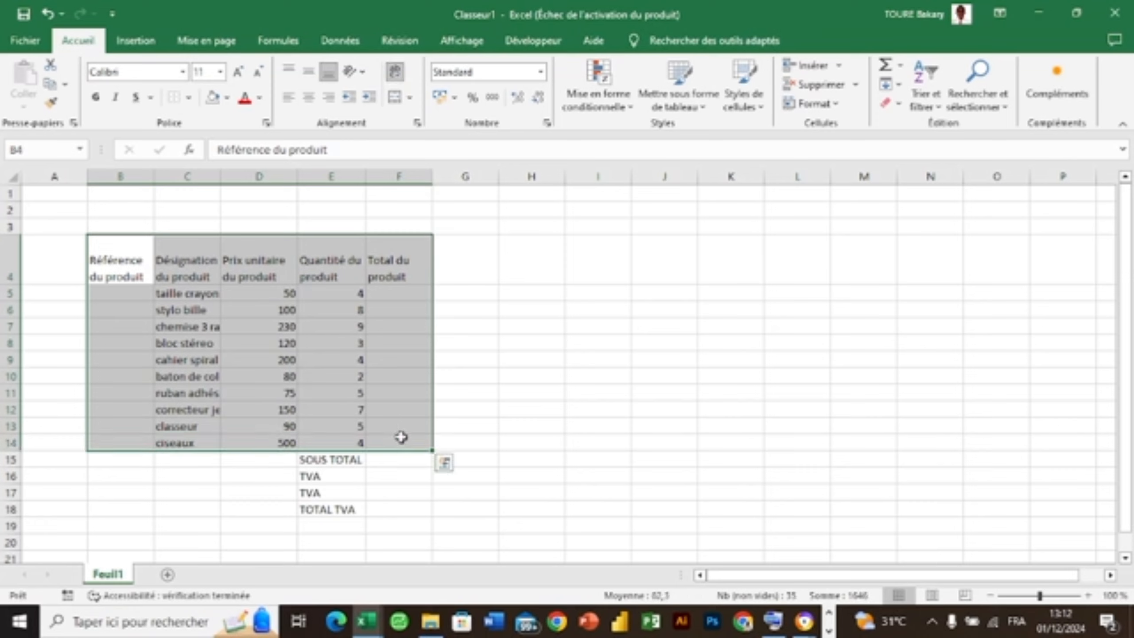
click(190, 99)
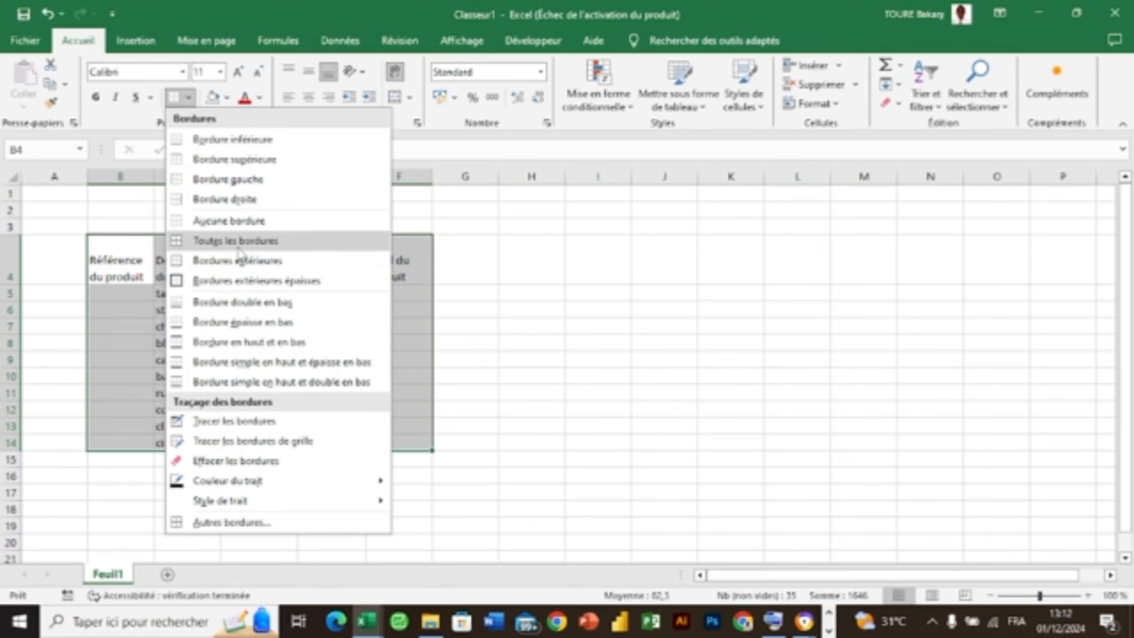
click(237, 241)
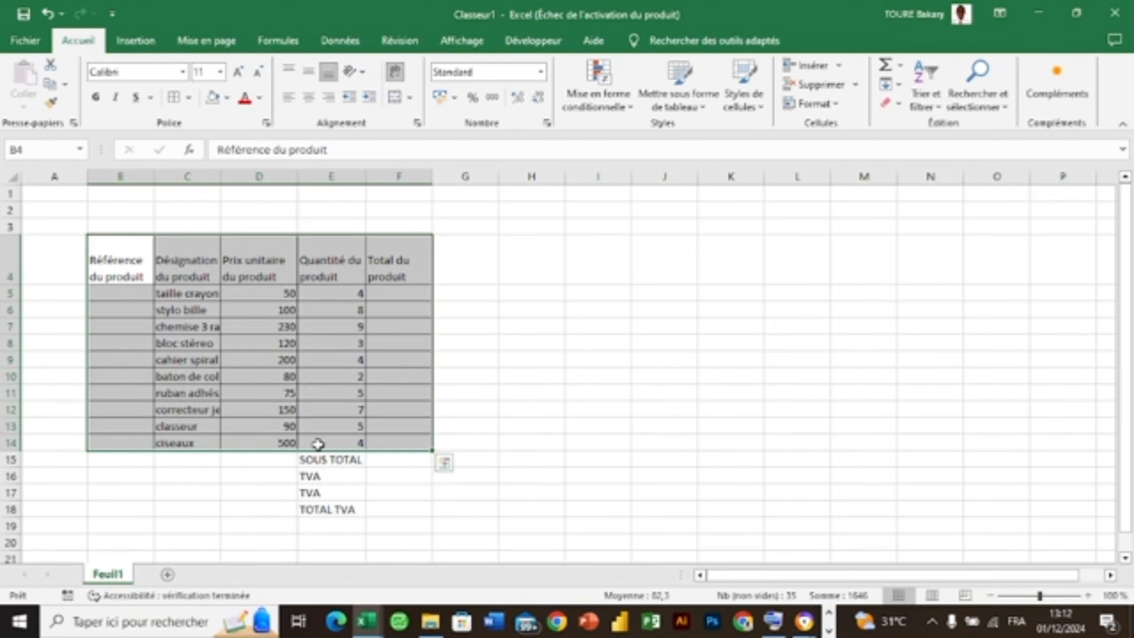
drag(318, 443, 402, 506)
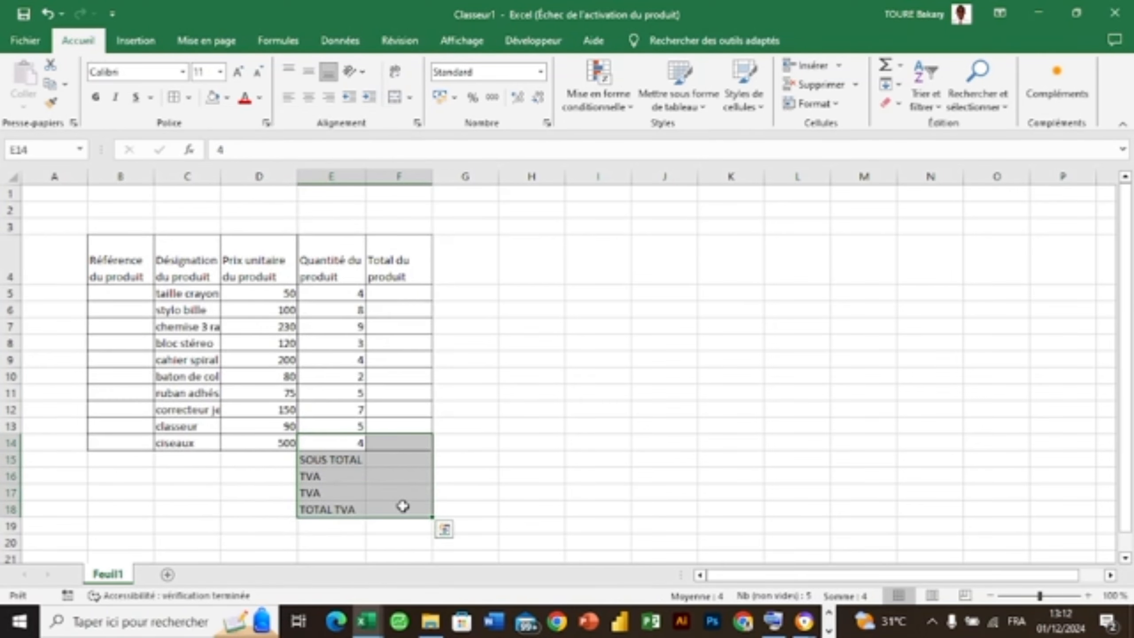
click(189, 98)
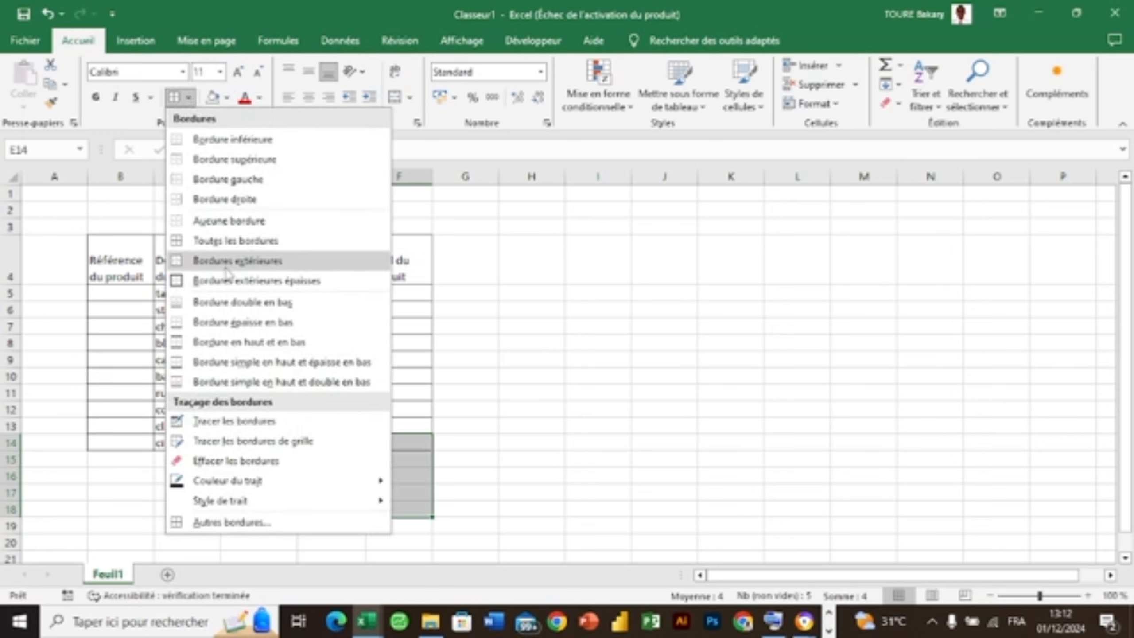
click(228, 241)
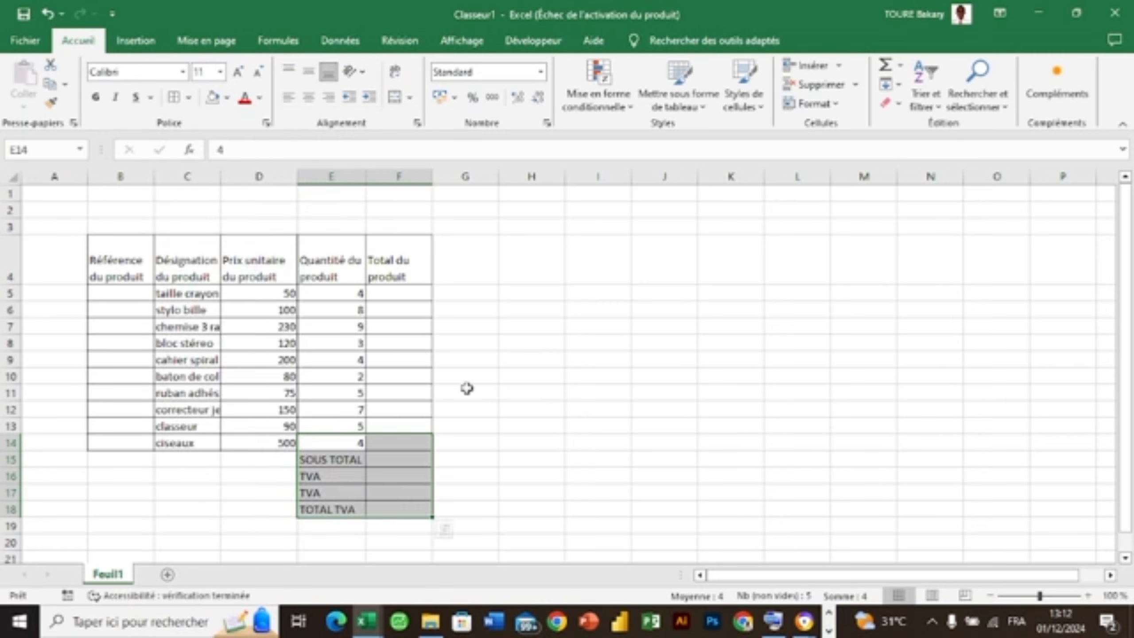
click(537, 428)
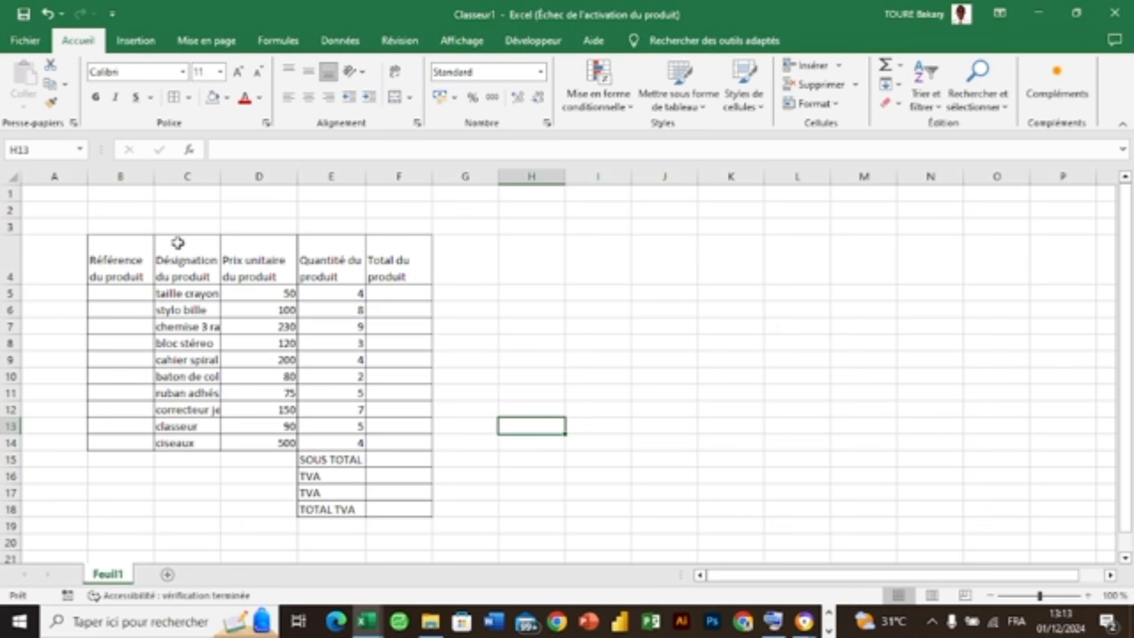
Step: Apply a medium-thick solid line to the four outer edges of the product table B4:F14
drag(115, 246, 413, 436)
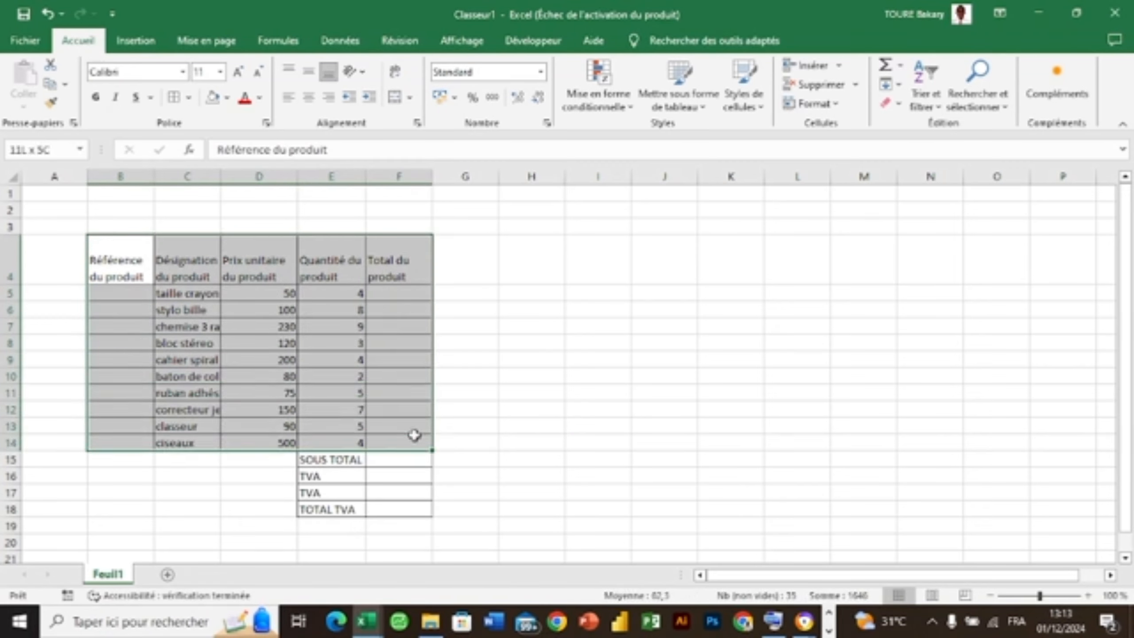
click(417, 125)
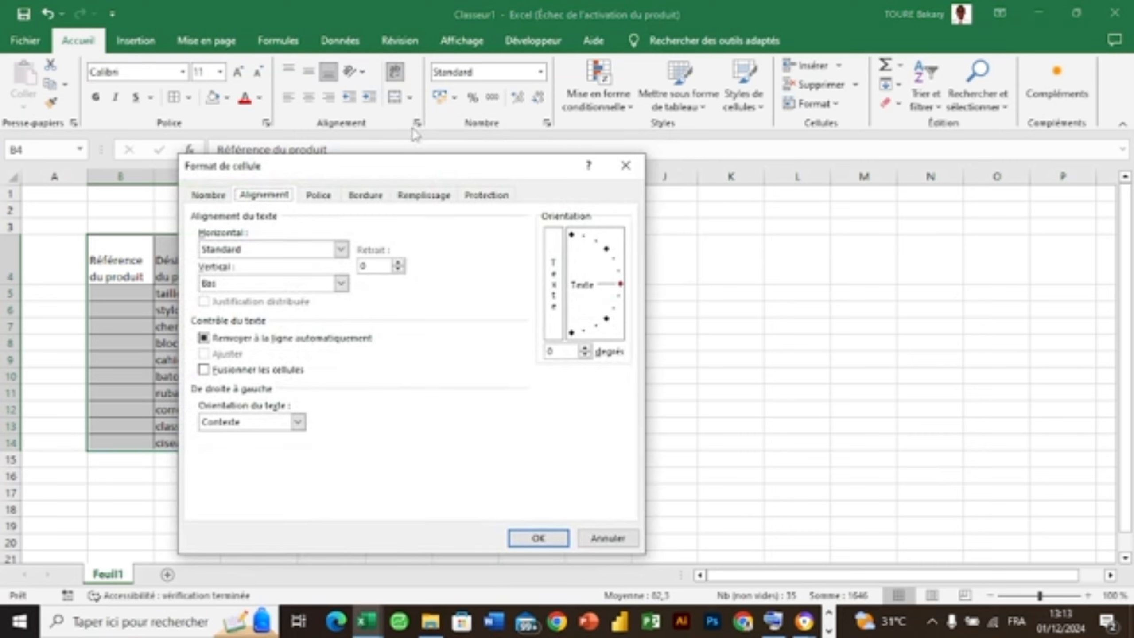
click(365, 196)
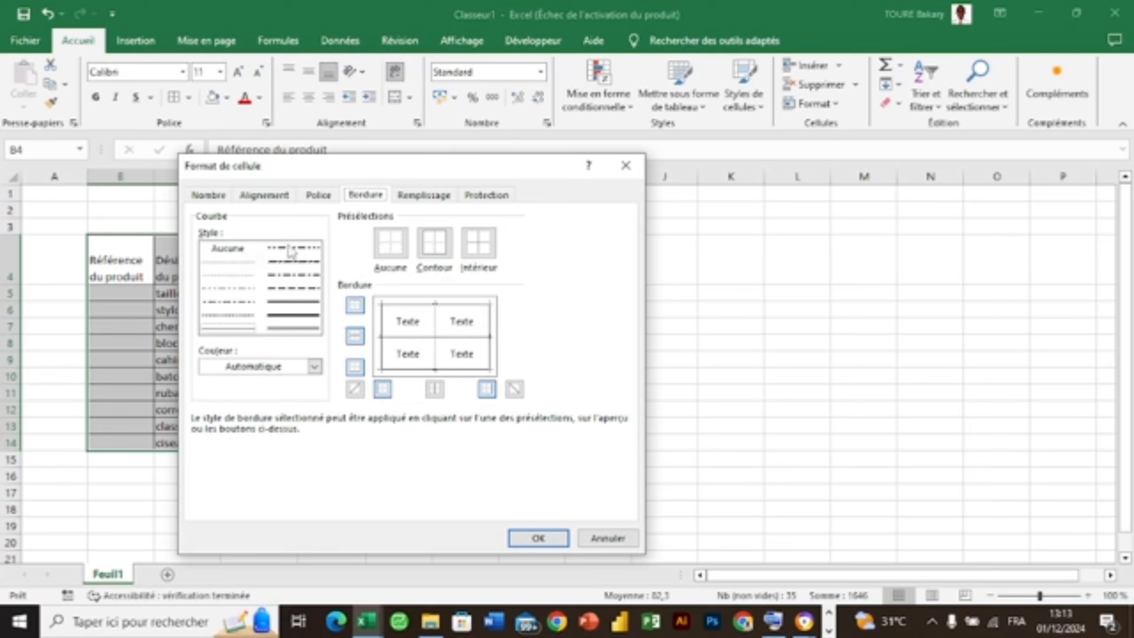
click(288, 317)
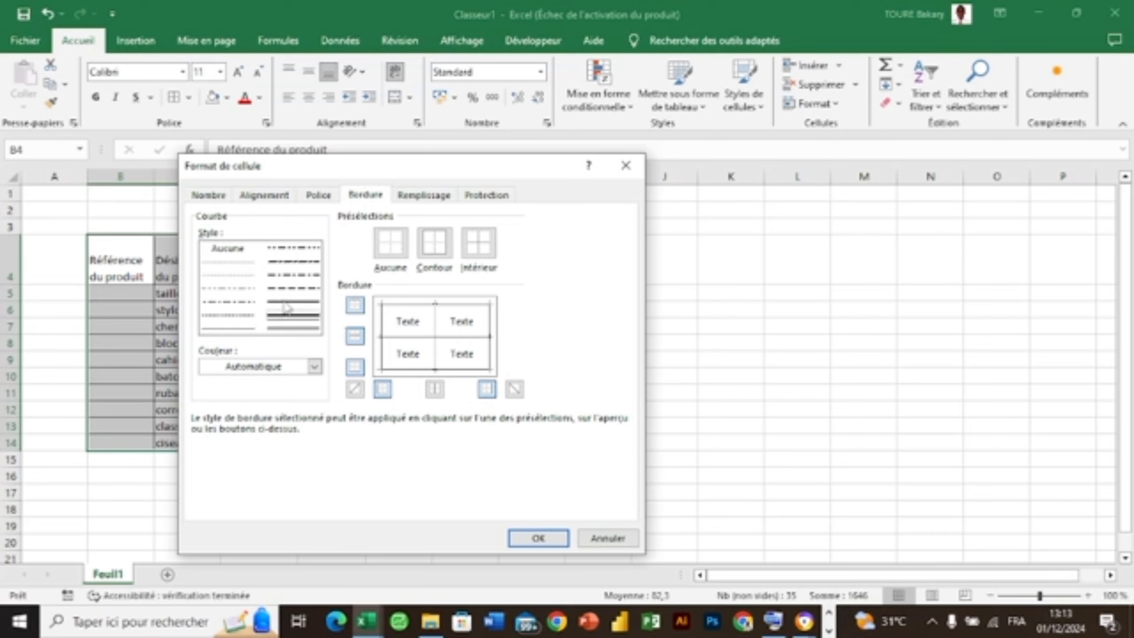
click(285, 303)
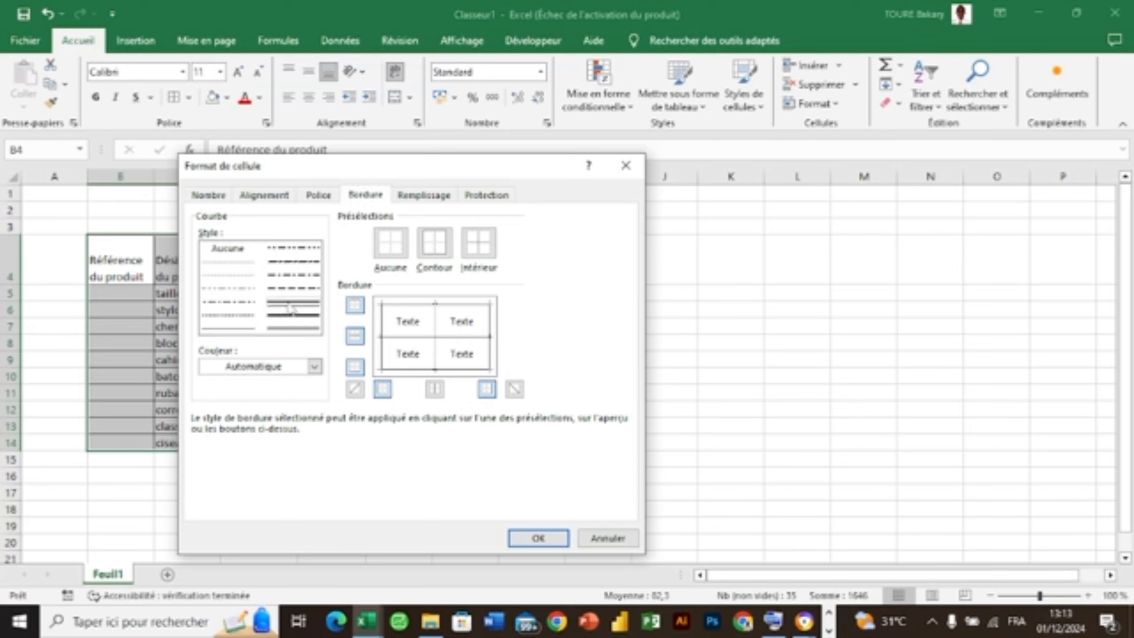
click(385, 340)
click(437, 314)
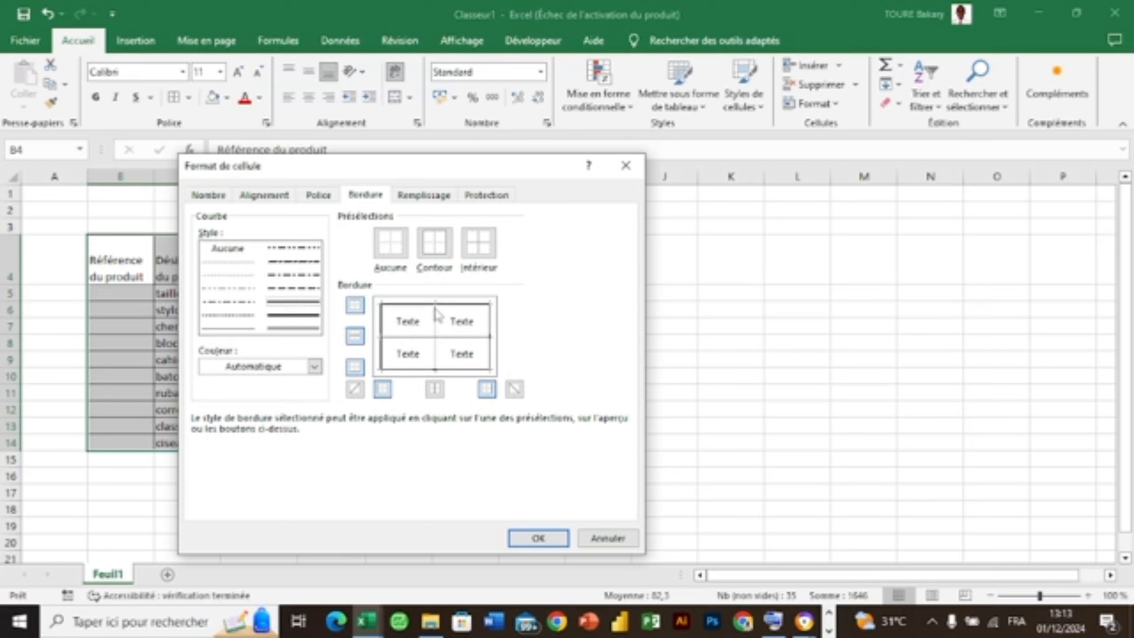
click(489, 335)
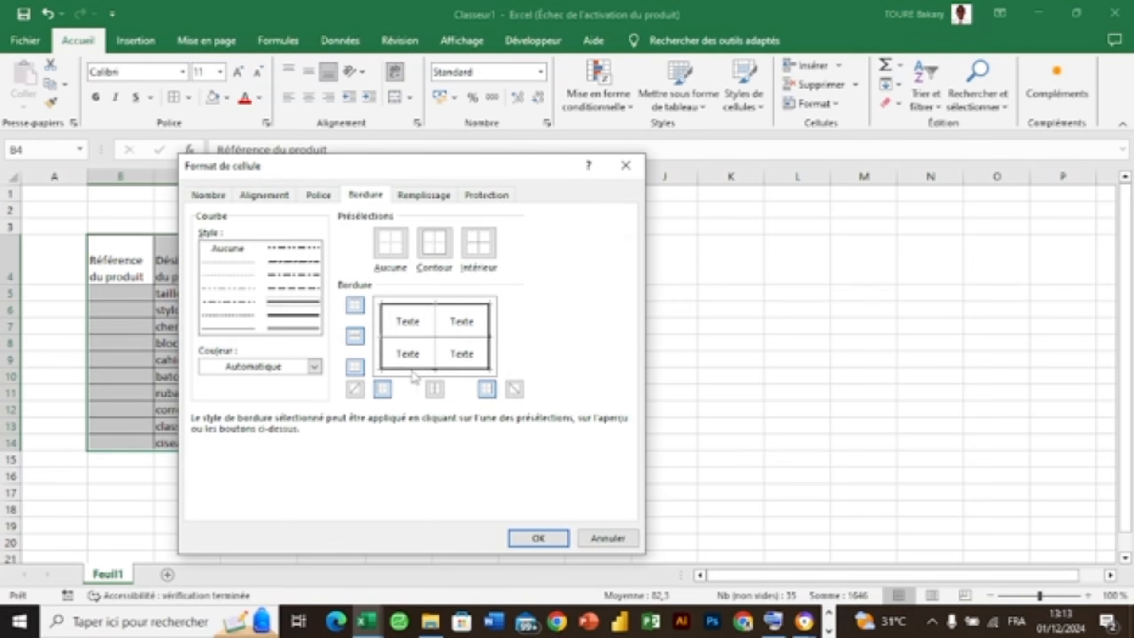
click(538, 538)
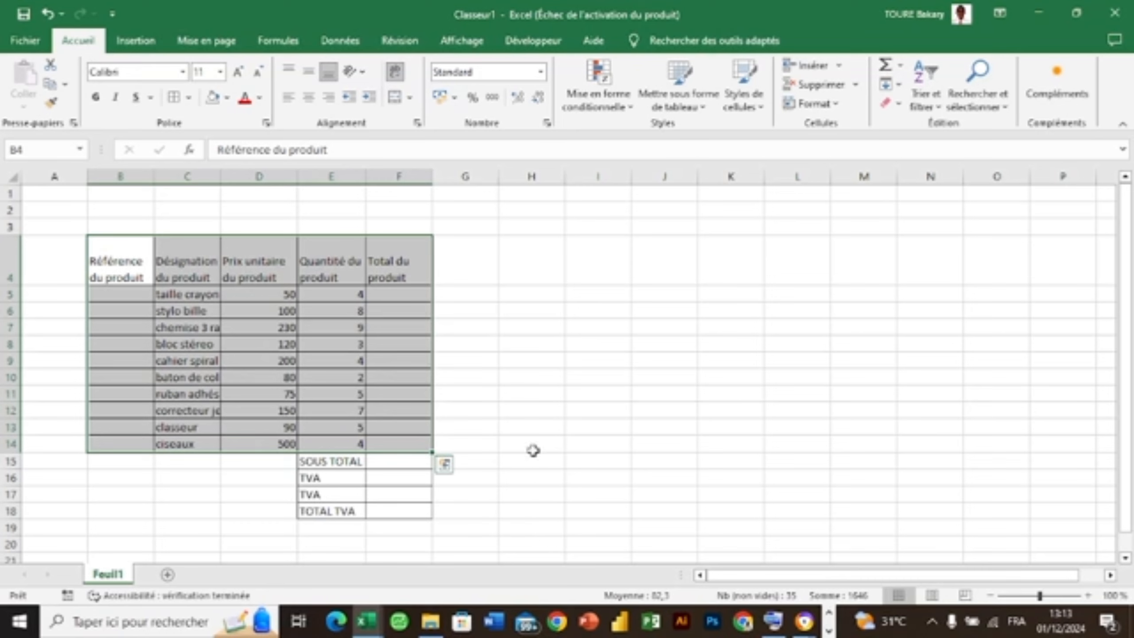
click(533, 430)
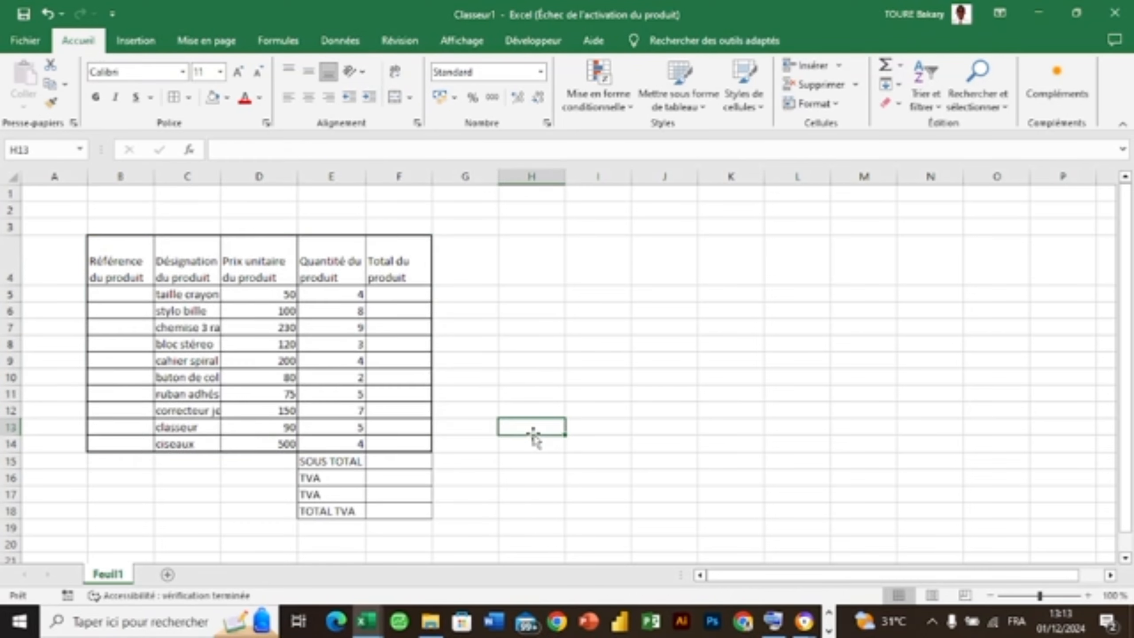
Step: Apply the medium-thick solid line to the left, bottom and right edges of totals block E15:F18 and remove its top border
drag(332, 461, 385, 510)
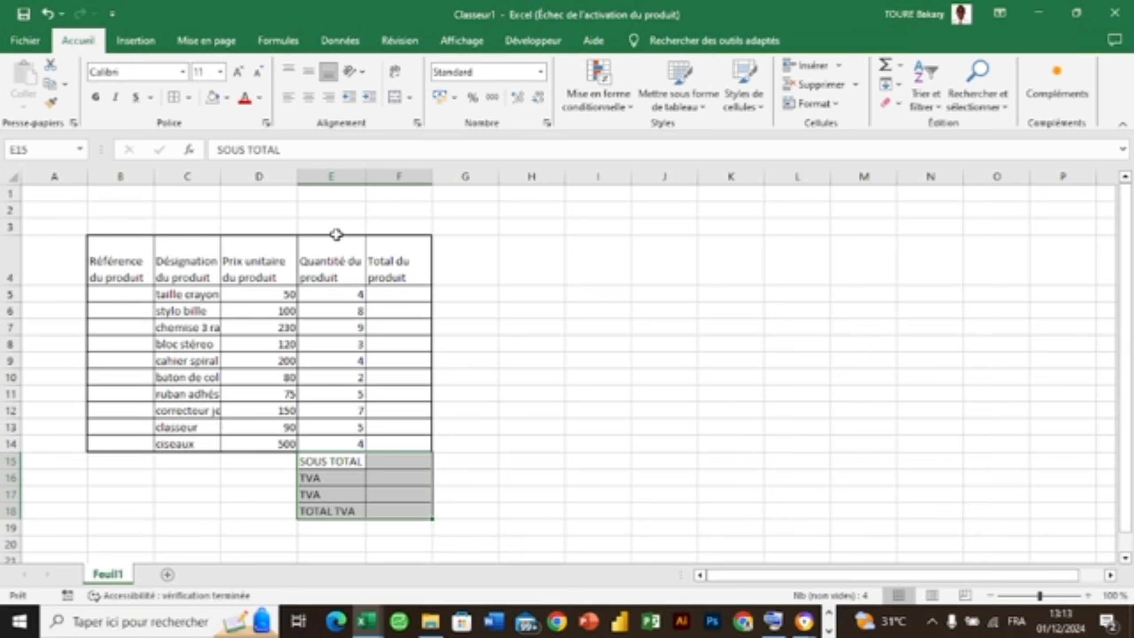
click(417, 123)
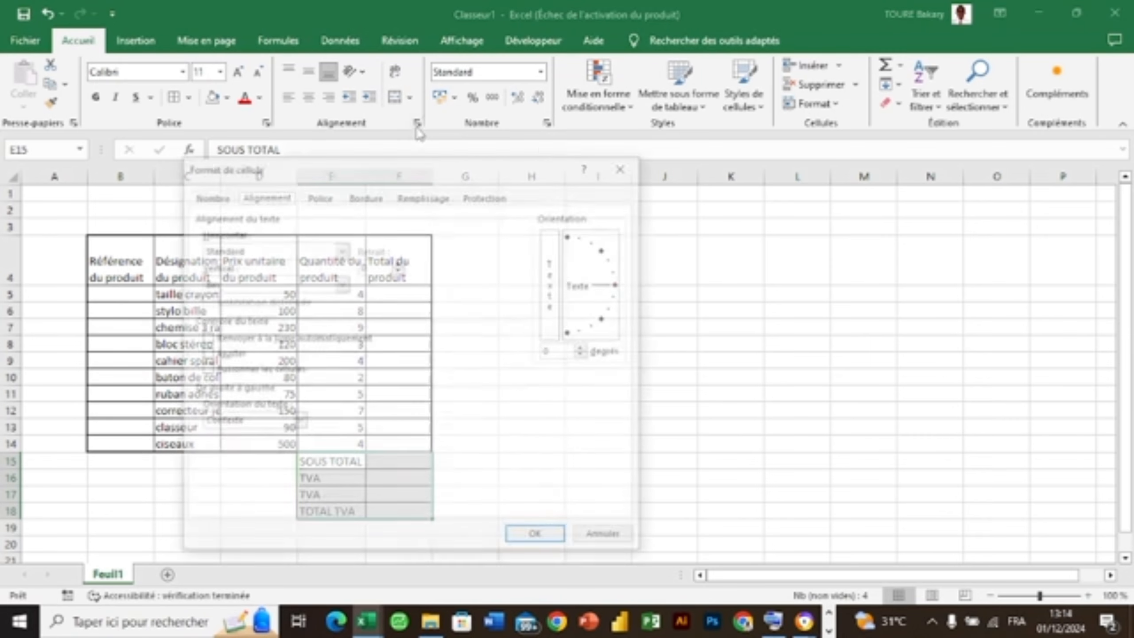
click(374, 195)
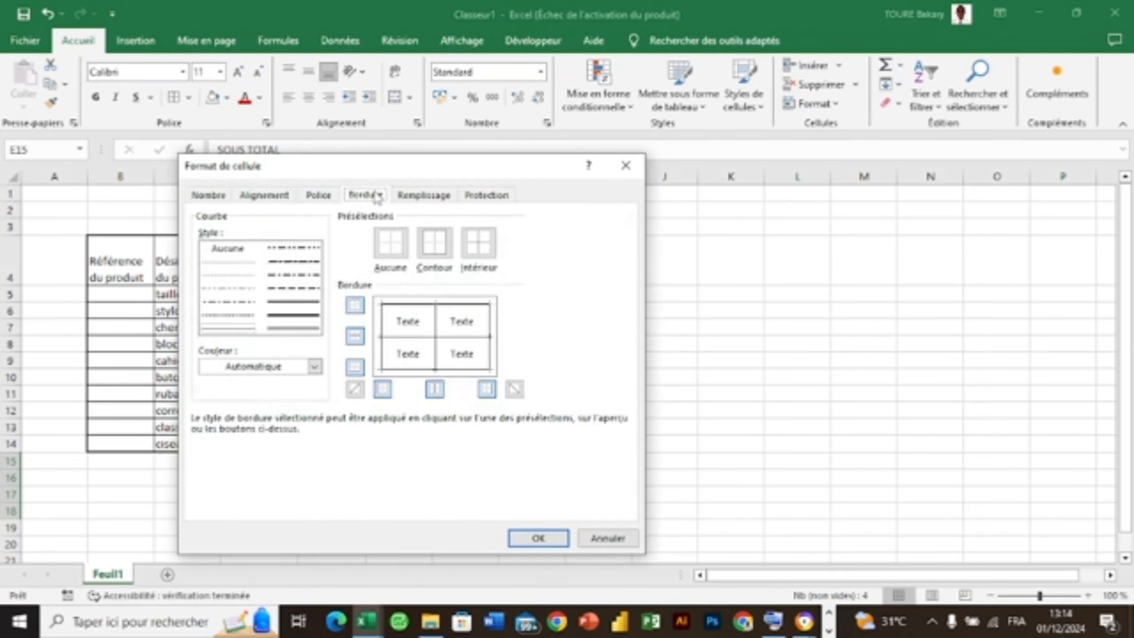
click(385, 344)
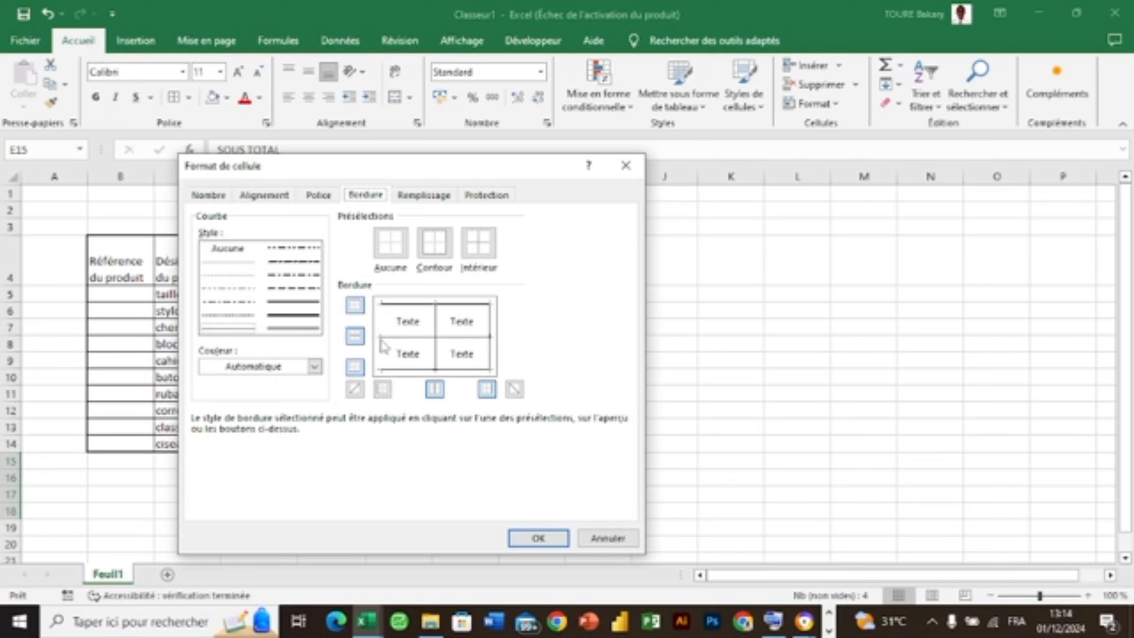
click(381, 346)
click(315, 304)
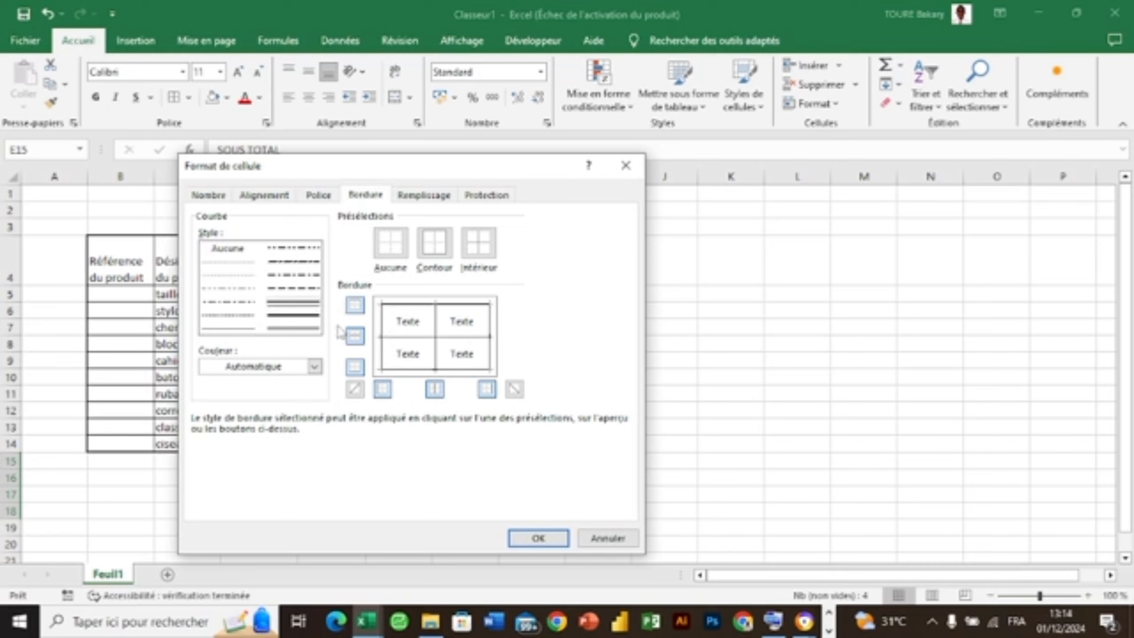
click(385, 353)
click(410, 369)
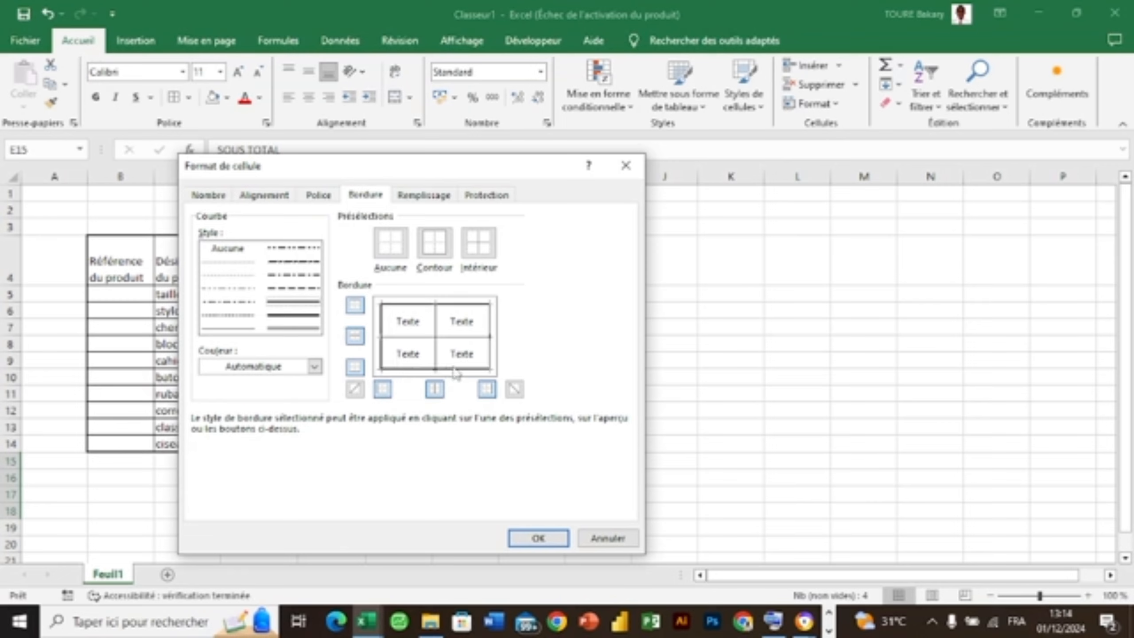
click(489, 354)
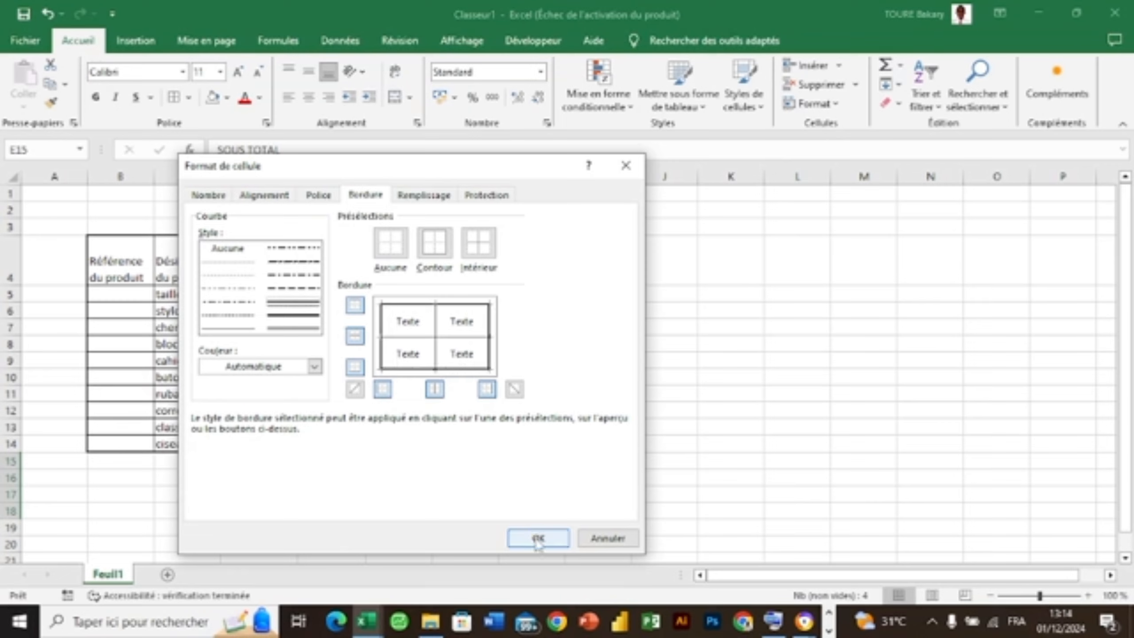
click(457, 306)
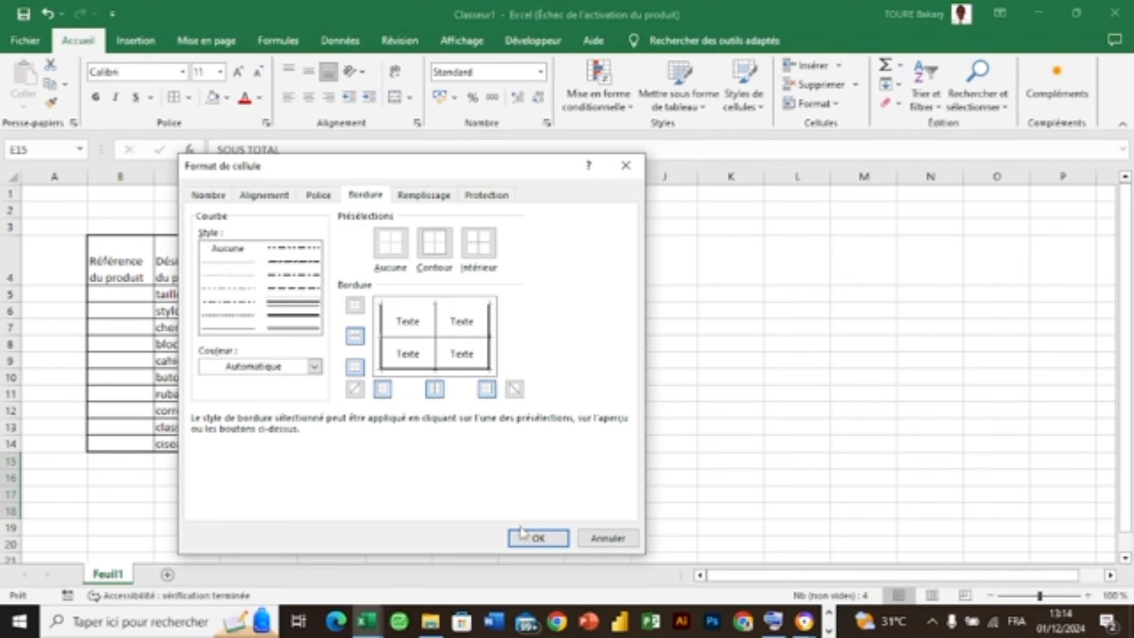
click(531, 537)
click(574, 405)
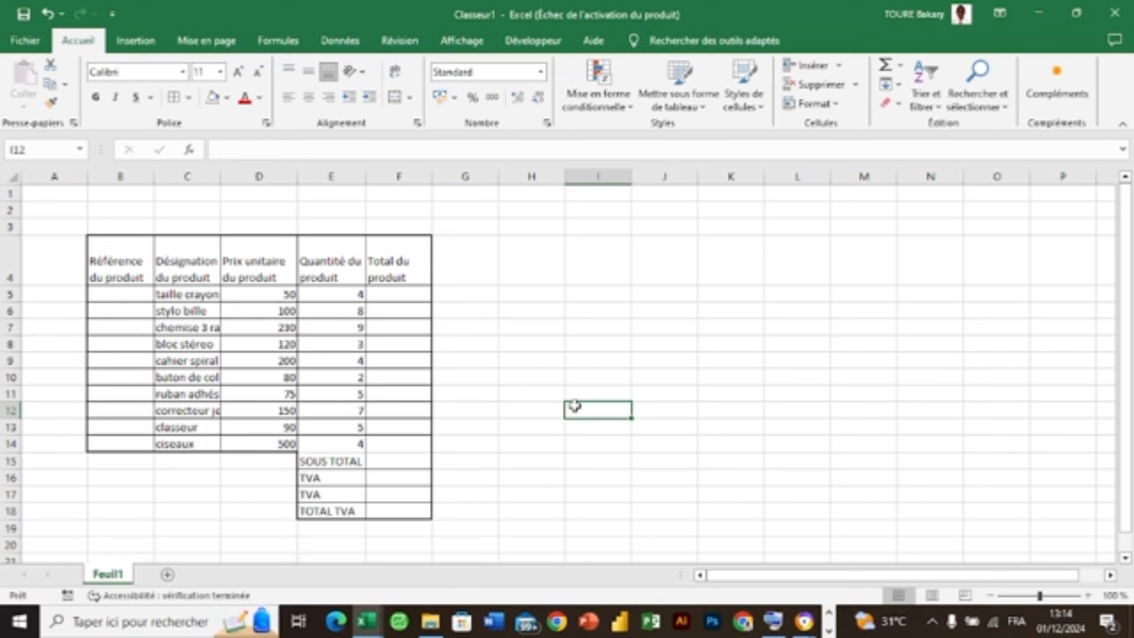
Step: Apply thin all borders to cells E14:F15, where the product table meets the totals block
drag(574, 405, 377, 458)
click(373, 461)
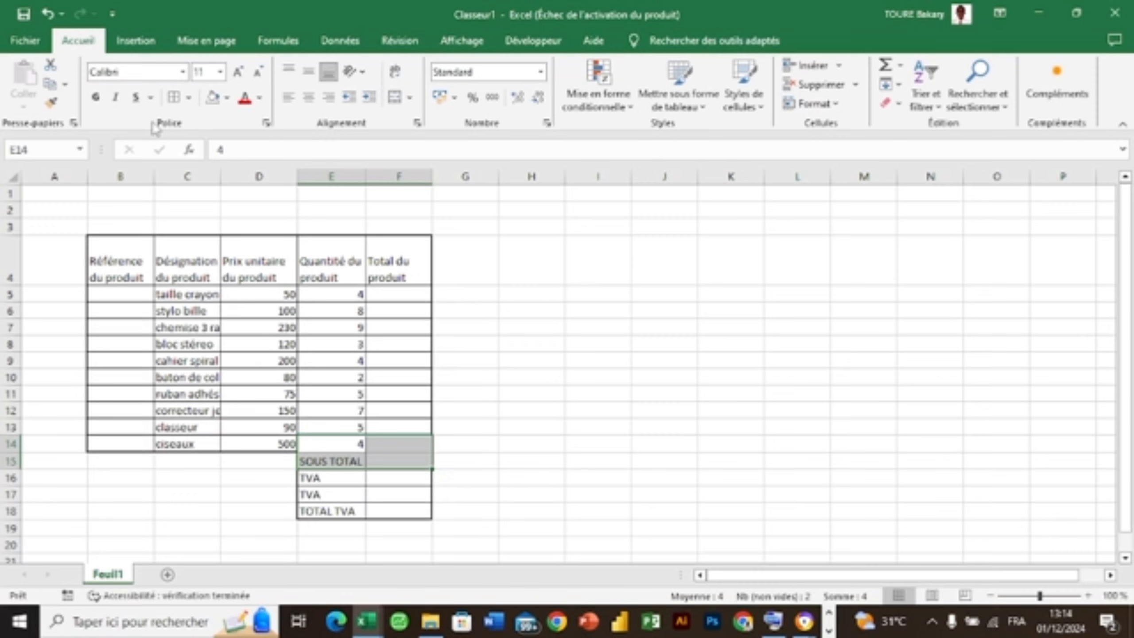
click(174, 96)
click(510, 258)
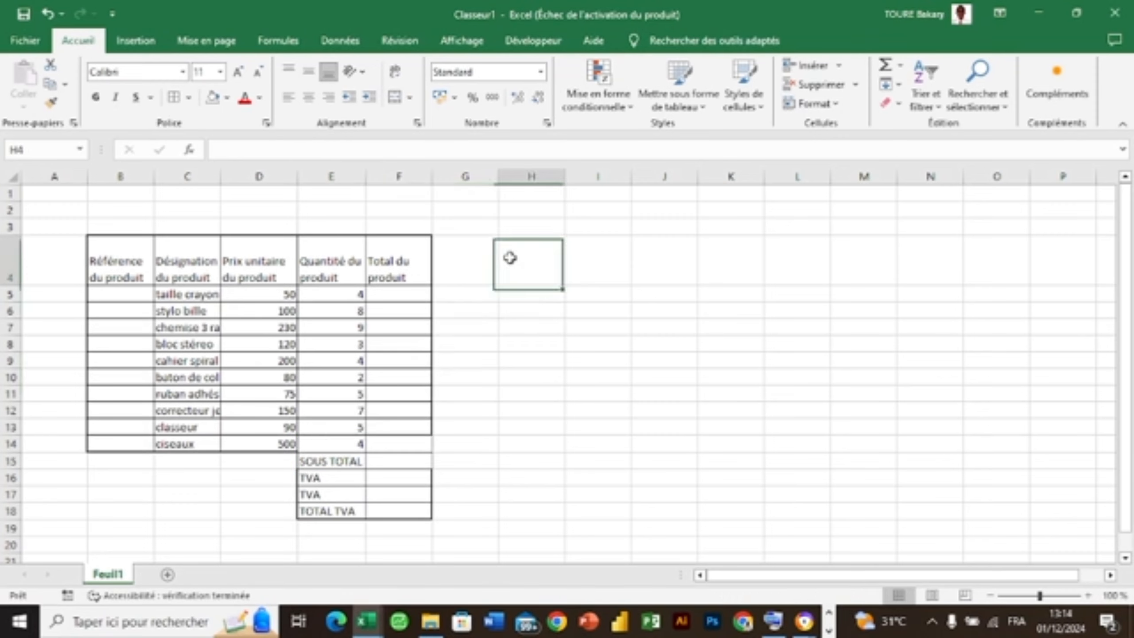
click(477, 438)
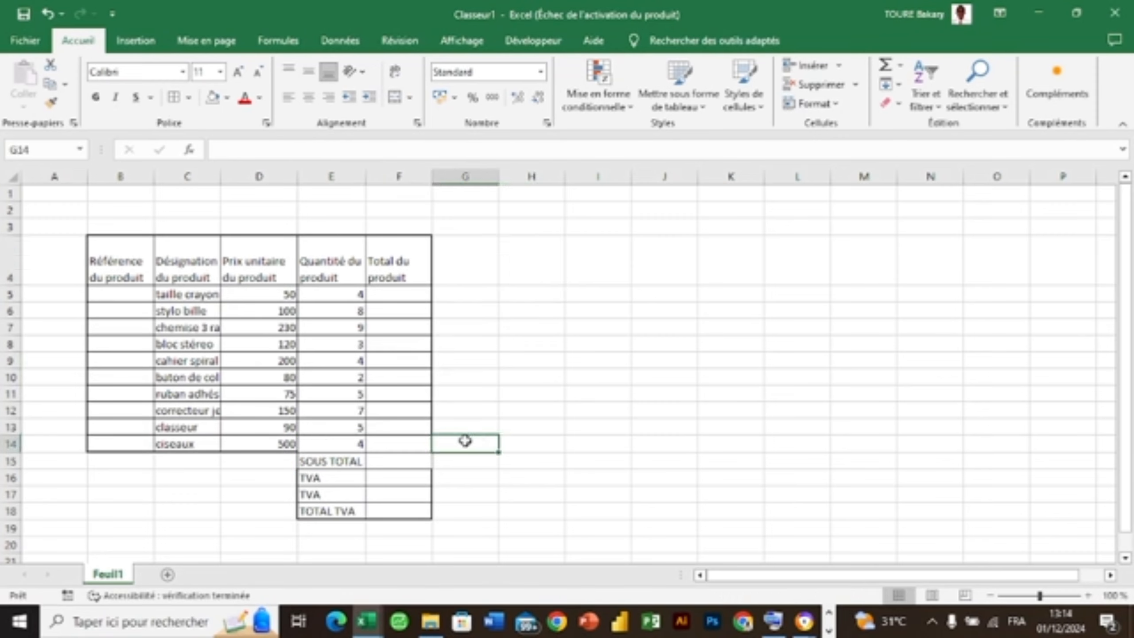
Step: Restore the medium-thick solid line on the right edge of cells E14:F15
click(347, 448)
drag(347, 447, 401, 460)
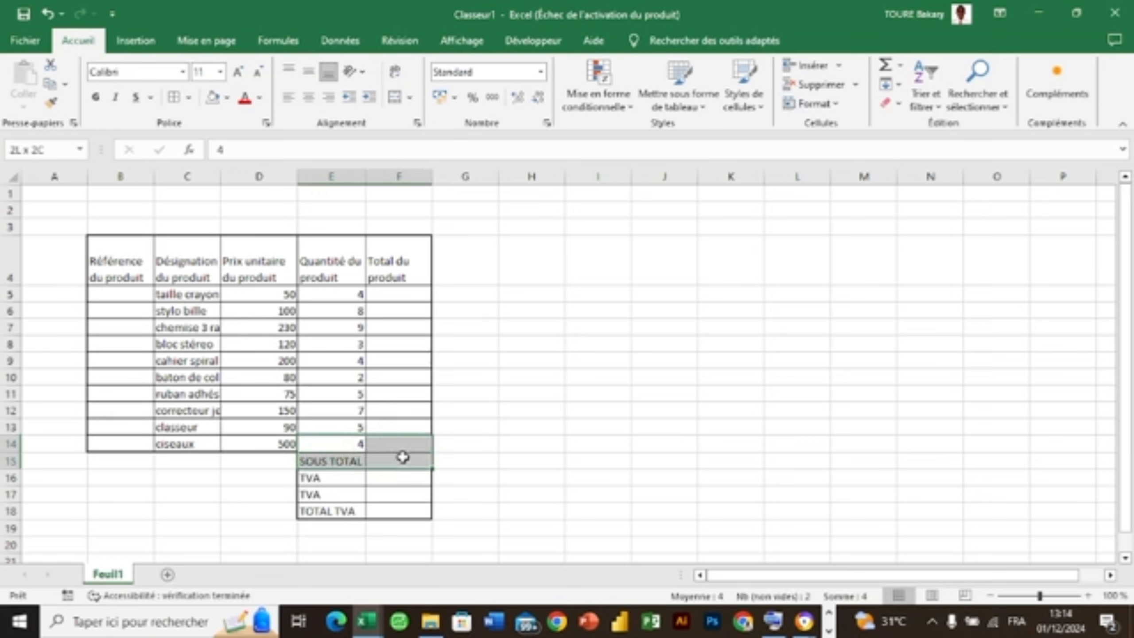
click(417, 123)
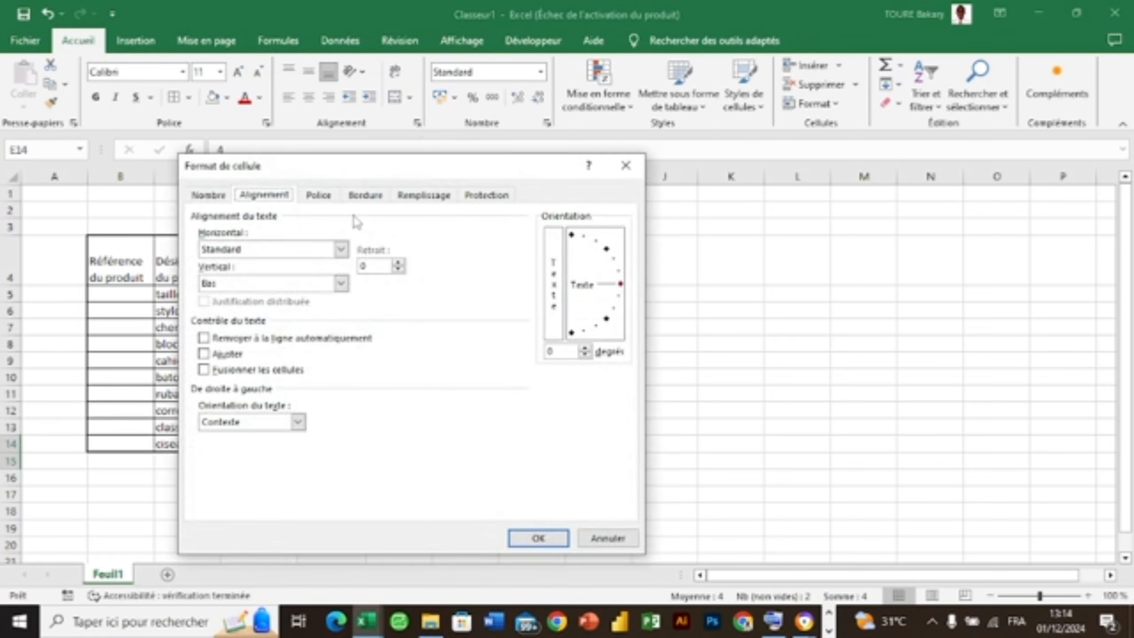
click(361, 197)
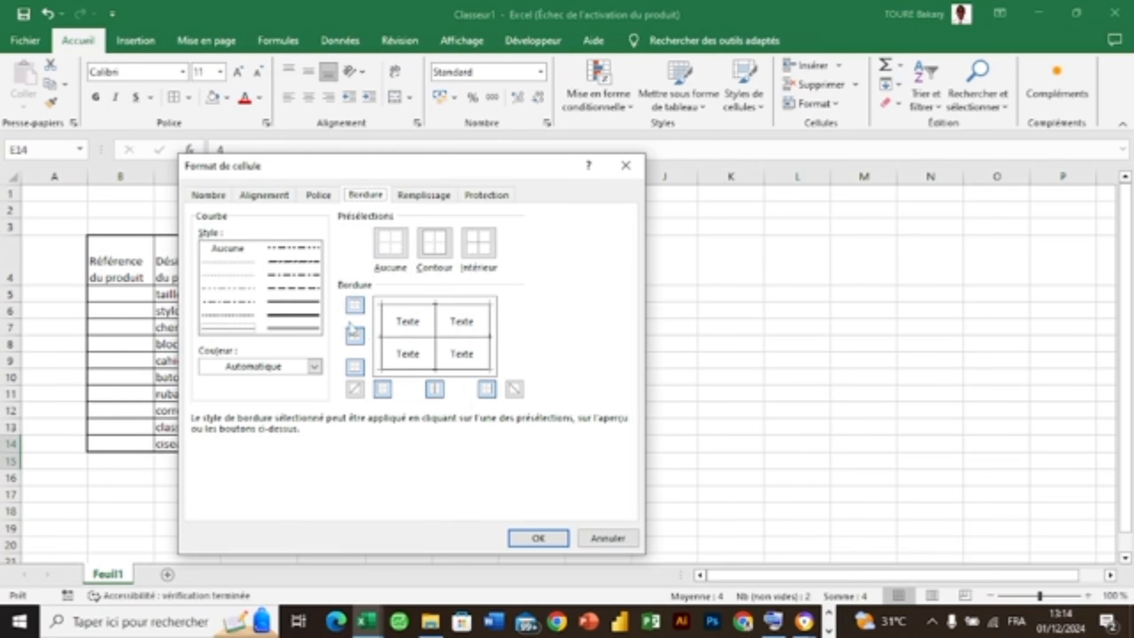
click(310, 302)
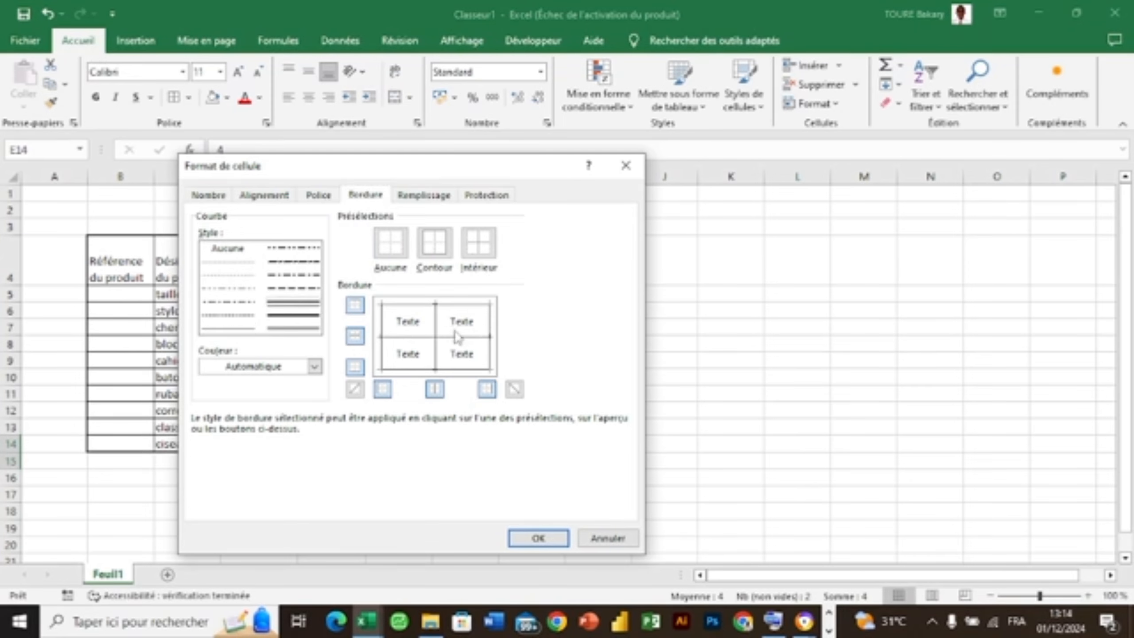
click(489, 341)
click(538, 538)
click(577, 410)
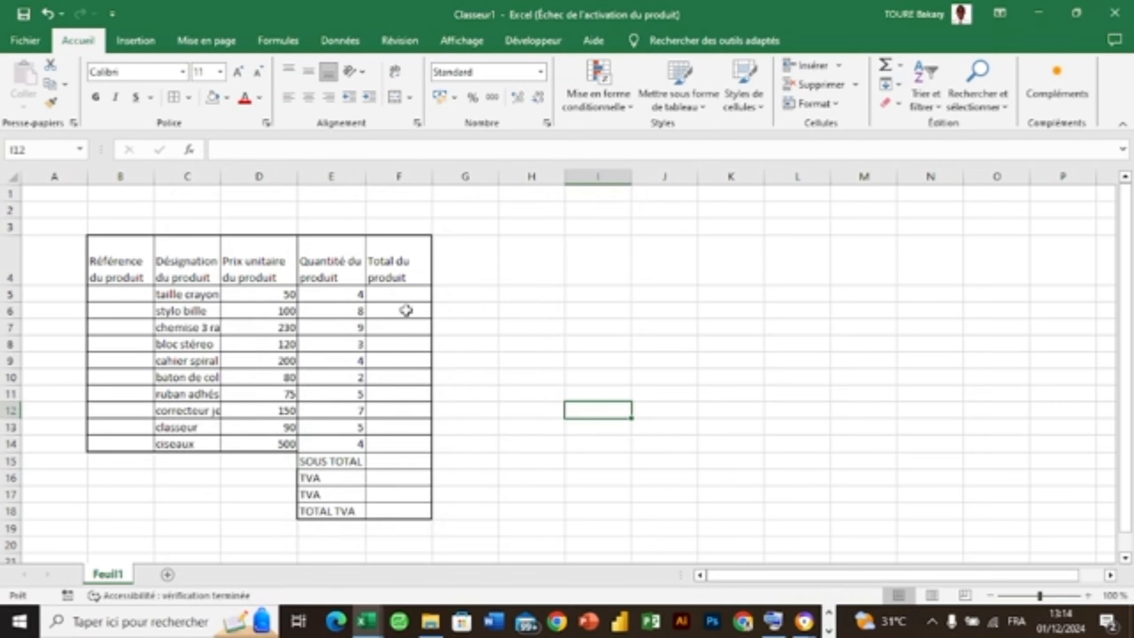
Step: Calculate the first product total in F5 with =D5*E5 and fill the formula down column F through F18
click(402, 297)
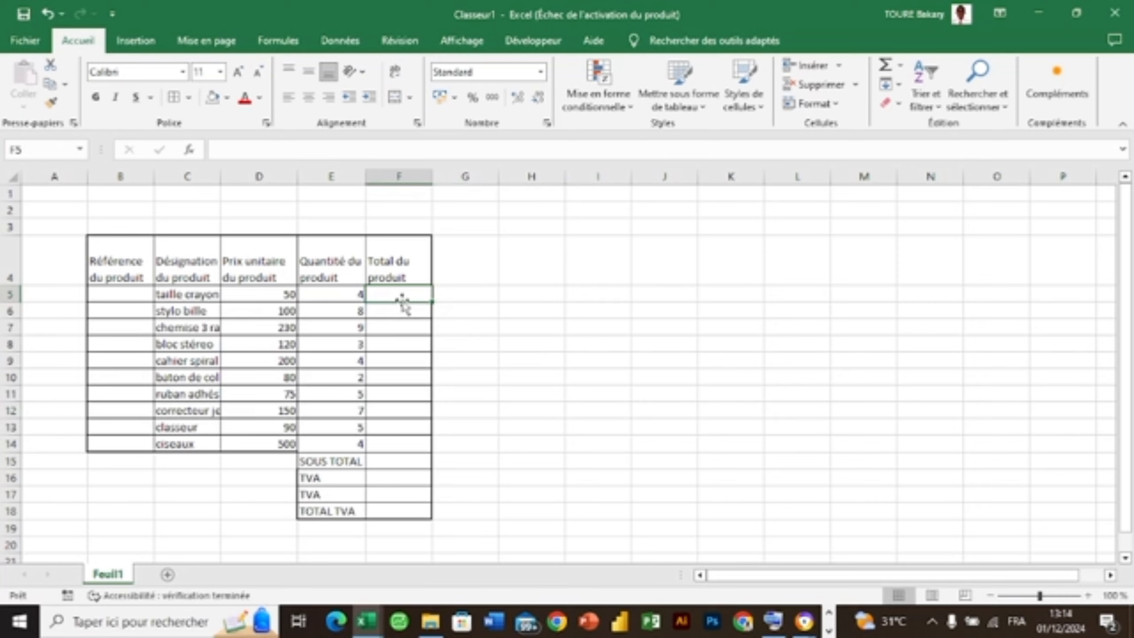
text(=)
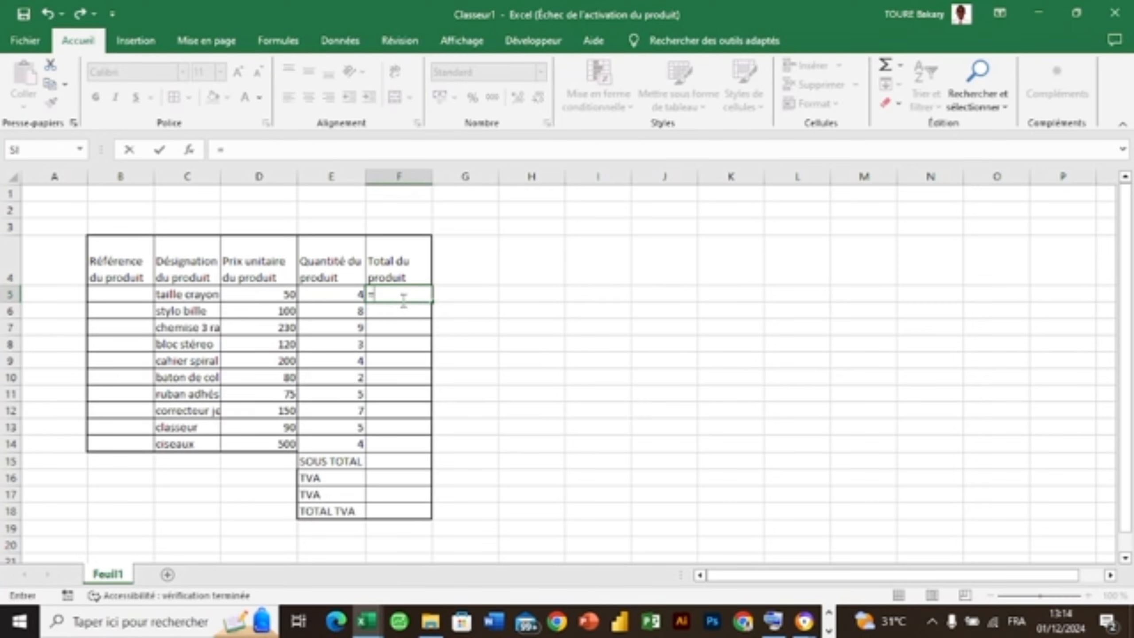
click(288, 297)
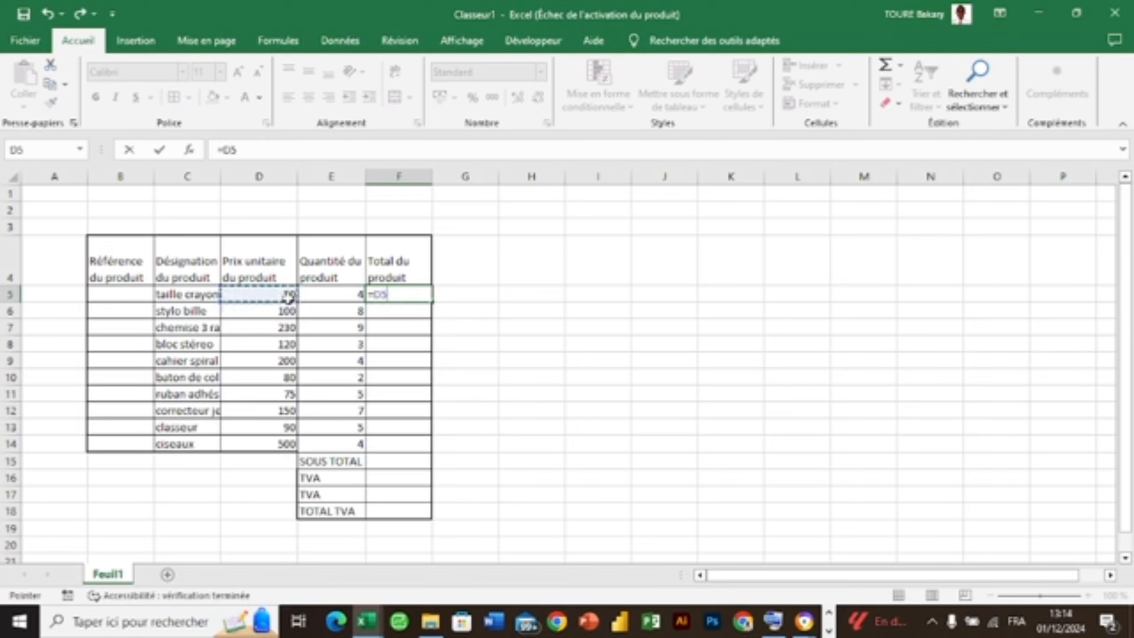
text(*)
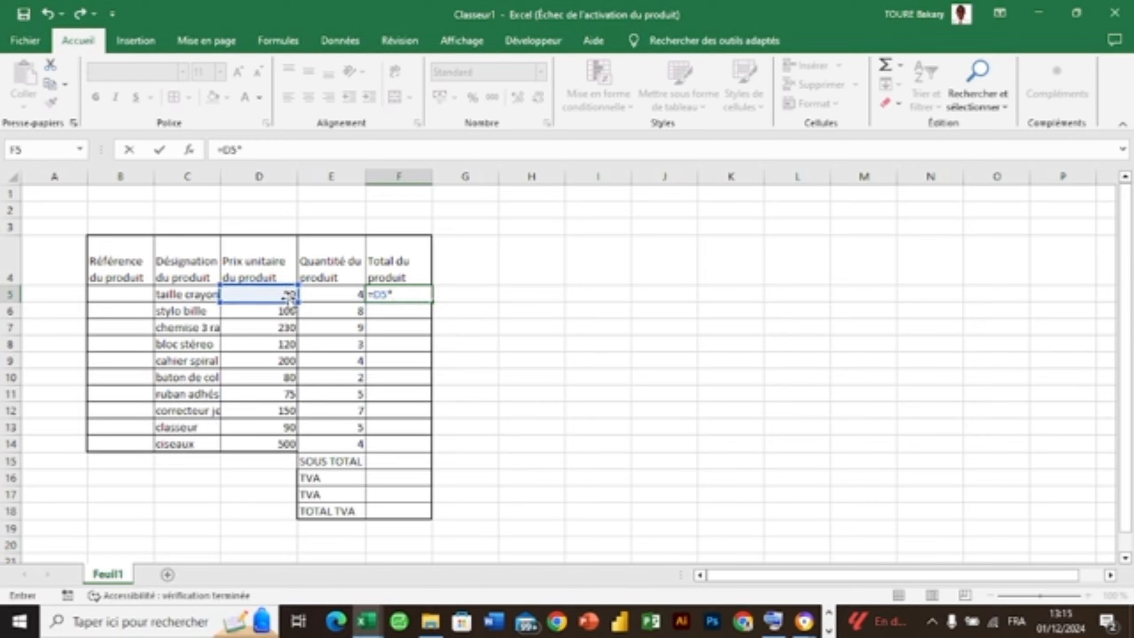
click(323, 294)
key(Return)
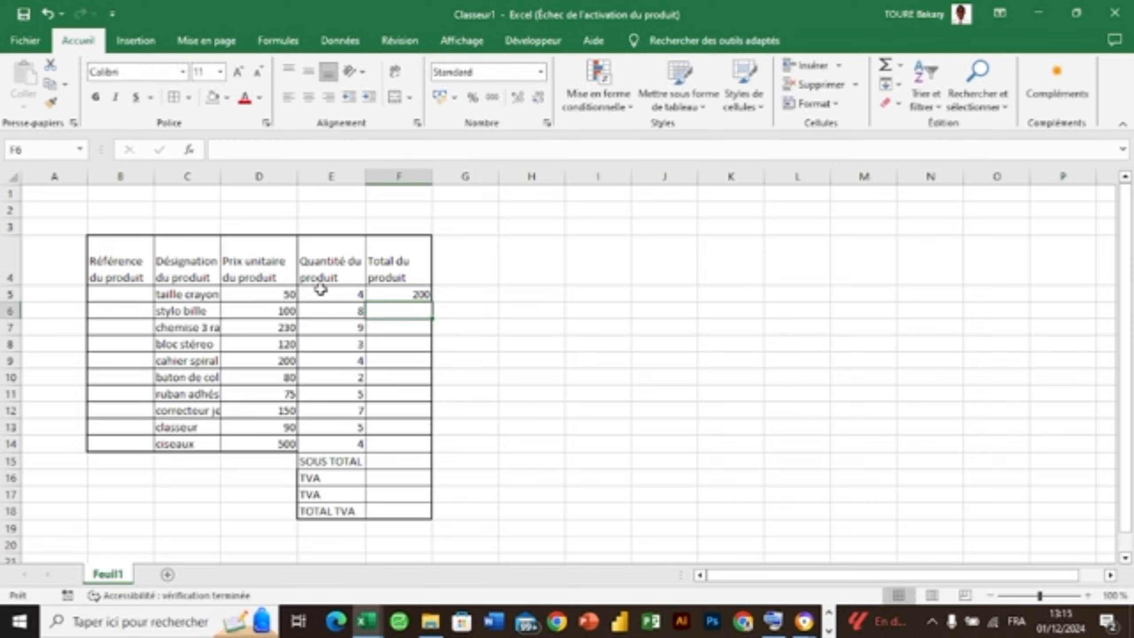
click(392, 293)
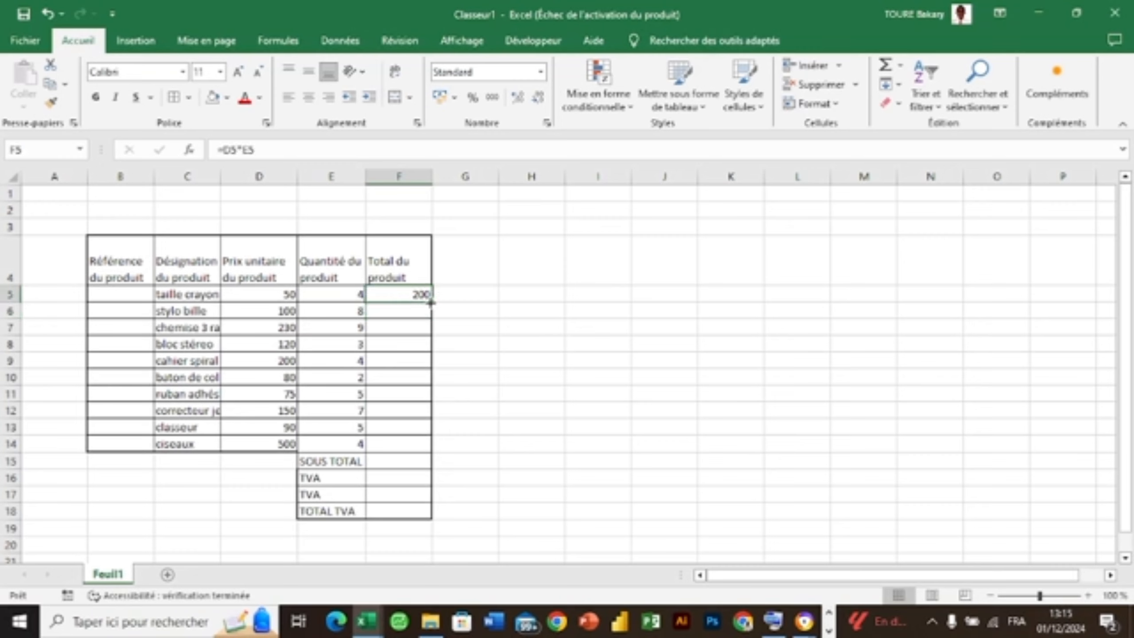
double_click(432, 304)
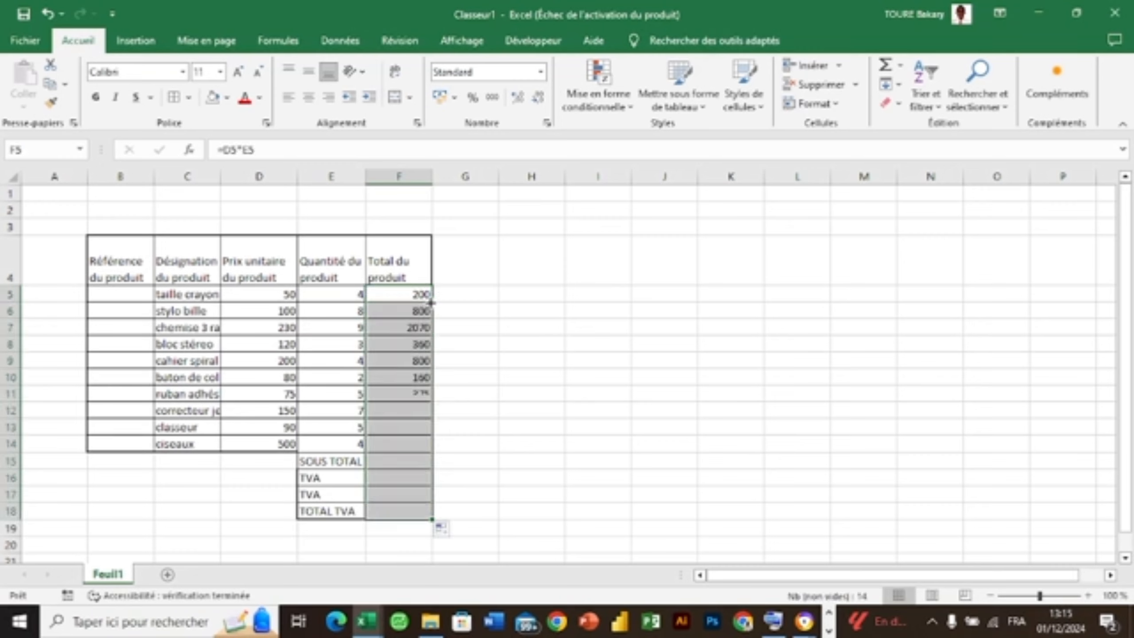
Step: Clear the unwanted product formulas from totals cells F15, F16, F17 and F18
click(378, 462)
double_click(379, 463)
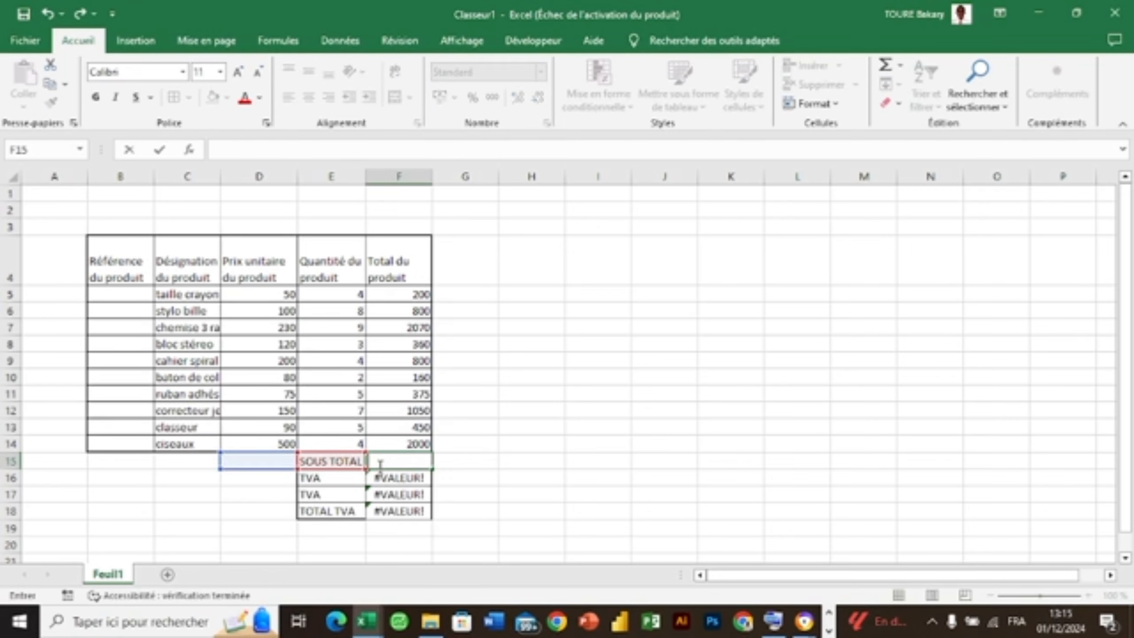
key(BackSpace)
key(BackSpace)
key(BackSpace)
key(BackSpace)
key(BackSpace)
key(BackSpace)
key(BackSpace)
key(BackSpace)
double_click(387, 478)
key(BackSpace)
key(BackSpace)
key(BackSpace)
key(BackSpace)
key(BackSpace)
key(BackSpace)
key(BackSpace)
key(BackSpace)
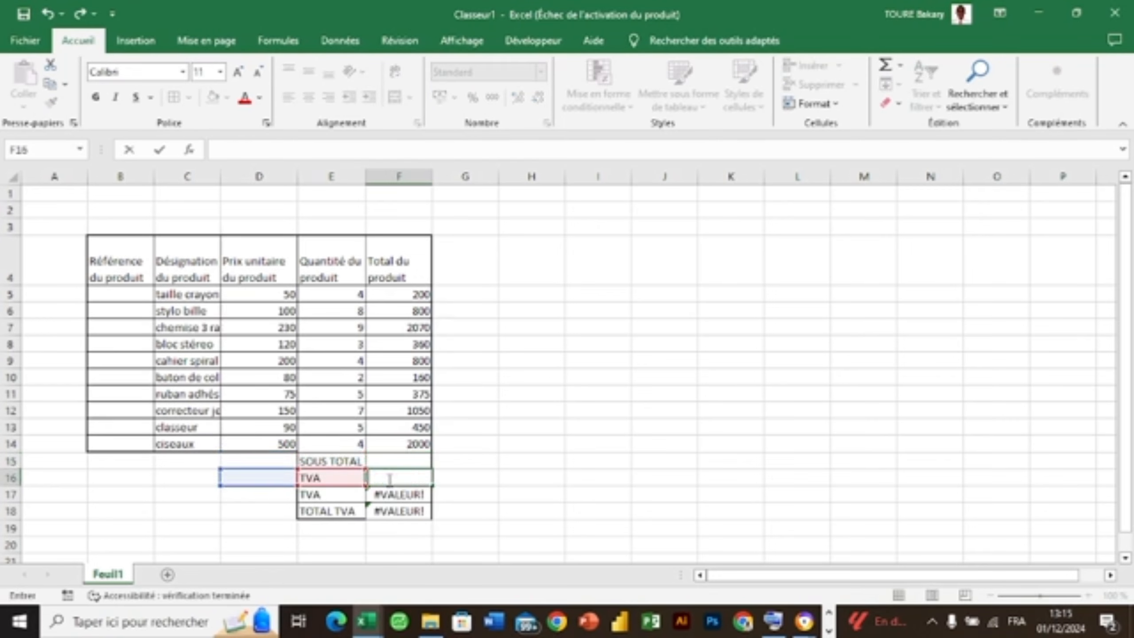
double_click(391, 493)
key(BackSpace)
key(BackSpace)
key(BackSpace)
key(BackSpace)
key(BackSpace)
key(BackSpace)
key(BackSpace)
key(BackSpace)
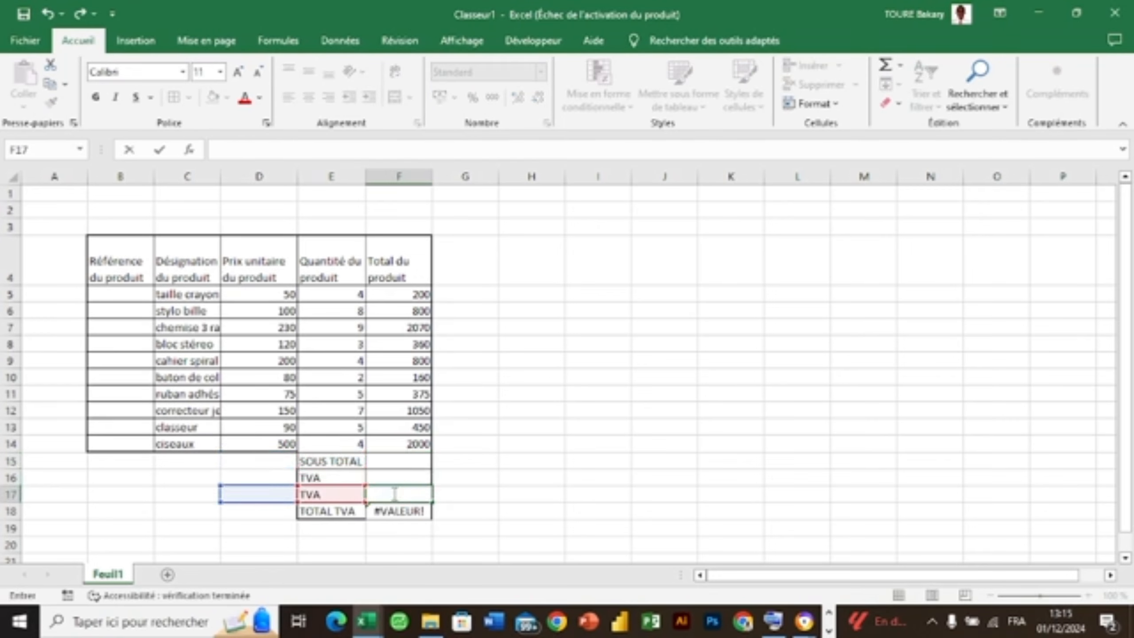
click(395, 511)
double_click(396, 512)
key(BackSpace)
key(BackSpace)
key(BackSpace)
key(BackSpace)
key(BackSpace)
key(BackSpace)
key(BackSpace)
key(BackSpace)
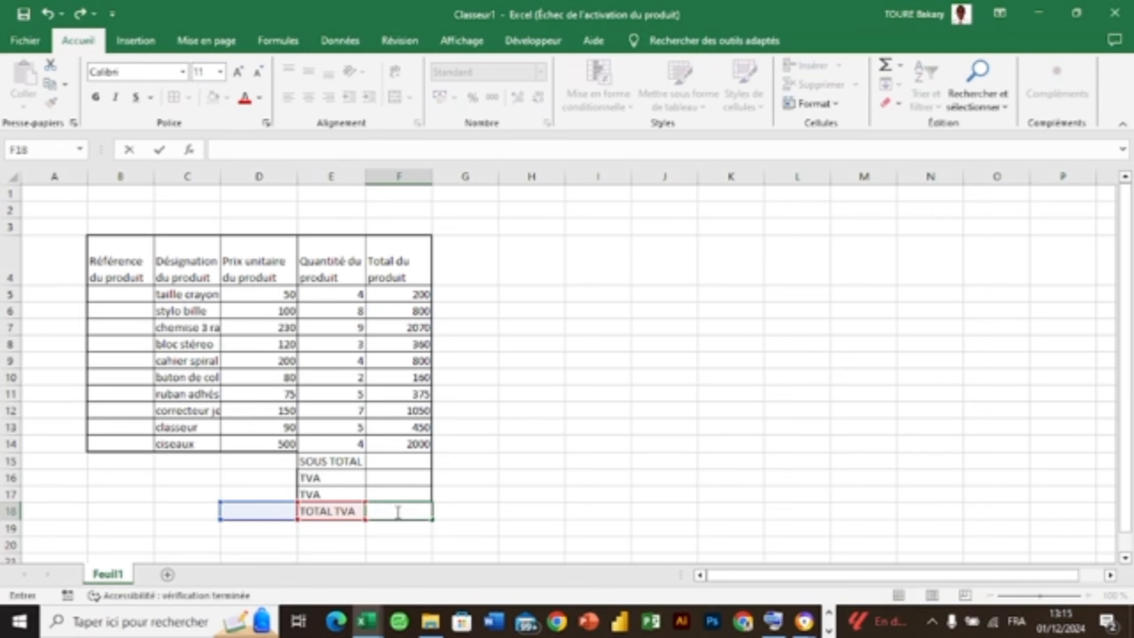
Step: Calculate the SOUS TOTAL in F15 by summing the product totals with =SOMME(F5:F14)
click(387, 459)
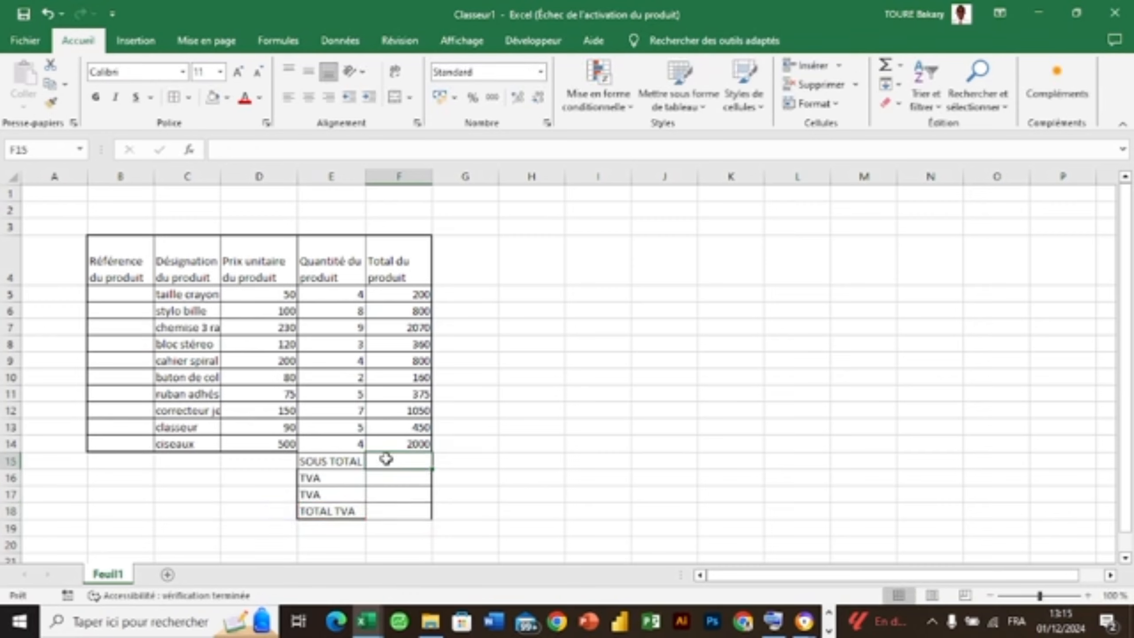
text(=)
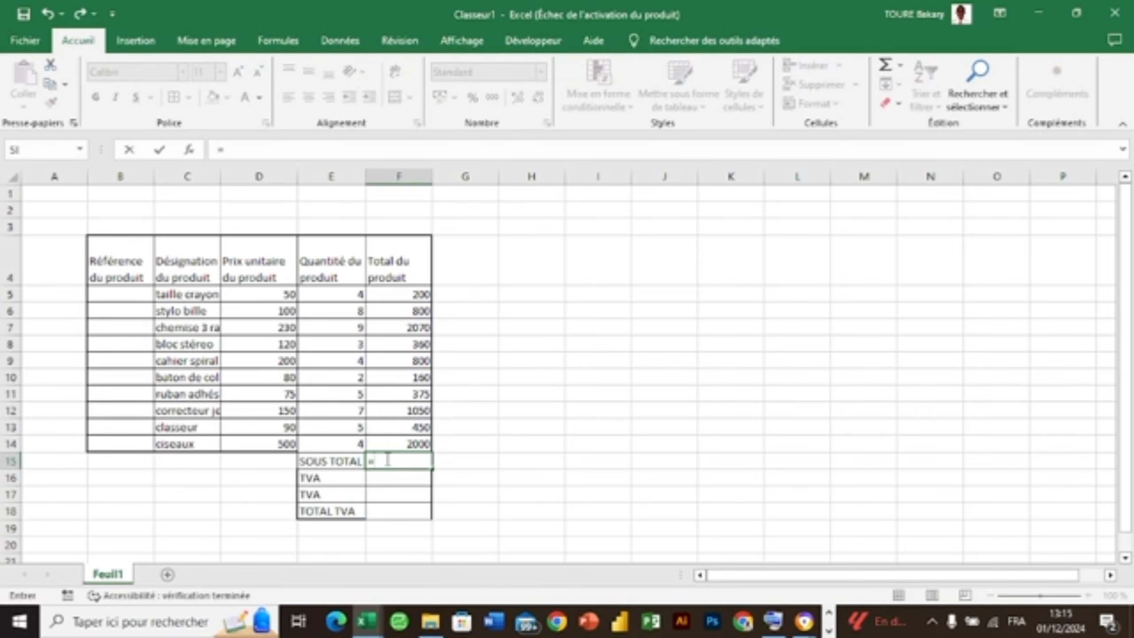
text(som)
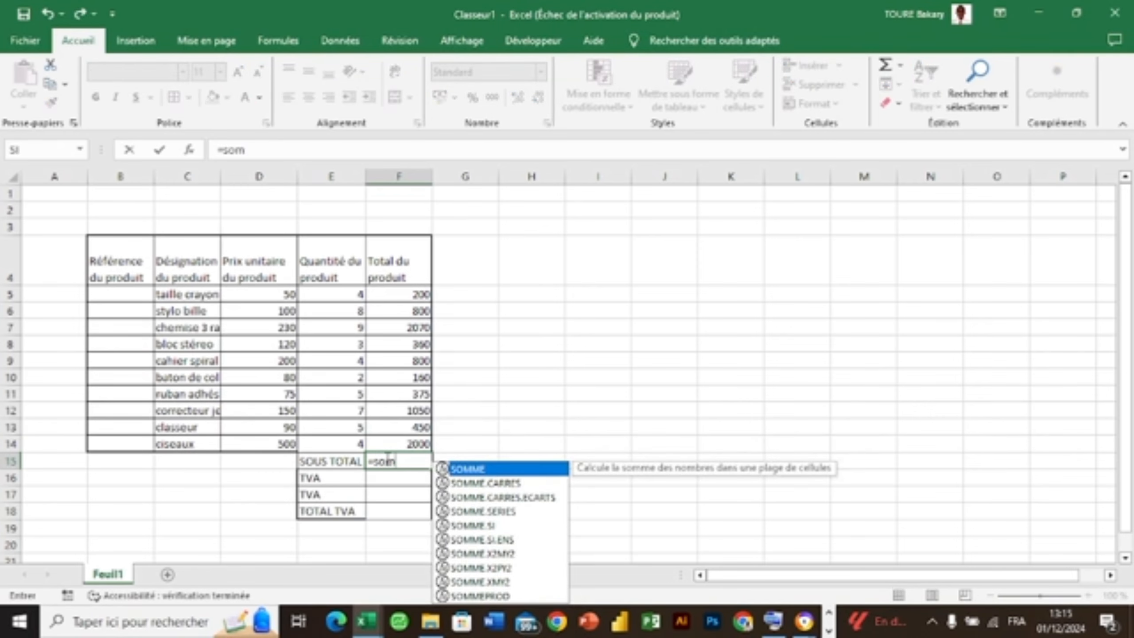
double_click(472, 469)
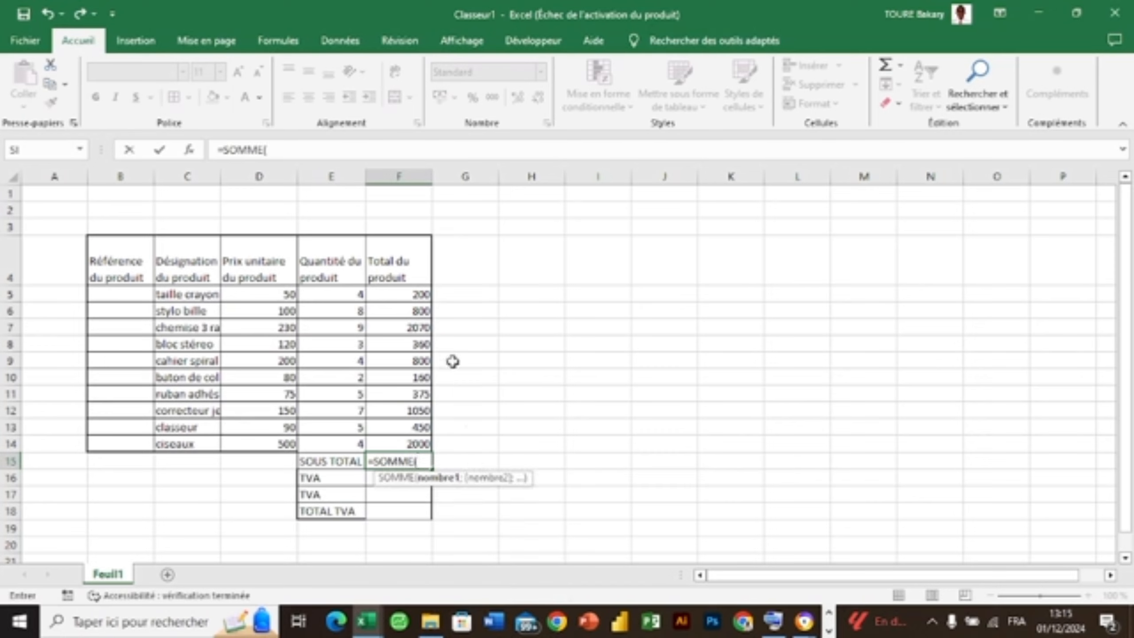
click(421, 296)
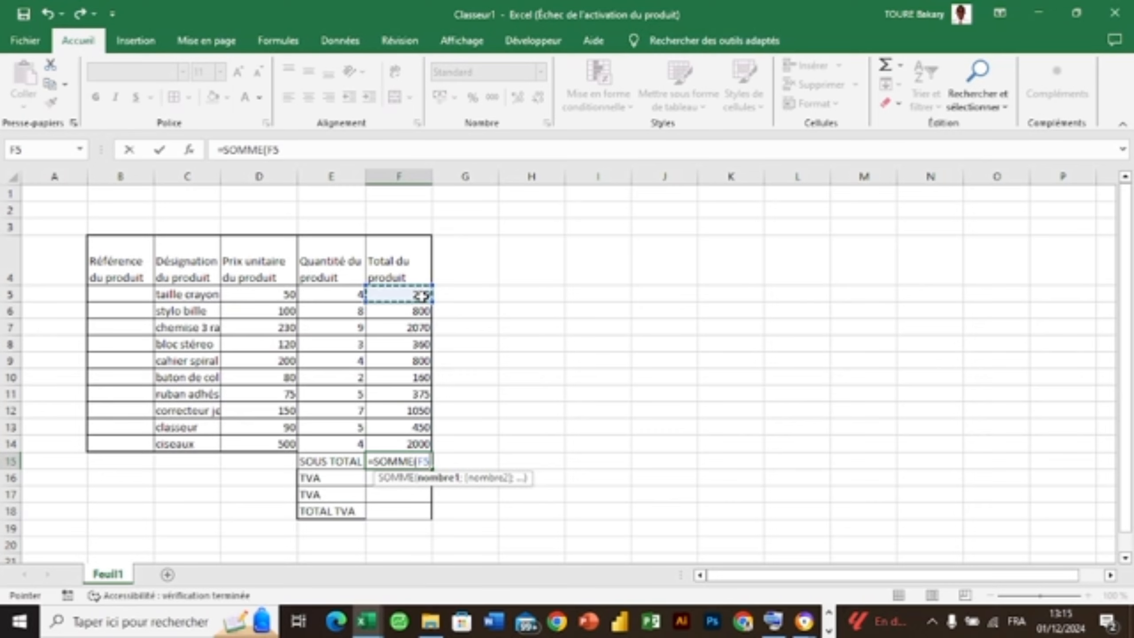
drag(422, 296, 416, 439)
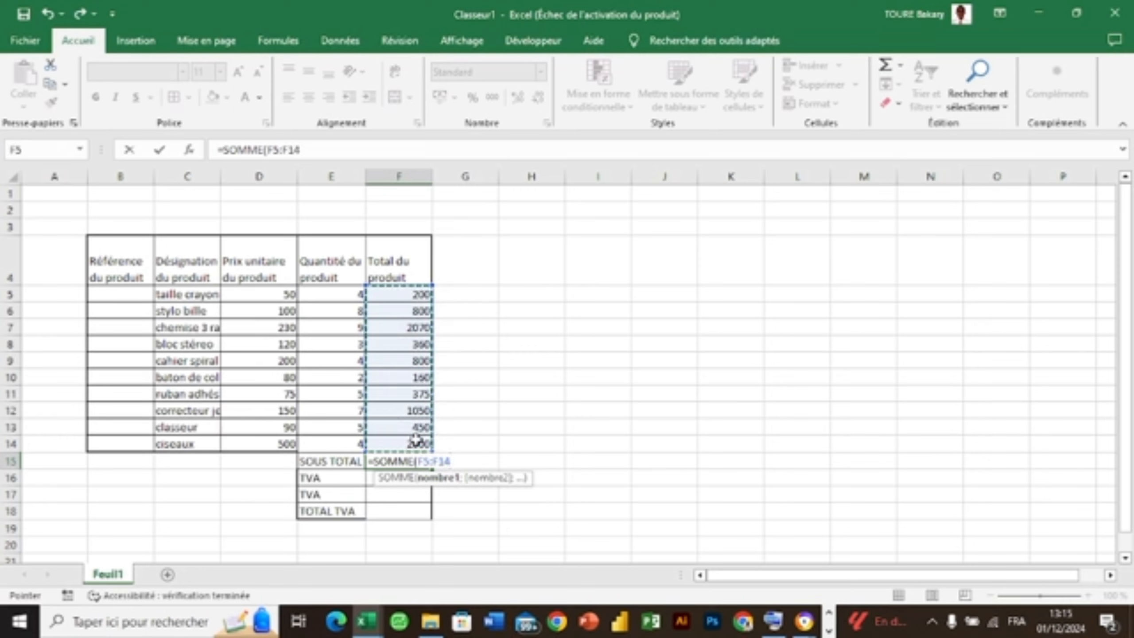
key(Return)
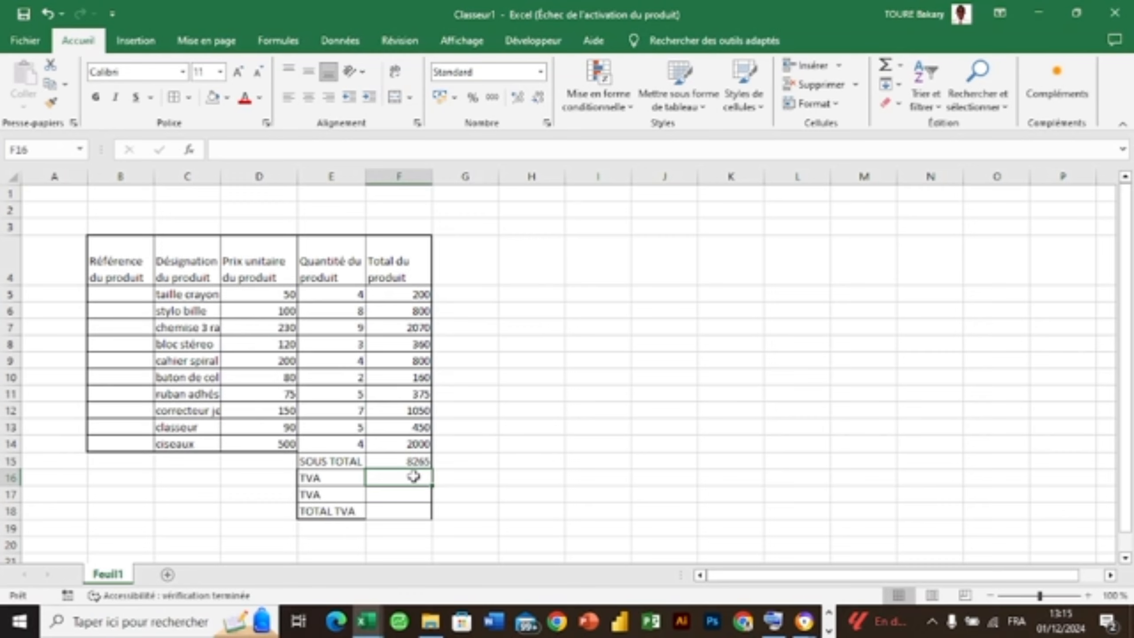
Step: Enter the TVA rate of 18% in F16 and dismiss the desktop notifications
text(18)
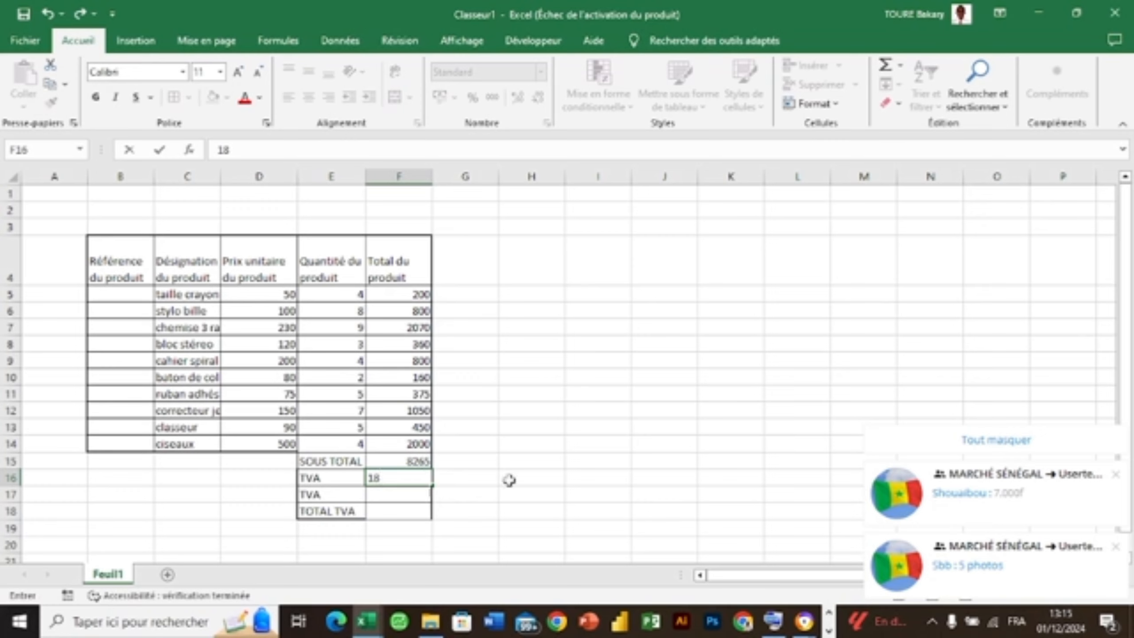
click(945, 448)
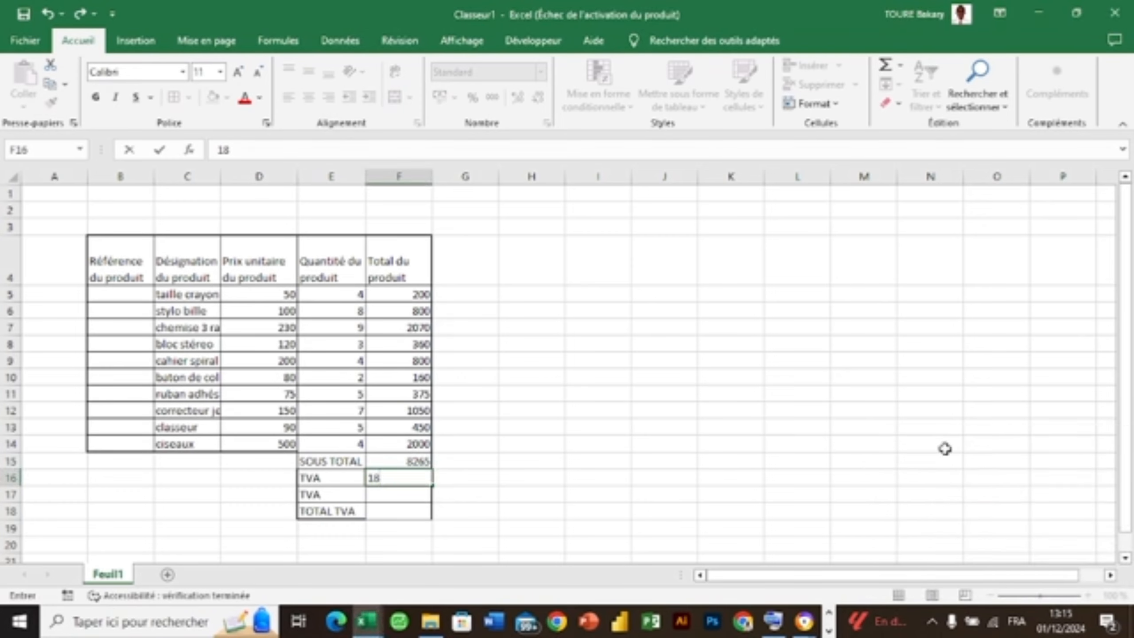
text(µµ)
key(BackSpace)
key(BackSpace)
text(ù)
key(BackSpace)
text(%)
Step: Calculate the TVA amount in F17 with the formula =F15*0,18
click(408, 492)
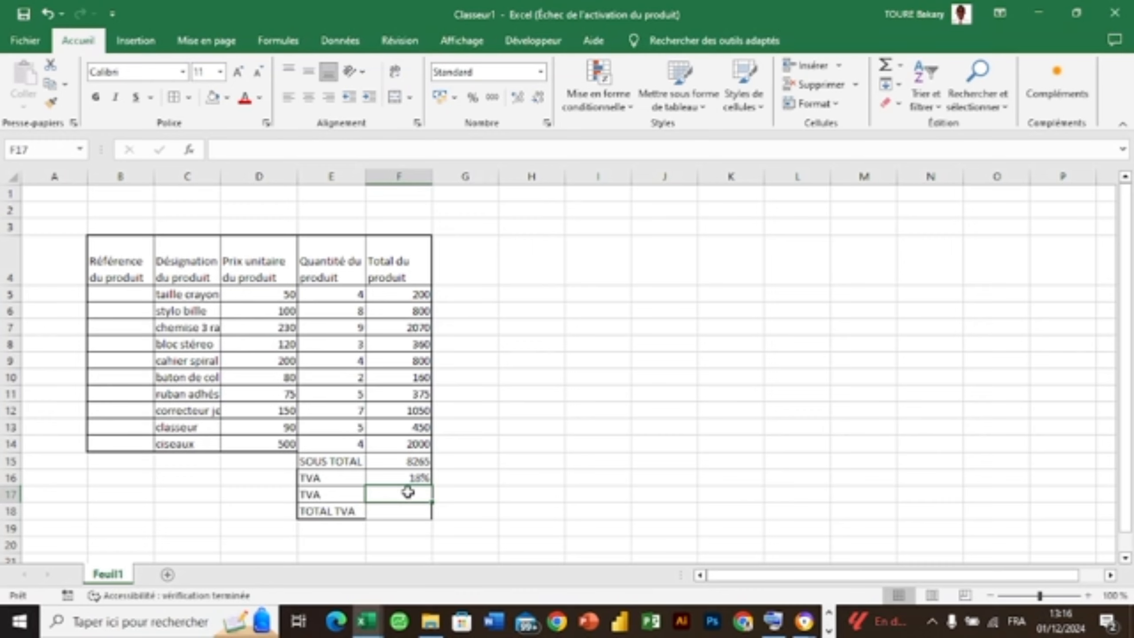
text(=)
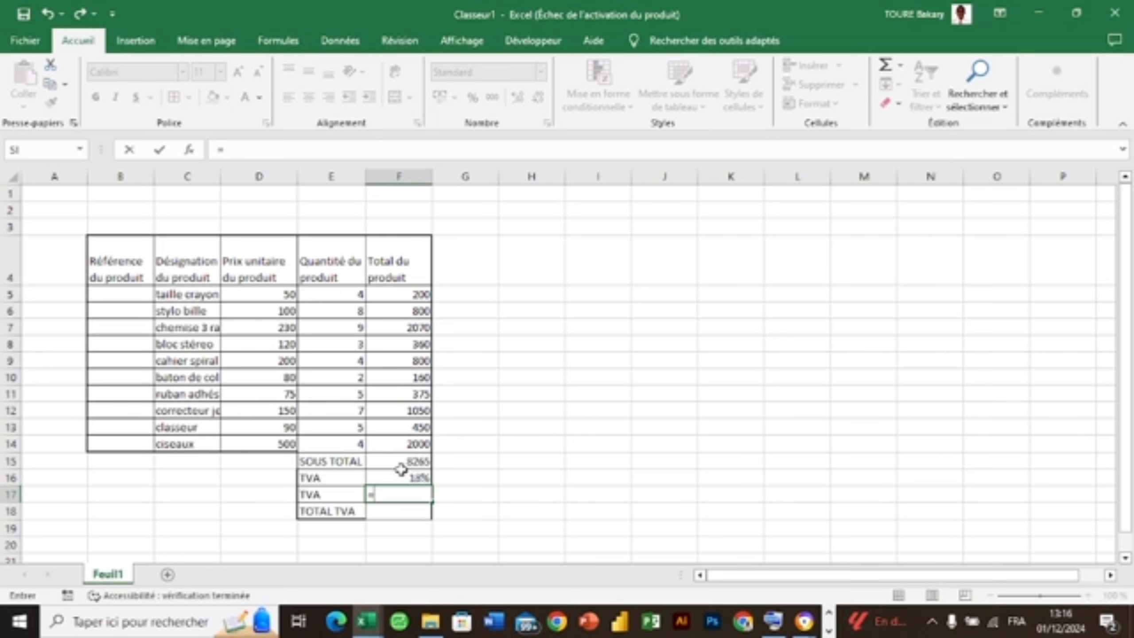
click(401, 463)
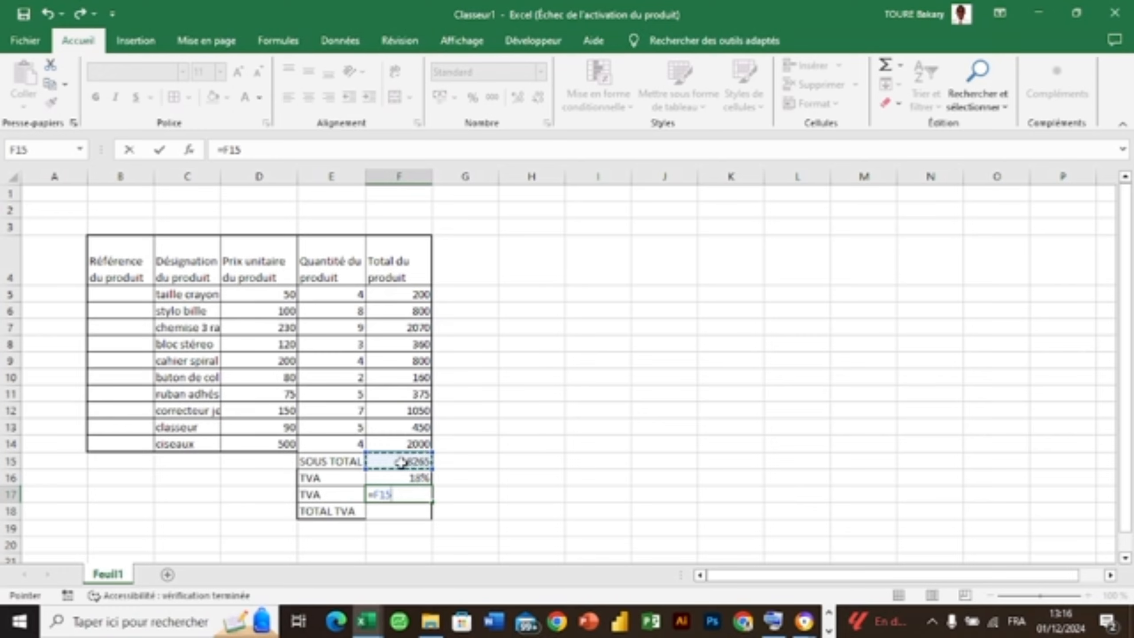
text(*)
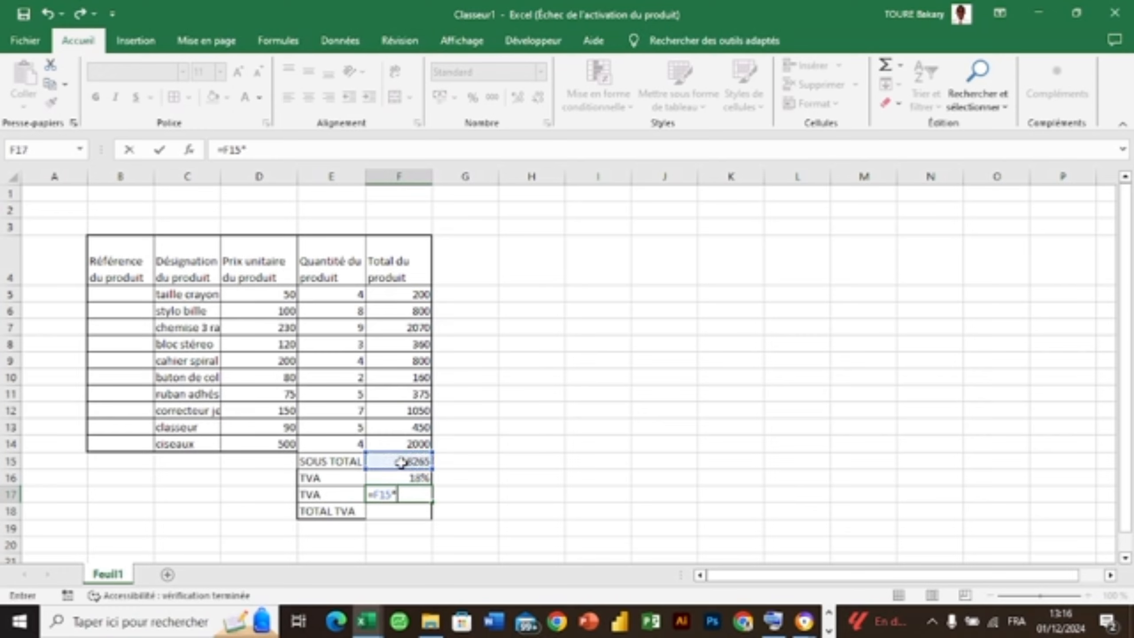
text(0,18)
key(Return)
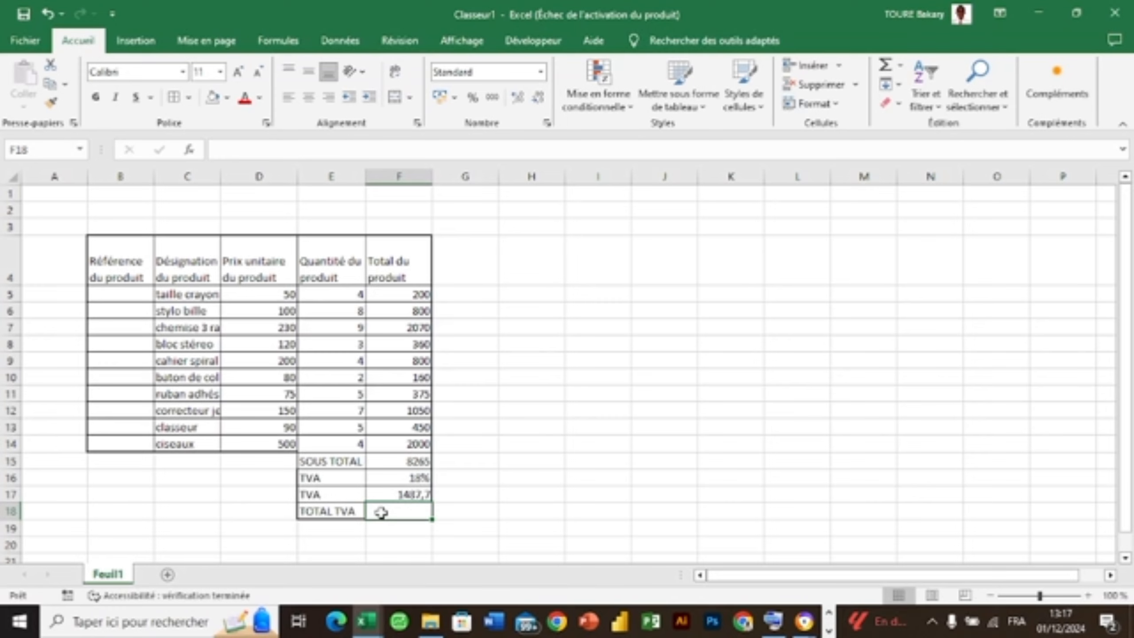
Step: Calculate TOTAL TVA in F18 by subtracting the TVA amount from the subtotal with =F15-F17
text(=)
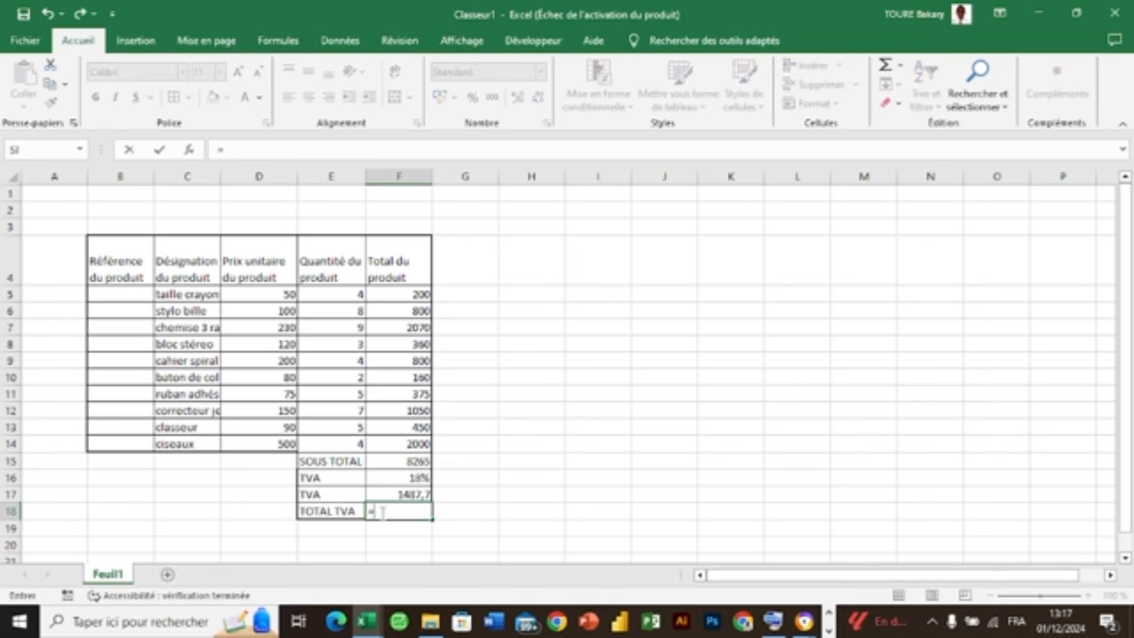
click(405, 462)
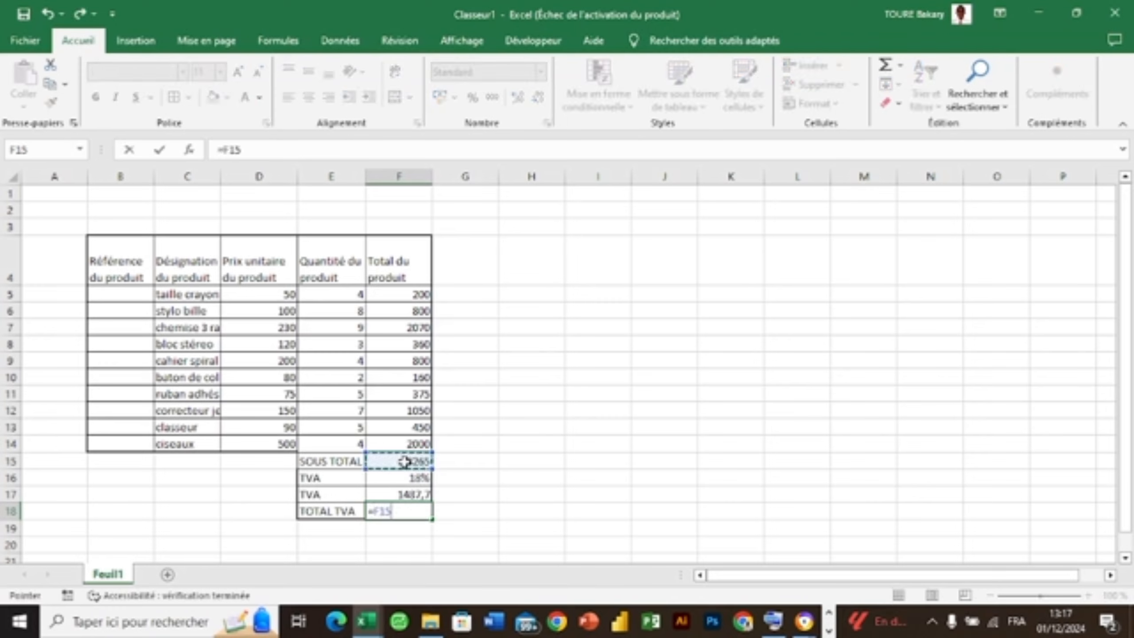
text(-)
click(402, 497)
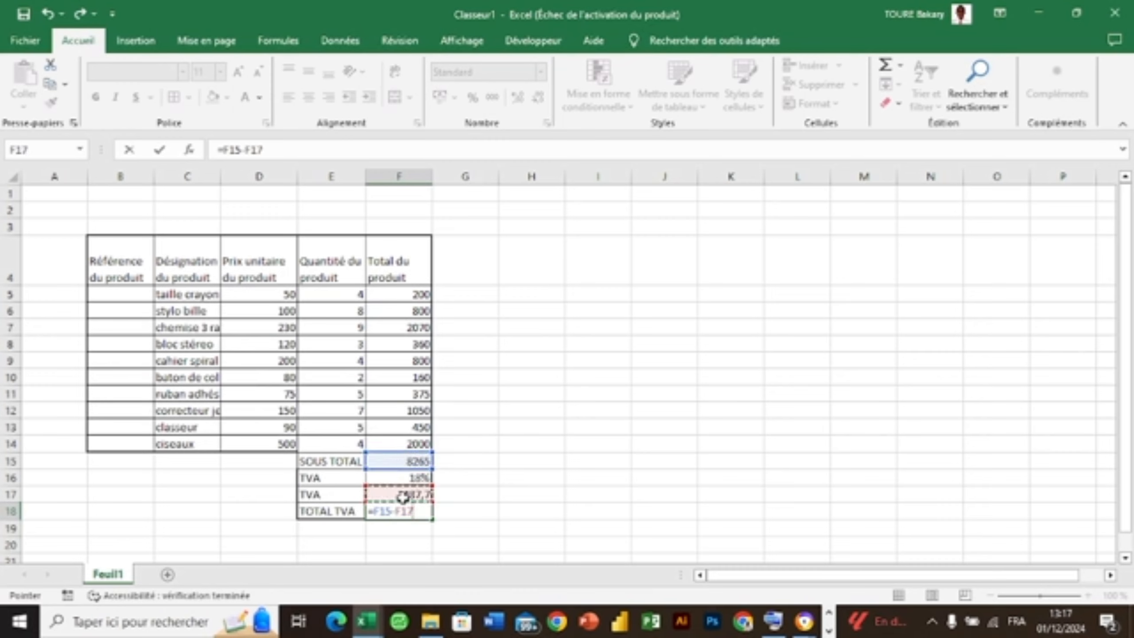
key(Return)
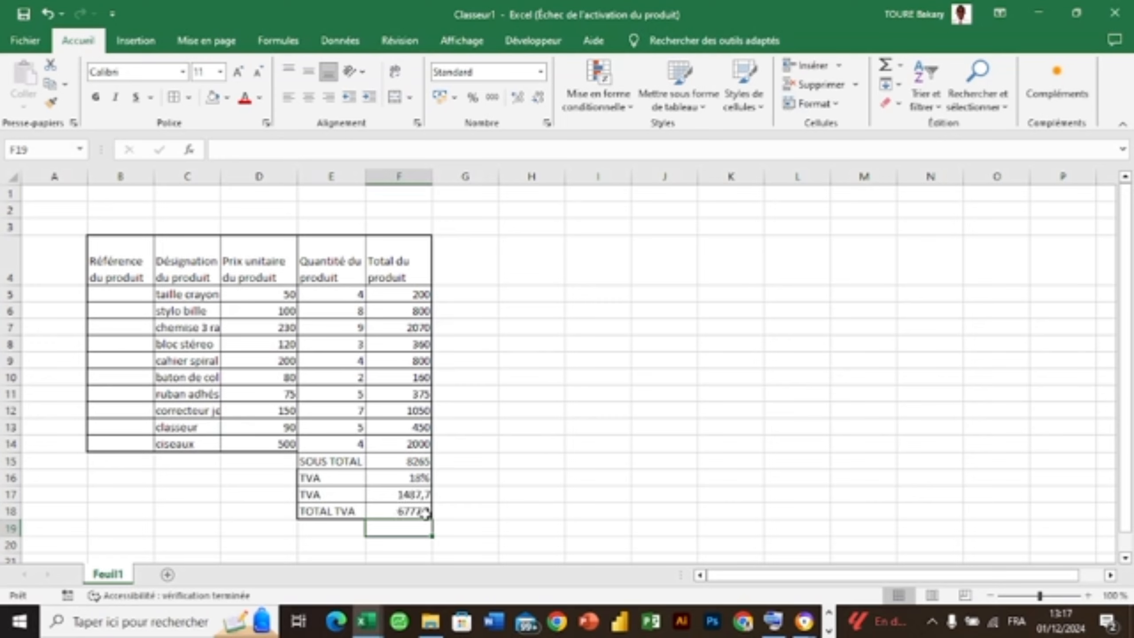
click(536, 494)
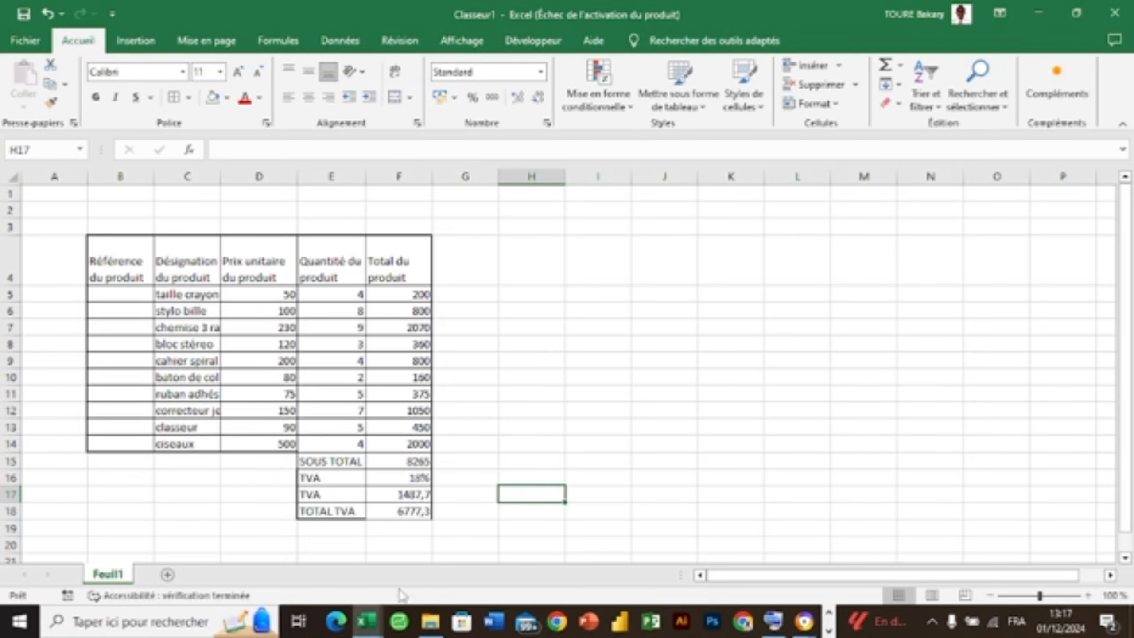
Step: Switch to the Tp0 pour les nuls workbook and open its "mise en forme" sheet
mouse_move(368, 622)
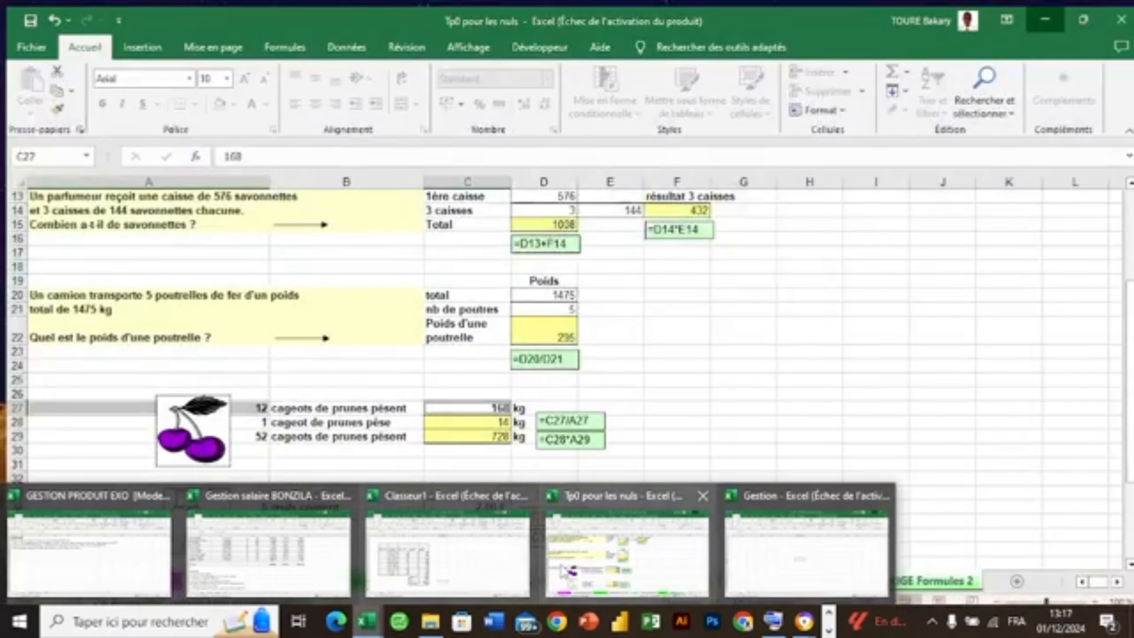
click(564, 571)
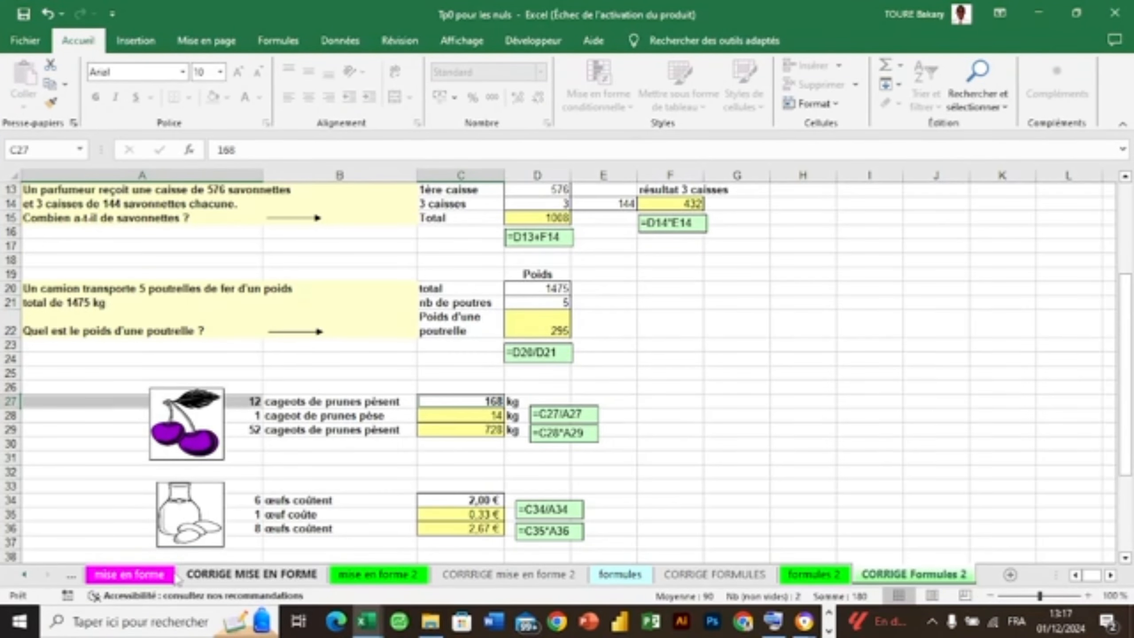
click(142, 577)
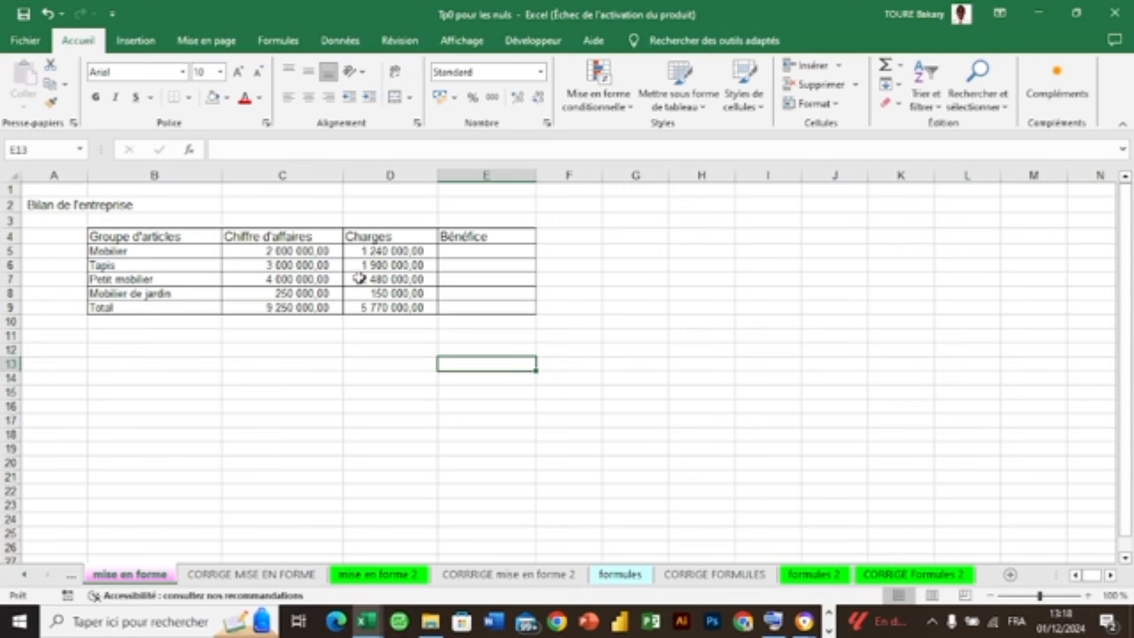
Step: Examine the total formulas for Chiffre d'affaires in C9 and Charges in D9
click(296, 303)
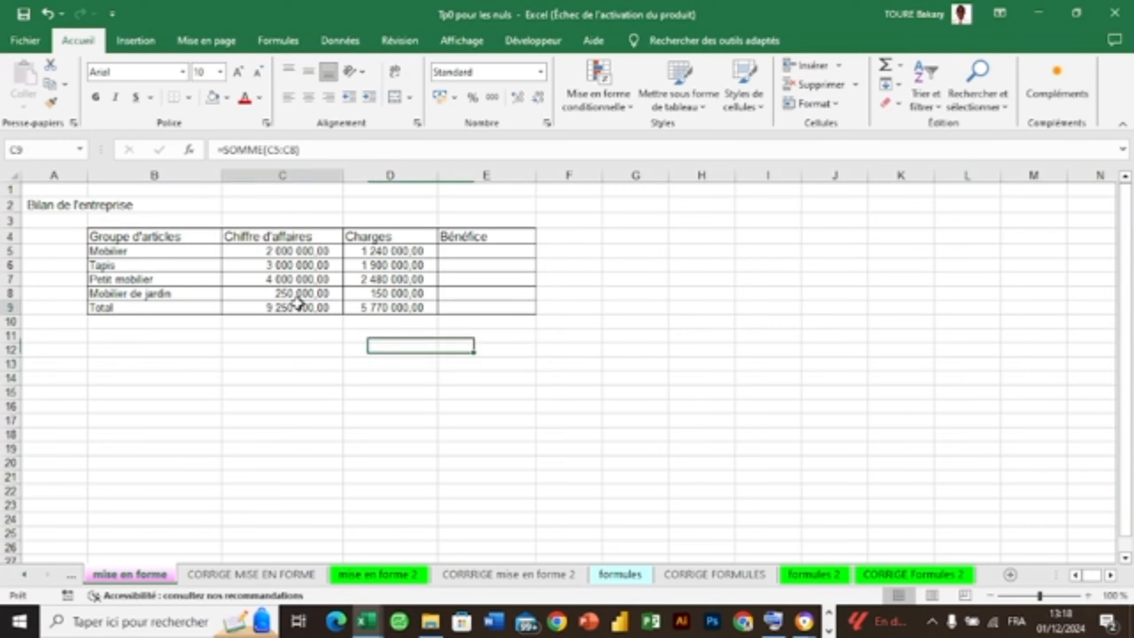
double_click(298, 304)
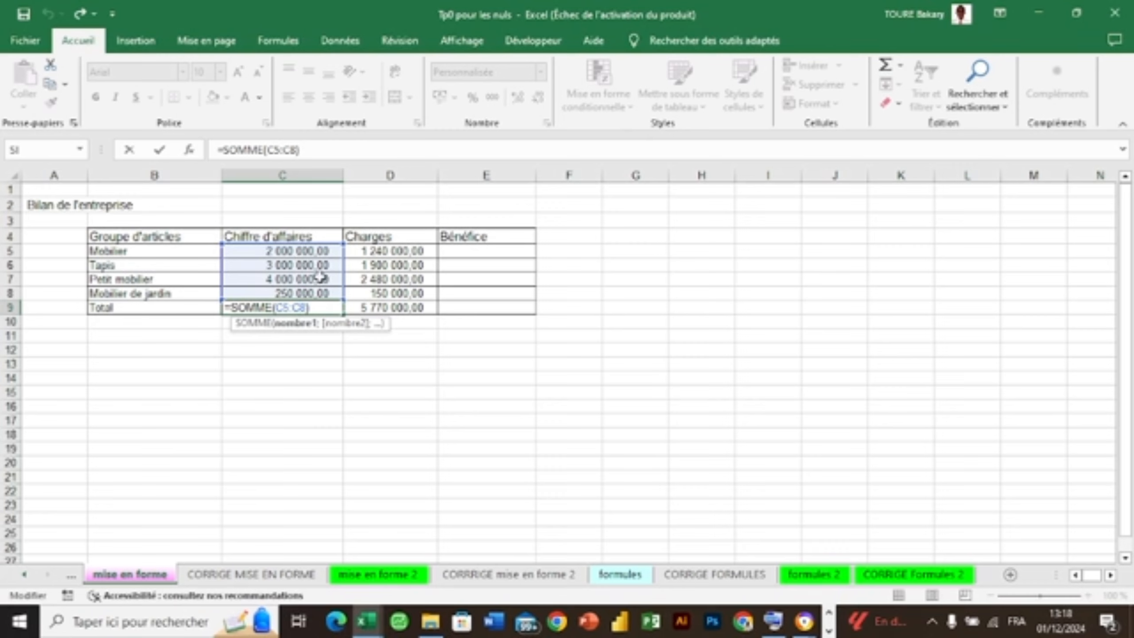
key(Return)
double_click(381, 308)
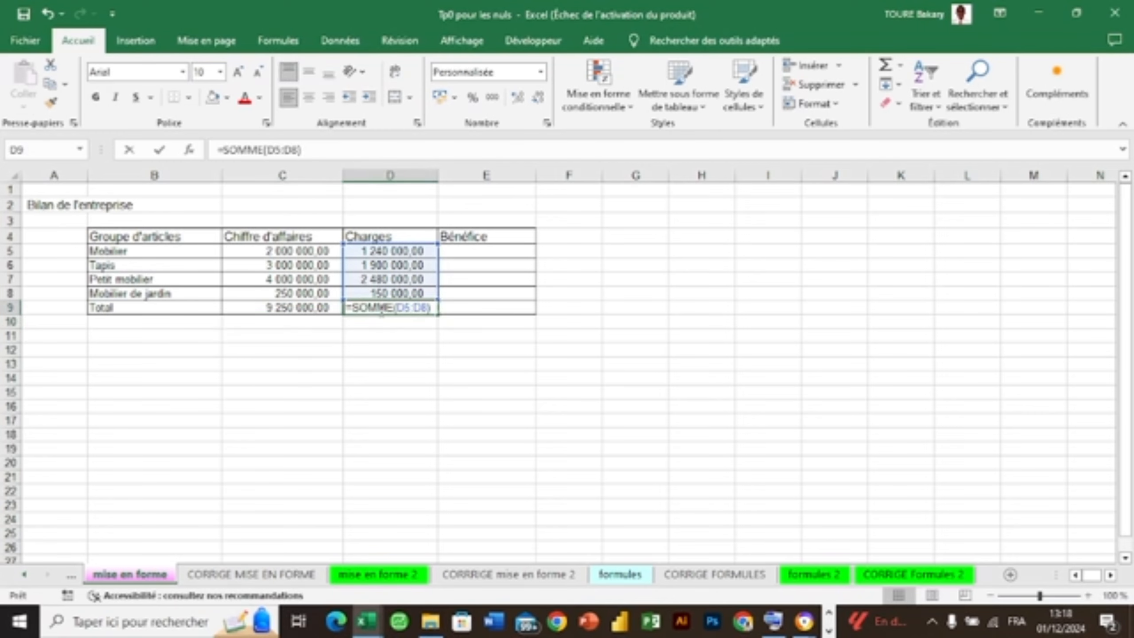
key(Return)
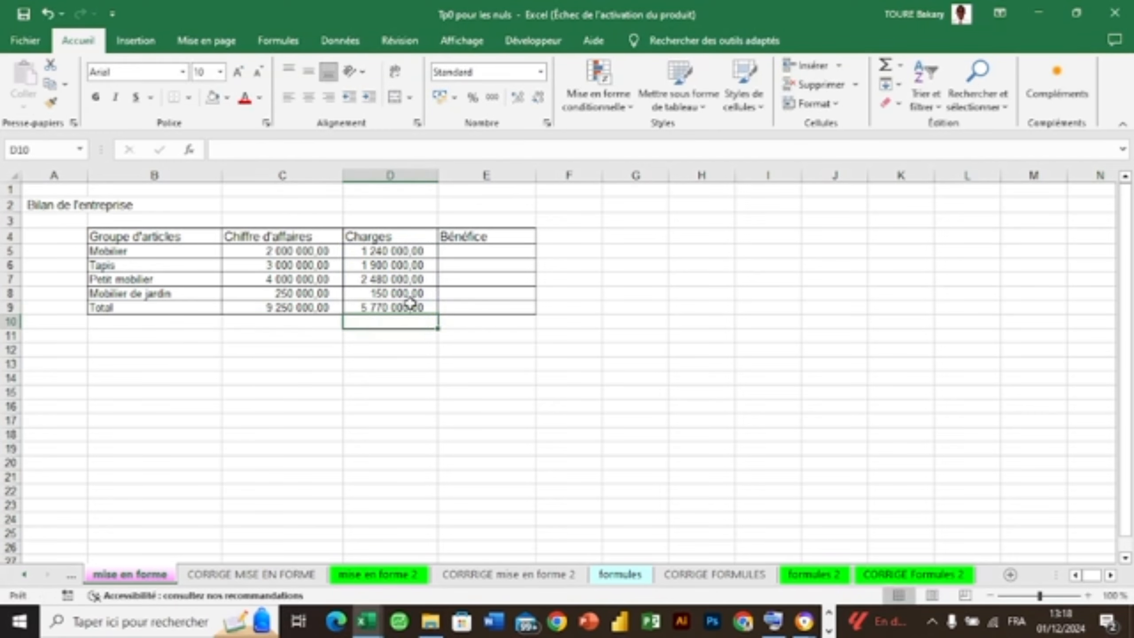
Step: Calculate the Bénéfice for Mobilier in E5 by subtracting Charges from Chiffre d'affaires with =C5-D5
click(456, 252)
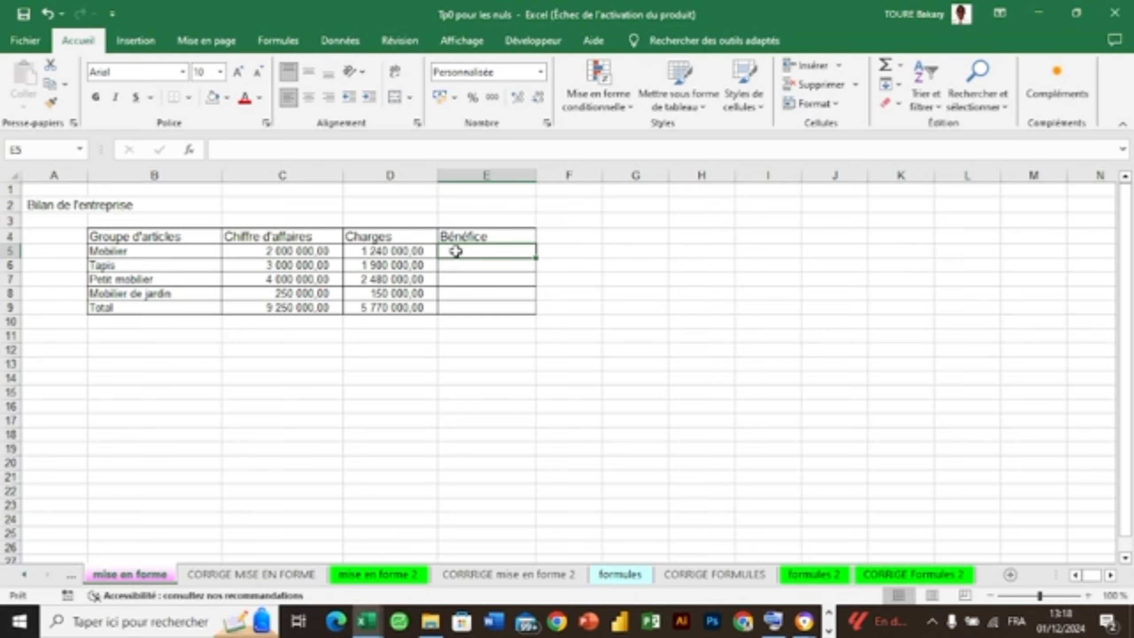
text(=)
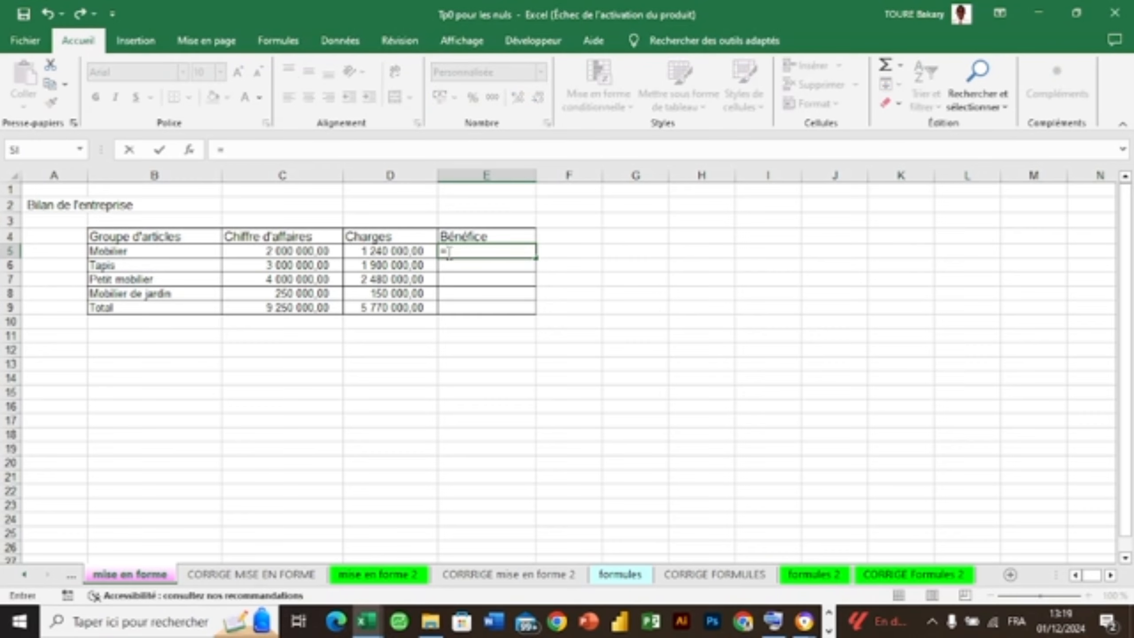
click(319, 252)
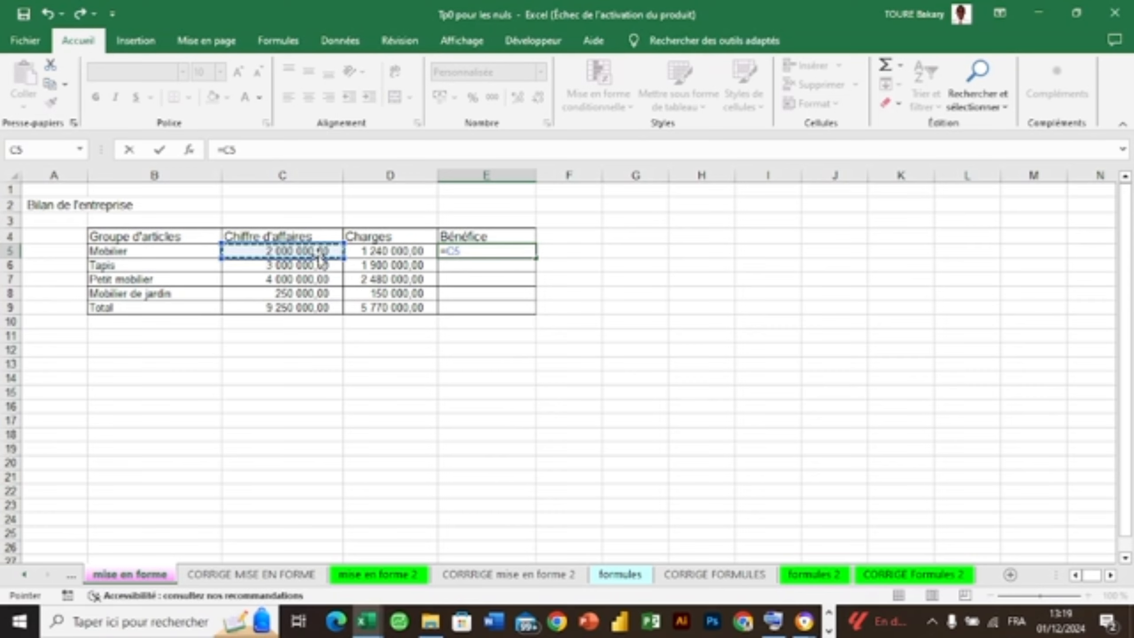
text(-)
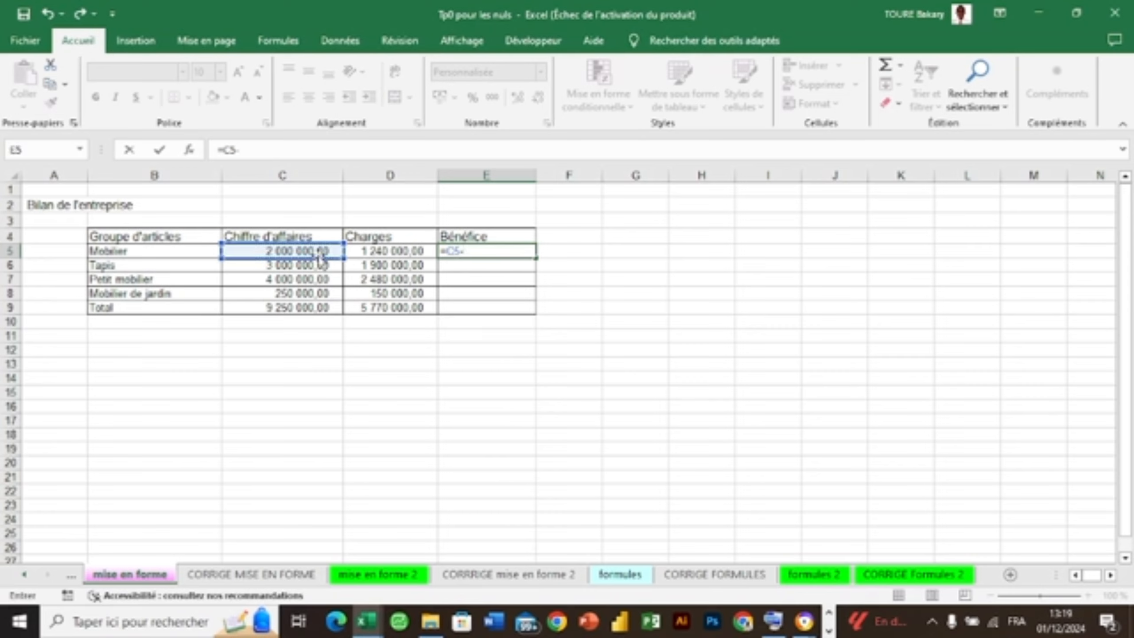
click(363, 251)
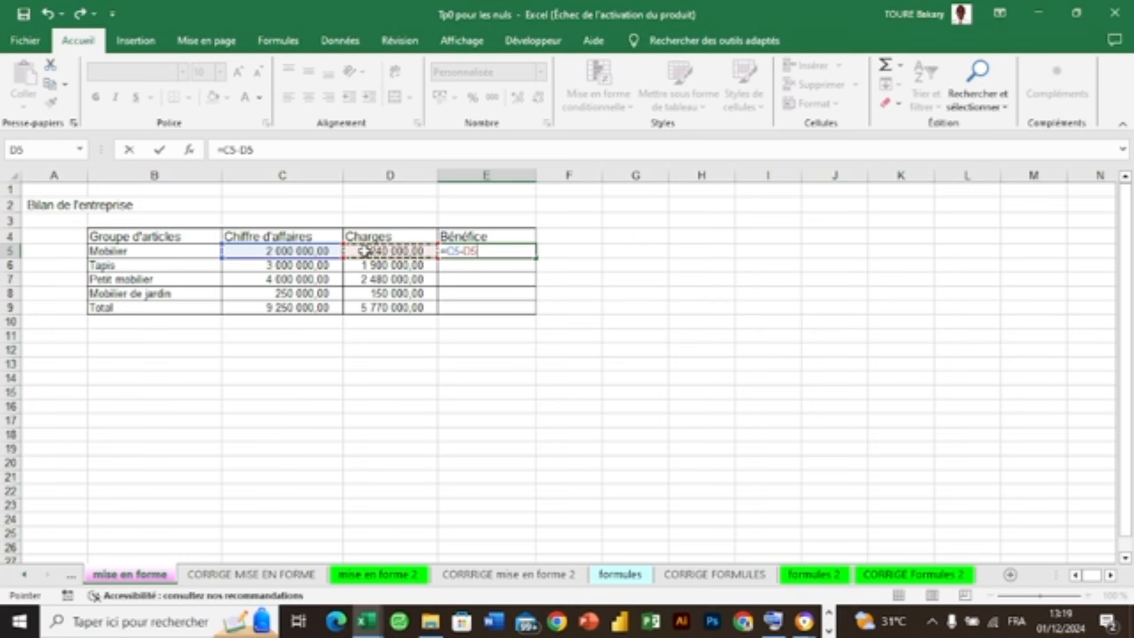
key(Return)
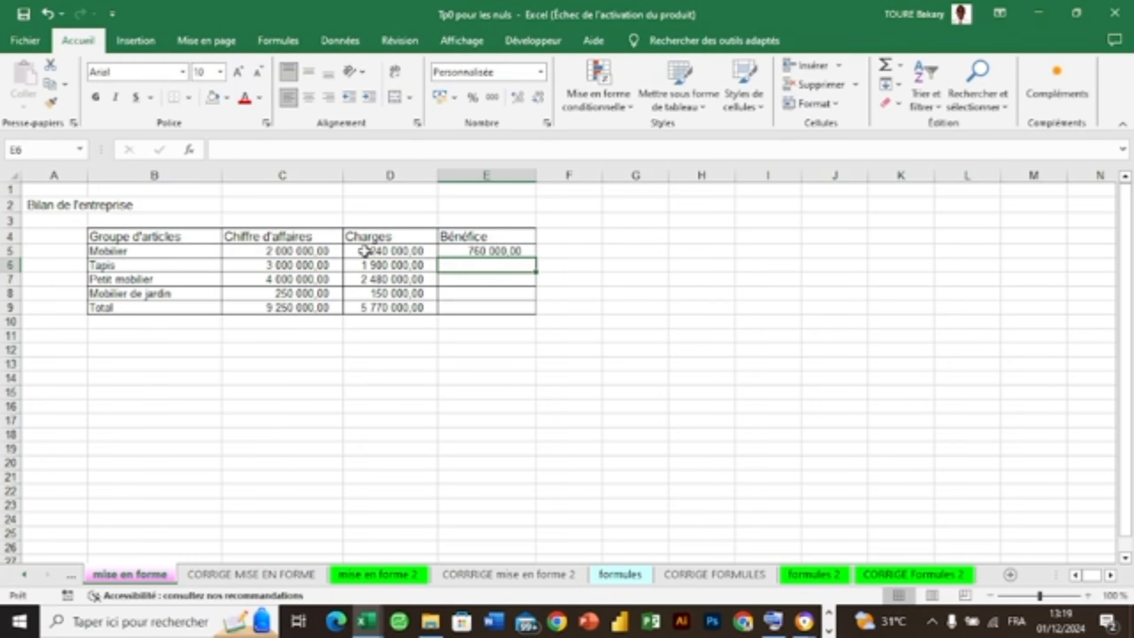
Step: Display the Bénéfice in E5 without decimals and fill its formula down through E8
click(451, 251)
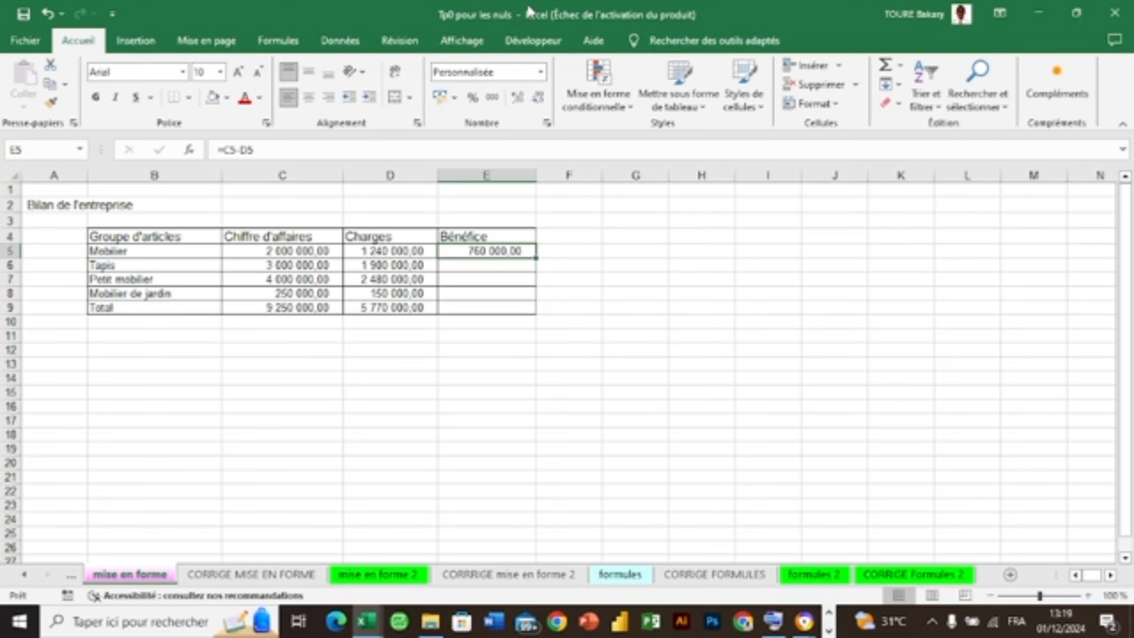
click(517, 99)
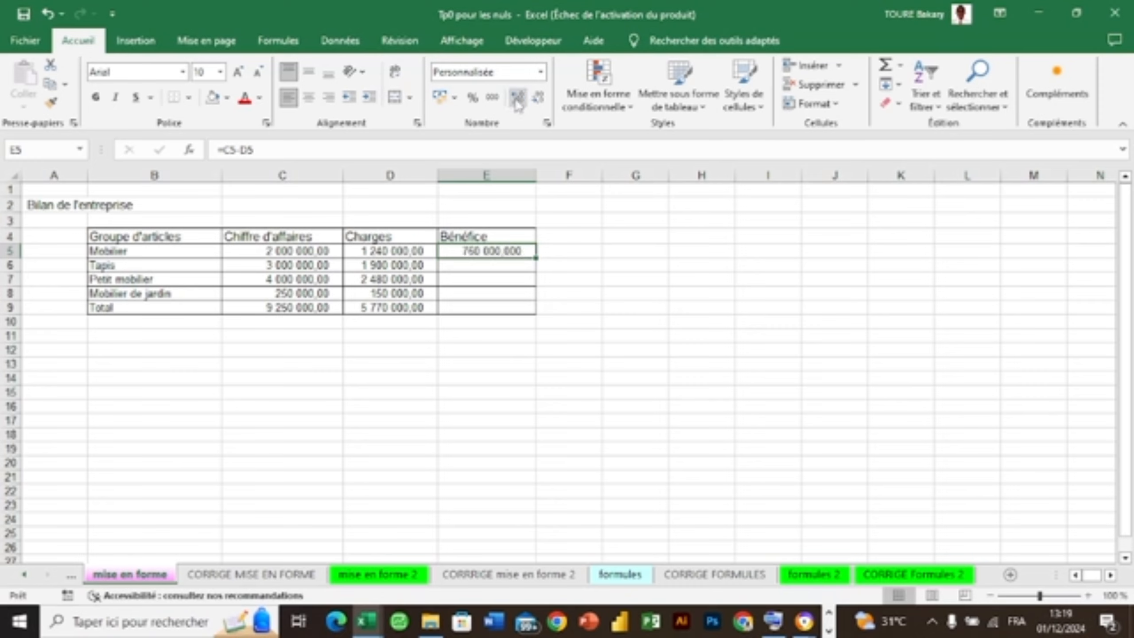
click(517, 100)
double_click(537, 99)
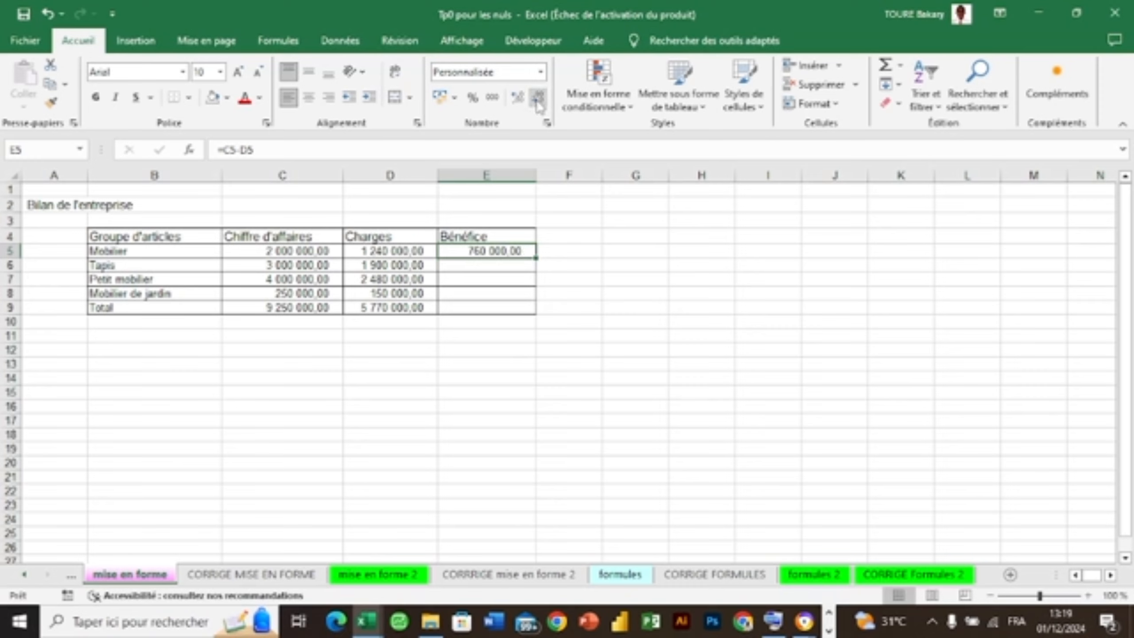
click(537, 98)
click(538, 98)
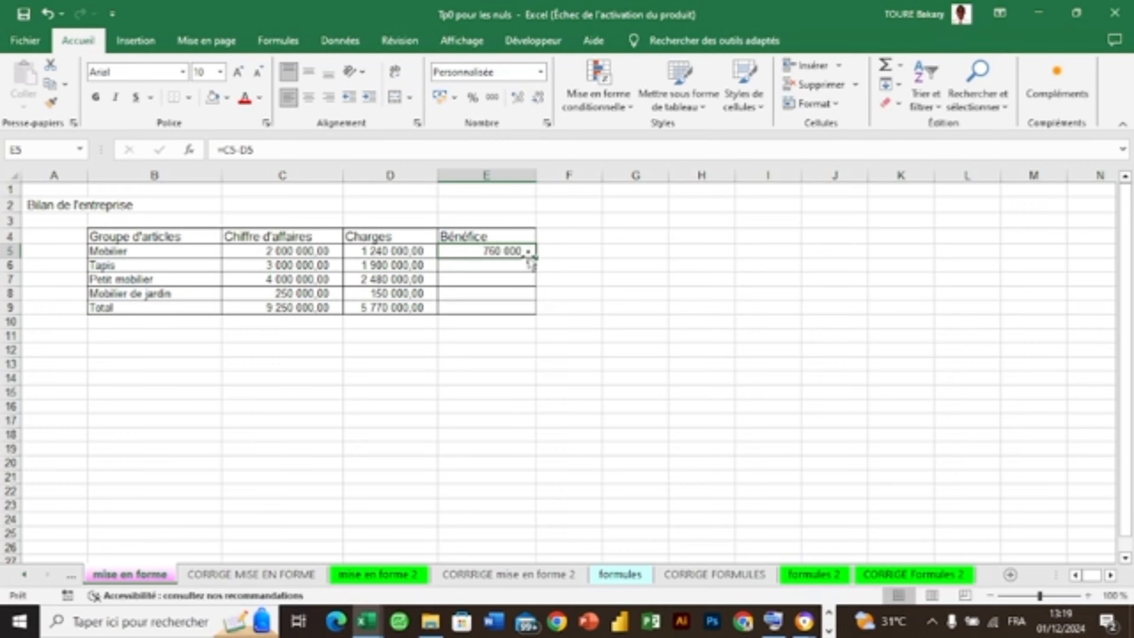
drag(535, 258, 534, 283)
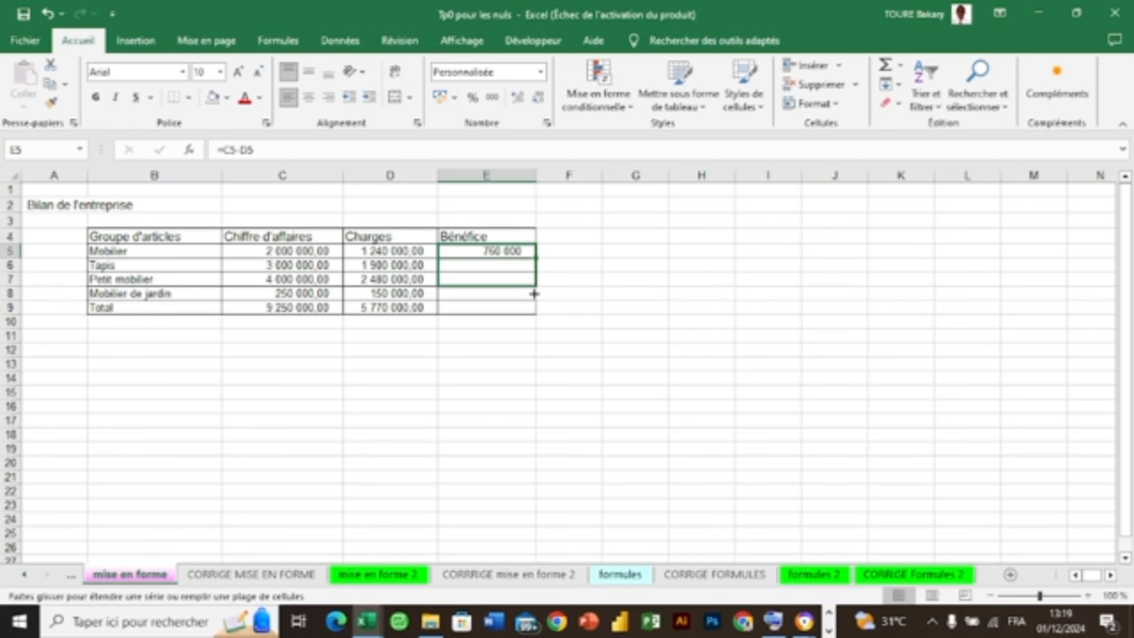
drag(534, 293, 534, 302)
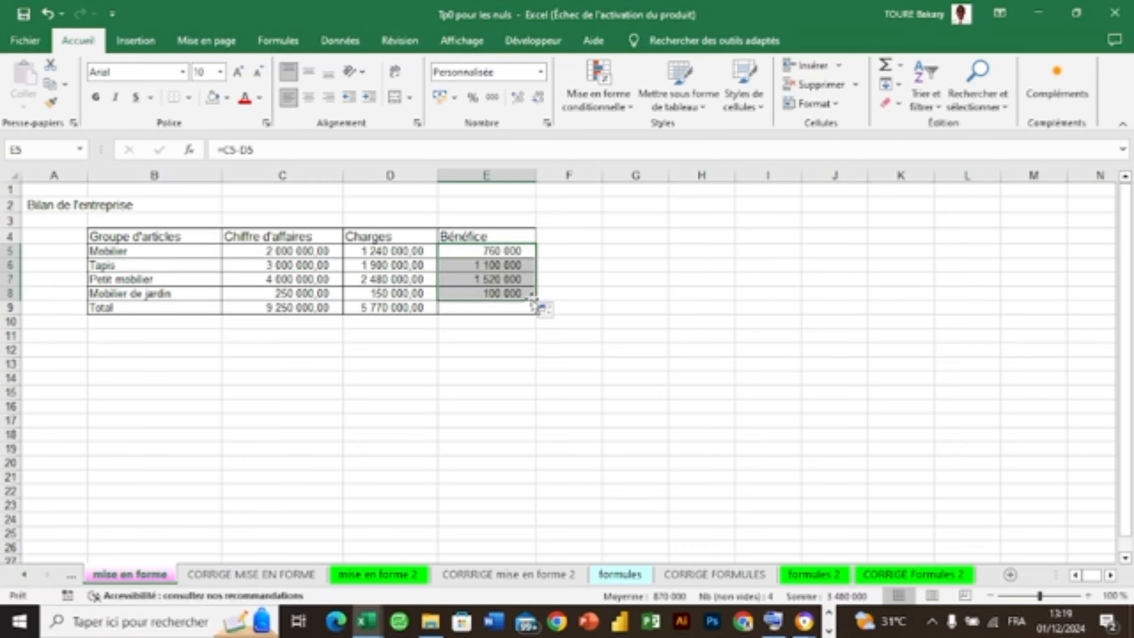
Step: Total the Bénéfice column in E9 with the formula =SOMME(E5:E8)
click(512, 307)
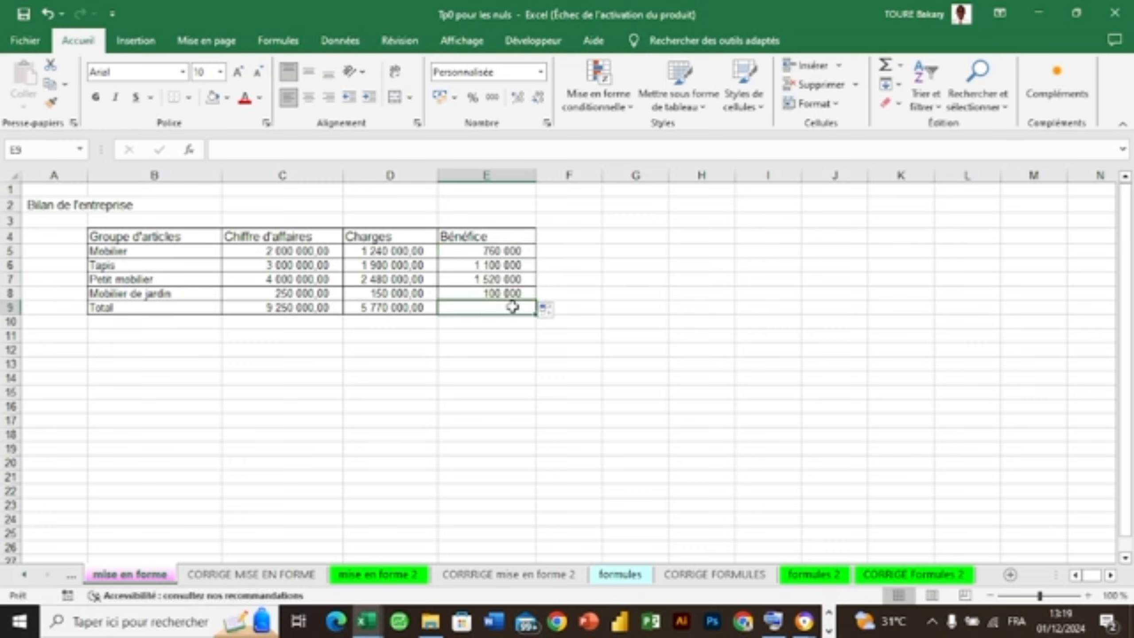
text(=SOM)
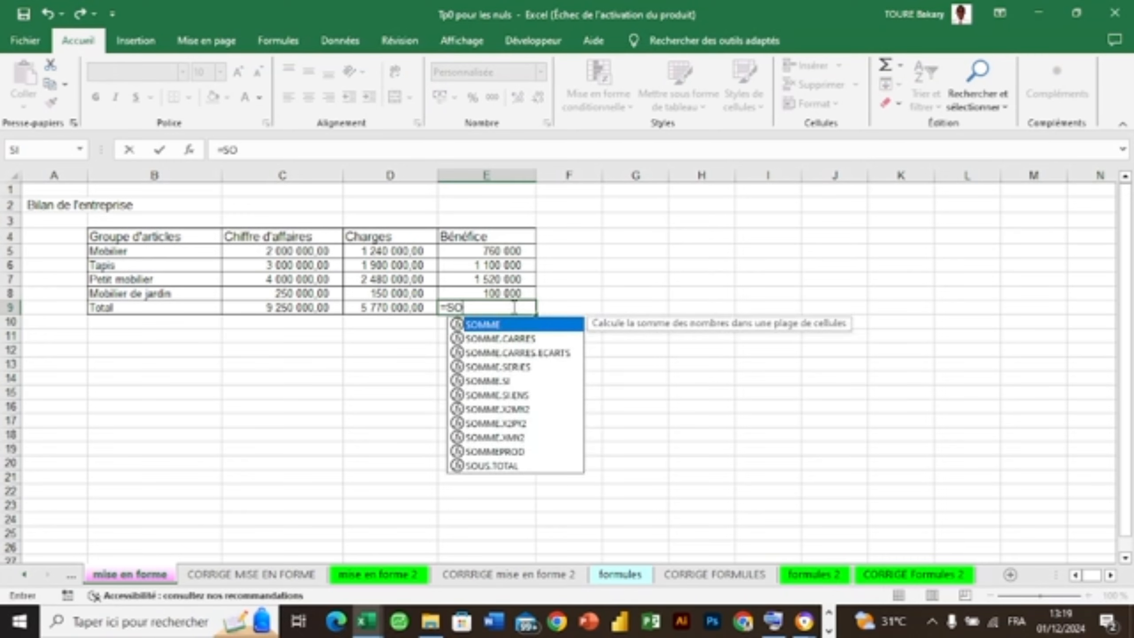
double_click(518, 324)
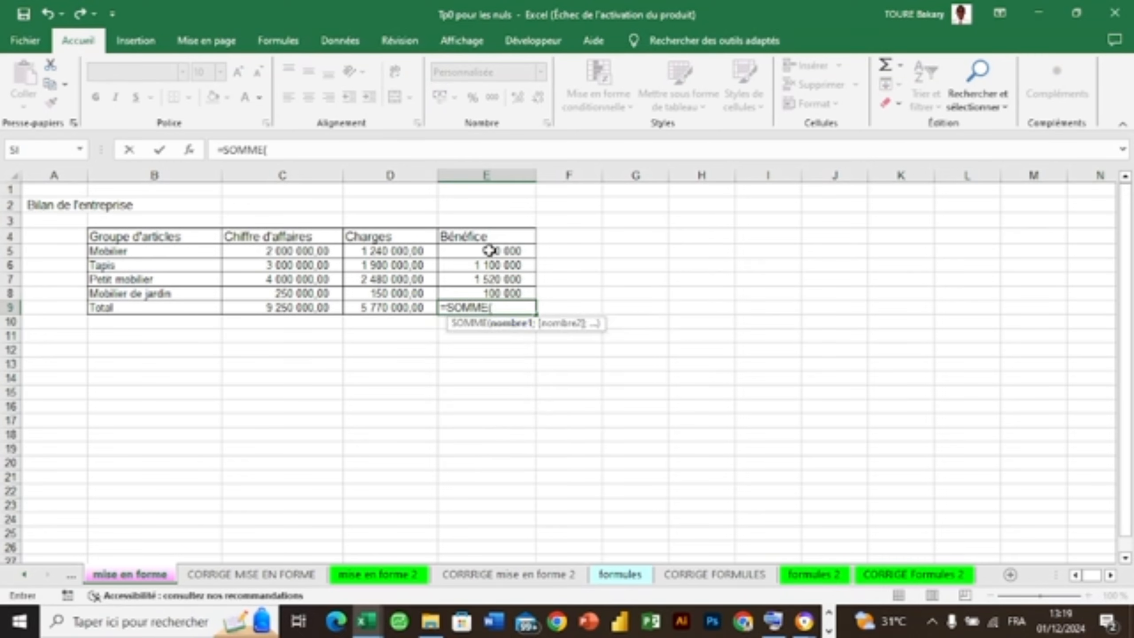
drag(490, 250, 491, 292)
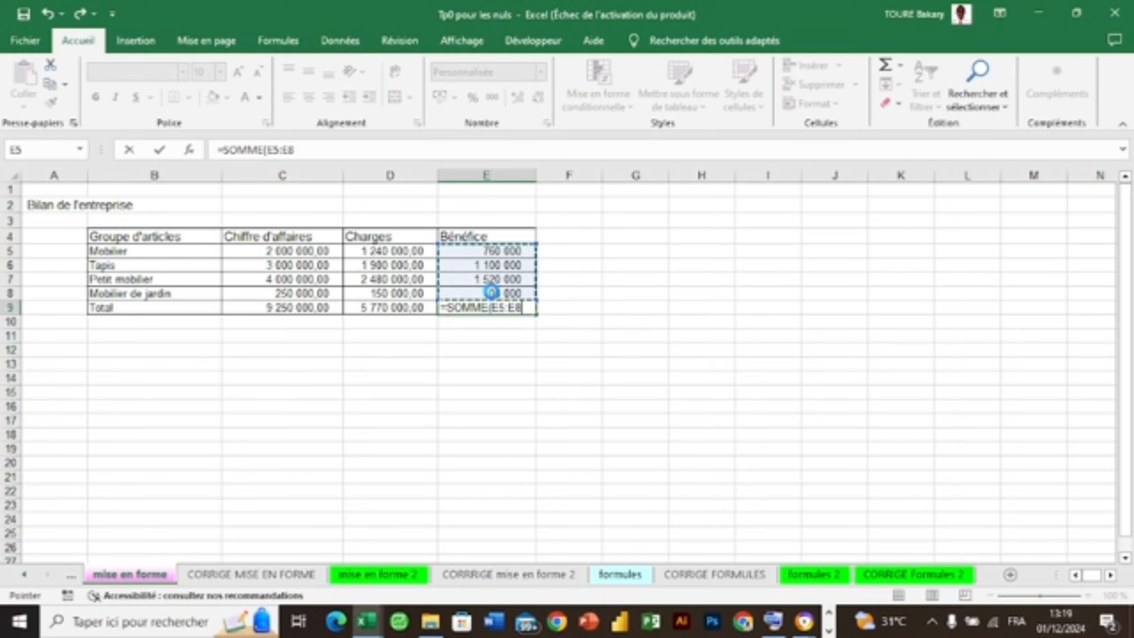
key(Return)
click(433, 417)
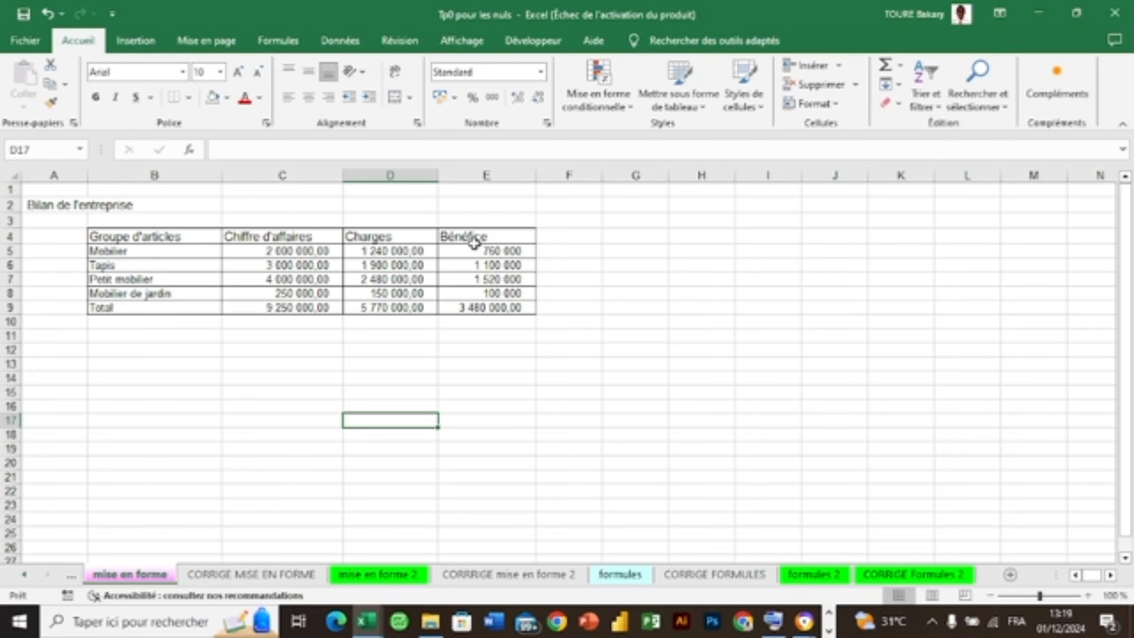
click(511, 308)
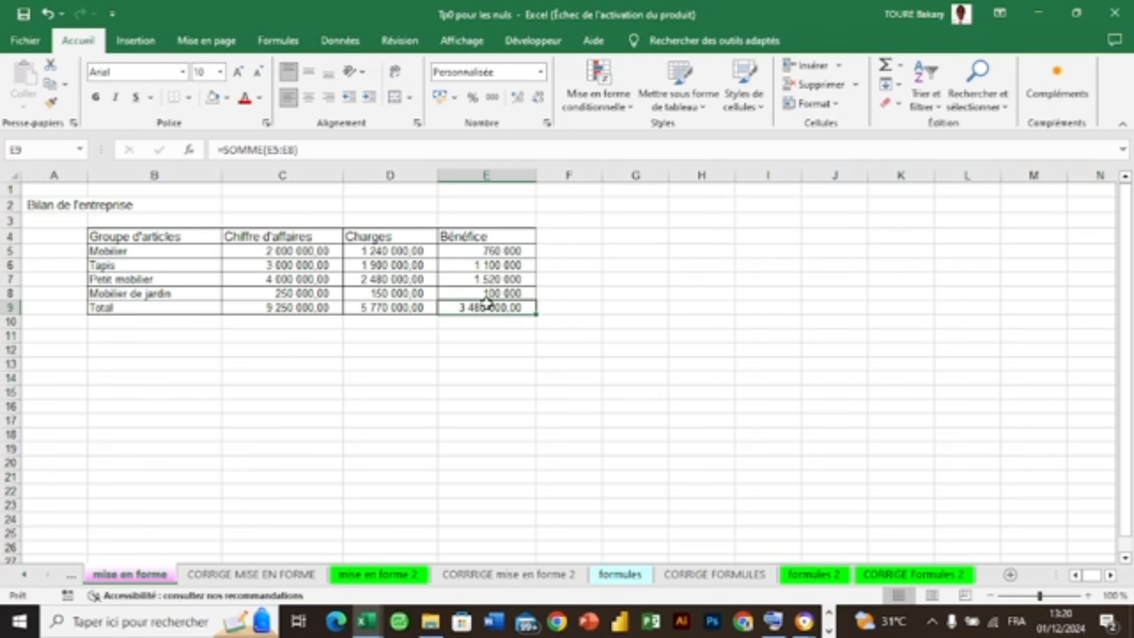
Step: Open the "CORRIGE MISE EN FORME" sheet and view the formatted Bilan de l'entreprise table from its title
click(235, 576)
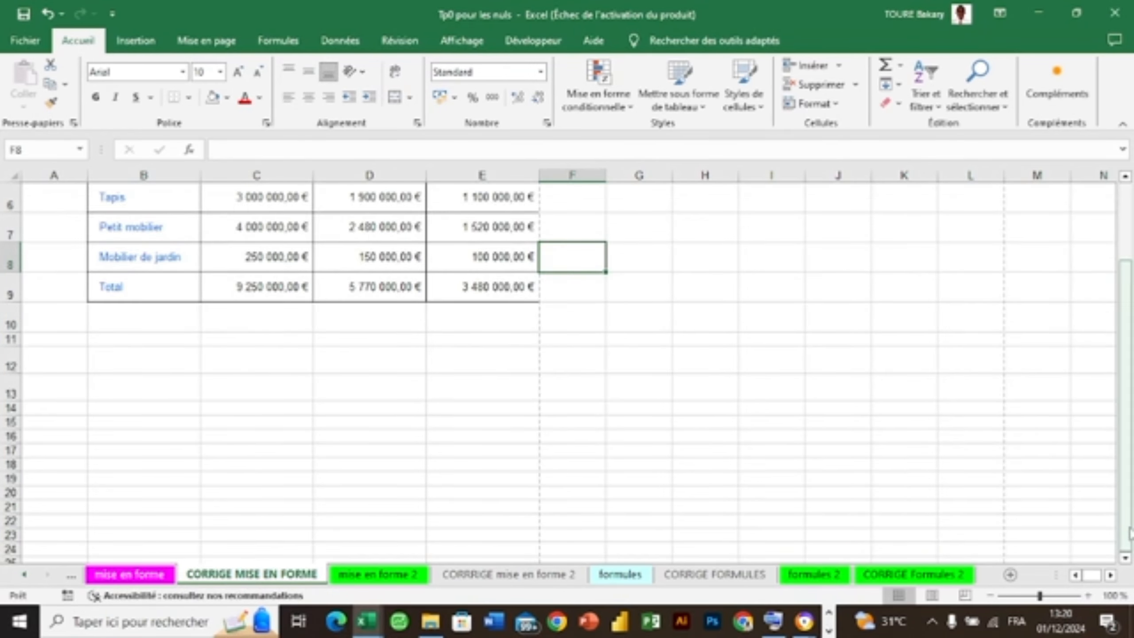
drag(1129, 534, 1107, 465)
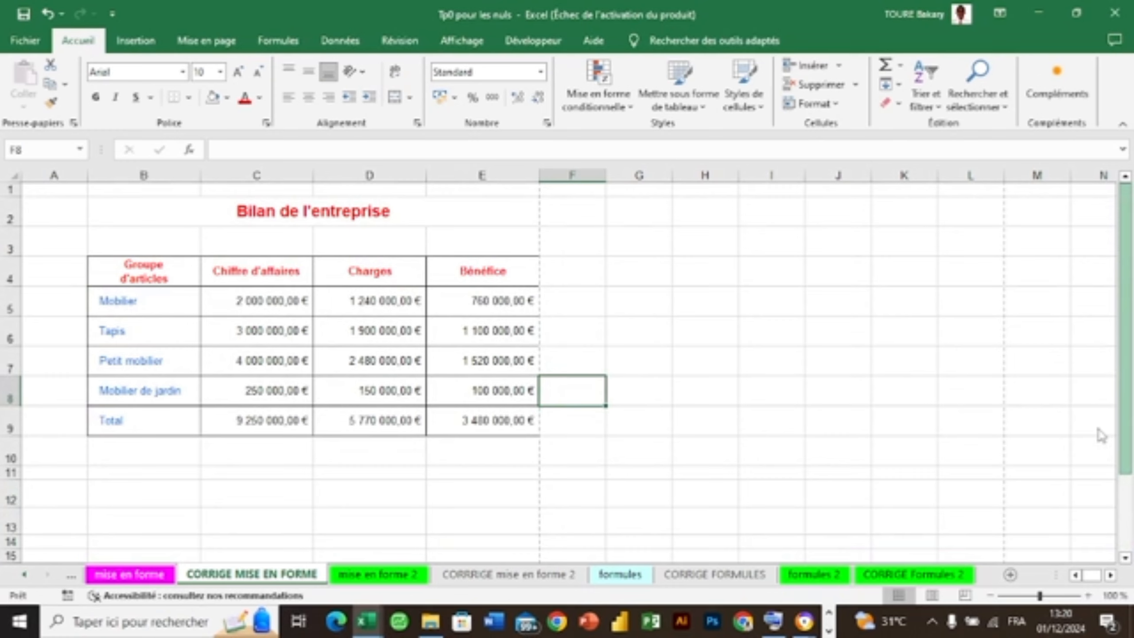
click(861, 417)
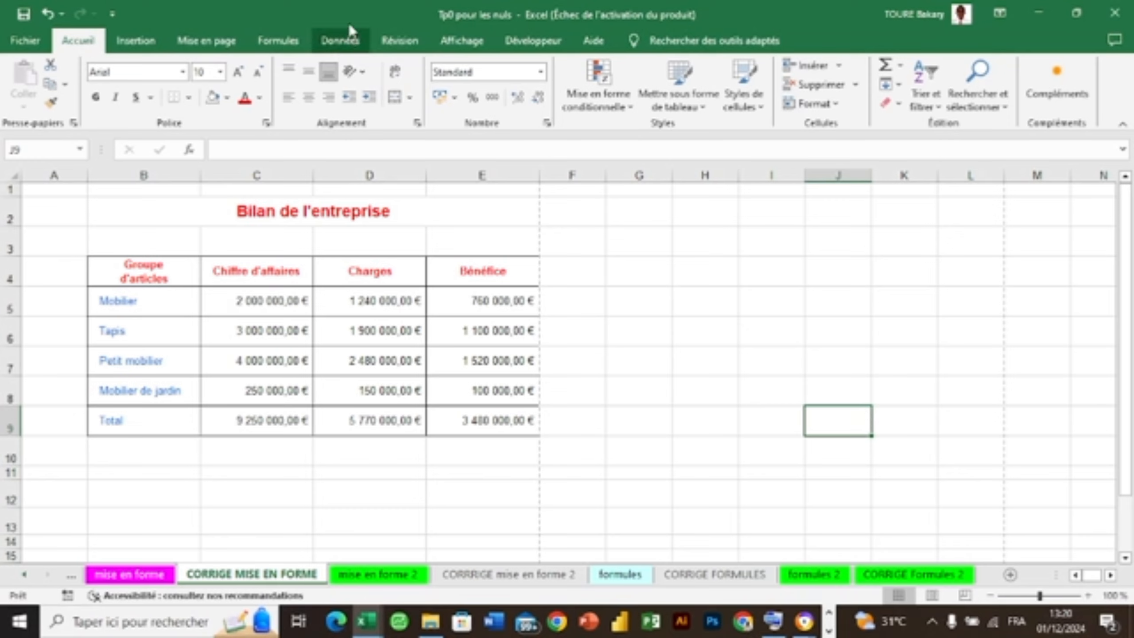
Step: Hide the row and column headings and the gridlines on the "CORRIGE MISE EN FORME" sheet
click(230, 43)
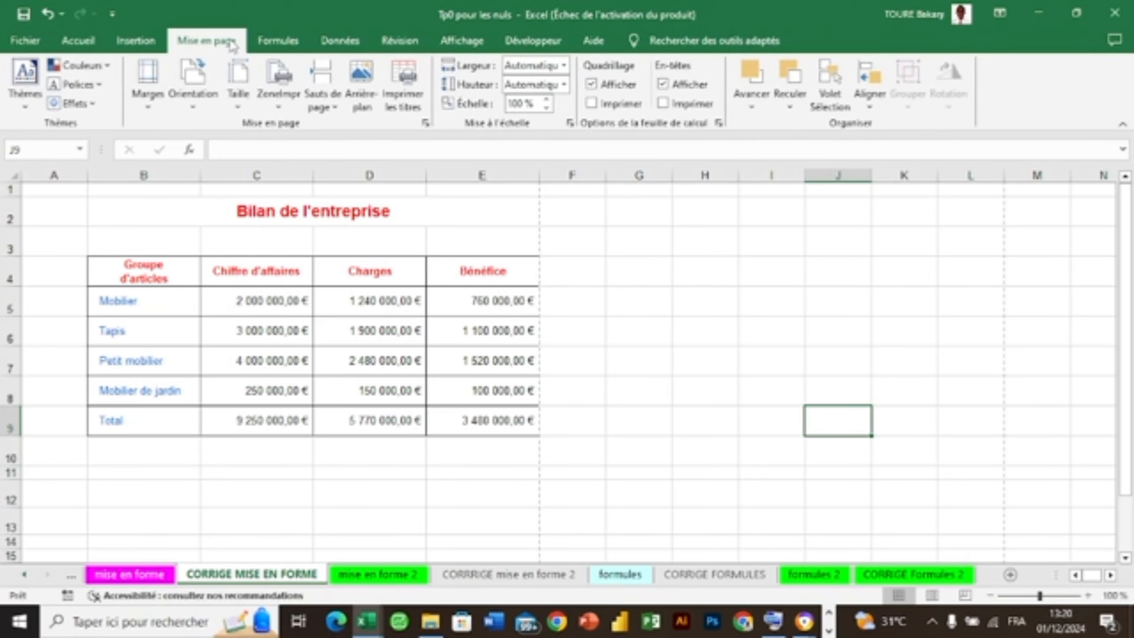
click(669, 88)
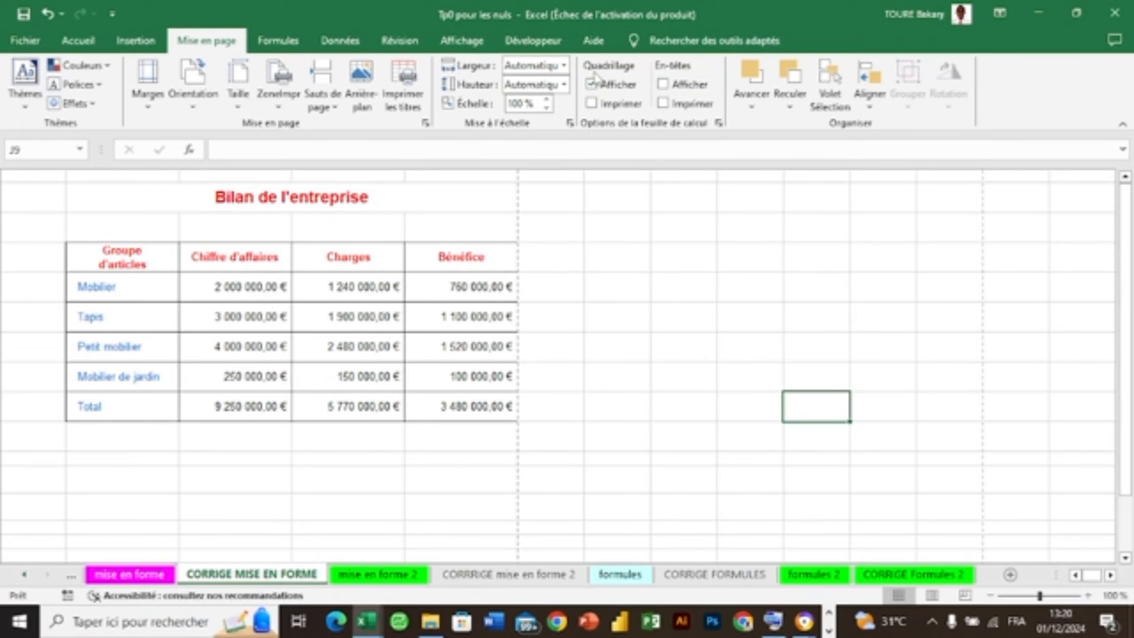
click(591, 85)
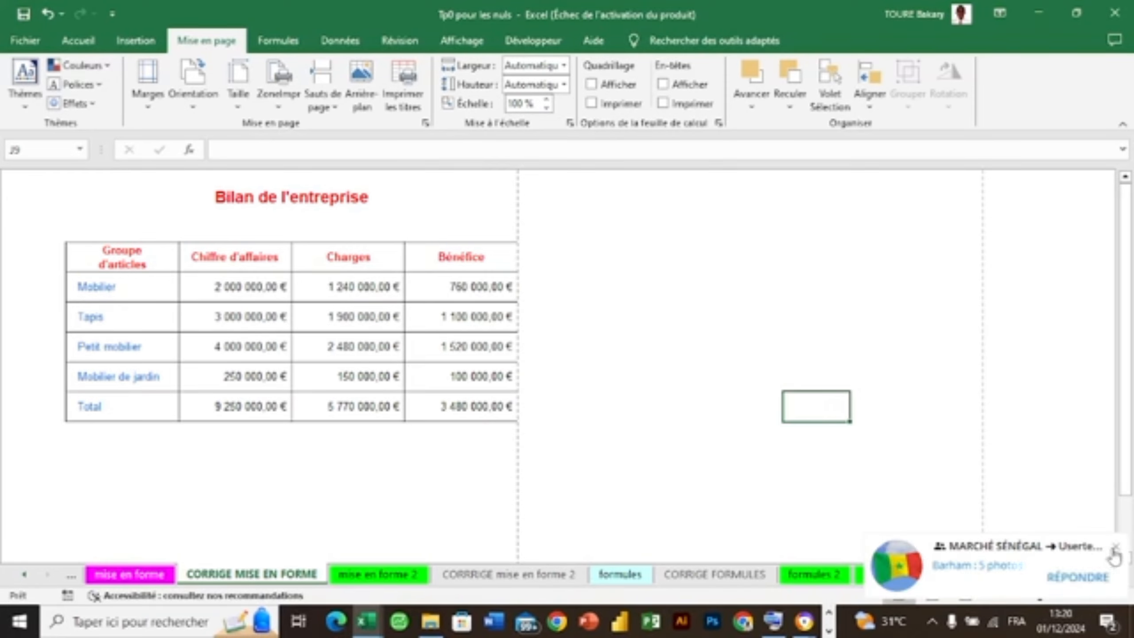
click(1113, 547)
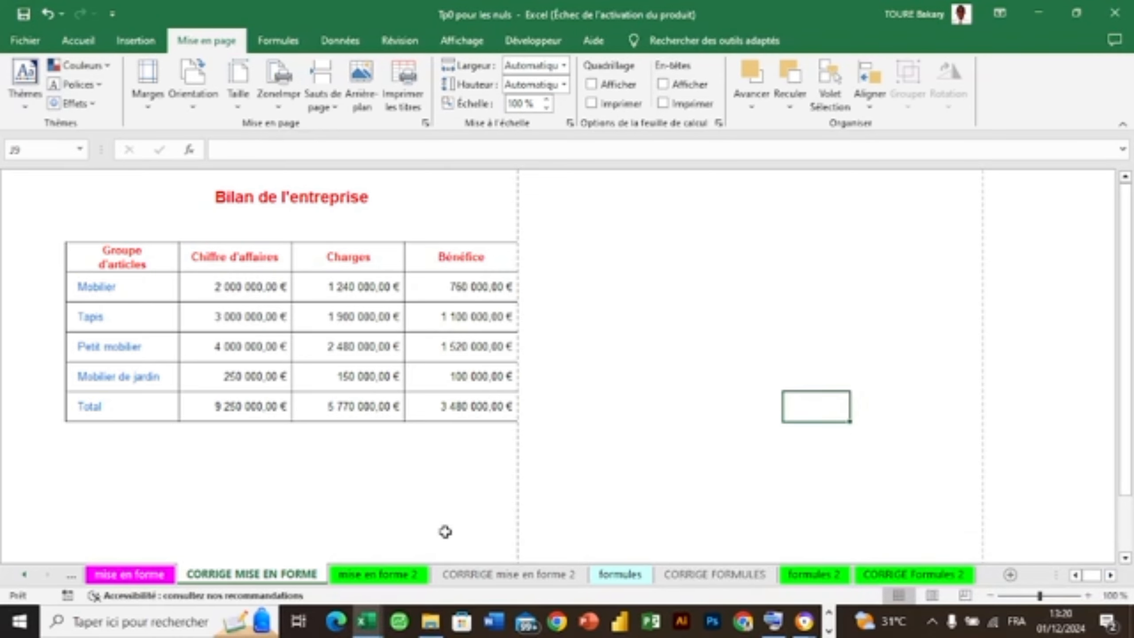
Step: Show the sheet's gridlines and its row and column headings again
click(590, 84)
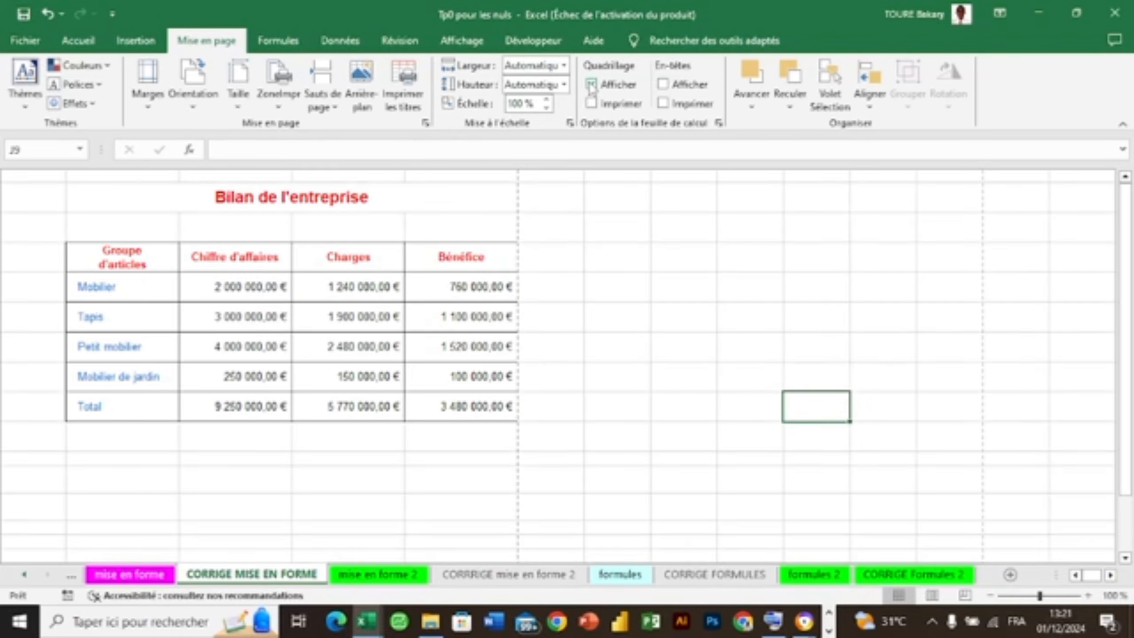
click(664, 84)
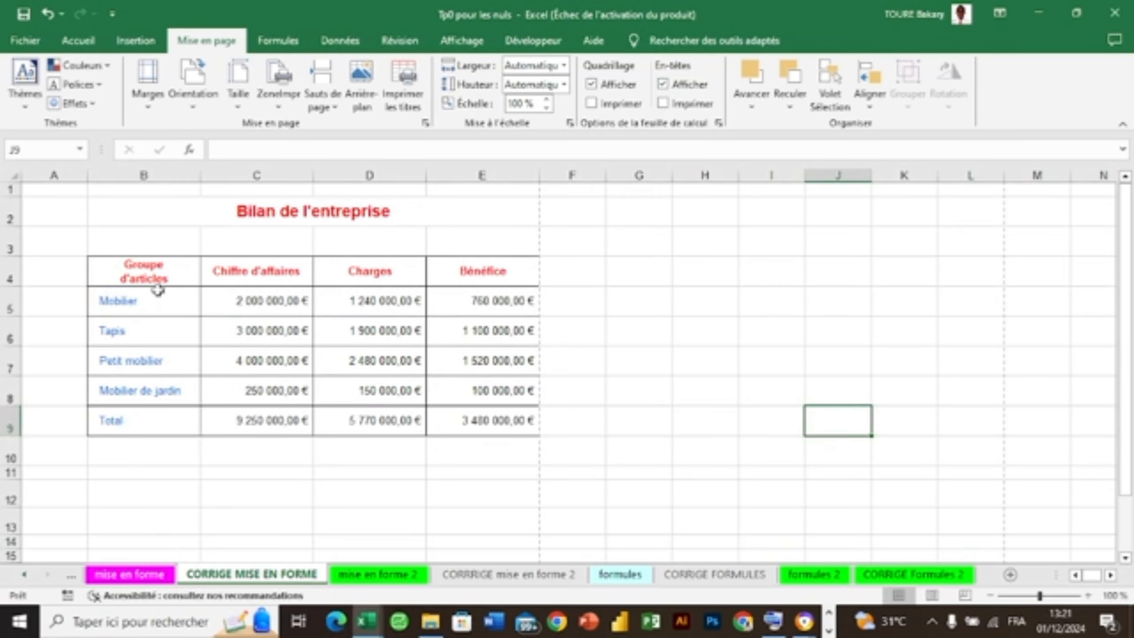
Step: Remove all borders from the Bilan de l'entreprise table in B4:E9
drag(147, 268, 456, 422)
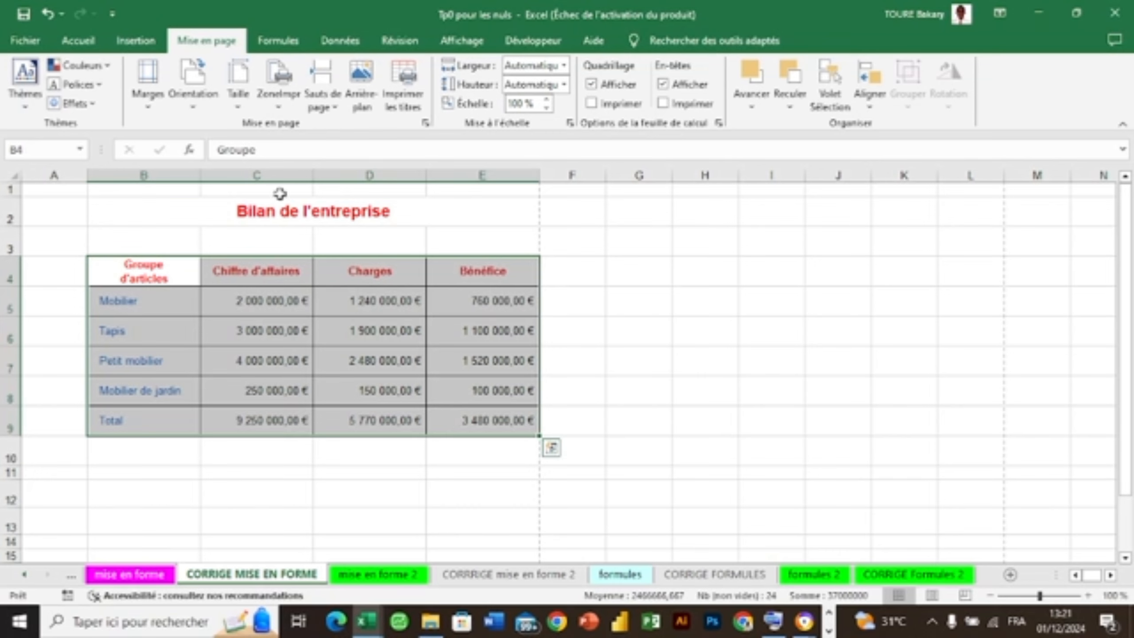
click(86, 43)
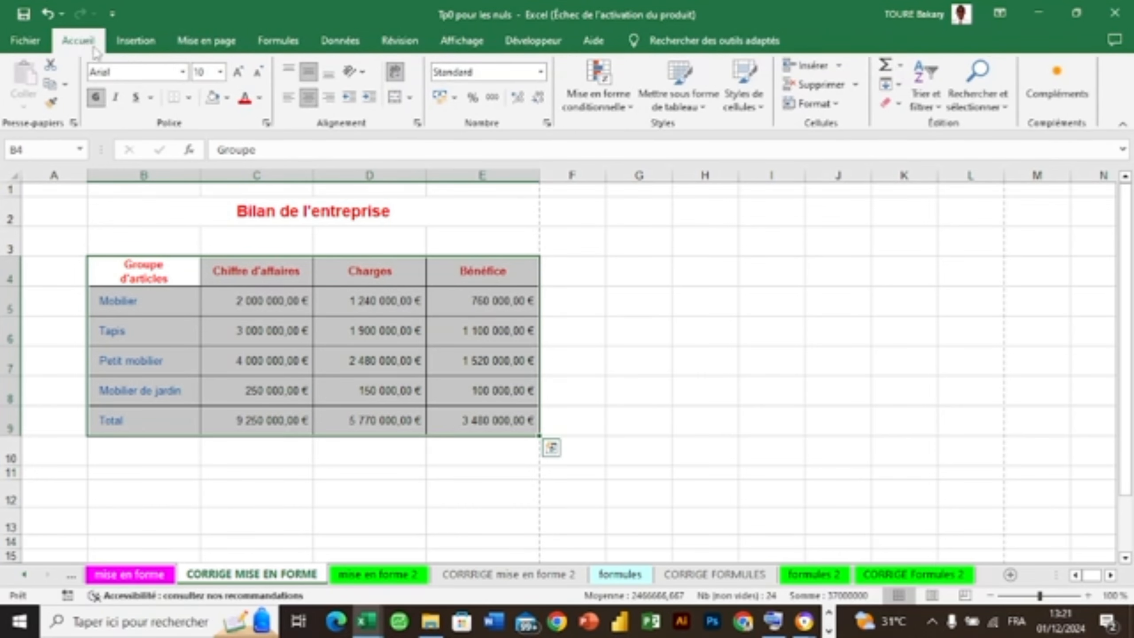
click(189, 98)
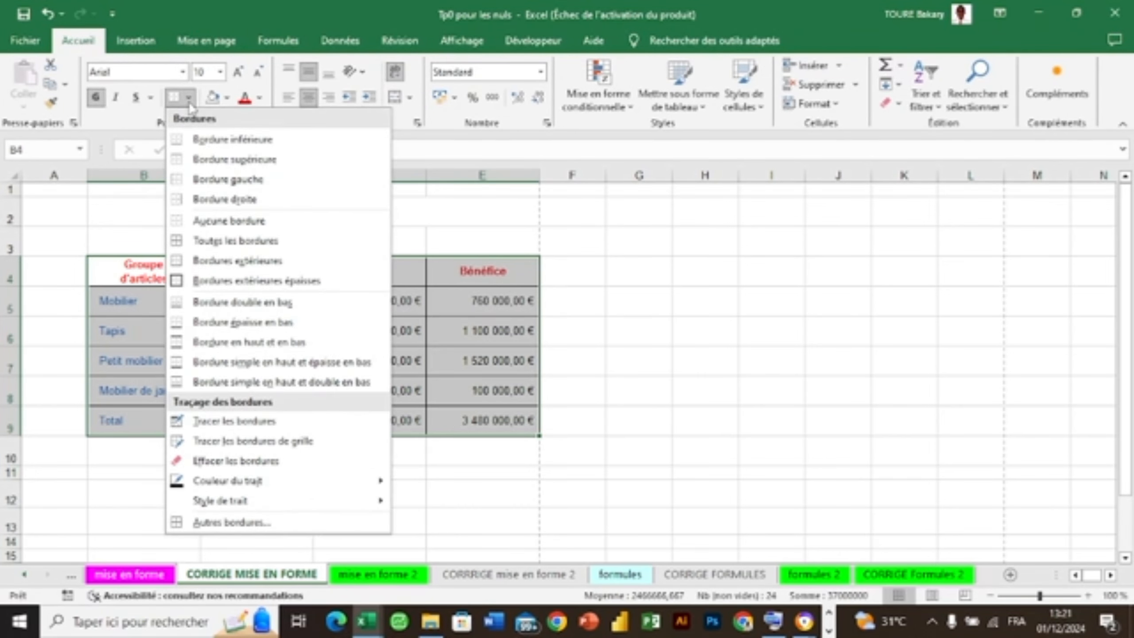
click(218, 222)
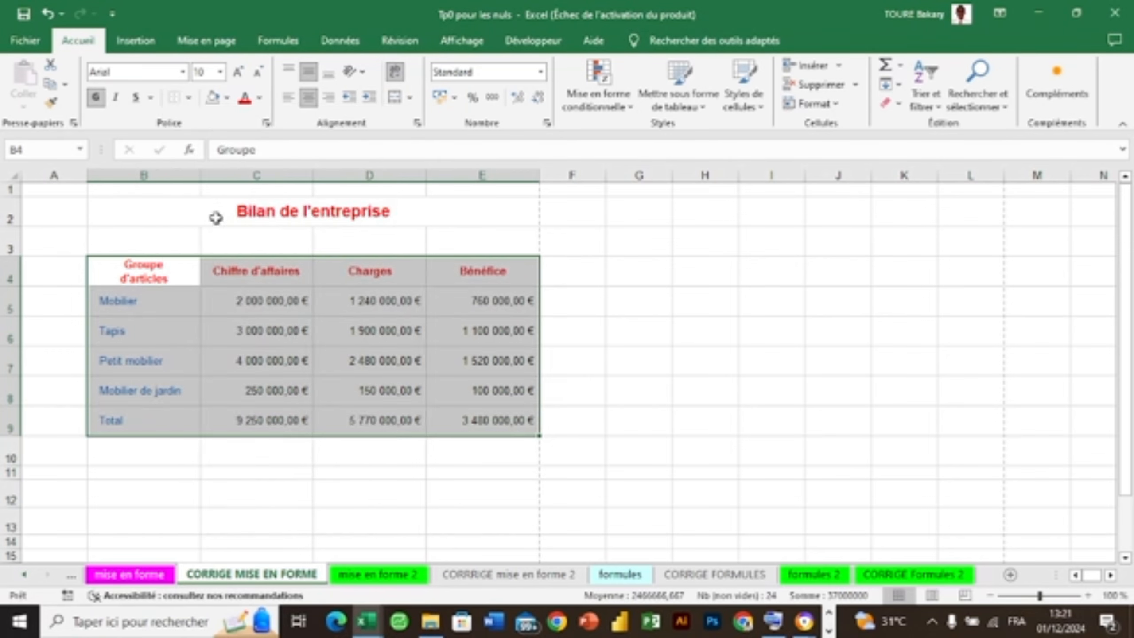
click(581, 355)
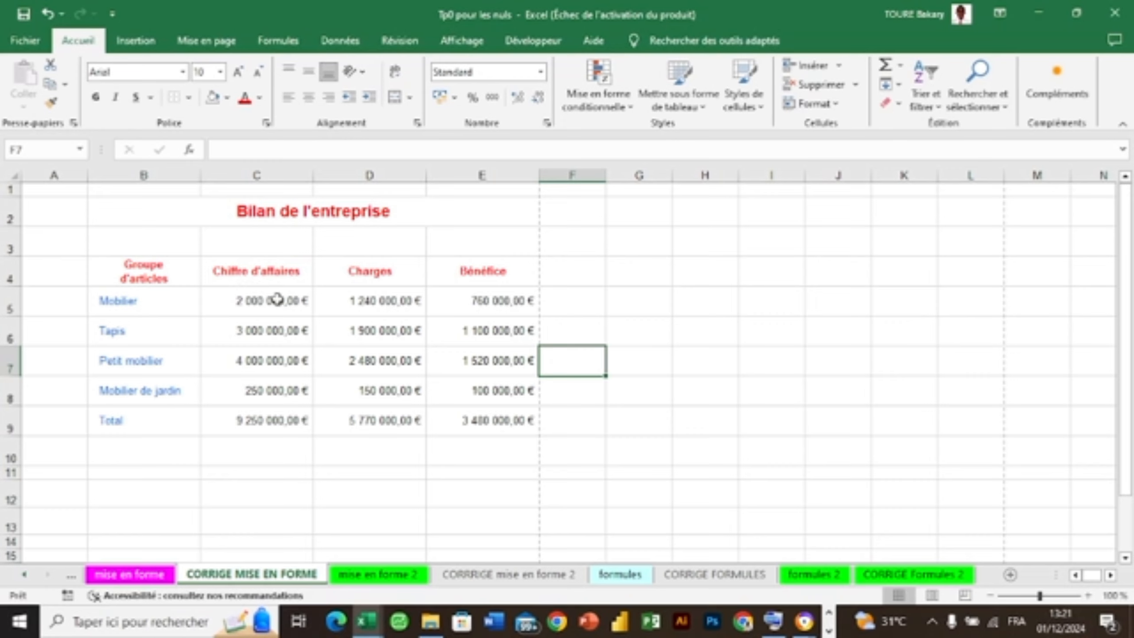
Step: Apply the Monétaire number format in CFA to the Chiffre d'affaires values in C5:C9
drag(277, 299, 280, 418)
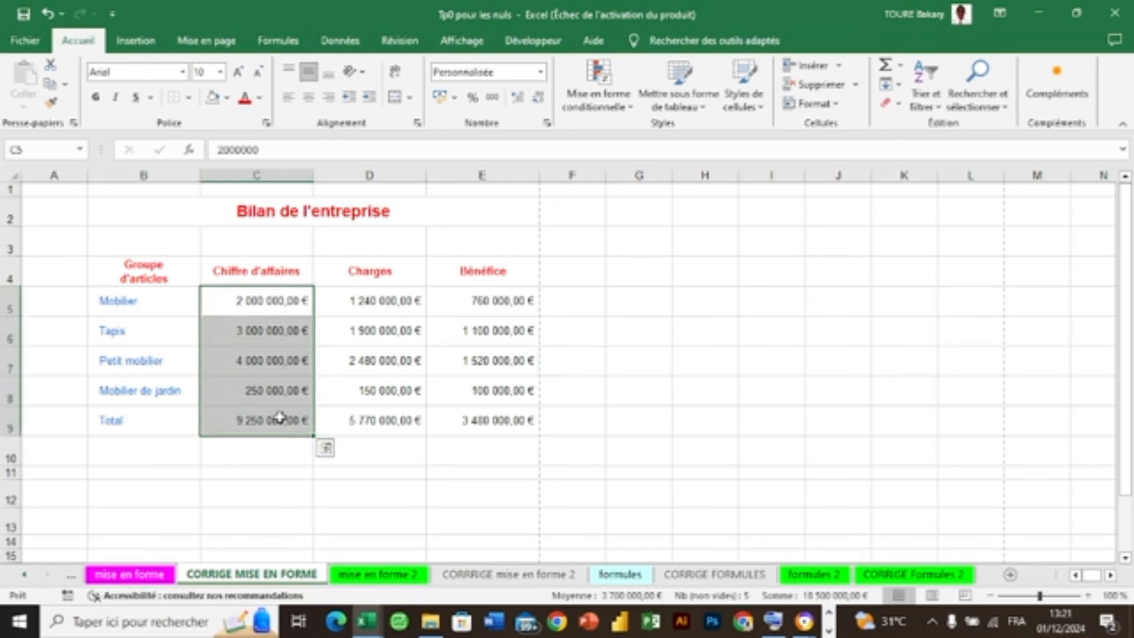
click(540, 75)
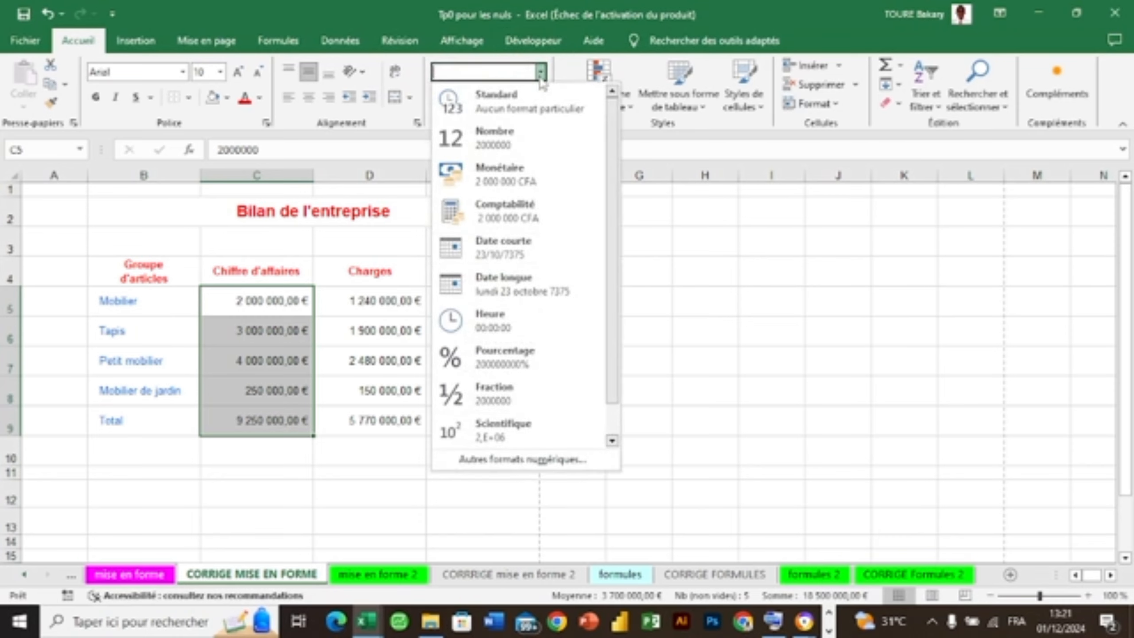
click(529, 179)
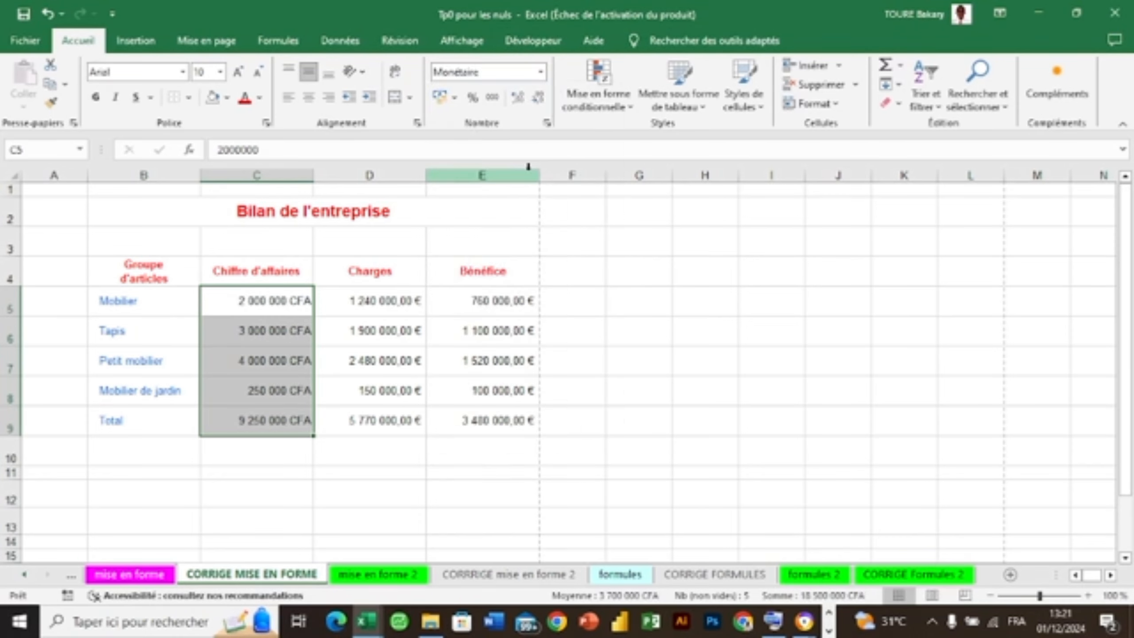
Step: Change the currency symbol of the Chiffre d'affaires values in C5:C9 to € Euro (123 €)
click(540, 71)
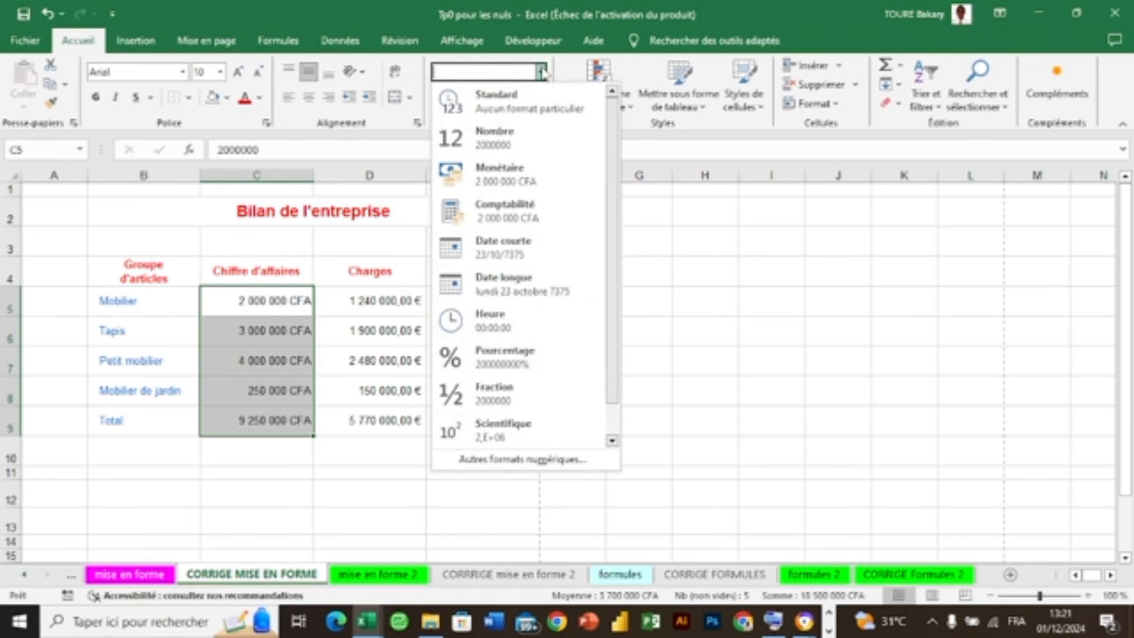
click(517, 458)
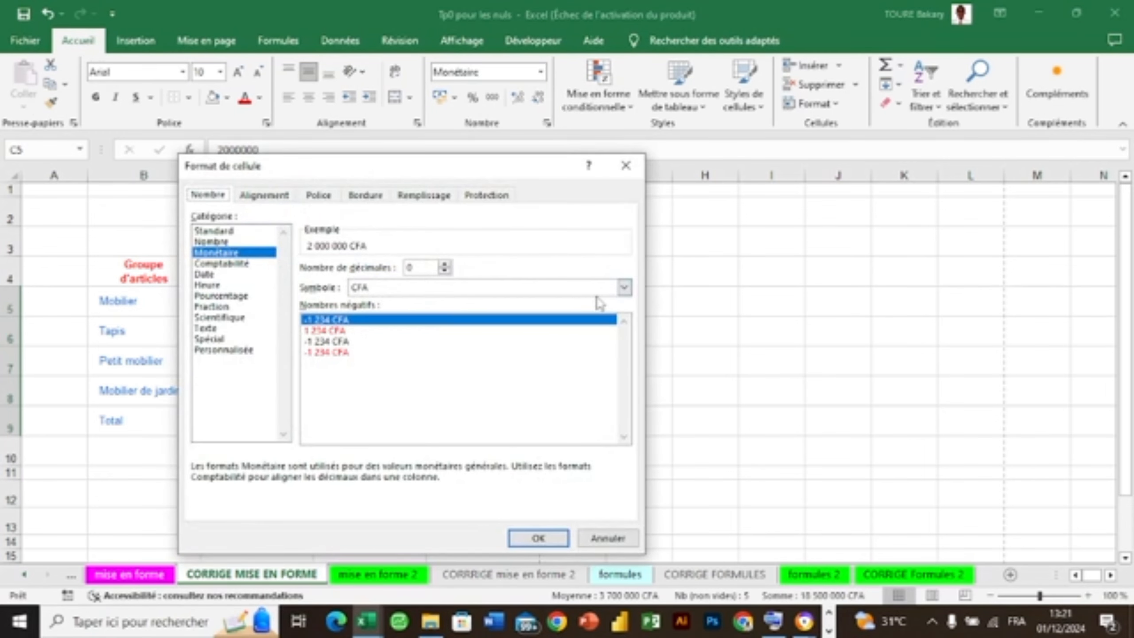
click(624, 288)
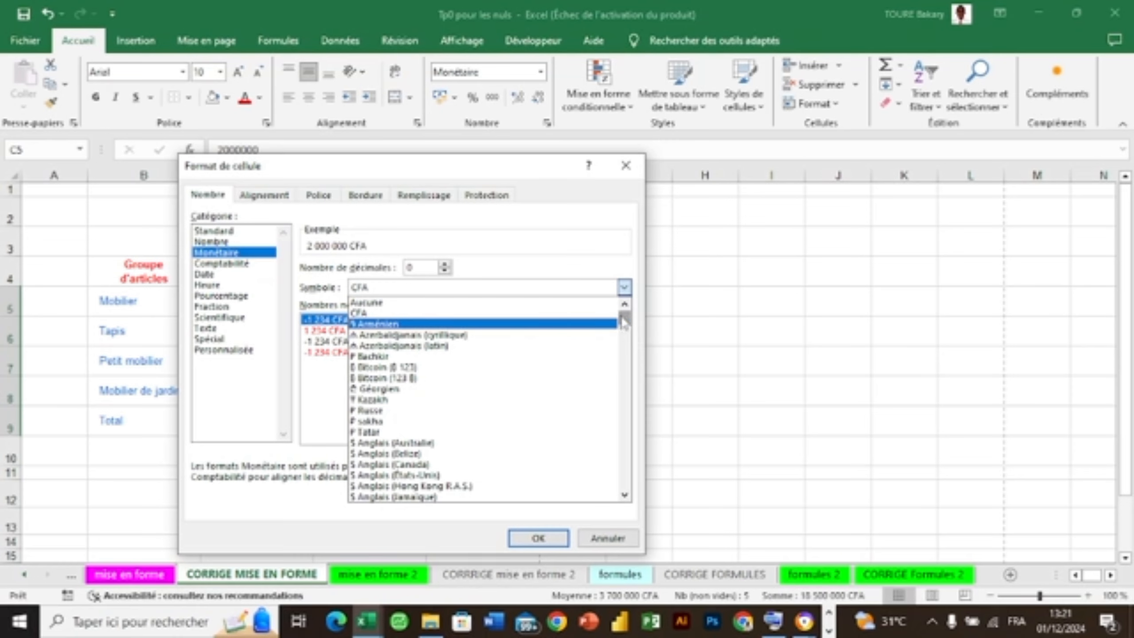
drag(624, 321, 624, 341)
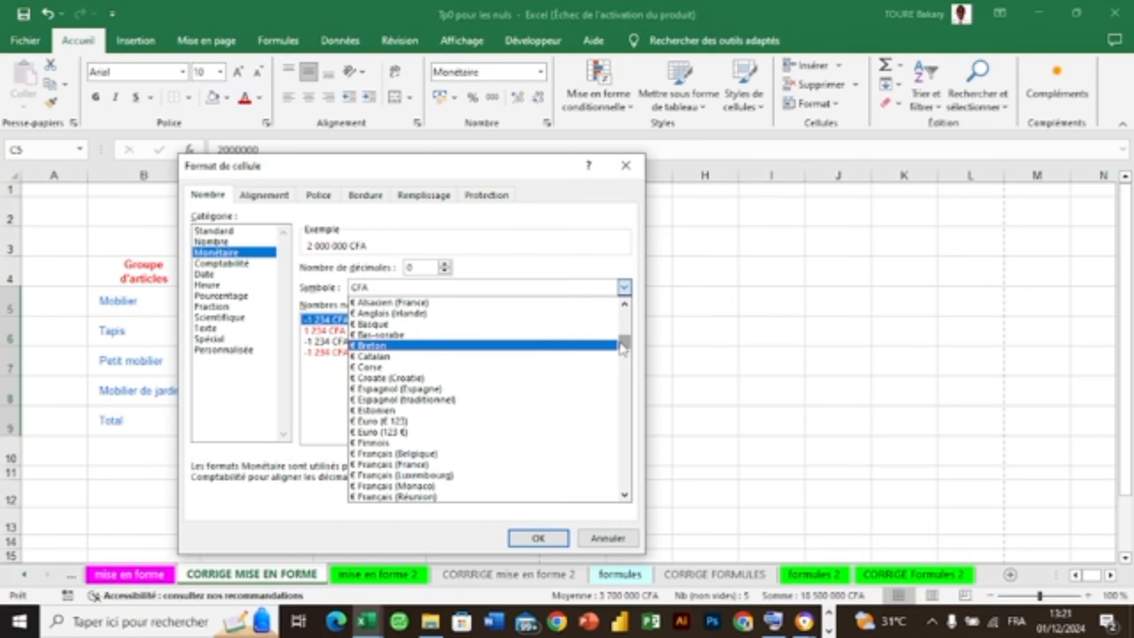
click(624, 496)
click(625, 496)
click(625, 495)
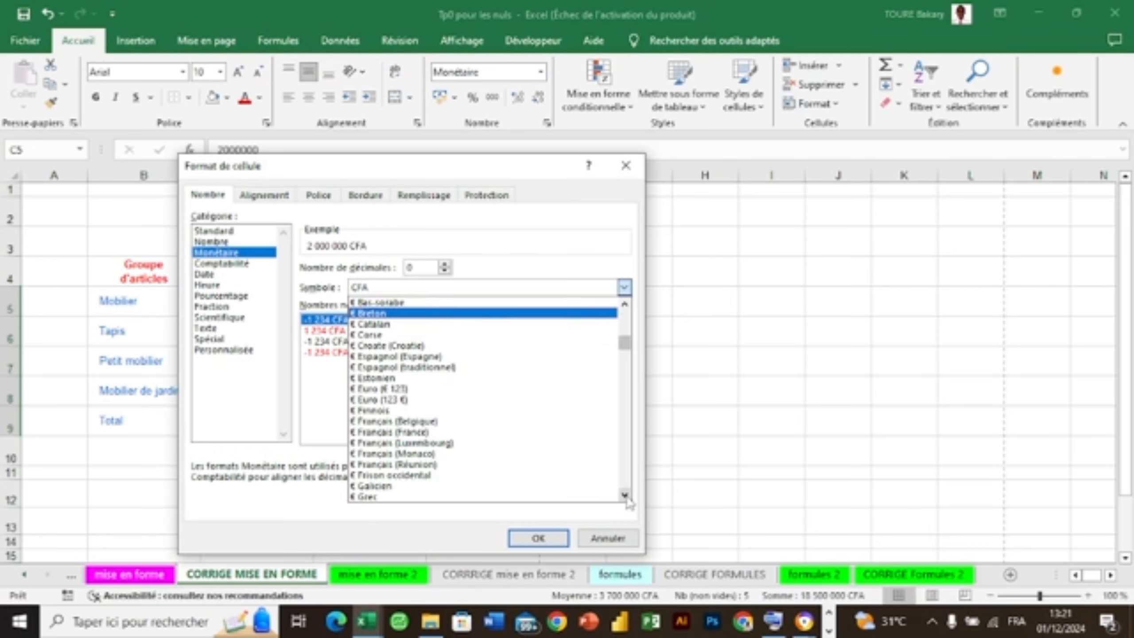
click(625, 495)
click(625, 496)
click(625, 495)
click(625, 495)
click(625, 496)
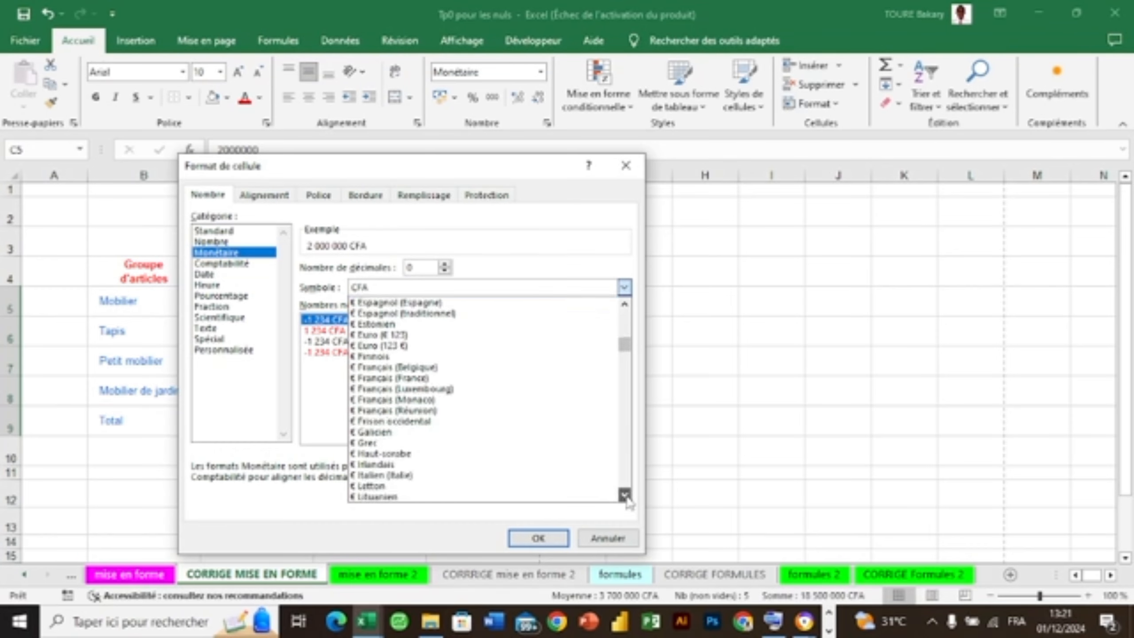
click(625, 496)
click(625, 496)
click(625, 496)
click(625, 495)
click(625, 496)
click(625, 496)
click(625, 496)
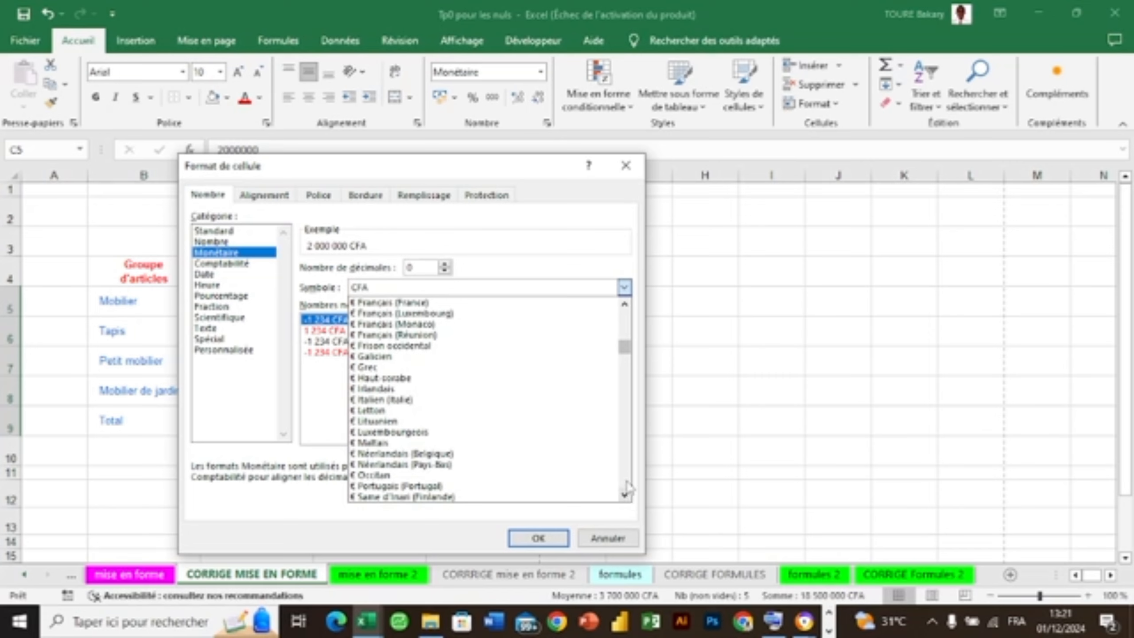
click(625, 496)
click(625, 496)
click(625, 496)
click(625, 495)
click(625, 495)
click(625, 496)
click(625, 496)
click(625, 495)
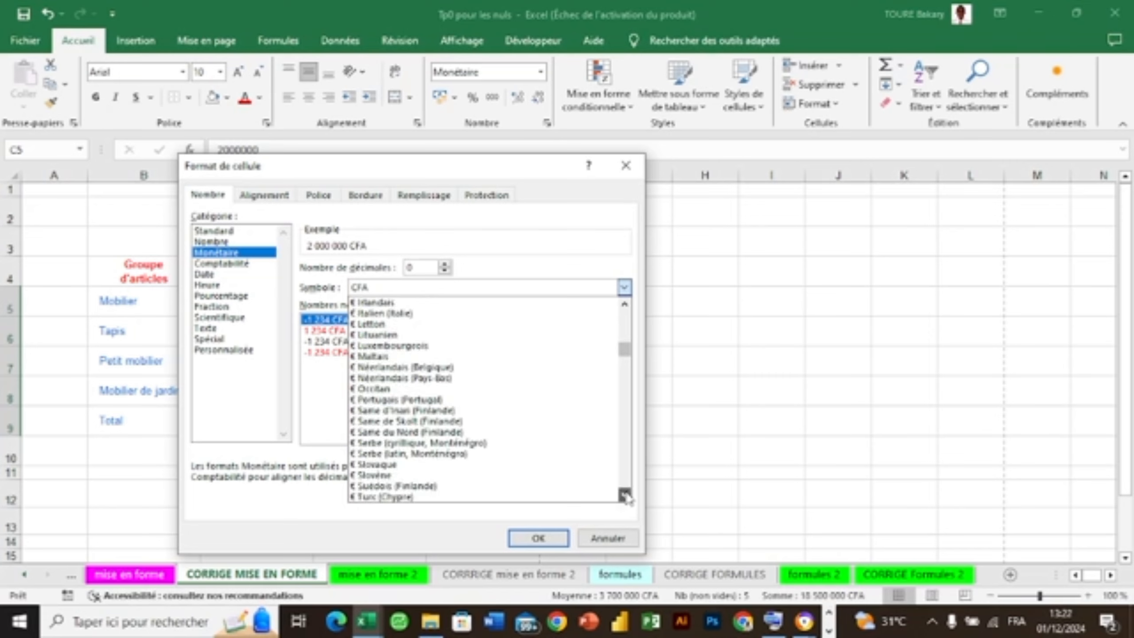
click(624, 495)
click(625, 495)
click(625, 496)
click(625, 495)
click(625, 495)
click(624, 496)
click(625, 495)
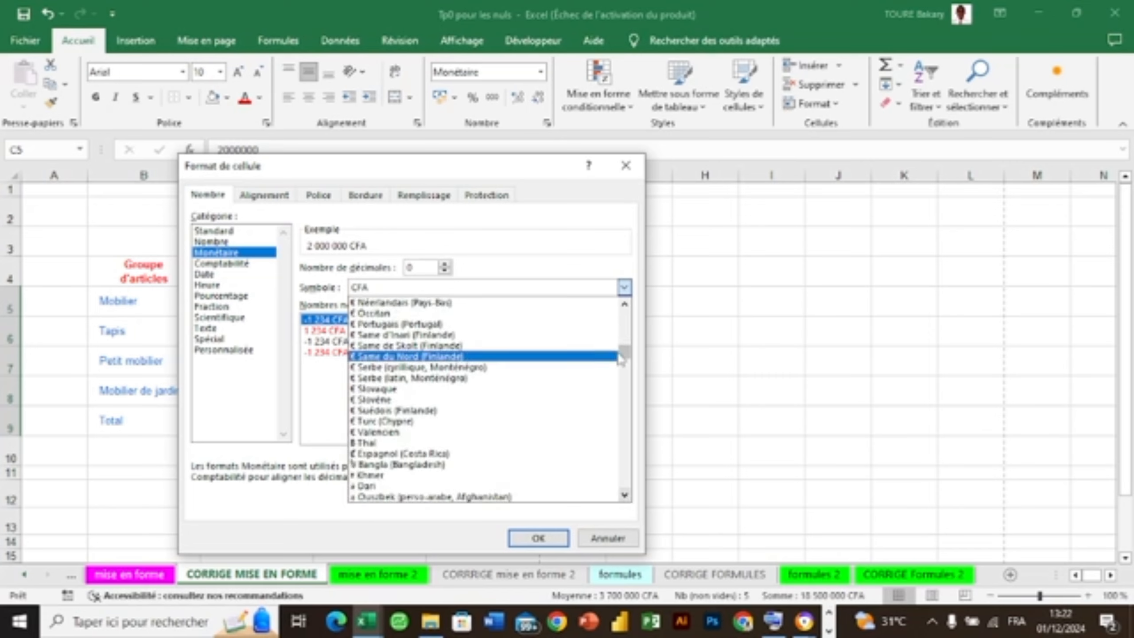
drag(624, 358, 627, 353)
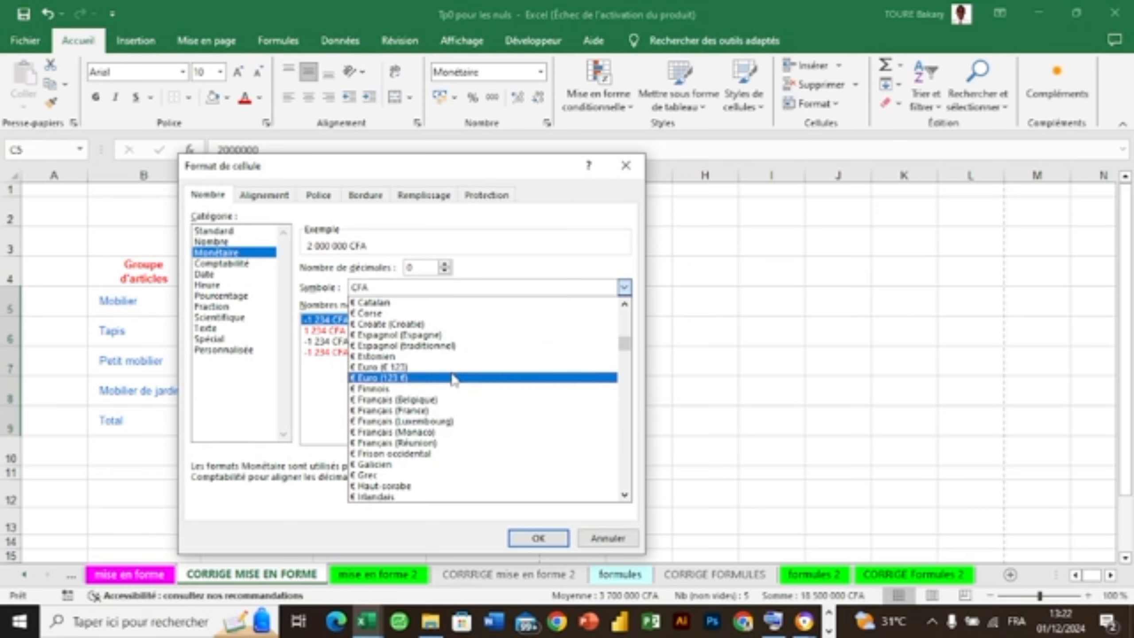
click(457, 379)
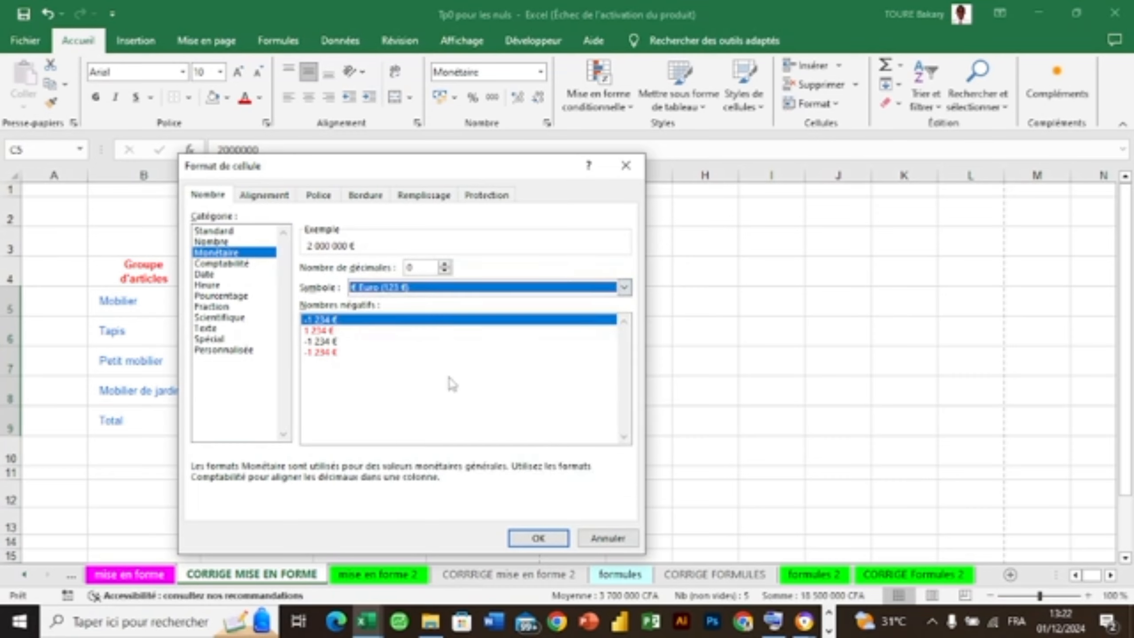
click(536, 539)
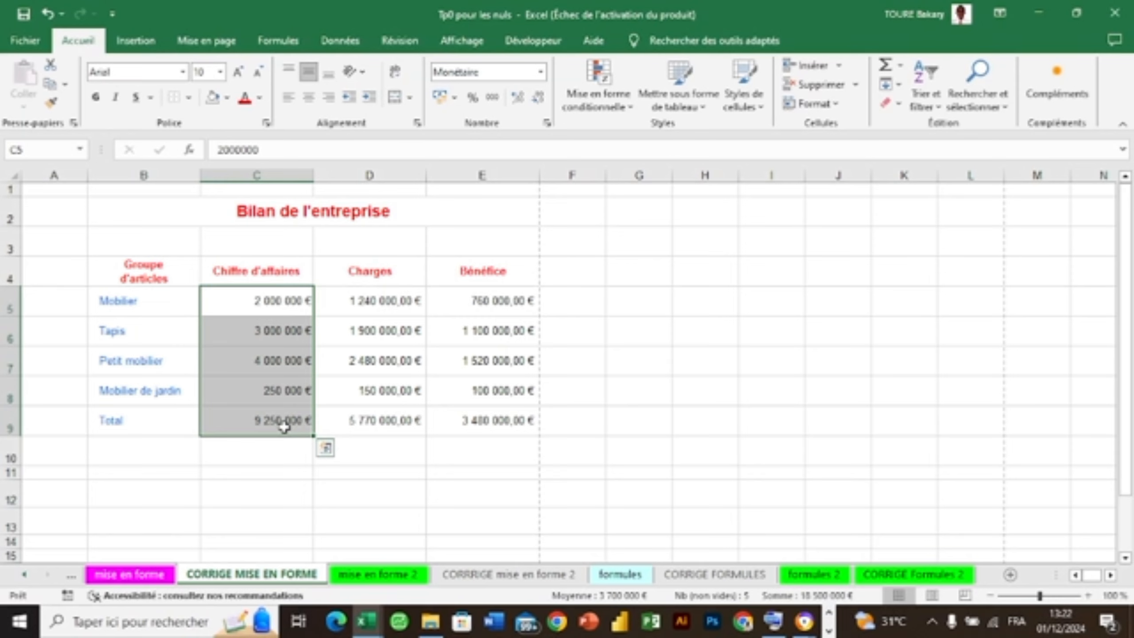
Step: Set the font colour of the Bilan de l'entreprise table's header row B4:E4 to the standard red
click(115, 264)
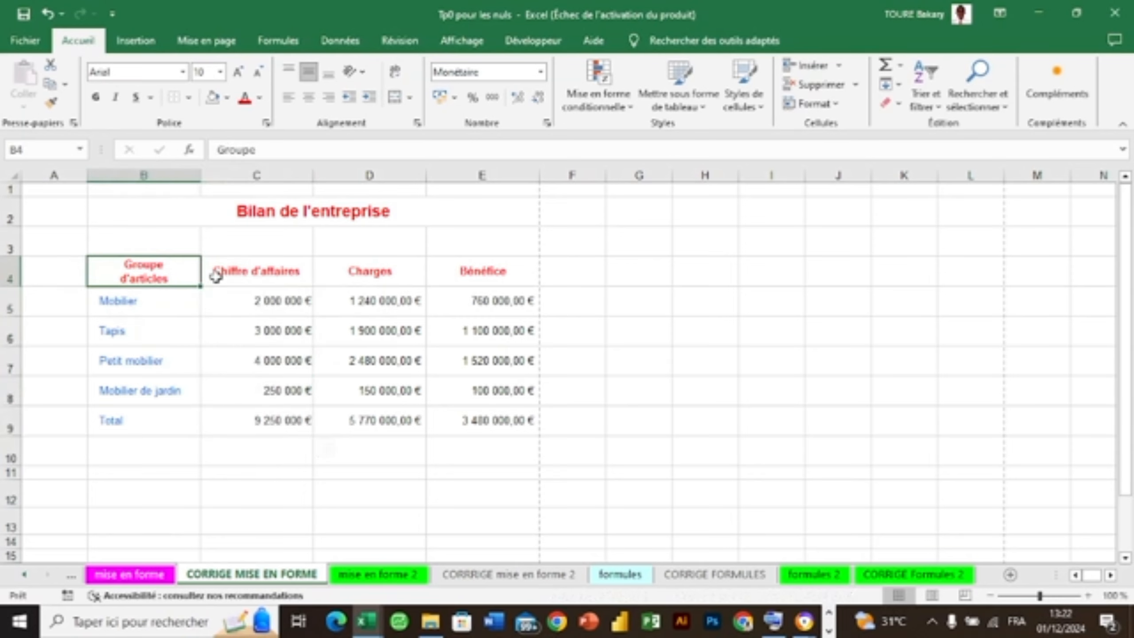
drag(216, 276, 463, 278)
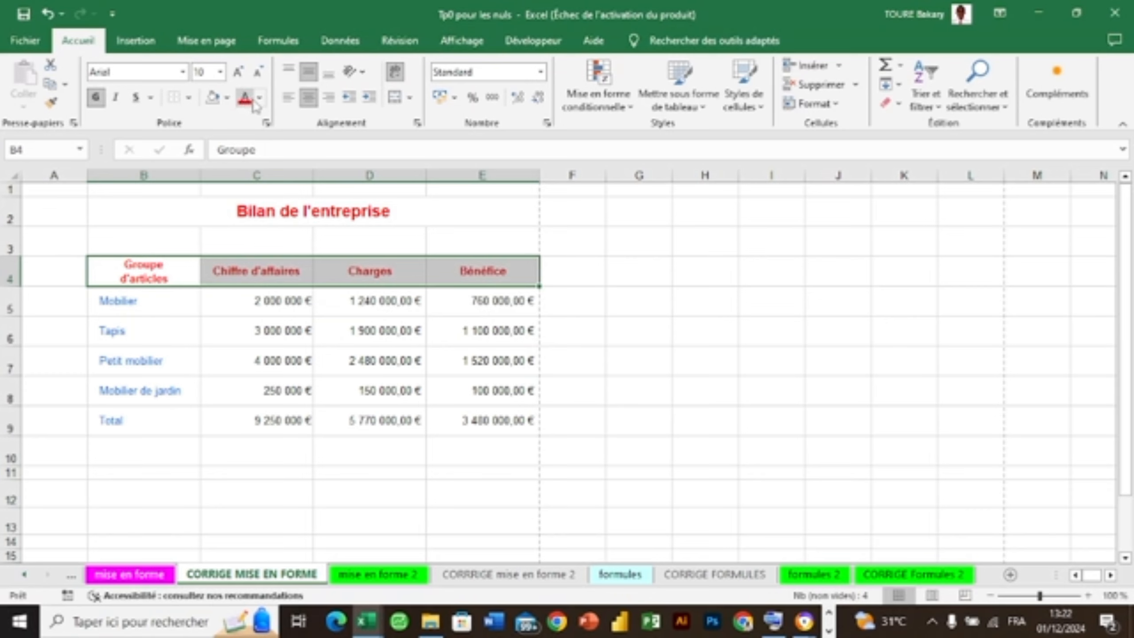
click(260, 101)
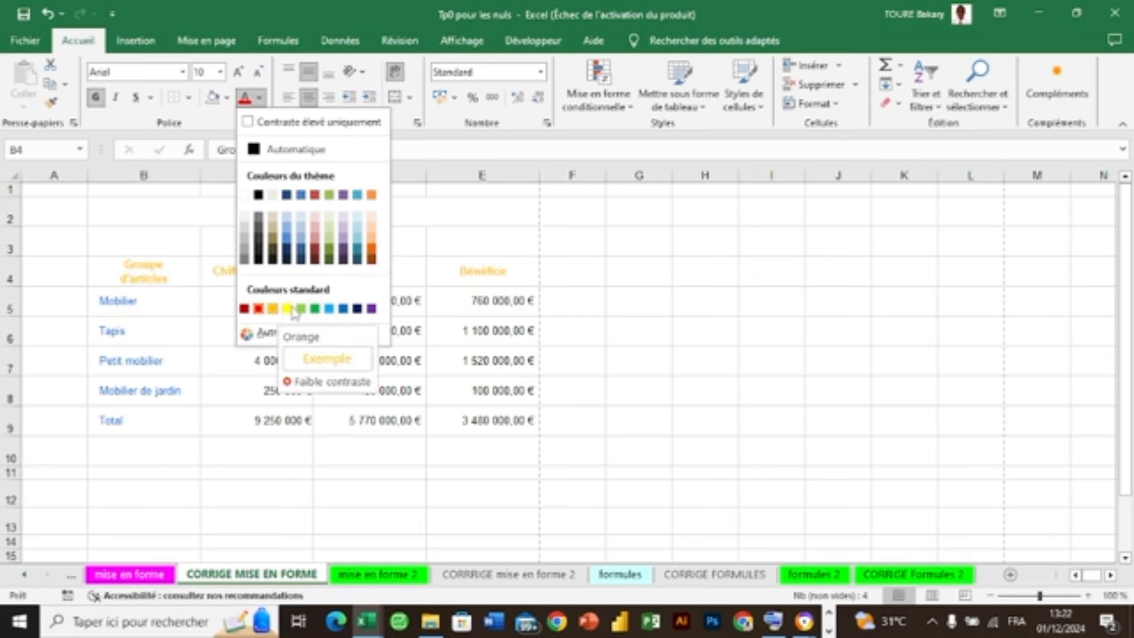
click(258, 308)
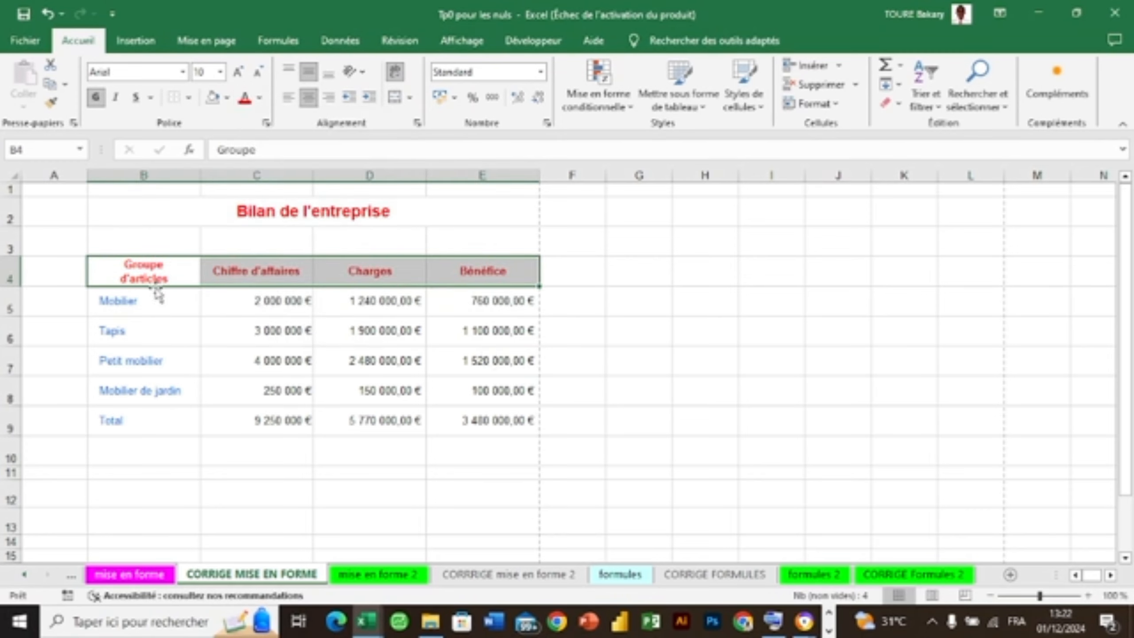
Step: Apply all borders to the Bilan de l'entreprise table in B4:E9
drag(118, 276, 474, 418)
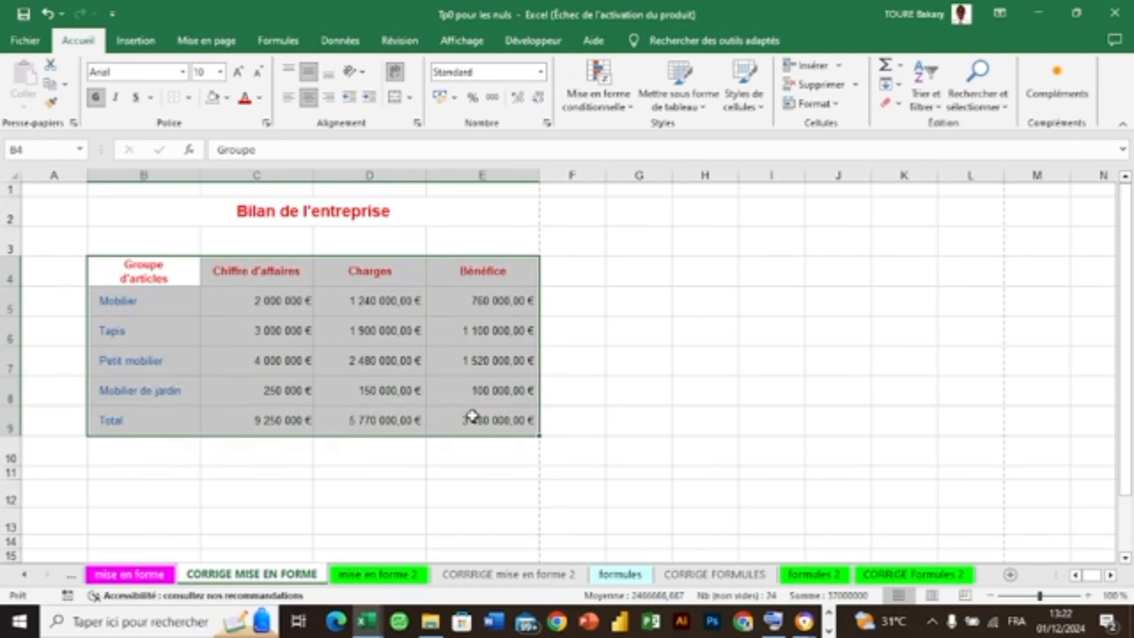
click(188, 97)
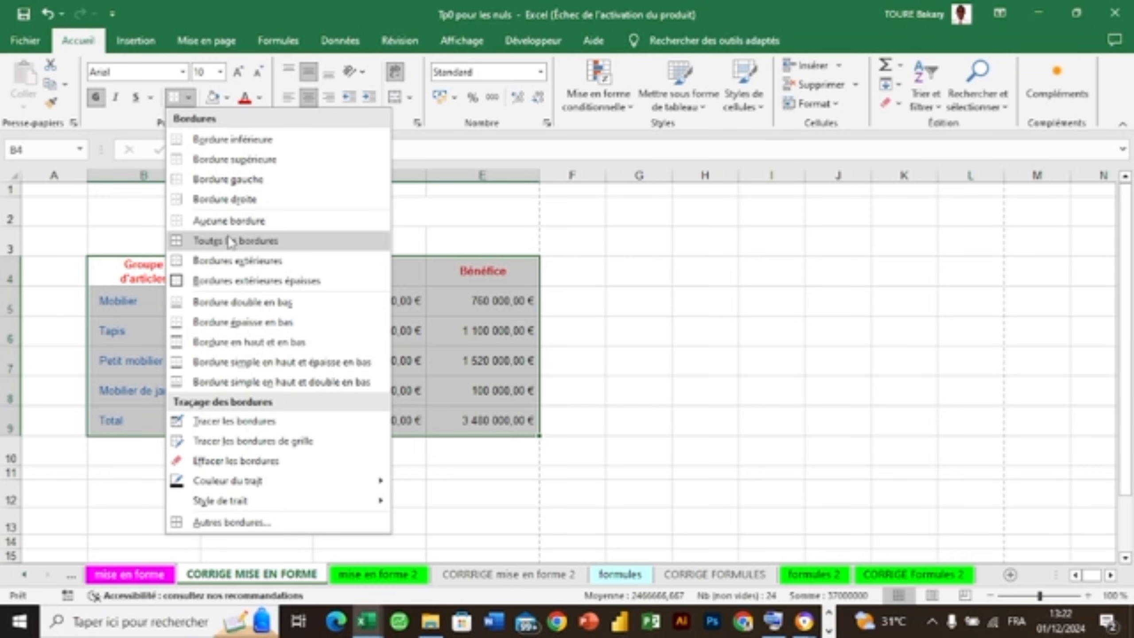
click(230, 241)
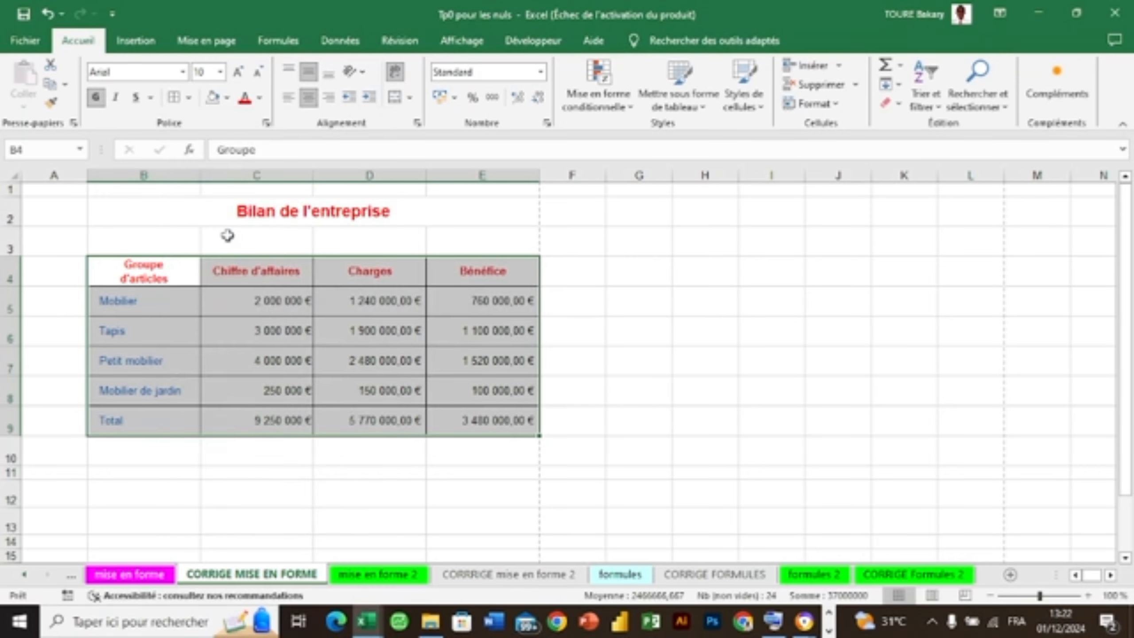
click(612, 333)
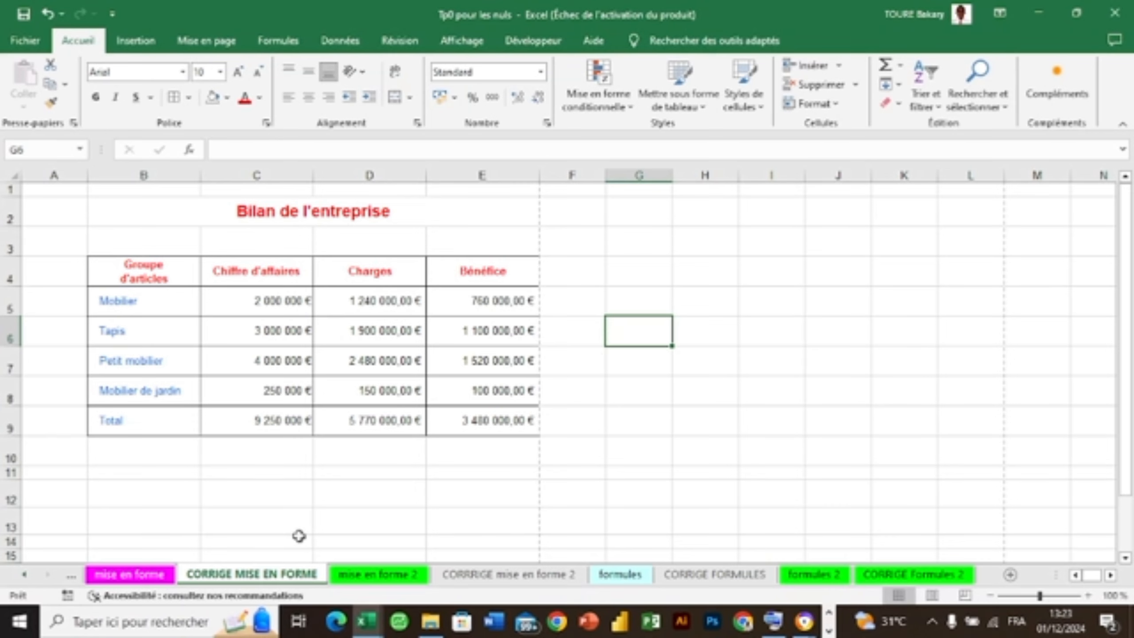
Step: Compare the "mise en forme" and "mise en forme 2" sheets with their corrected versions
click(174, 575)
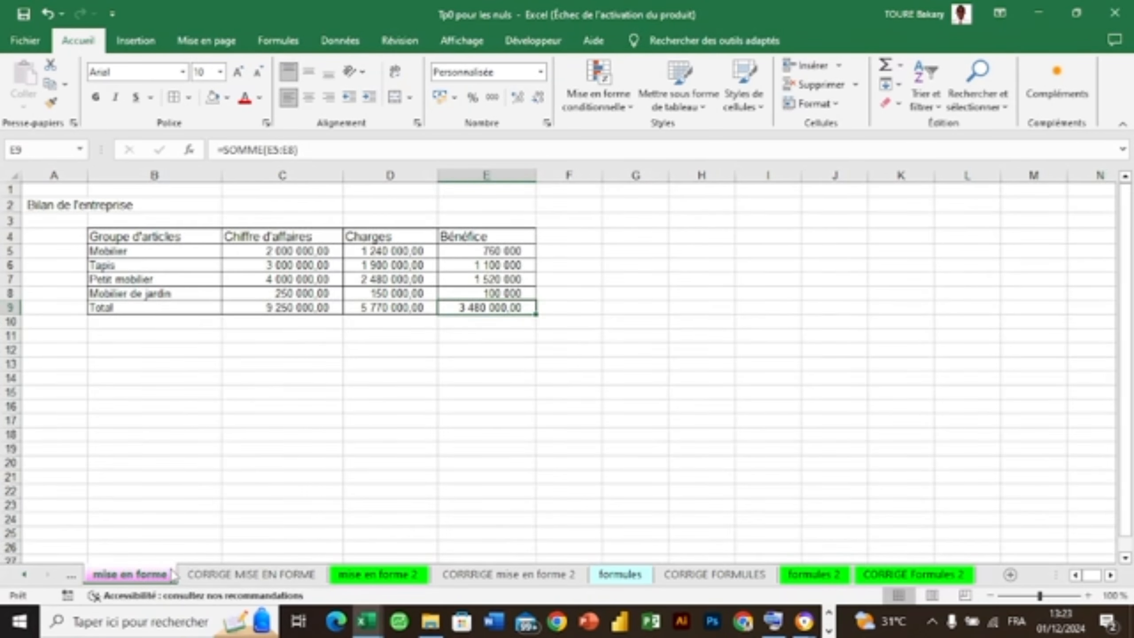
click(216, 576)
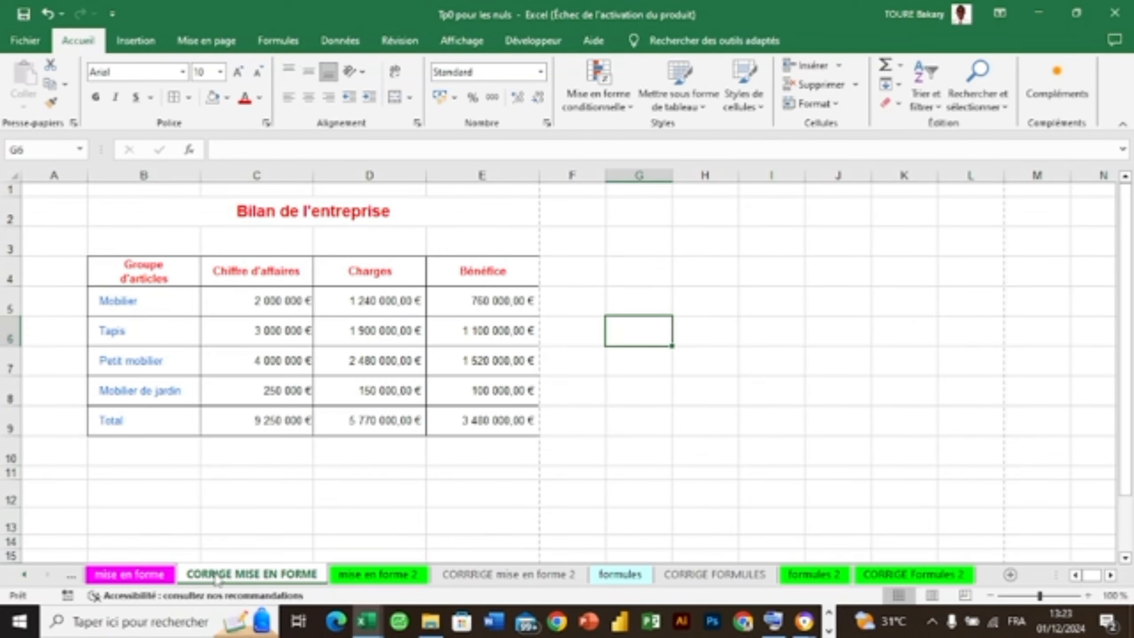
click(379, 575)
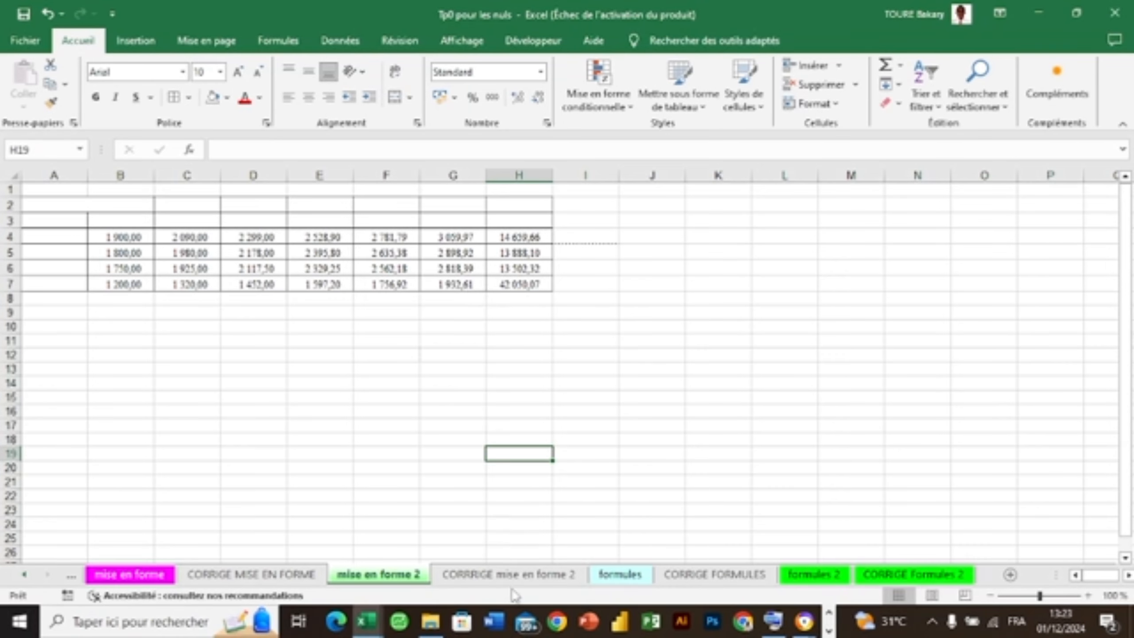
click(514, 577)
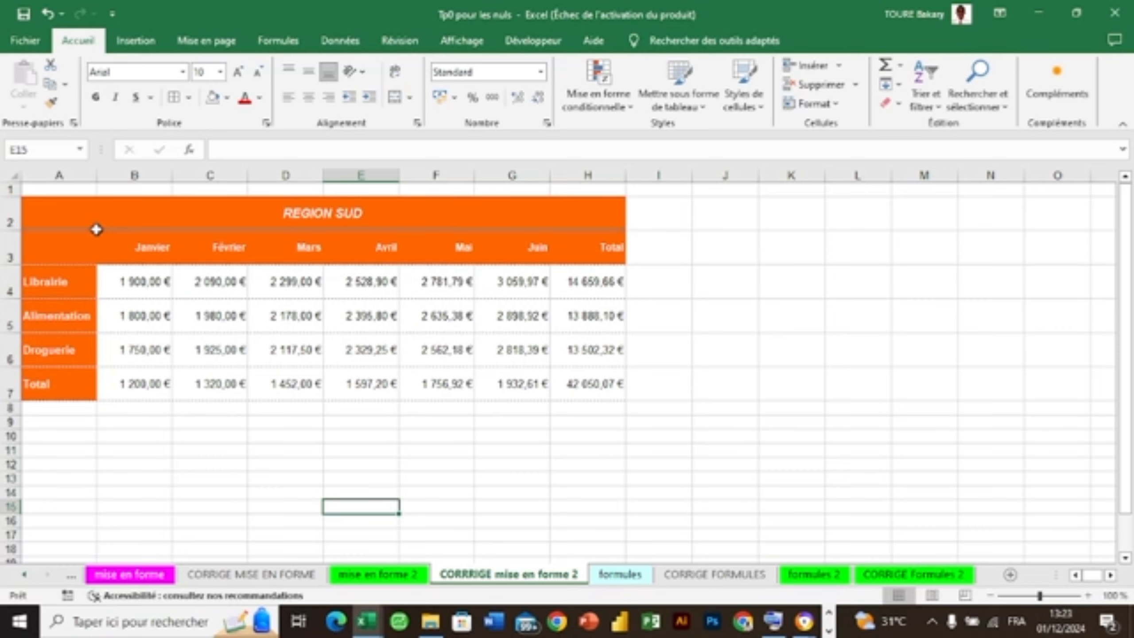
Step: Fill the REGION SUD title and month header rows A2:H3 with a tan theme colour
click(61, 219)
drag(62, 219, 164, 233)
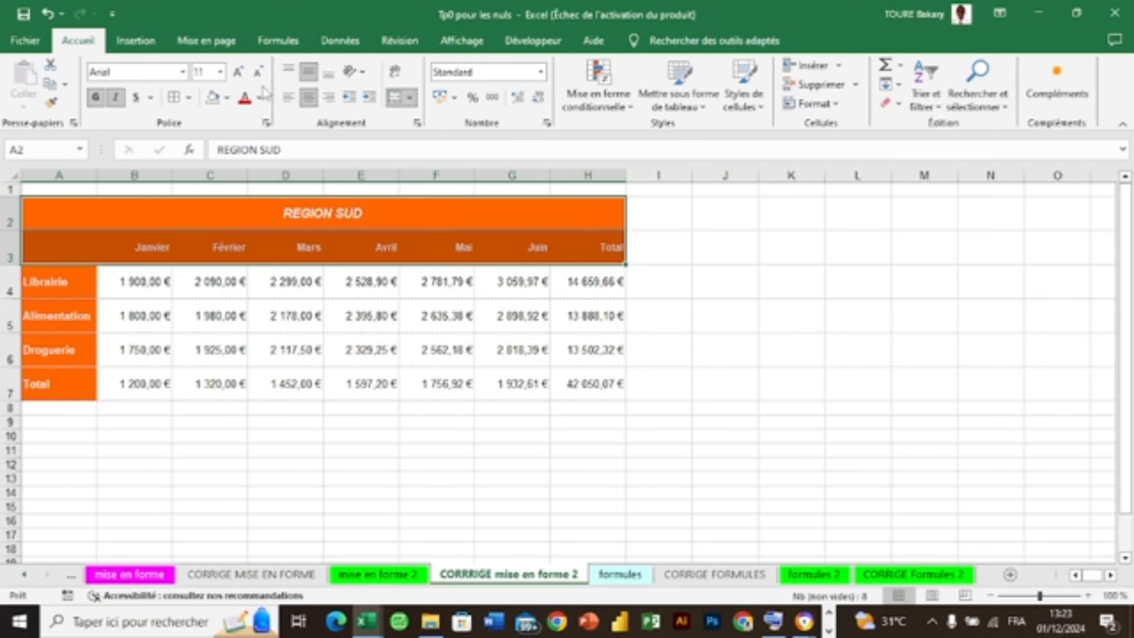
click(228, 97)
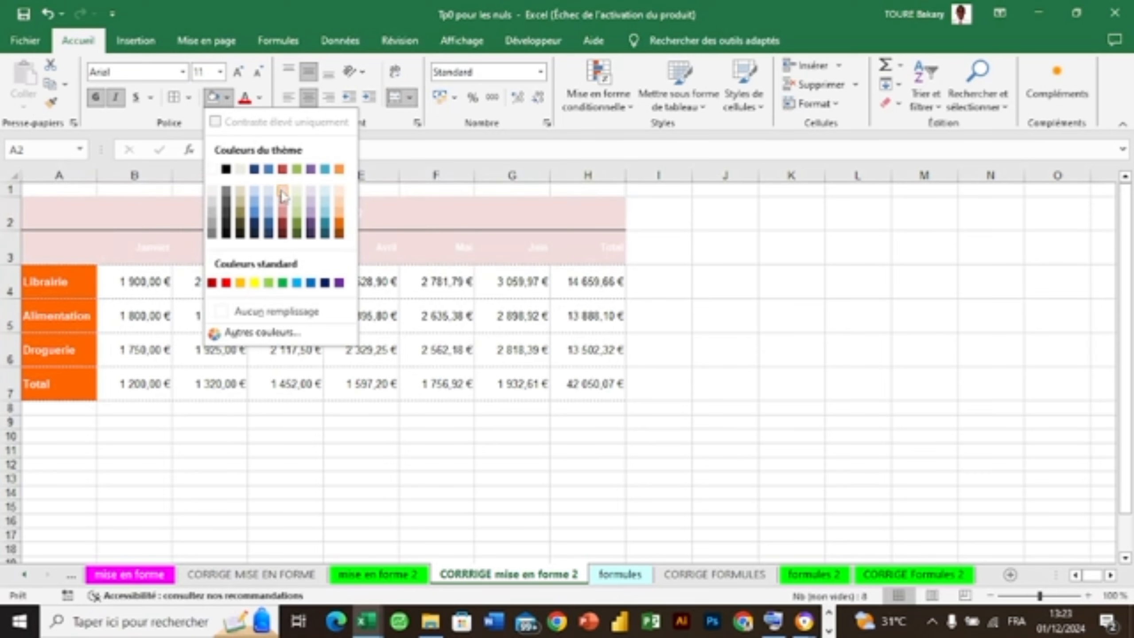
click(177, 213)
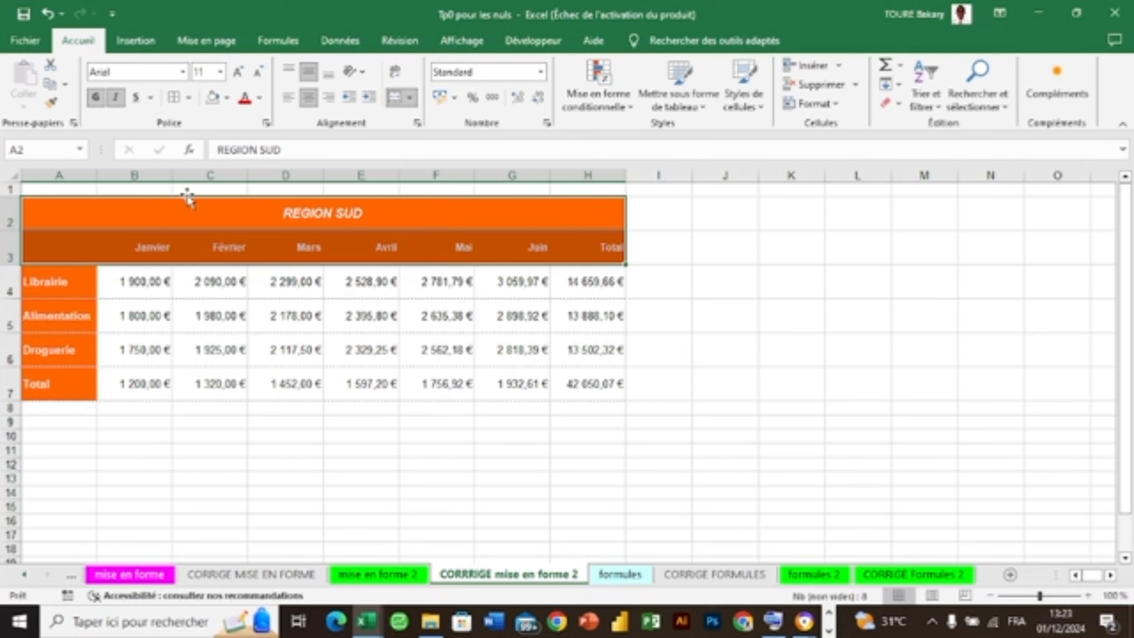
click(227, 98)
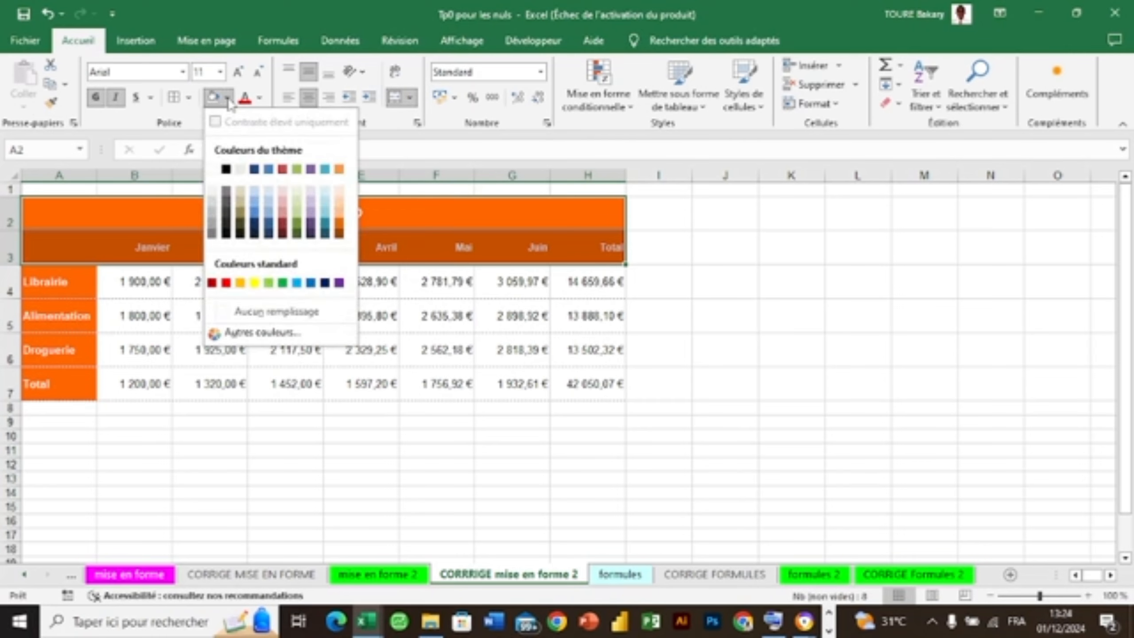
click(241, 204)
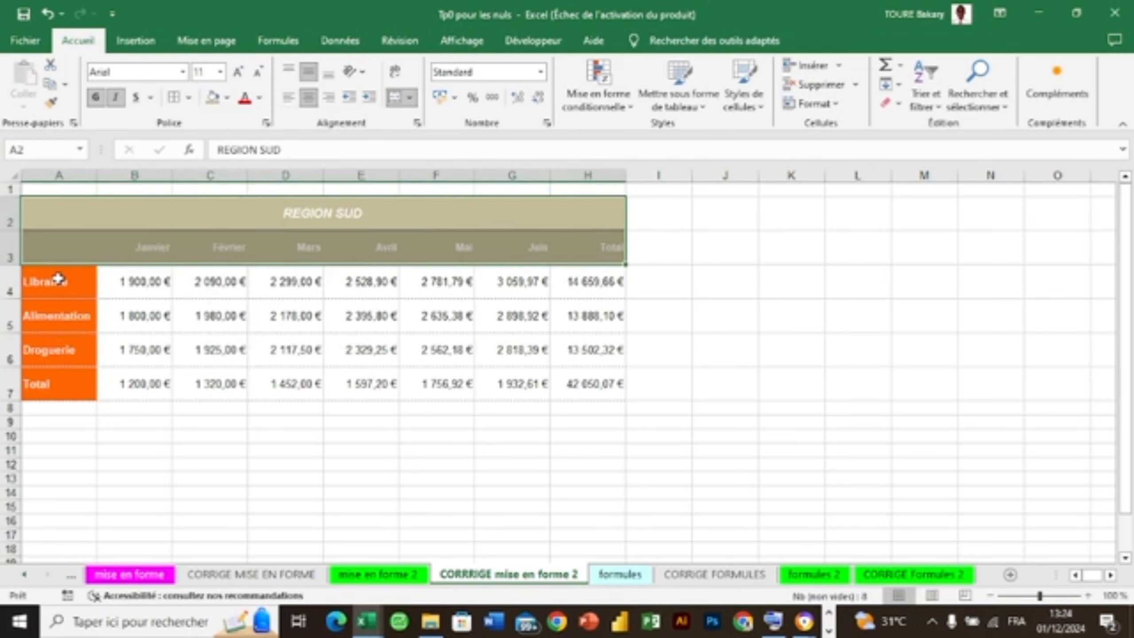
Step: Apply the same tan fill to the row labels Librairie through Total in A4:A7
drag(51, 281, 60, 380)
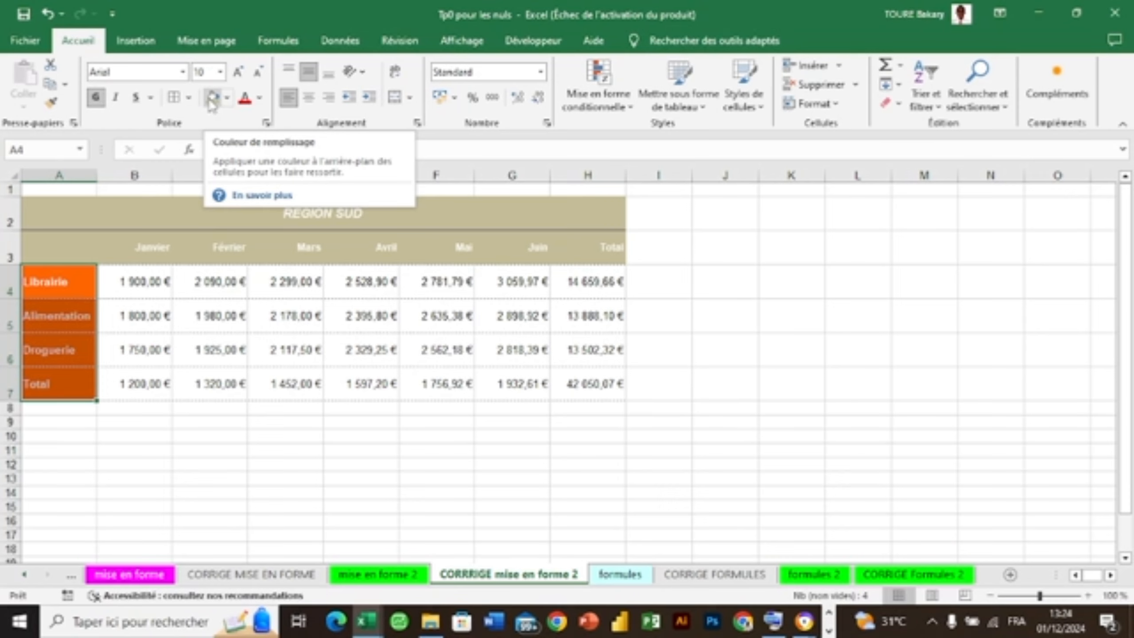
click(212, 97)
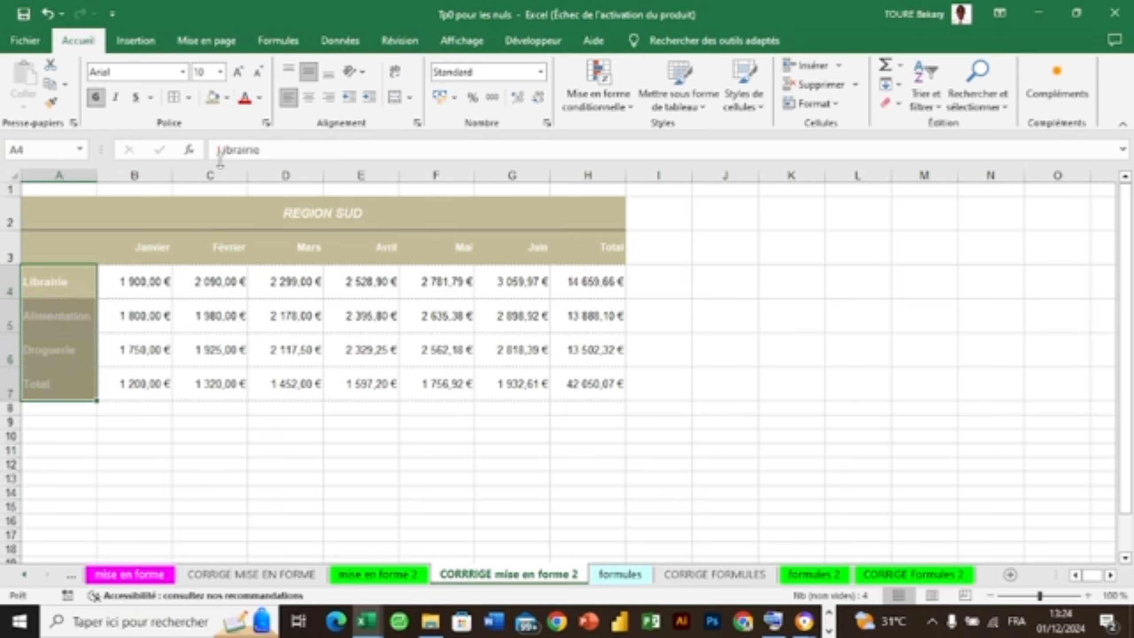
click(218, 218)
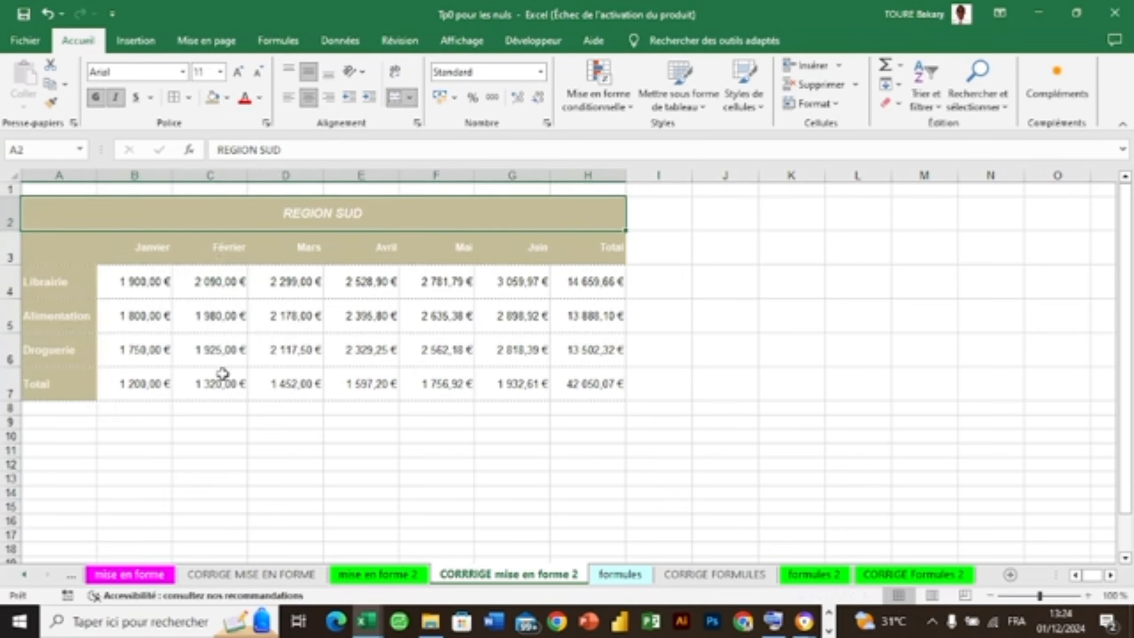
click(202, 411)
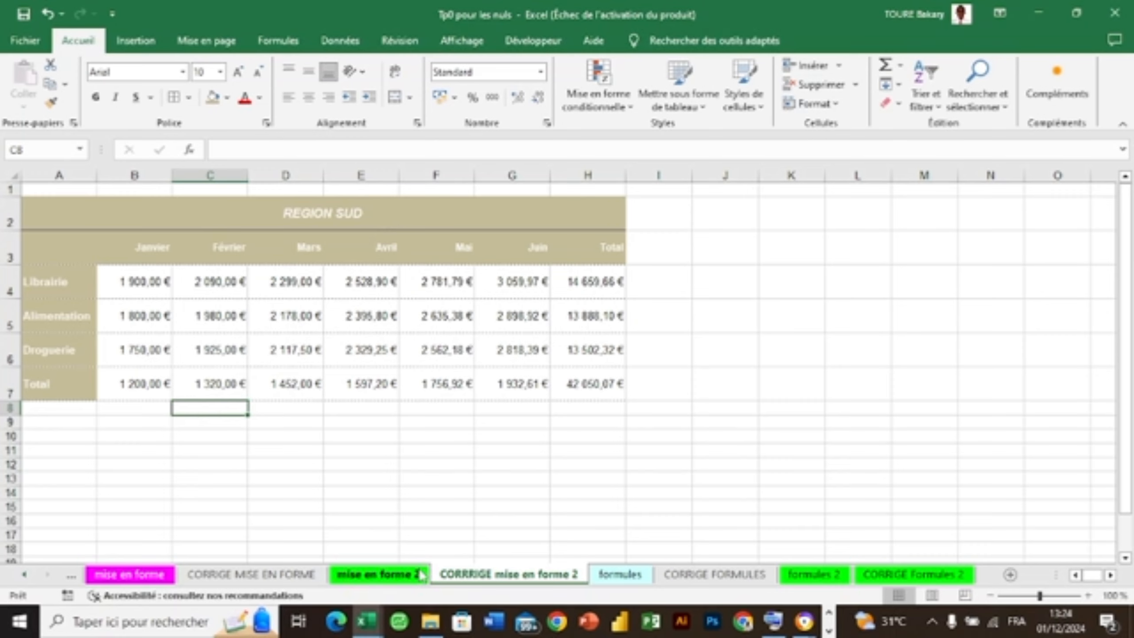
Step: Open the "formules" sheet with the basic arithmetic exercise, leaving the addition result cell B5 empty
click(615, 575)
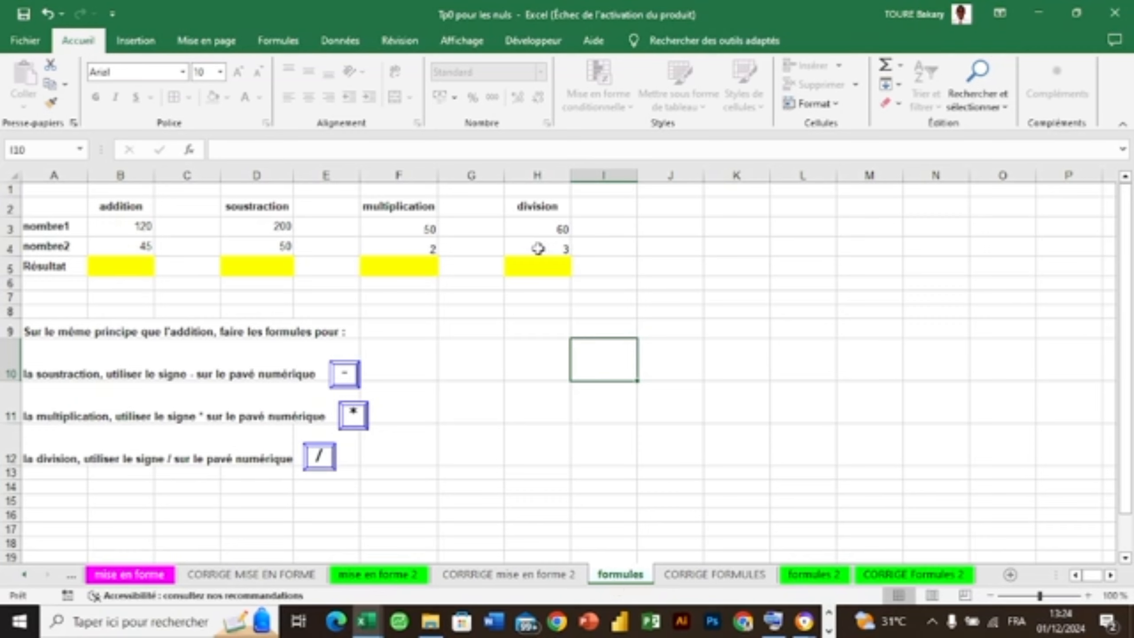
click(148, 263)
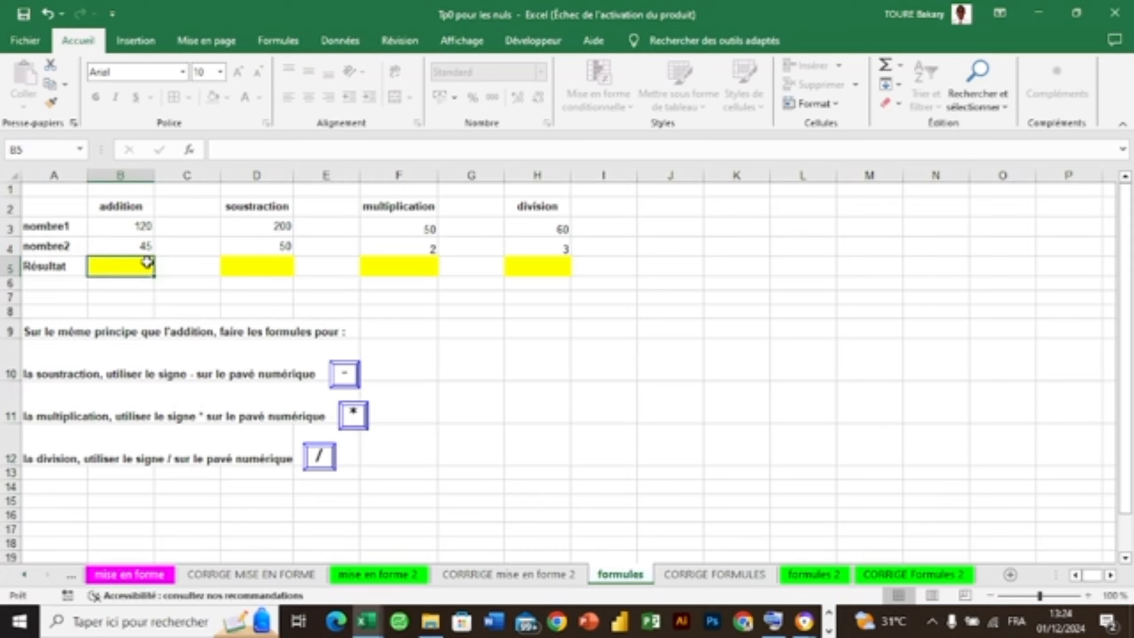
double_click(147, 263)
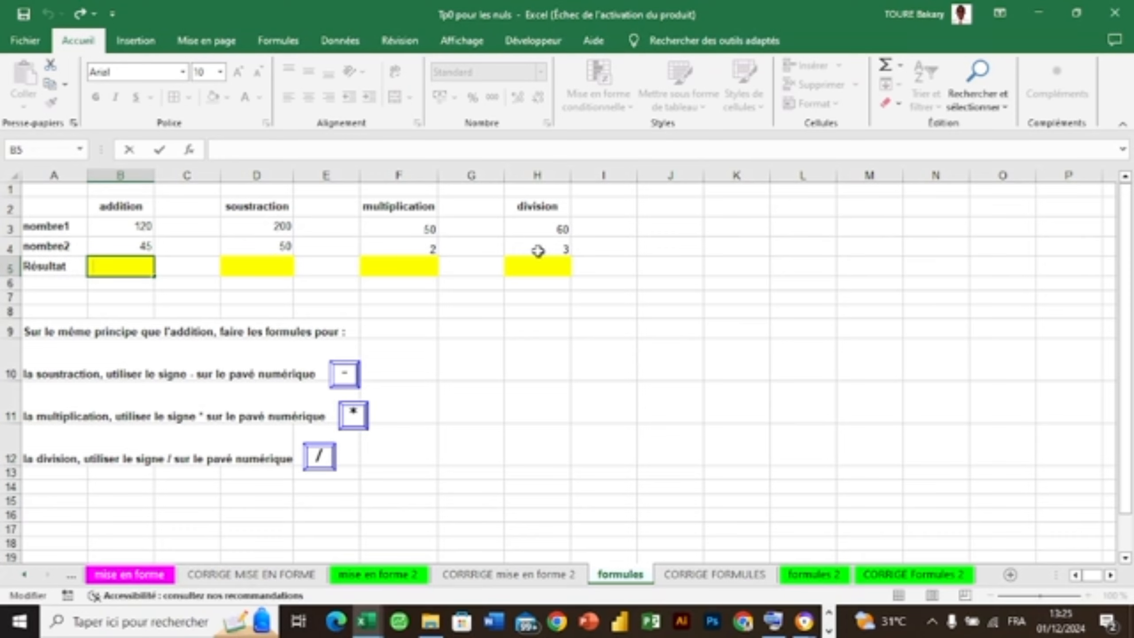
click(540, 316)
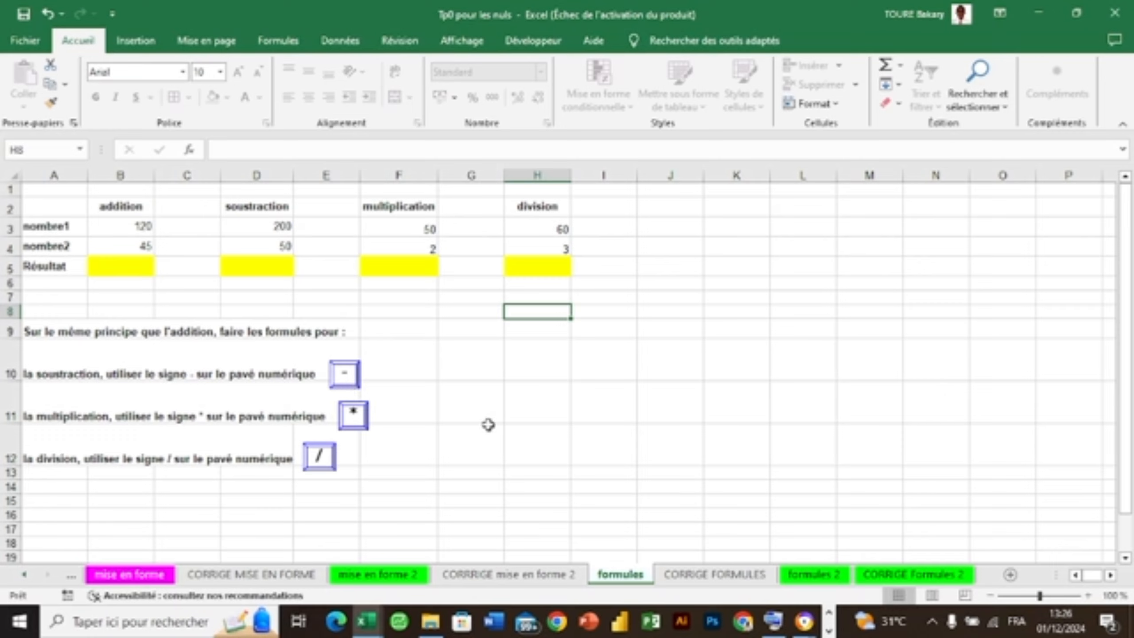
Step: Enter the division sign / in the empty cell G11 as a test and clear the cell
click(480, 407)
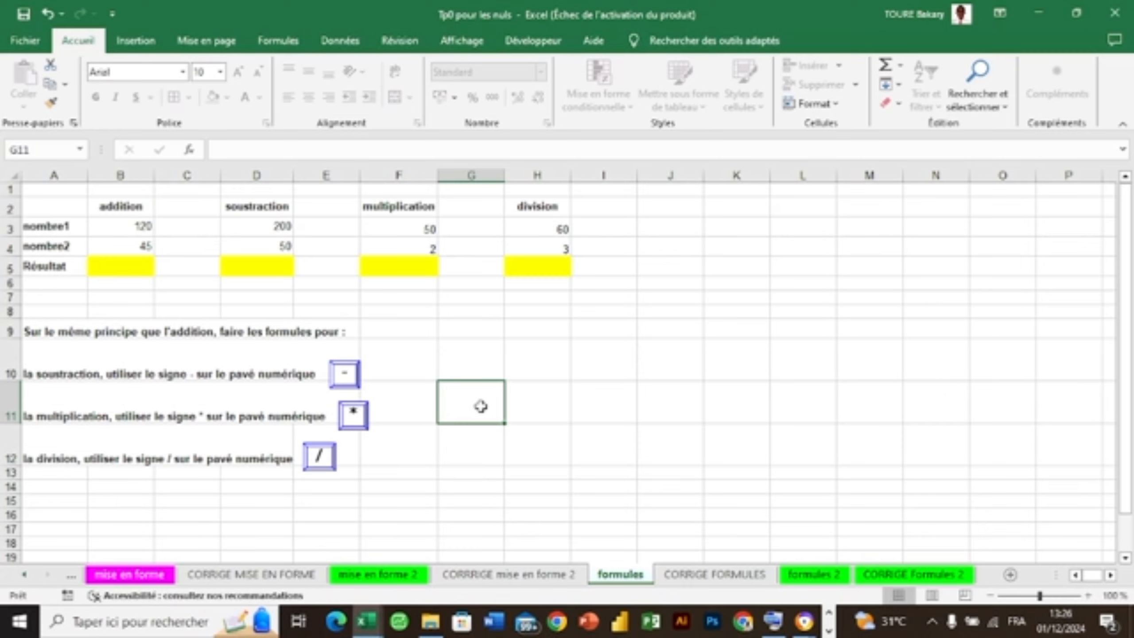
key(alt)
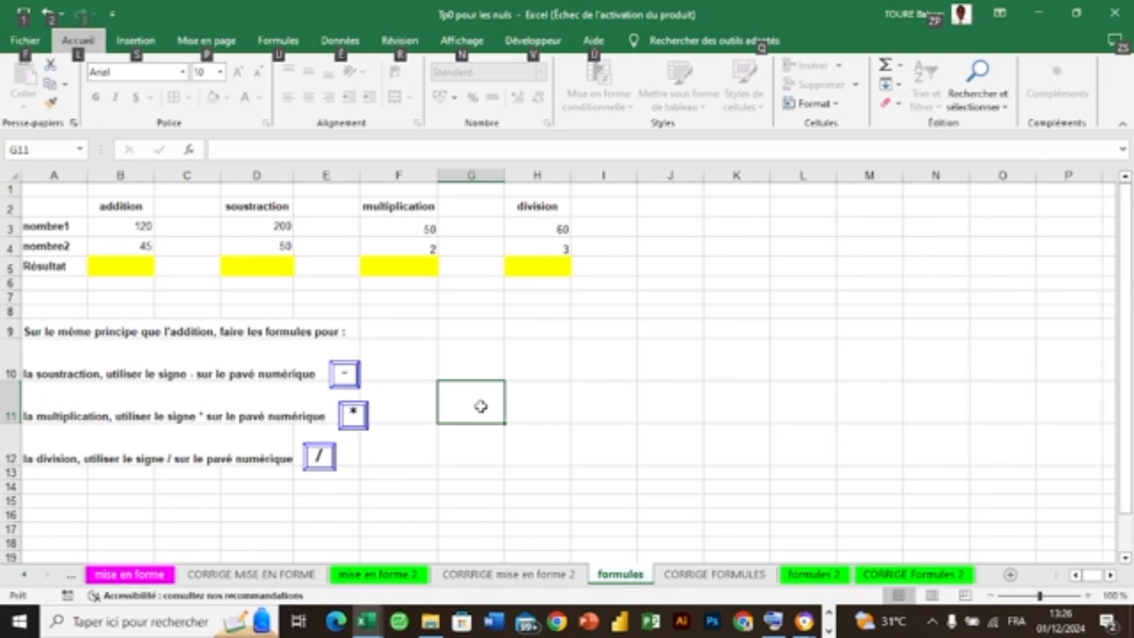
key(Escape)
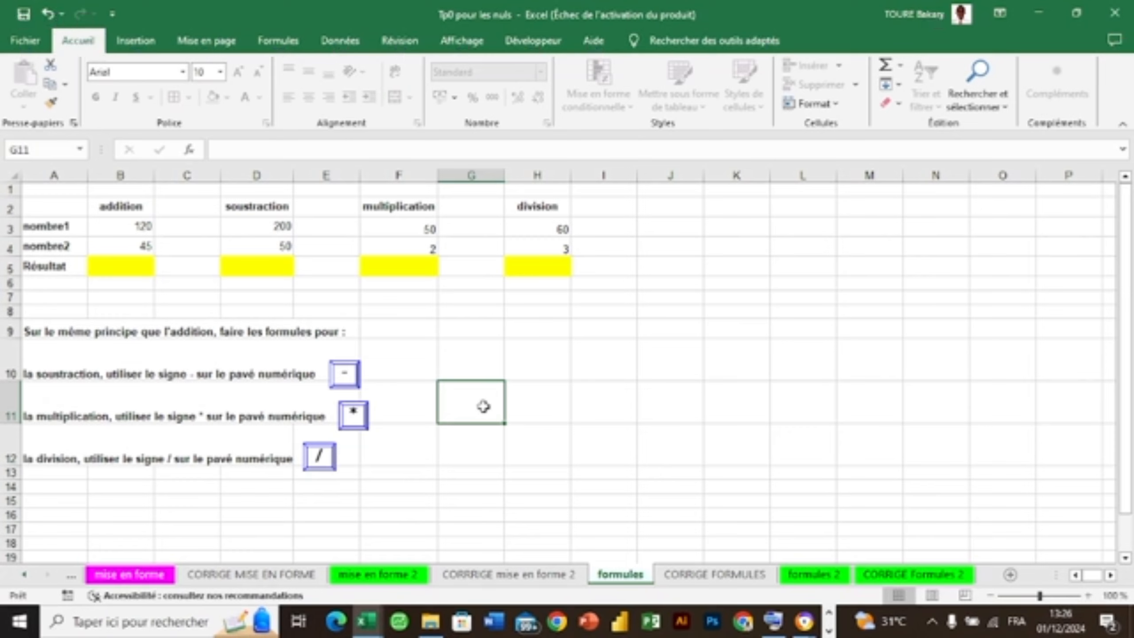
text(/)
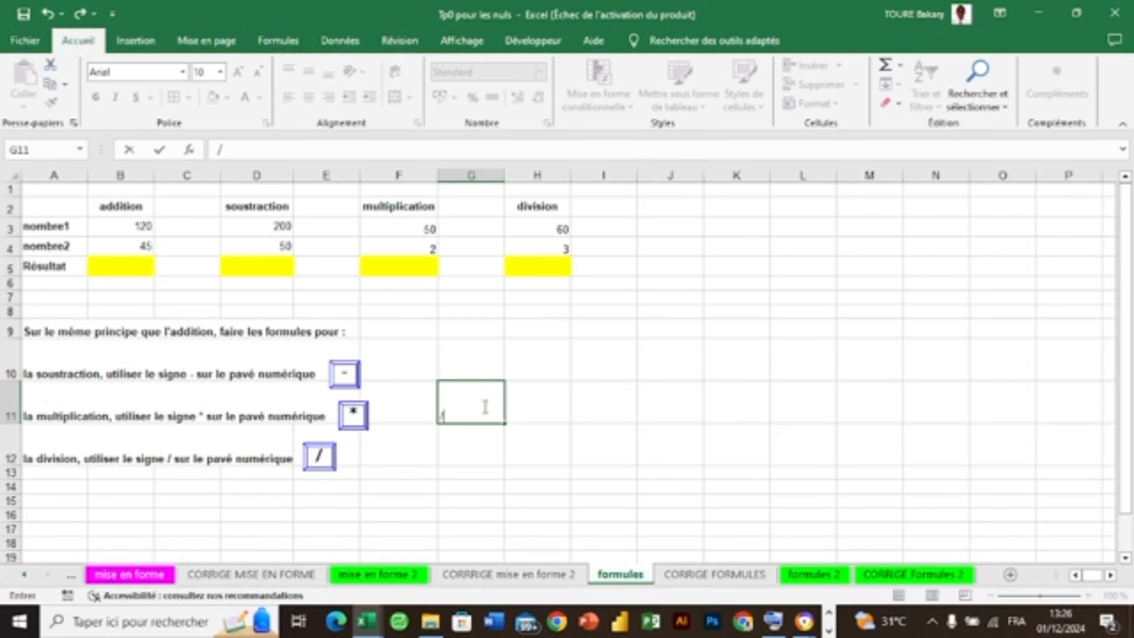
click(666, 349)
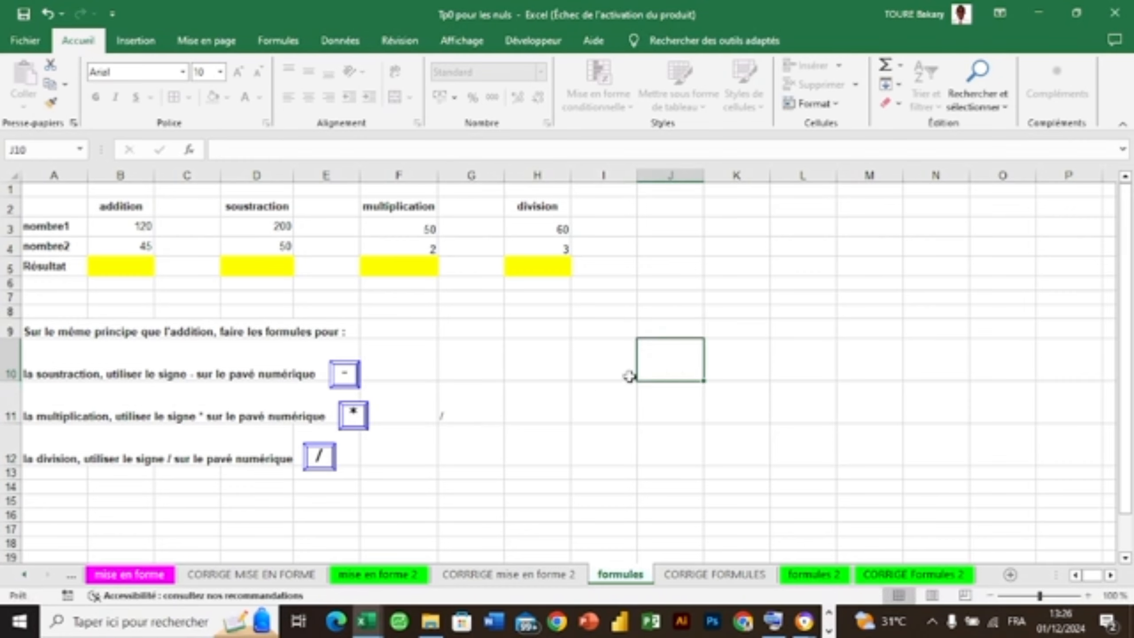
click(460, 413)
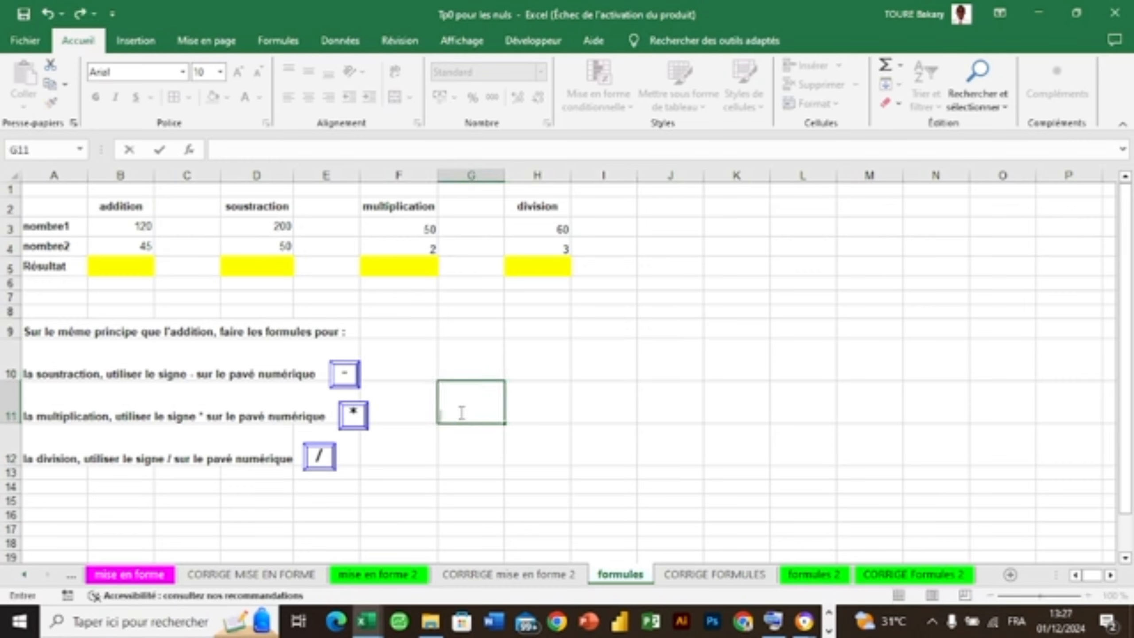
key(Delete)
click(479, 451)
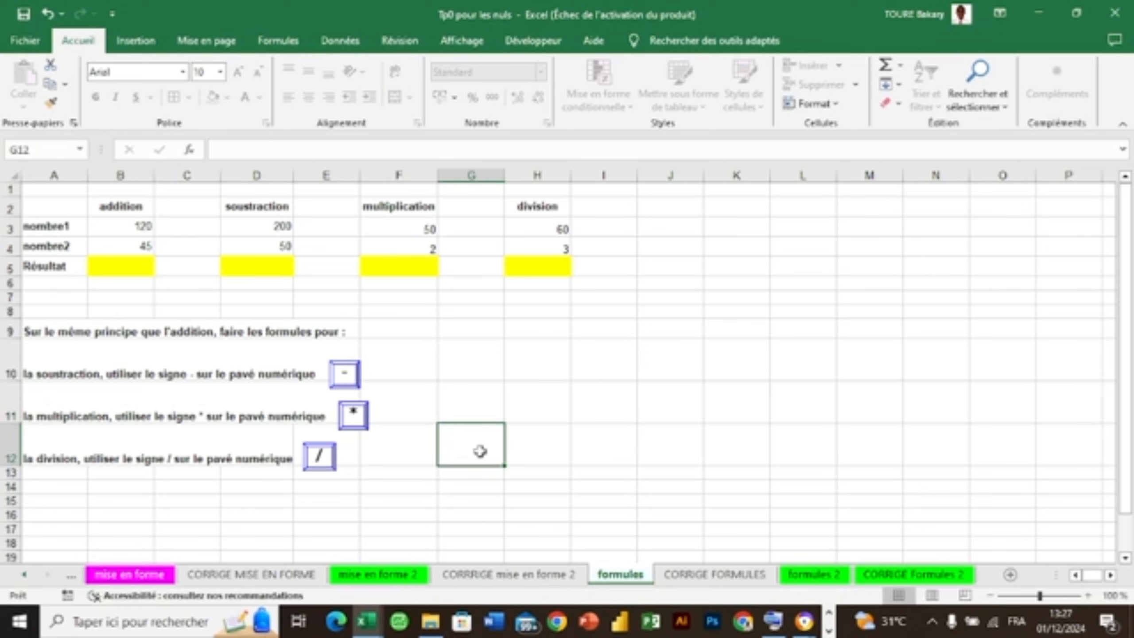
Step: Look at the on-screen keyboard, minimise it and return to the Tp0 pour les nuls workbook
click(768, 625)
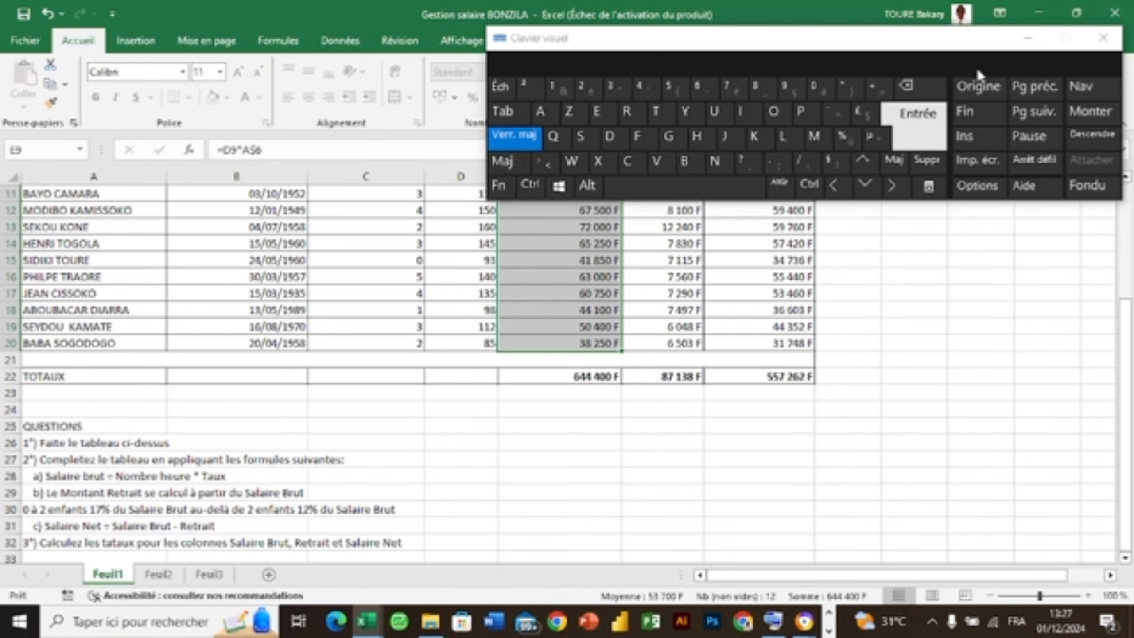
click(1027, 41)
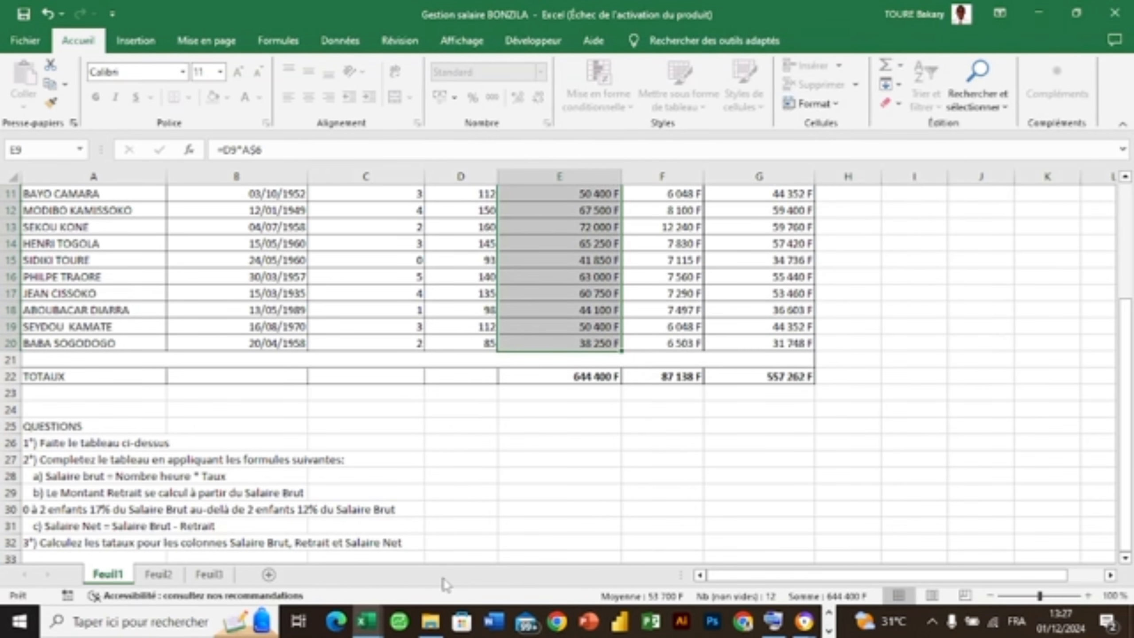
mouse_move(367, 621)
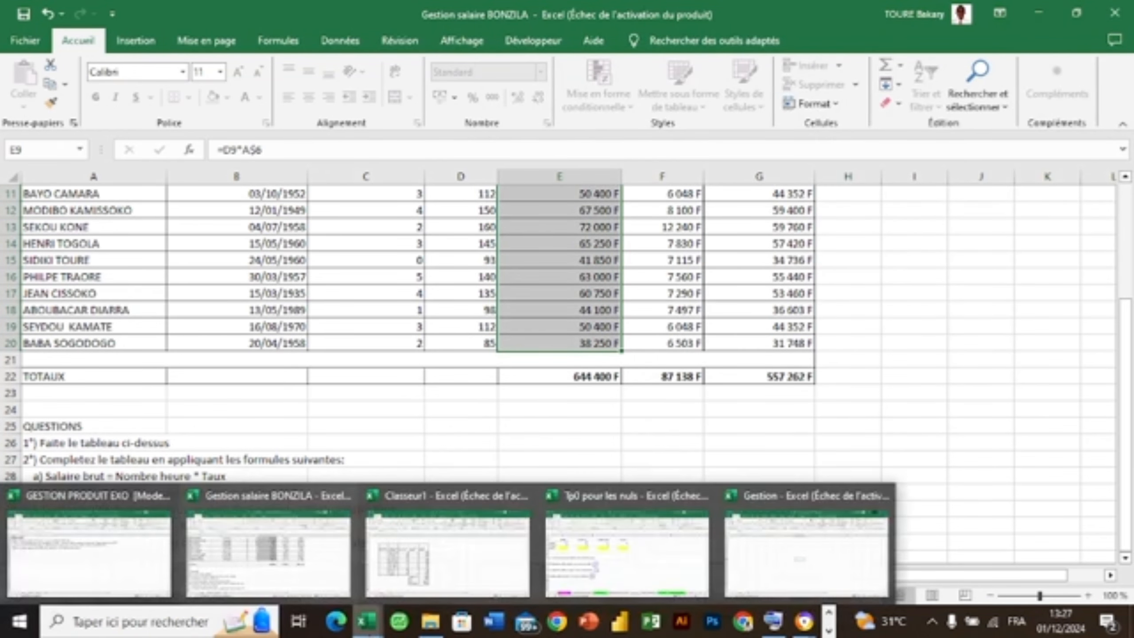
click(598, 580)
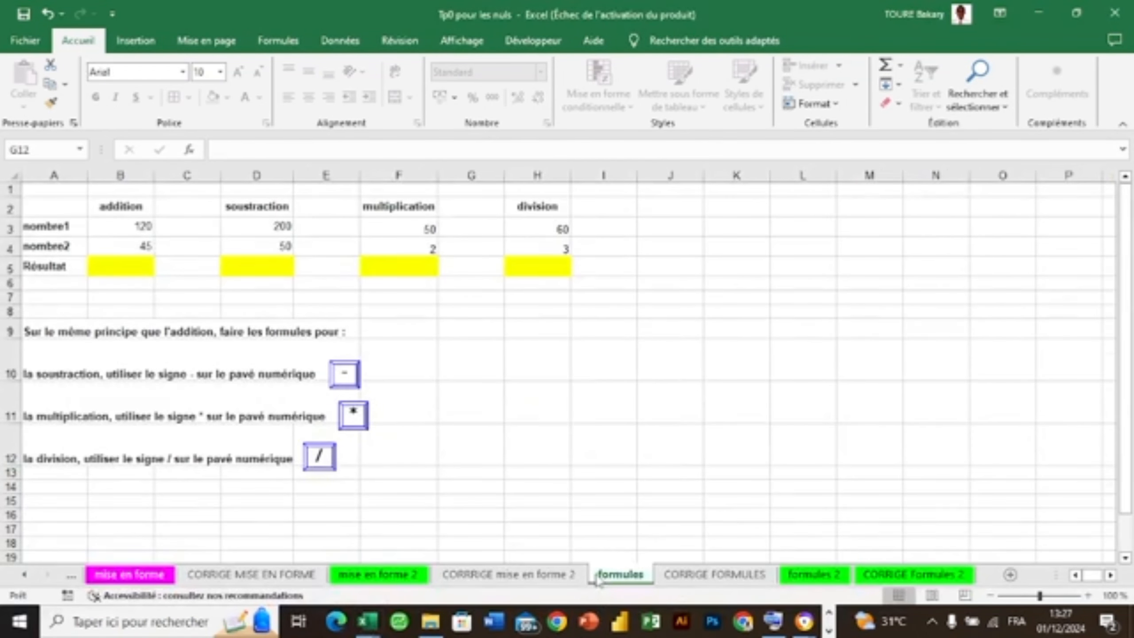
Step: Calculate the addition result in B5 with the formula =SOMME(B3:B4)
click(118, 267)
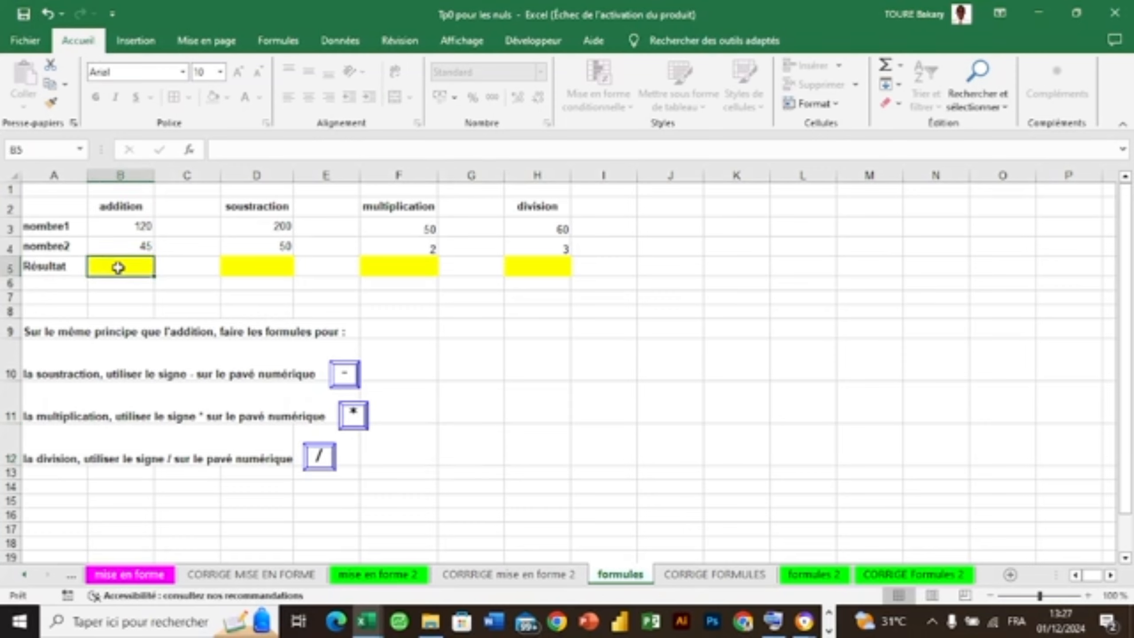
text(=)
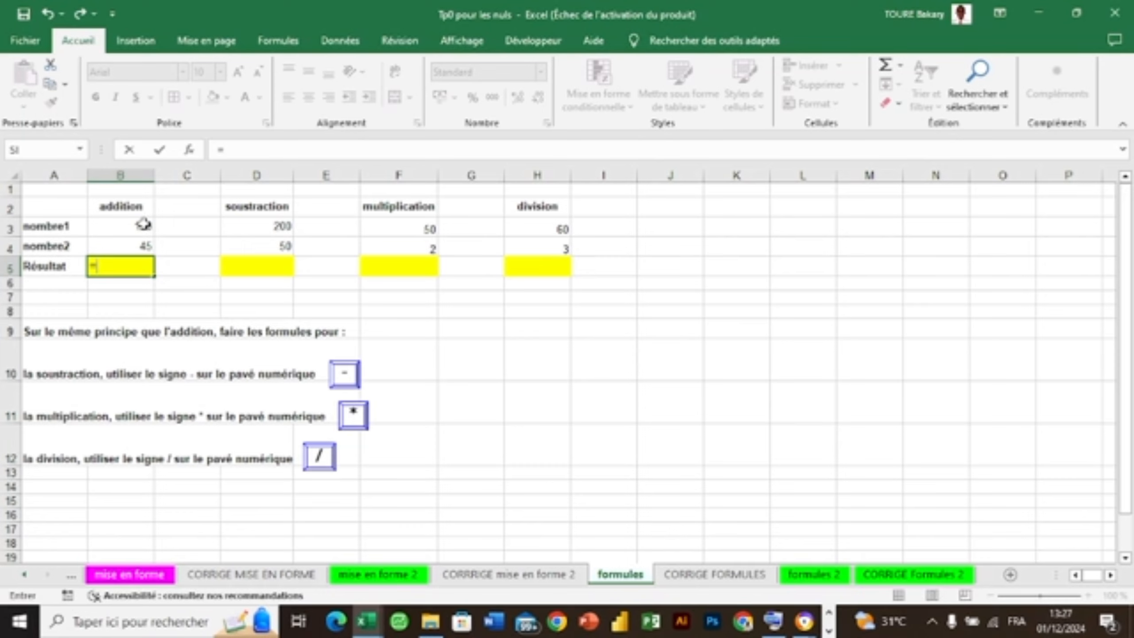
text(so)
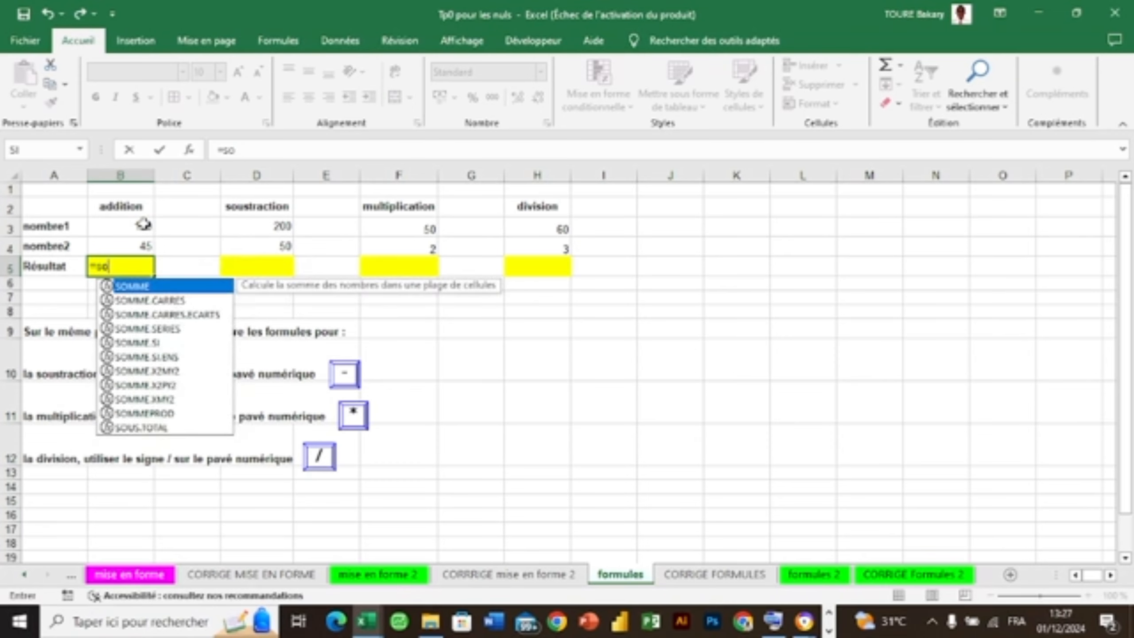
double_click(153, 286)
click(143, 228)
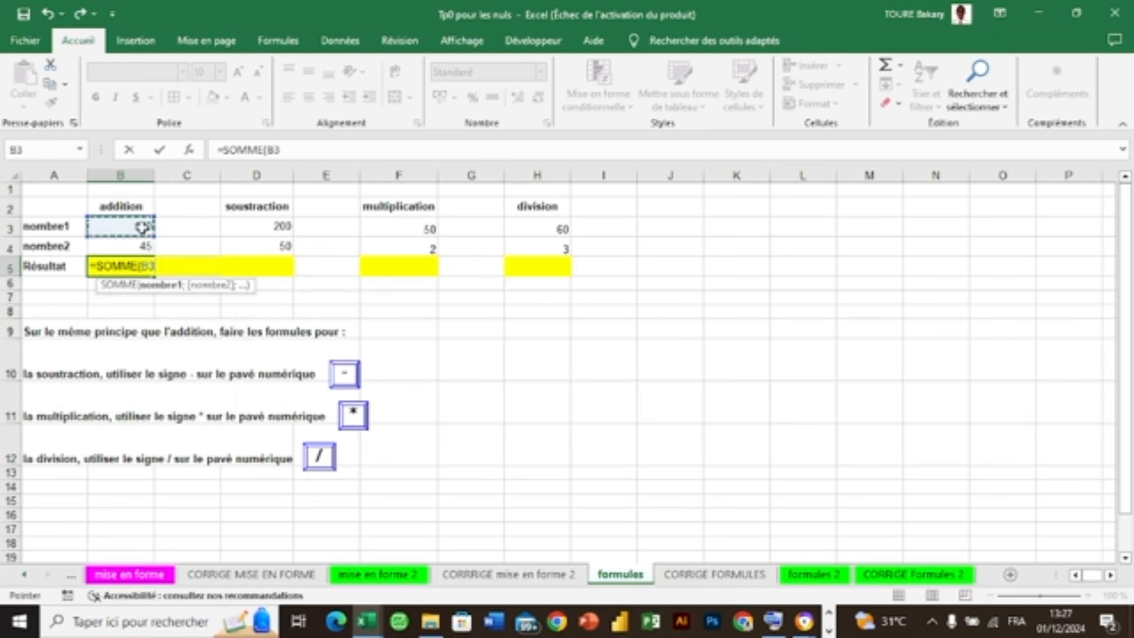
key(F8)
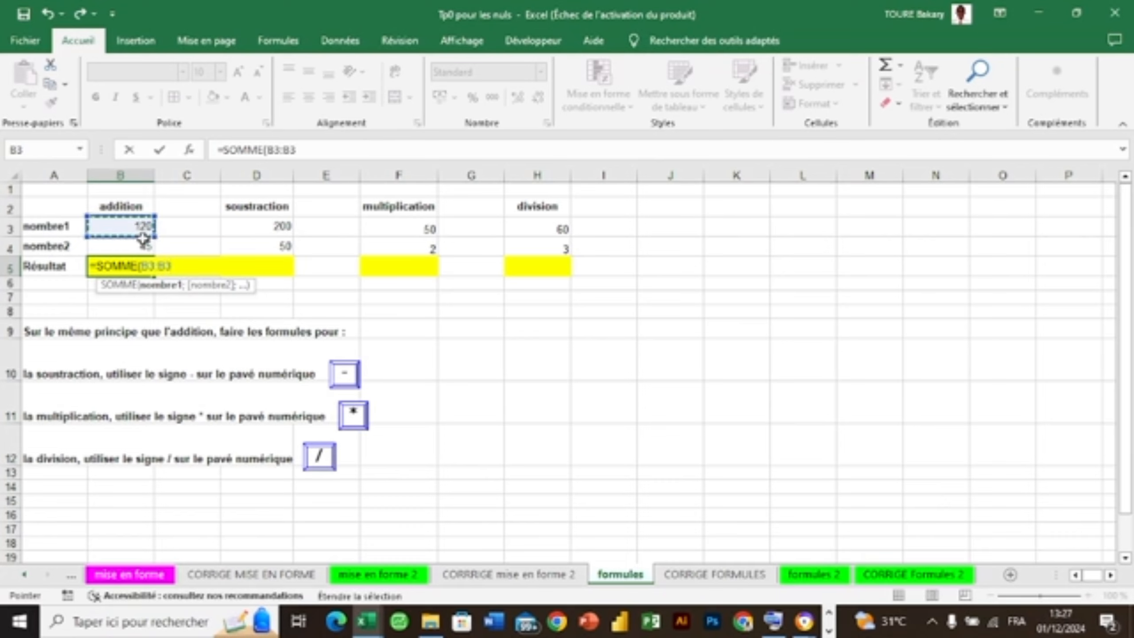
click(144, 243)
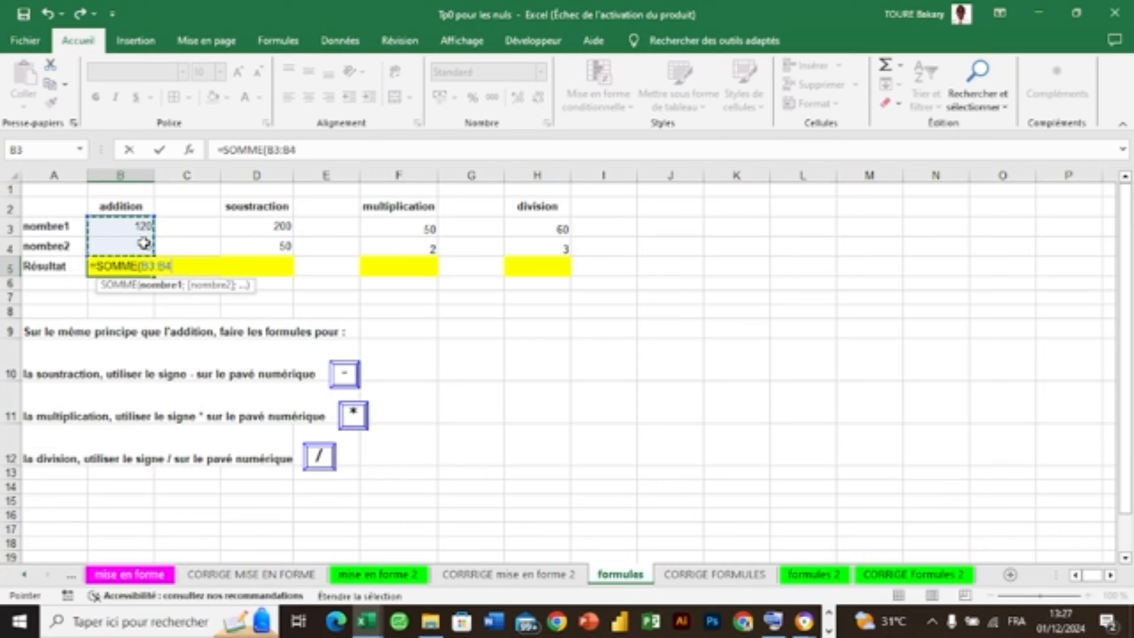
text())
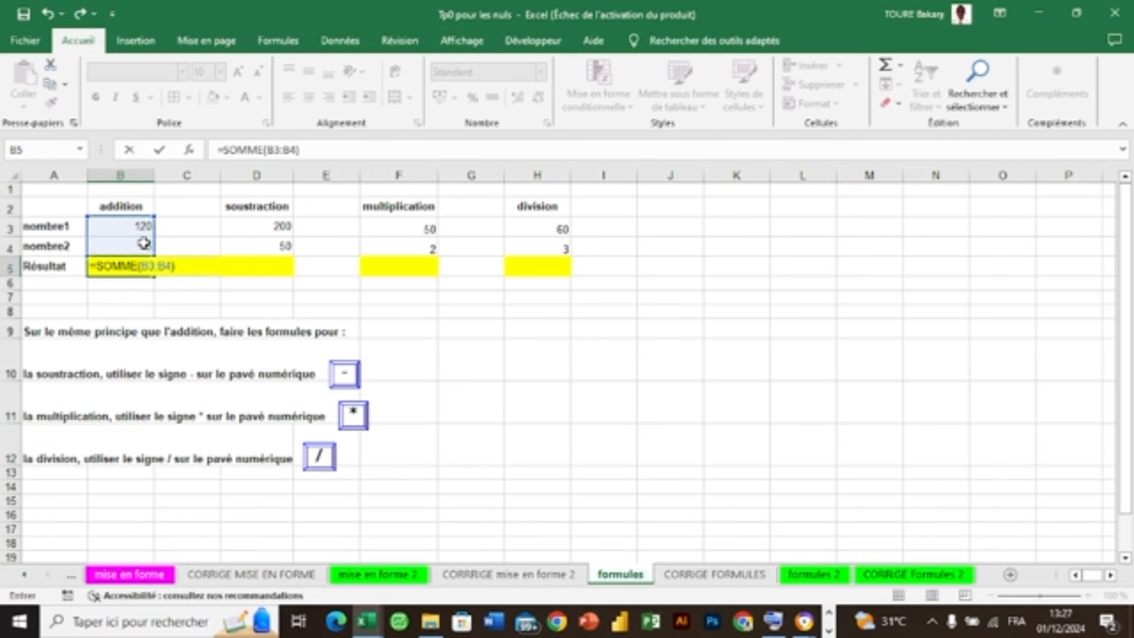
key(Return)
click(143, 263)
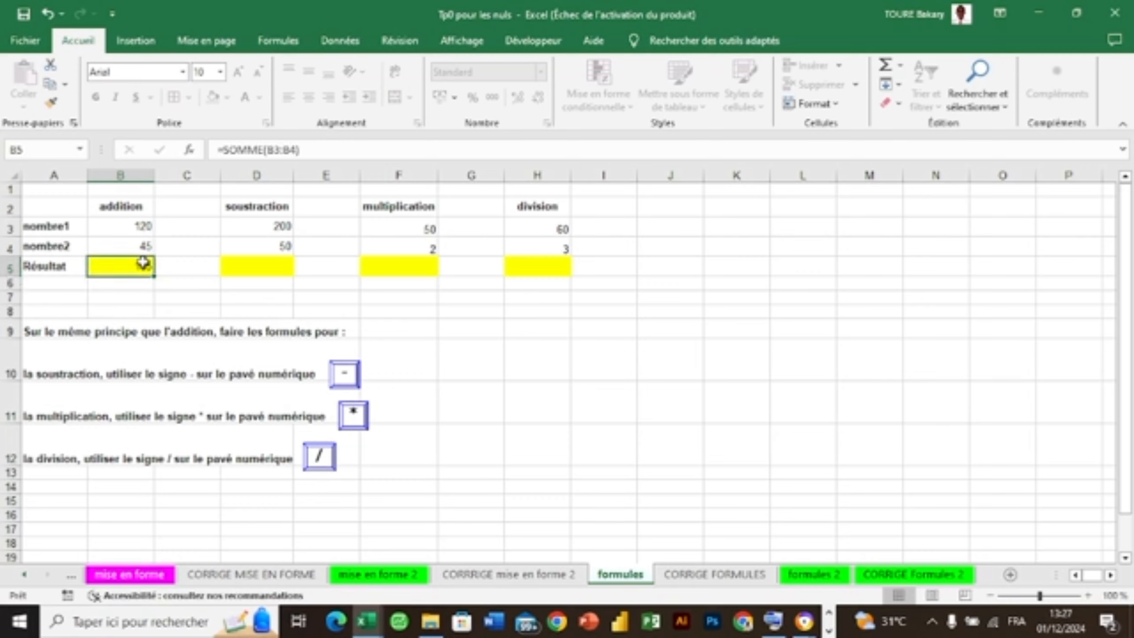
Step: Calculate the subtraction result in D5 by subtracting nombre2 from nombre1 with the formula =D3-D4
click(273, 270)
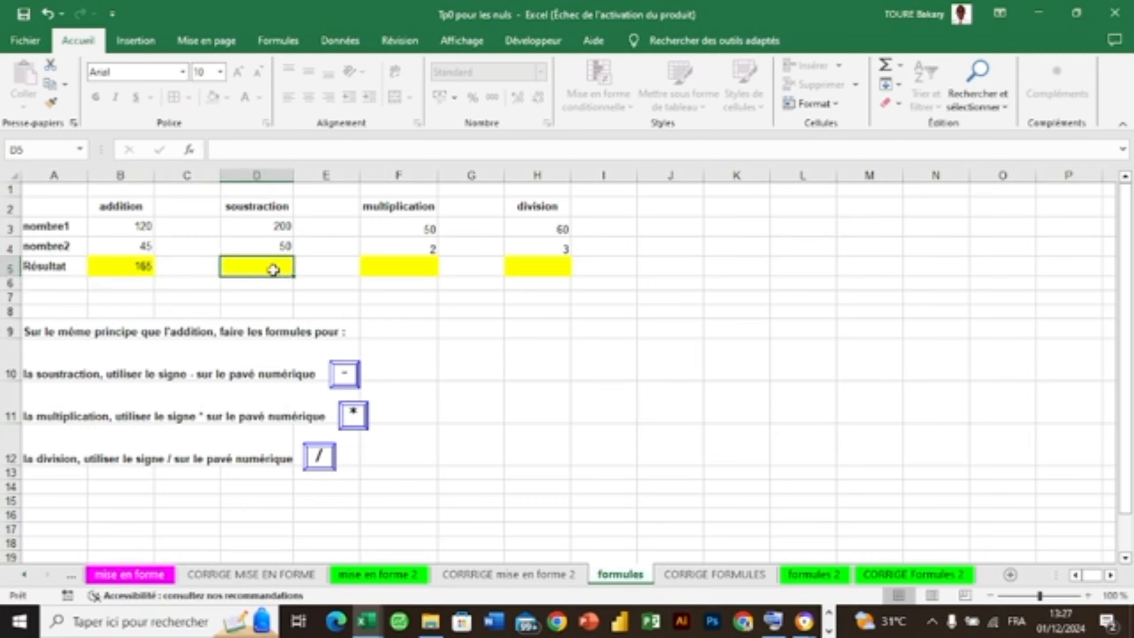
text(=)
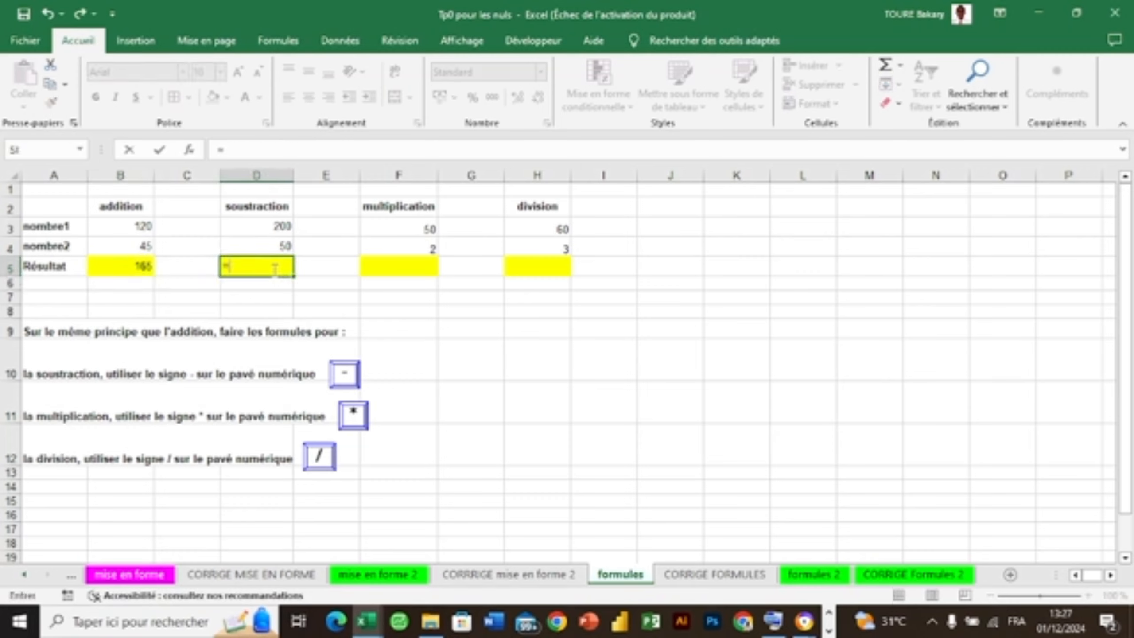
click(264, 224)
text(-)
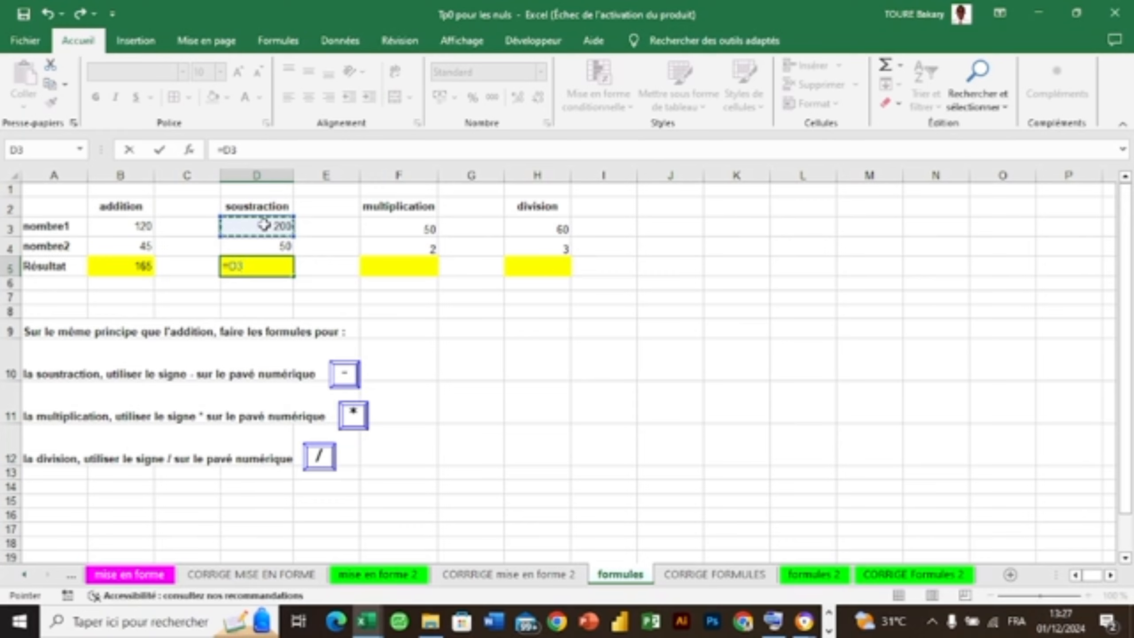
click(269, 248)
key(Return)
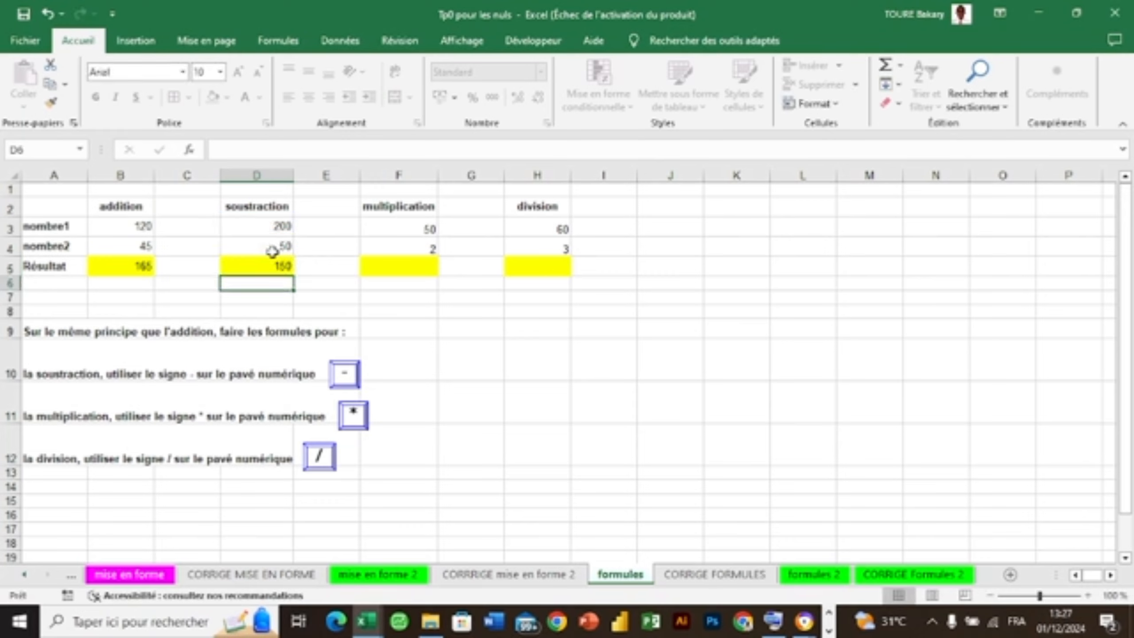
Step: Calculate the multiplication result in F5 with the formula =F3*F4
click(385, 264)
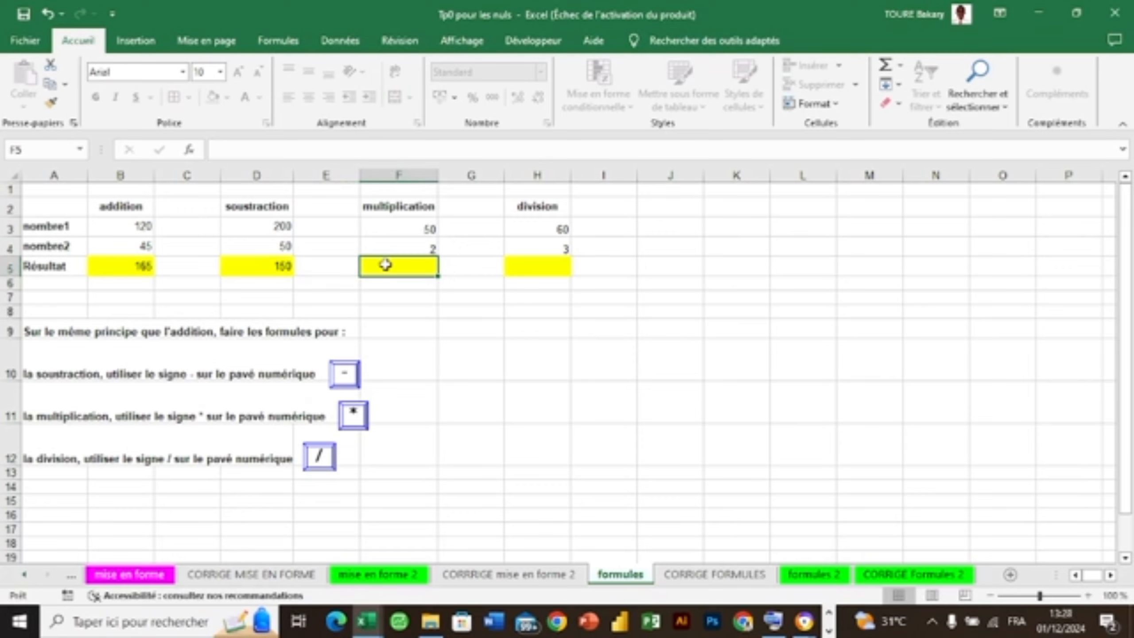
text(=(à)
key(BackSpace)
key(BackSpace)
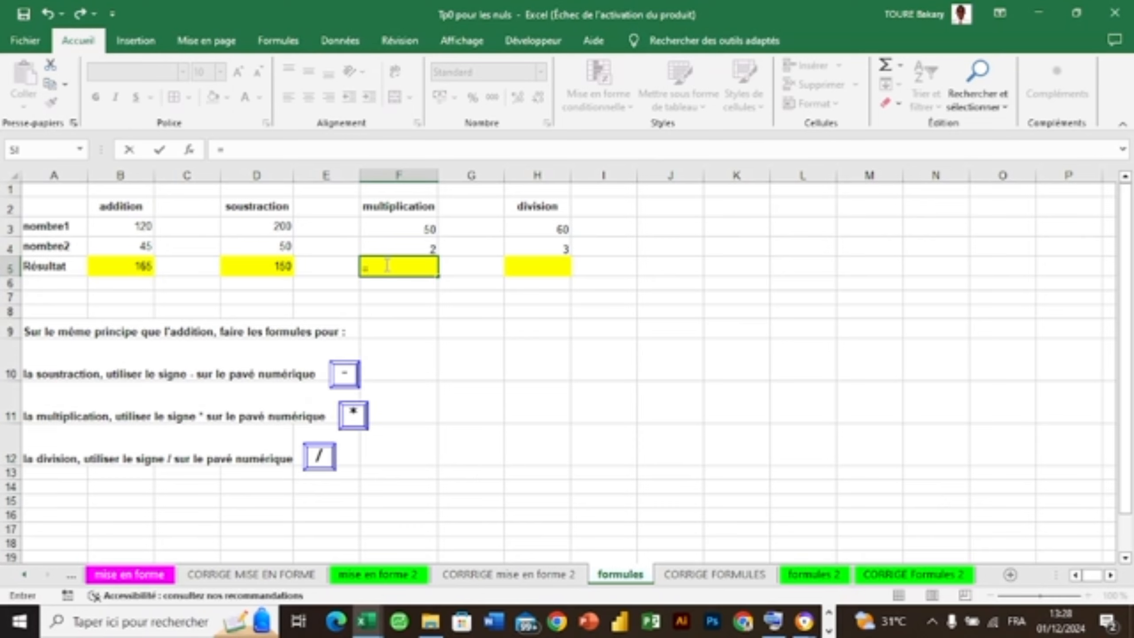
text(50*)
click(417, 228)
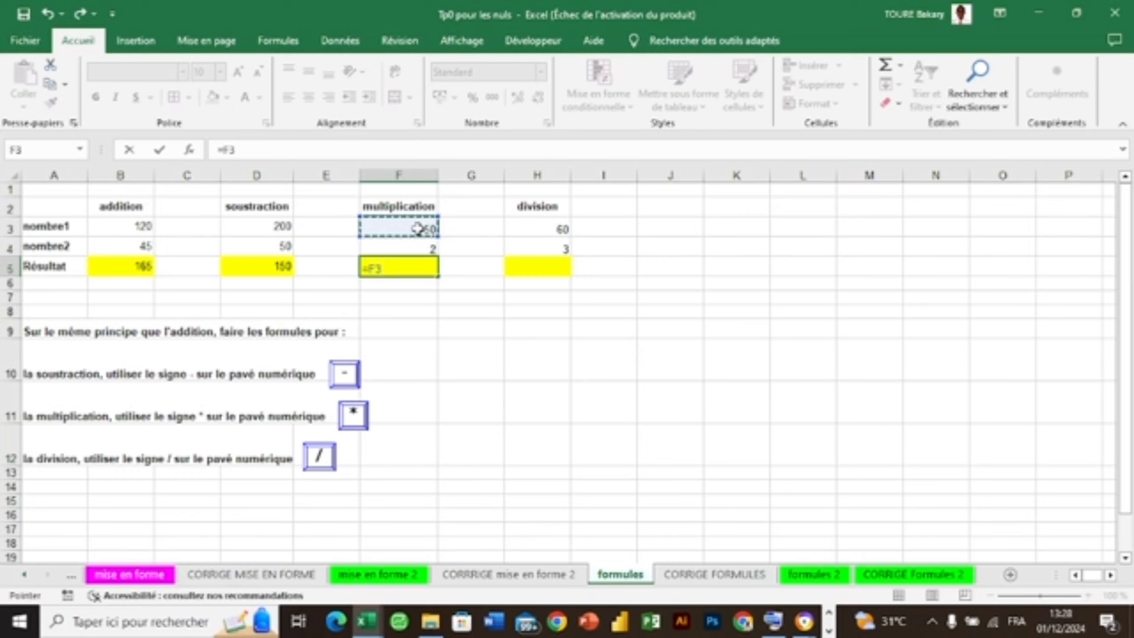
text(*)
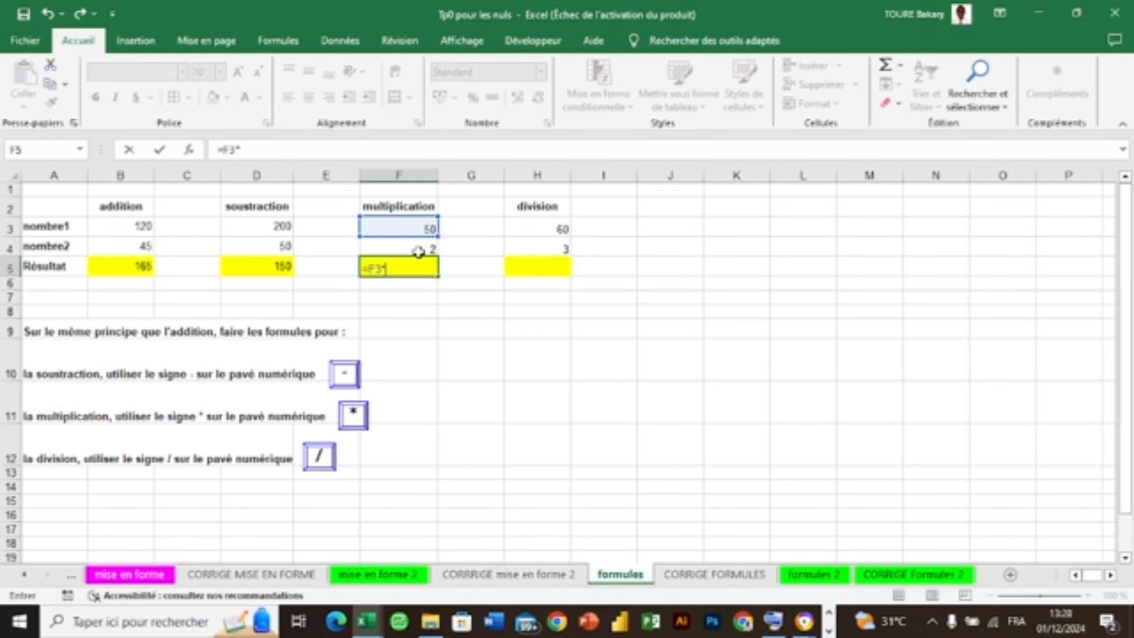
click(418, 248)
key(Return)
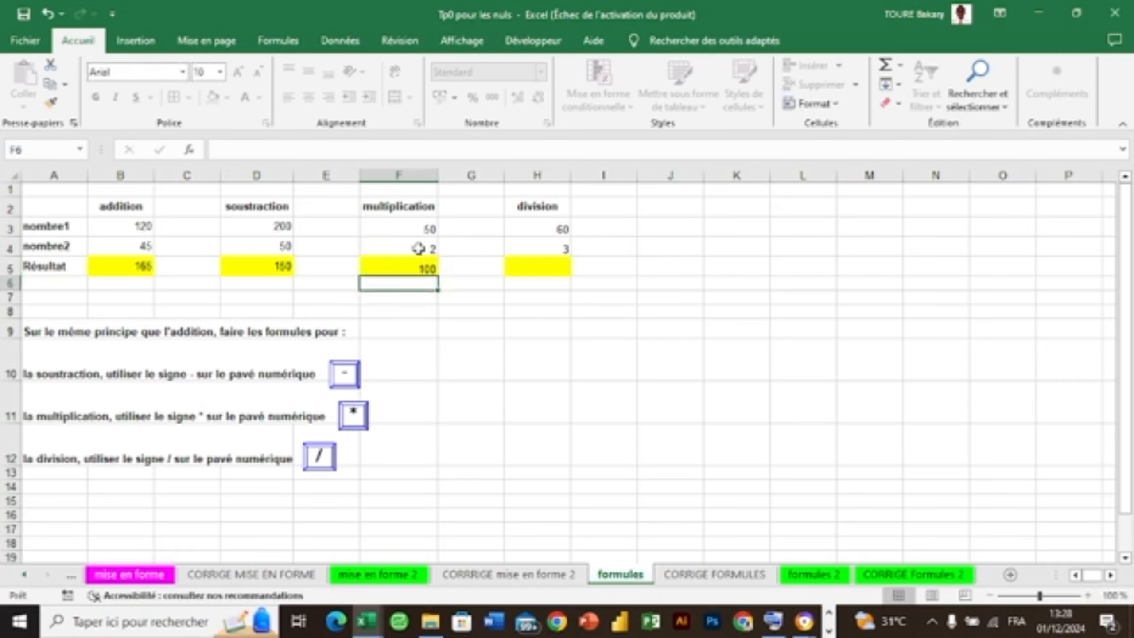
Step: Calculate the division result in H5 by dividing nombre1 by nombre2 with the formula =H3/H4
click(536, 264)
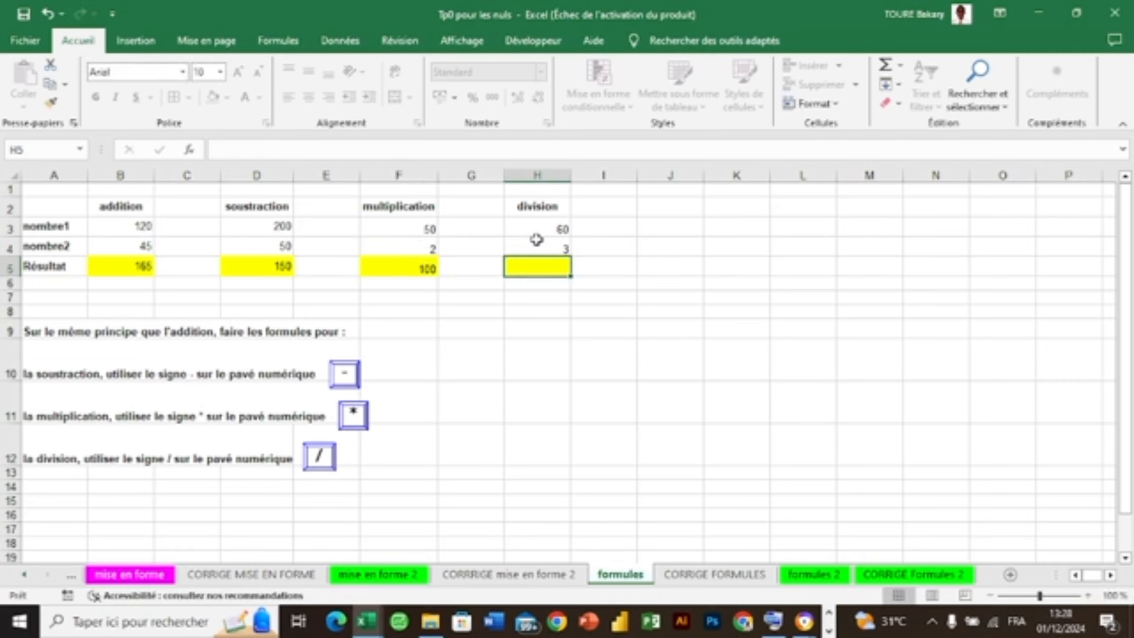
text(=)
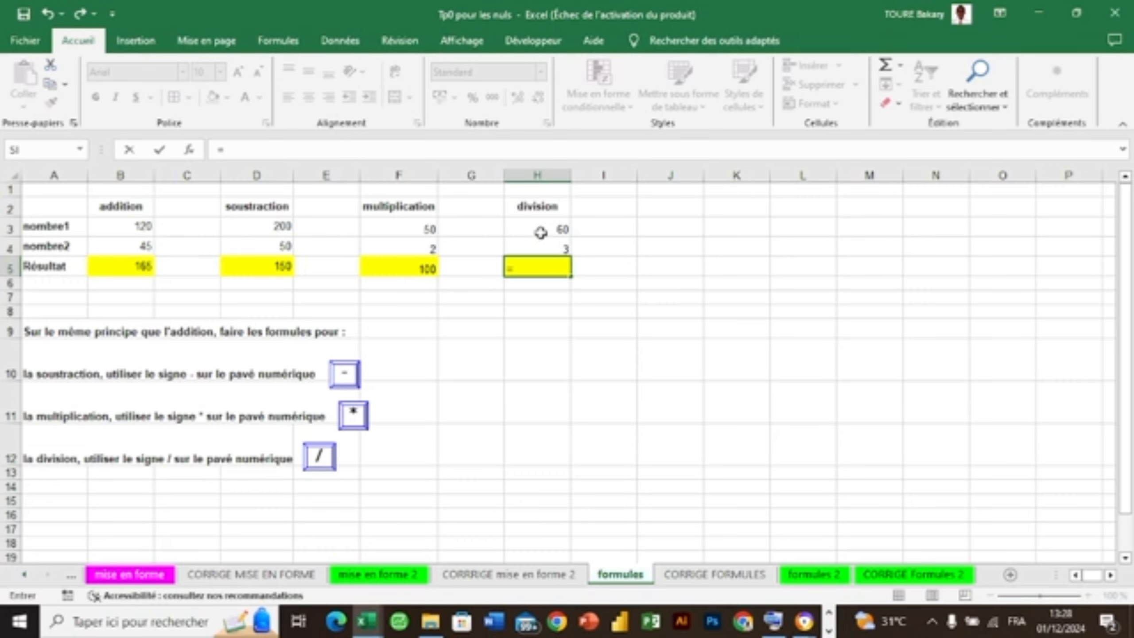
click(540, 233)
text(/)
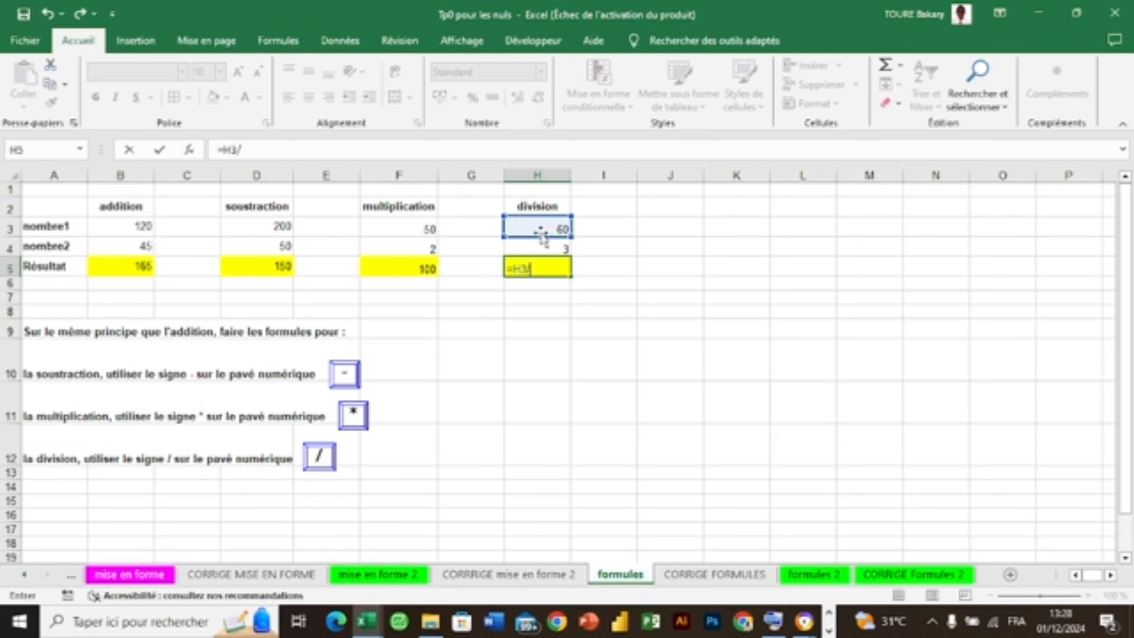
click(546, 244)
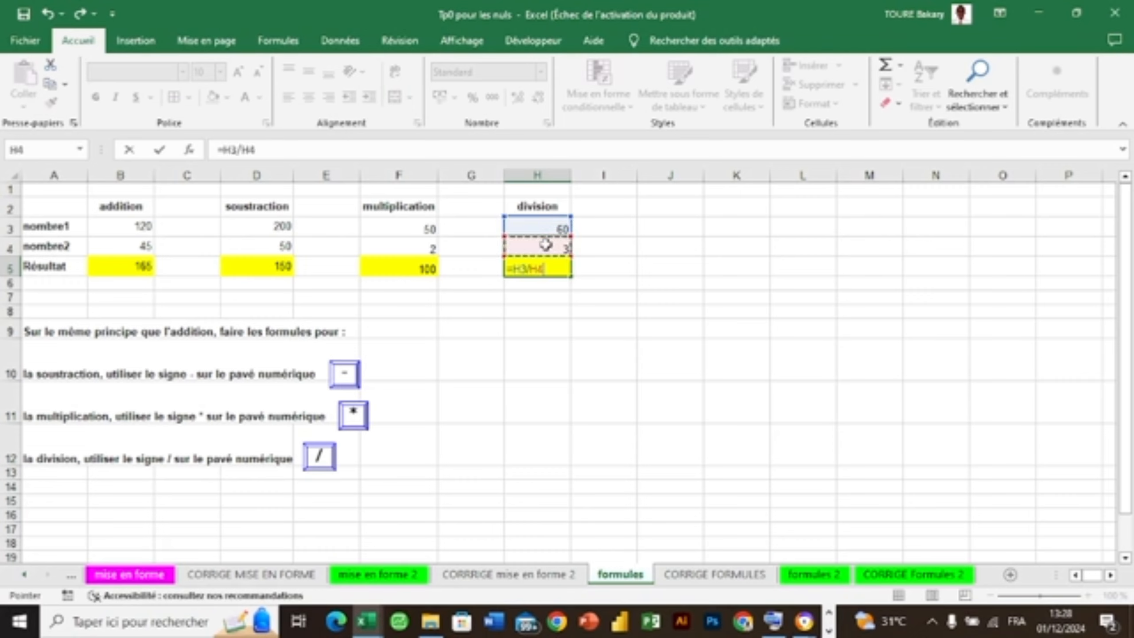
key(Return)
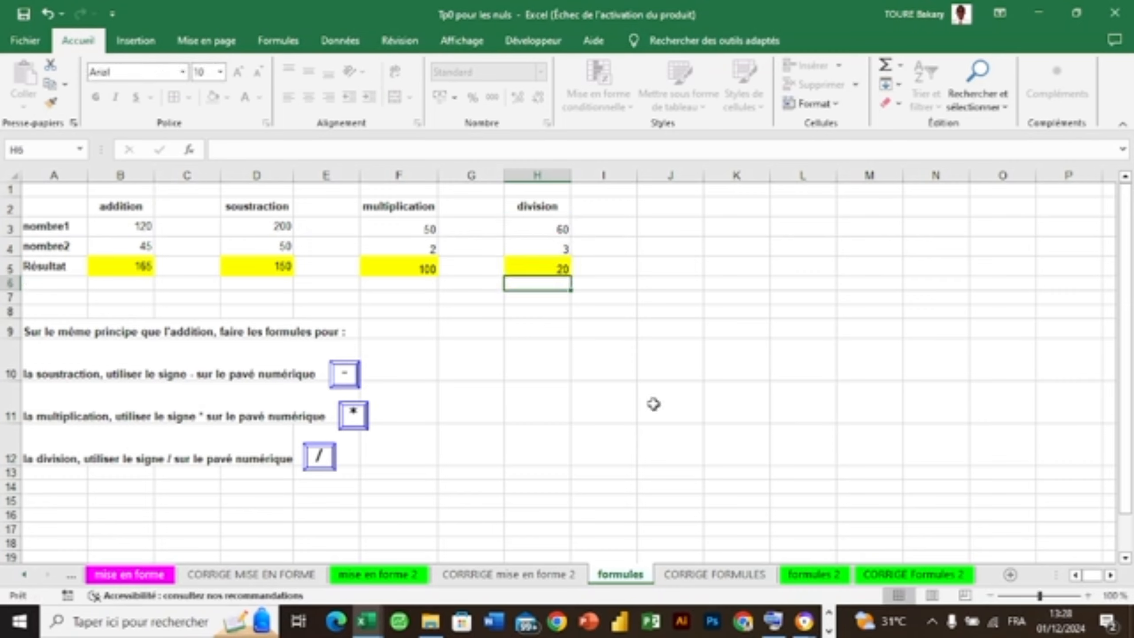
Step: Compare the results on the "formules" sheet with the solution on the CORRIGE FORMULES sheet
click(695, 576)
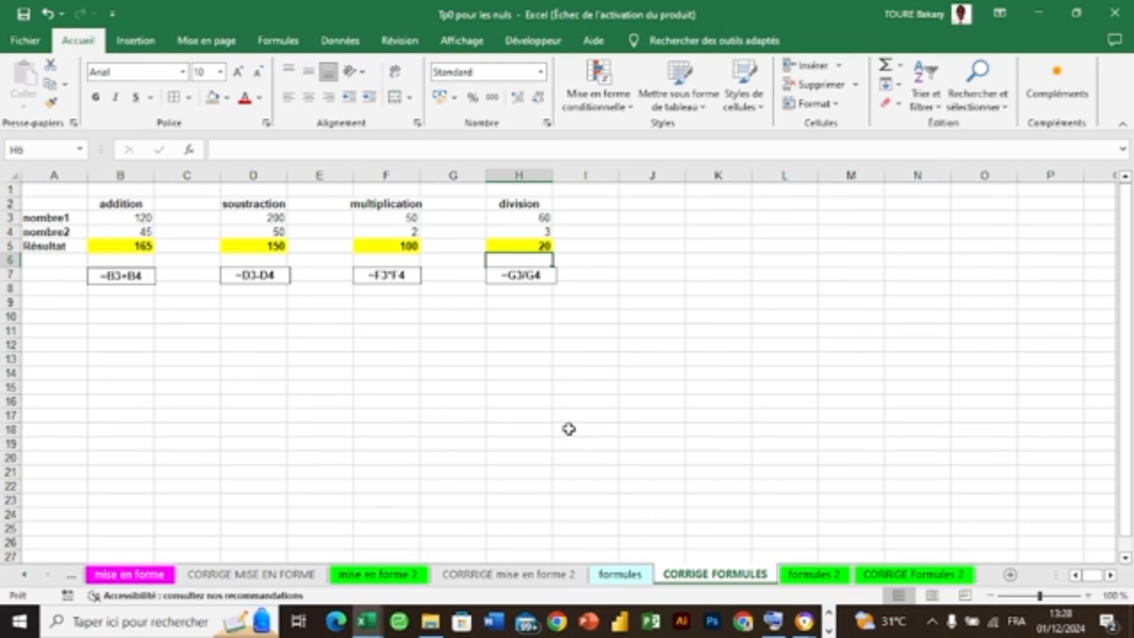
click(620, 575)
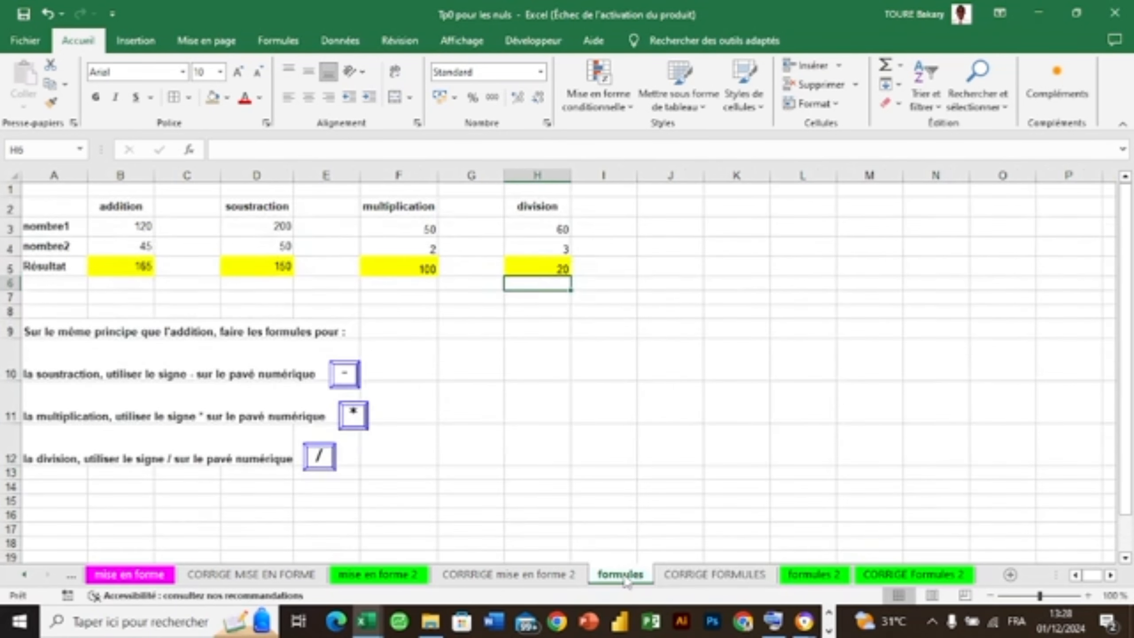
click(624, 463)
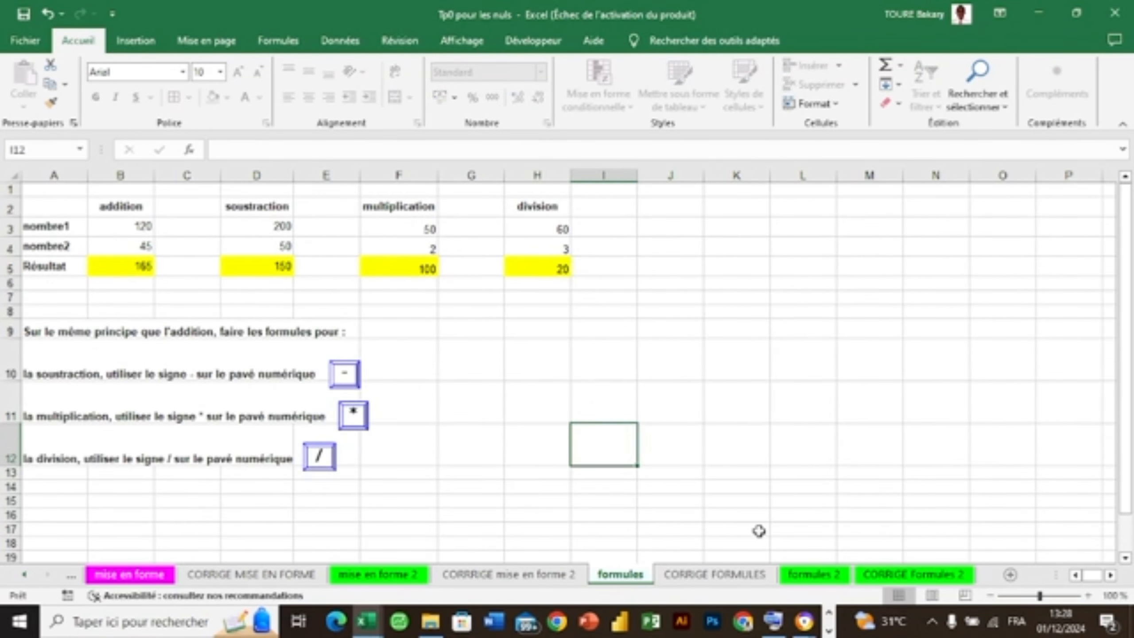
click(739, 576)
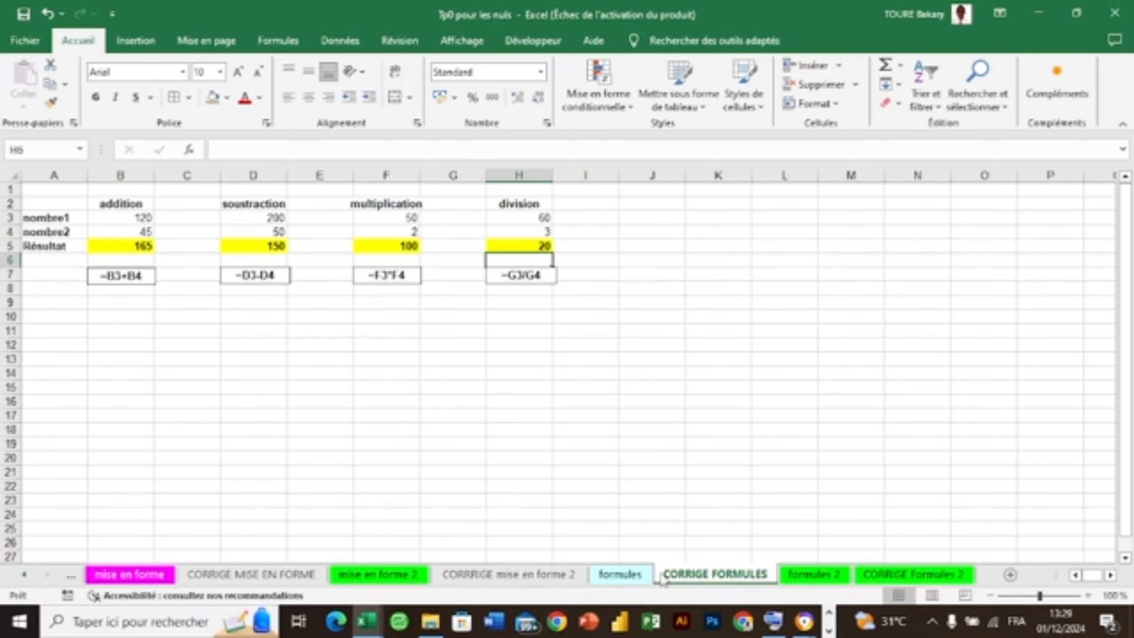
click(647, 577)
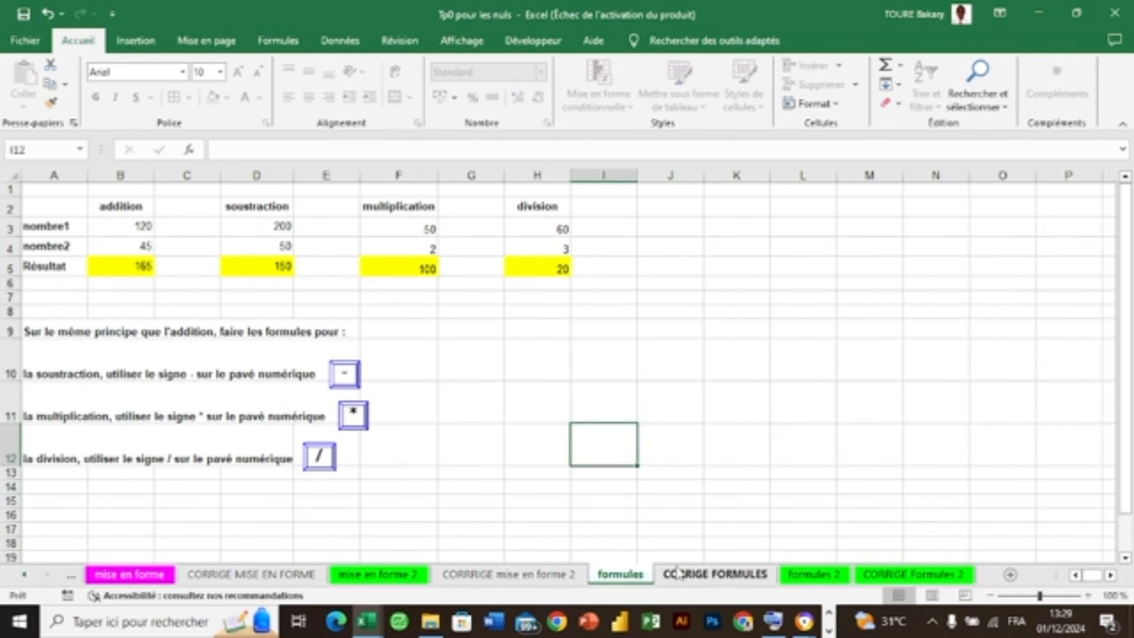
click(715, 576)
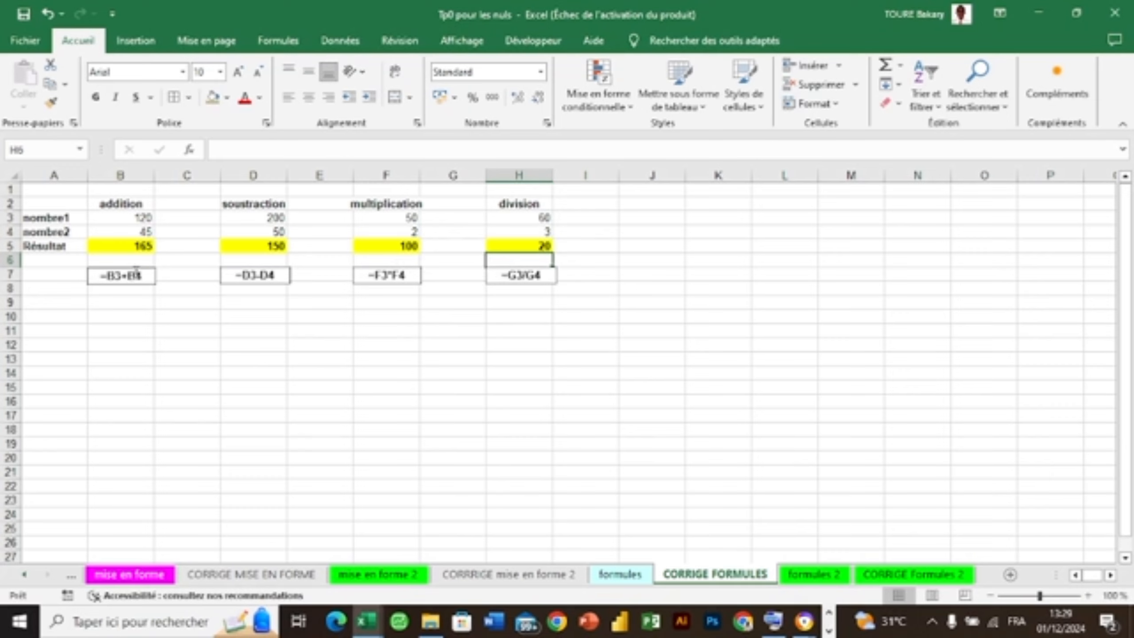
Step: Examine the text box showing the model addition formula =B3+B4 below the addition result on CORRIGE FORMULES
click(111, 273)
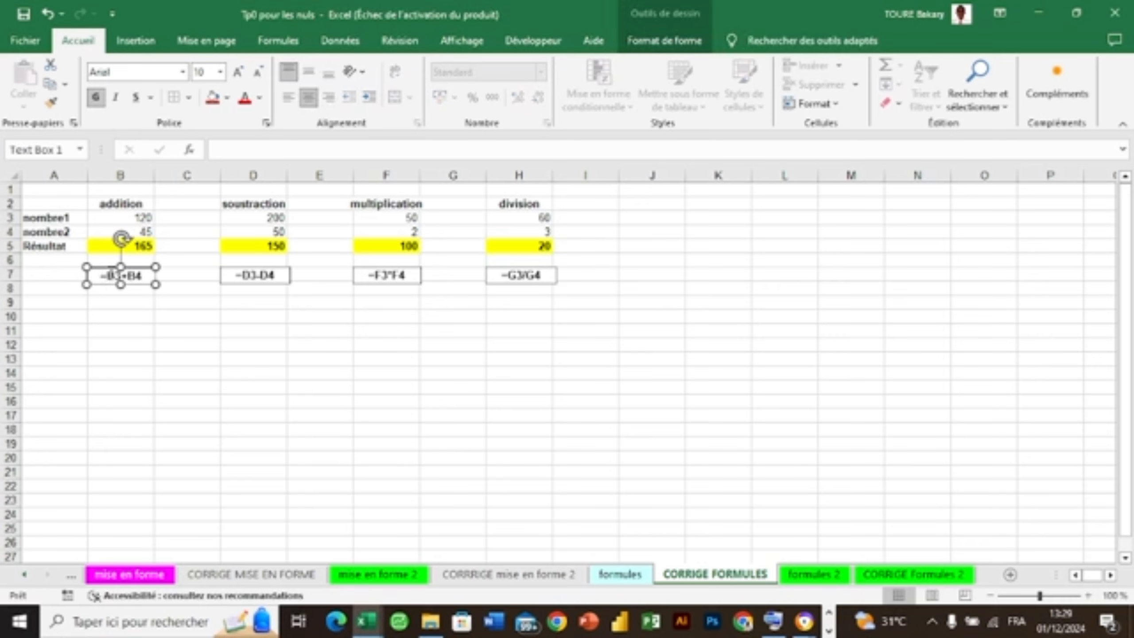
click(123, 305)
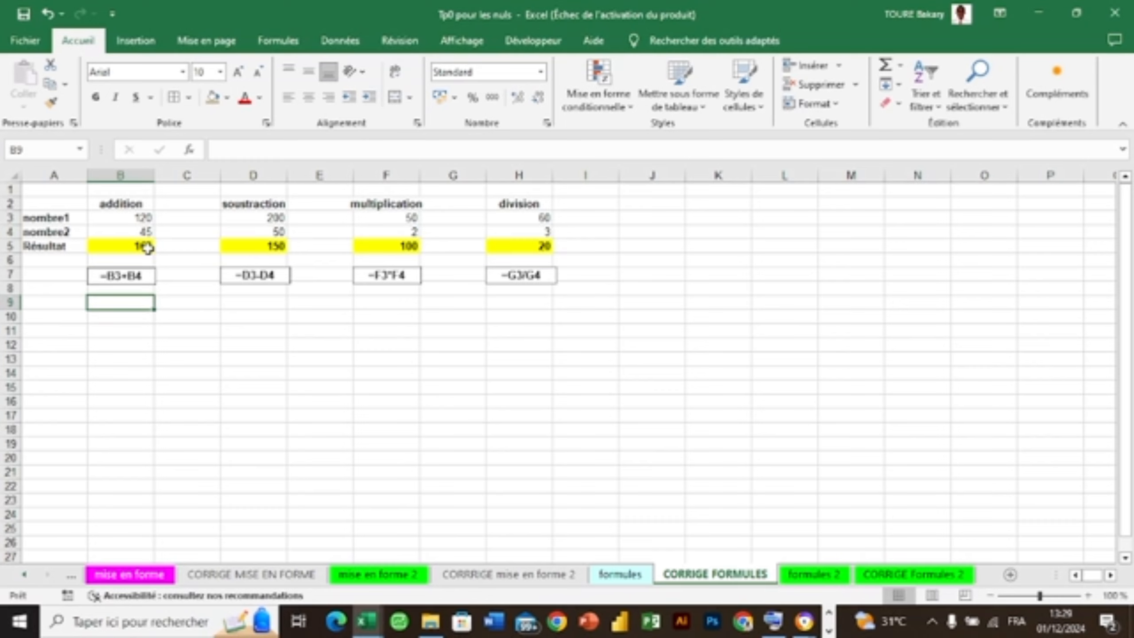
click(212, 301)
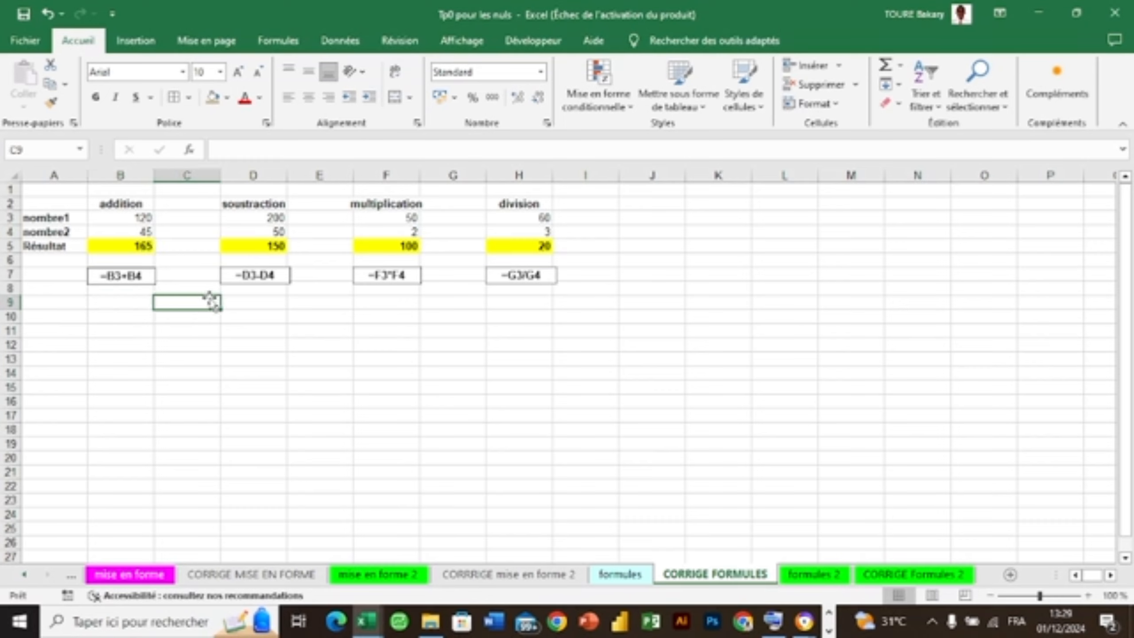
click(144, 304)
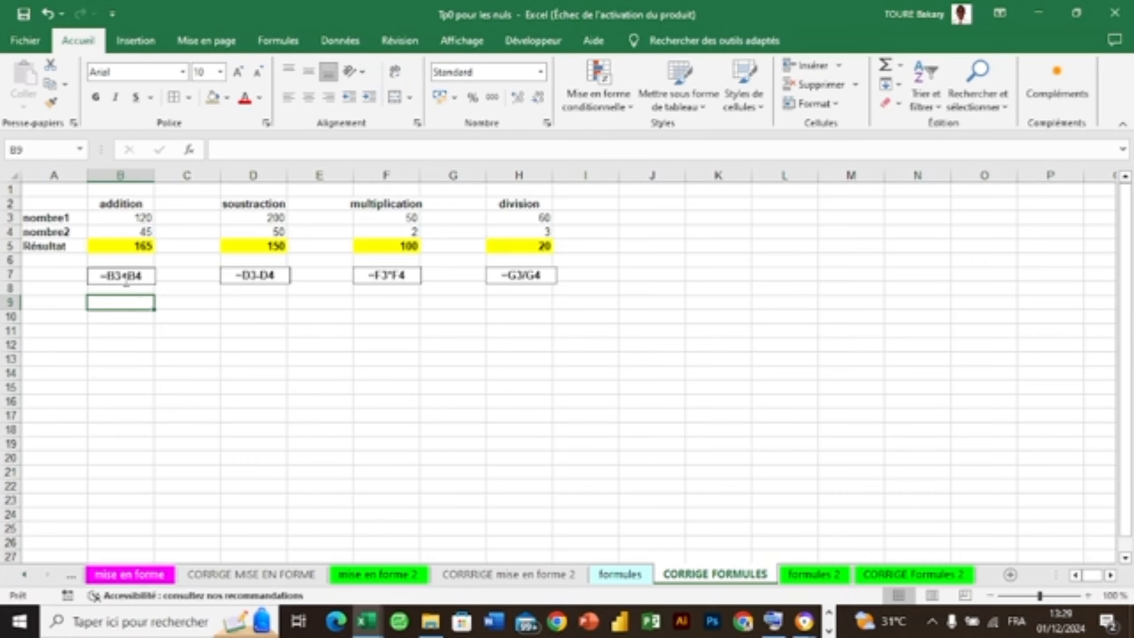
click(110, 274)
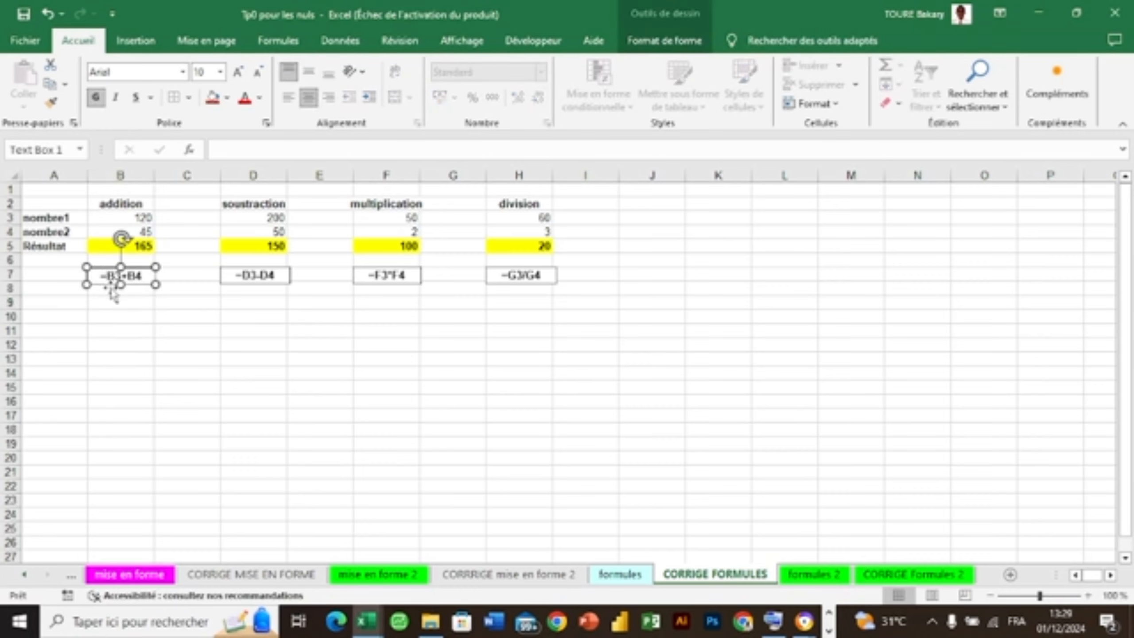
click(124, 314)
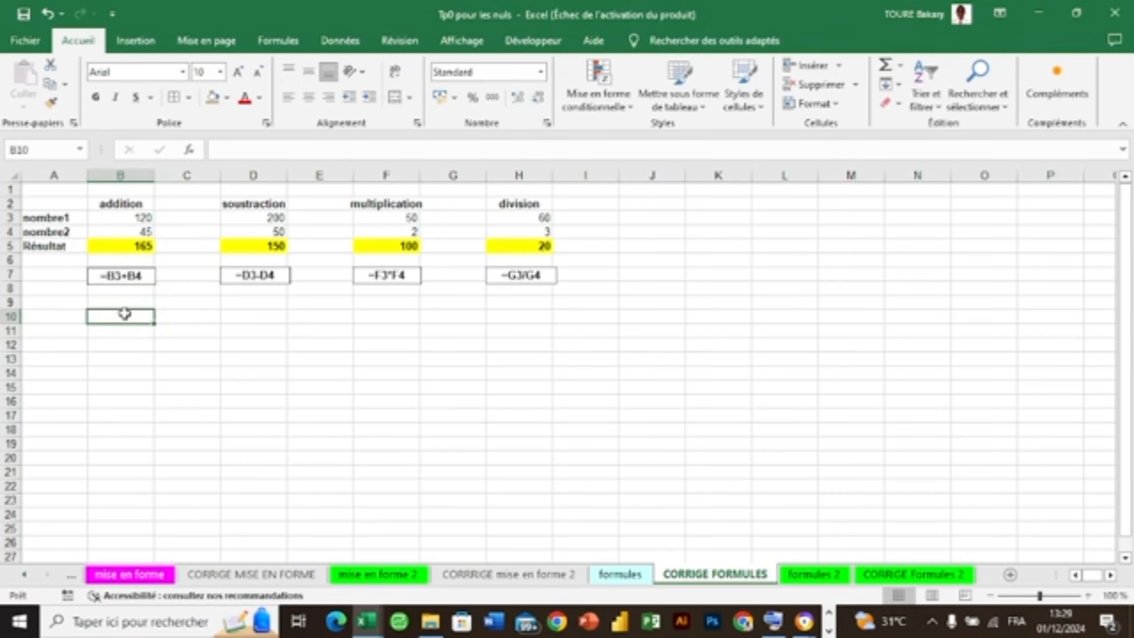
click(109, 275)
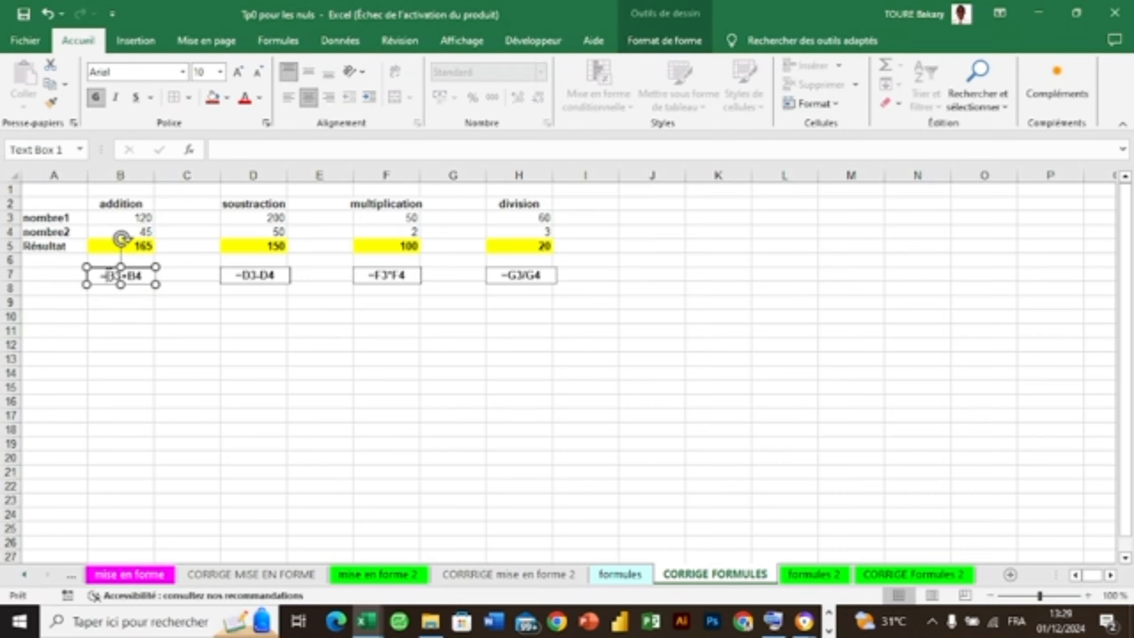
click(123, 315)
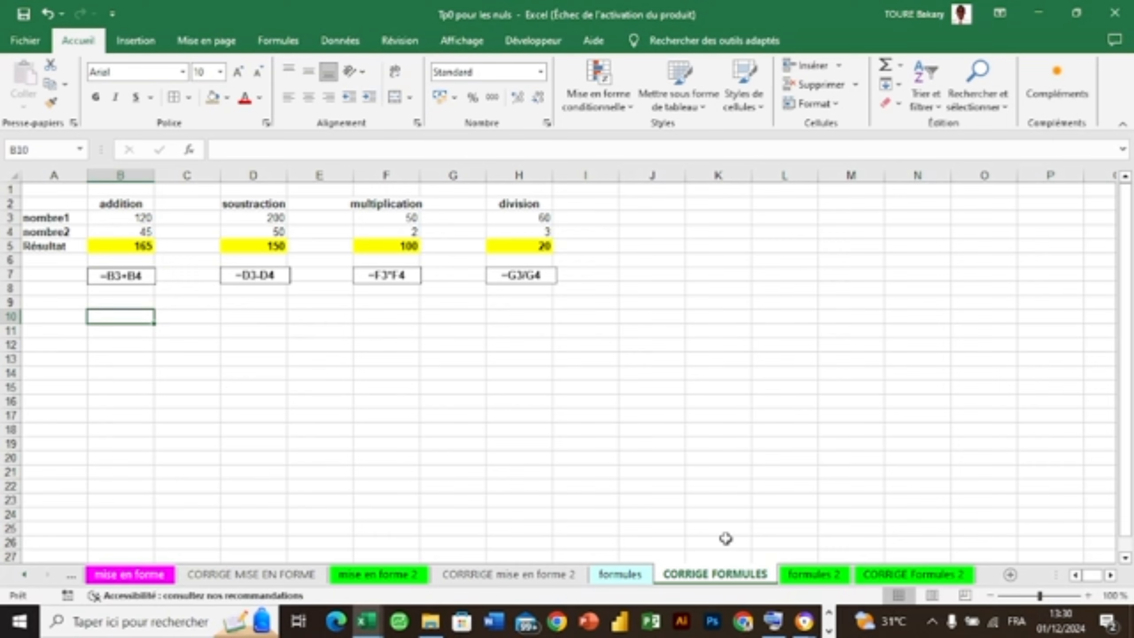
Step: Read through the word problems on the "formules 2" sheet, from the savonnettes exercise to the car fuel consumption exercise
click(808, 576)
click(759, 576)
click(811, 580)
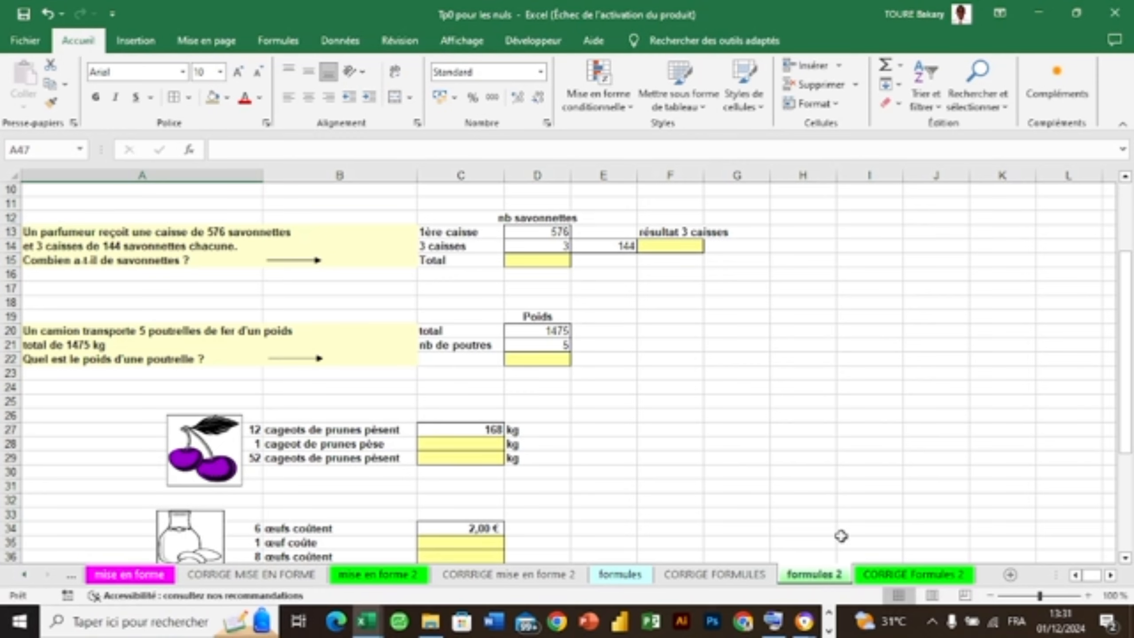
click(695, 303)
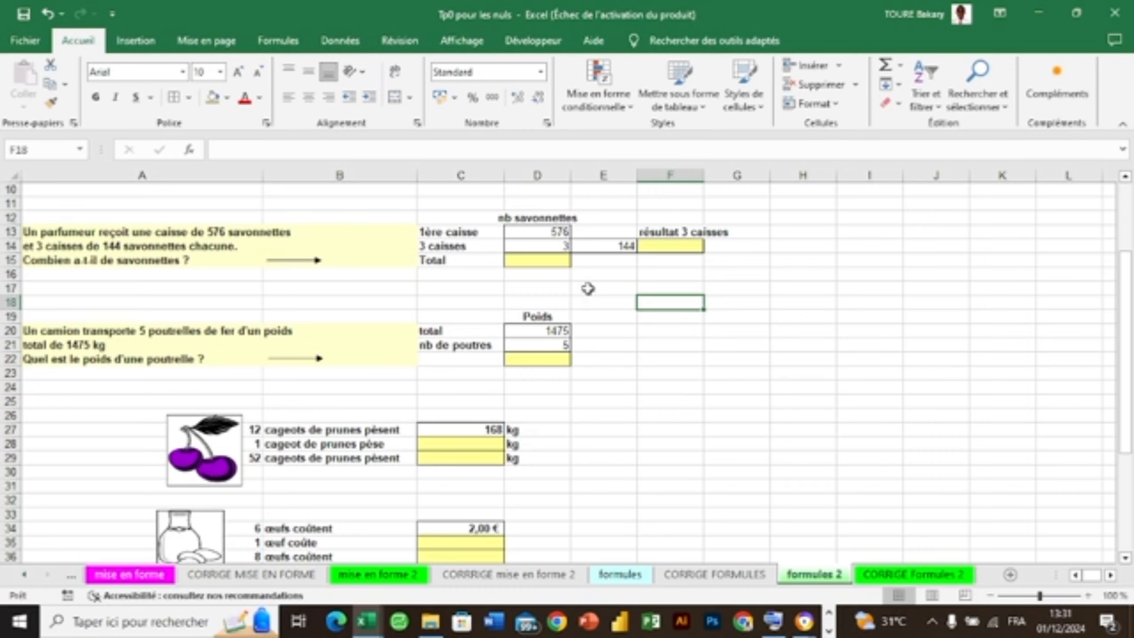
click(670, 576)
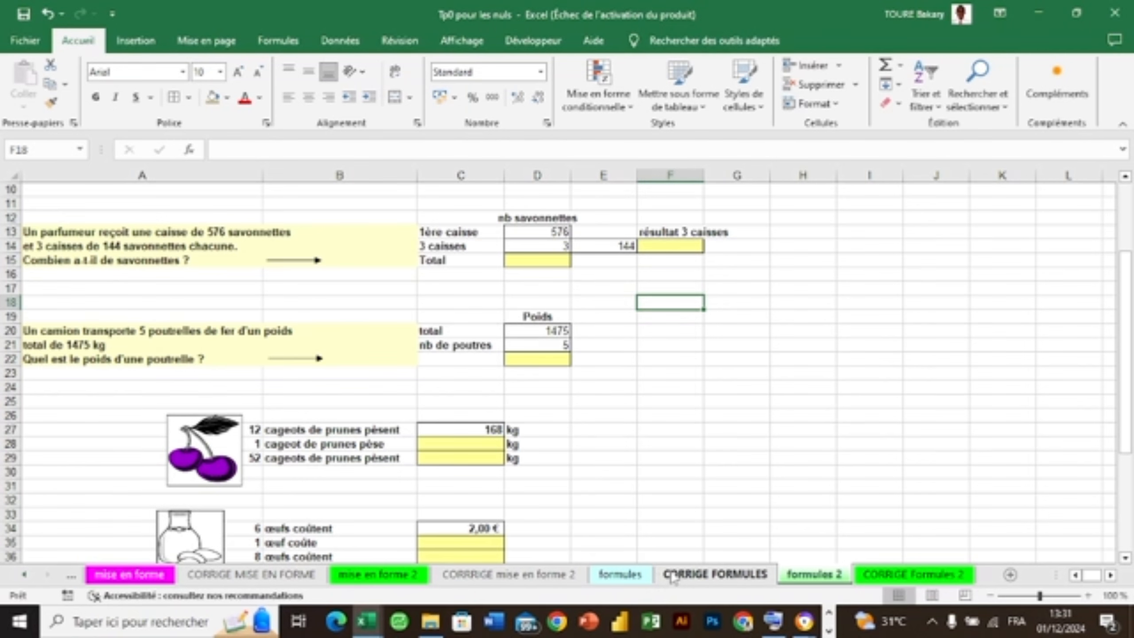
click(817, 575)
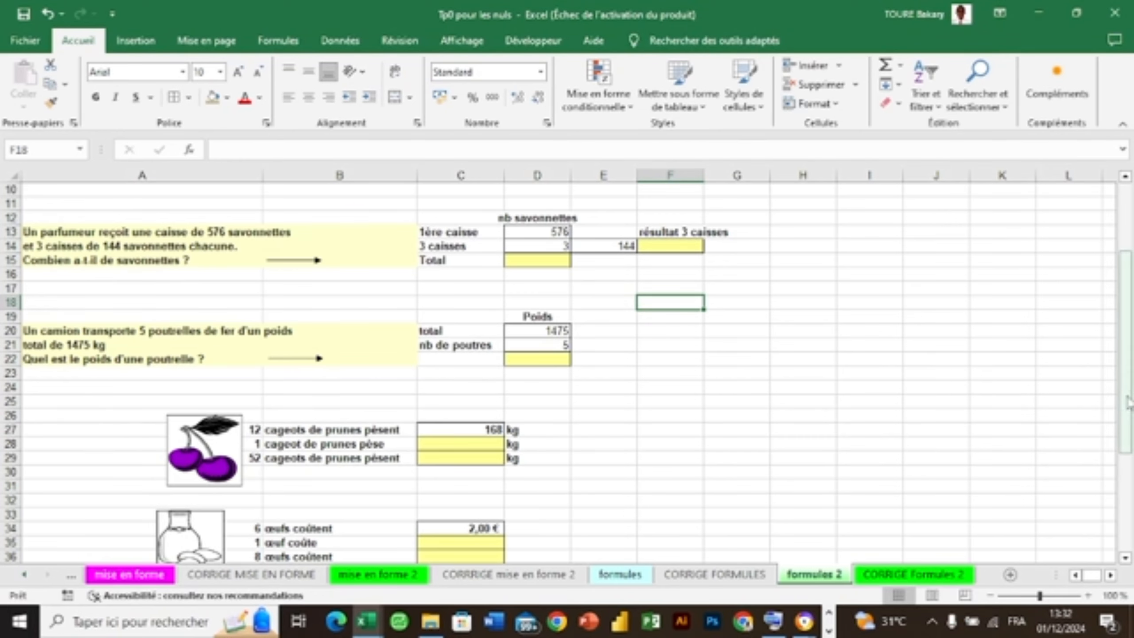
drag(1127, 404, 1127, 499)
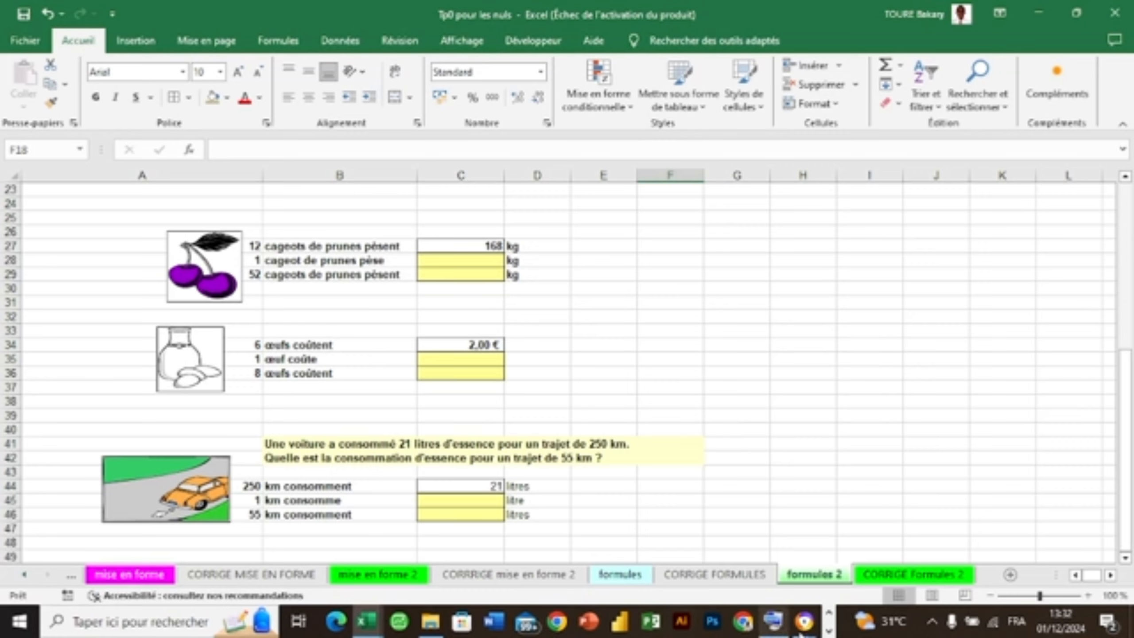
Step: Review the model formulas on the CORRIGE Formules 2 sheet, from the wine barrel exercise to the car fuel exercise
click(944, 577)
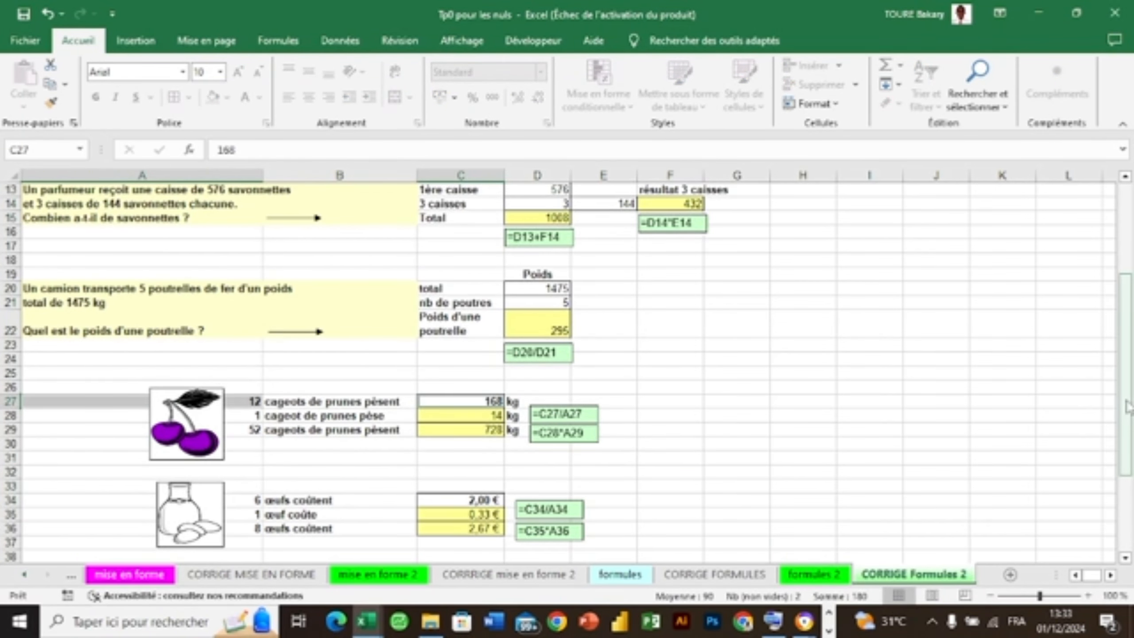
scroll(1127, 404, up, 1)
drag(1127, 405, 1111, 300)
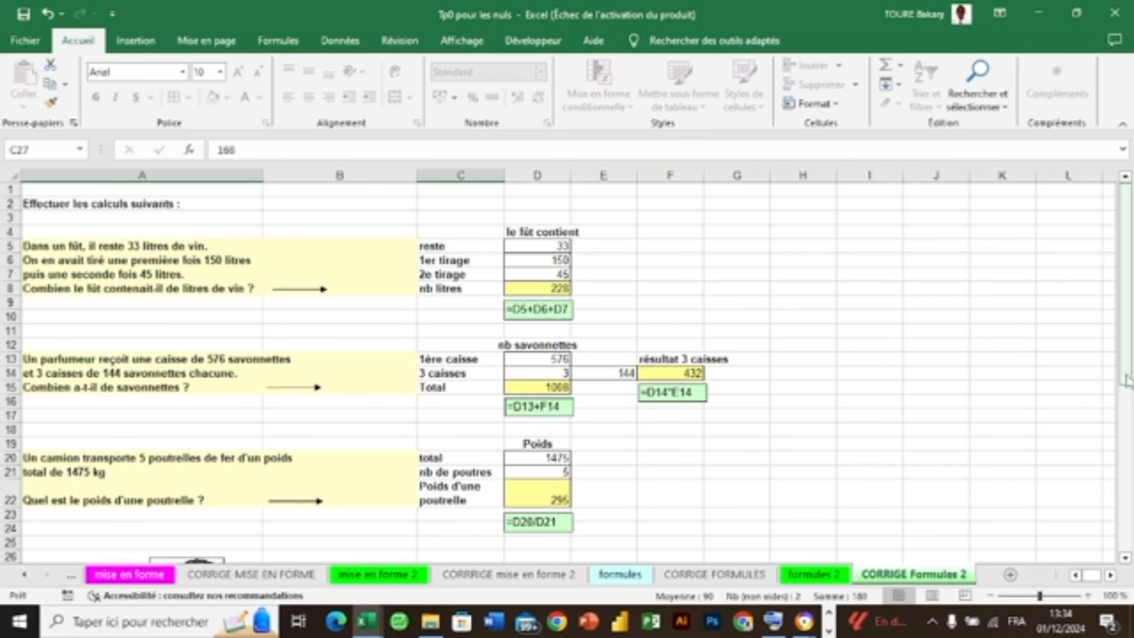
drag(1127, 382, 1131, 564)
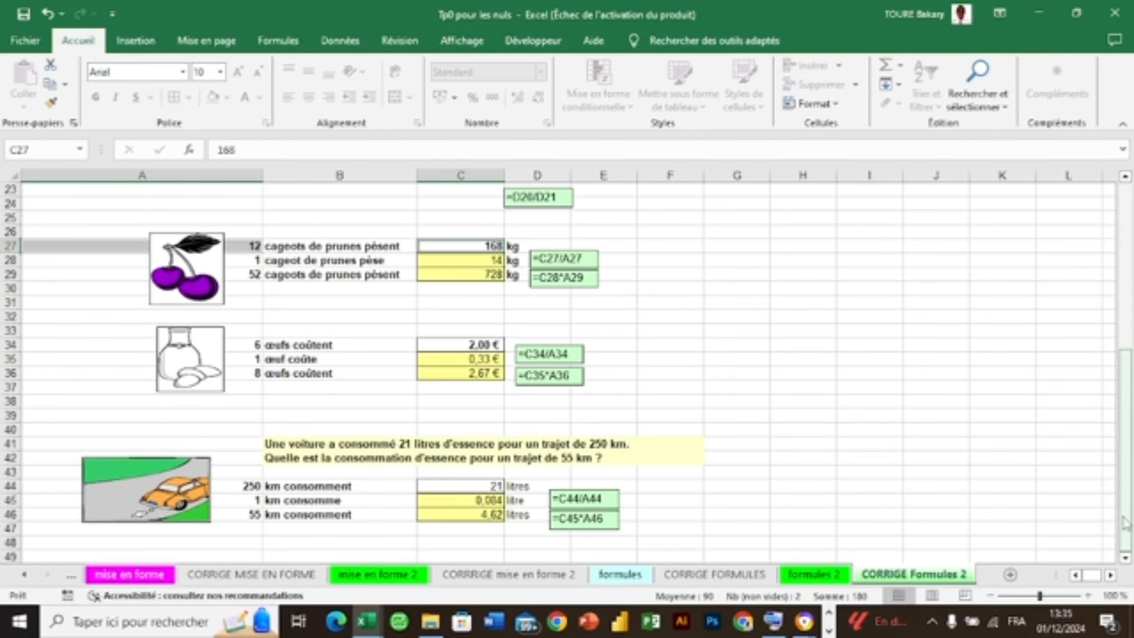
Step: Examine the crate quantities in A27 and A29 that the prunes solution formulas refer to
drag(1124, 449, 1090, 476)
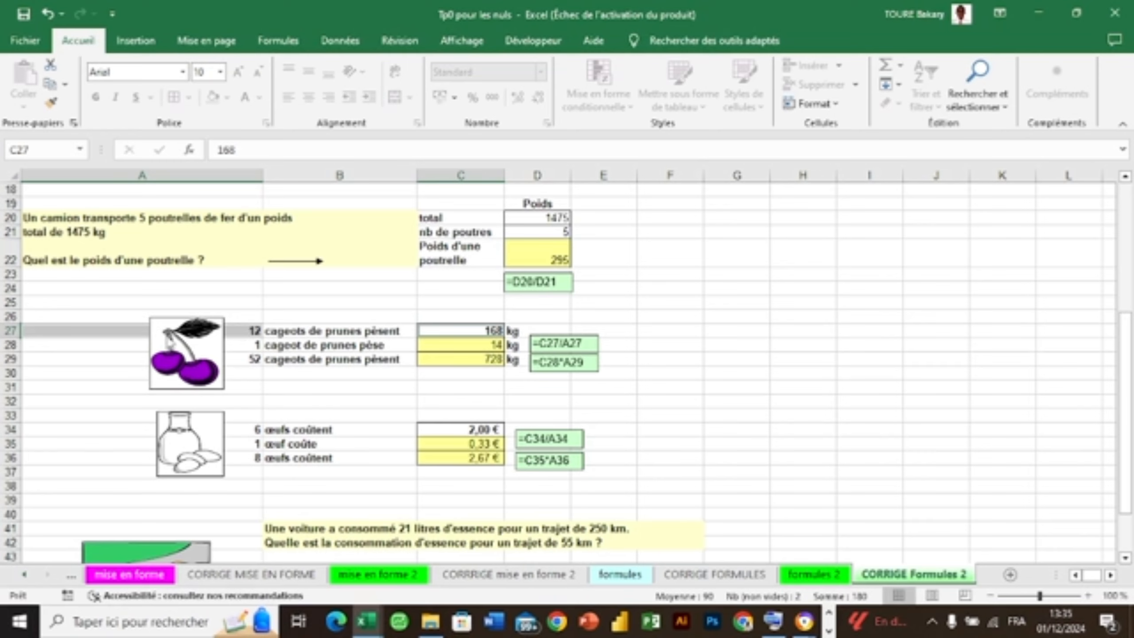
click(9, 330)
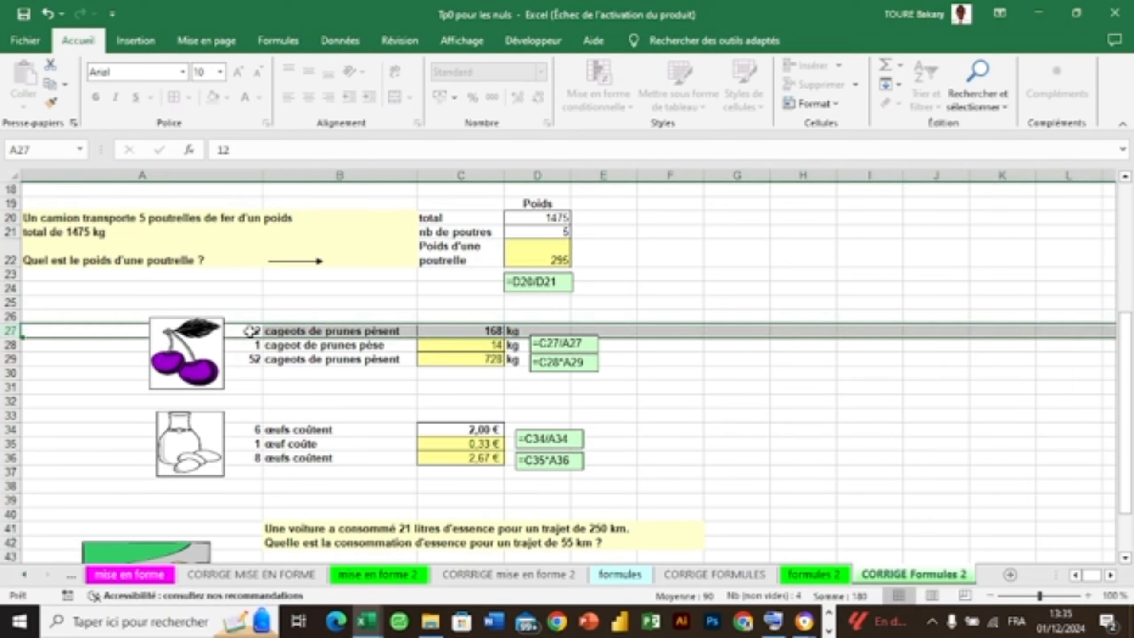
click(252, 330)
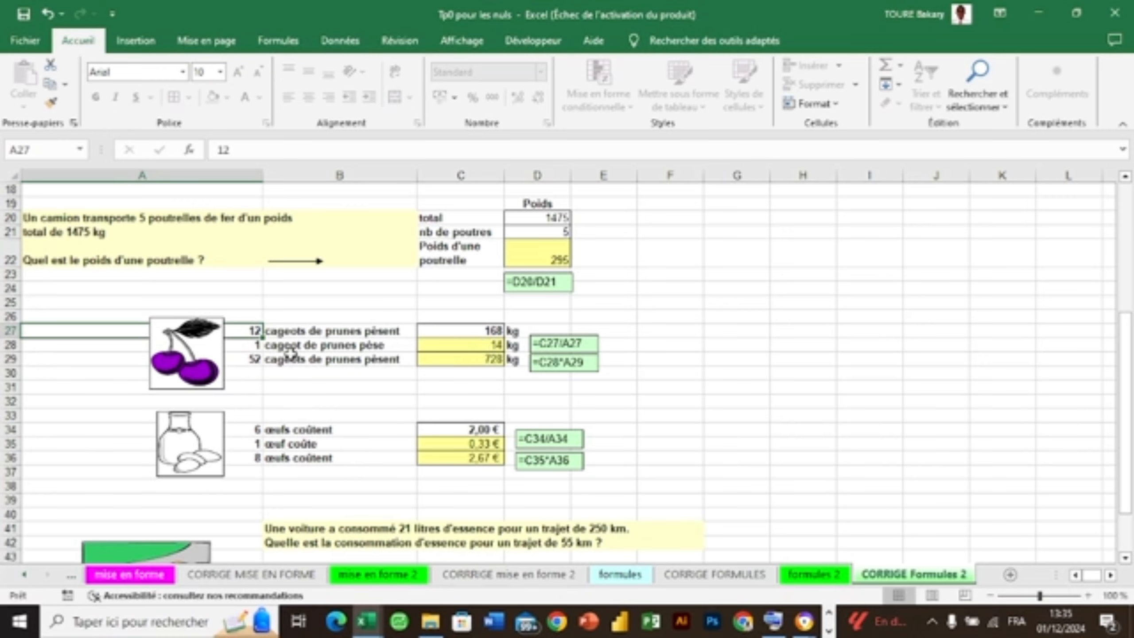
click(249, 357)
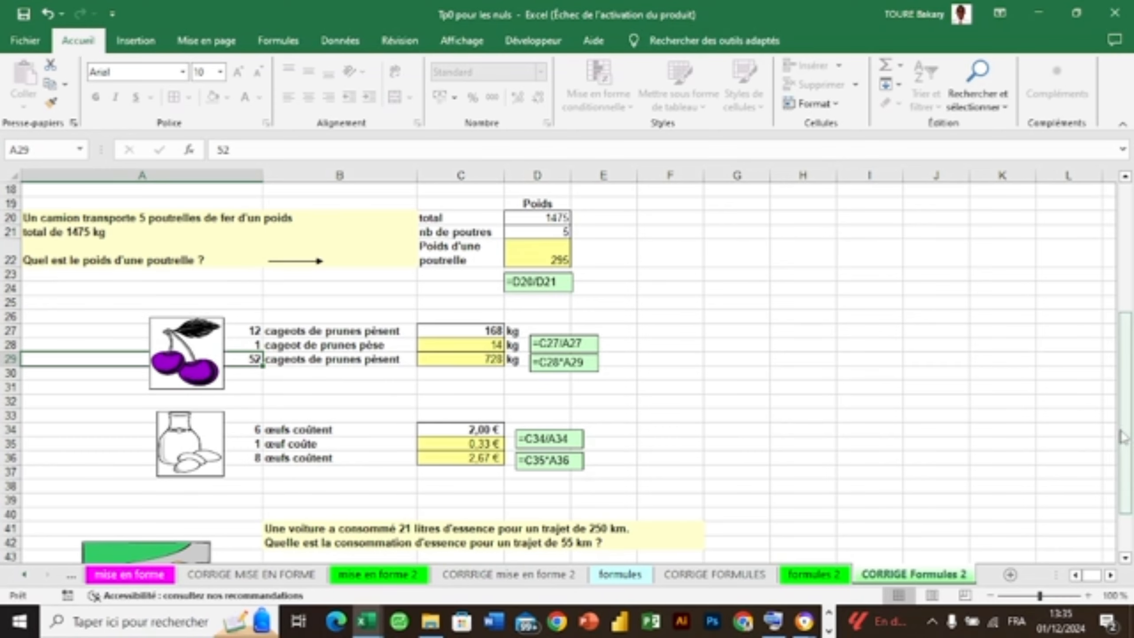
Step: Examine the car fuel consumption solution and the quantities in A27:A46 that the model formulas refer to
drag(1130, 476, 1130, 531)
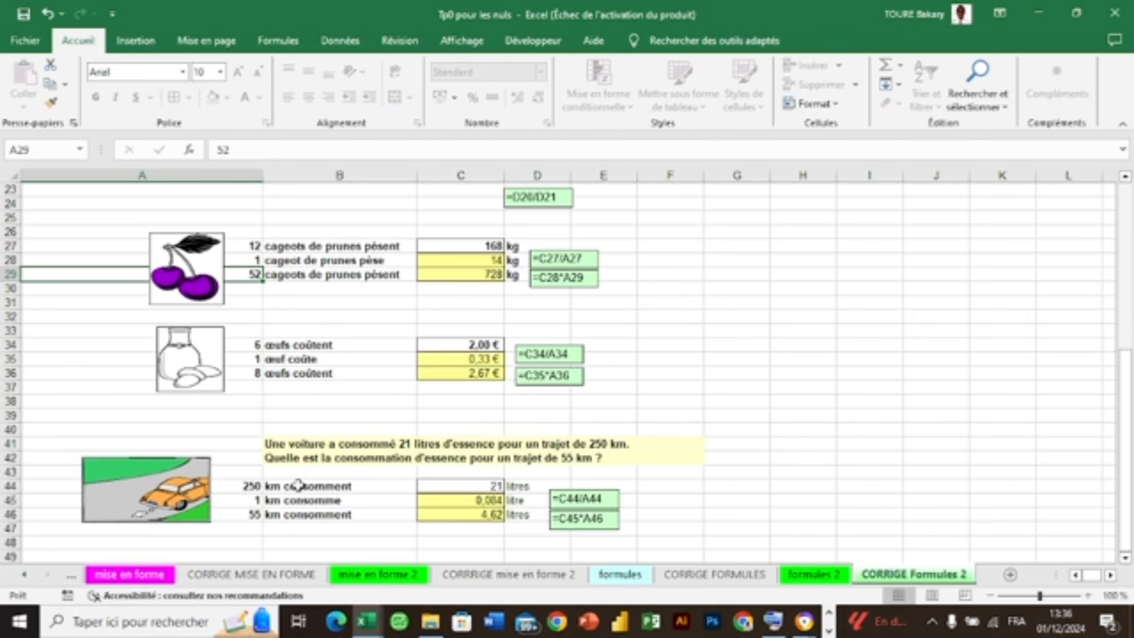
click(248, 489)
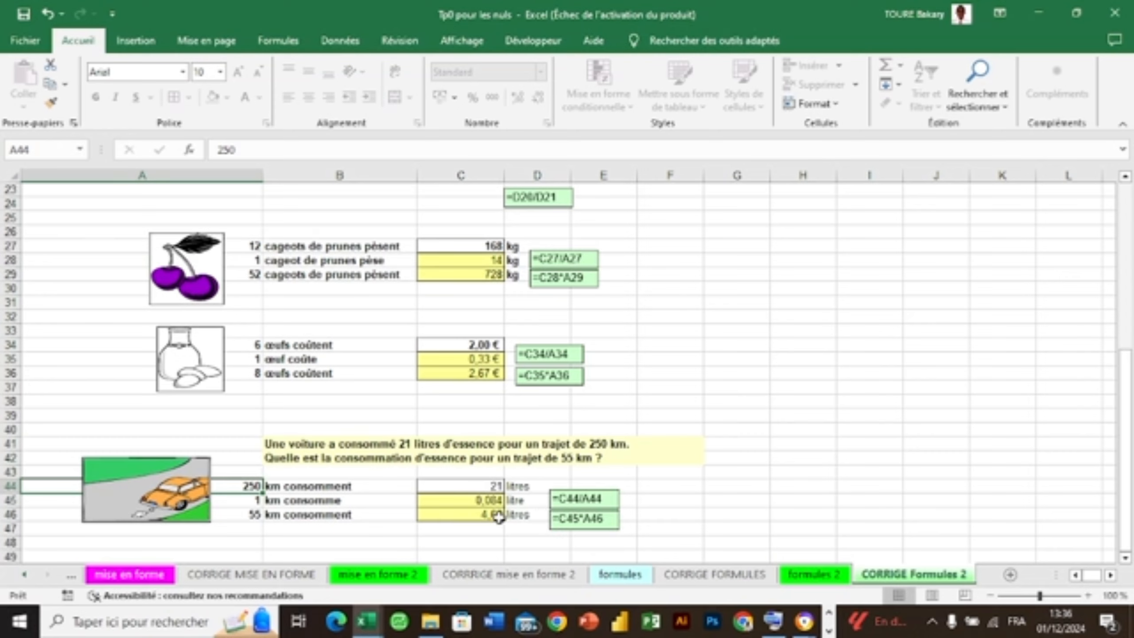
click(317, 516)
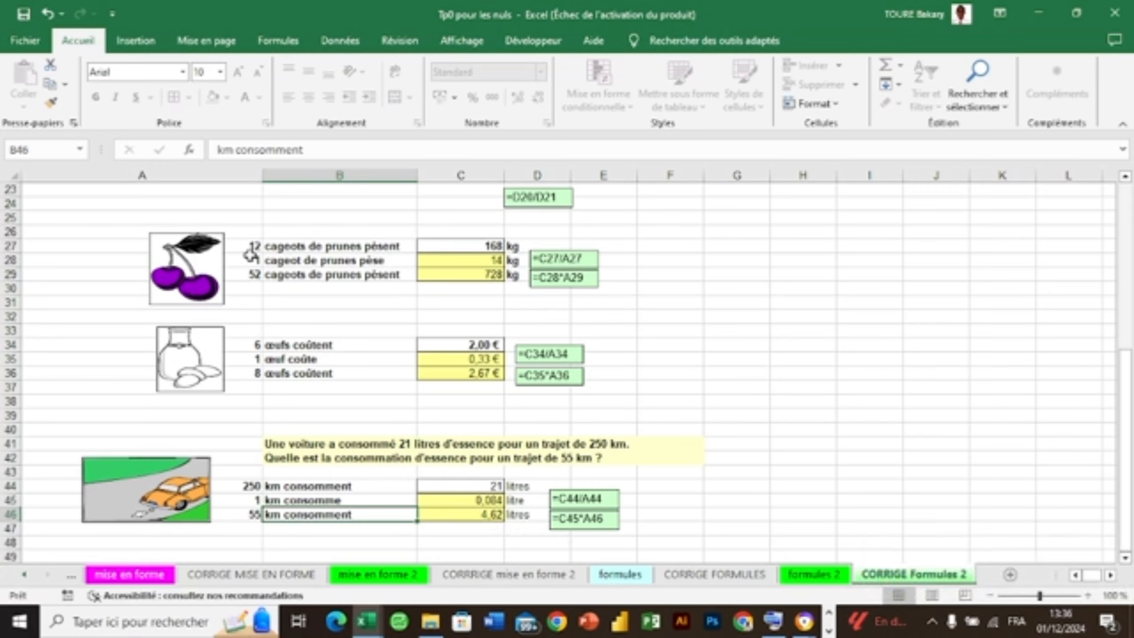
drag(250, 250, 264, 519)
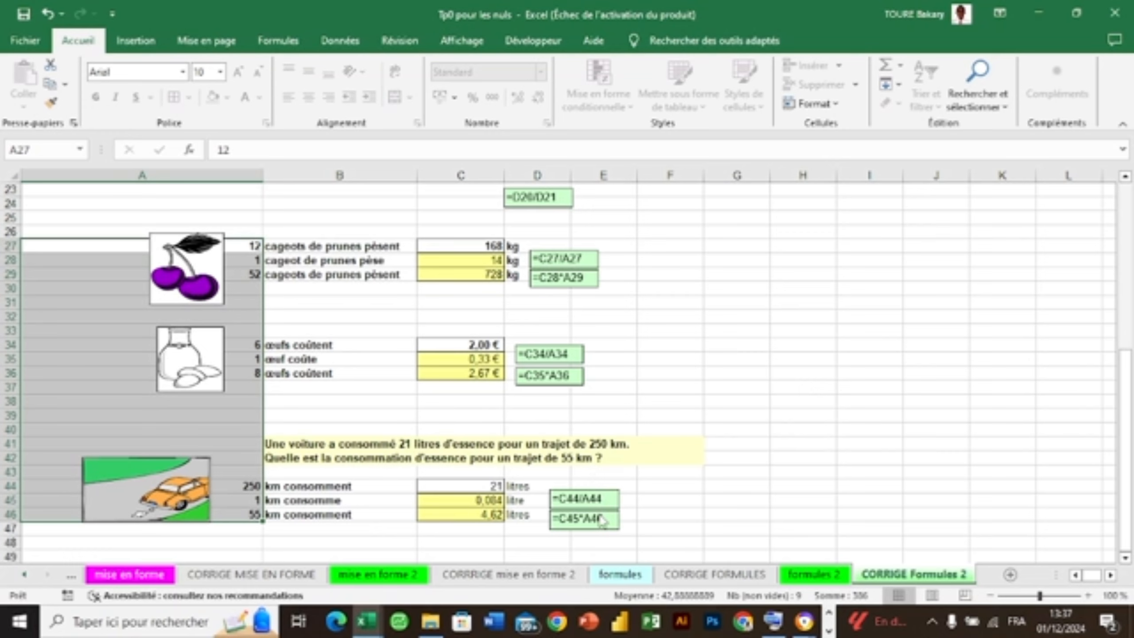
Step: Start saving a copy of the workbook in the EXCEL folder under the file name Formation Excel
click(695, 426)
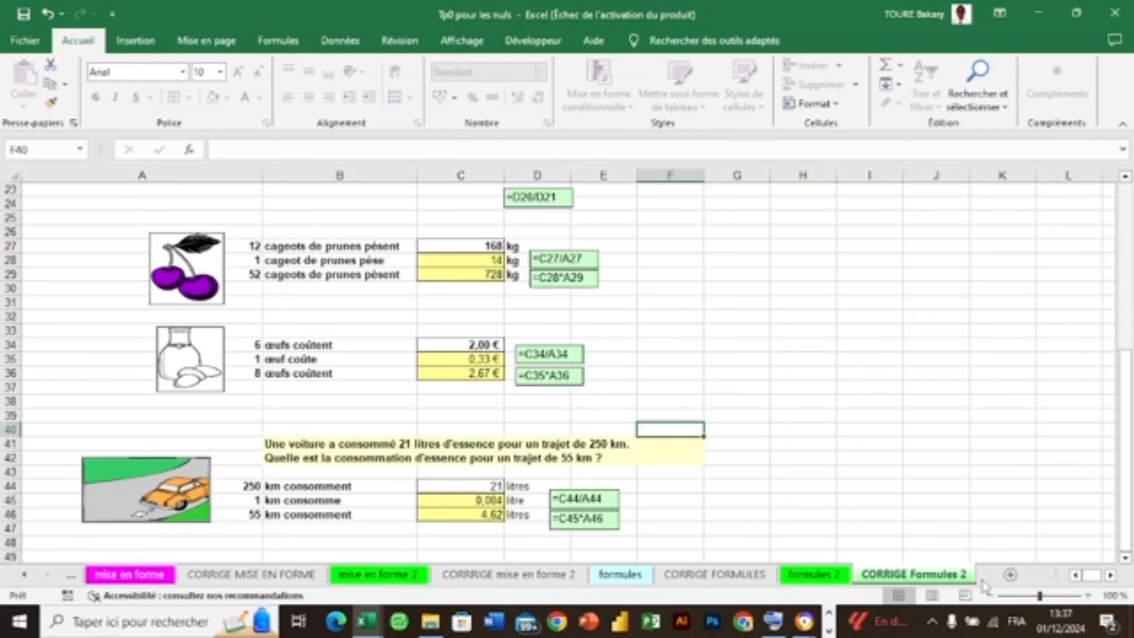
key(F12)
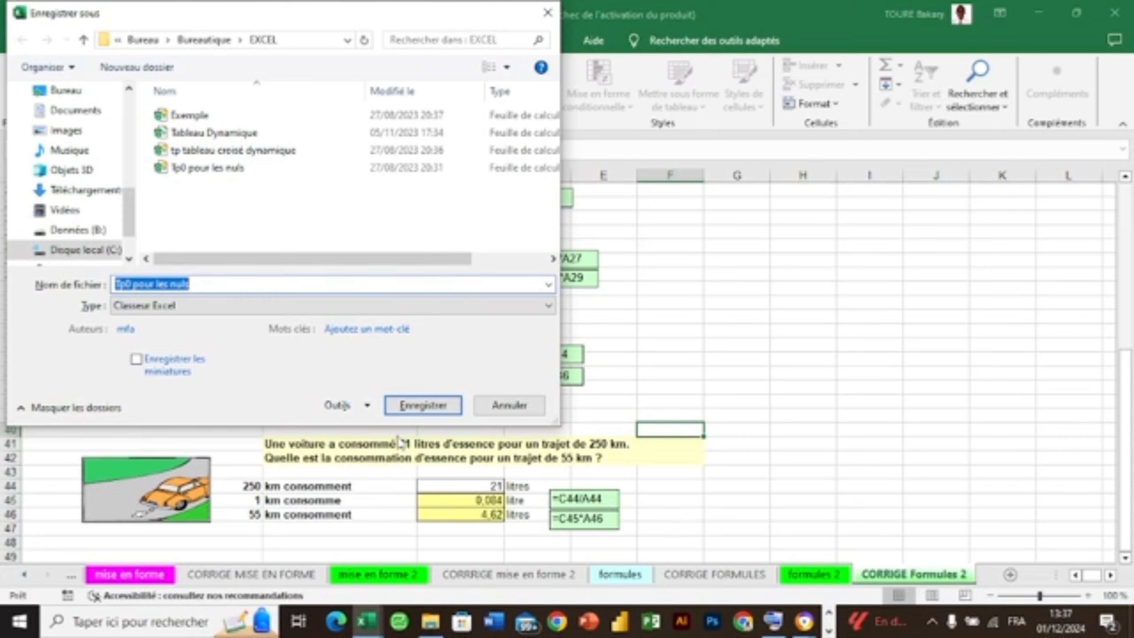
click(202, 282)
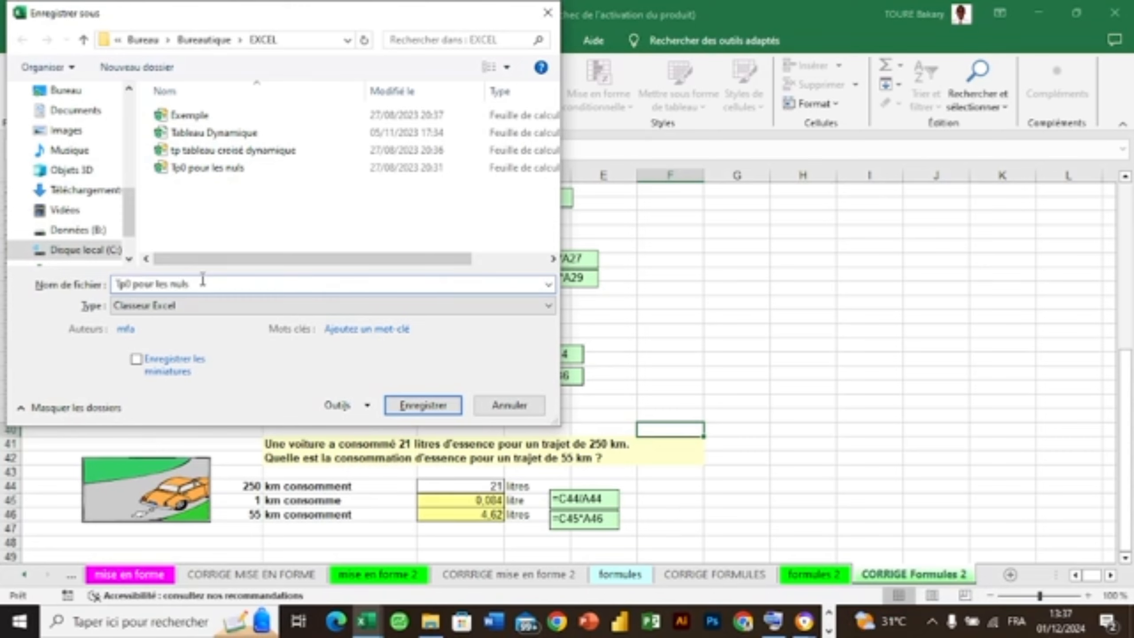
key(BackSpace)
key(BackSpace)
key(BackSpace)
key(BackSpace)
key(BackSpace)
key(BackSpace)
key(BackSpace)
key(BackSpace)
key(BackSpace)
key(BackSpace)
key(BackSpace)
key(BackSpace)
key(BackSpace)
key(BackSpace)
key(BackSpace)
key(BackSpace)
key(BackSpace)
text(Format)
text(ion)
text( Exv)
key(BackSpace)
text(cel)
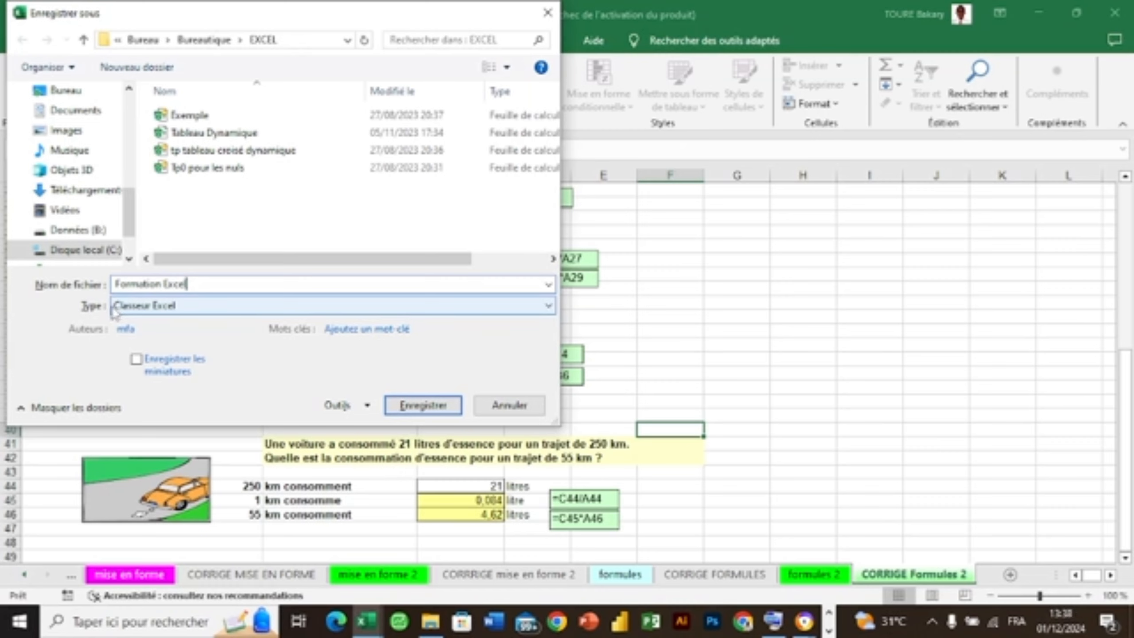
Step: Choose PDF as the file type and save the CORRIGE Formules 2 sheet as a PDF
click(253, 307)
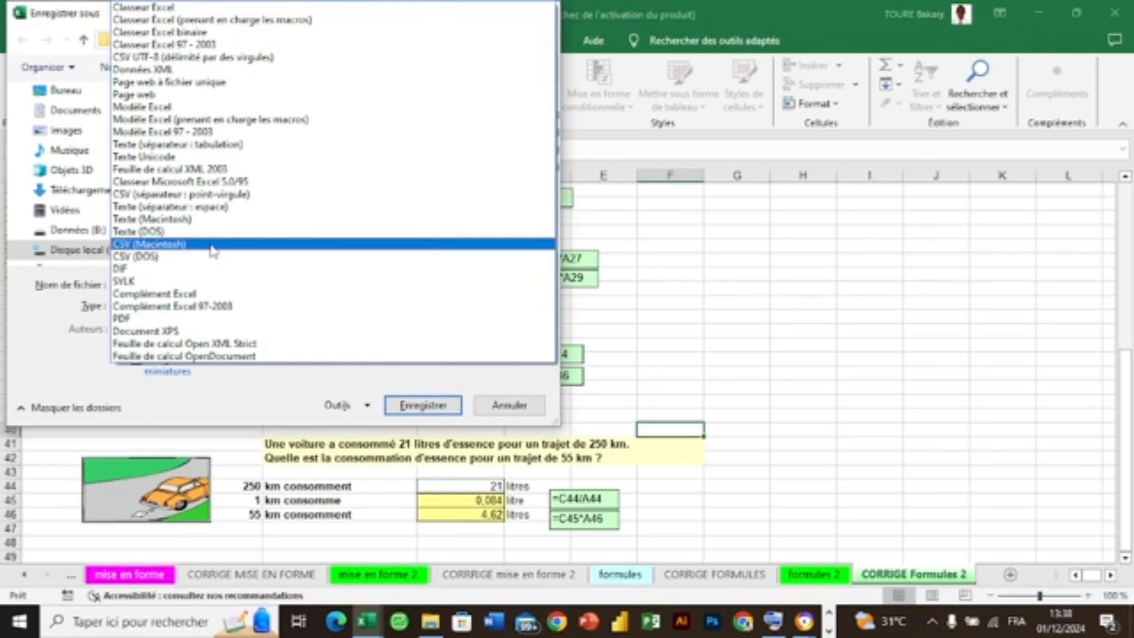
click(170, 319)
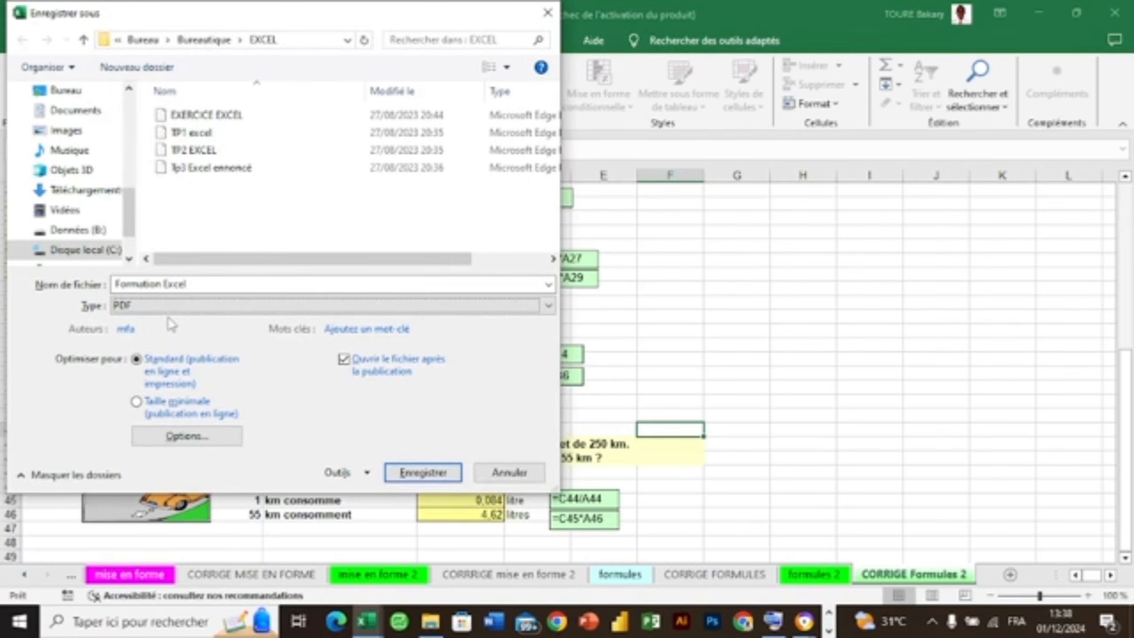
click(442, 473)
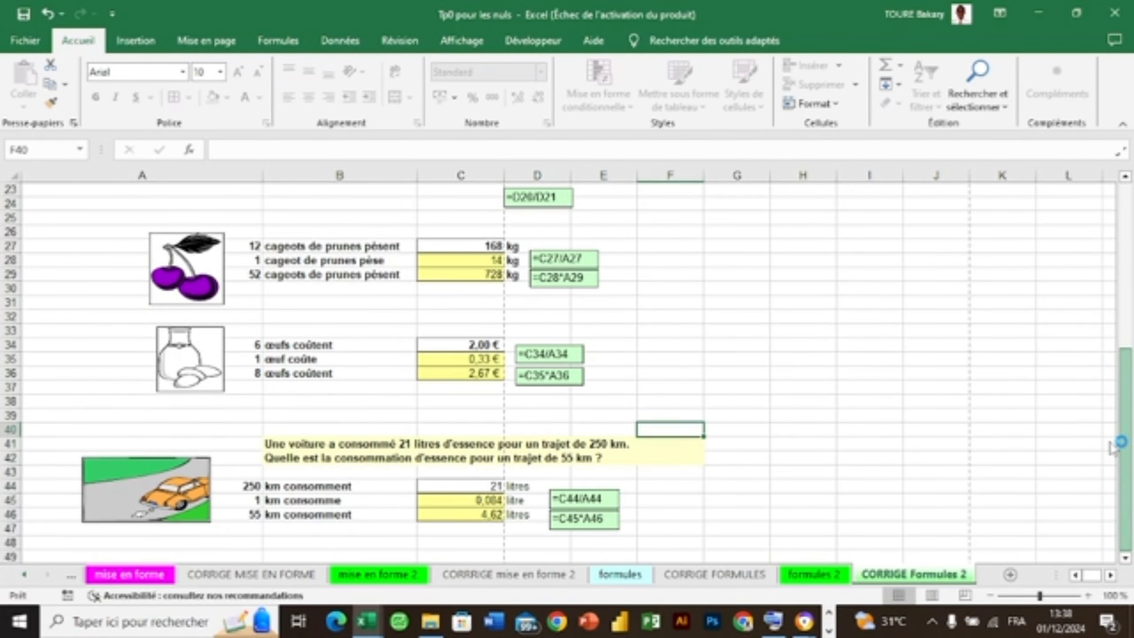
drag(1115, 489, 1102, 318)
scroll(1102, 318, down, 7)
scroll(567, 371, up, 5)
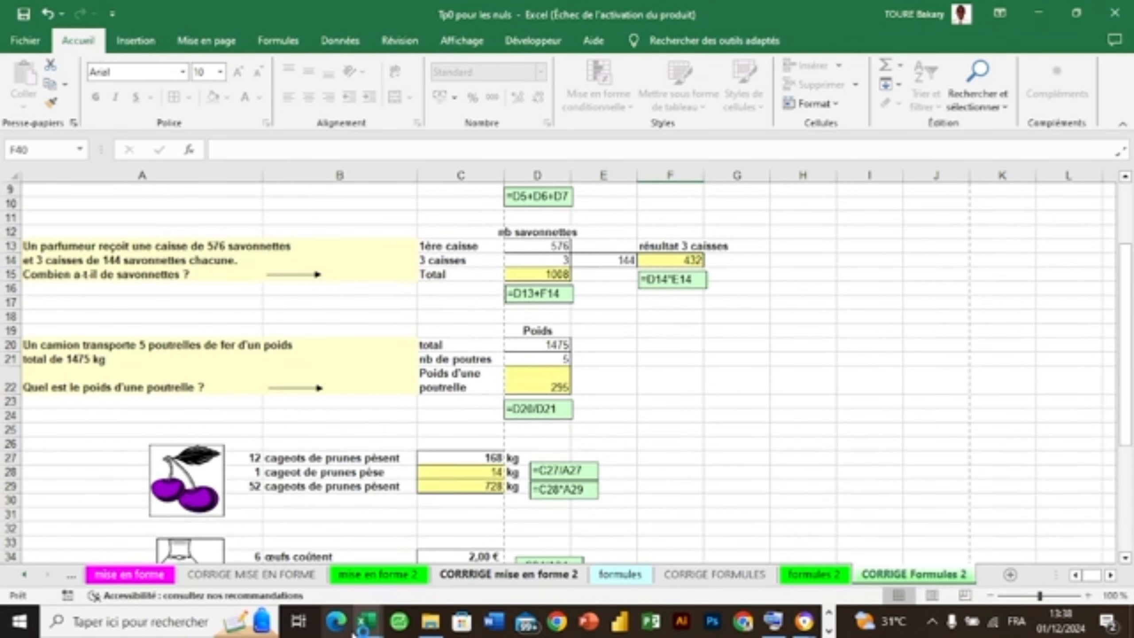
Step: Look through the pages of Formation Excel.pdf in Microsoft Edge, dismissing the Avast Black Friday advertisement
mouse_move(366, 627)
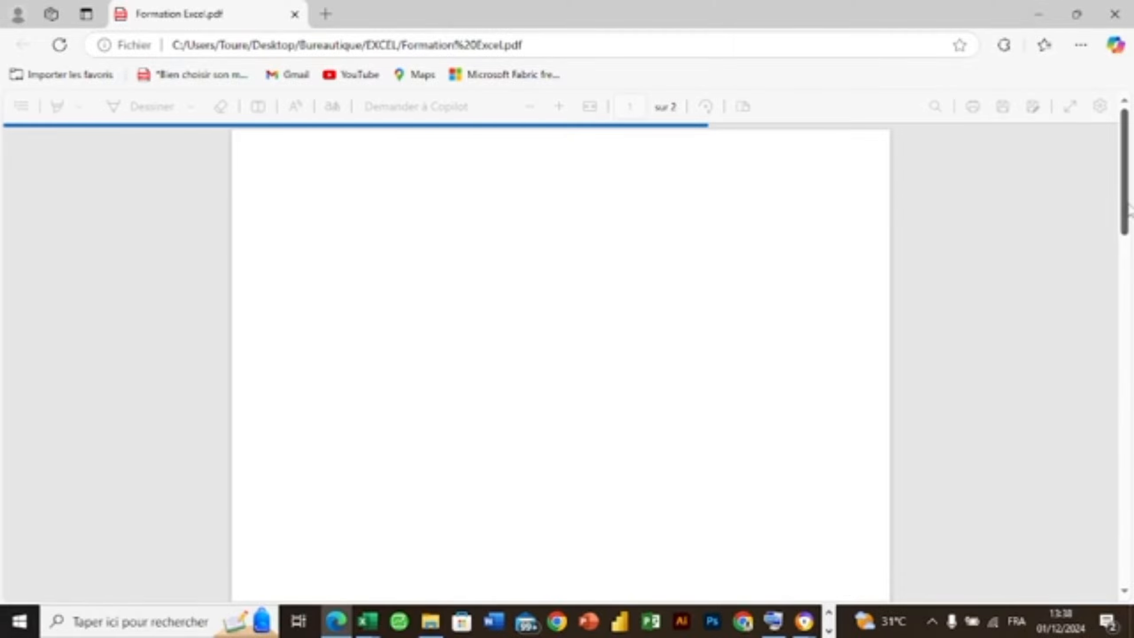
scroll(1129, 208, down, 10)
scroll(1129, 208, up, 10)
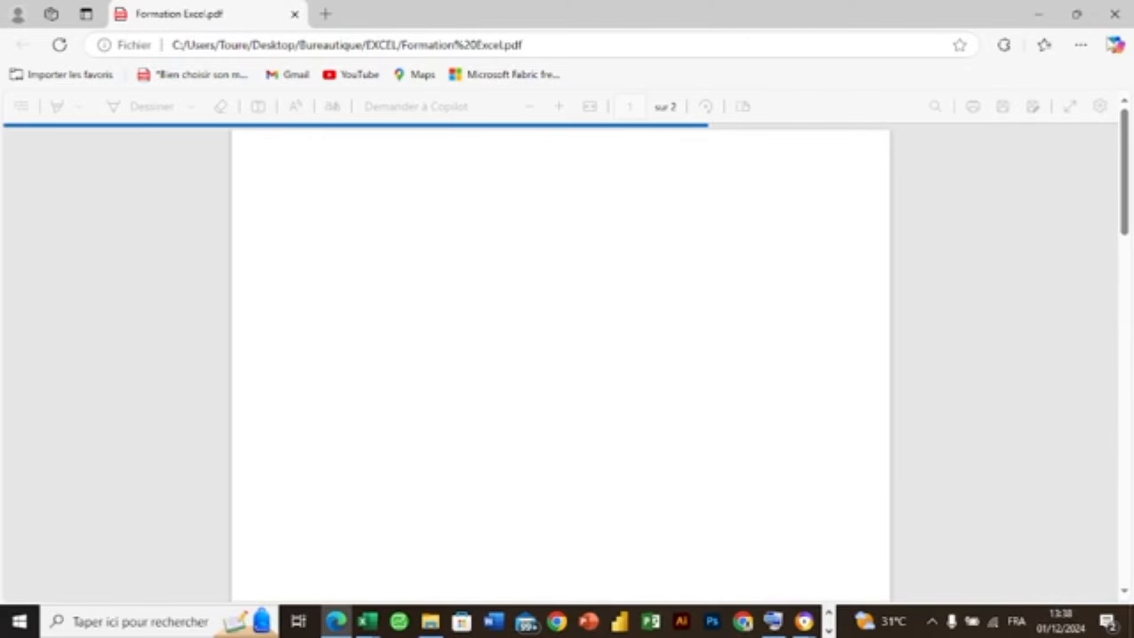
scroll(1132, 138, down, 10)
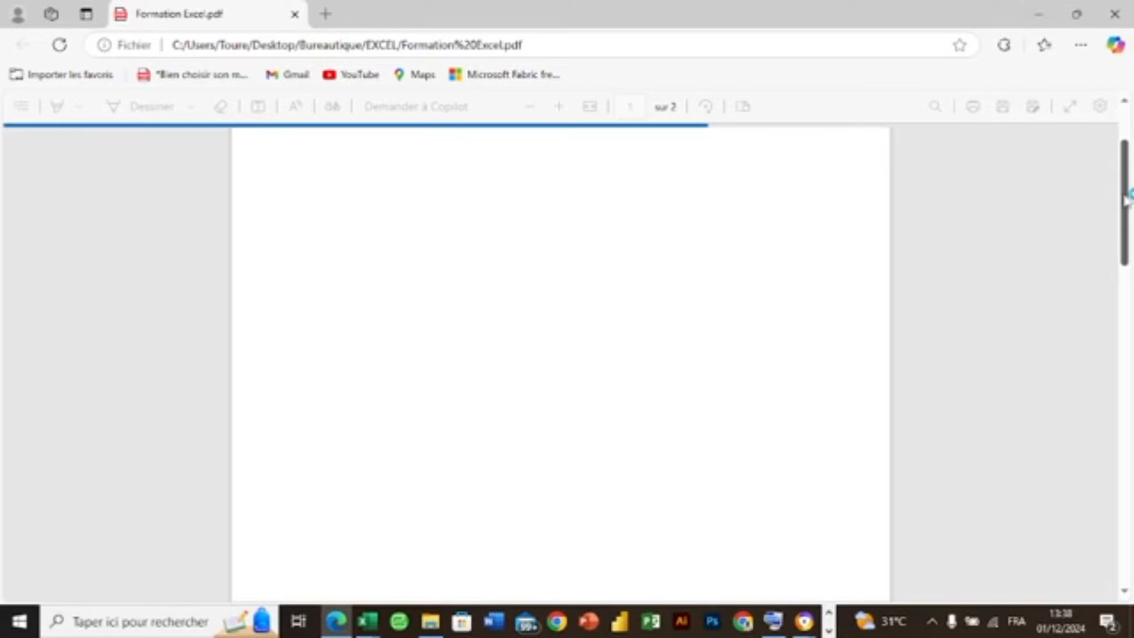
scroll(1131, 221, up, 10)
scroll(1131, 221, down, 10)
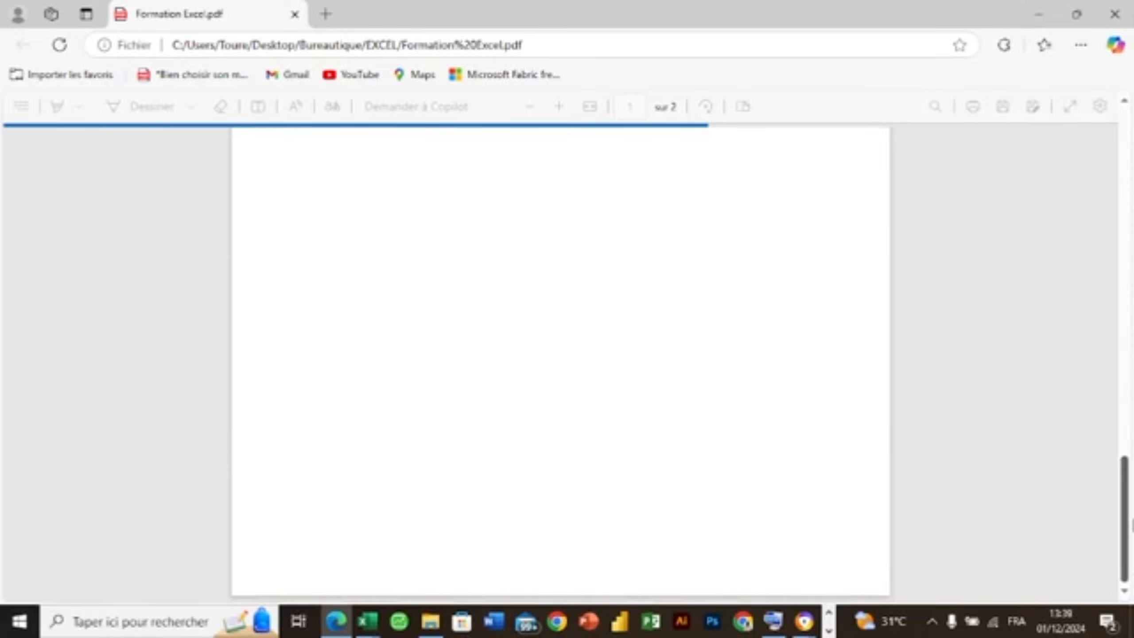
scroll(1131, 221, up, 10)
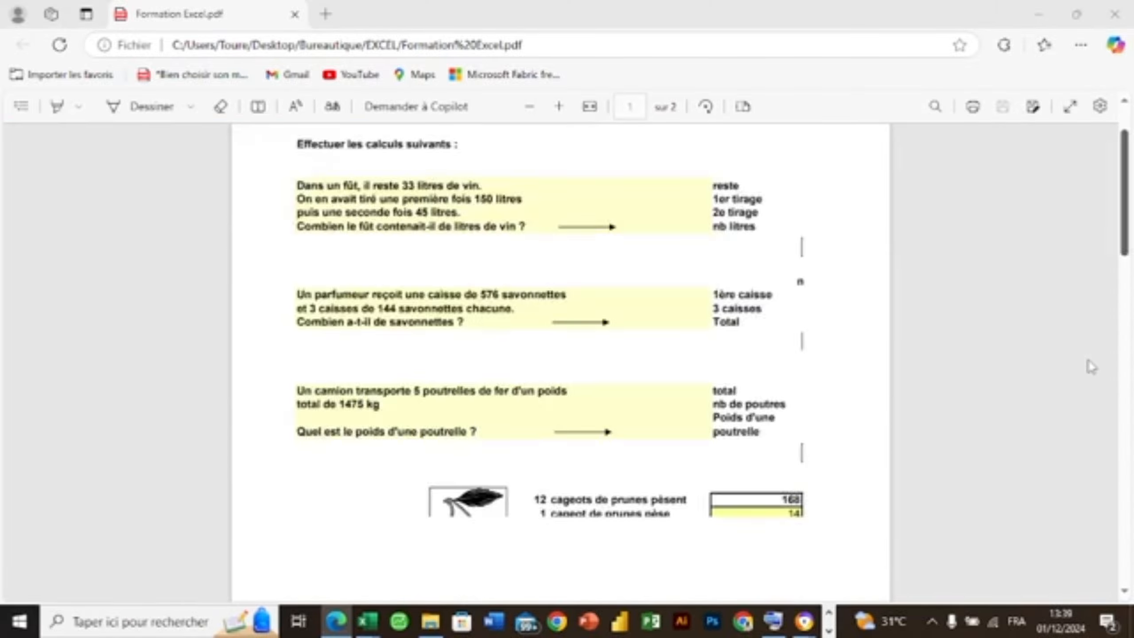
scroll(1107, 111, down, 1)
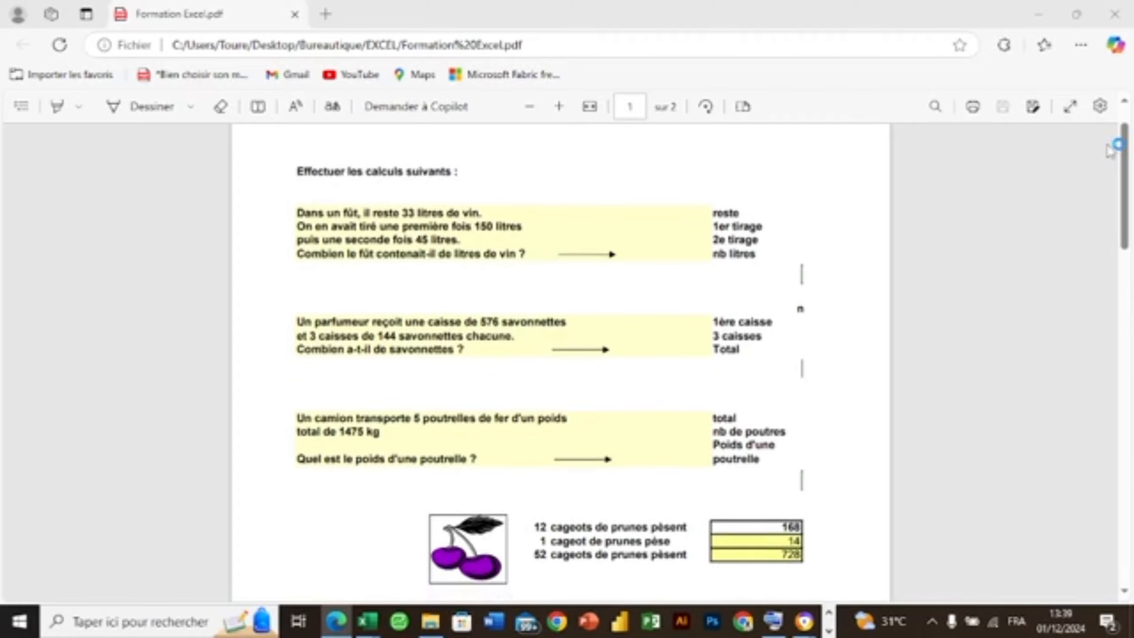
drag(1127, 168, 1085, 122)
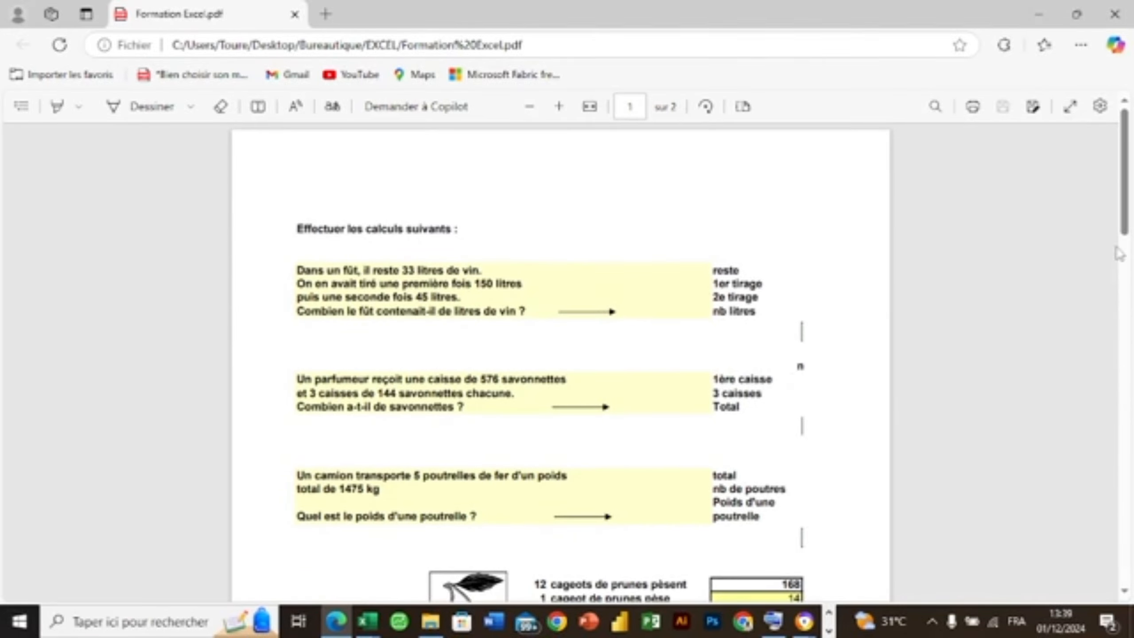
drag(1129, 185, 1111, 207)
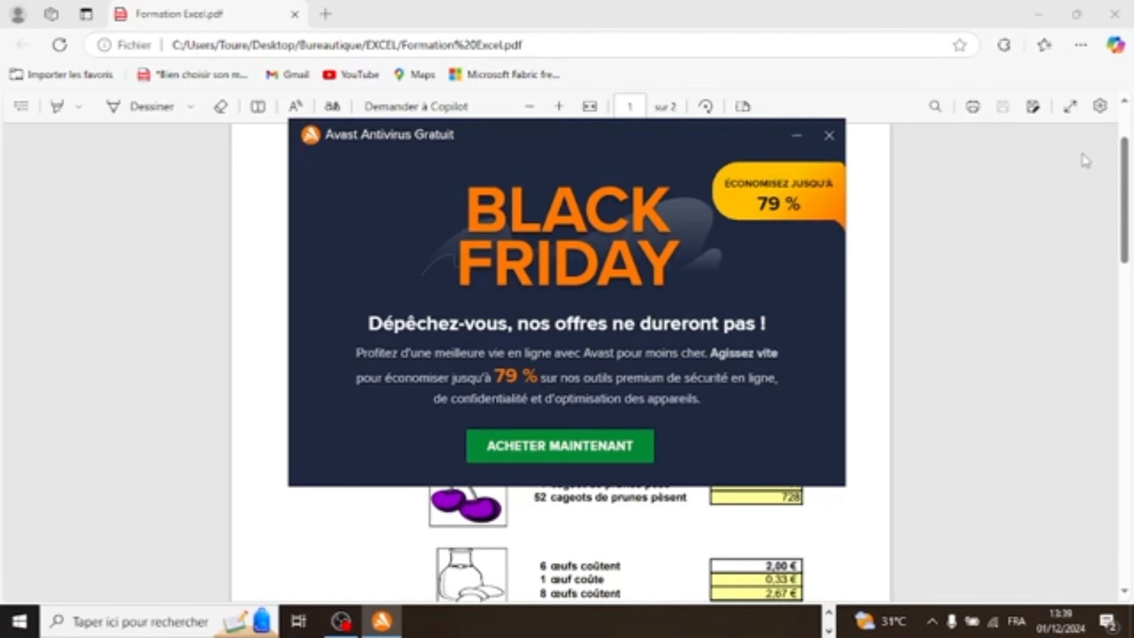
click(829, 136)
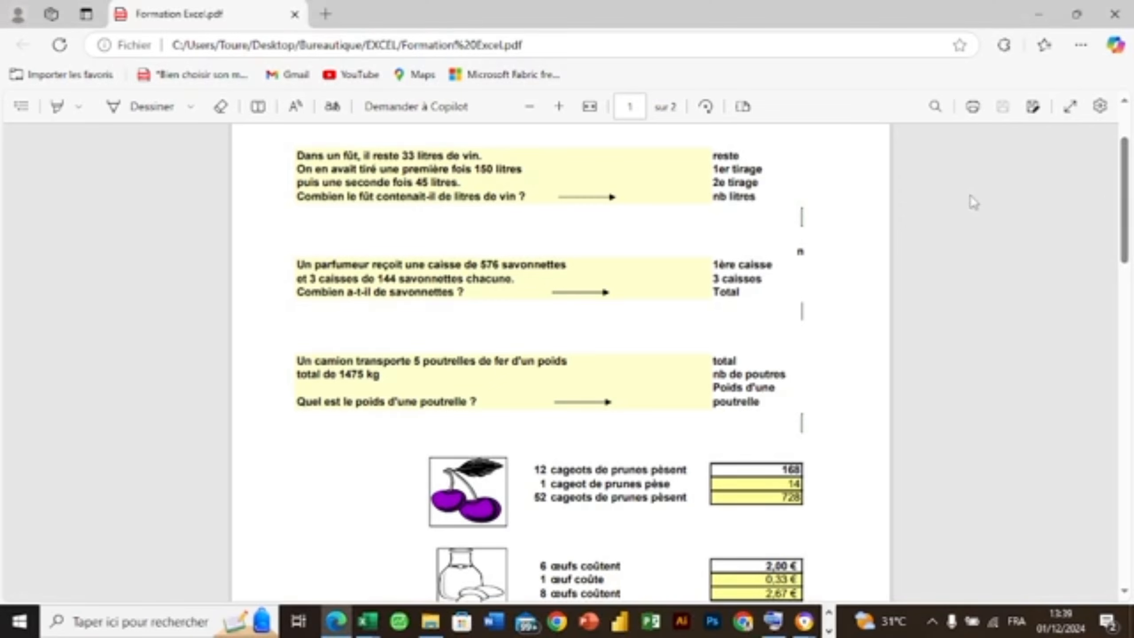
drag(1123, 239, 1127, 200)
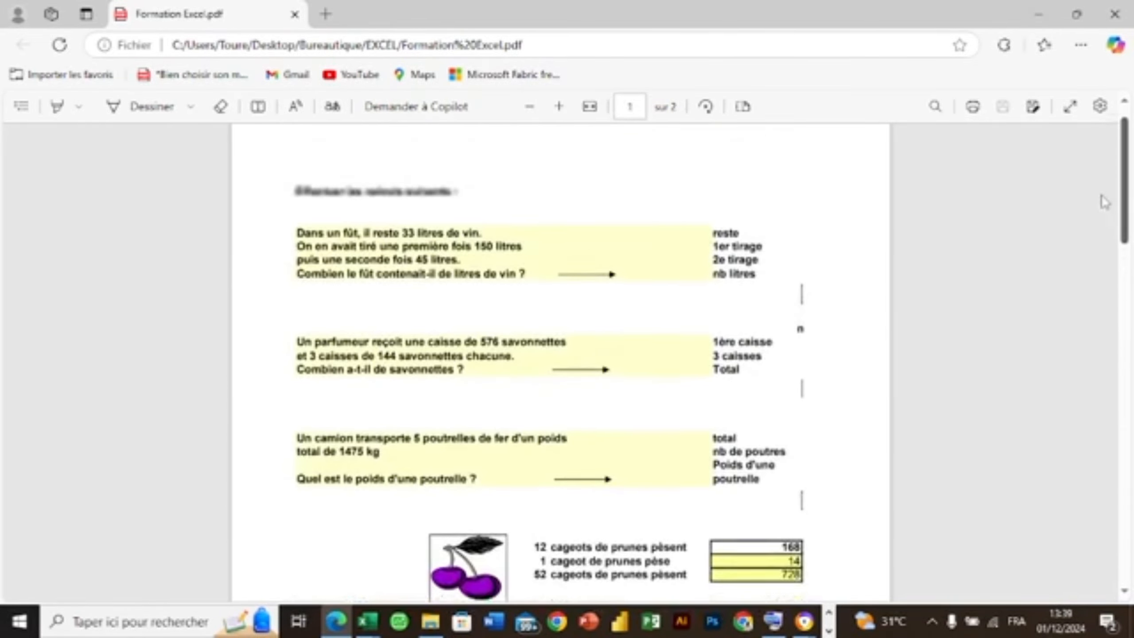
Step: Close the Formation Excel.pdf window and the Tp0 pour les nuls workbook
click(1114, 13)
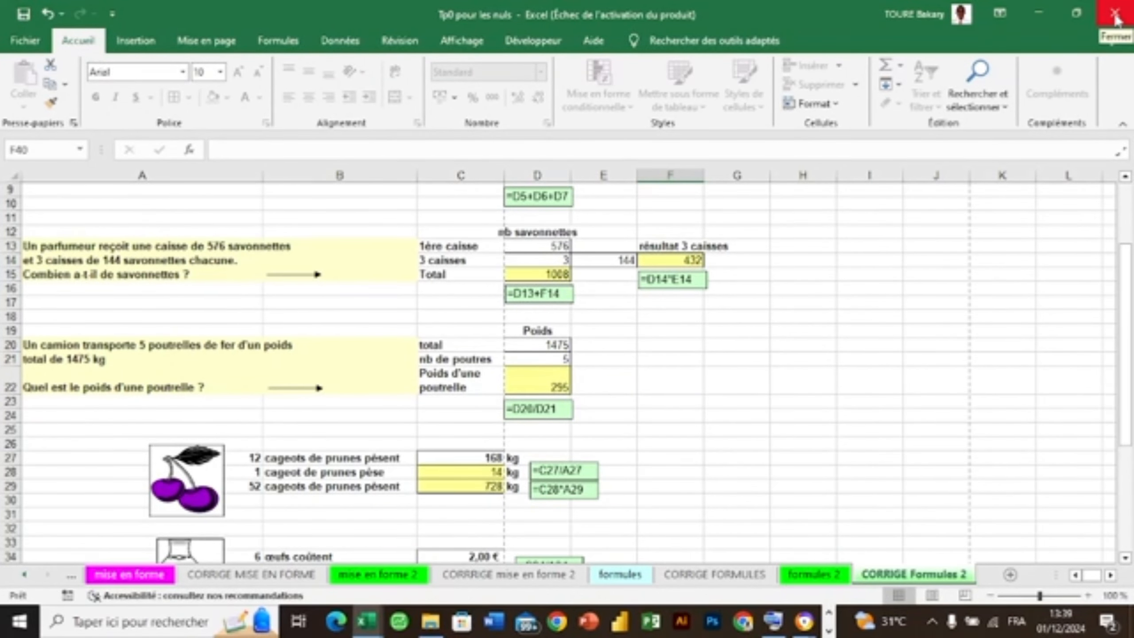
click(1114, 14)
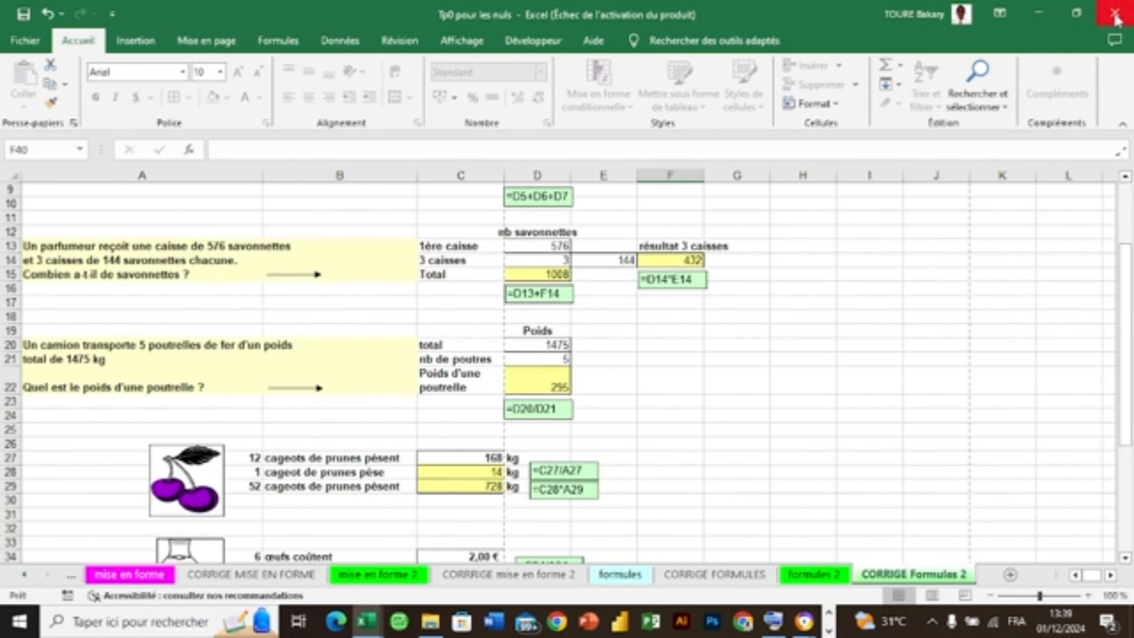